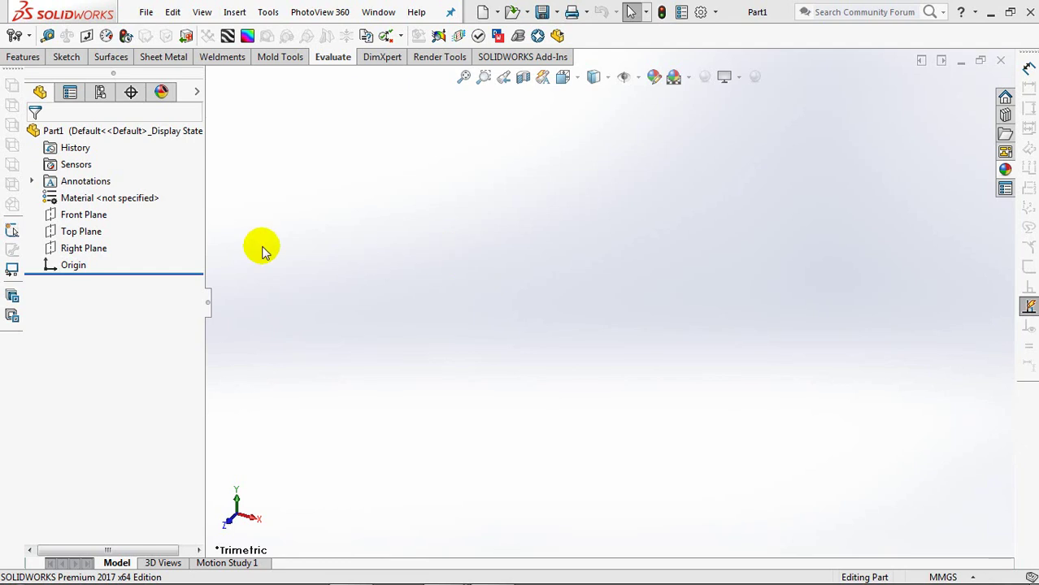
# Sketch a center rectangle at the origin on the Top Plane
pyautogui.click(23, 56)
pyautogui.click(14, 35)
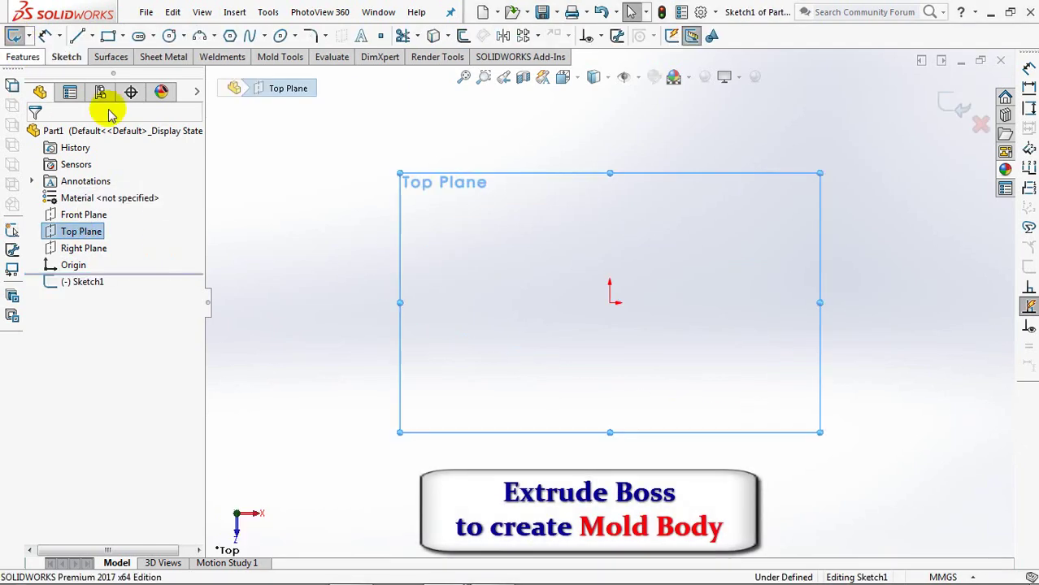
pyautogui.click(123, 35)
pyautogui.click(242, 72)
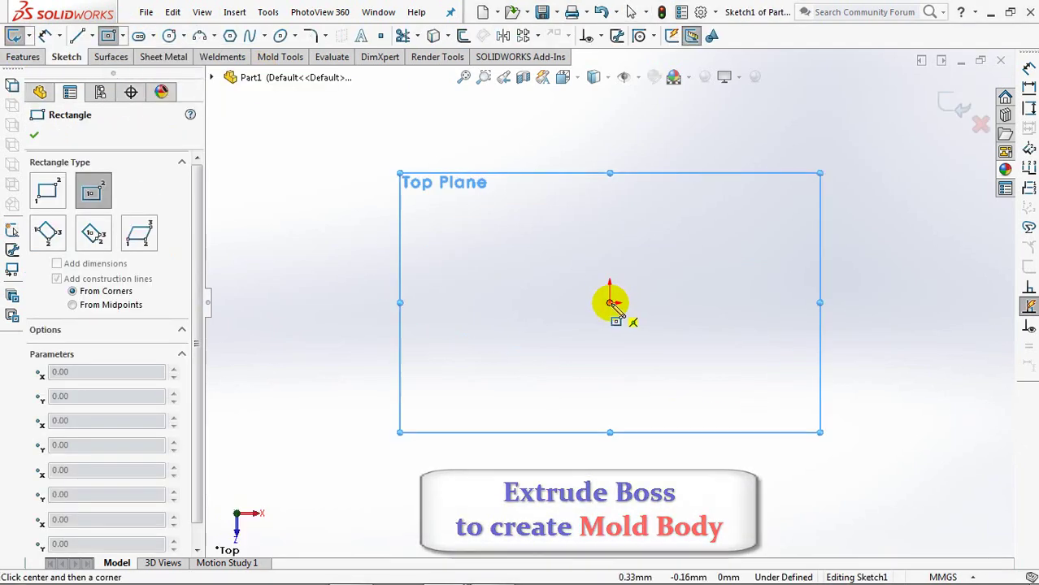
pyautogui.click(609, 303)
pyautogui.click(454, 154)
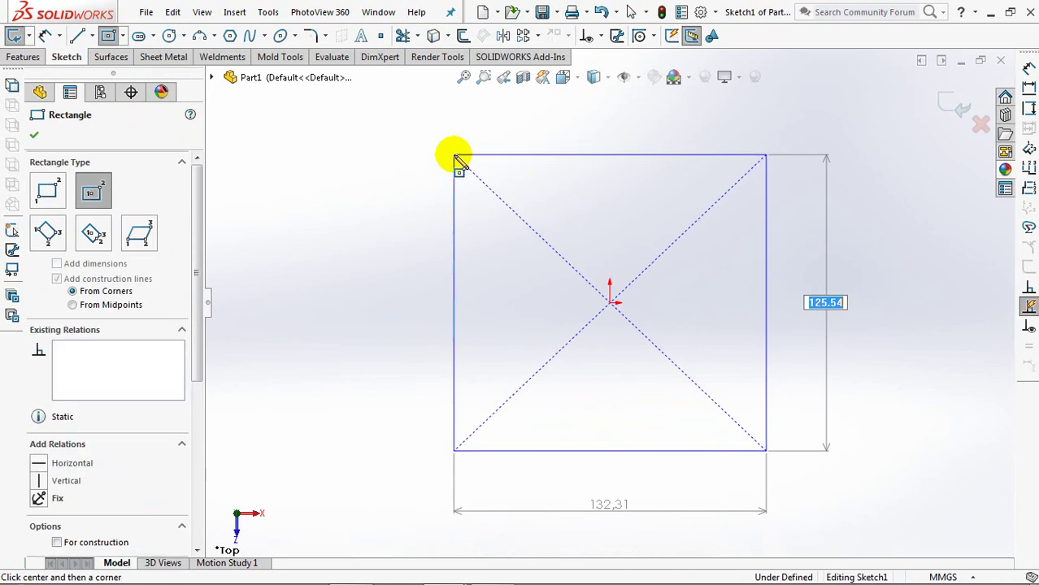
pyautogui.rightClick(454, 155)
pyautogui.click(479, 164)
# Make the rectangle a square with an Equal relation and dimension its width 190 mm
pyautogui.click(599, 36)
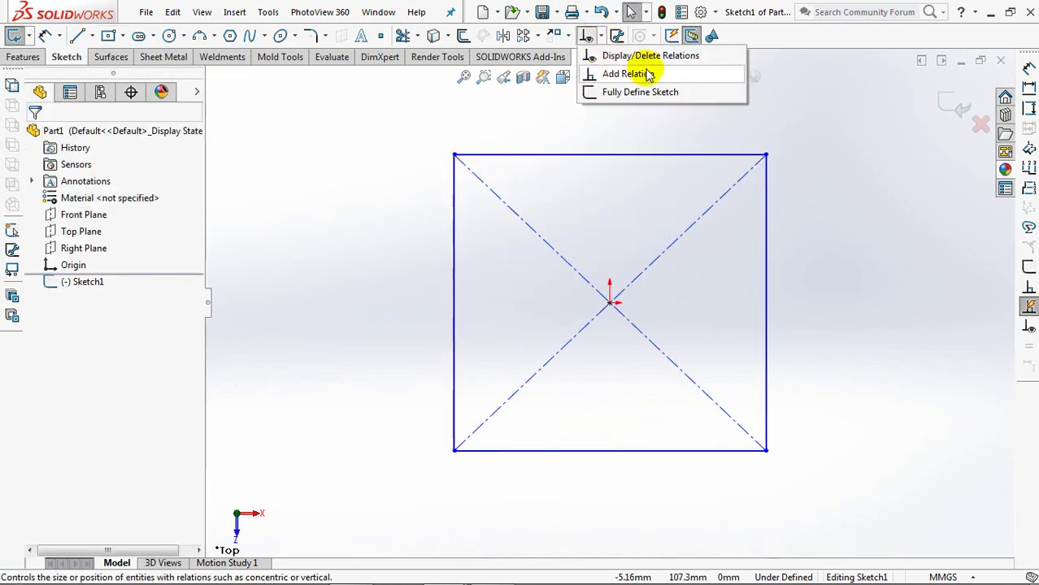
pyautogui.click(626, 74)
pyautogui.click(517, 159)
pyautogui.click(453, 218)
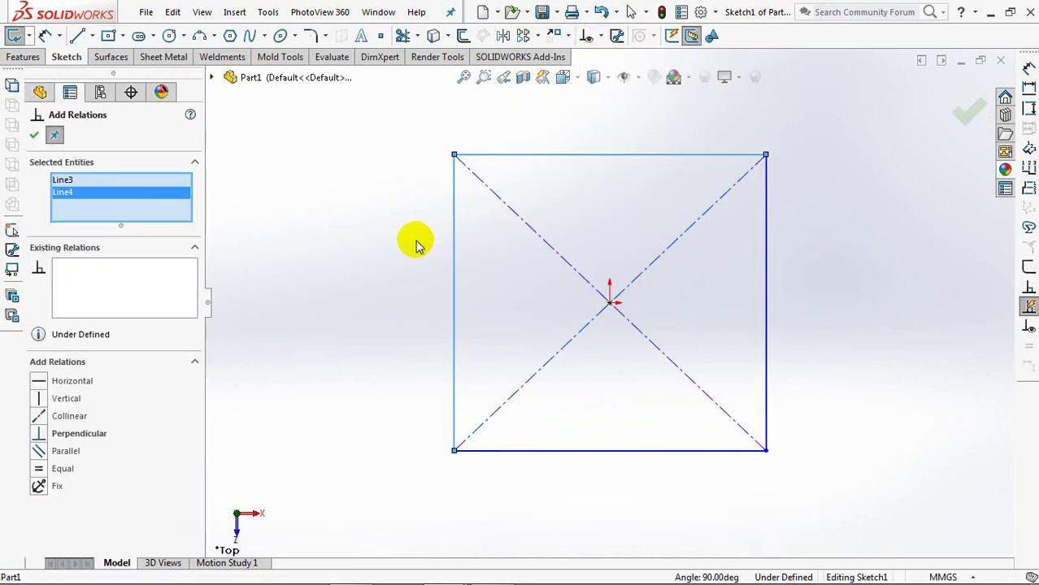
pyautogui.click(39, 469)
pyautogui.click(34, 135)
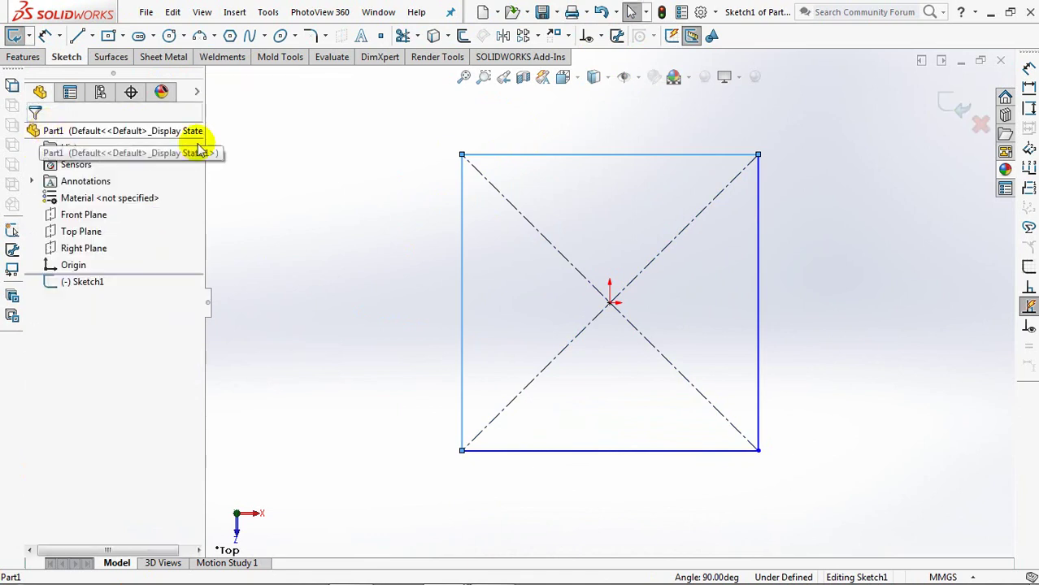
pyautogui.click(46, 36)
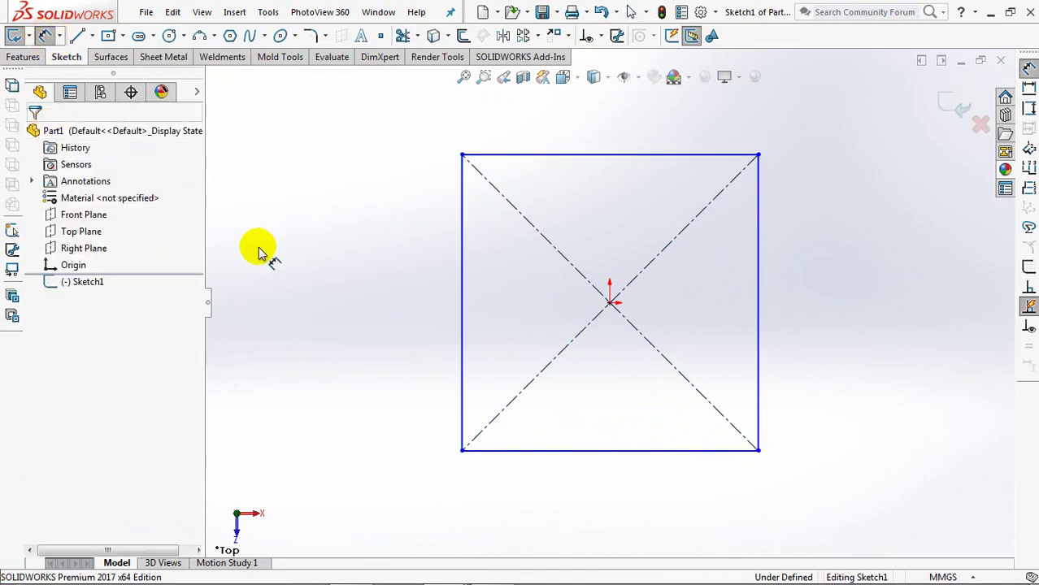
pyautogui.click(673, 163)
pyautogui.click(618, 126)
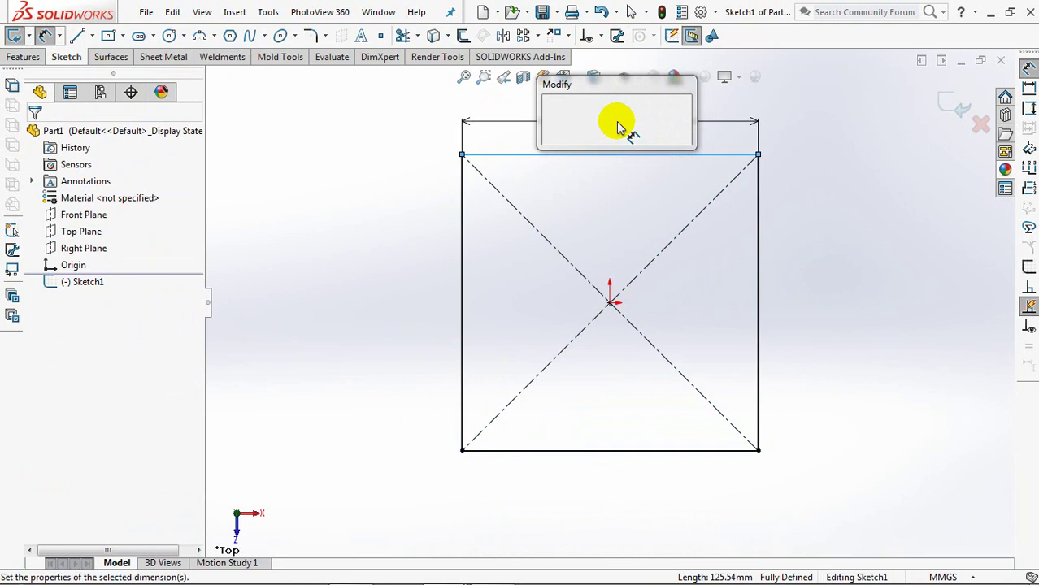
pyautogui.write('190')
pyautogui.click(552, 115)
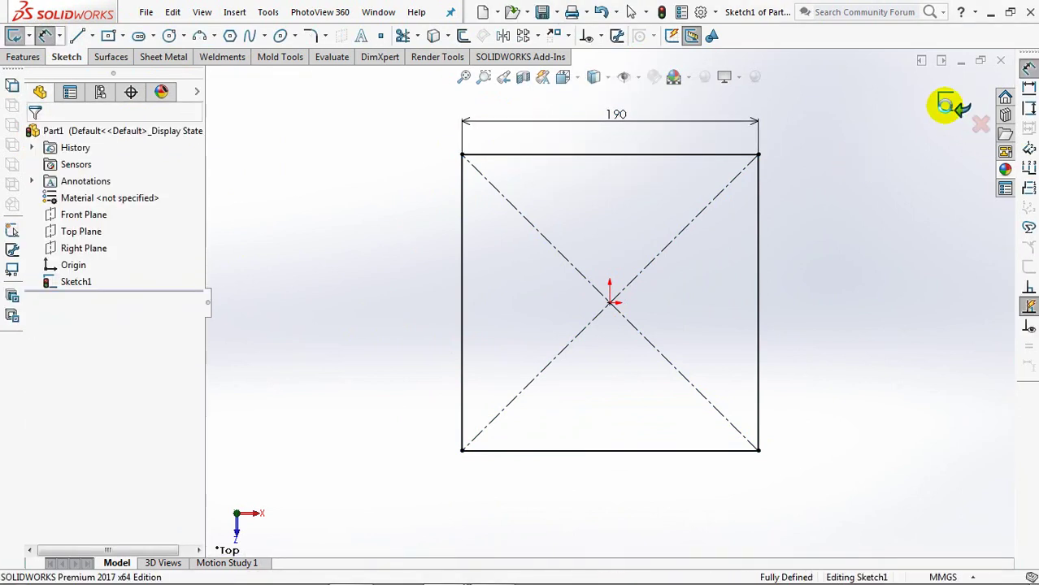
# Extrude the square 35 mm downward into a solid block
pyautogui.click(947, 104)
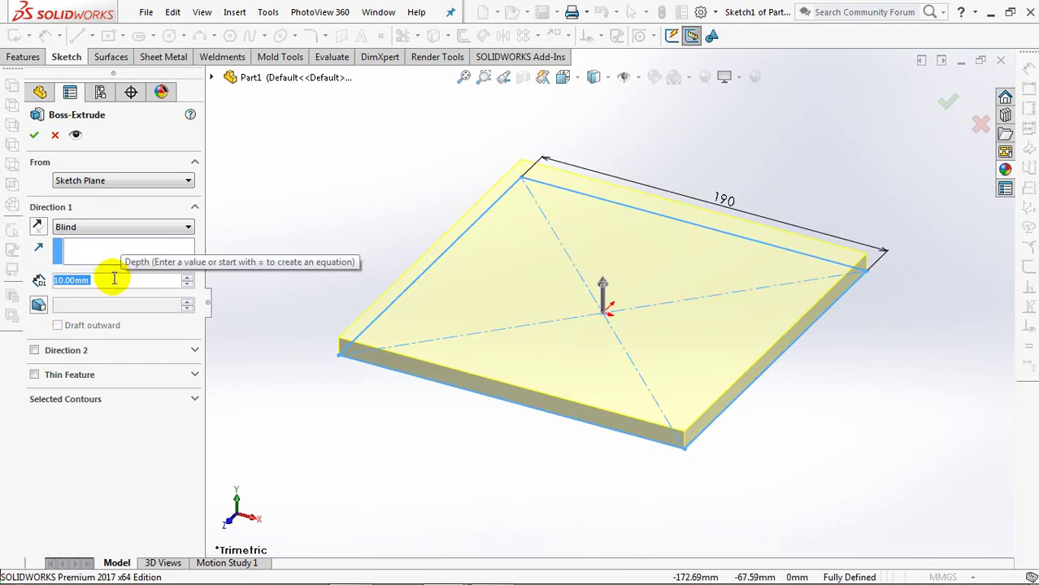
pyautogui.write('35')
pyautogui.press('Return')
pyautogui.click(39, 227)
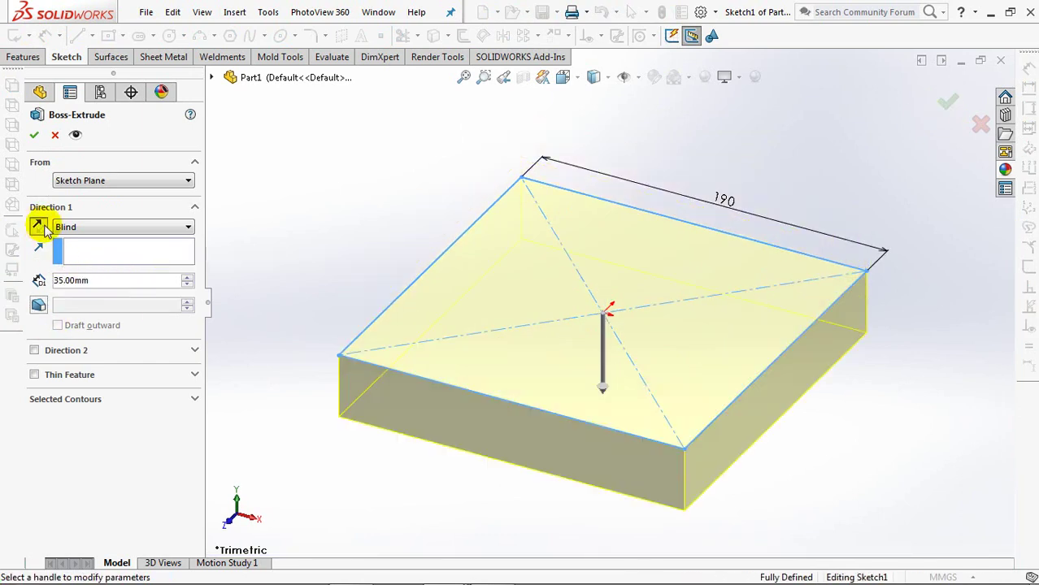
pyautogui.click(35, 137)
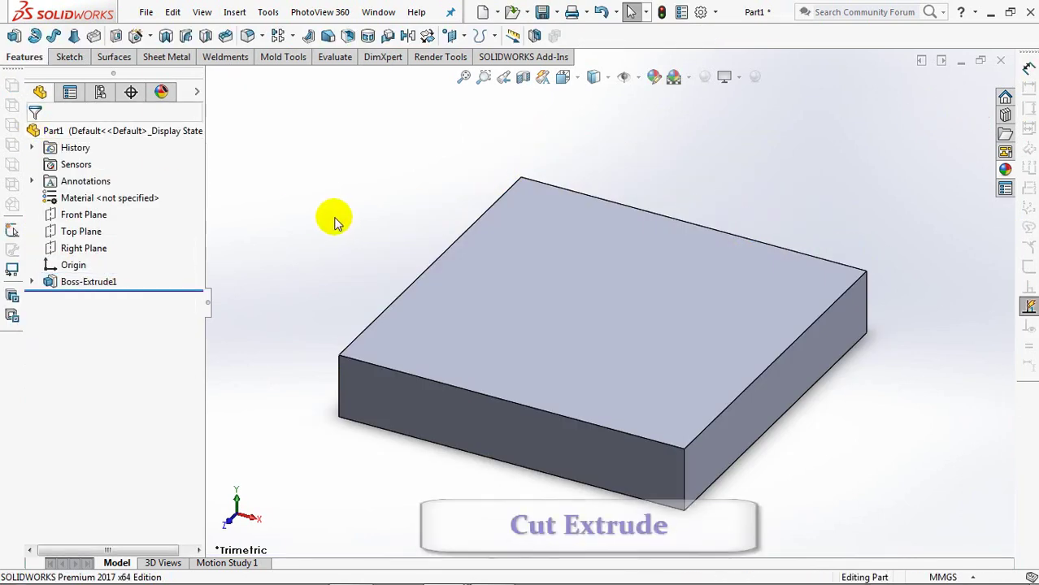
# Start a cut sketch on the top face, offsetting its outline 14 mm inward
pyautogui.click(114, 35)
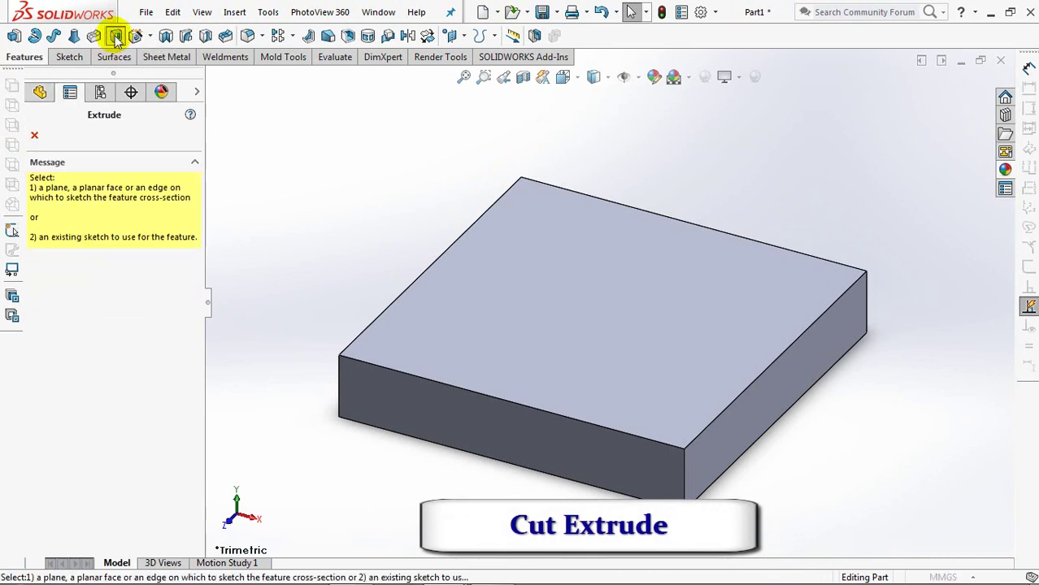
pyautogui.click(586, 262)
pyautogui.click(463, 35)
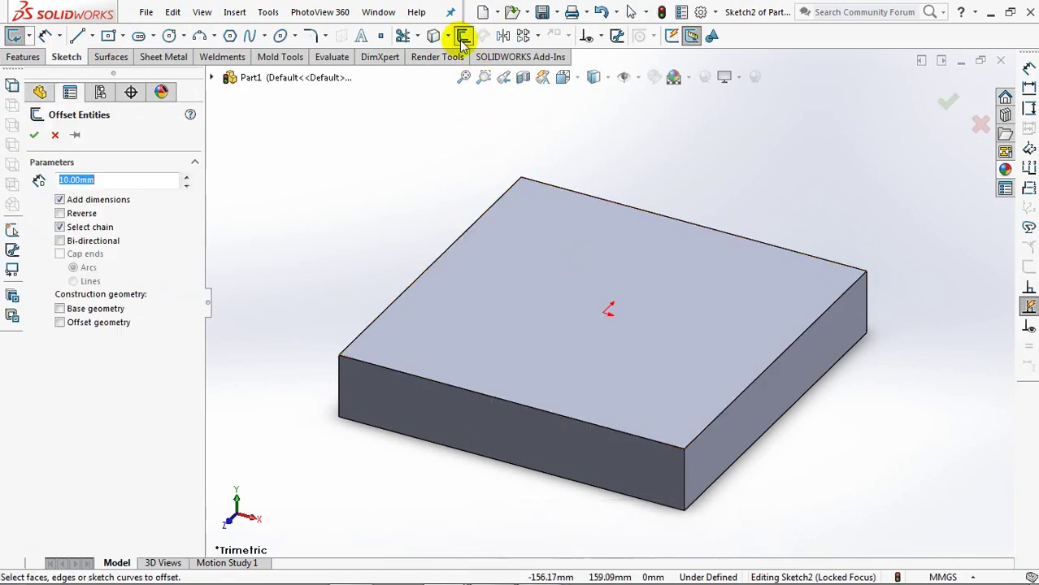
pyautogui.write('14')
pyautogui.press('Return')
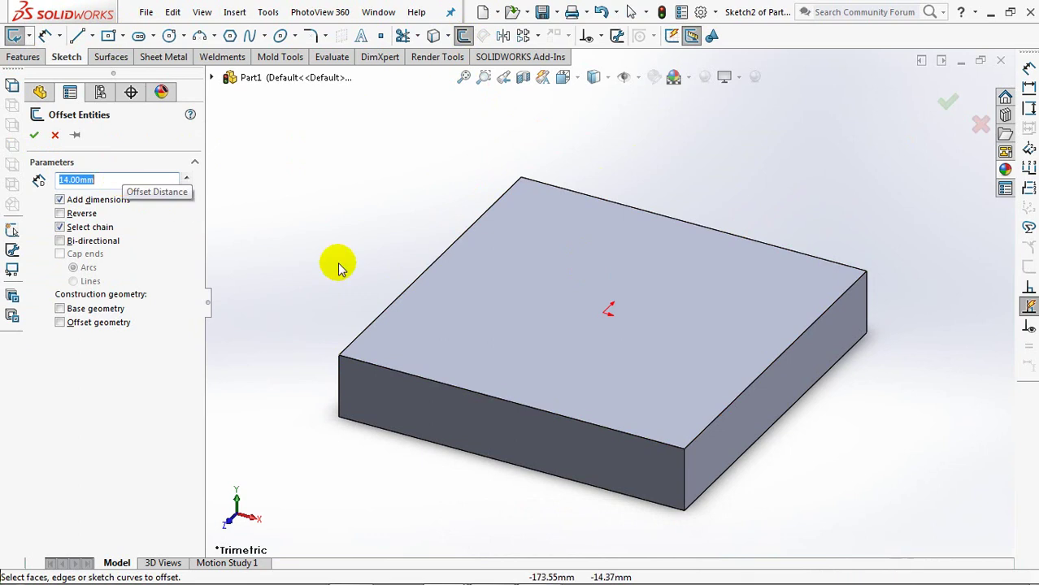
pyautogui.click(494, 285)
pyautogui.click(60, 214)
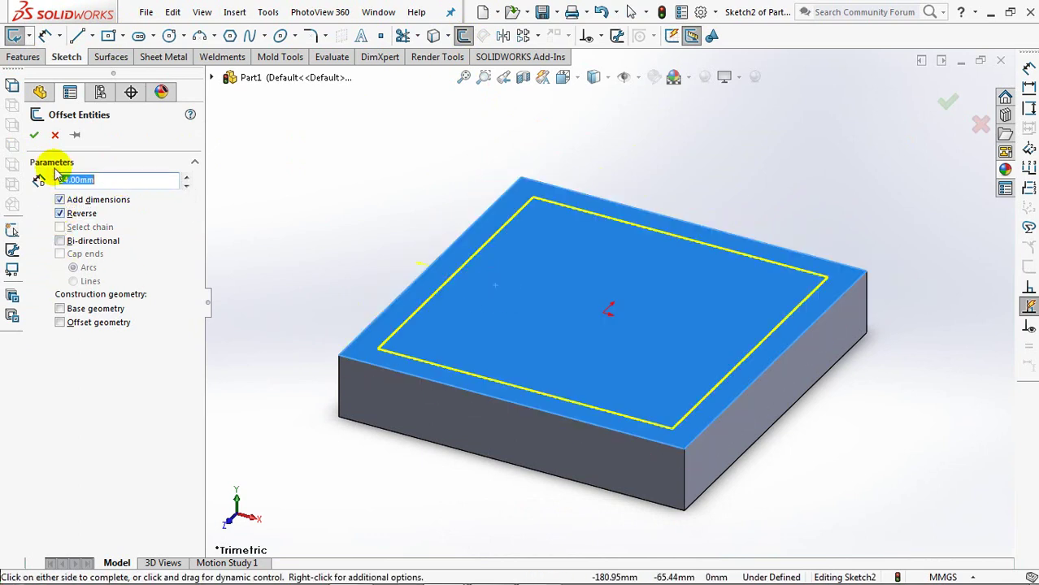
pyautogui.click(34, 135)
# Round the four inner rectangle corners with 8 mm sketch fillets
pyautogui.click(311, 38)
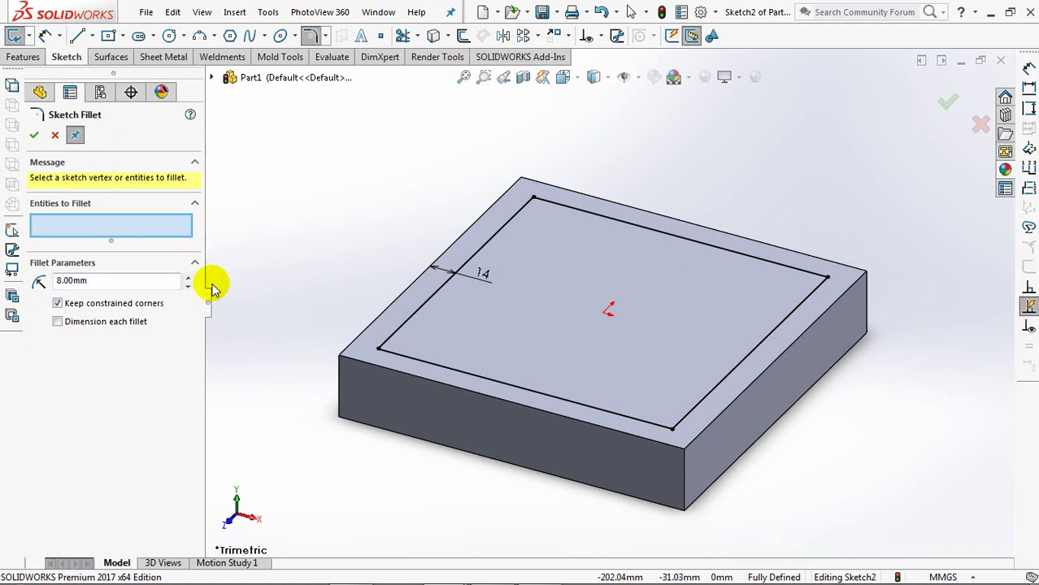
pyautogui.click(378, 348)
pyautogui.click(534, 198)
pyautogui.click(826, 277)
pyautogui.click(685, 426)
pyautogui.click(34, 136)
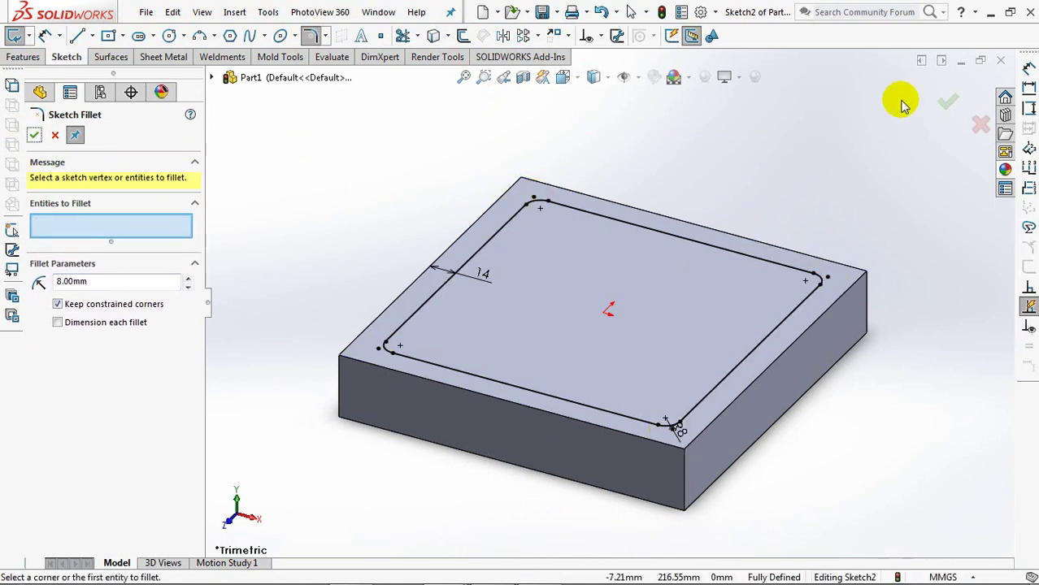
# Cut the pocket Blind to a depth of 1.5 mm
pyautogui.click(946, 101)
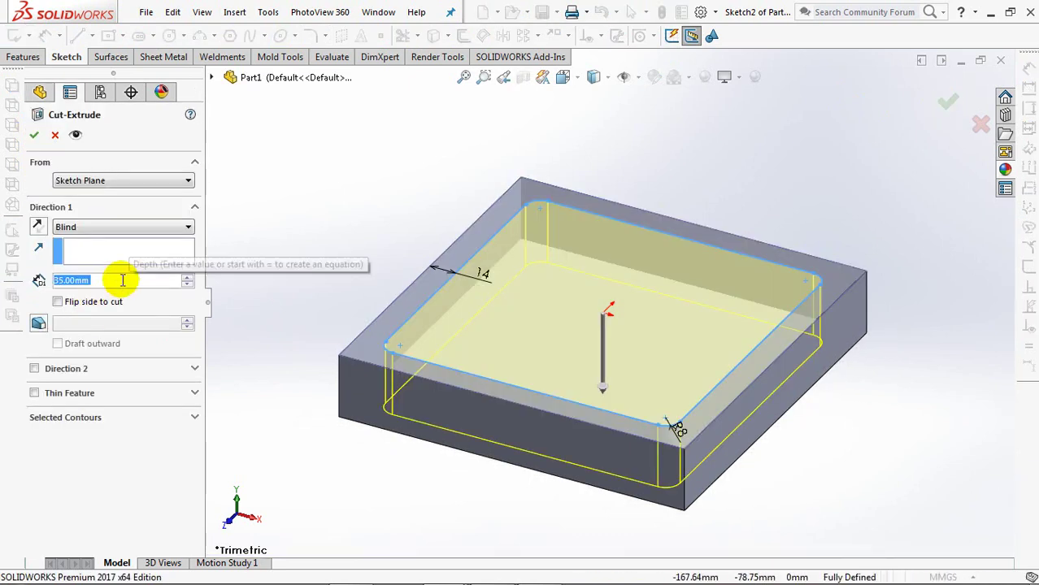
pyautogui.write('1.')
pyautogui.press('Return')
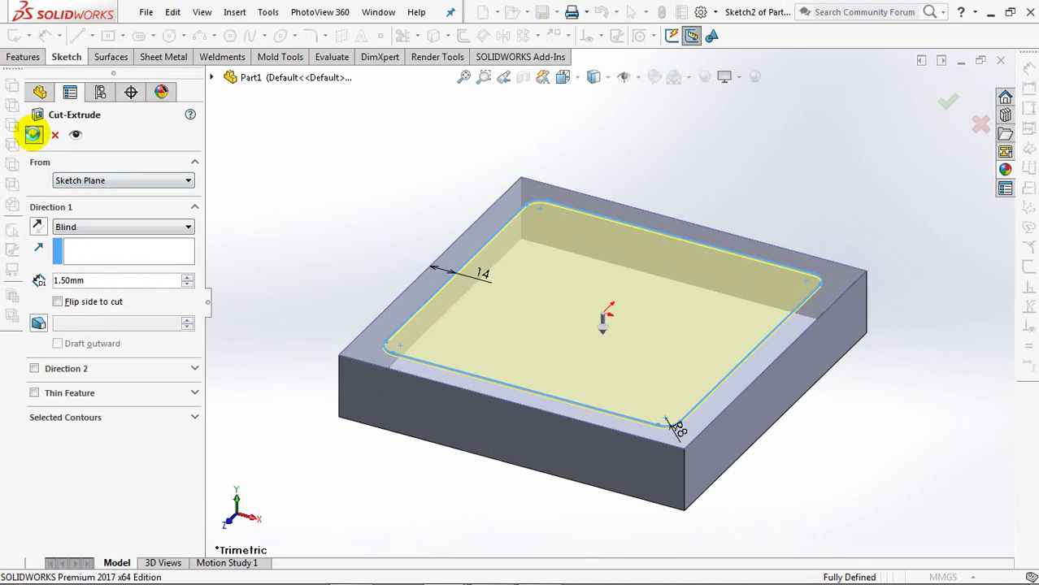
pyautogui.click(33, 134)
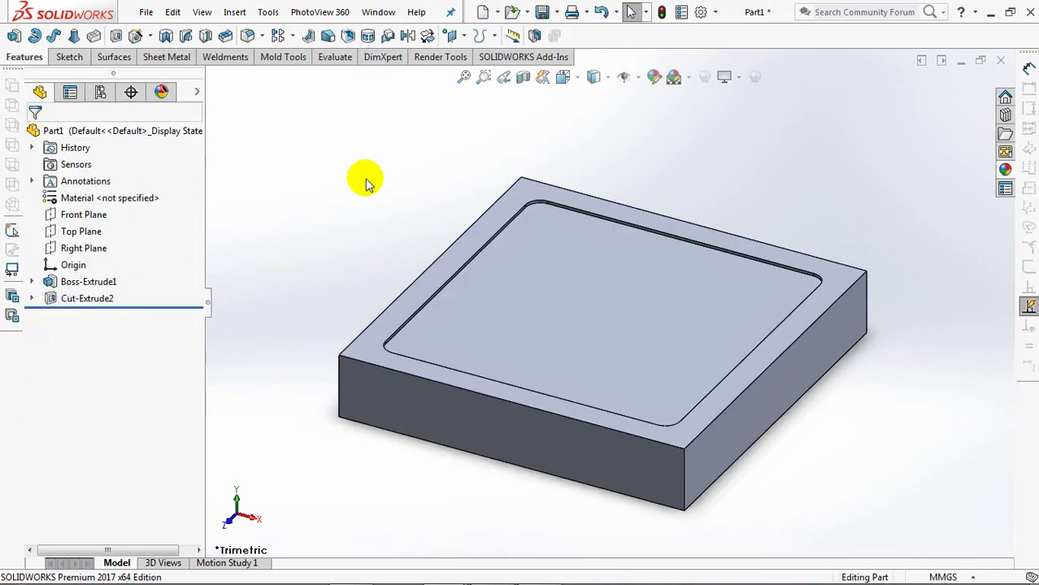
# Sketch a 2 mm inward offset of the pocket floor outline, viewed from Top
pyautogui.click(528, 269)
pyautogui.click(603, 221)
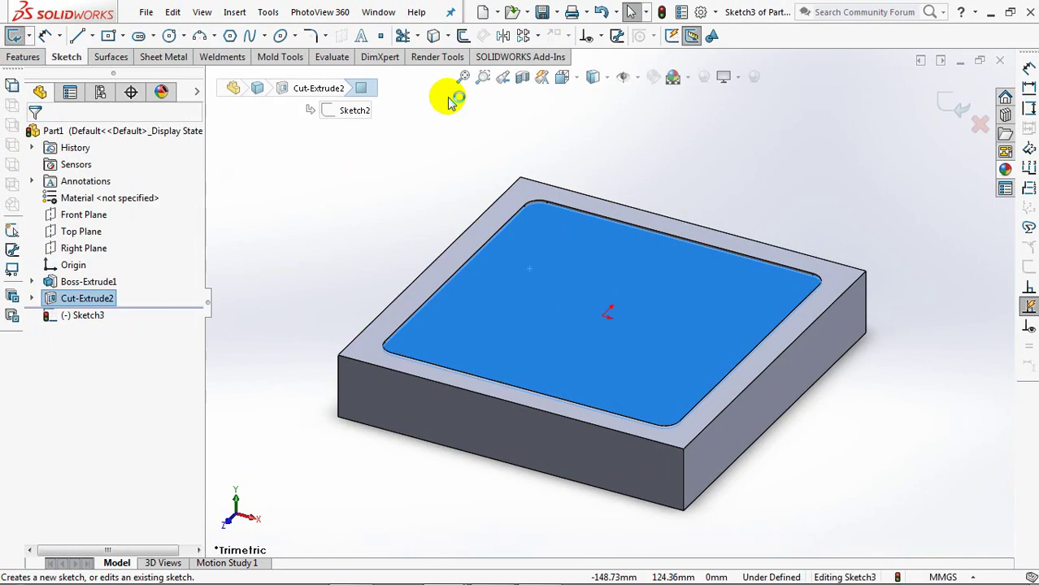
pyautogui.click(463, 35)
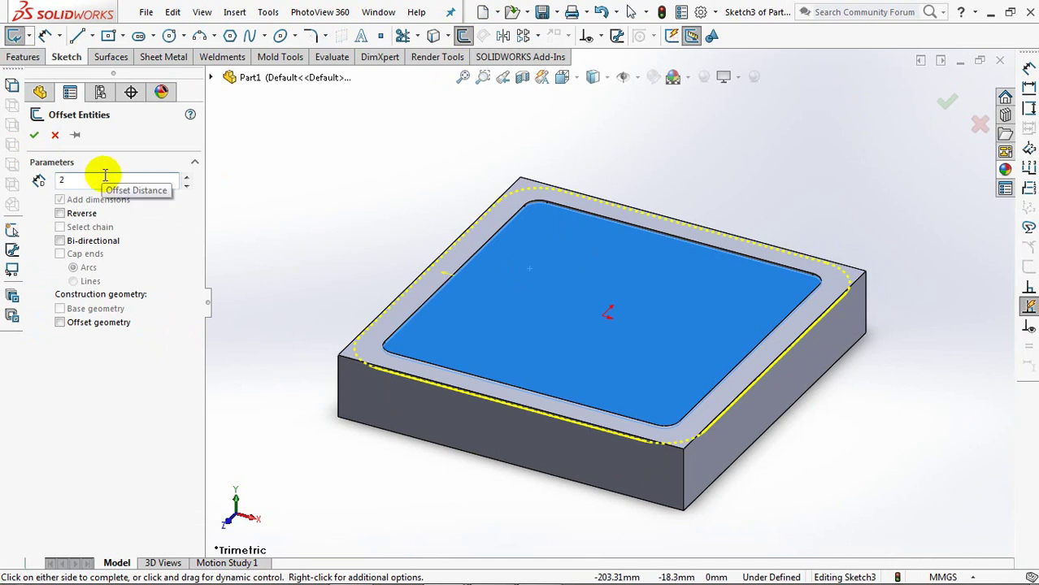
pyautogui.press('Return')
pyautogui.click(61, 213)
pyautogui.click(34, 135)
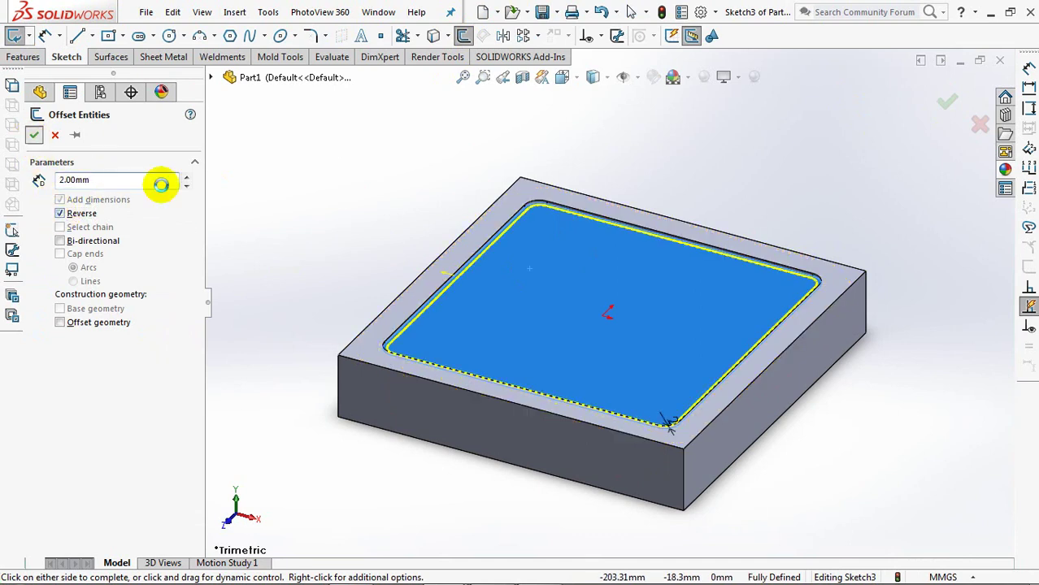
pyautogui.click(560, 77)
pyautogui.click(582, 119)
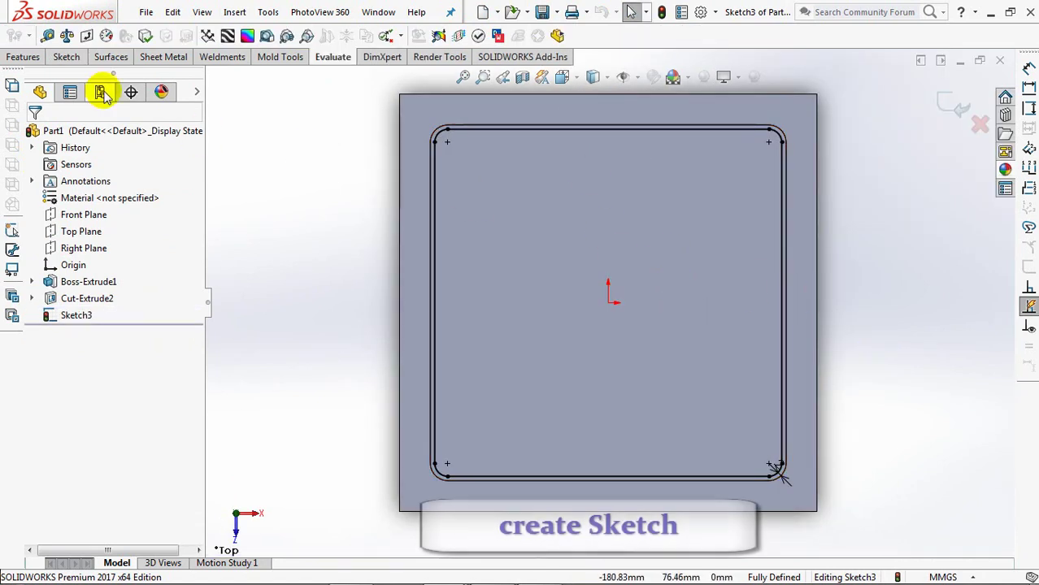
# Draw an L-shaped centerline from the pocket's left edge across and up to the top edge
pyautogui.click(92, 36)
pyautogui.click(102, 71)
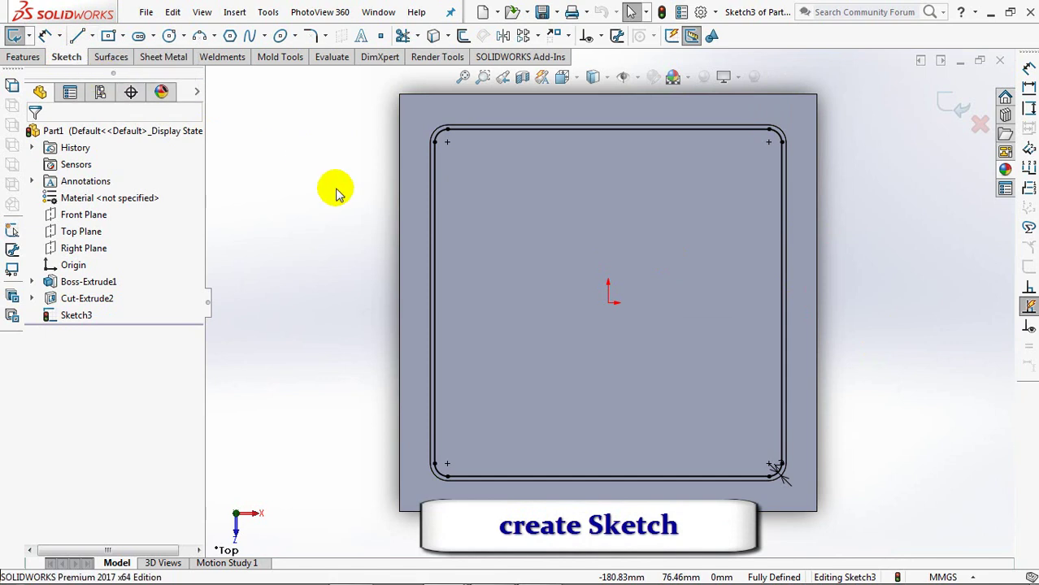
pyautogui.click(437, 285)
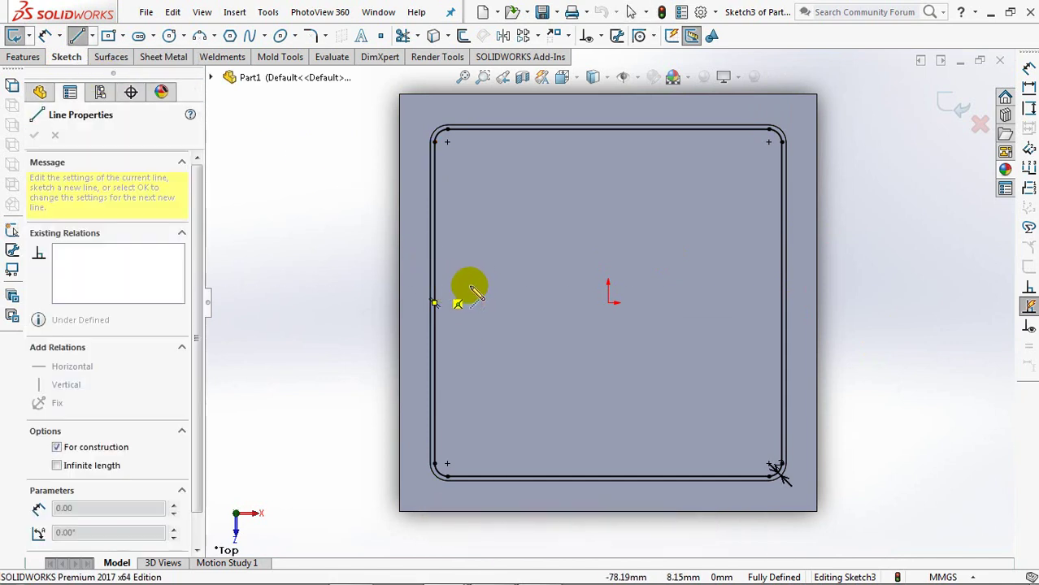
pyautogui.click(638, 285)
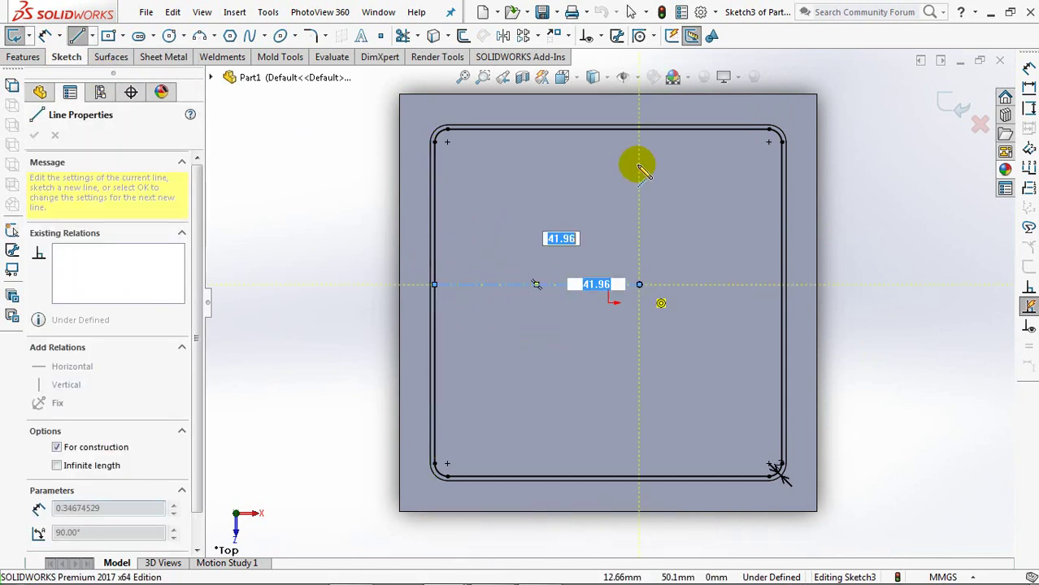
pyautogui.click(638, 130)
pyautogui.press('Escape')
# Draw a second centerline L from the right edge across and down to the bottom edge
pyautogui.click(92, 37)
pyautogui.press('Return')
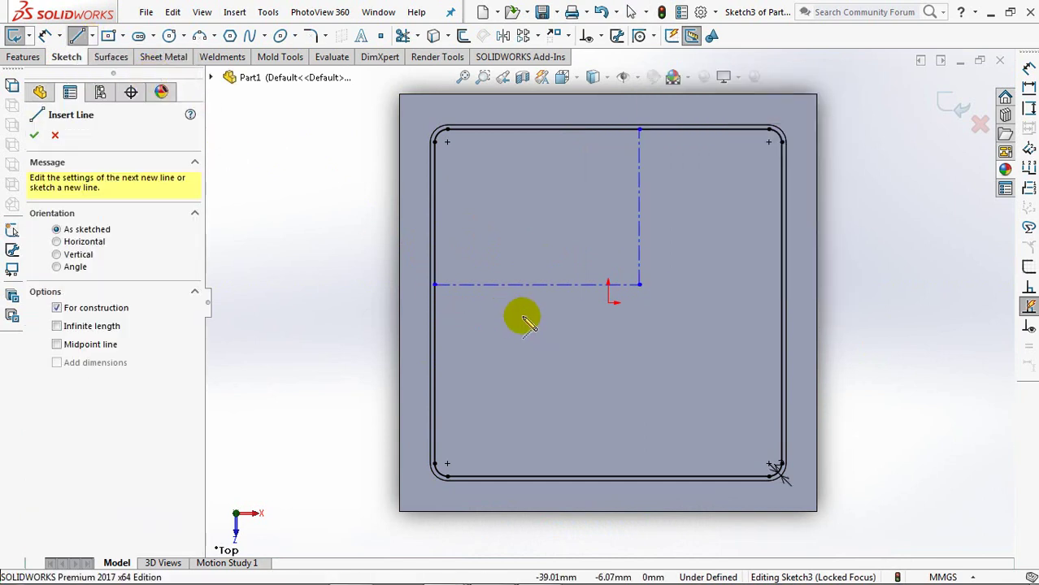
pyautogui.click(782, 321)
pyautogui.click(656, 321)
pyautogui.click(656, 478)
pyautogui.rightClick(655, 474)
pyautogui.click(691, 412)
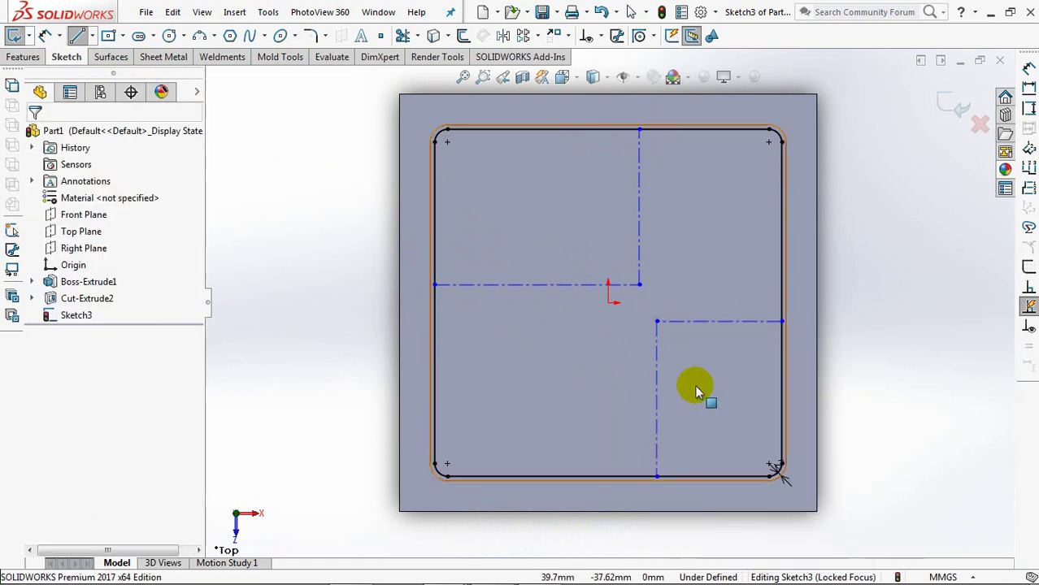
# Dimension the upper L 95 mm from the left edge and 65 mm from the top edge
pyautogui.click(45, 36)
pyautogui.click(640, 186)
pyautogui.click(438, 195)
pyautogui.click(531, 185)
pyautogui.write('95')
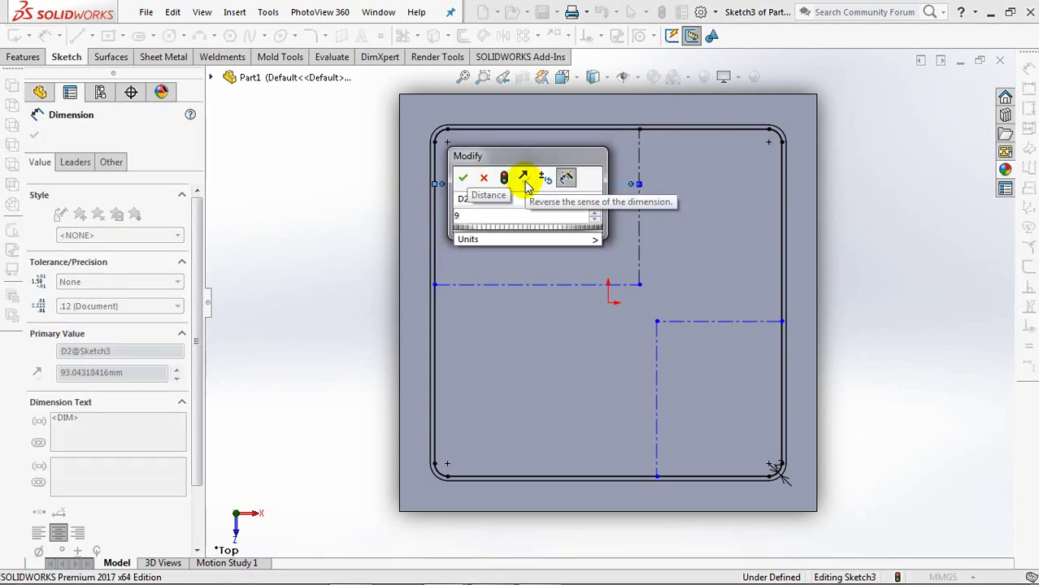
pyautogui.click(462, 177)
pyautogui.click(574, 285)
pyautogui.click(587, 130)
pyautogui.click(693, 213)
pyautogui.write('65')
pyautogui.click(624, 202)
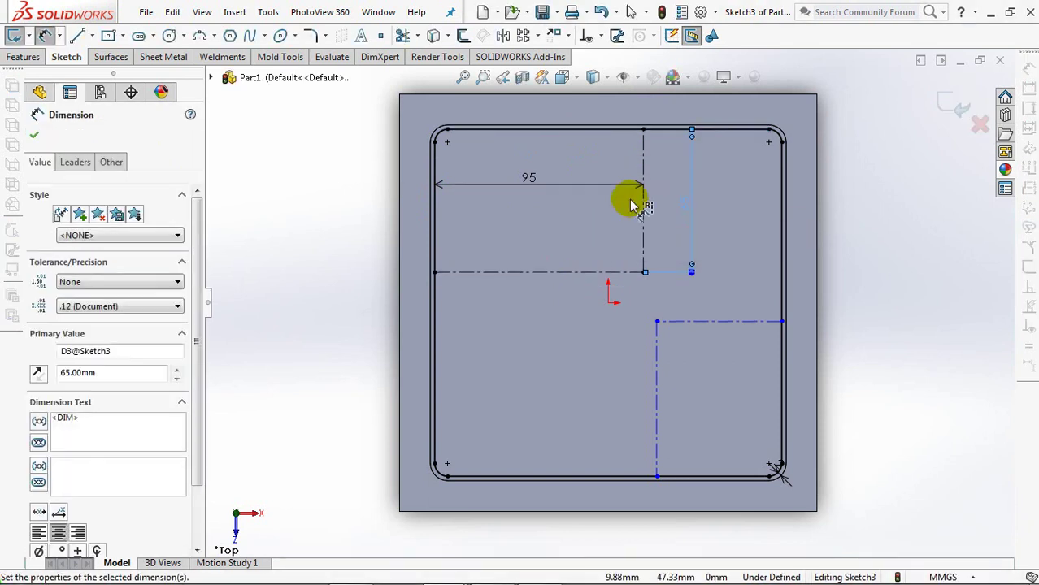
# Dimension the lower L 82 mm from the bottom edge and 55 mm from the right edge
pyautogui.click(731, 322)
pyautogui.click(717, 476)
pyautogui.click(857, 410)
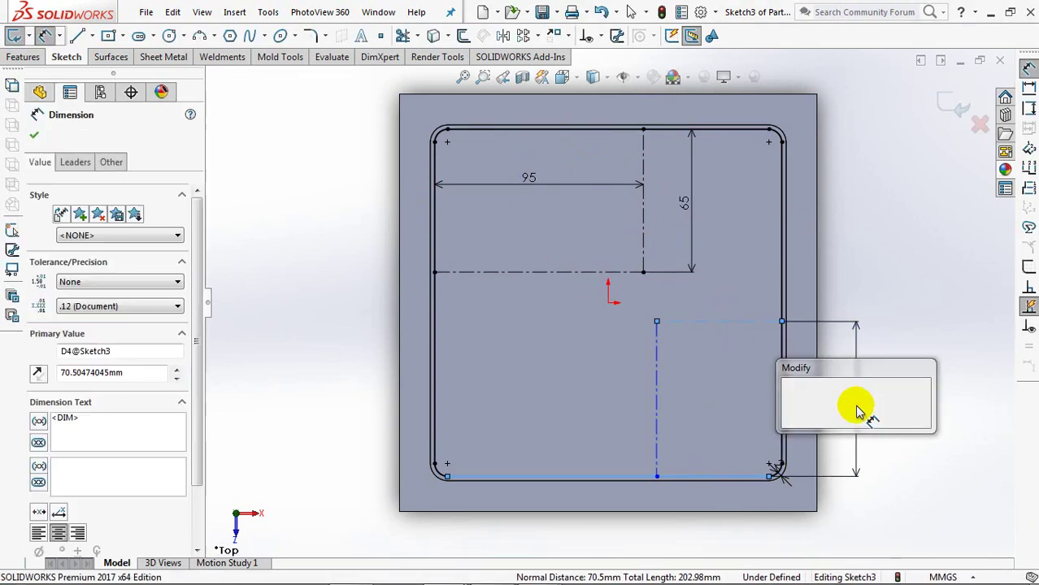
pyautogui.write('82')
pyautogui.click(793, 400)
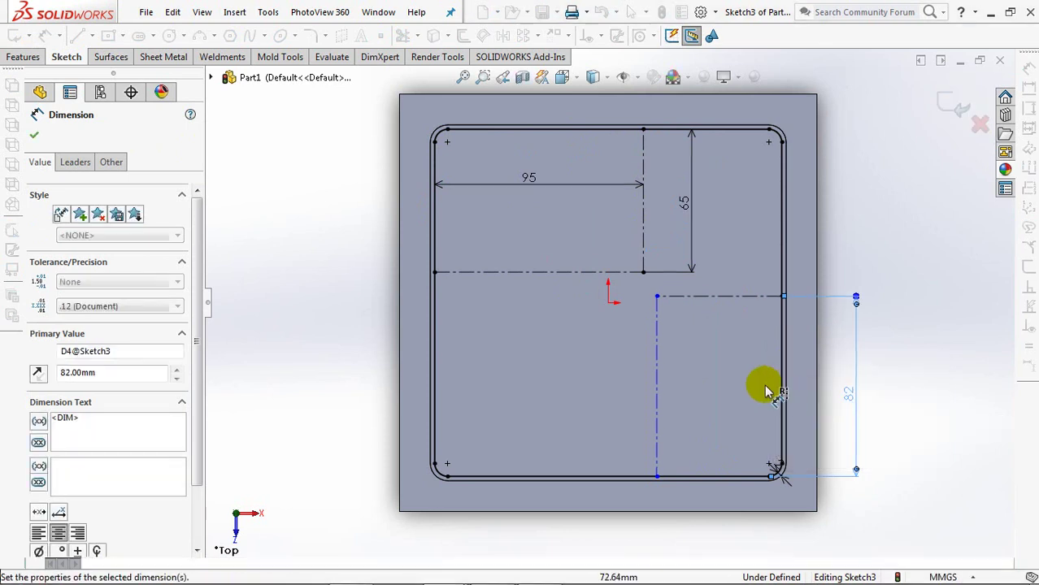
pyautogui.click(655, 414)
pyautogui.click(781, 405)
pyautogui.click(735, 542)
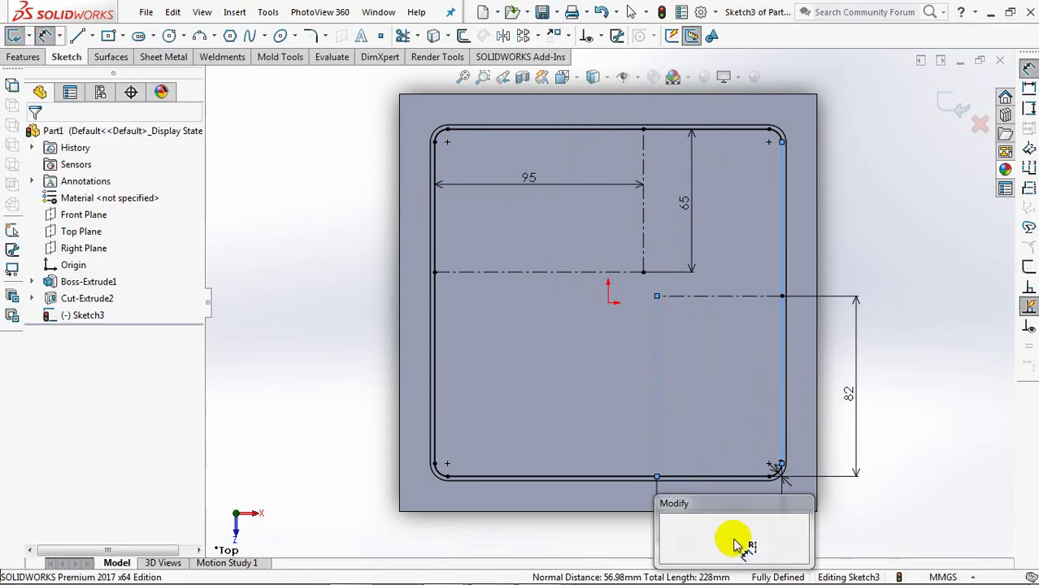
pyautogui.write('55')
pyautogui.click(667, 536)
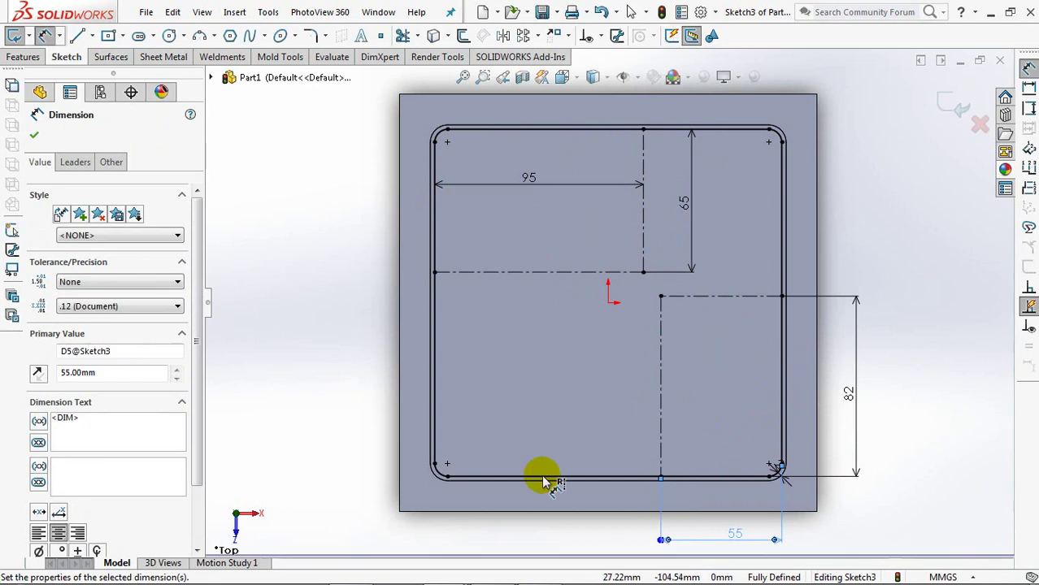
pyautogui.click(34, 135)
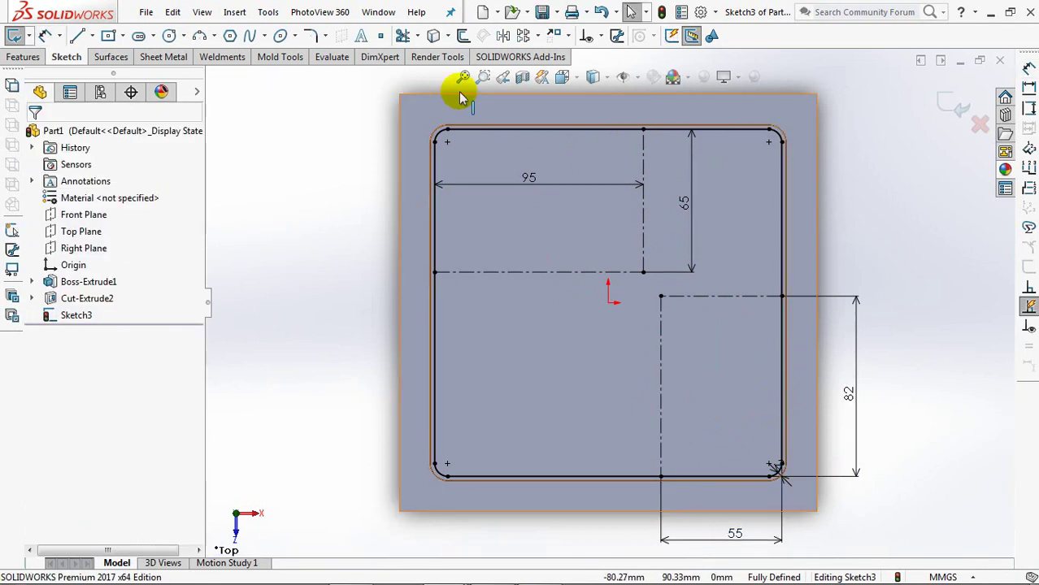
pyautogui.click(463, 35)
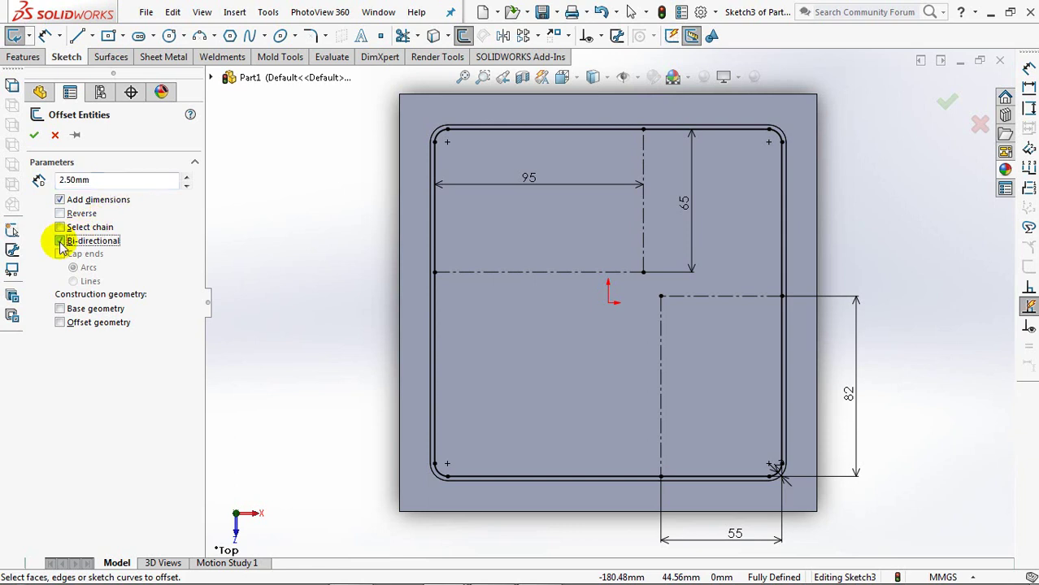
# Offset both centerline chains 2.50 mm to each side to form divider walls
pyautogui.click(569, 273)
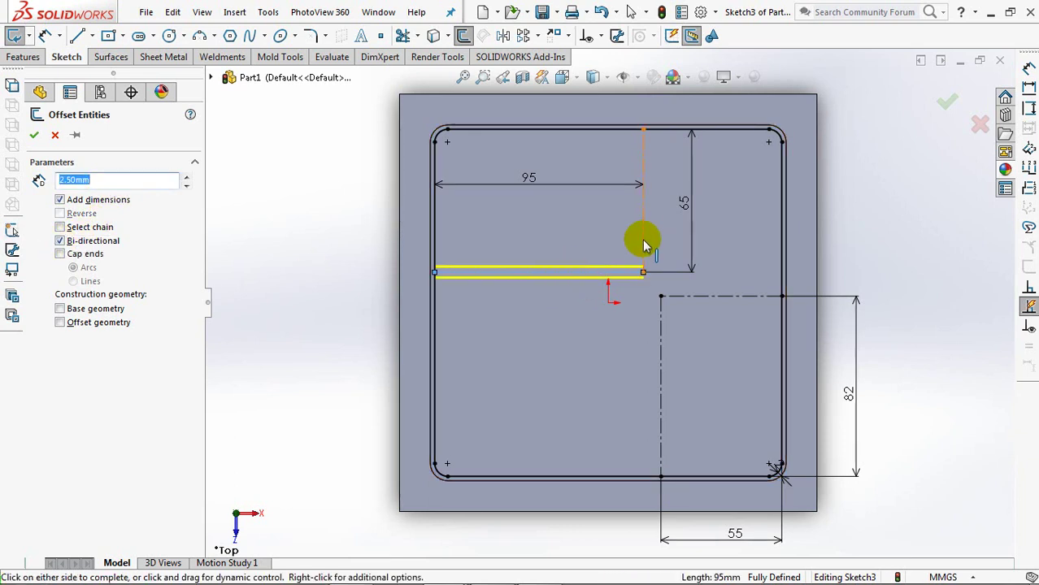
pyautogui.click(660, 327)
pyautogui.click(659, 327)
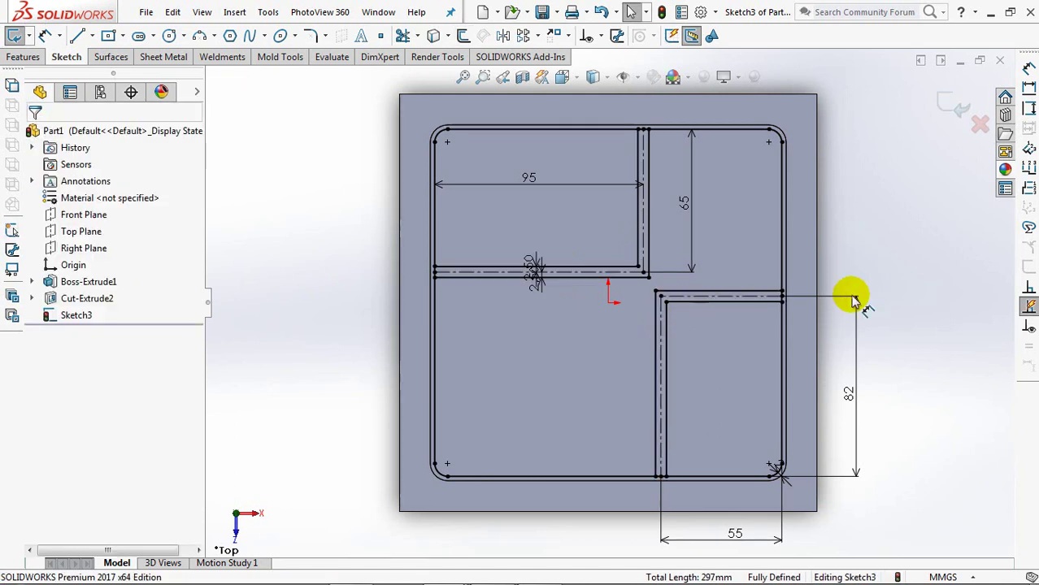
# Trim the excess wall line ends back to their nearest intersections
pyautogui.click(403, 37)
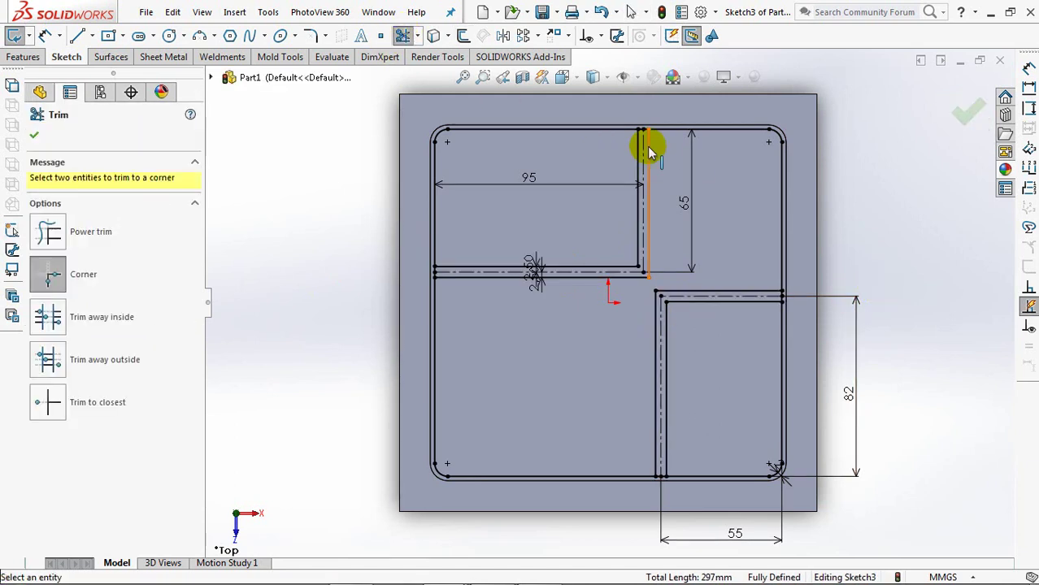
pyautogui.click(46, 406)
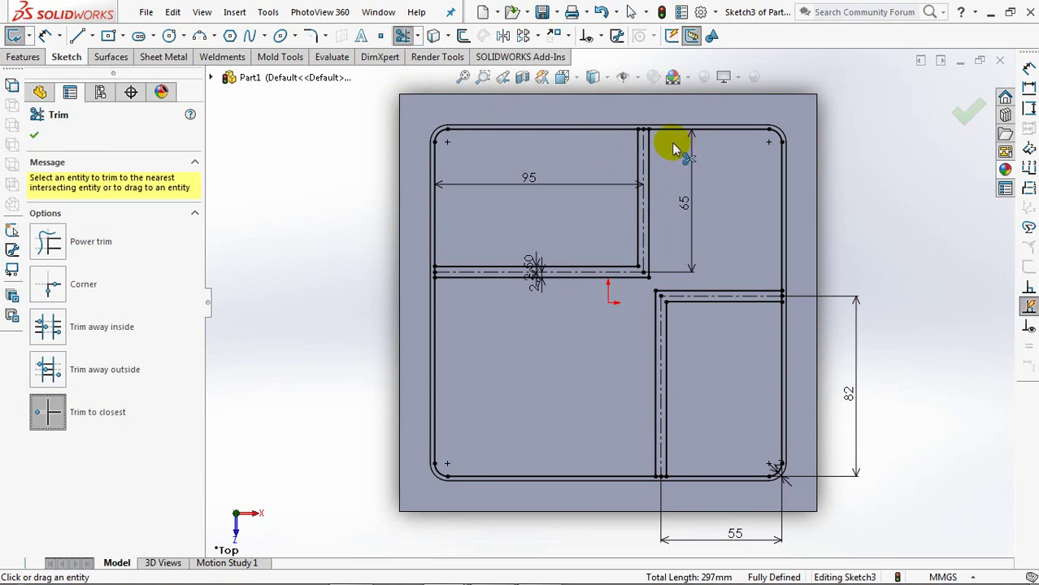
pyautogui.scroll(-2, 666, 143)
pyautogui.scroll(3, 655, 185)
pyautogui.scroll(-3, 655, 185)
pyautogui.scroll(2, 656, 117)
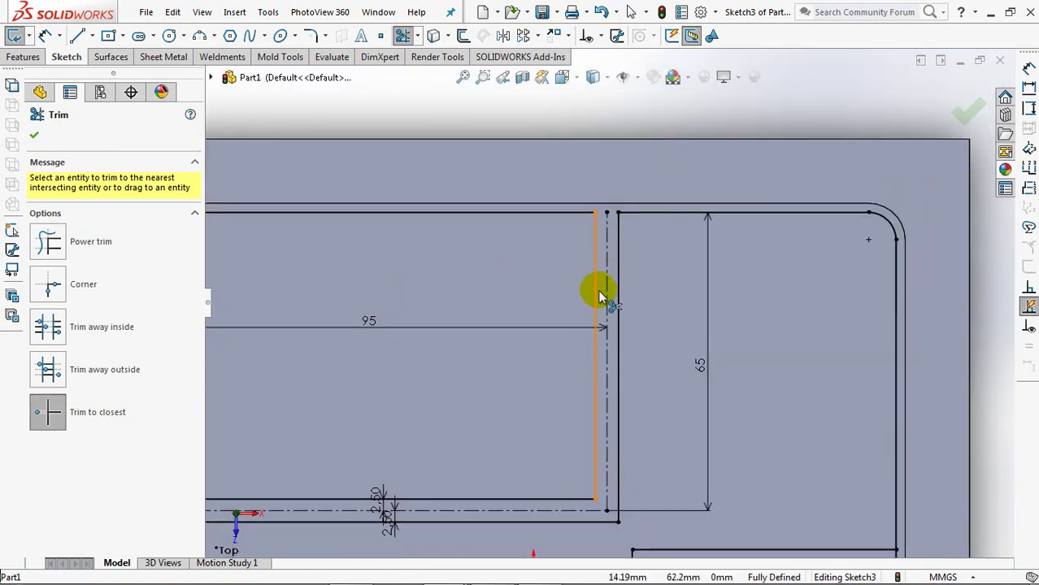
pyautogui.keyDown('ctrl'); pyautogui.moveTo(603, 290); pyautogui.dragTo(658, 258, button='middle'); pyautogui.keyUp('ctrl')
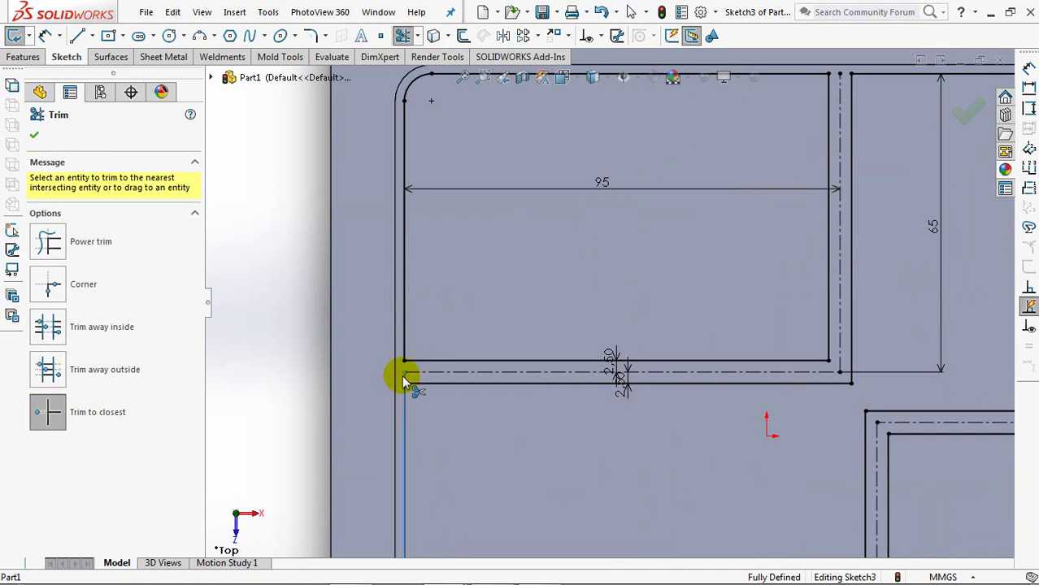
pyautogui.scroll(3, 506, 331)
pyautogui.scroll(-3, 568, 406)
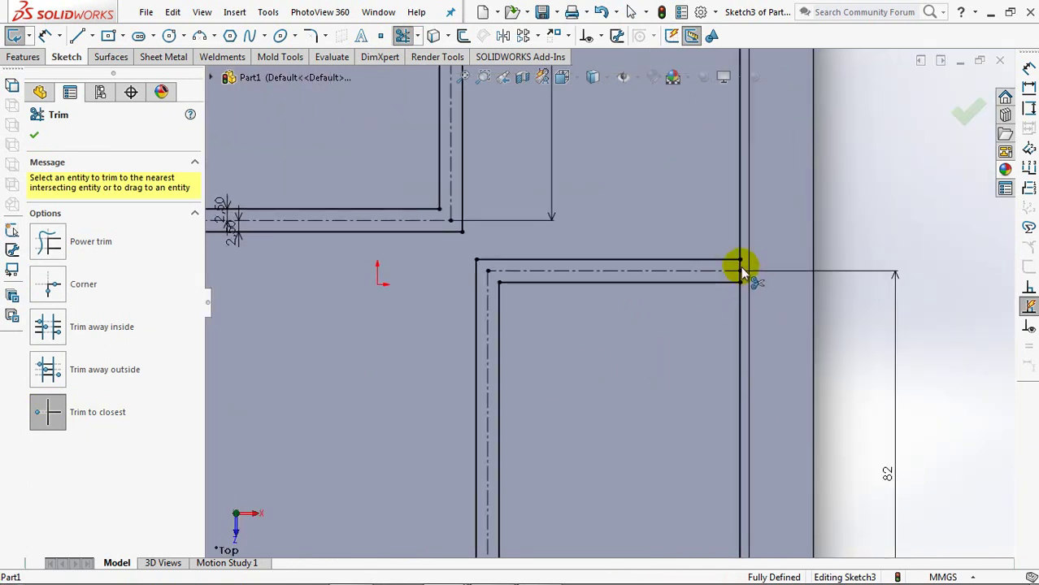
pyautogui.scroll(3, 638, 417)
pyautogui.scroll(-3, 615, 360)
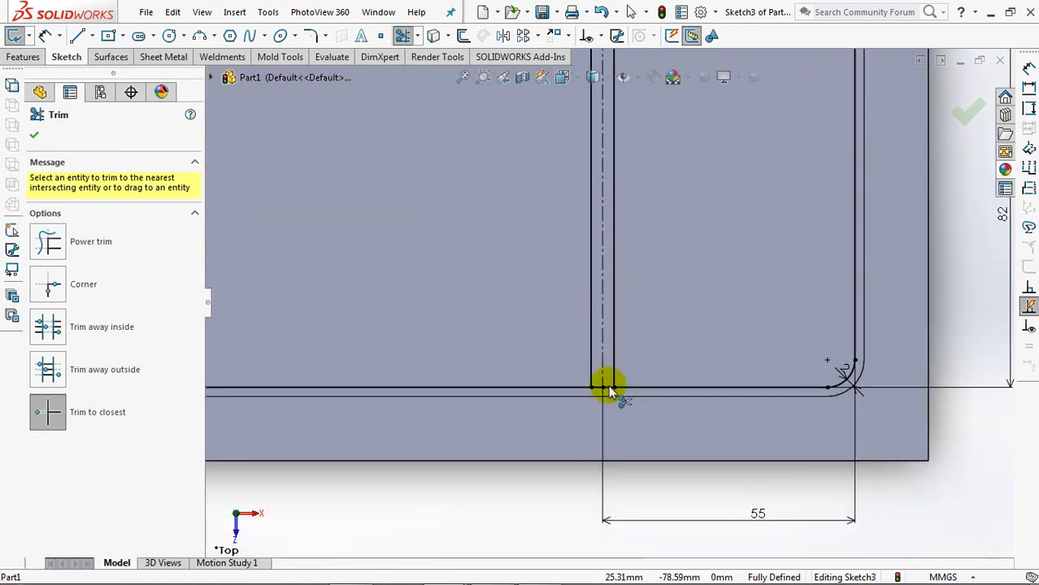
pyautogui.scroll(3, 674, 268)
pyautogui.scroll(-2, 659, 324)
pyautogui.click(35, 136)
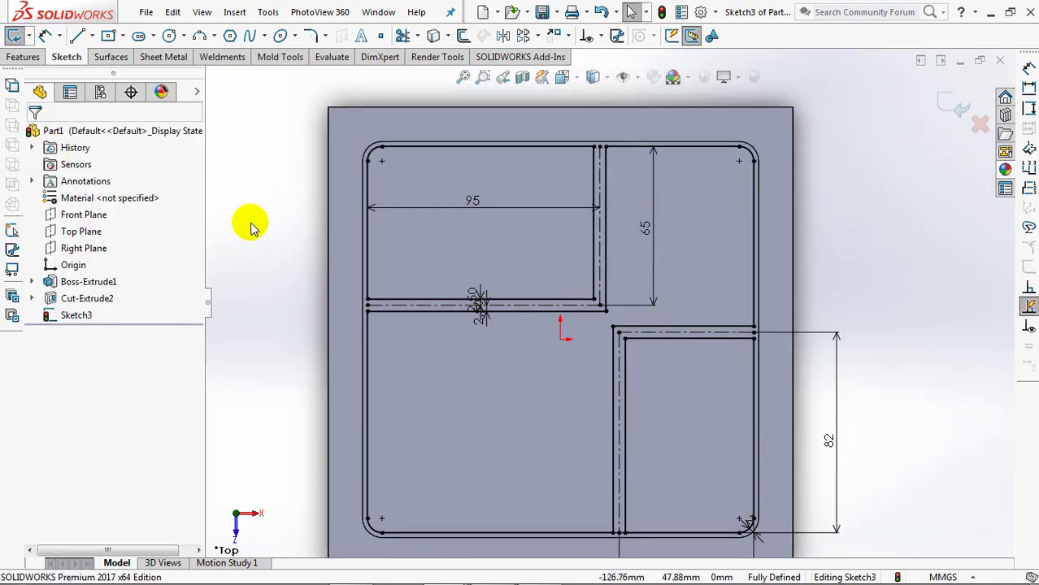
# Fillet the divider wall corners around the compartments with 6 mm radius
pyautogui.click(310, 36)
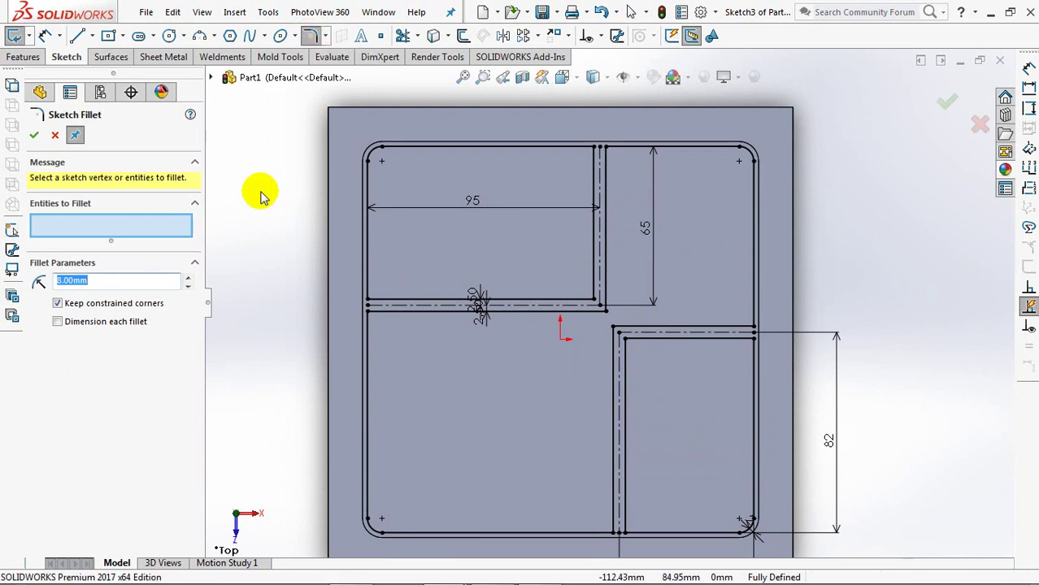
pyautogui.click(596, 152)
pyautogui.click(596, 299)
pyautogui.click(368, 298)
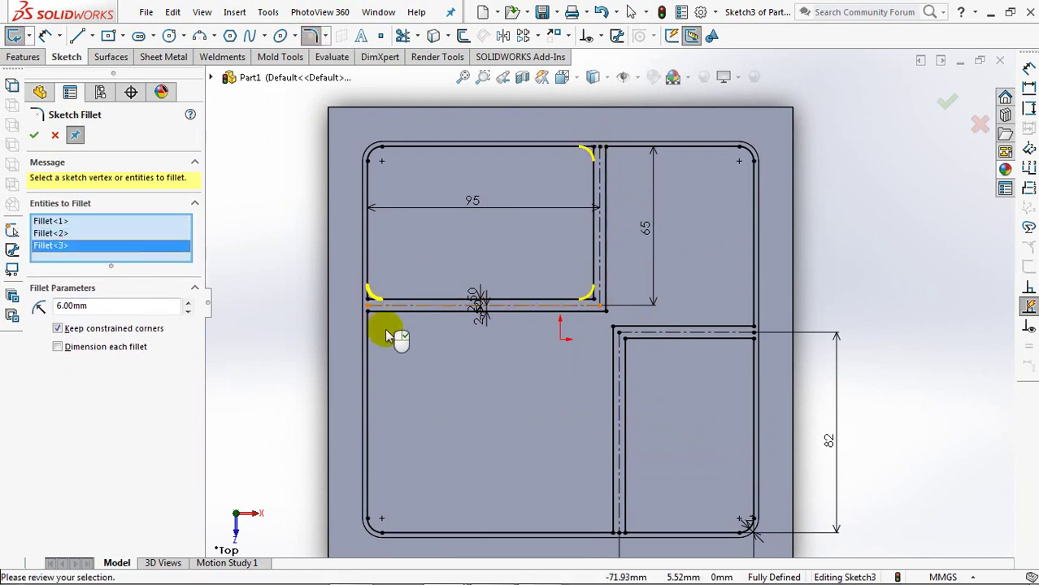
pyautogui.click(368, 317)
pyautogui.click(626, 532)
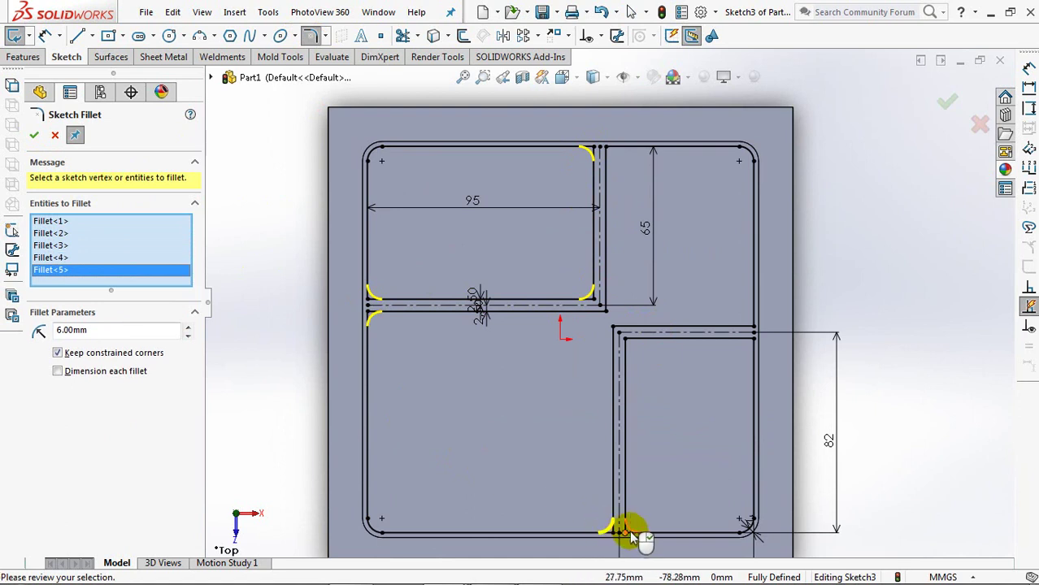
pyautogui.click(627, 535)
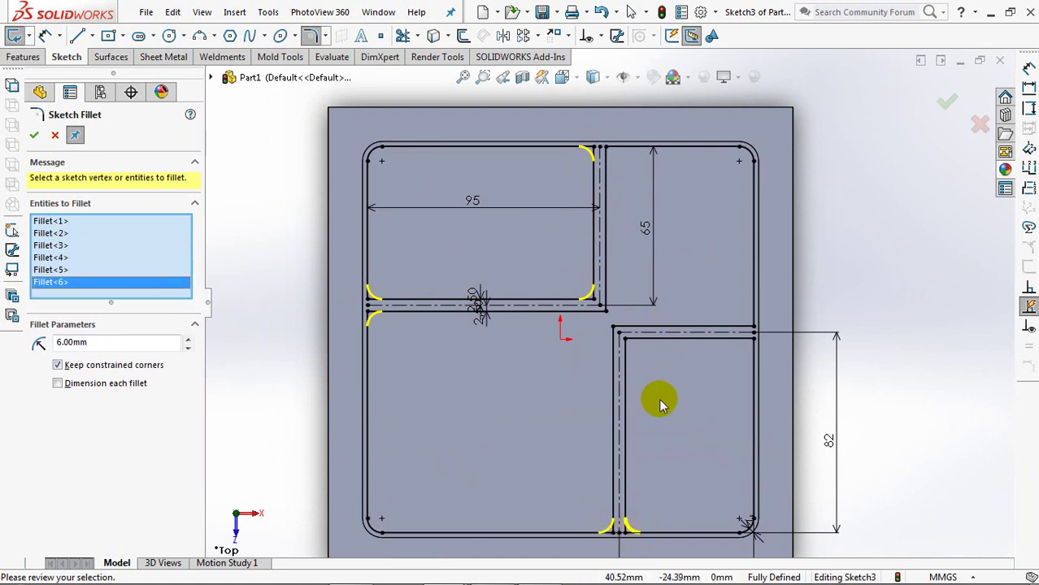
pyautogui.click(624, 341)
pyautogui.click(749, 341)
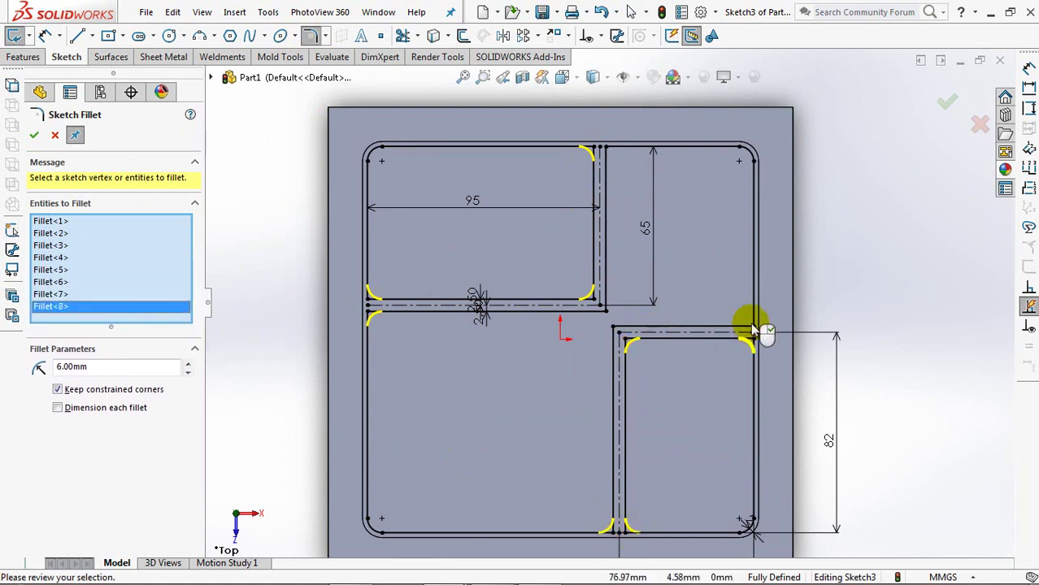
pyautogui.click(747, 325)
pyautogui.click(606, 151)
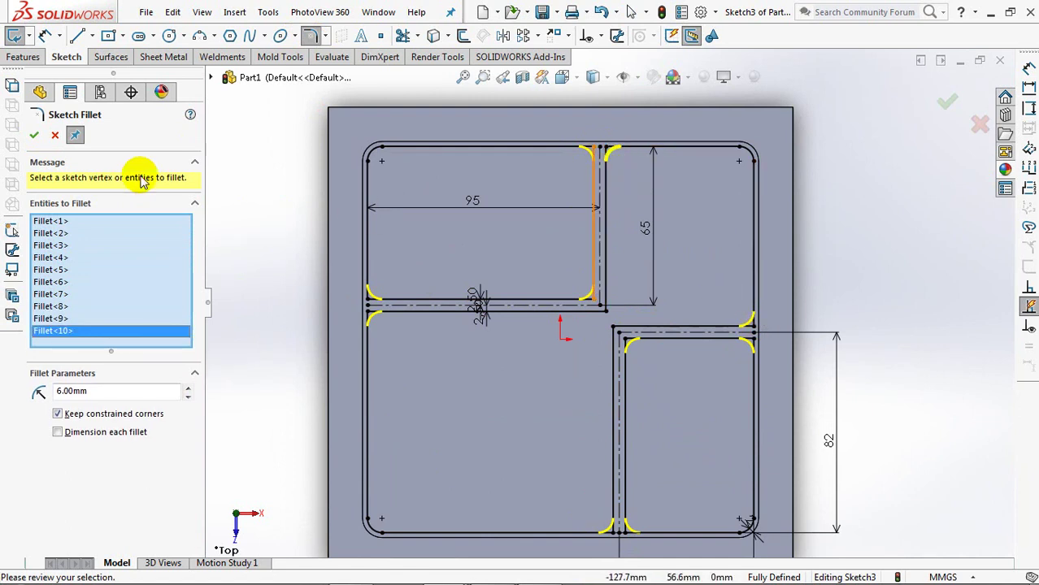
pyautogui.click(34, 137)
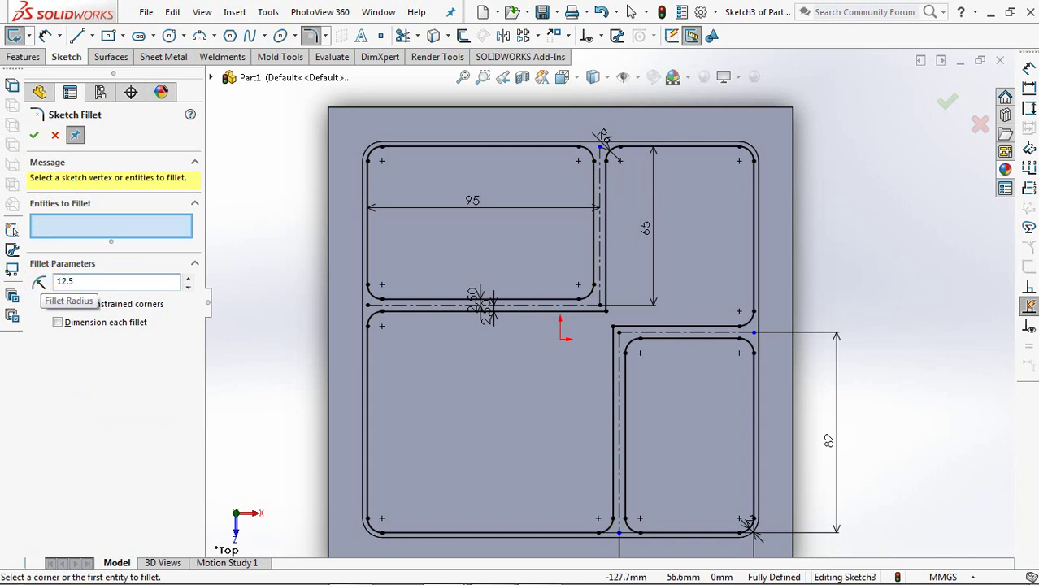
# Round the central wall junction corners with 12.50 mm fillets and close the sketch
pyautogui.click(114, 229)
pyautogui.click(575, 311)
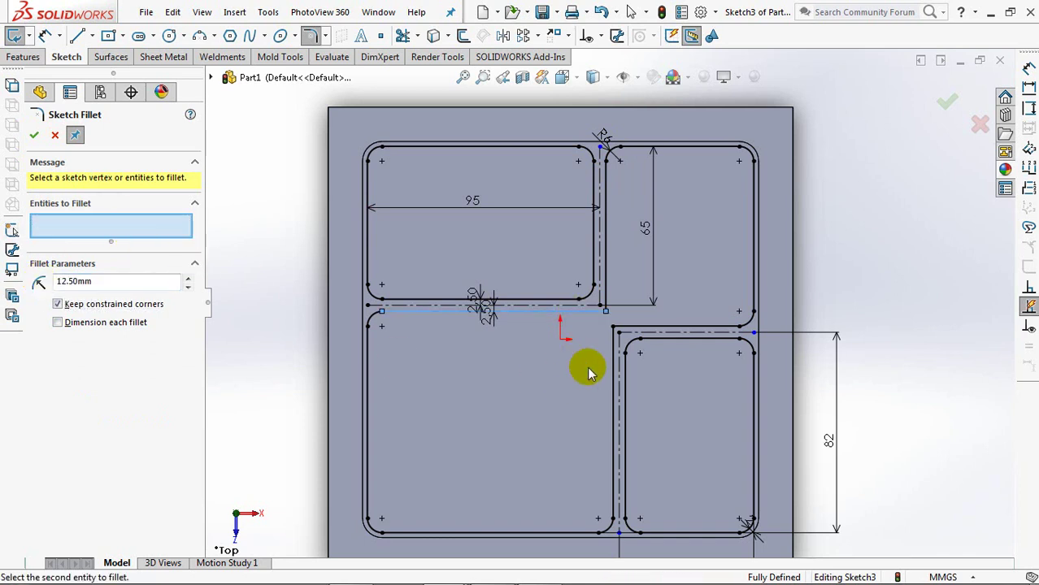
pyautogui.click(613, 374)
pyautogui.click(654, 331)
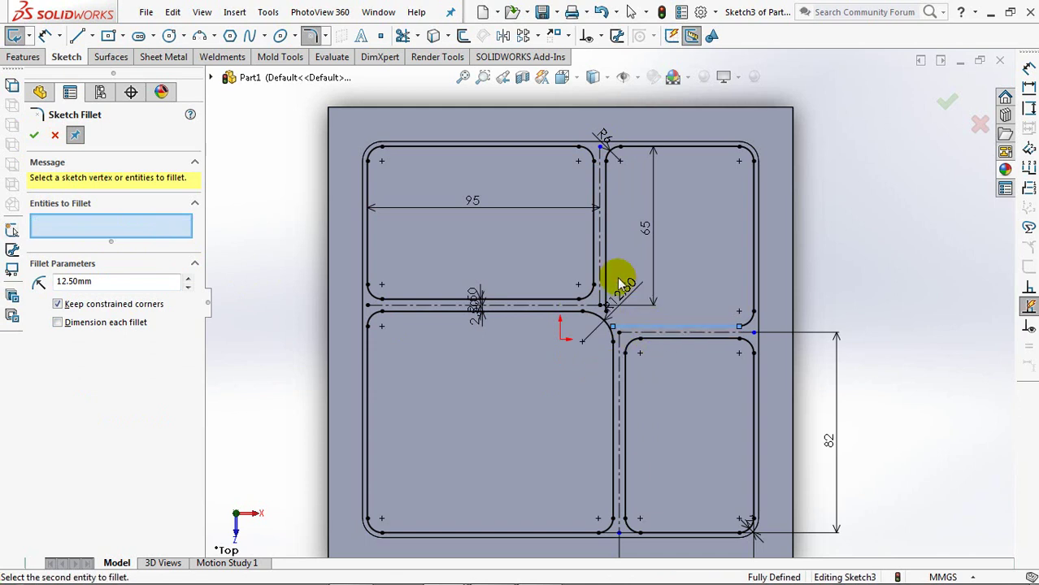
pyautogui.click(611, 277)
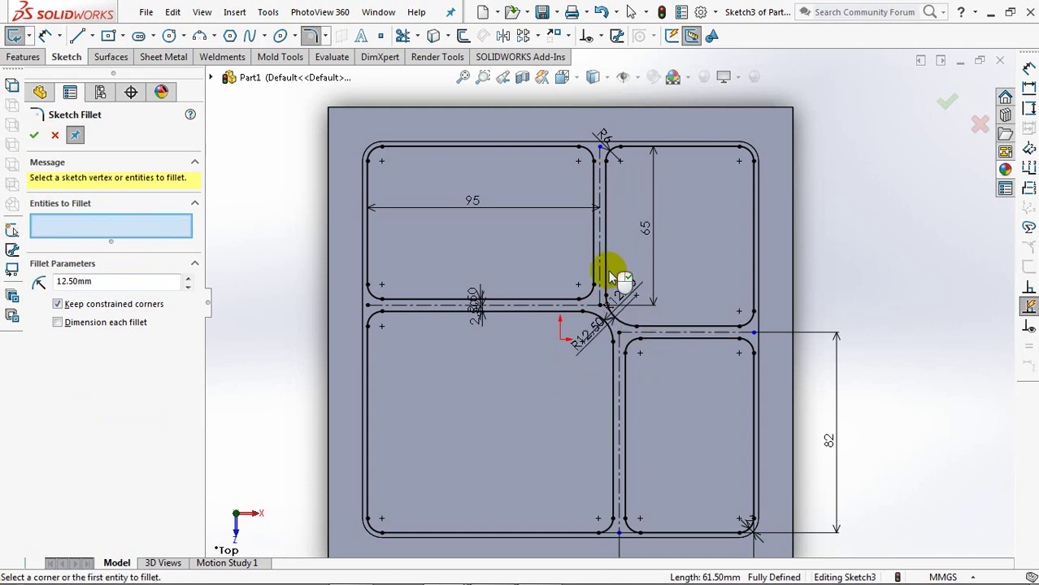
pyautogui.click(35, 136)
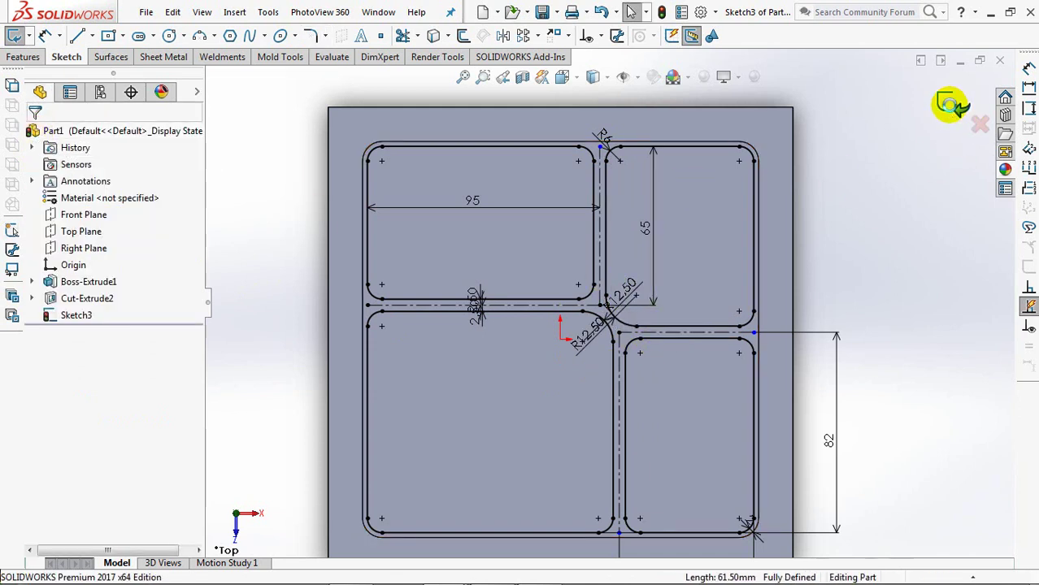
pyautogui.click(951, 104)
# Create Plane2 offset 24 mm from the cavity floor, flipped, and sketch on it
pyautogui.moveTo(832, 376)
pyautogui.mouseDown(button='middle')
pyautogui.moveTo(857, 302)
pyautogui.moveTo(798, 224)
pyautogui.mouseUp(button='middle')
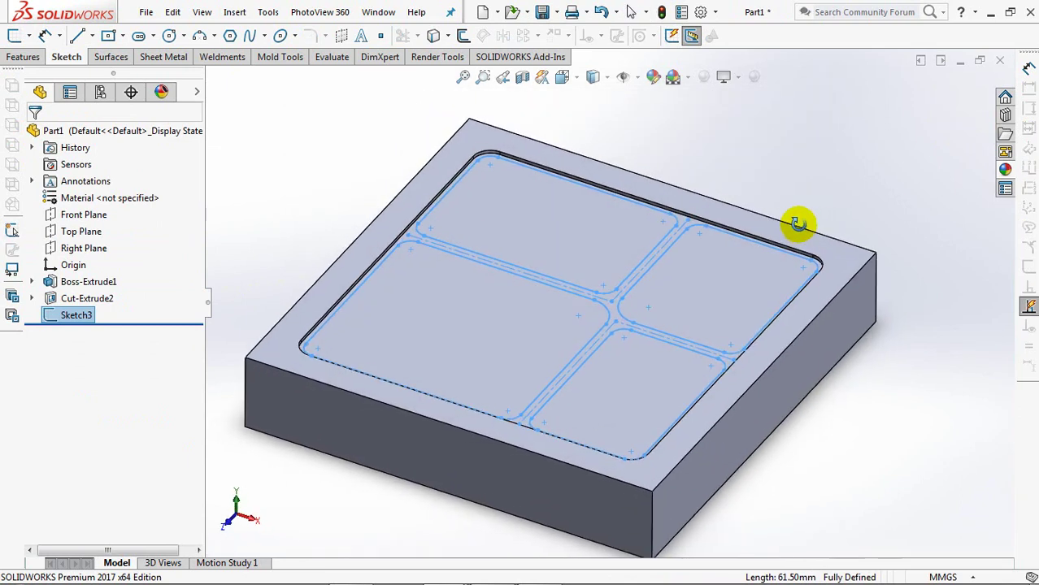
pyautogui.click(805, 178)
pyautogui.click(24, 59)
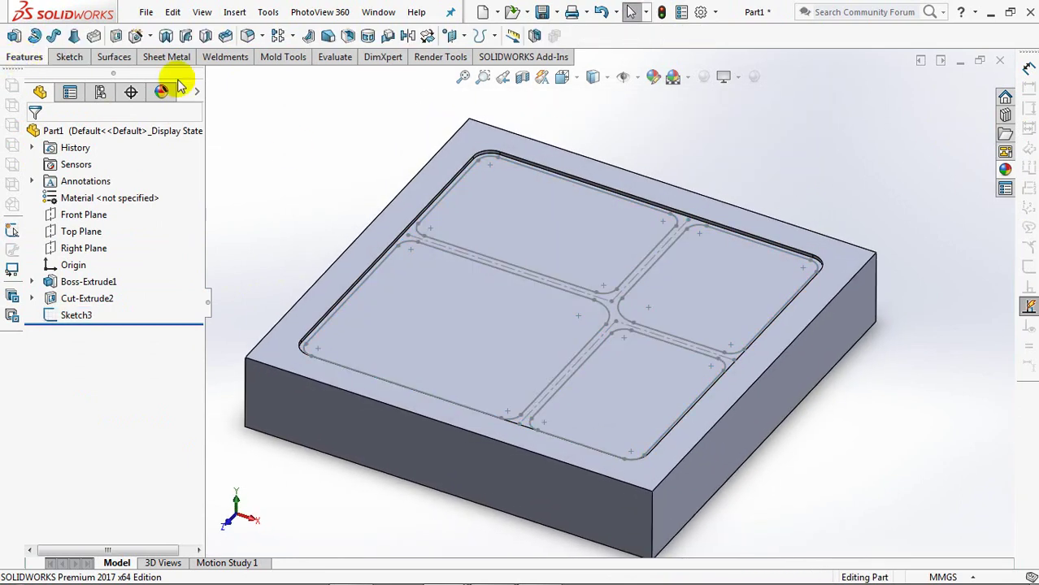
pyautogui.click(487, 35)
pyautogui.click(512, 54)
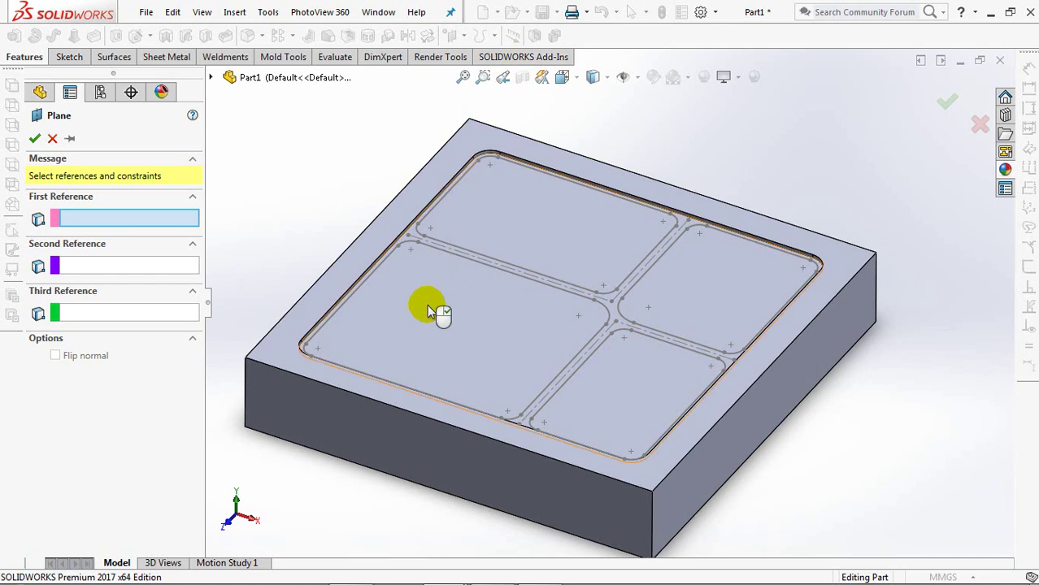
pyautogui.click(343, 331)
pyautogui.click(55, 347)
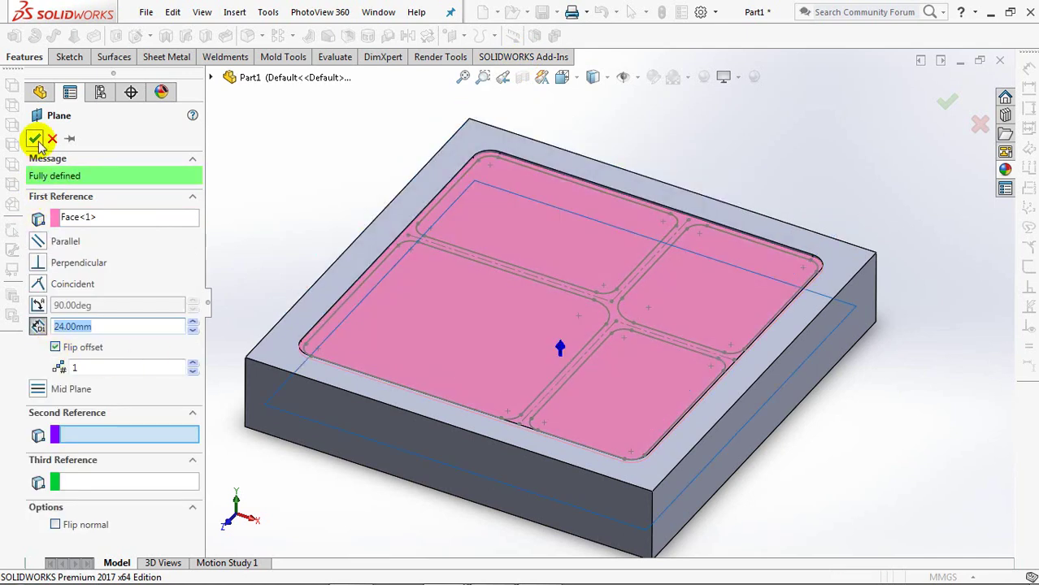
pyautogui.click(36, 140)
pyautogui.click(54, 334)
pyautogui.click(63, 309)
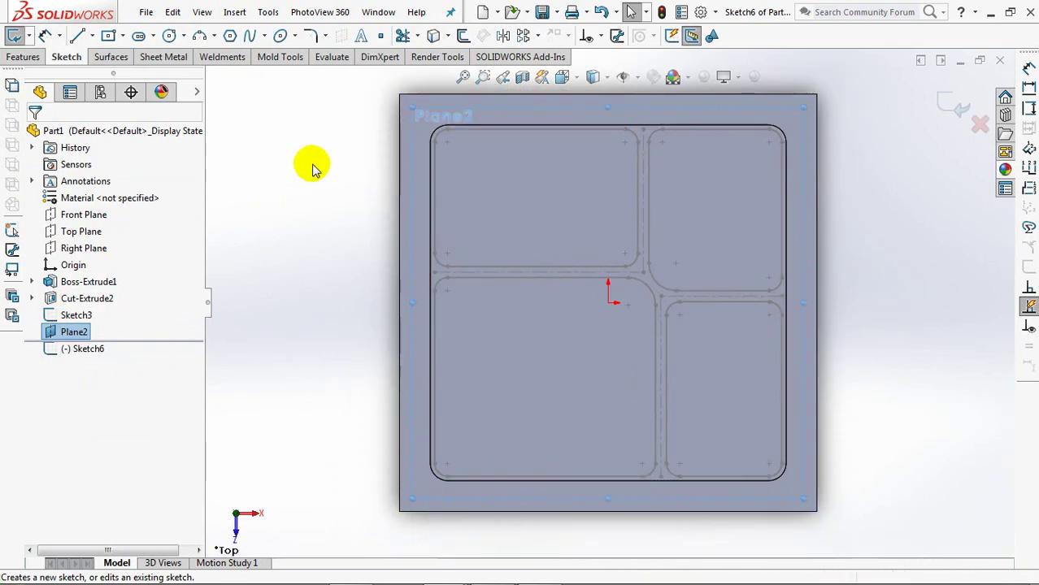
# Offset the four compartment outlines 5 mm inward with Select chain and Reverse
pyautogui.click(462, 36)
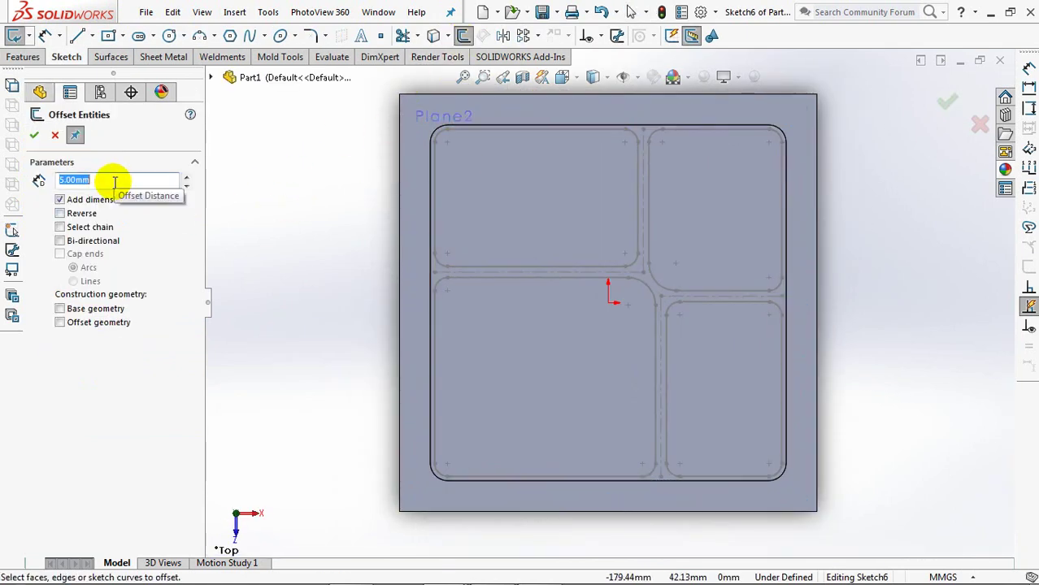
pyautogui.click(60, 227)
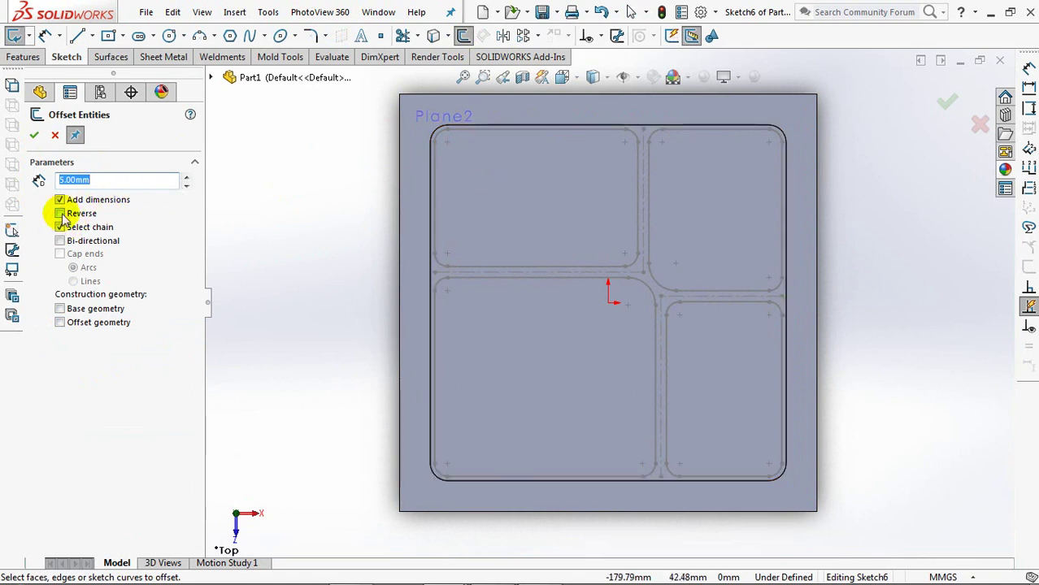
pyautogui.click(481, 130)
pyautogui.click(480, 130)
pyautogui.click(685, 134)
pyautogui.click(681, 134)
pyautogui.click(565, 278)
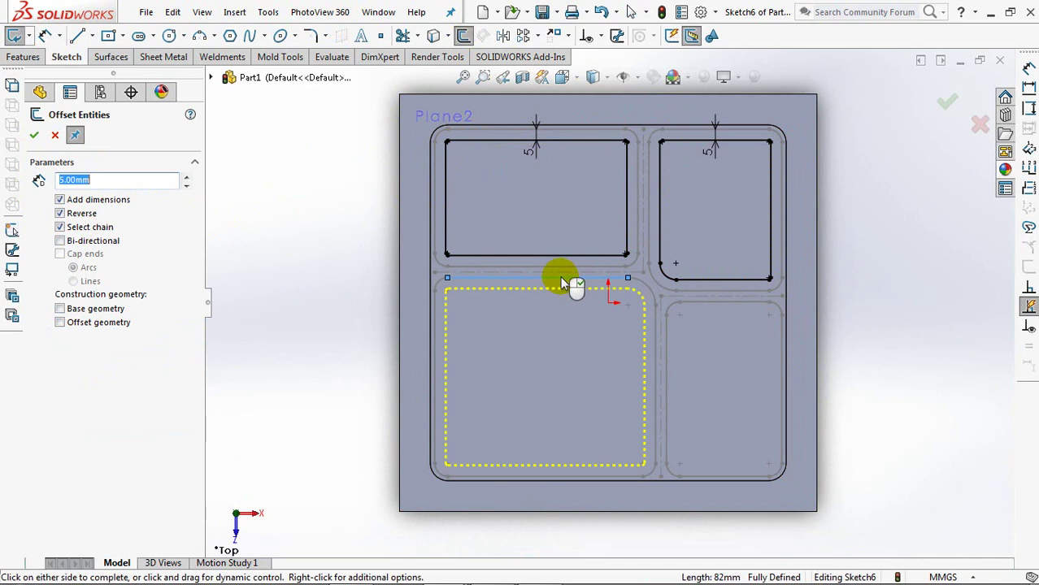
pyautogui.click(559, 291)
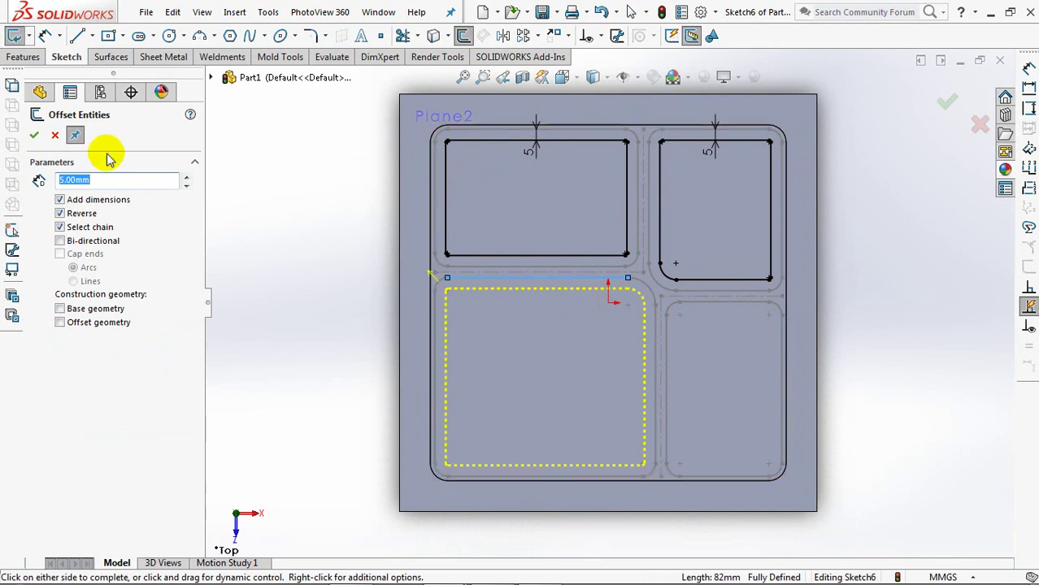
pyautogui.click(698, 301)
pyautogui.click(699, 307)
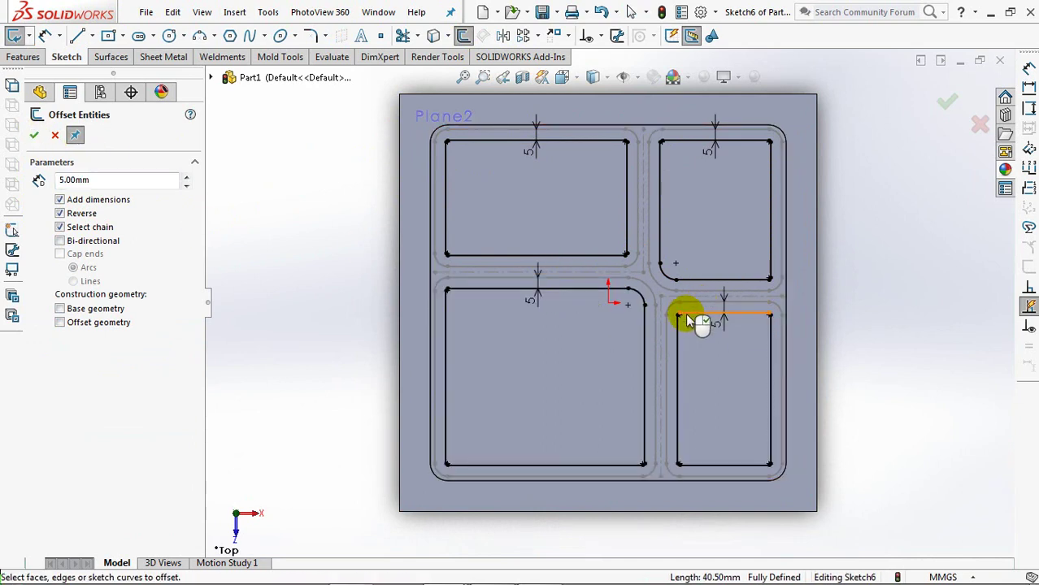
pyautogui.click(53, 136)
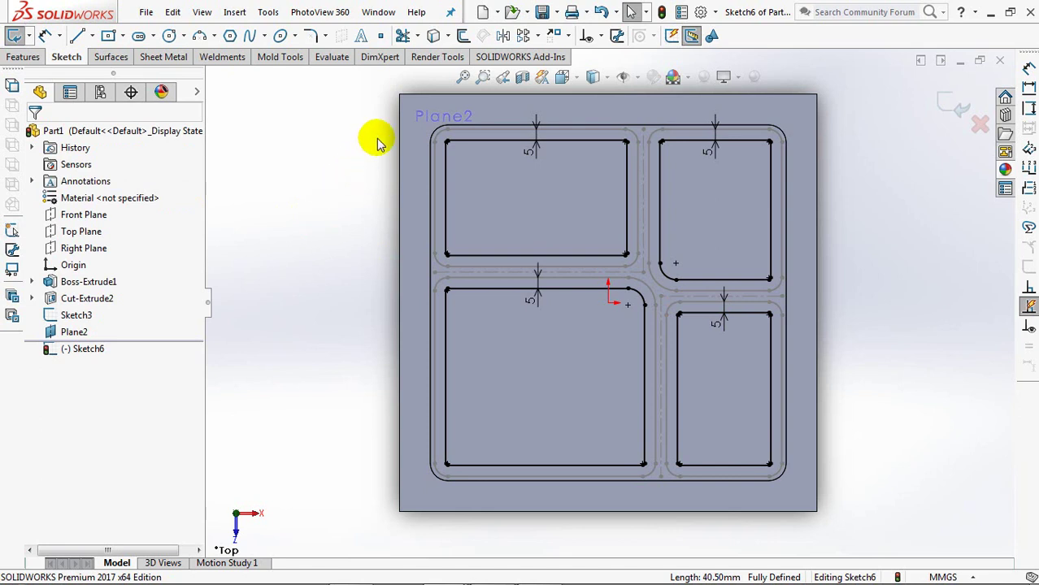
# Convert the top-left and lower-left 1 mm corner arcs to construction geometry
pyautogui.scroll(-2, 378, 138)
pyautogui.scroll(-2, 422, 204)
pyautogui.scroll(-2, 355, 207)
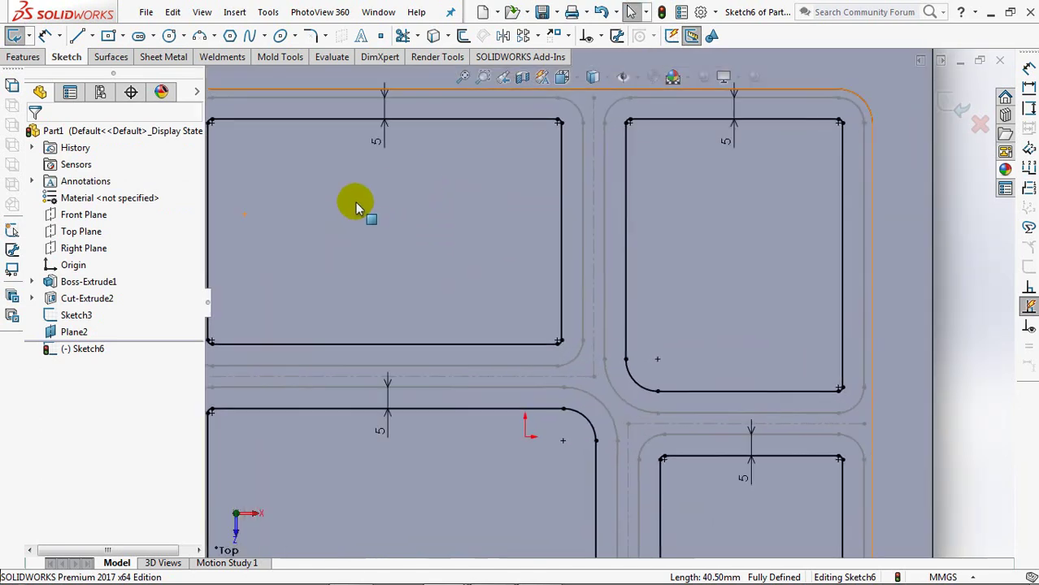
pyautogui.scroll(2, 356, 207)
pyautogui.scroll(-2, 497, 242)
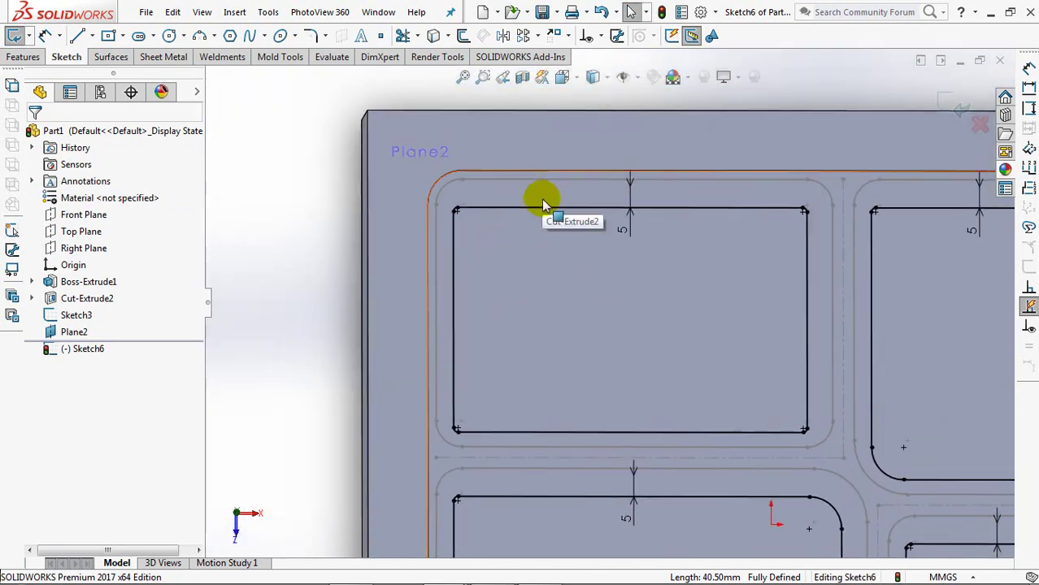
pyautogui.scroll(2, 512, 195)
pyautogui.scroll(-2, 475, 139)
pyautogui.scroll(-1, 515, 304)
pyautogui.scroll(-1, 454, 221)
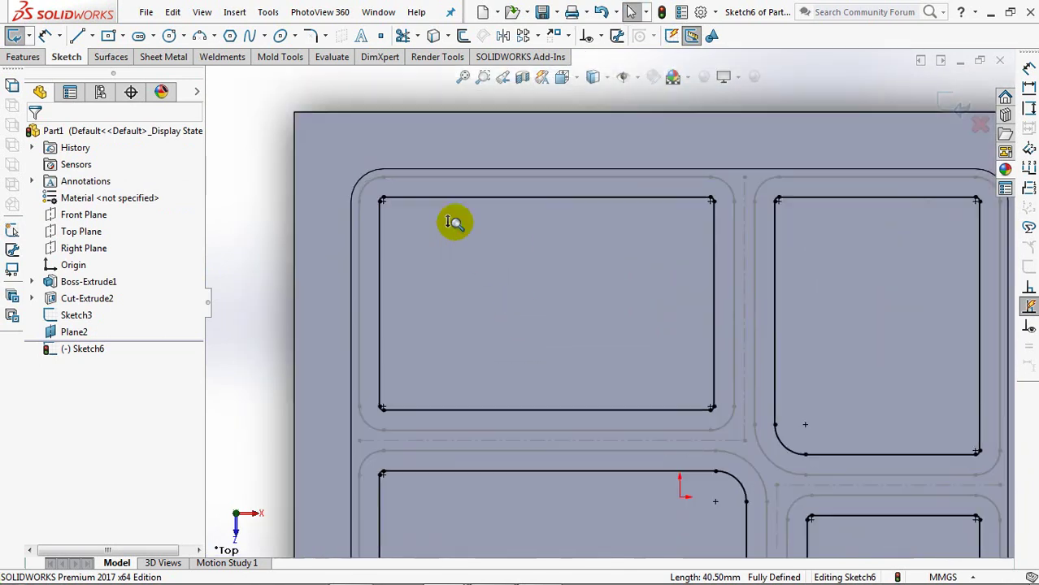
pyautogui.scroll(-1, 454, 221)
pyautogui.moveTo(269, 111); pyautogui.dragTo(475, 160)
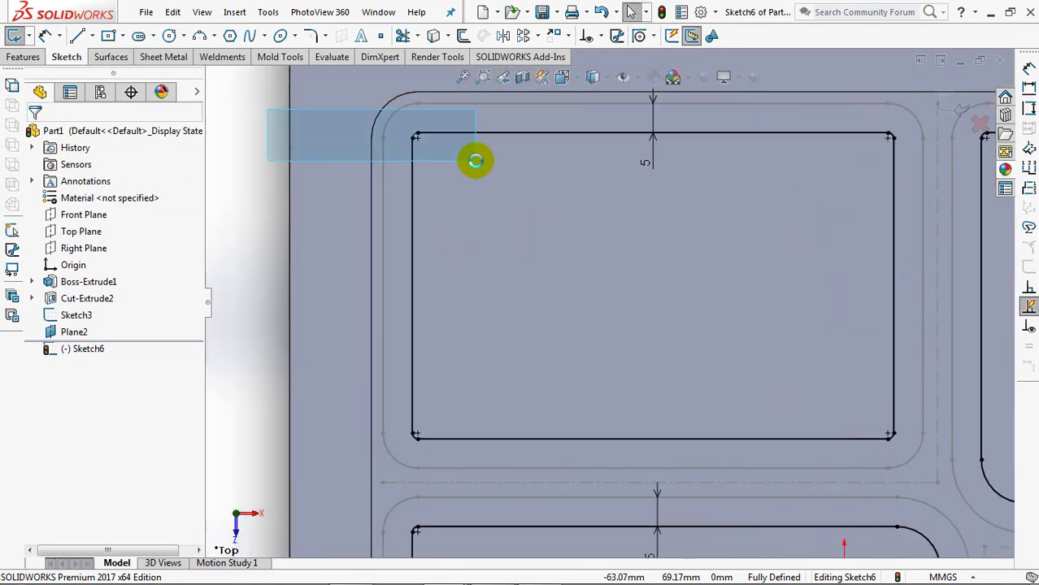
pyautogui.click(271, 287)
pyautogui.moveTo(260, 379)
pyautogui.mouseDown()
pyautogui.moveTo(333, 467)
pyautogui.moveTo(440, 552)
pyautogui.mouseUp()
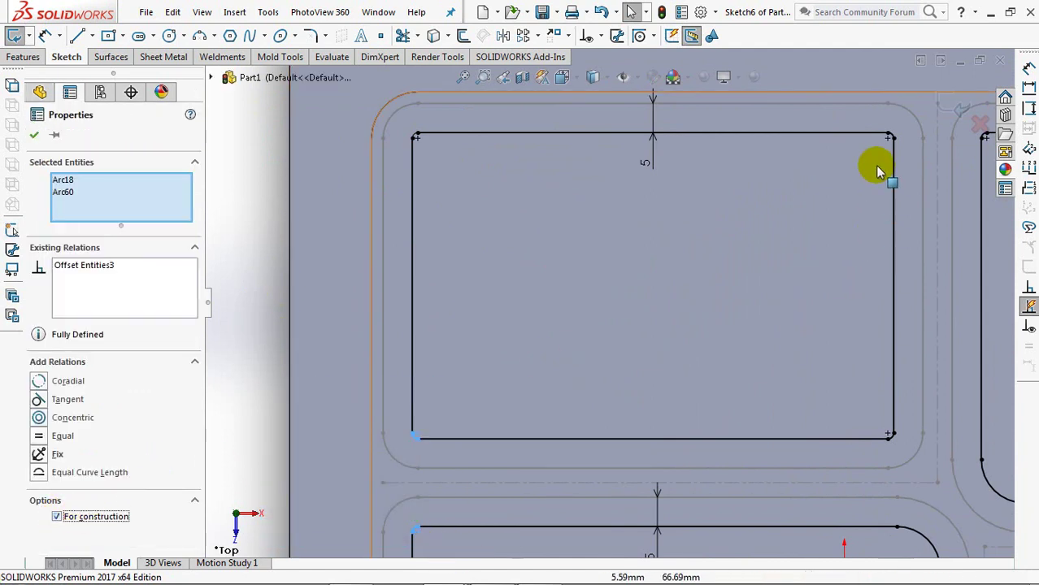
pyautogui.click(889, 140)
# Make the lower and bottom-right corner arcs of the offset rectangles construction geometry
pyautogui.moveTo(863, 402); pyautogui.dragTo(909, 447)
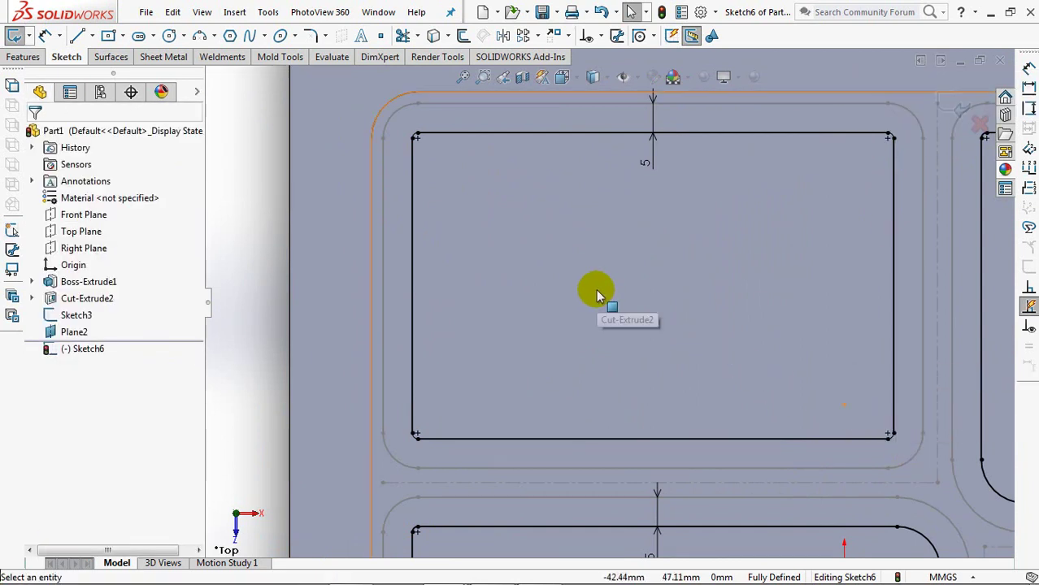
pyautogui.hotkey('ctrl', 'Up')
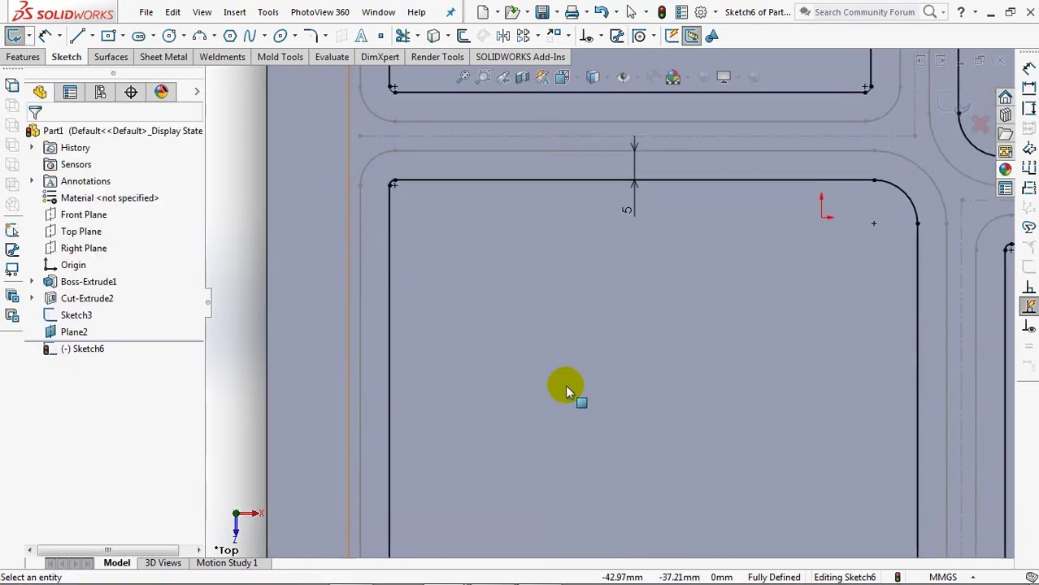
pyautogui.click(377, 457)
pyautogui.click(427, 411)
pyautogui.click(892, 445)
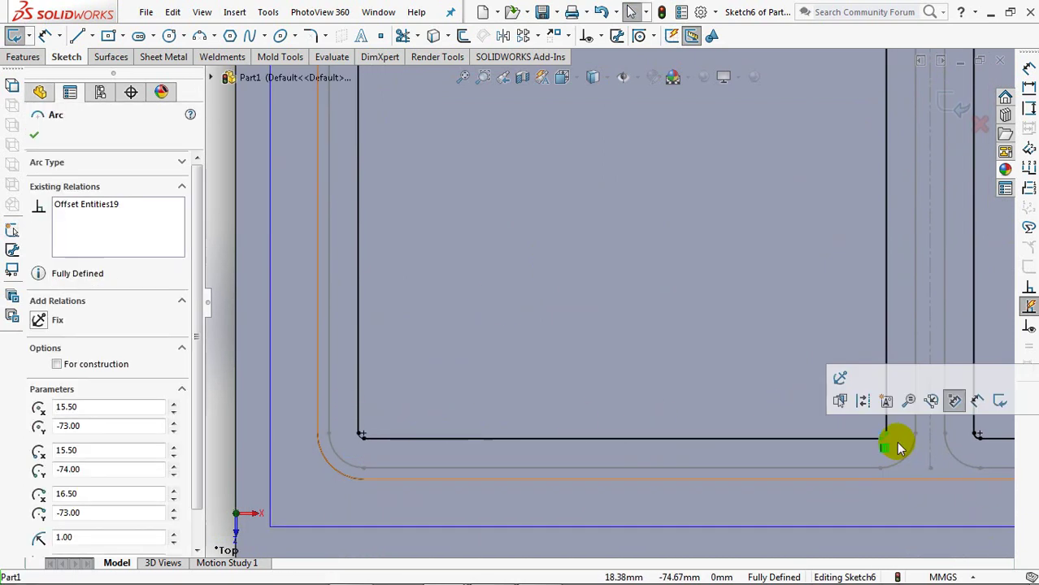
pyautogui.click(977, 439)
pyautogui.click(863, 402)
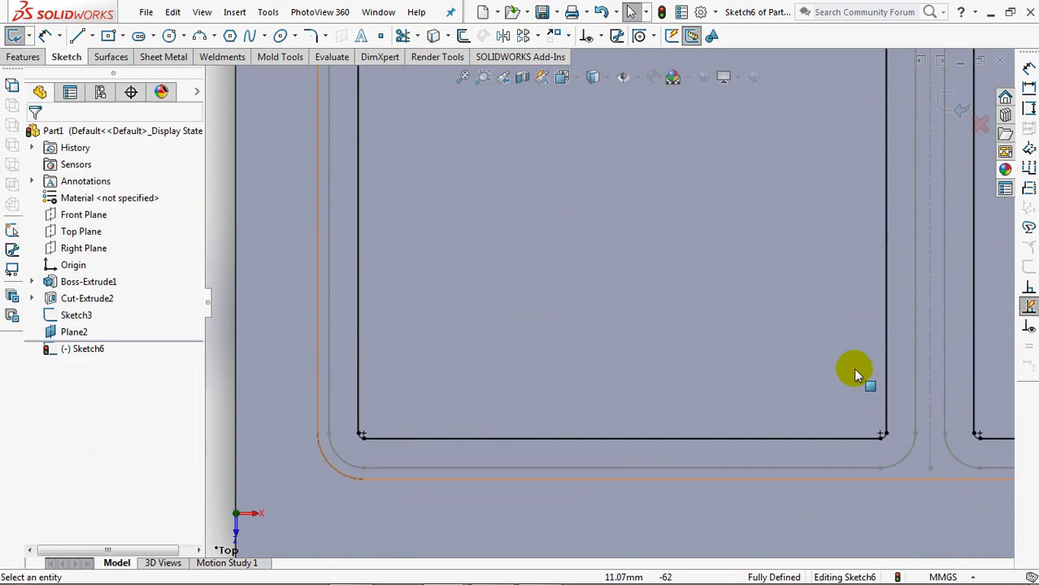
pyautogui.hotkey('ctrl', 'Left')
pyautogui.hotkey('ctrl', 'Left')
pyautogui.click(845, 481)
pyautogui.click(853, 408)
# Convert the remaining upper corner arcs to construction geometry, leaving sharp corners
pyautogui.keyDown('ctrl'); pyautogui.moveTo(747, 320); pyautogui.dragTo(764, 497, button='middle'); pyautogui.keyUp('ctrl')
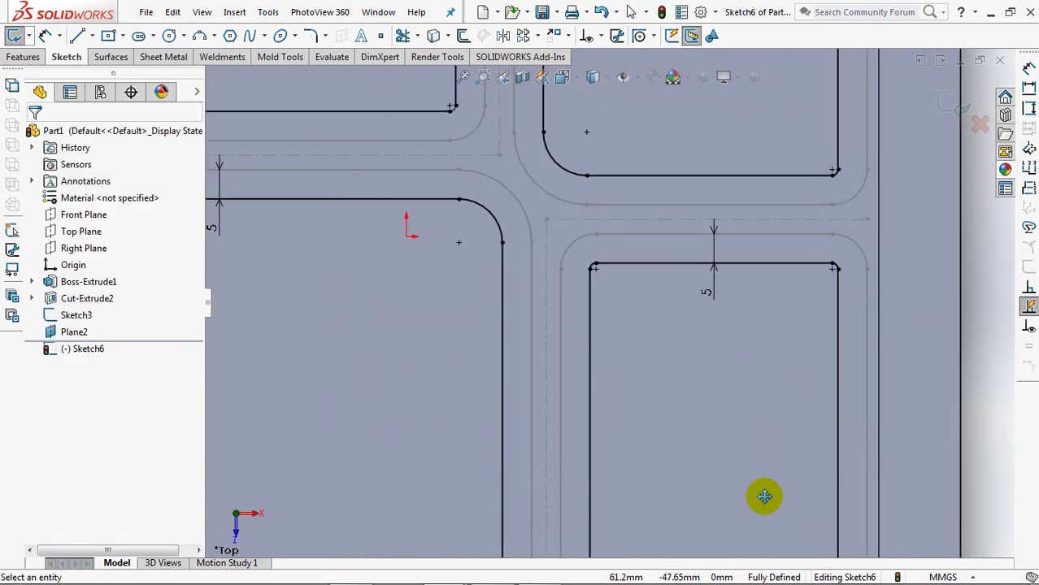
pyautogui.click(605, 278)
pyautogui.click(805, 241)
pyautogui.moveTo(857, 254); pyautogui.dragTo(857, 281)
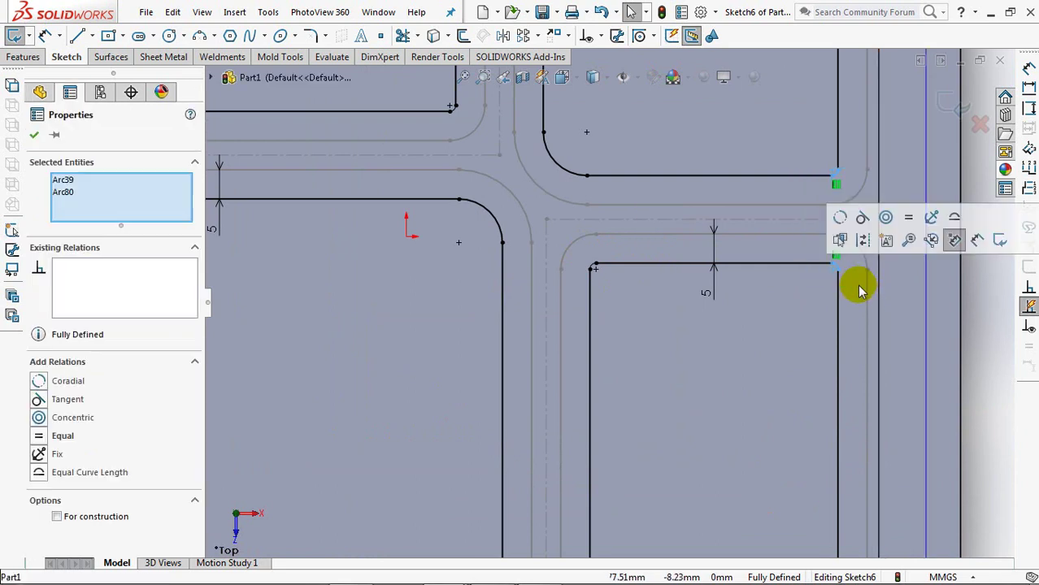
pyautogui.press('Escape')
pyautogui.keyDown('ctrl'); pyautogui.moveTo(700, 215); pyautogui.dragTo(823, 277, button='middle'); pyautogui.keyUp('ctrl')
pyautogui.scroll(-3, 621, 251)
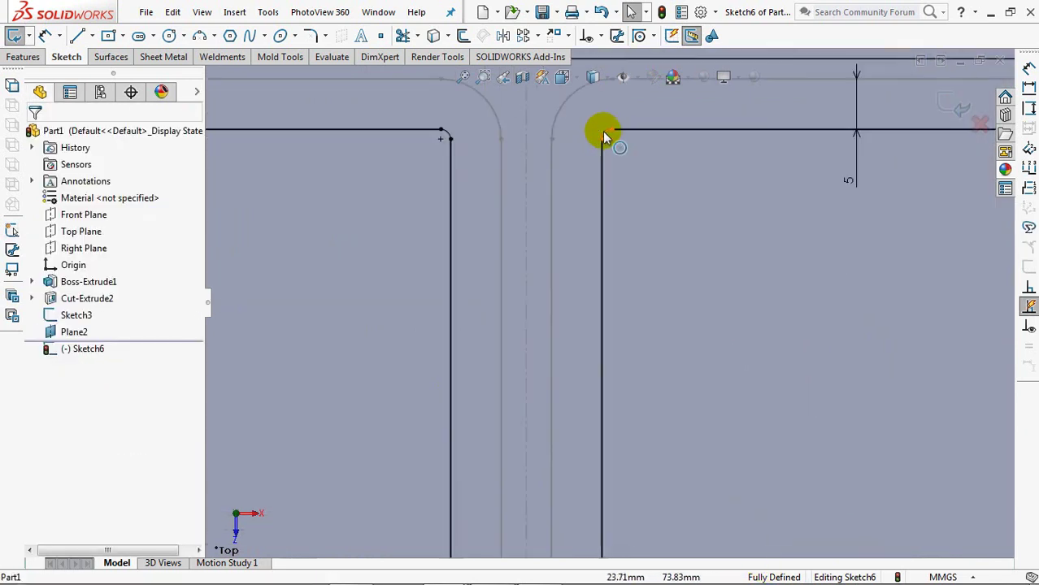
pyautogui.click(603, 135)
pyautogui.click(668, 86)
pyautogui.scroll(1, 663, 190)
pyautogui.scroll(1, 698, 220)
pyautogui.scroll(1, 731, 227)
pyautogui.scroll(-2, 609, 239)
pyautogui.scroll(-2, 669, 178)
pyautogui.click(764, 96)
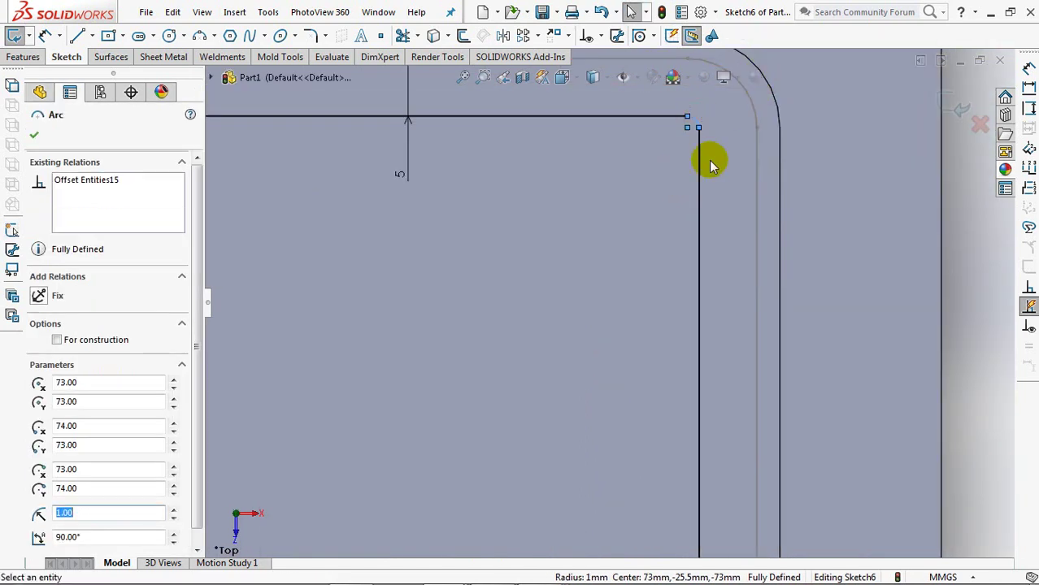
pyautogui.click(677, 194)
pyautogui.scroll(2, 665, 247)
pyautogui.scroll(1, 650, 254)
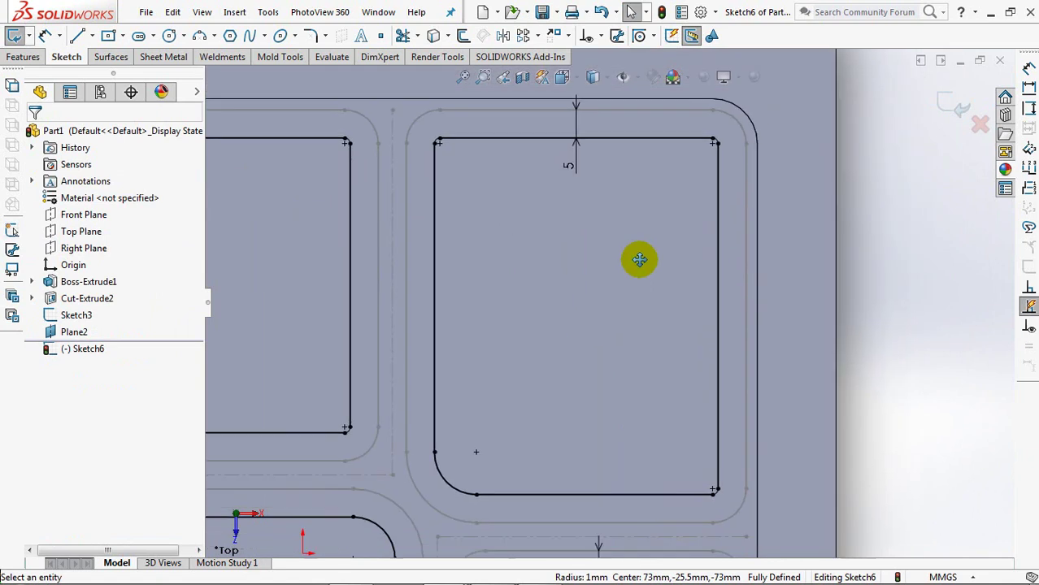
pyautogui.scroll(1, 794, 271)
pyautogui.scroll(1, 695, 294)
pyautogui.scroll(1, 696, 294)
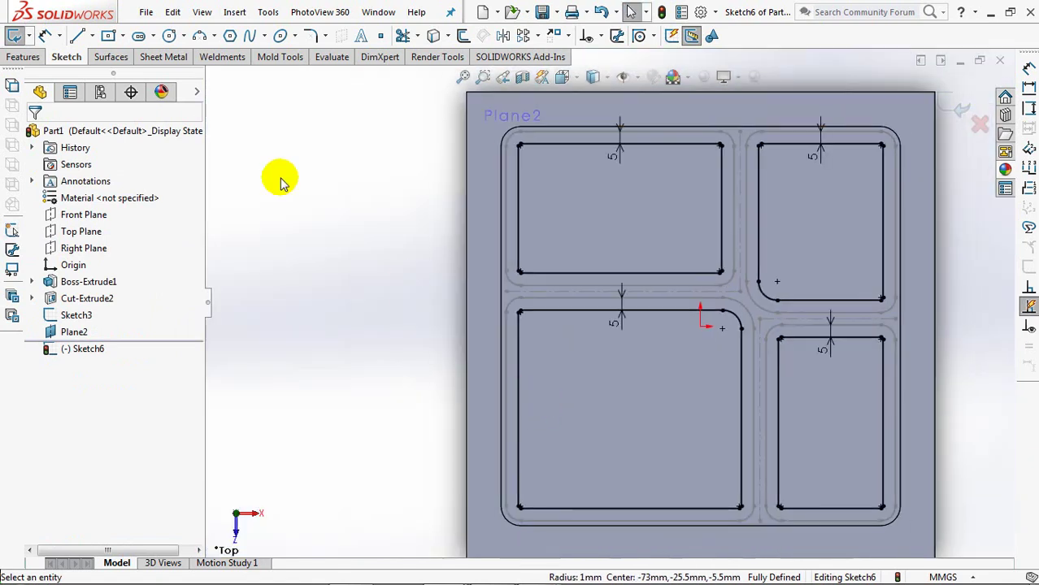
pyautogui.click(311, 38)
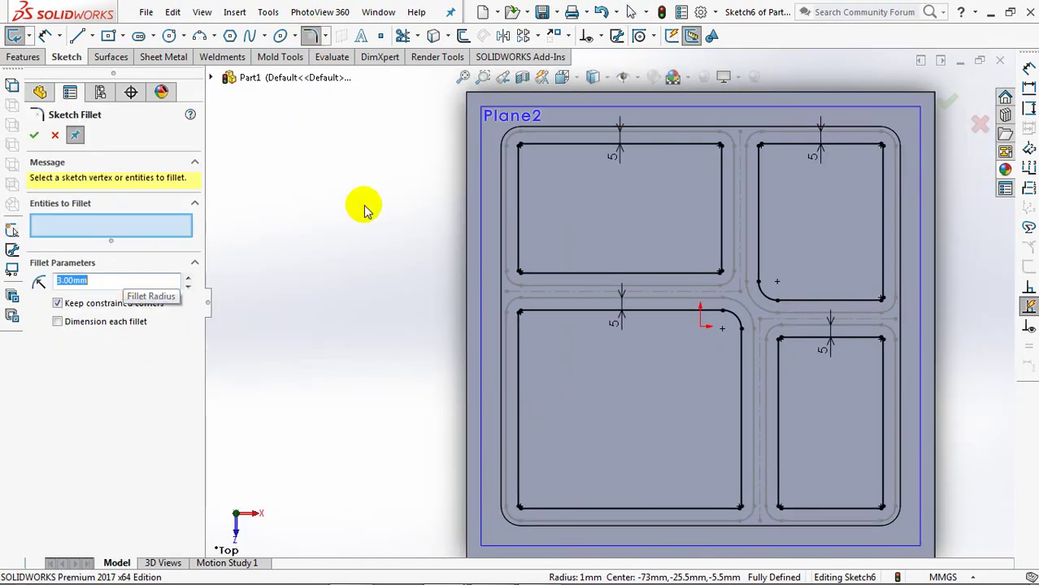
# Round the corners of the upper-left and lower-left outlines with 3 mm sketch fillets
pyautogui.click(521, 186)
pyautogui.click(561, 147)
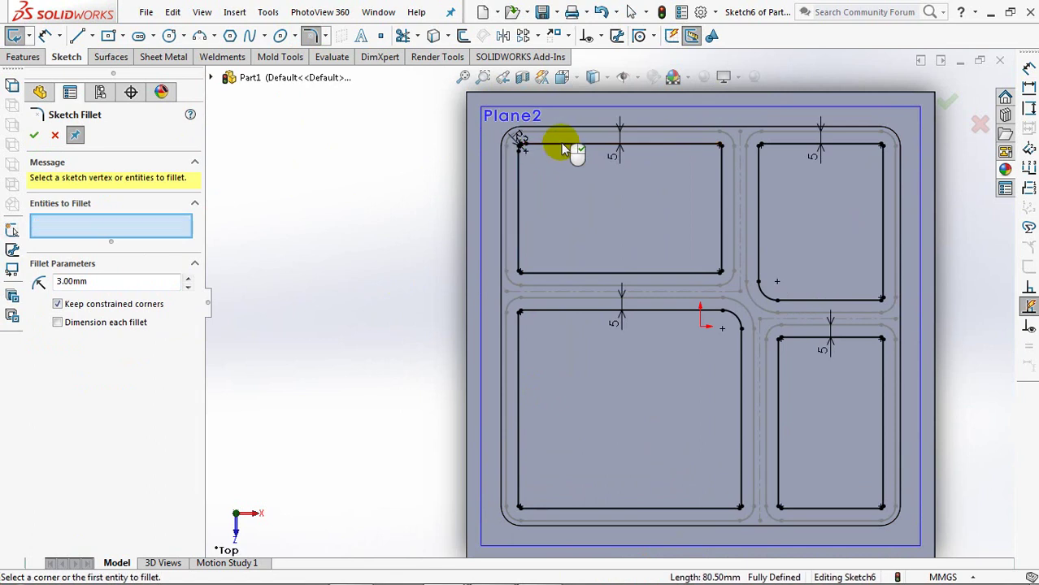
pyautogui.click(691, 144)
pyautogui.click(721, 172)
pyautogui.click(676, 271)
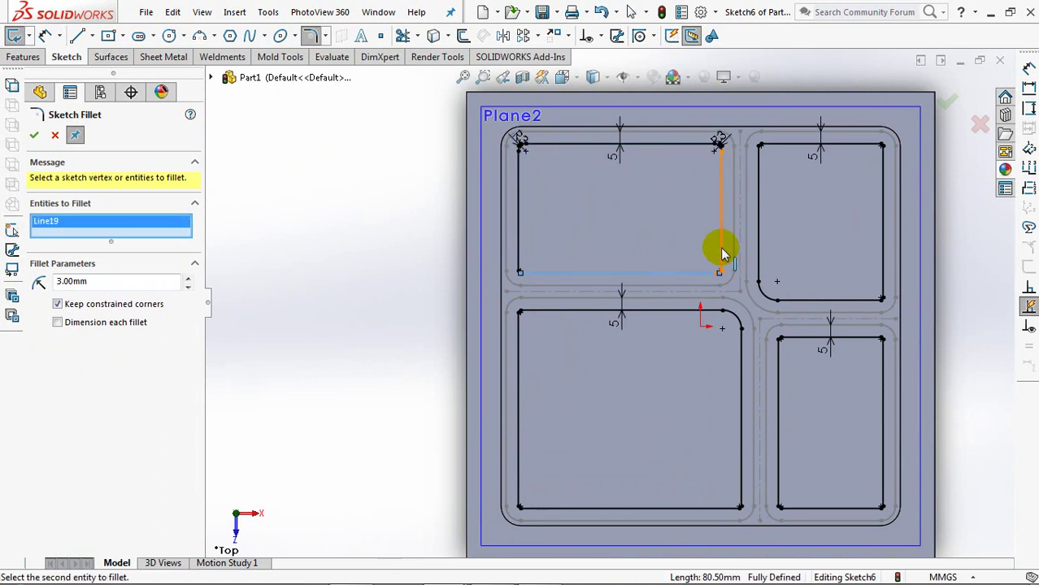
pyautogui.click(521, 254)
pyautogui.click(526, 271)
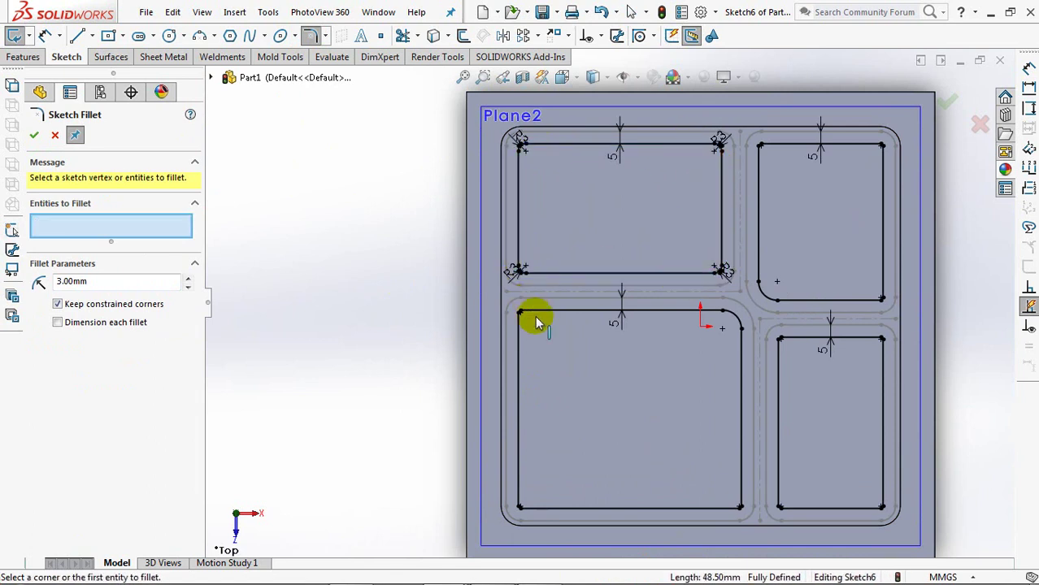
pyautogui.click(520, 336)
pyautogui.click(519, 473)
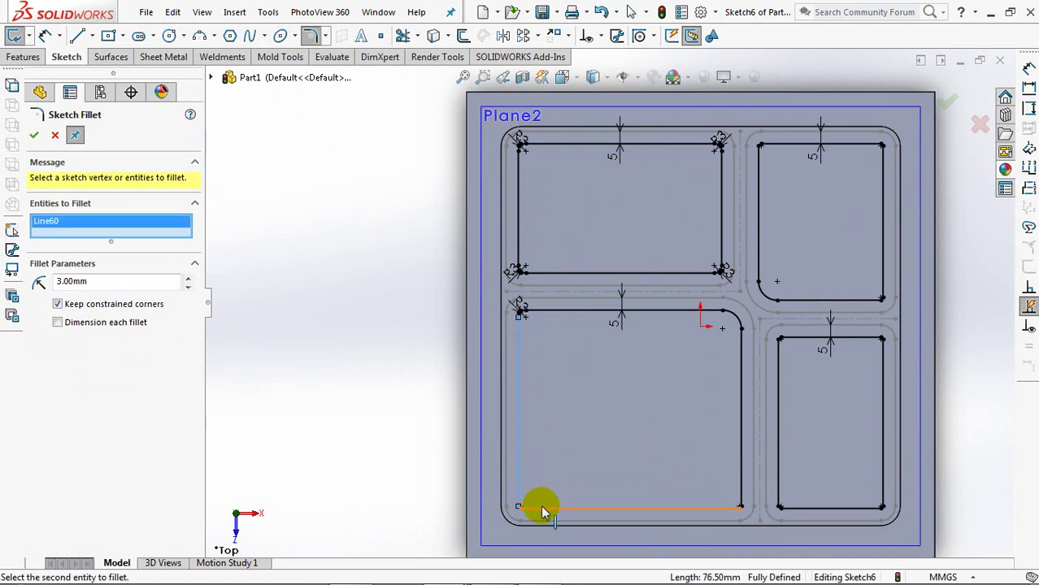
pyautogui.click(543, 506)
pyautogui.click(736, 497)
pyautogui.click(719, 507)
# Add 3 mm fillets to the lower-right and upper-right outline corners and accept them
pyautogui.click(778, 488)
pyautogui.click(795, 508)
pyautogui.click(878, 498)
pyautogui.click(881, 358)
pyautogui.click(861, 339)
pyautogui.click(812, 340)
pyautogui.click(780, 370)
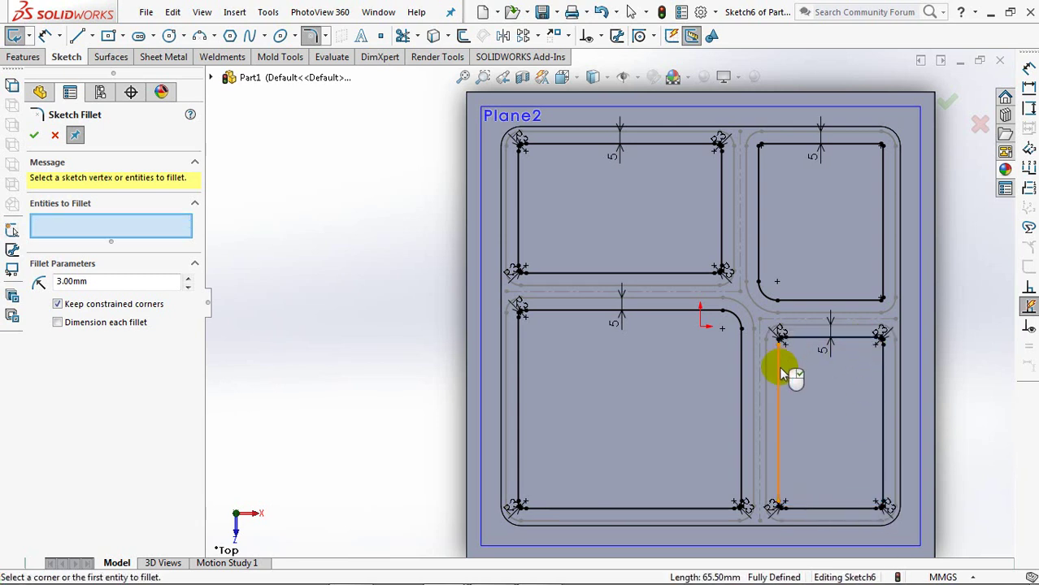
pyautogui.click(869, 299)
pyautogui.click(883, 272)
pyautogui.click(879, 163)
pyautogui.click(865, 149)
pyautogui.click(772, 150)
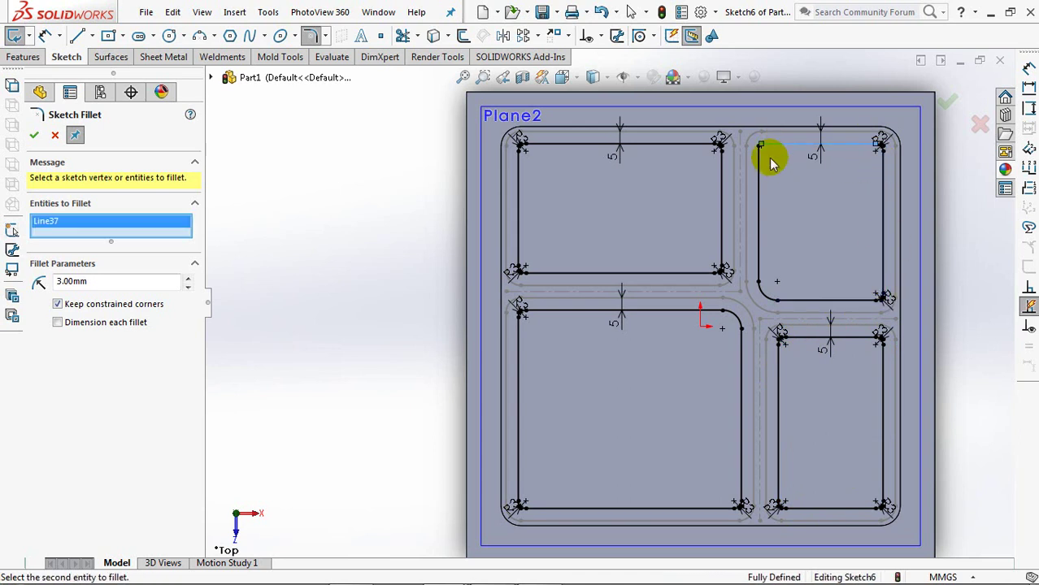
pyautogui.click(760, 169)
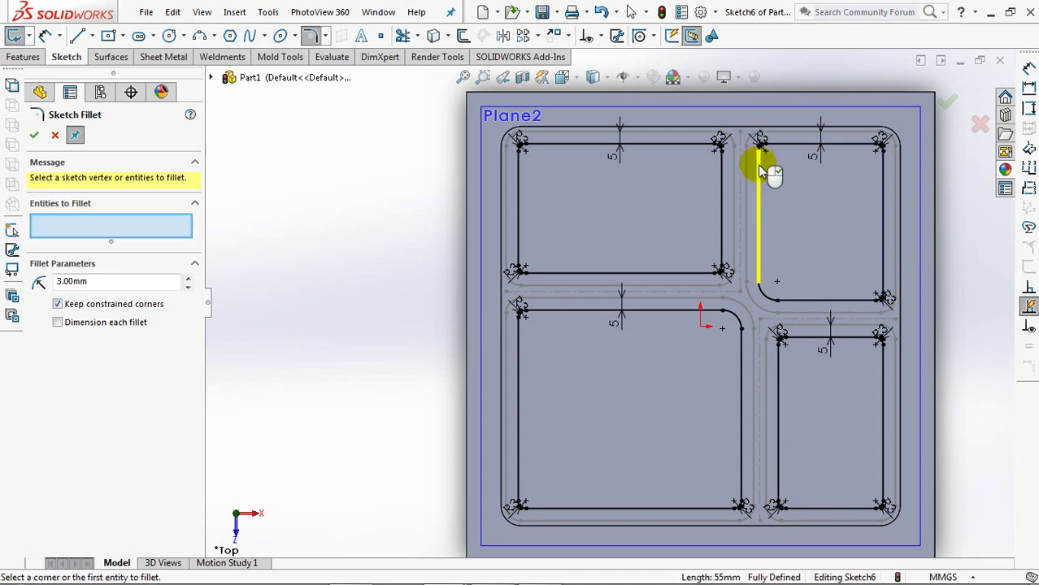
pyautogui.click(33, 138)
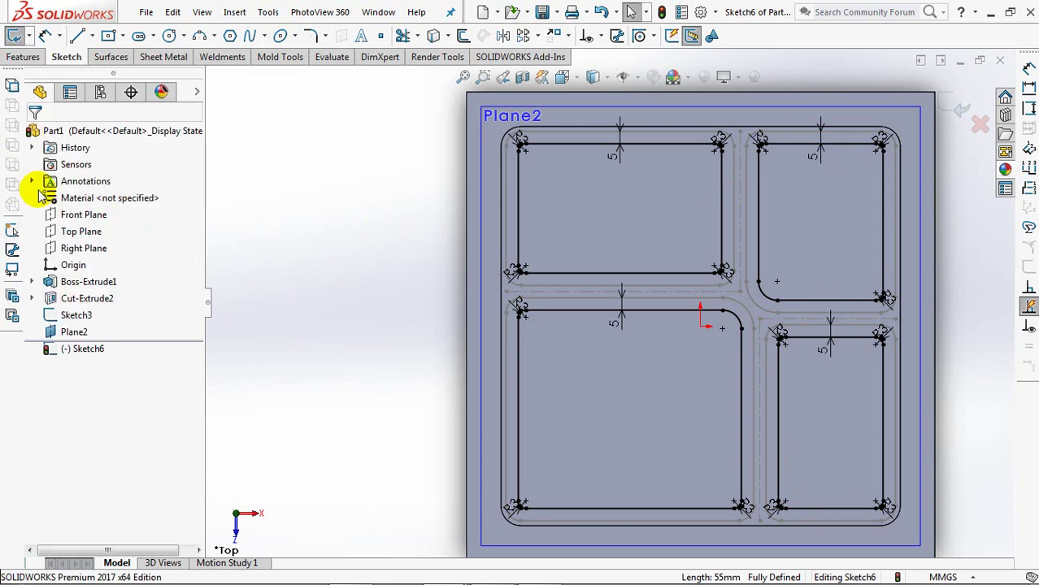
# Enlarge the inner corner fillet near the wall junction to 12.5 mm
pyautogui.click(310, 36)
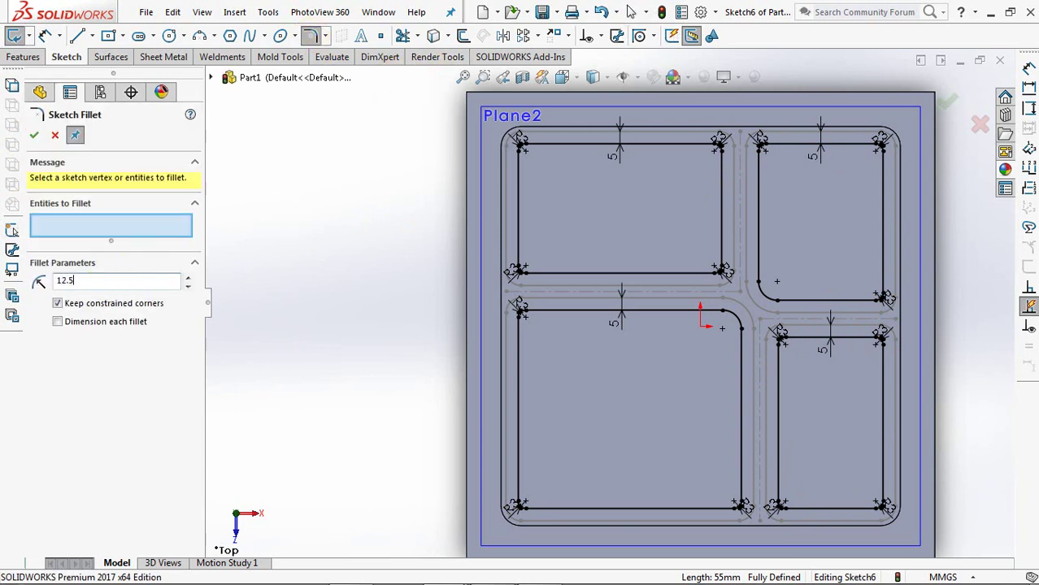
pyautogui.click(685, 315)
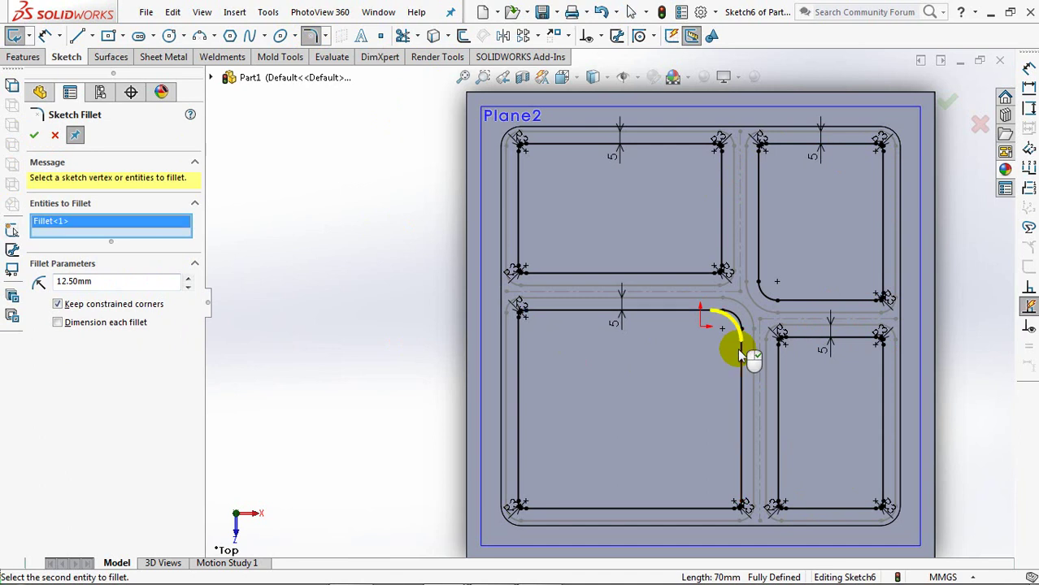
pyautogui.click(737, 347)
pyautogui.click(34, 135)
# Inspect the small fillets, fit the view in isometric, and exit Sketch6
pyautogui.scroll(-5, 543, 250)
pyautogui.scroll(-2, 543, 250)
pyautogui.keyDown('ctrl'); pyautogui.moveTo(384, 301); pyautogui.dragTo(540, 301, button='middle'); pyautogui.keyUp('ctrl')
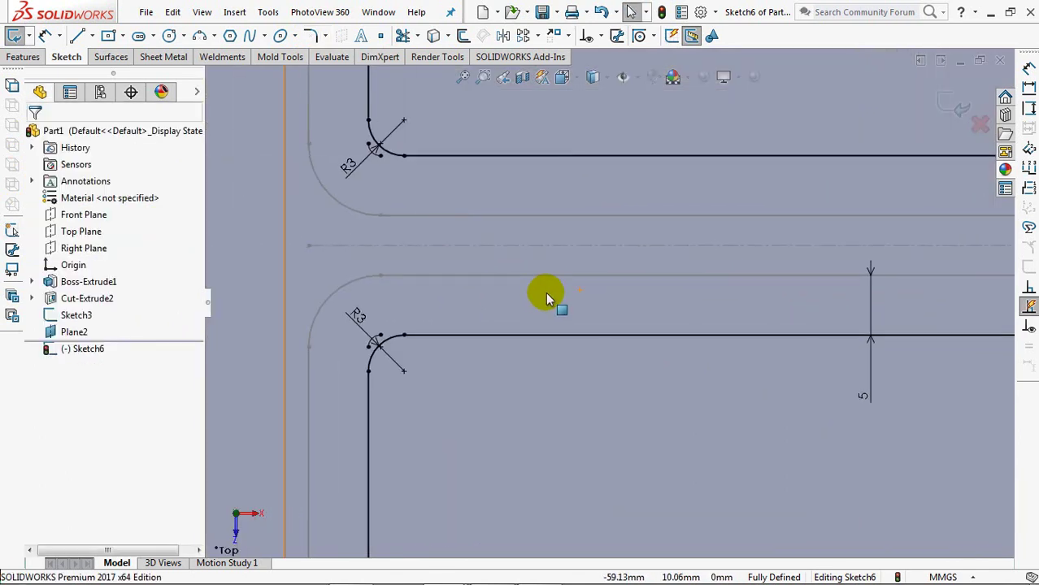
pyautogui.scroll(3, 545, 307)
pyautogui.scroll(2, 543, 405)
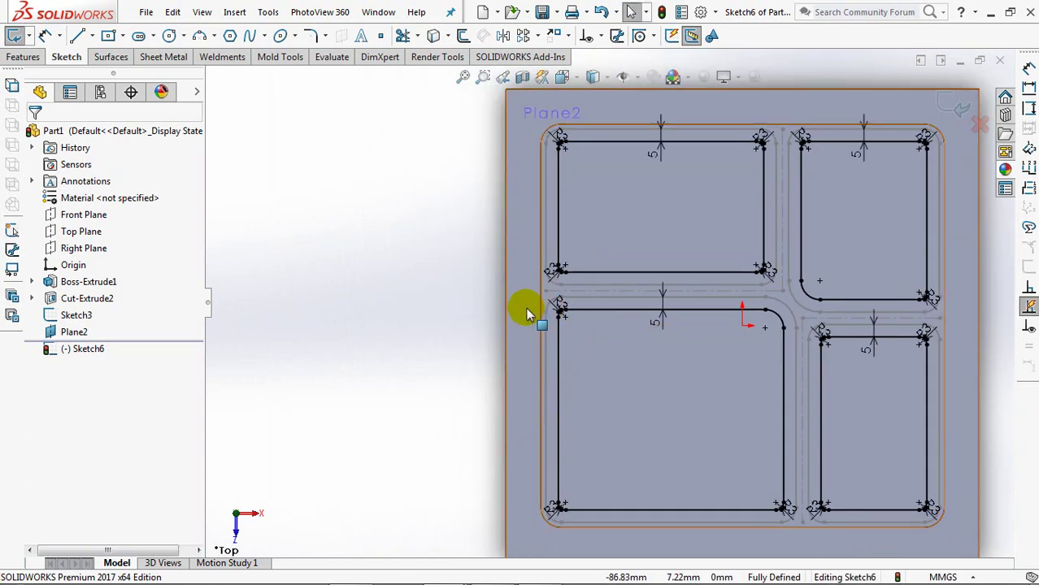
pyautogui.press('f')
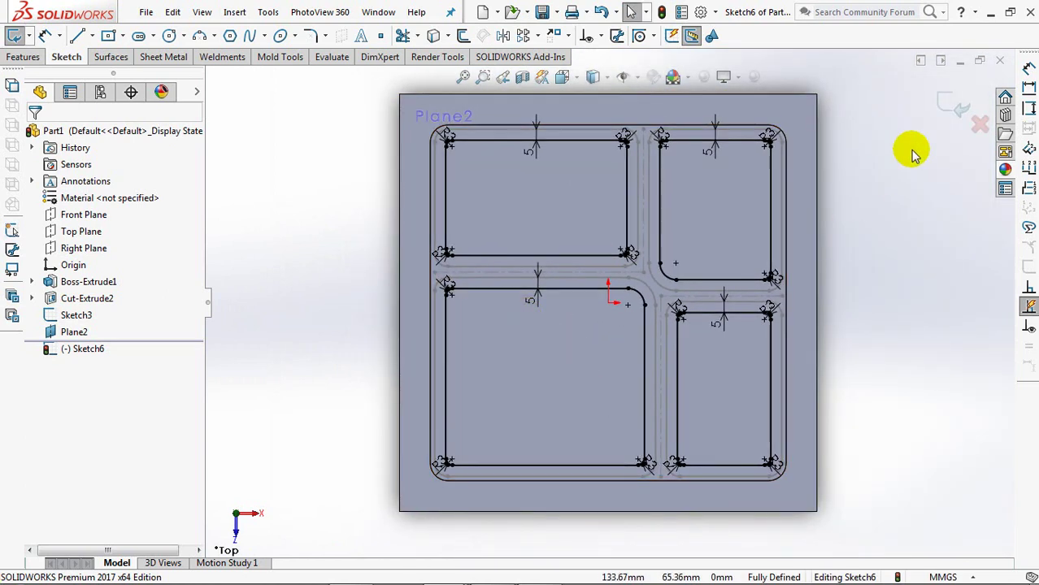
pyautogui.hotkey('ctrl', '7')
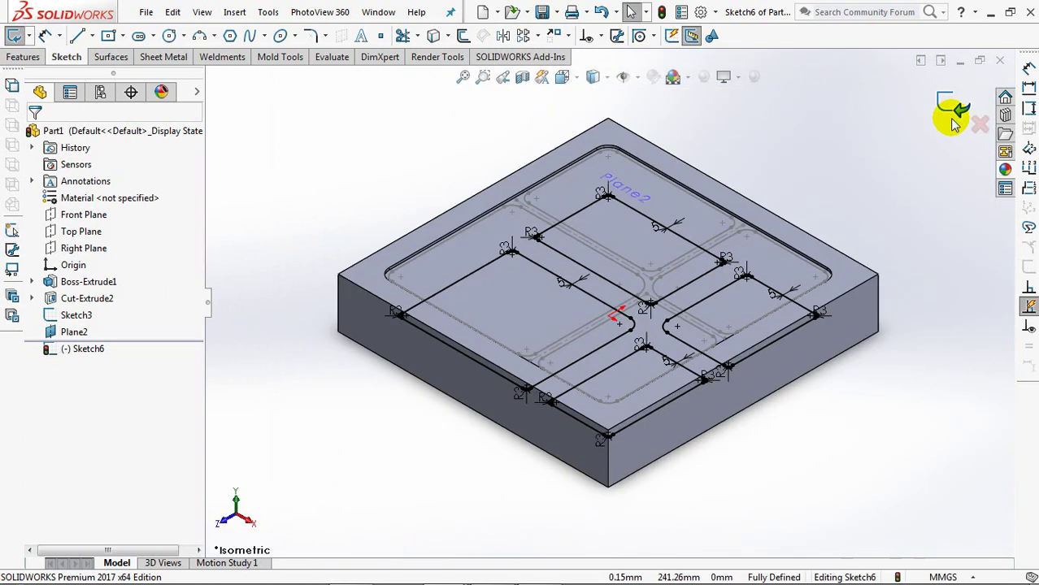
pyautogui.click(952, 111)
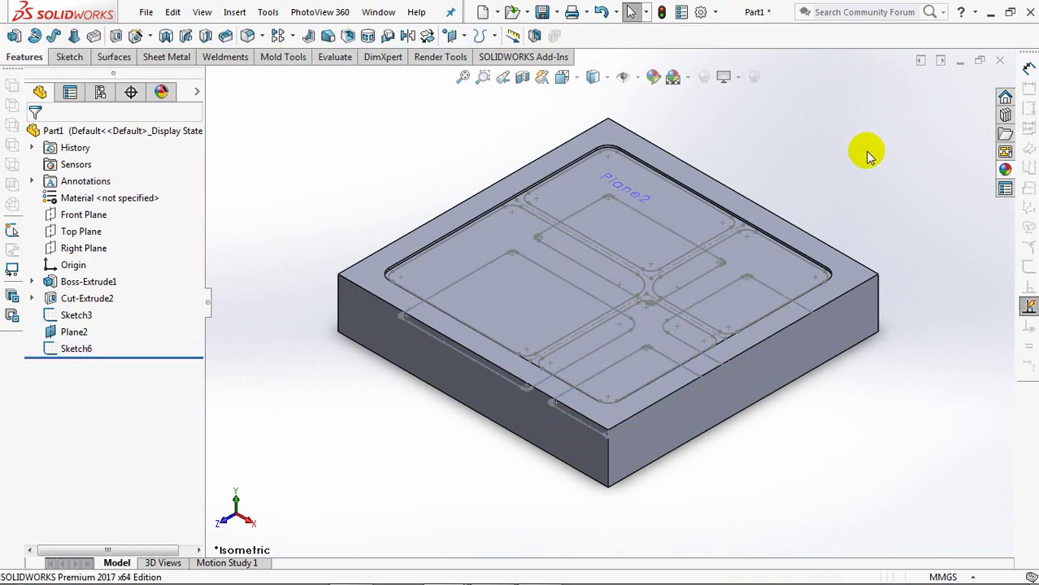
# Create Cut-Loft1 between the upper-left outline on Plane2 and its lower closed loop
pyautogui.click(203, 39)
pyautogui.rightClick(285, 168)
pyautogui.click(327, 213)
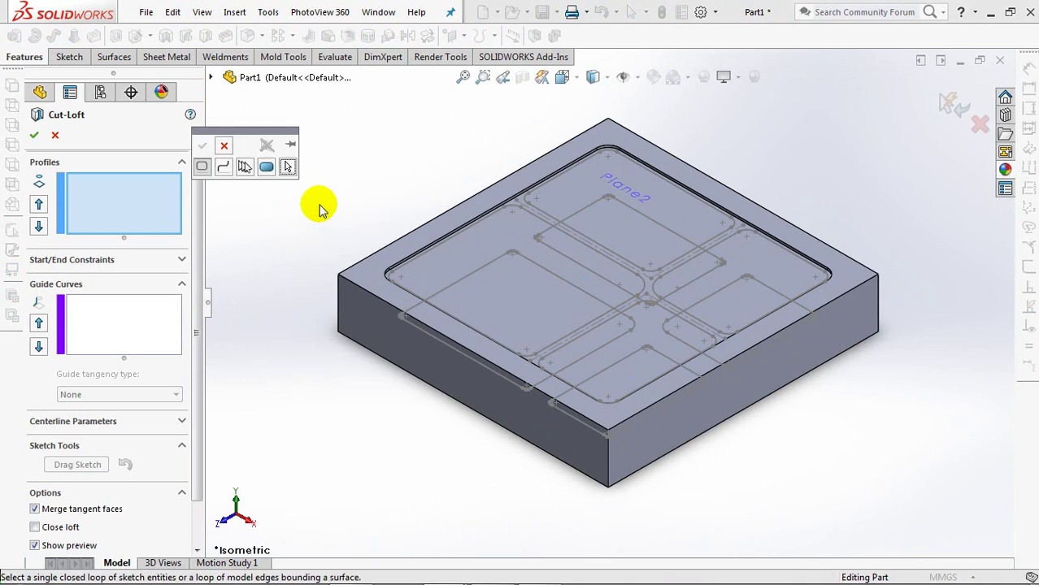
pyautogui.click(529, 215)
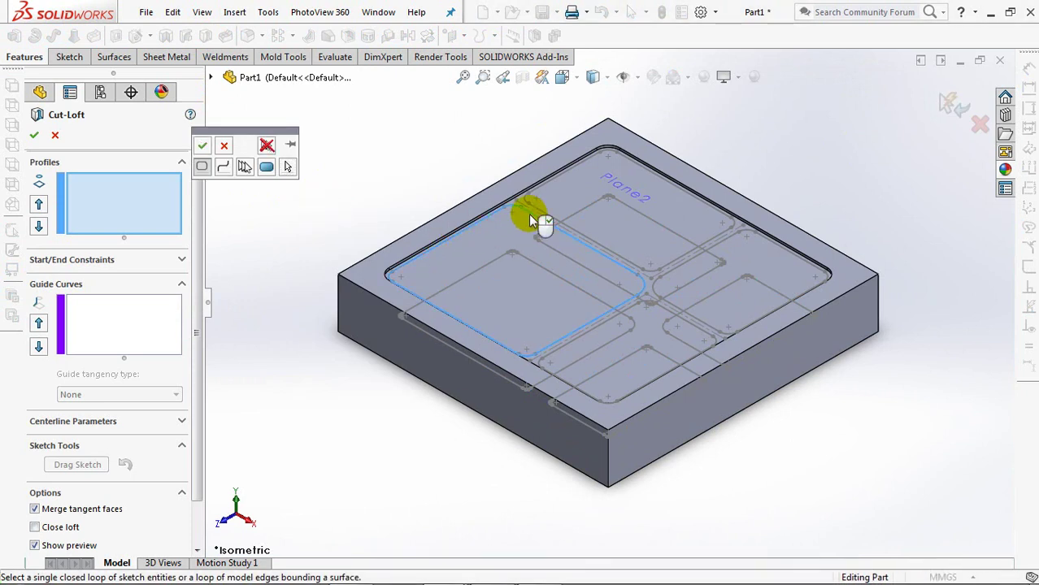
pyautogui.click(203, 145)
pyautogui.rightClick(378, 174)
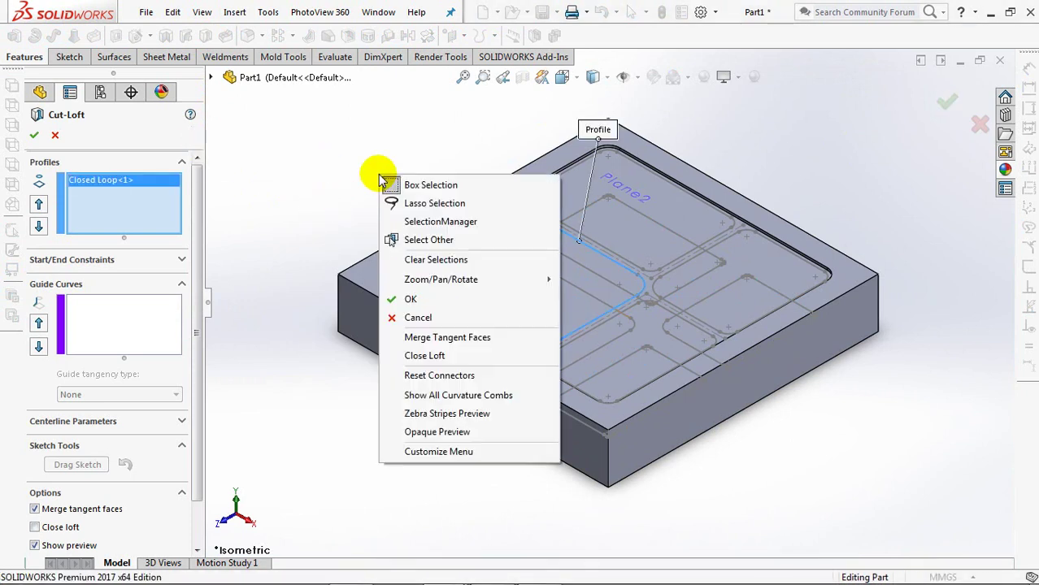
pyautogui.click(413, 220)
pyautogui.click(530, 262)
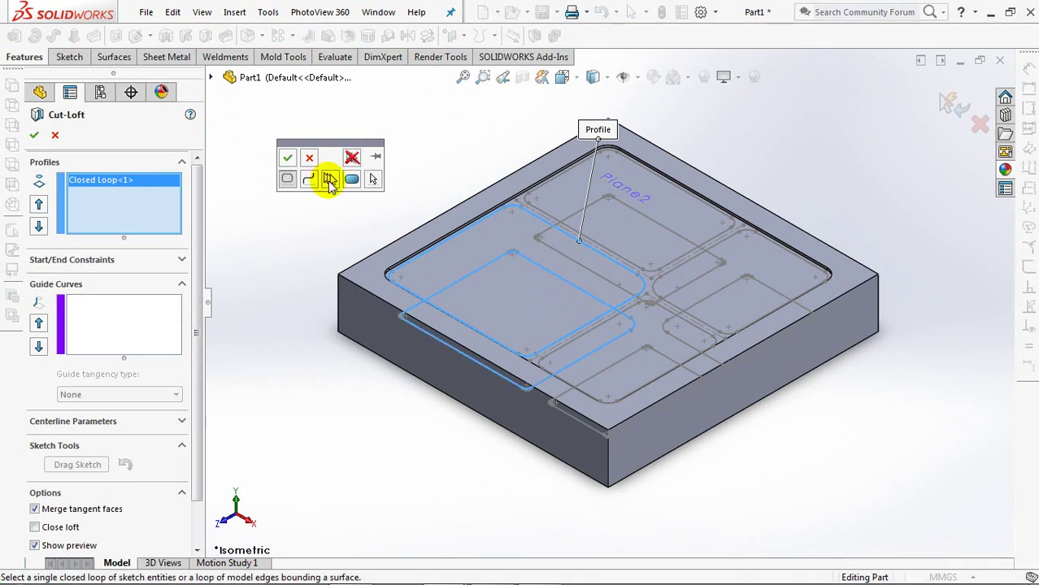
pyautogui.click(284, 158)
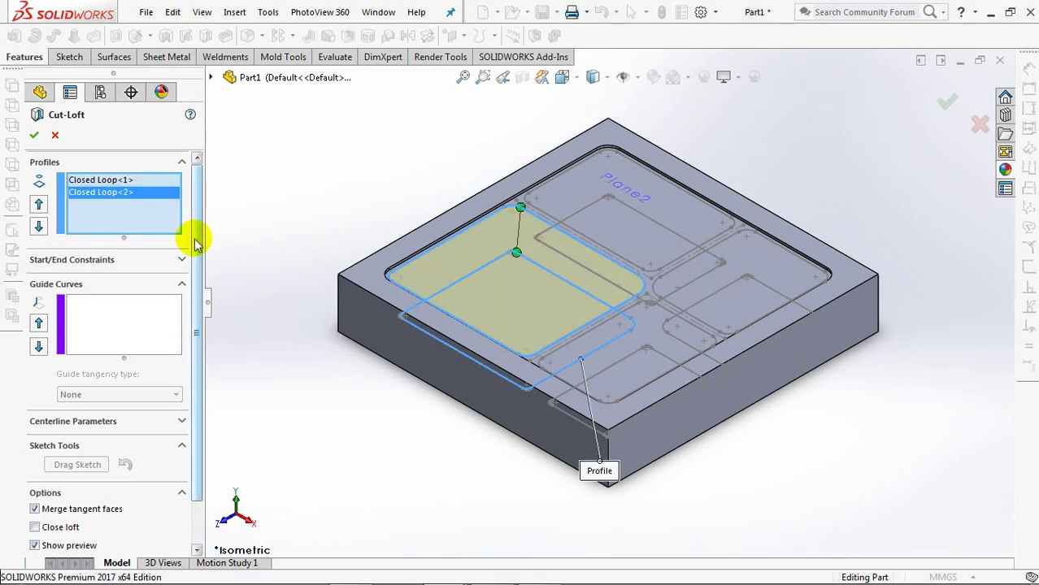
pyautogui.scroll(-2, 201, 276)
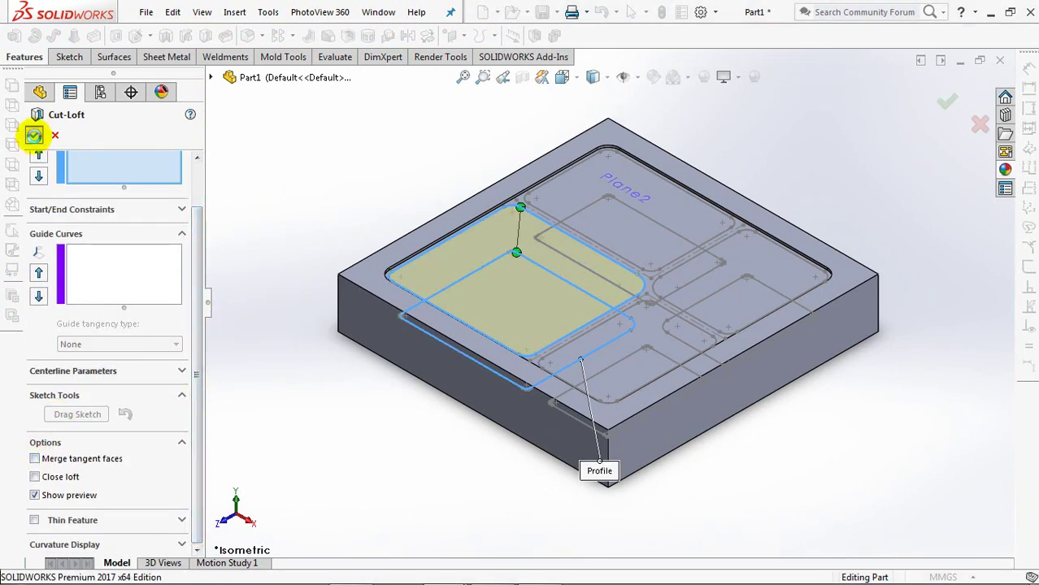
pyautogui.click(34, 138)
pyautogui.moveTo(265, 277)
pyautogui.mouseDown(button='middle')
pyautogui.moveTo(269, 323)
pyautogui.moveTo(243, 348)
pyautogui.mouseUp(button='middle')
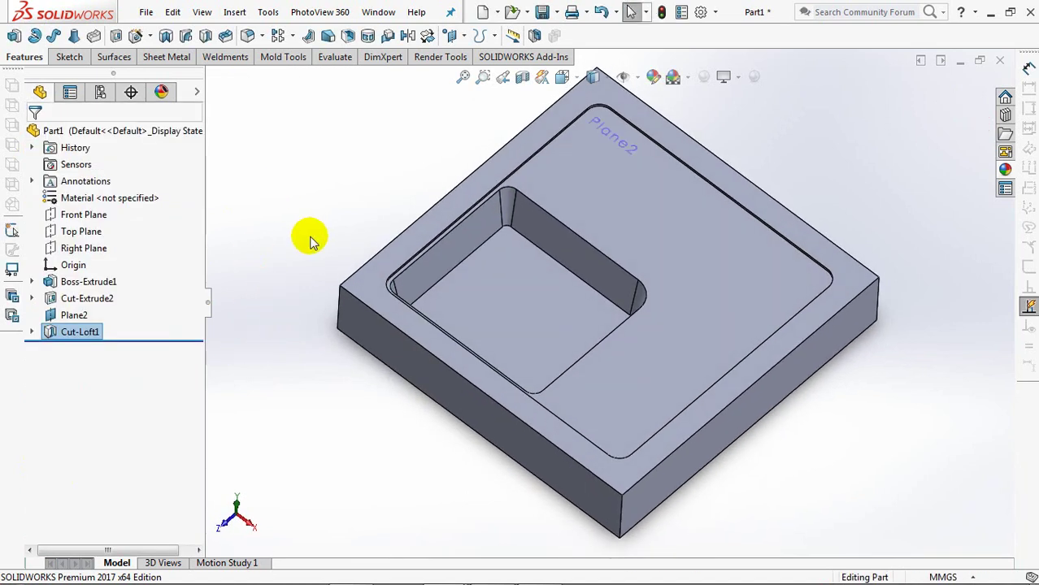
pyautogui.hotkey('ctrl', '5')
pyautogui.hotkey('ctrl', '7')
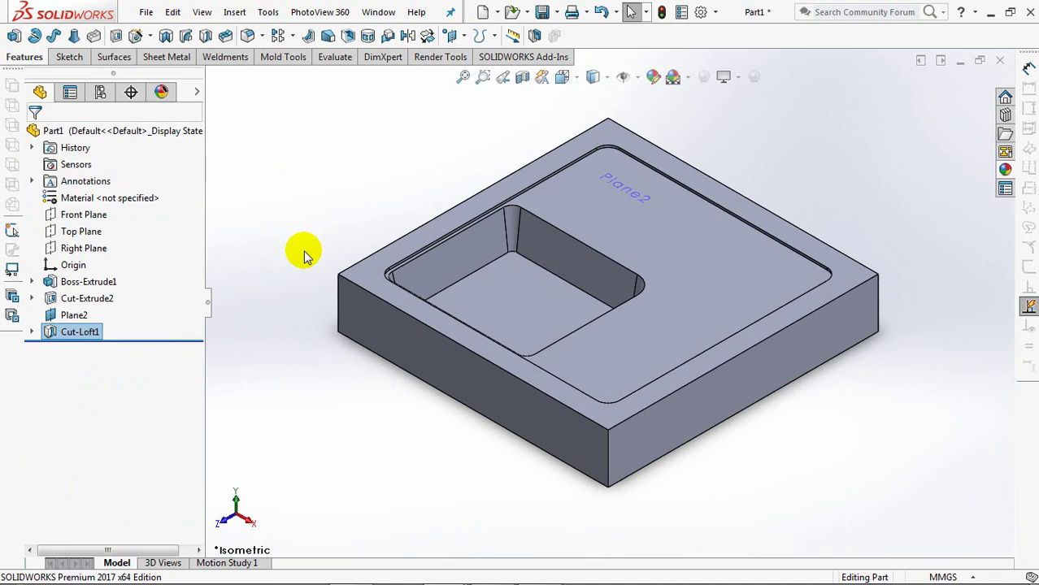
# Expand Cut-Loft1 and show Sketch3 and Sketch6 in the model view
pyautogui.click(31, 331)
pyautogui.click(93, 348)
pyautogui.click(77, 332)
pyautogui.click(94, 365)
pyautogui.click(77, 331)
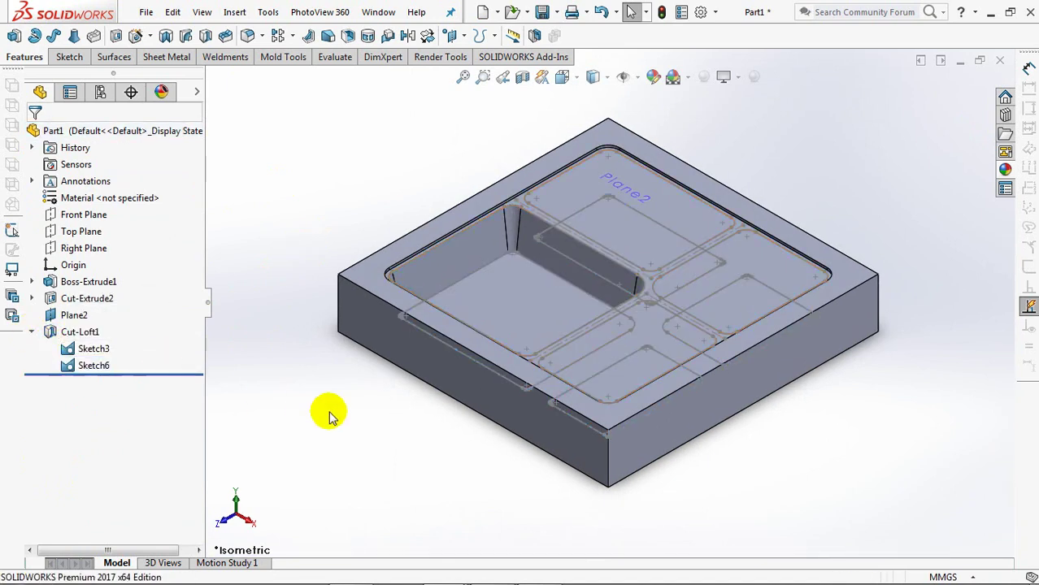
# Loft-cut the upper-right compartment between its two closed loops as Cut-Loft2
pyautogui.click(206, 36)
pyautogui.rightClick(262, 187)
pyautogui.click(272, 229)
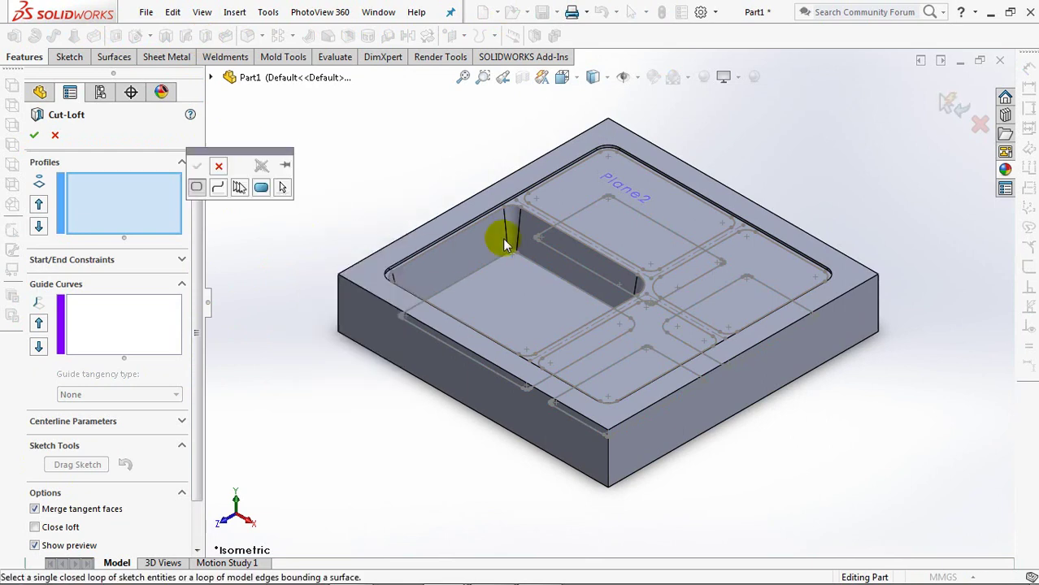
pyautogui.scroll(-3, 597, 213)
pyautogui.scroll(1, 601, 244)
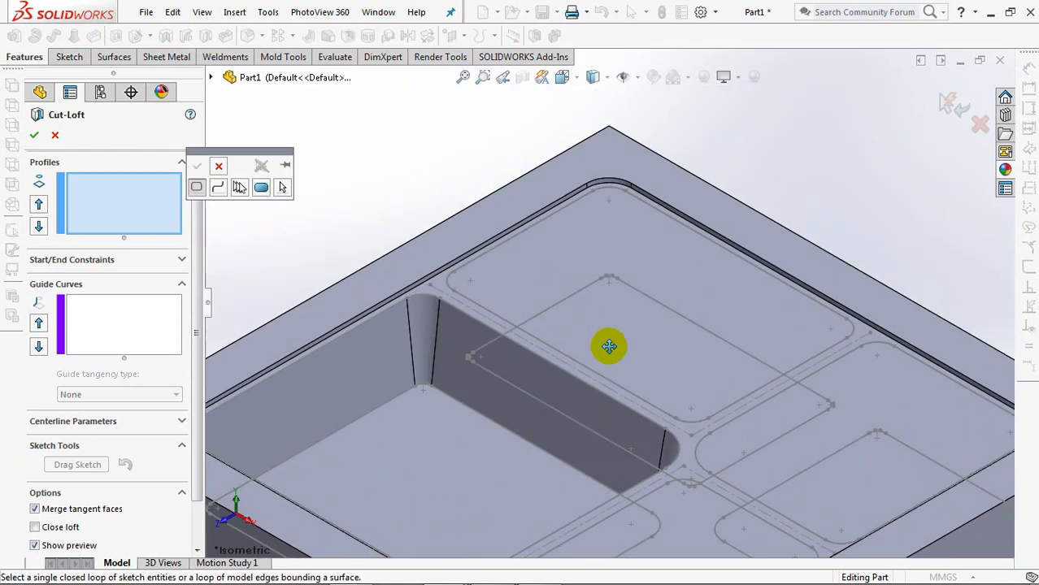
pyautogui.click(654, 210)
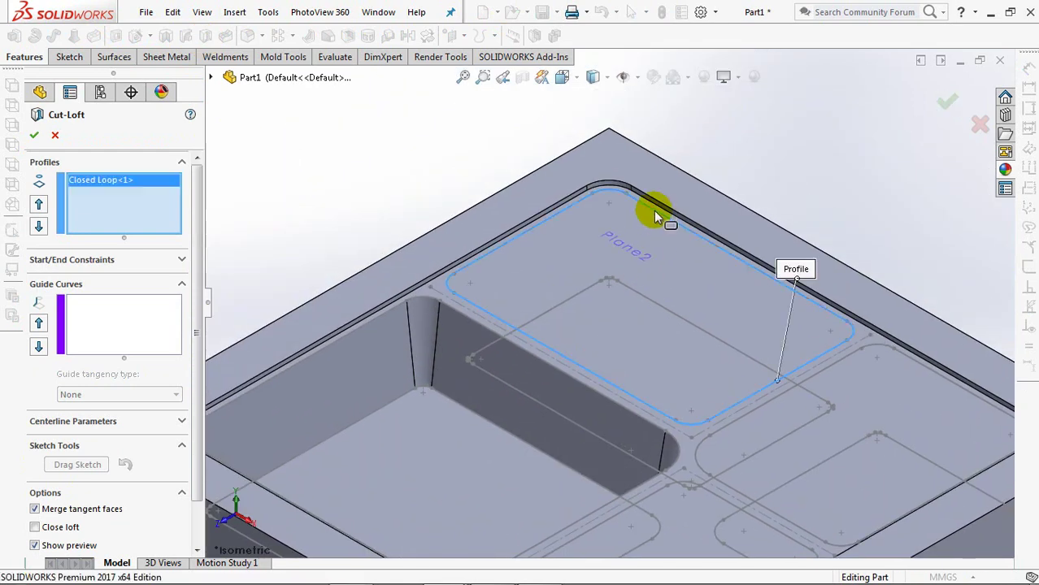
pyautogui.rightClick(720, 146)
pyautogui.click(761, 213)
pyautogui.click(640, 296)
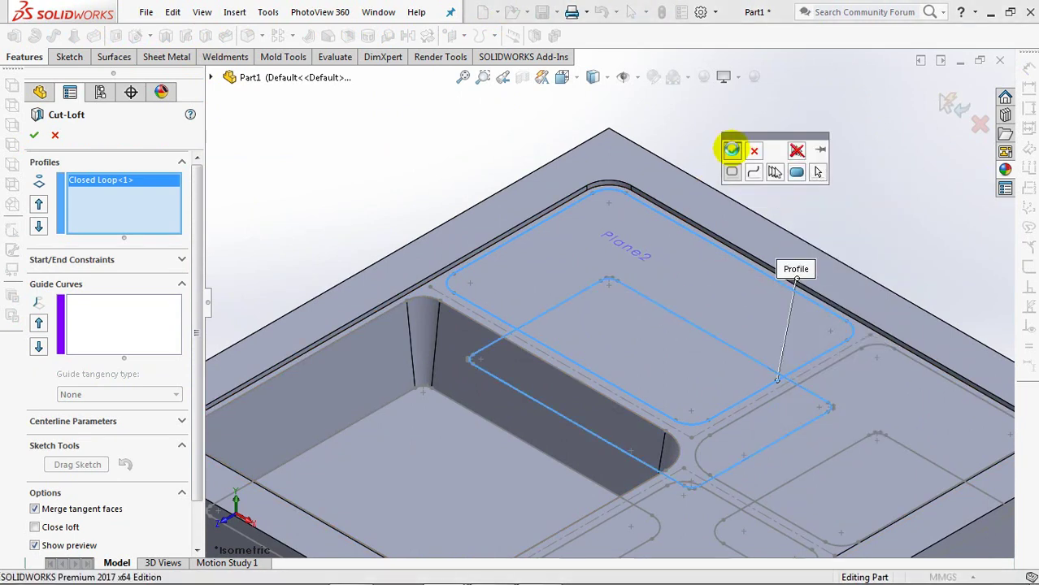
pyautogui.click(732, 150)
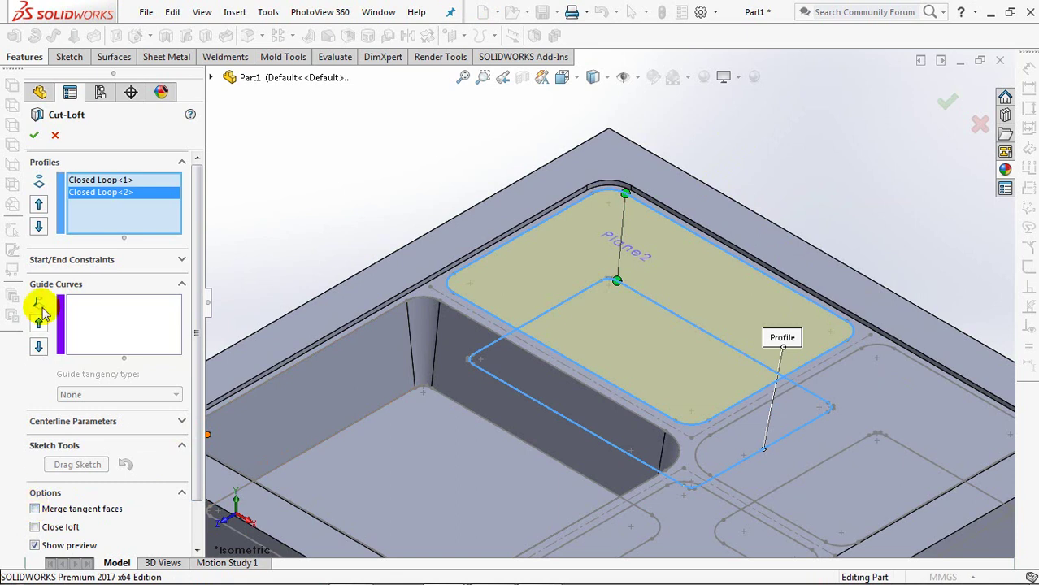
pyautogui.rightClick(274, 181)
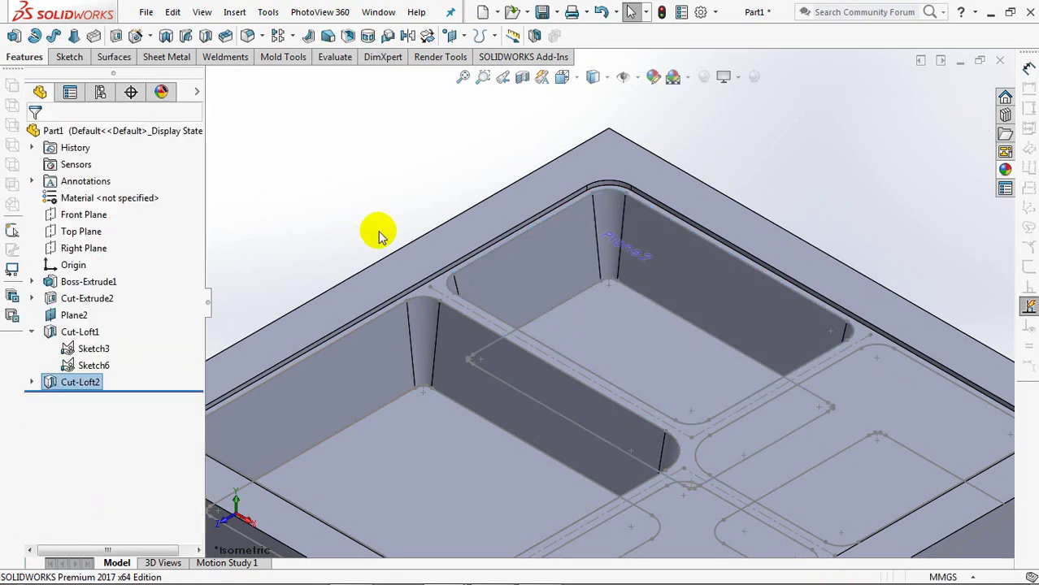
pyautogui.keyDown('ctrl'); pyautogui.moveTo(364, 227); pyautogui.dragTo(406, 227, button='middle'); pyautogui.keyUp('ctrl')
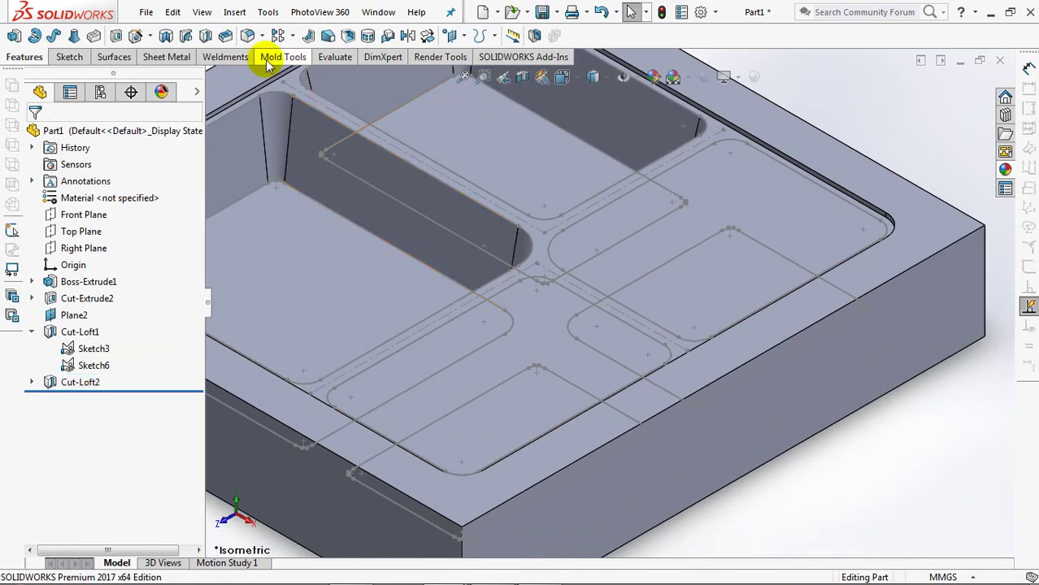
# Loft-cut the right compartment between its outer and lower closed loops as Cut-Loft3
pyautogui.click(205, 35)
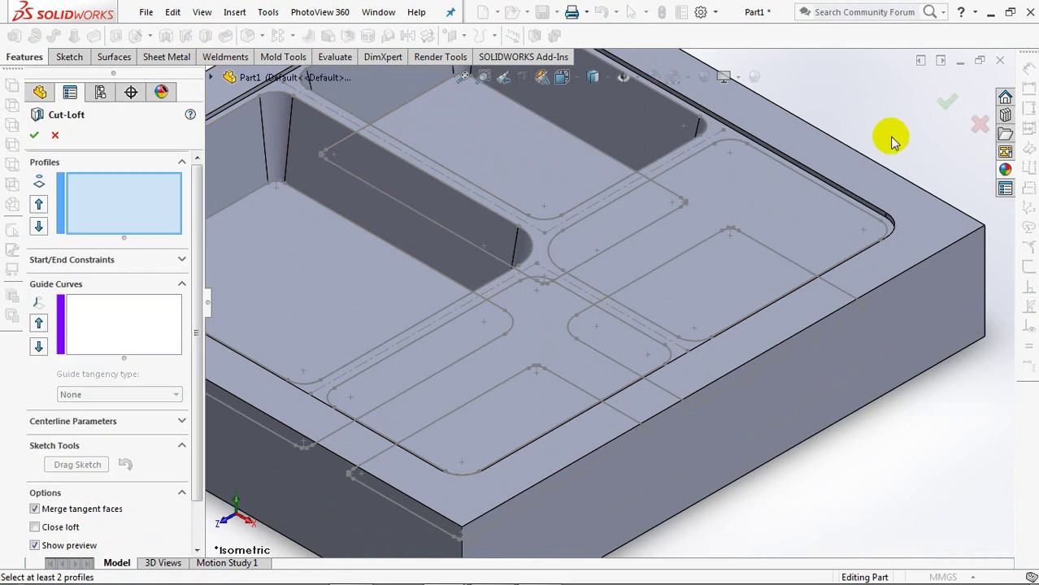
pyautogui.click(753, 157)
pyautogui.click(645, 74)
pyautogui.rightClick(829, 96)
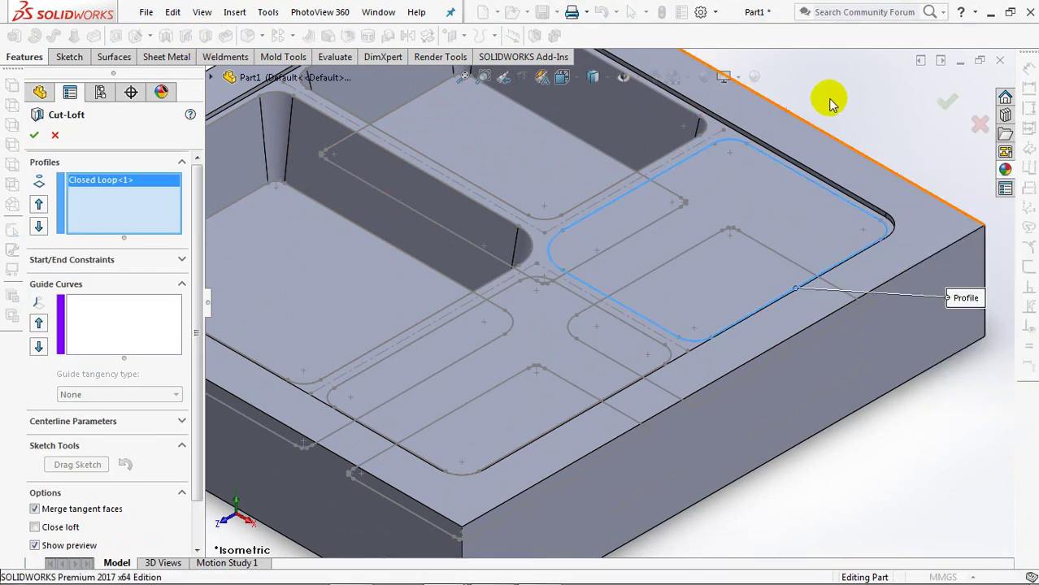
pyautogui.click(846, 146)
pyautogui.click(746, 238)
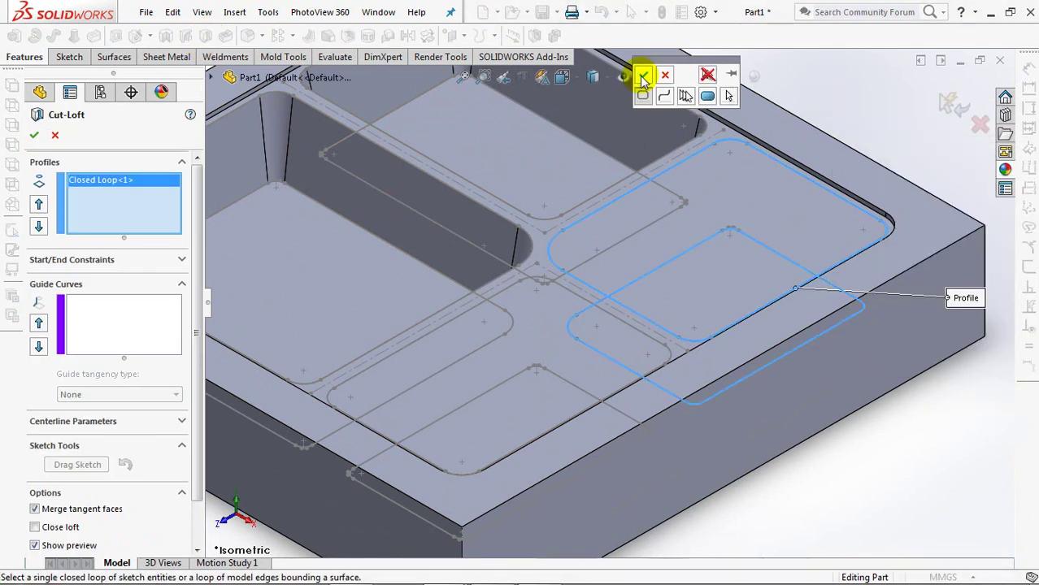
pyautogui.click(642, 76)
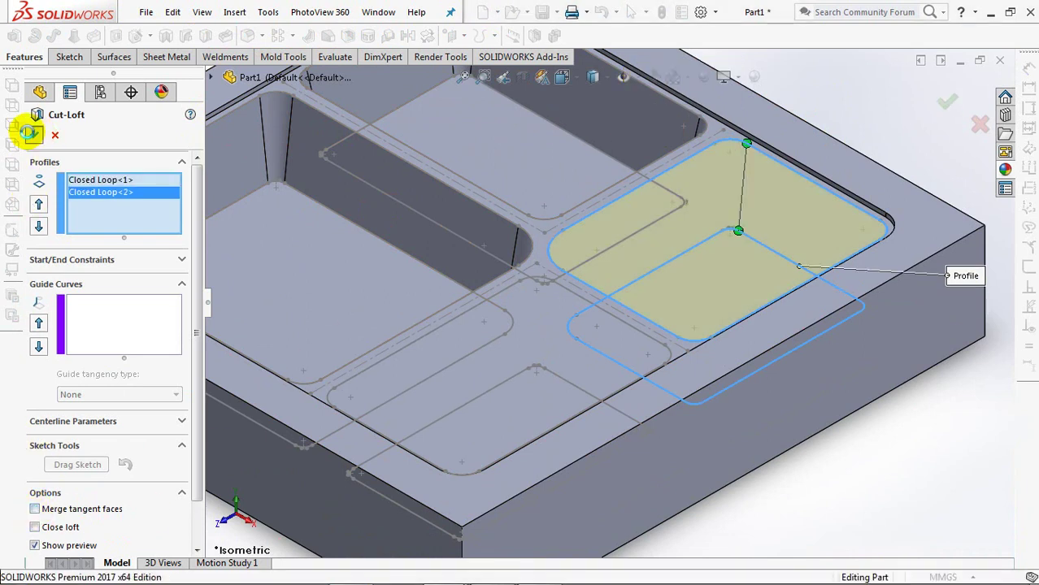
pyautogui.click(29, 134)
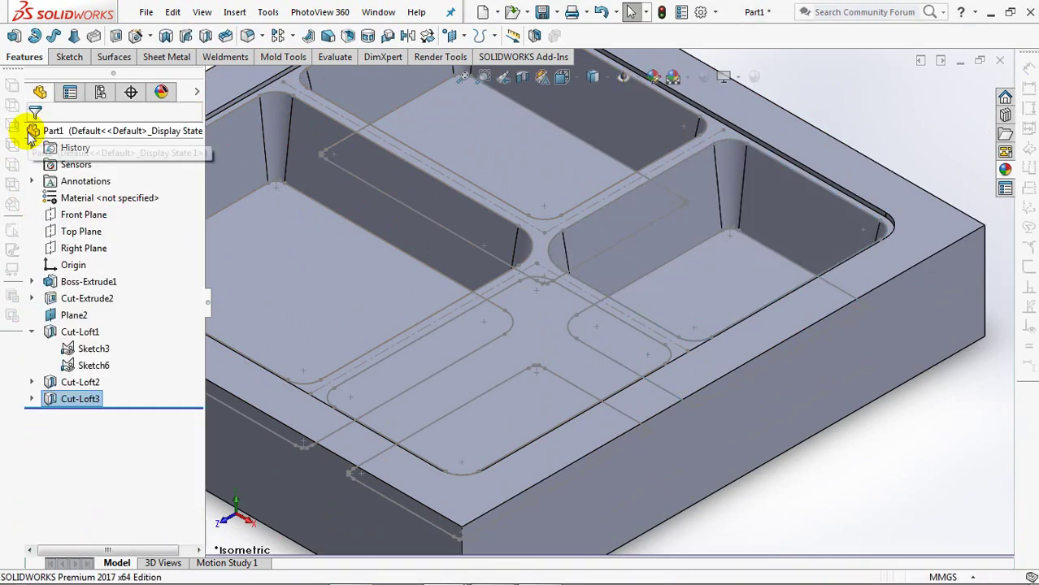
# Loft-cut the bottom compartment between its two closed loops as Cut-Loft4
pyautogui.click(204, 36)
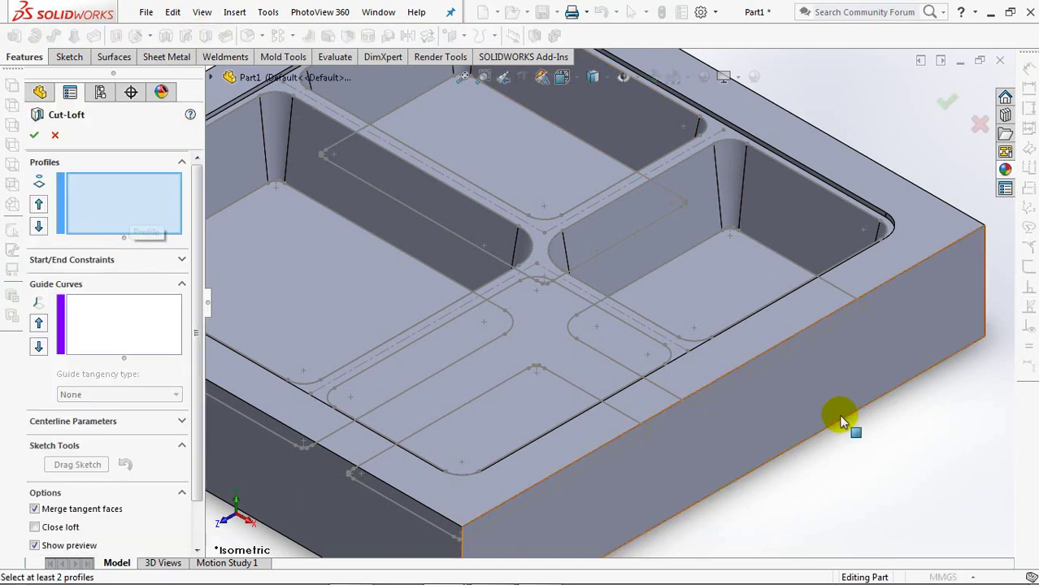
pyautogui.rightClick(820, 378)
pyautogui.click(869, 191)
pyautogui.click(574, 292)
pyautogui.click(643, 74)
pyautogui.rightClick(866, 114)
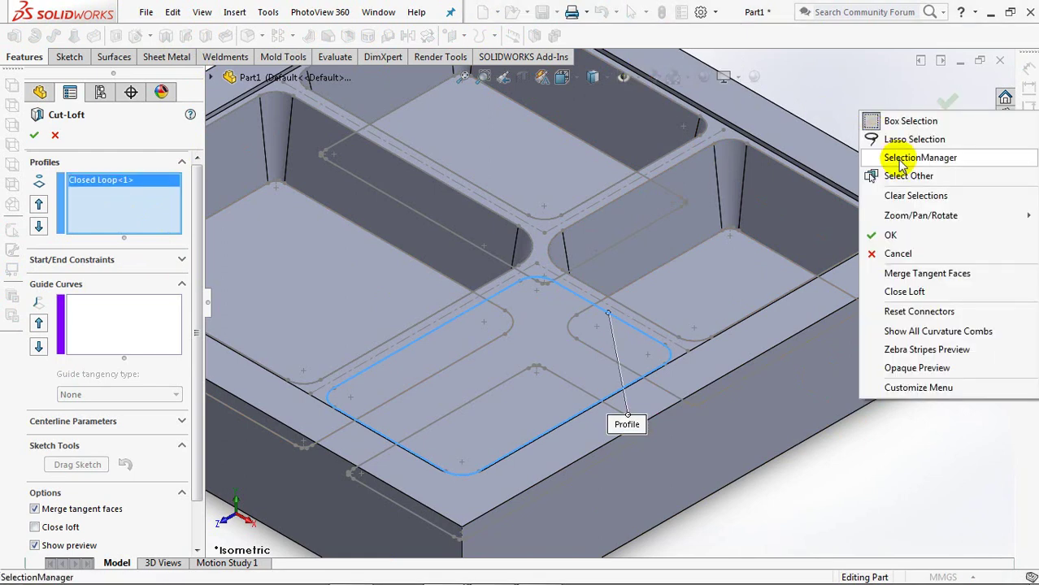
pyautogui.click(874, 156)
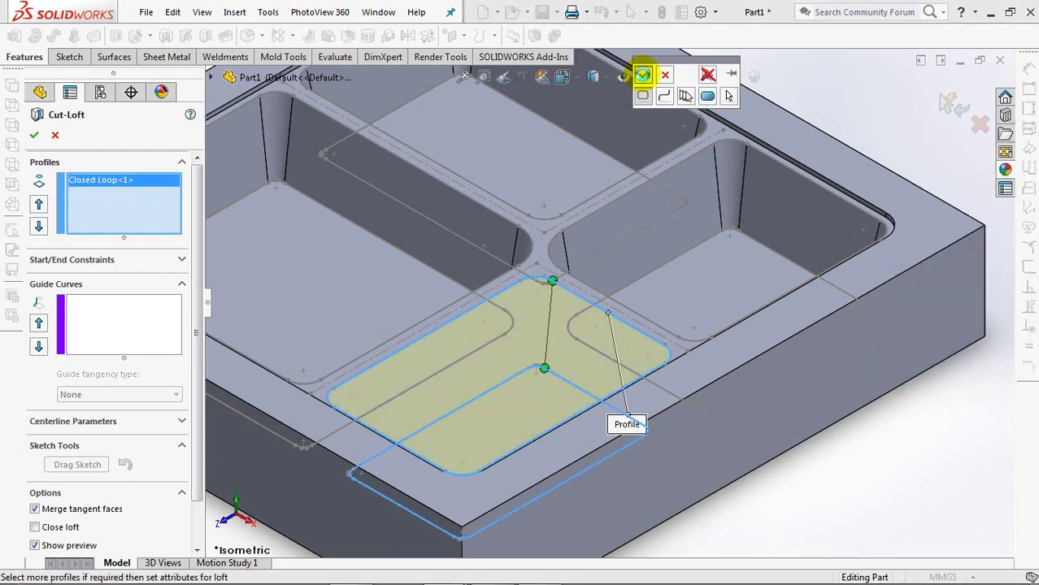
pyautogui.click(642, 76)
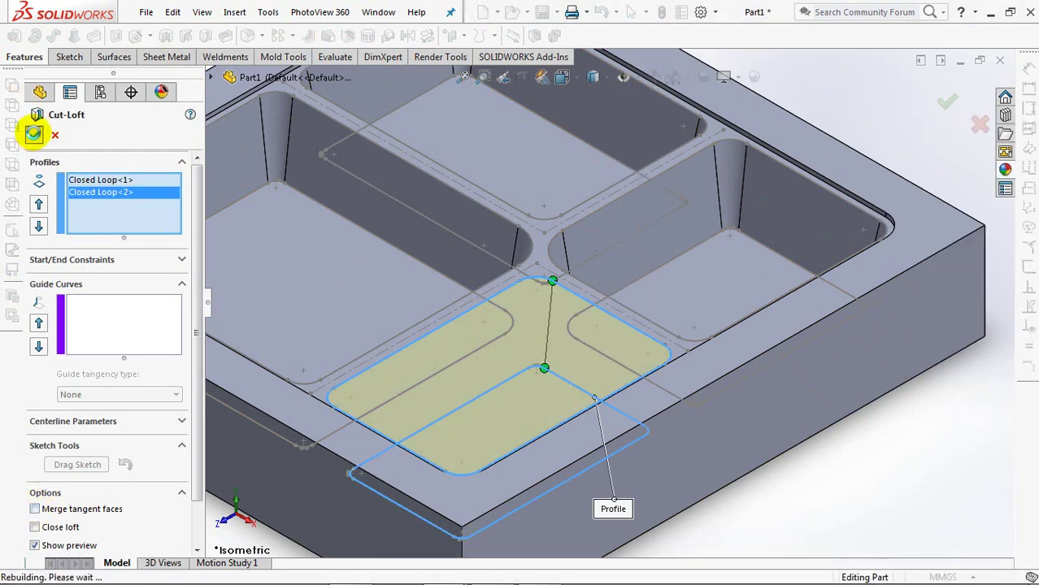
pyautogui.click(34, 135)
# Hide Sketch6 and Sketch3 and fit the whole model in view
pyautogui.click(91, 365)
pyautogui.click(103, 345)
pyautogui.click(93, 349)
pyautogui.click(120, 347)
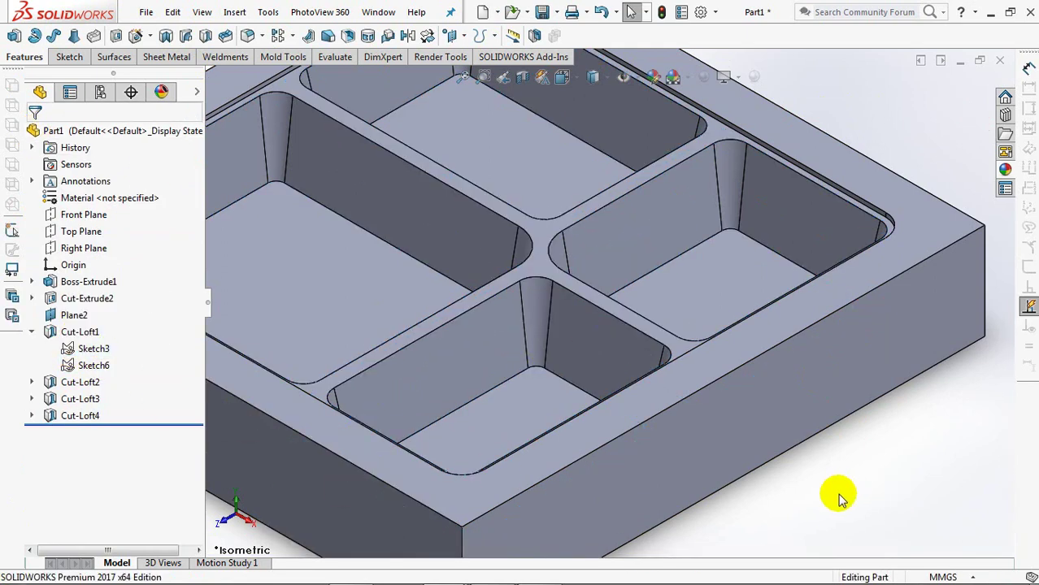
pyautogui.press('f')
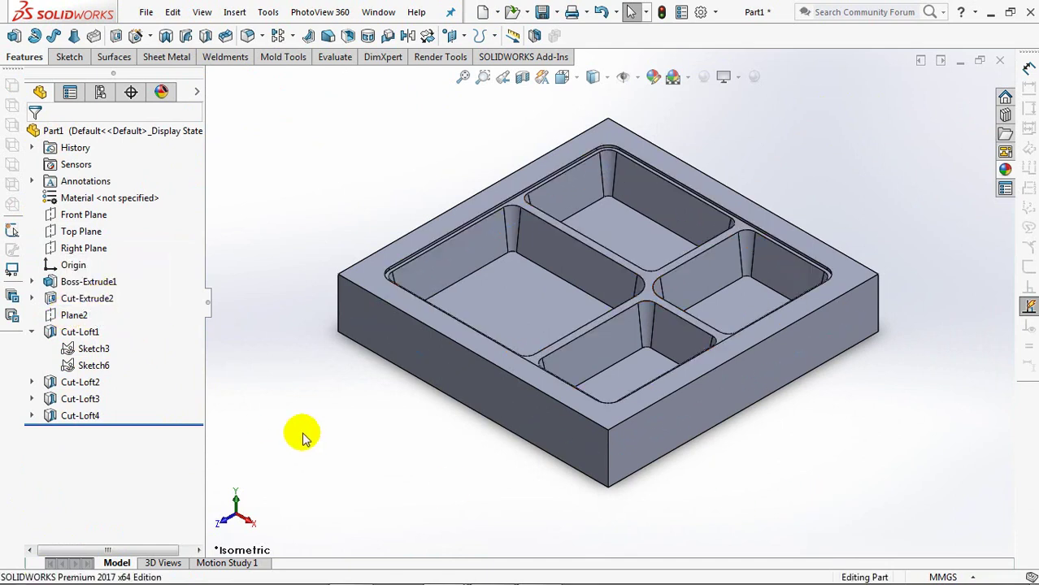
pyautogui.moveTo(302, 436); pyautogui.dragTo(301, 443, button='middle')
pyautogui.hotkey('ctrl', '5')
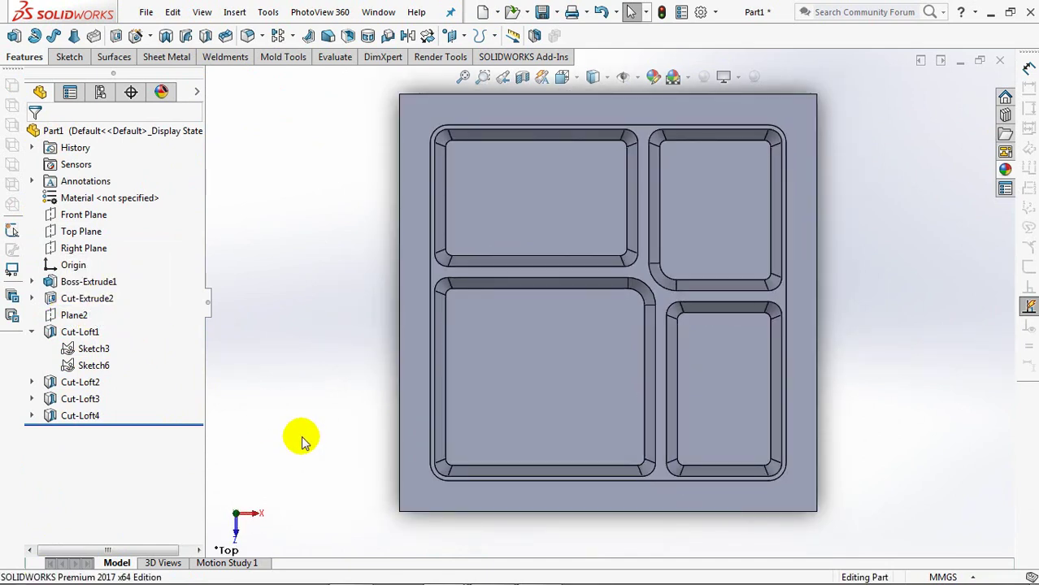
pyautogui.hotkey('ctrl', '7')
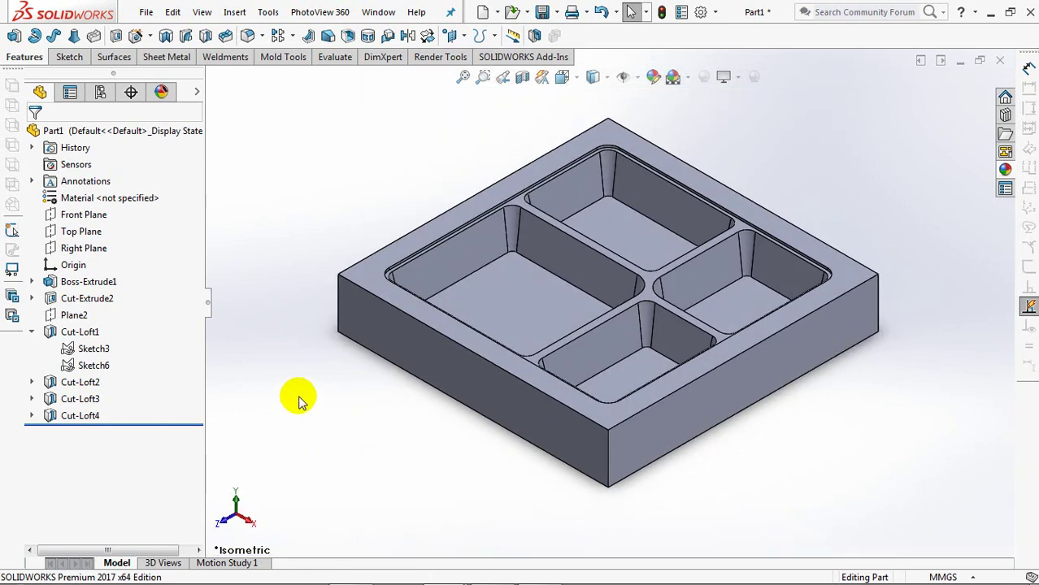
pyautogui.click(248, 36)
# Fillet the left, upper, right and bottom compartment floor edges with a 3 mm radius
pyautogui.click(104, 442)
pyautogui.write('3')
pyautogui.press('Return')
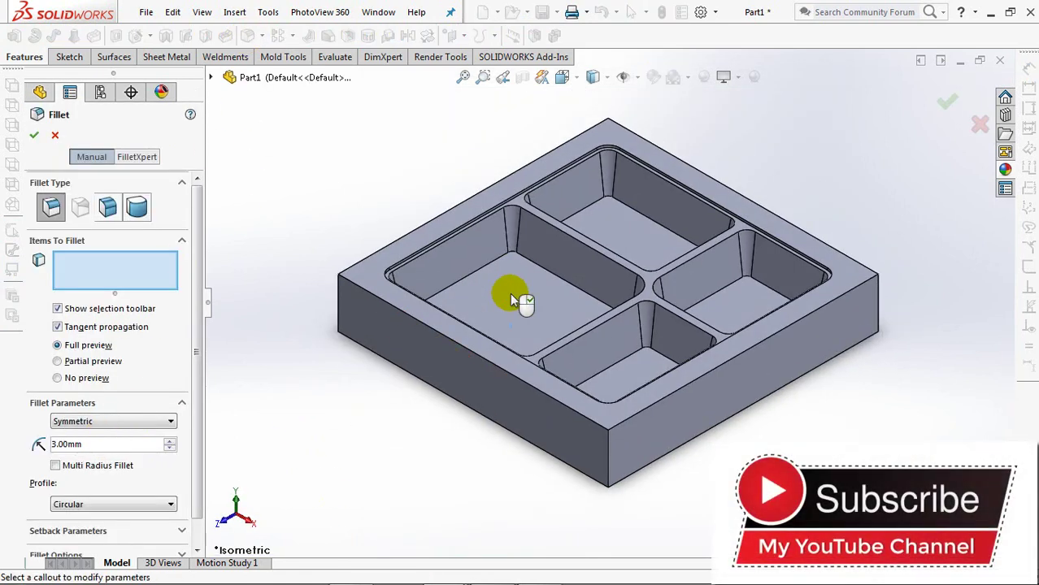
pyautogui.click(509, 293)
pyautogui.click(615, 225)
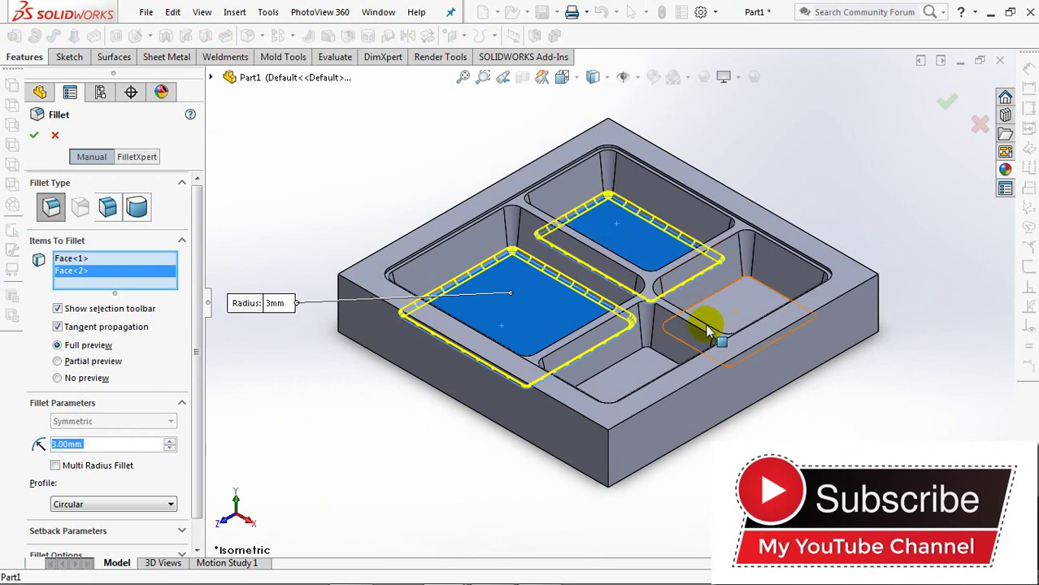
pyautogui.click(709, 324)
pyautogui.click(626, 365)
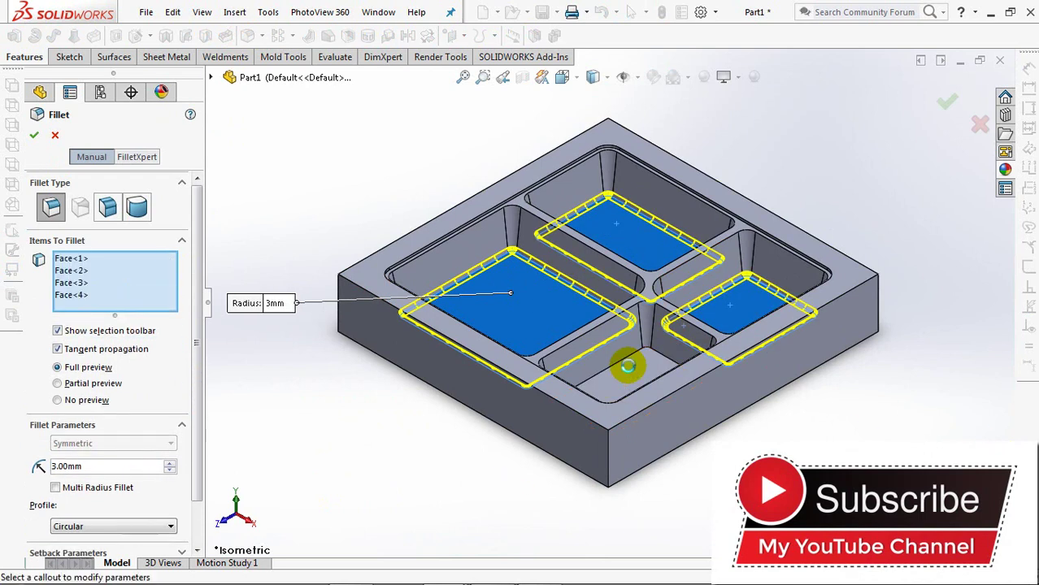
pyautogui.click(950, 106)
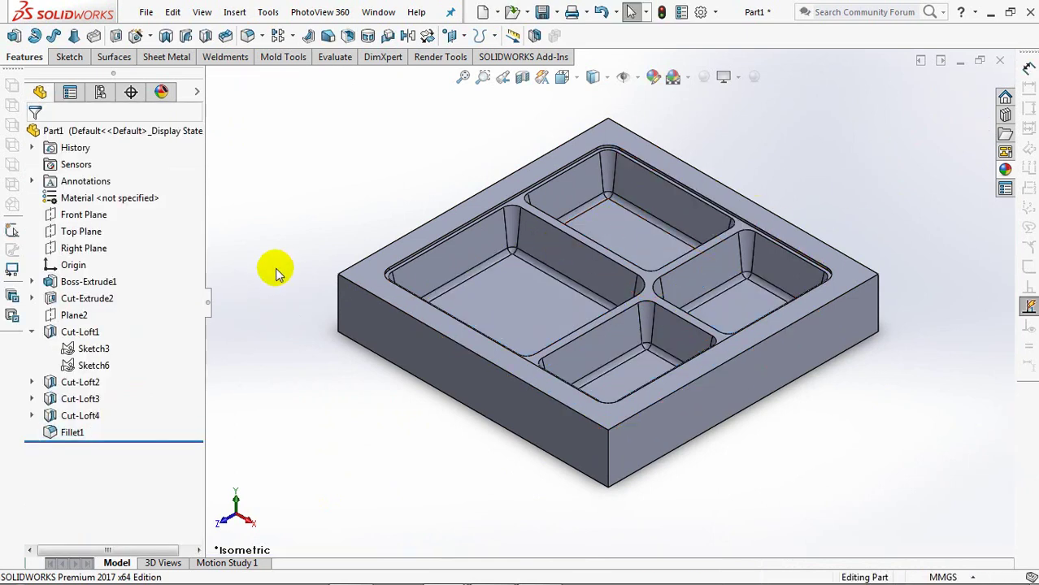
# Start a new sketch on the lower-left compartment floor, viewed from the top
pyautogui.hotkey('ctrl', '5')
pyautogui.click(535, 352)
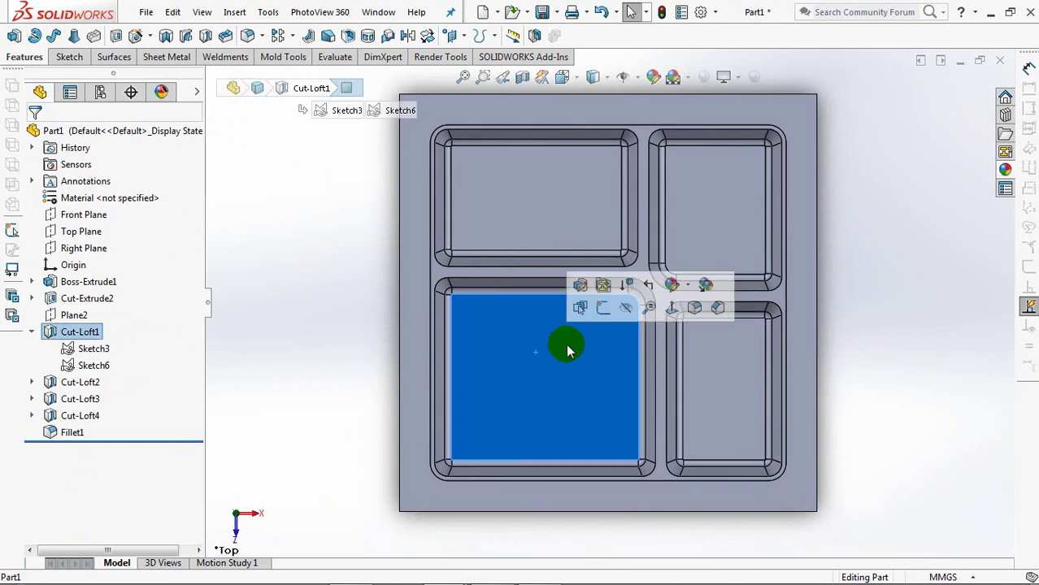
pyautogui.click(602, 308)
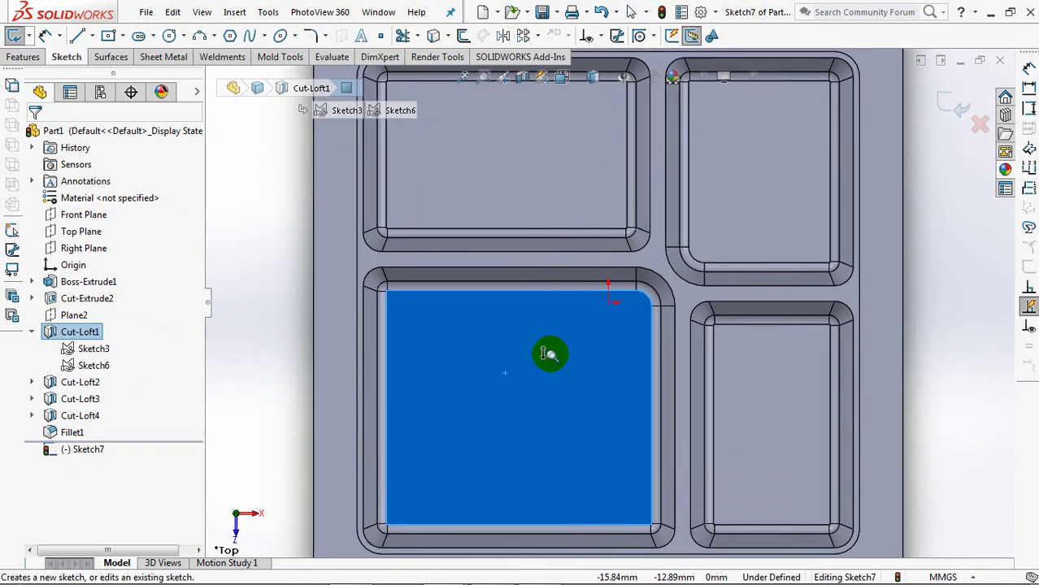
pyautogui.scroll(-3, 538, 306)
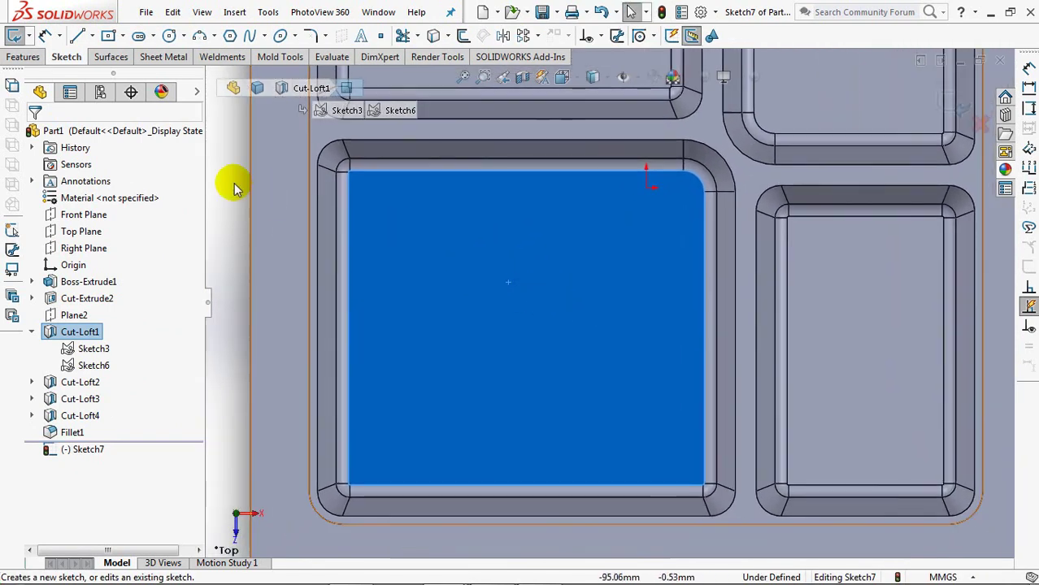
pyautogui.press('Escape')
# Draw horizontal and vertical centerlines spanning the compartment floor
pyautogui.click(91, 35)
pyautogui.click(111, 72)
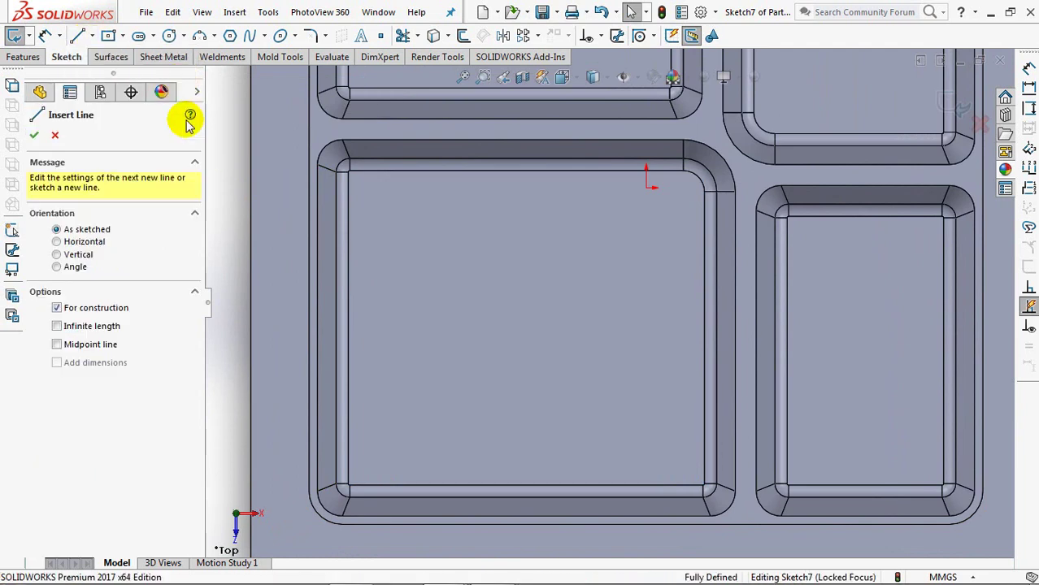
pyautogui.click(348, 329)
pyautogui.click(704, 328)
pyautogui.rightClick(704, 328)
pyautogui.click(782, 359)
pyautogui.click(92, 35)
pyautogui.click(112, 71)
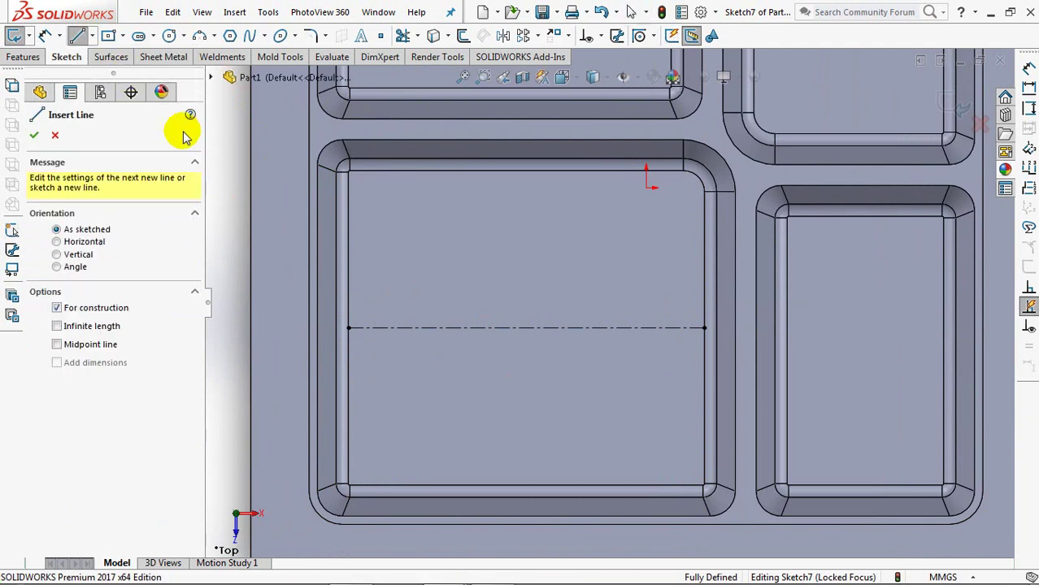
pyautogui.click(526, 485)
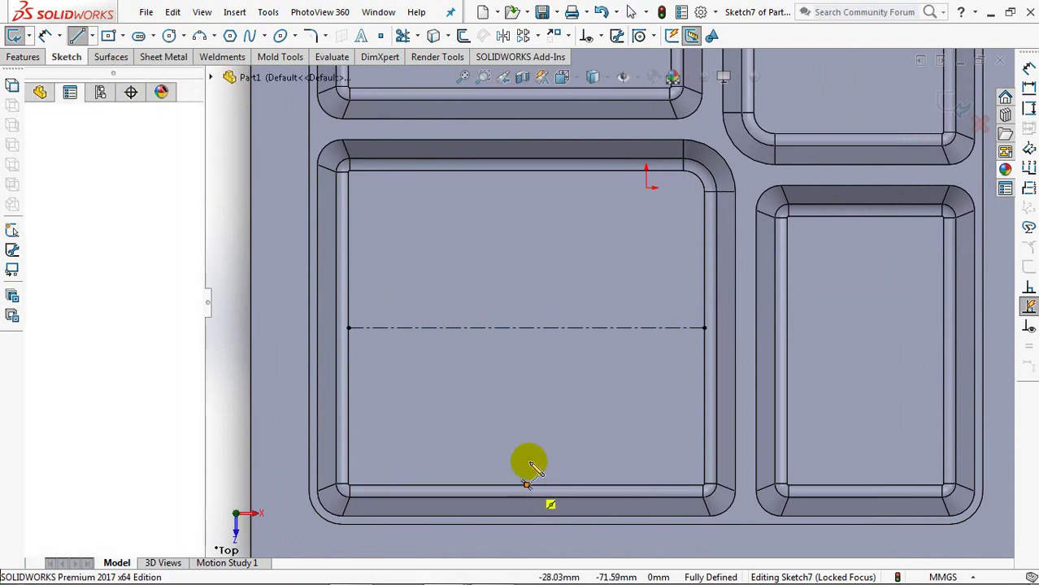
pyautogui.click(525, 171)
pyautogui.rightClick(528, 174)
pyautogui.click(546, 180)
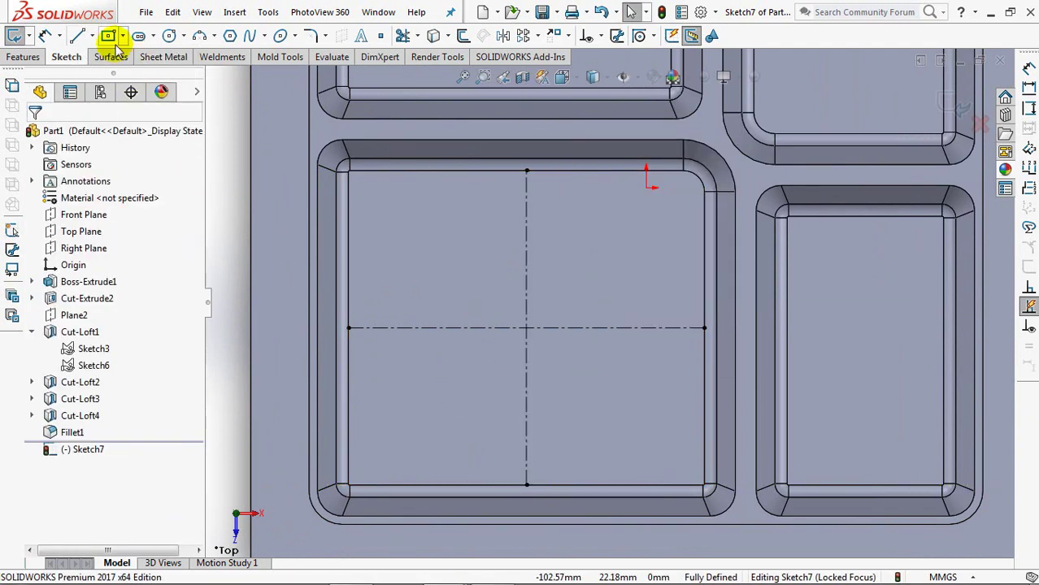
# Draw a center rectangle on the centerline crossing
pyautogui.click(108, 35)
pyautogui.click(526, 327)
pyautogui.click(504, 314)
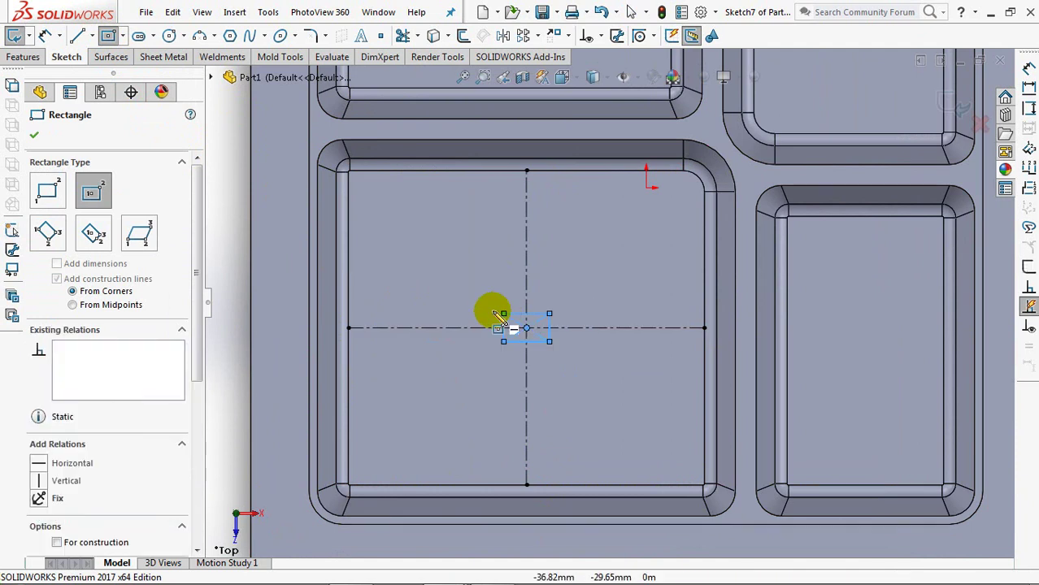
pyautogui.click(34, 135)
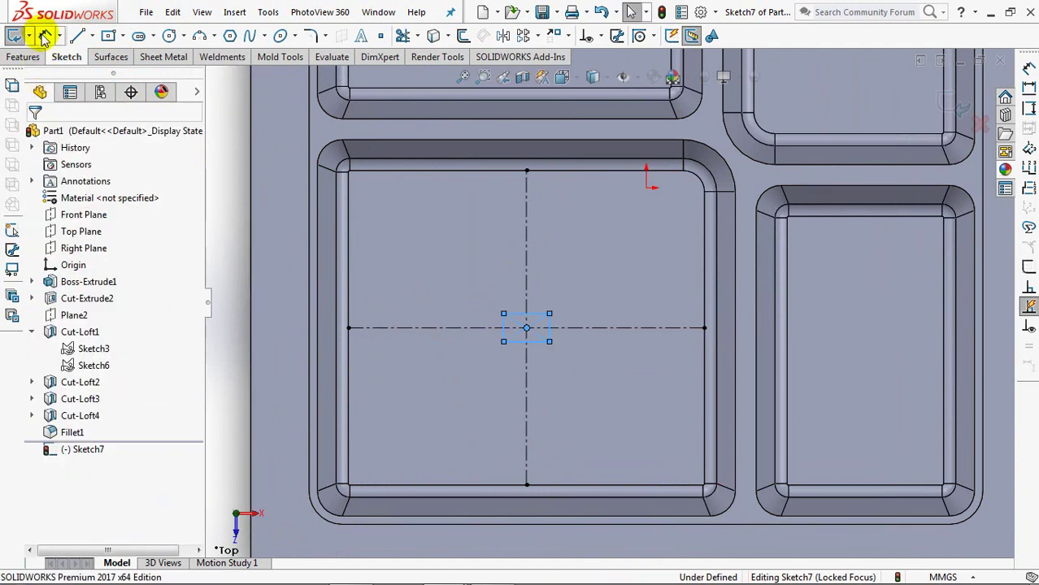
# Dimension the rectangle 6 mm wide and 4 mm high
pyautogui.scroll(-2, 494, 237)
pyautogui.scroll(-1, 494, 237)
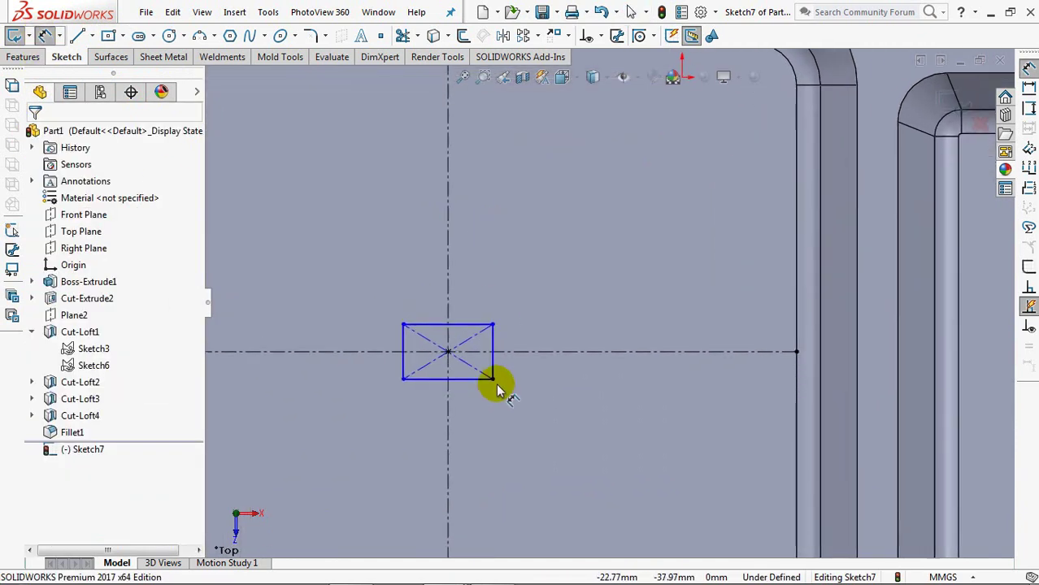
pyautogui.click(498, 373)
pyautogui.click(403, 364)
pyautogui.click(463, 412)
pyautogui.write('6')
pyautogui.click(401, 409)
pyautogui.click(432, 324)
pyautogui.click(436, 379)
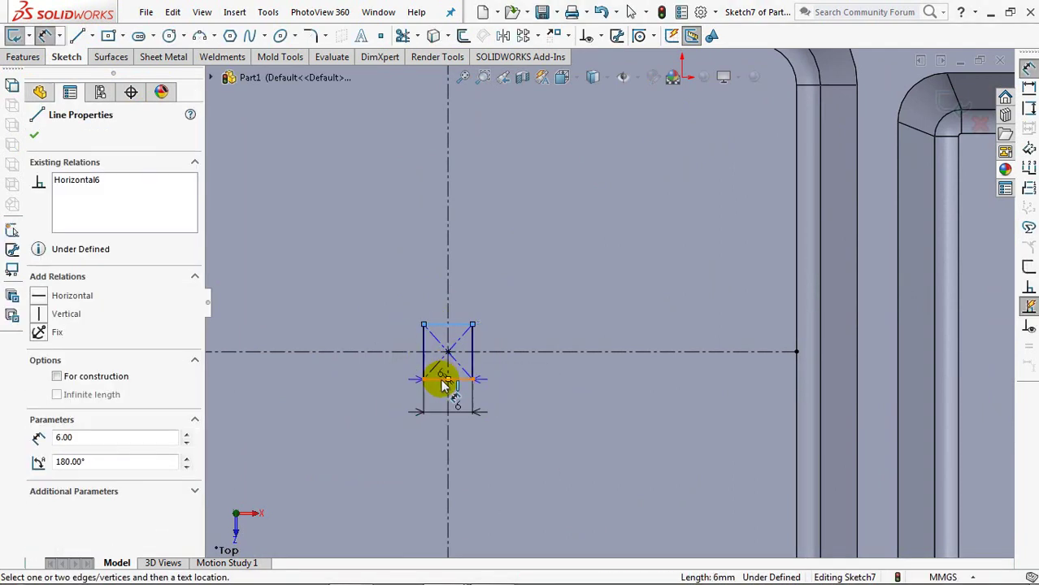
pyautogui.click(387, 376)
pyautogui.write('4')
pyautogui.click(321, 362)
pyautogui.click(34, 135)
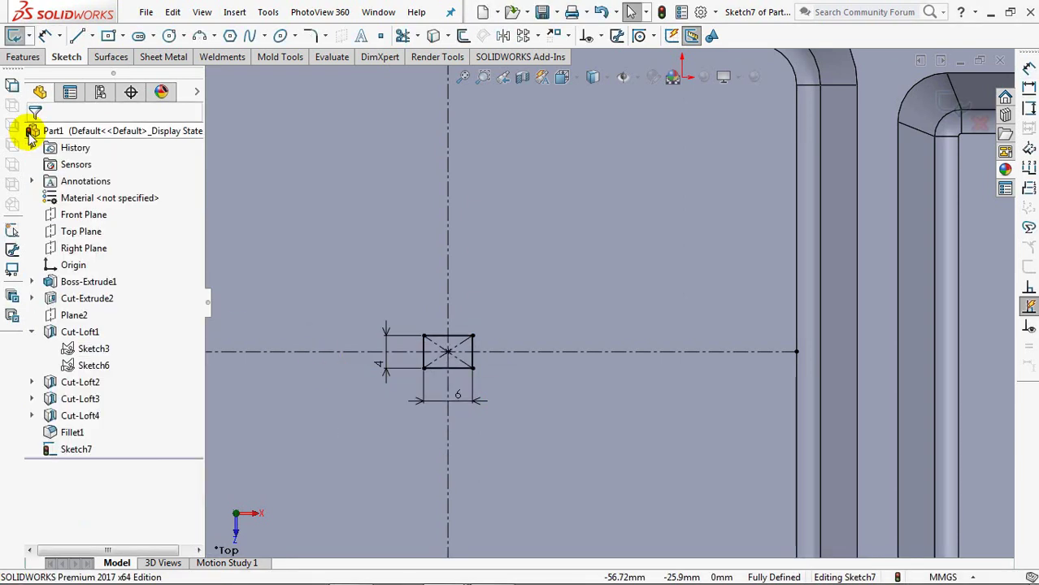
# Round all four rectangle corners with 1 mm sketch fillets
pyautogui.click(309, 37)
pyautogui.write('1')
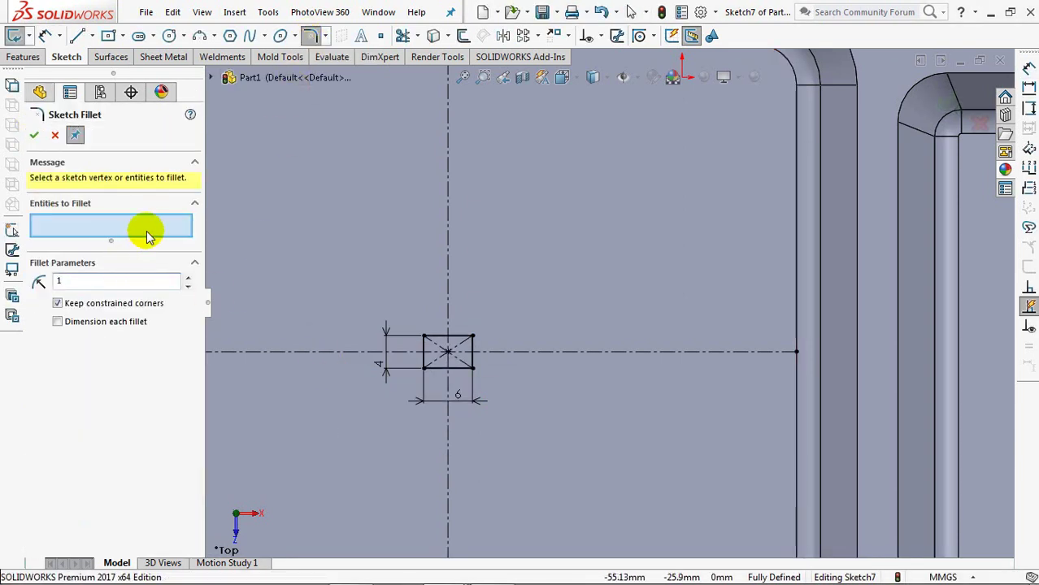
pyautogui.click(423, 367)
pyautogui.click(423, 336)
pyautogui.click(473, 335)
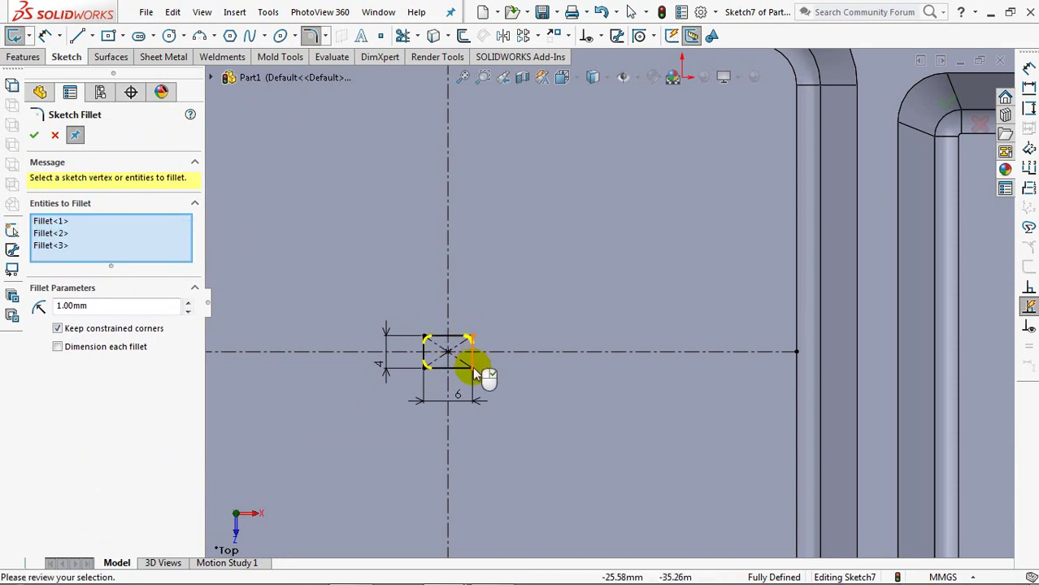
pyautogui.click(473, 366)
pyautogui.click(34, 135)
pyautogui.click(34, 135)
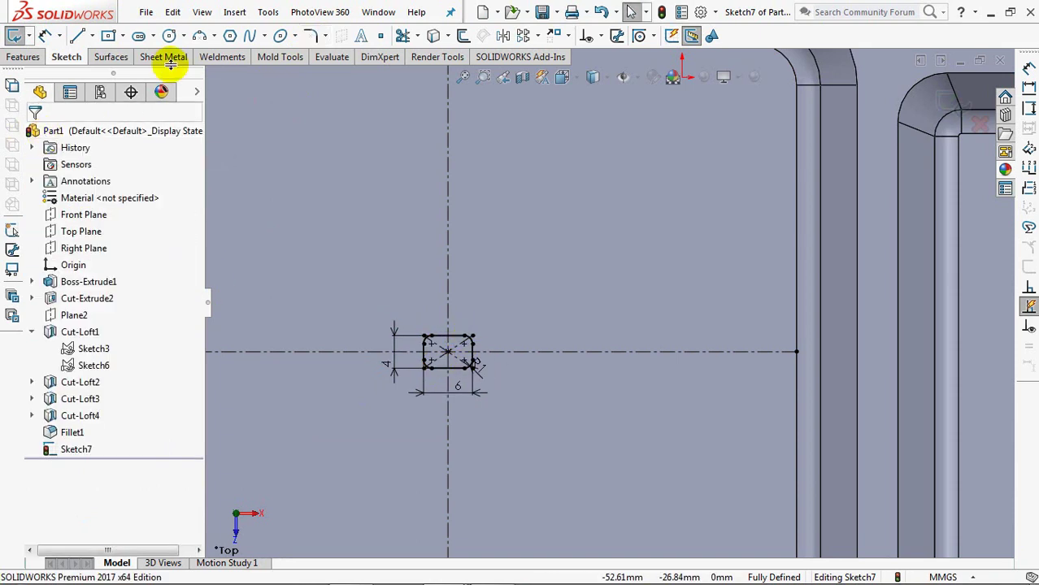
# Draw a corner rectangle just above the first rectangle
pyautogui.click(122, 36)
pyautogui.click(139, 51)
pyautogui.click(453, 329)
pyautogui.click(496, 297)
pyautogui.click(44, 35)
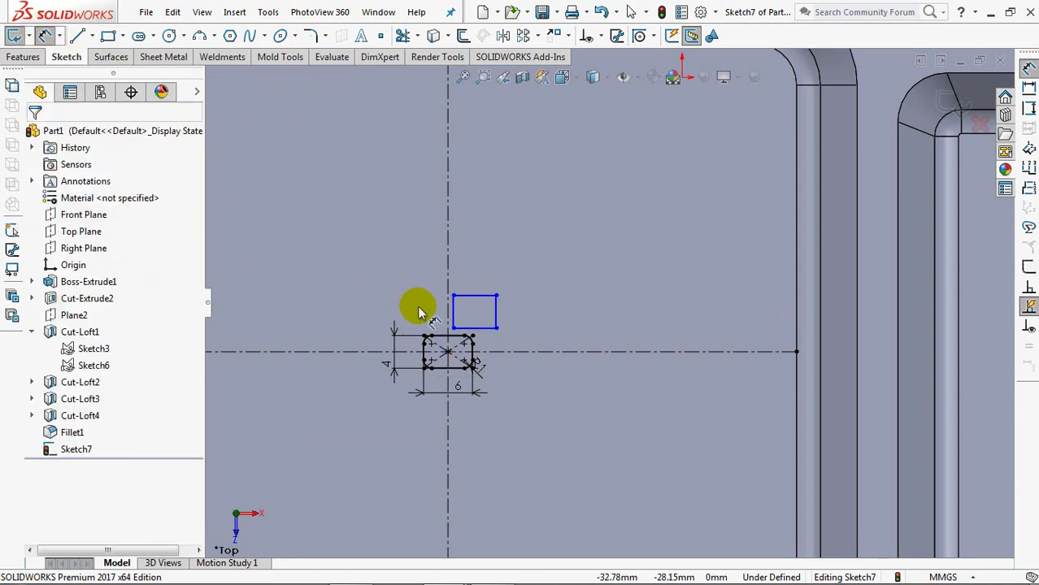
# Dimension the new rectangle 6 mm long and 4 mm high
pyautogui.scroll(2, 446, 247)
pyautogui.scroll(1, 446, 246)
pyautogui.click(371, 270)
pyautogui.click(369, 259)
pyautogui.click(300, 254)
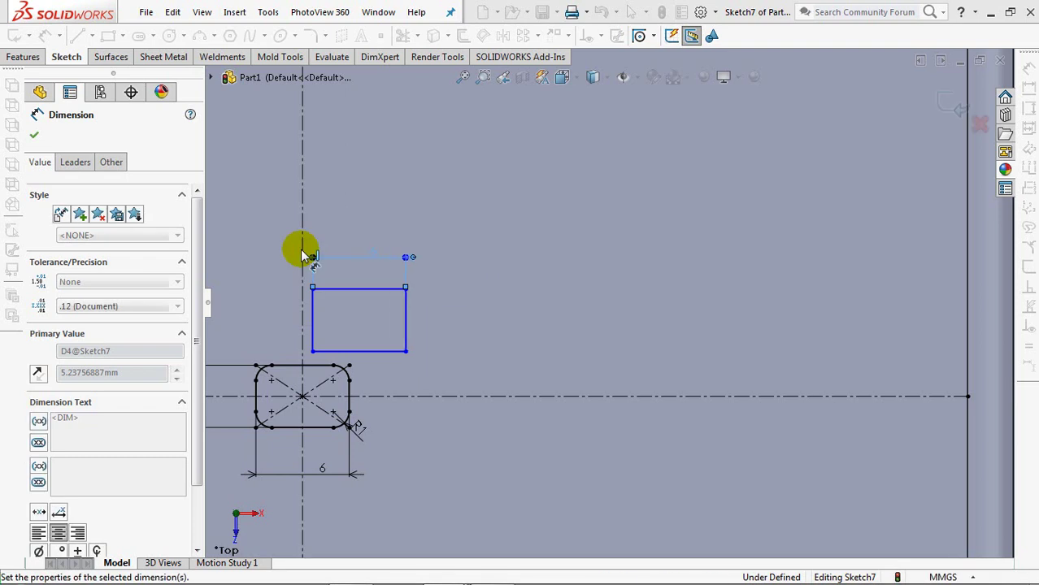
pyautogui.click(408, 317)
pyautogui.click(453, 324)
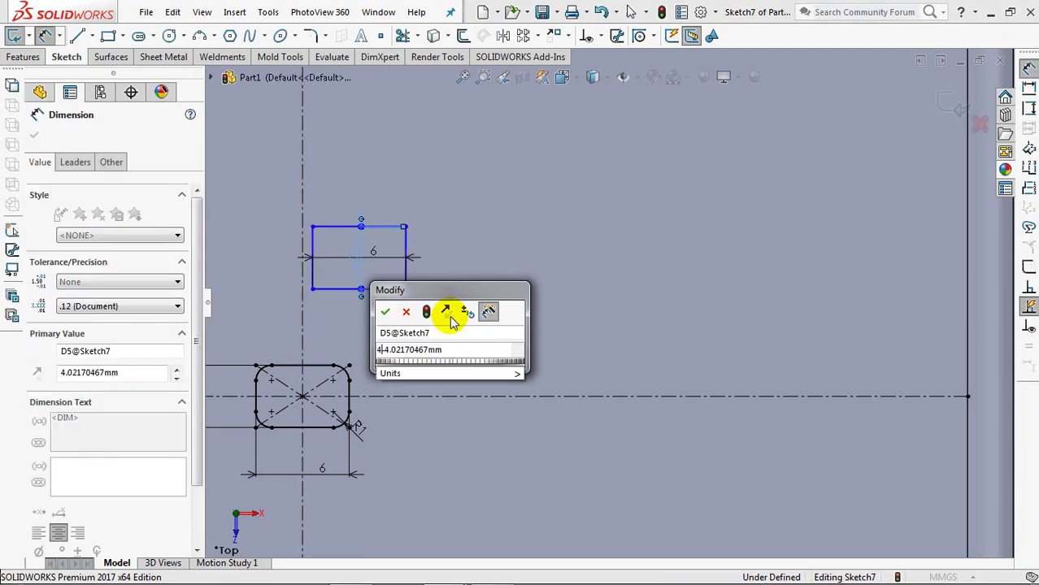
pyautogui.write('4')
pyautogui.click(384, 312)
# Position it with a 0.5 mm gap above the first rectangle and a 0.25 mm left offset
pyautogui.click(372, 354)
pyautogui.click(326, 365)
pyautogui.click(423, 406)
pyautogui.write('0.5')
pyautogui.click(363, 415)
pyautogui.click(313, 334)
pyautogui.click(324, 237)
pyautogui.write('0.0')
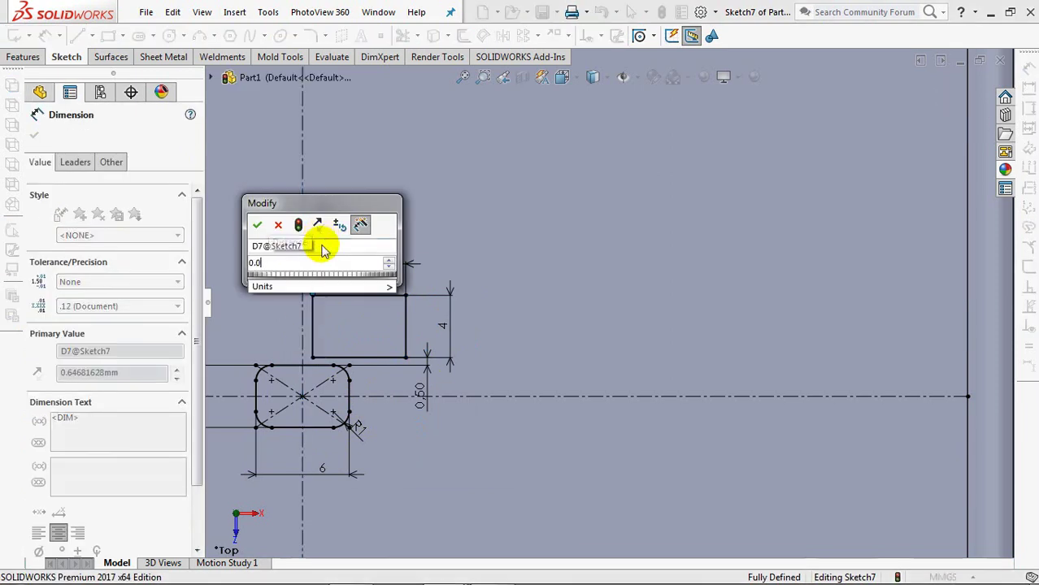
pyautogui.write('25')
pyautogui.click(257, 224)
pyautogui.click(34, 135)
# Round the new rectangle's four corners at 1 mm and exit Sketch7
pyautogui.click(310, 35)
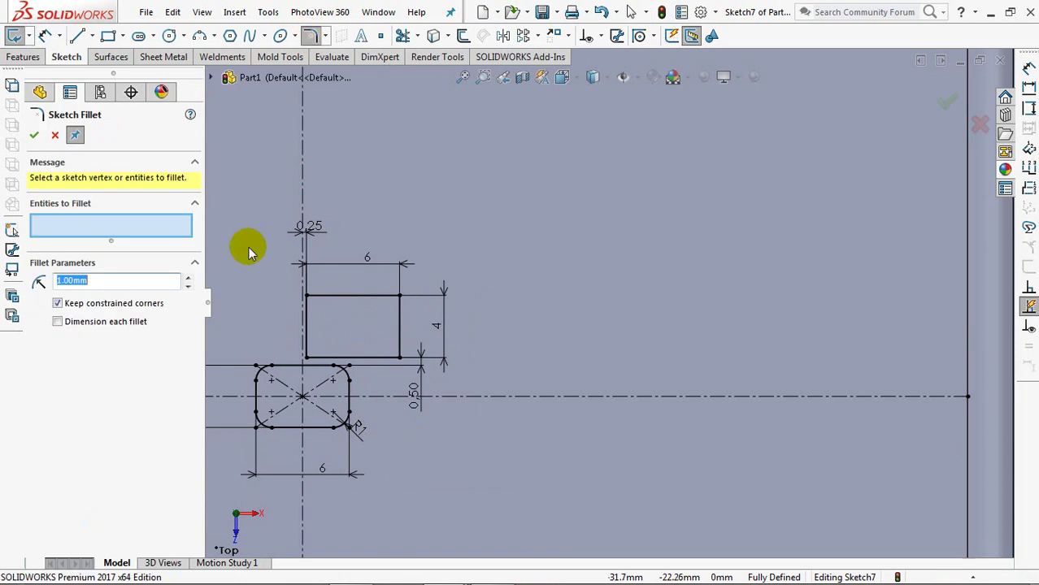
pyautogui.click(308, 351)
pyautogui.click(308, 355)
pyautogui.click(398, 355)
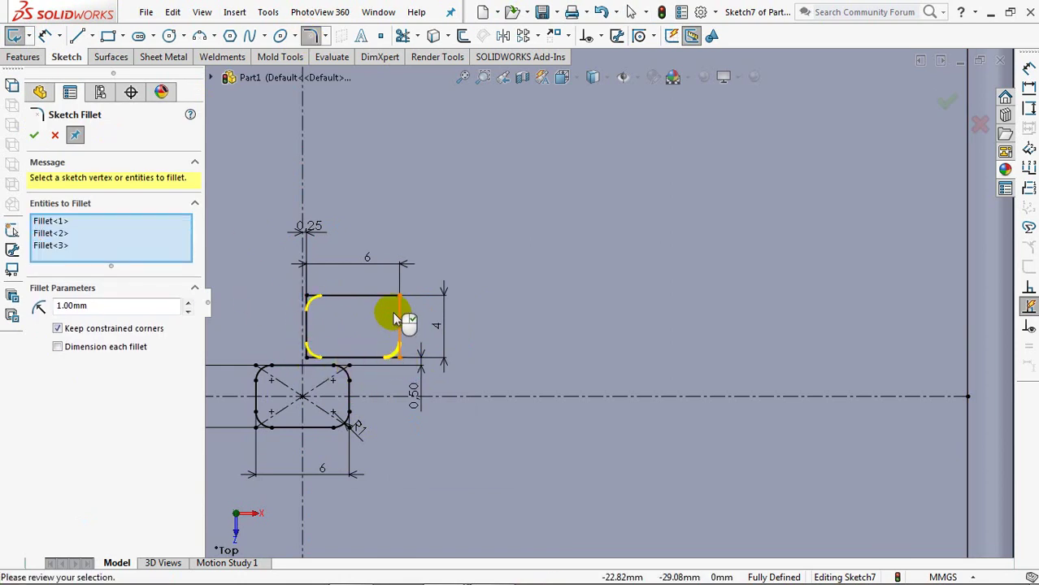
pyautogui.click(398, 295)
pyautogui.click(32, 136)
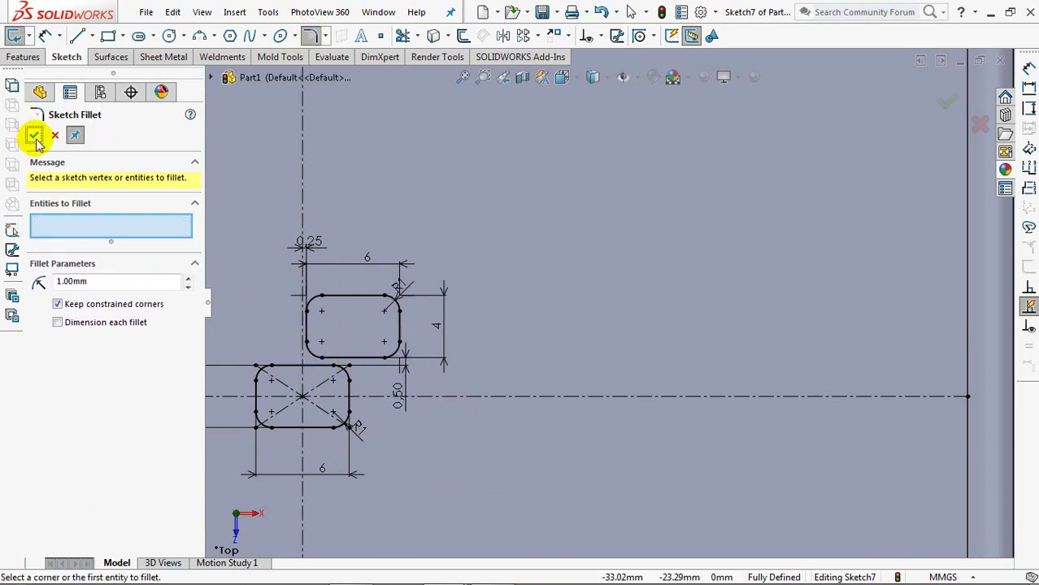
pyautogui.click(54, 138)
pyautogui.click(945, 103)
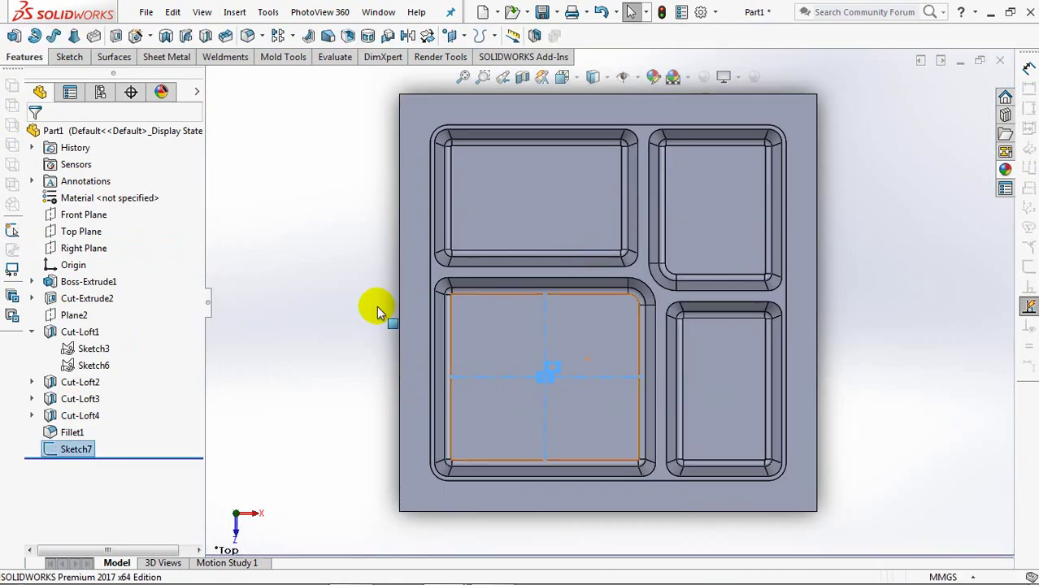
# Project Sketch7 as a split line onto the lower-left compartment floor, in isometric view
pyautogui.hotkey('ctrl', '7')
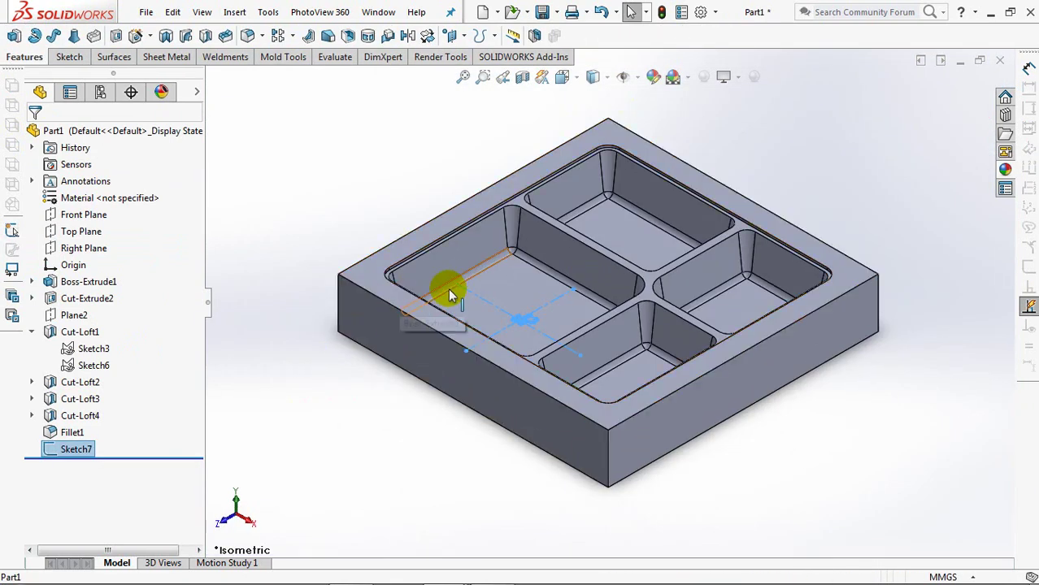
pyautogui.scroll(-3, 469, 284)
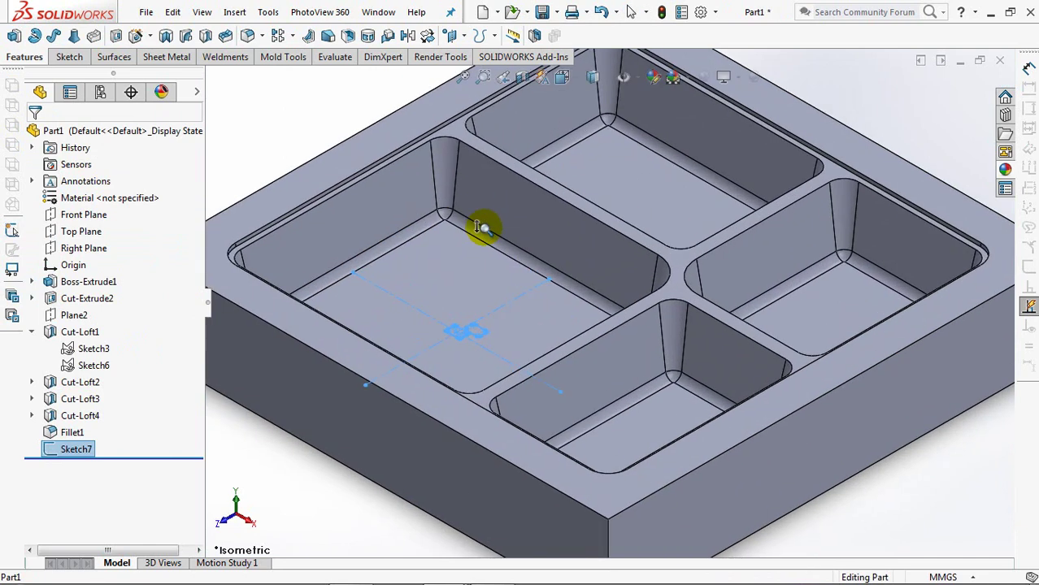
pyautogui.click(494, 35)
pyautogui.click(597, 63)
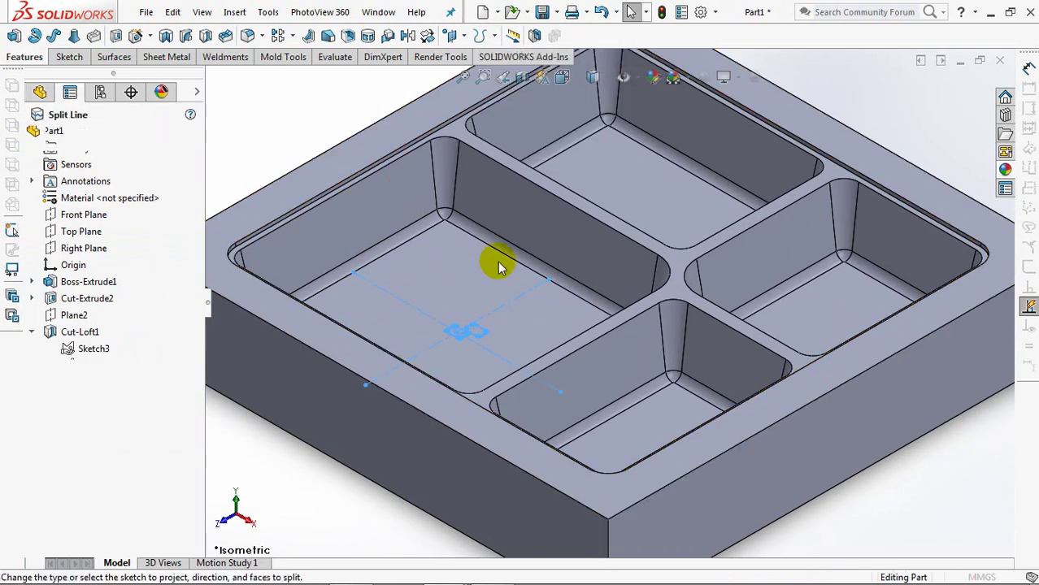
pyautogui.click(440, 279)
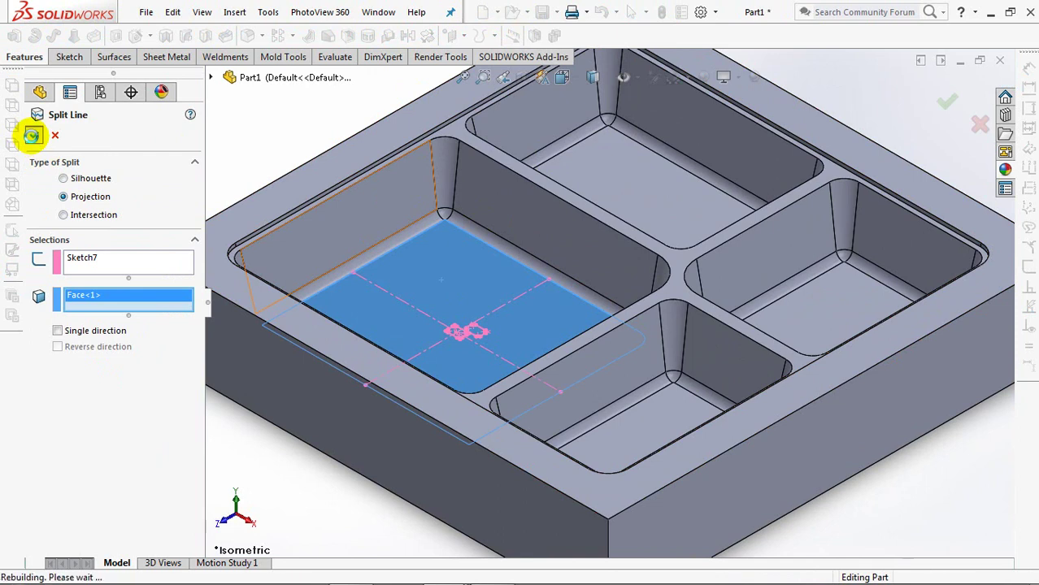
pyautogui.click(32, 135)
# Rotate and zoom the model to inspect the new split faces
pyautogui.scroll(-3, 406, 309)
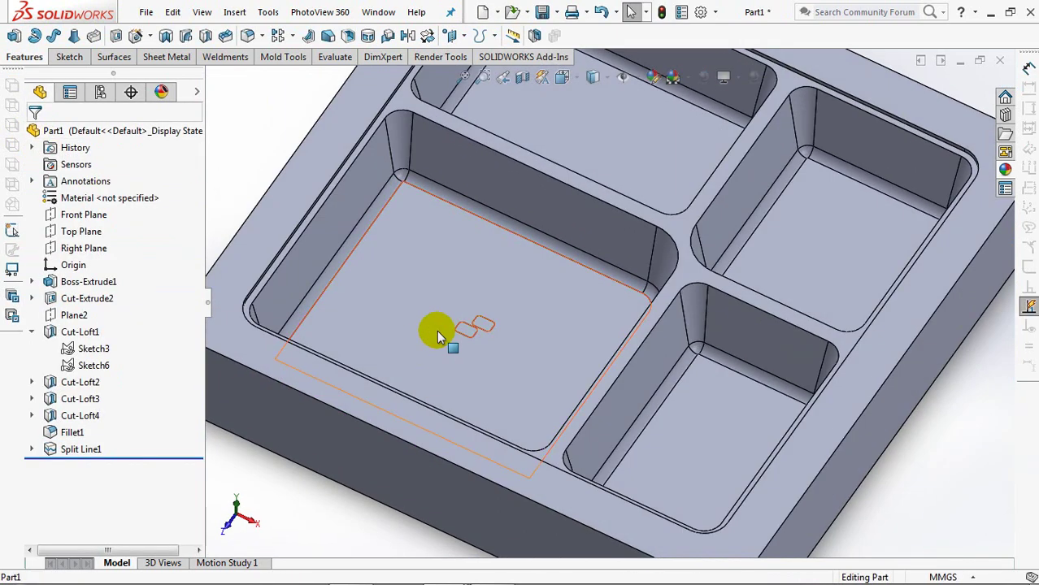
pyautogui.scroll(3, 422, 343)
pyautogui.moveTo(459, 239); pyautogui.dragTo(433, 269, button='middle')
pyautogui.scroll(-1, 431, 274)
pyautogui.scroll(-2, 439, 337)
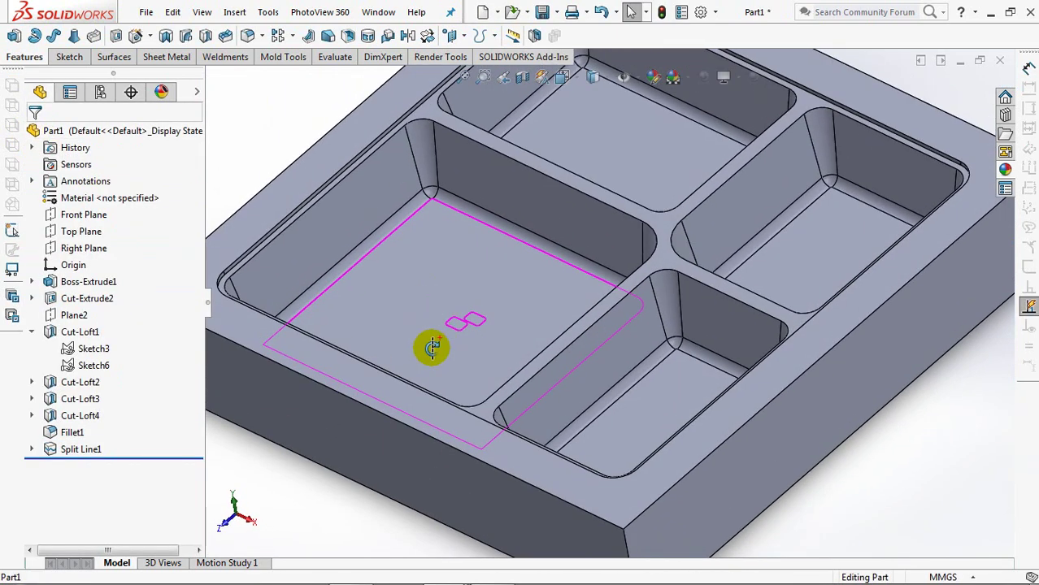
pyautogui.scroll(2, 429, 299)
pyautogui.scroll(-2, 441, 267)
pyautogui.scroll(-1, 425, 309)
pyautogui.scroll(-1, 695, 319)
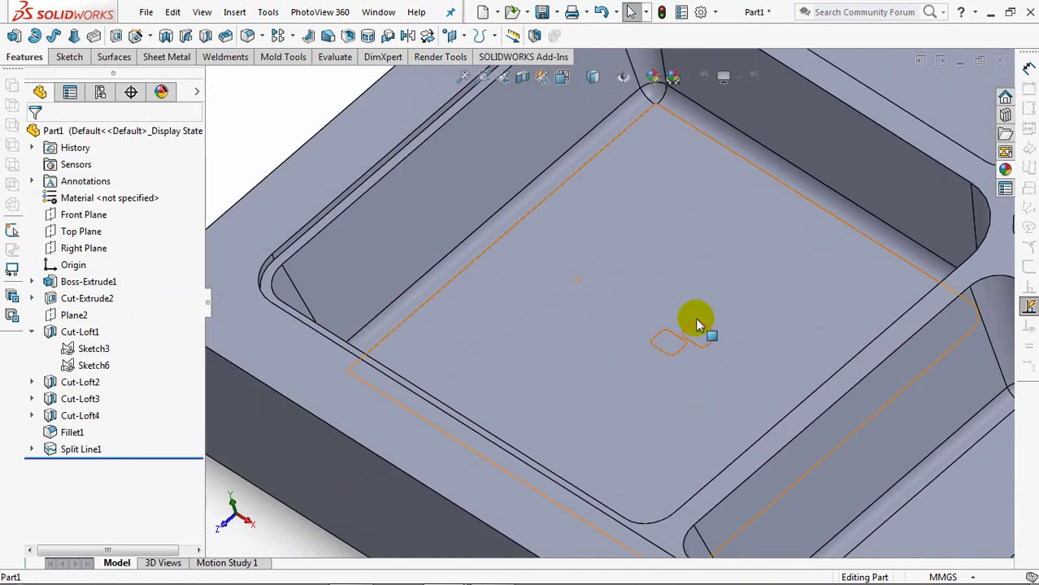
pyautogui.scroll(-2, 696, 319)
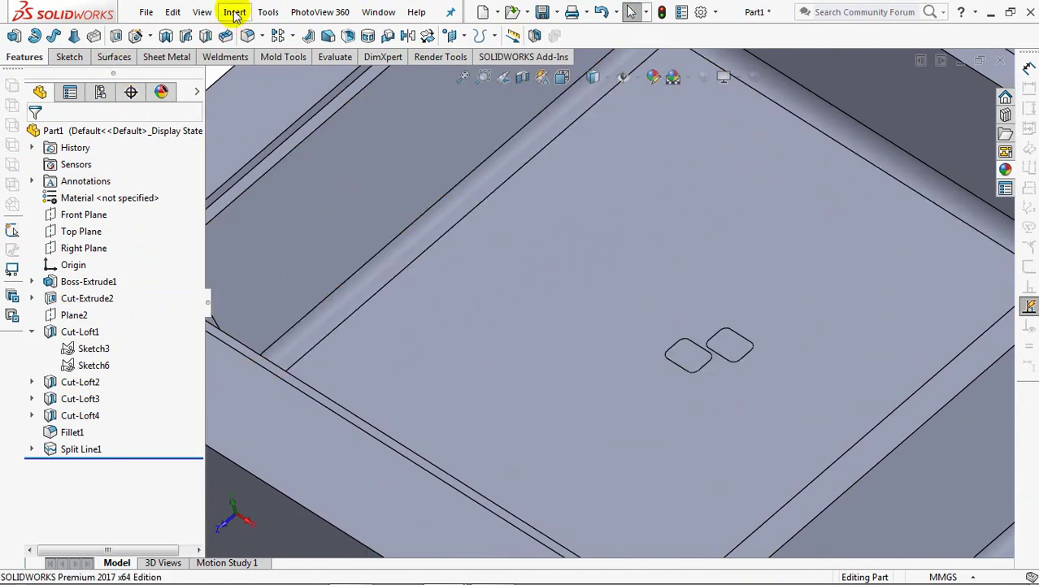
# Raise a 0.5 mm dome on the first small split face
pyautogui.click(234, 18)
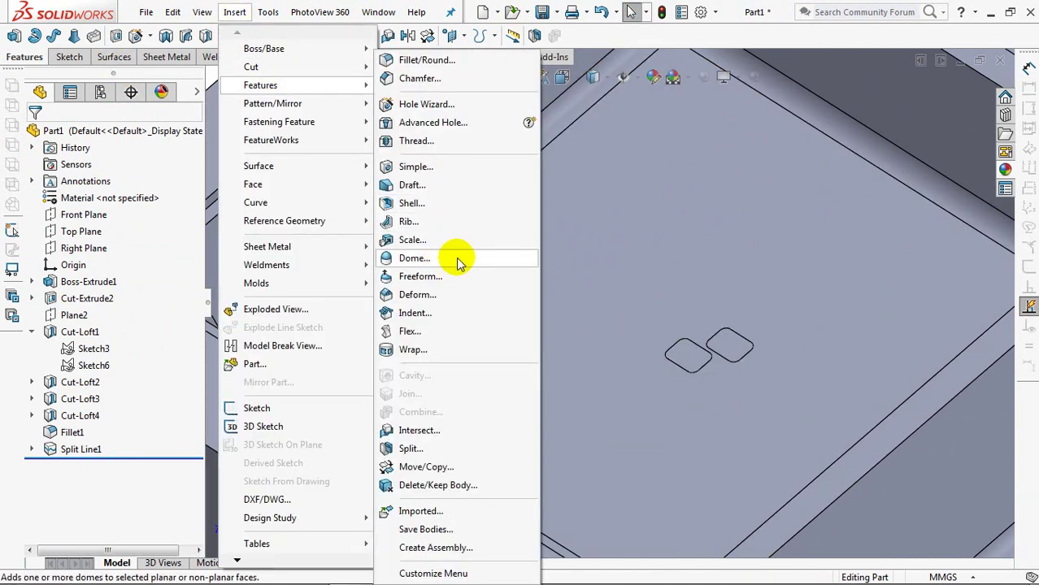
pyautogui.click(414, 259)
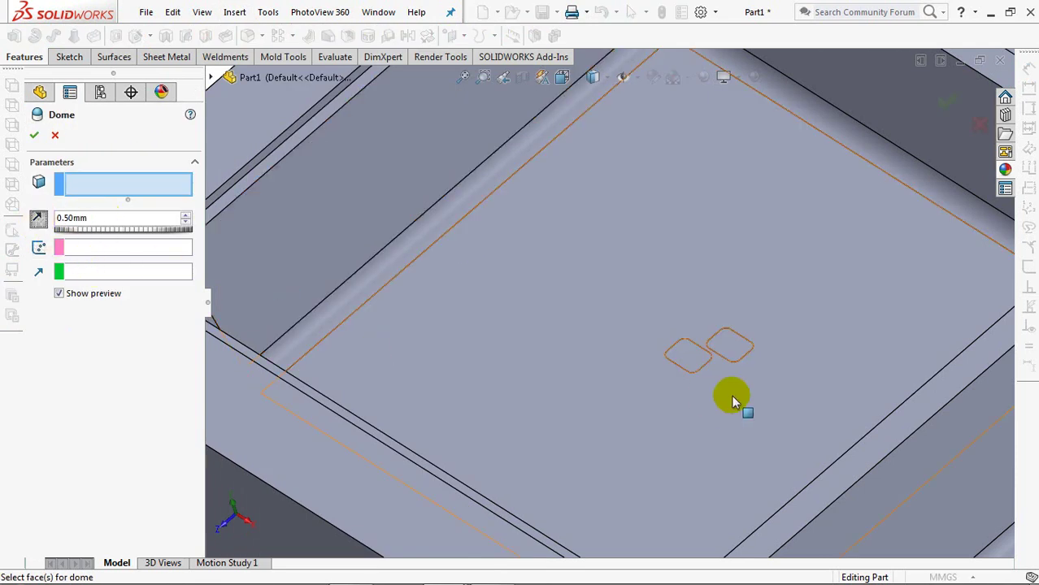
pyautogui.click(688, 356)
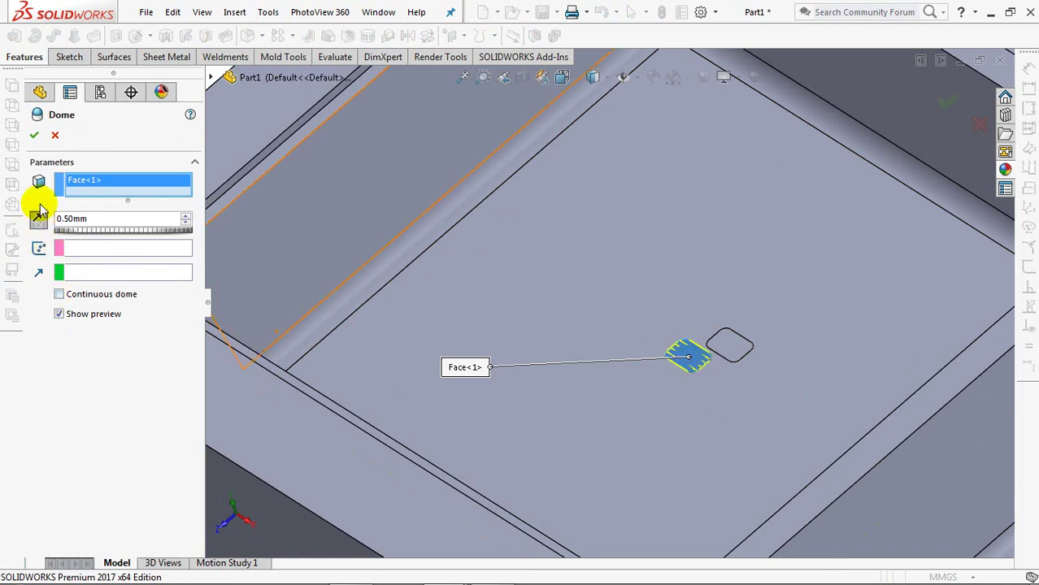
pyautogui.click(35, 137)
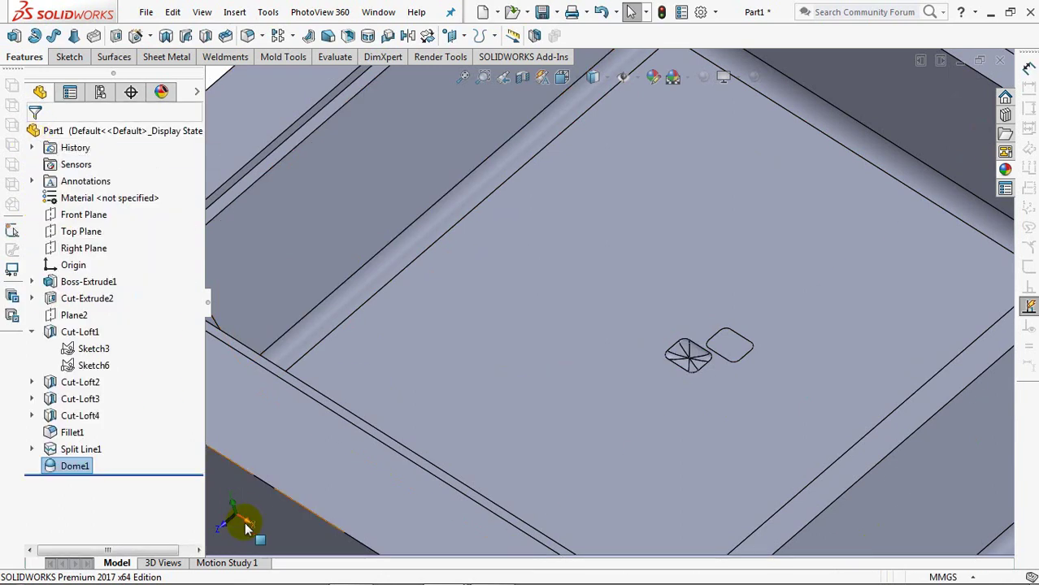
pyautogui.click(276, 539)
# Raise a matching 0.5 mm dome on the second split face
pyautogui.click(729, 346)
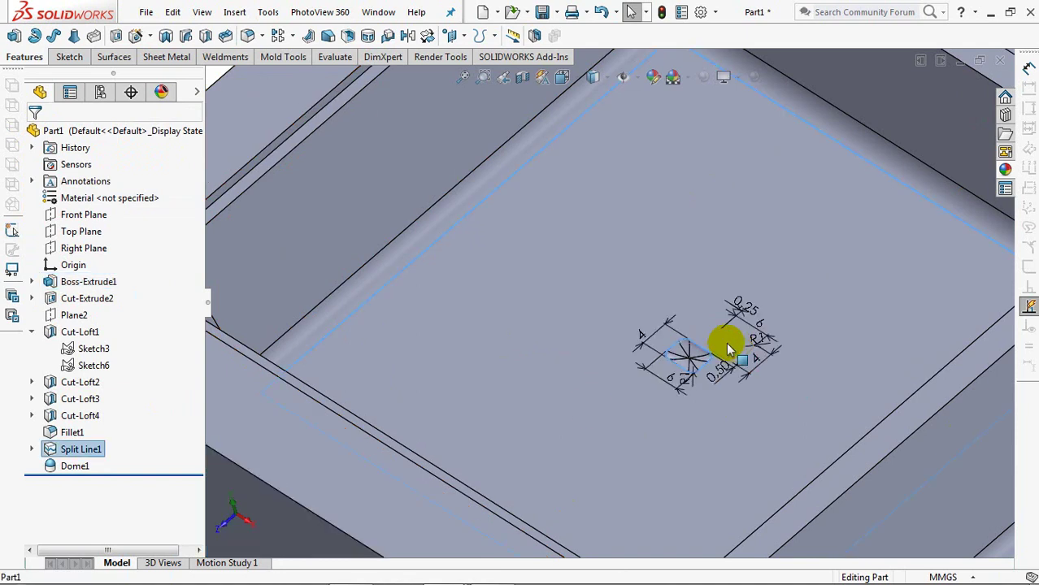
pyautogui.click(234, 12)
pyautogui.moveTo(260, 86)
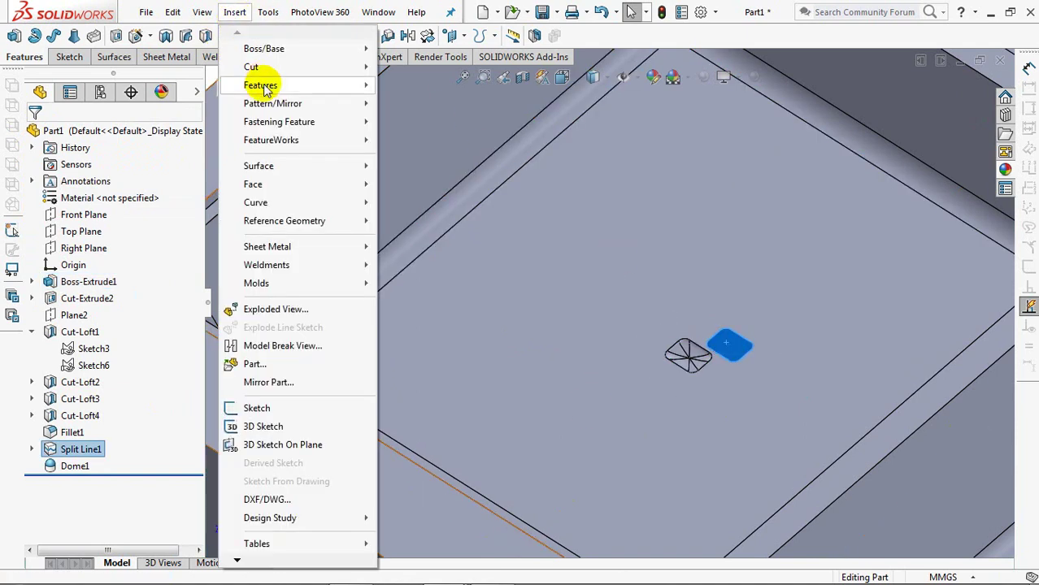
pyautogui.click(446, 259)
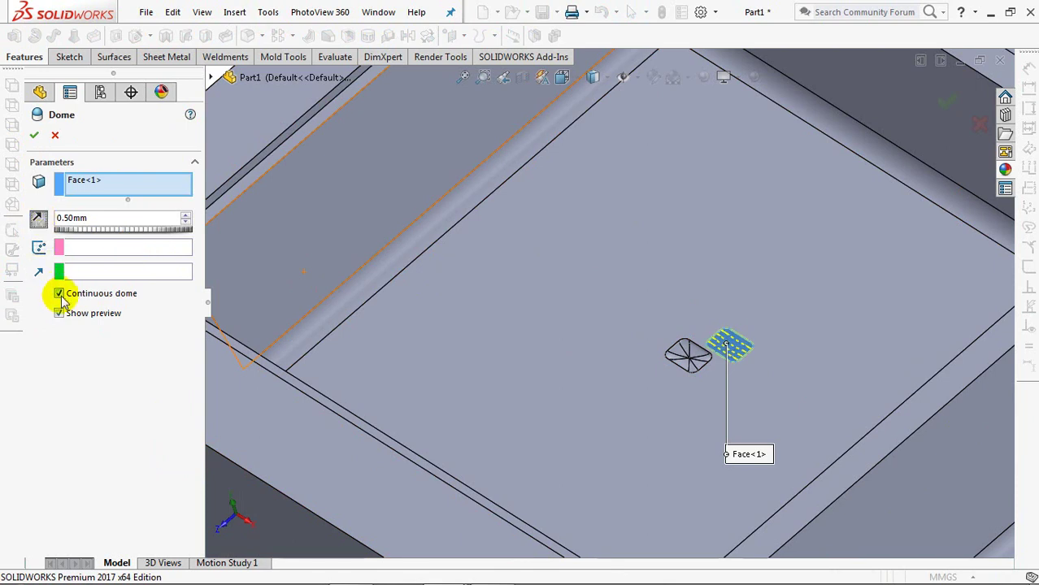
pyautogui.click(34, 139)
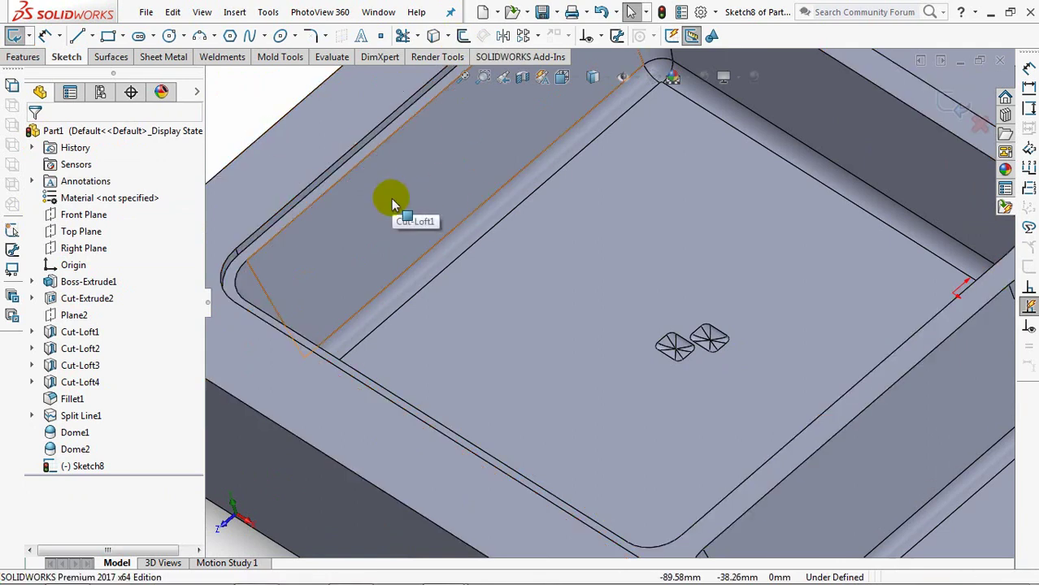
# Offset the lower-left, upper-left, upper-right and lower-right floor outlines 6 mm inward into Sketch8
pyautogui.hotkey('ctrl', '5')
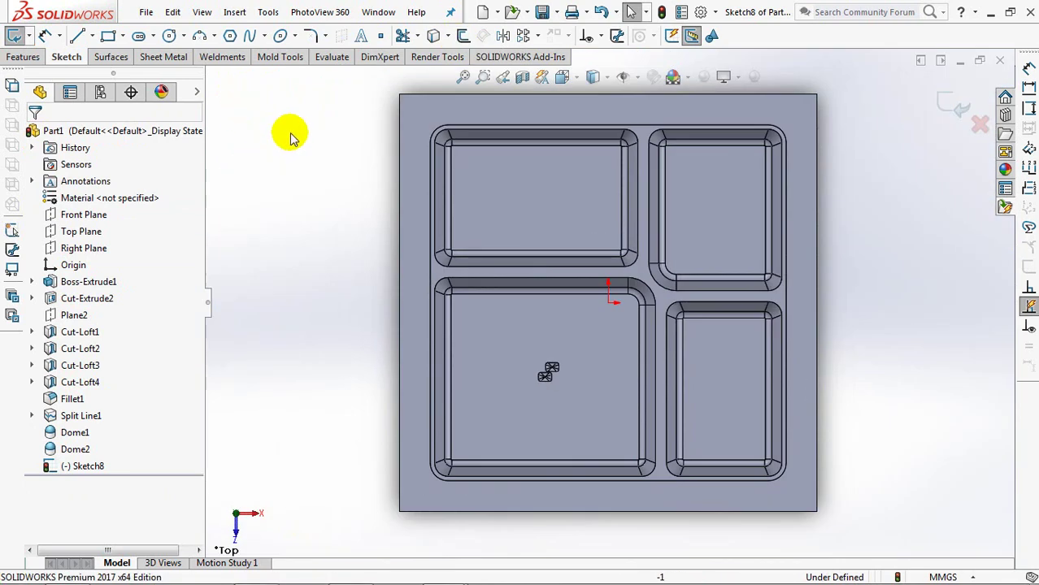
pyautogui.click(463, 35)
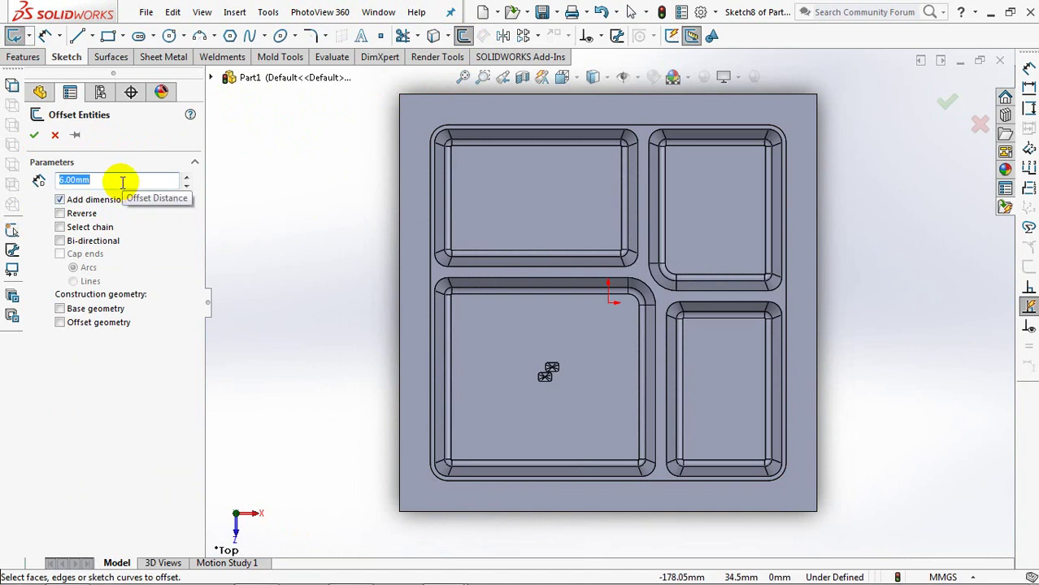
pyautogui.click(59, 213)
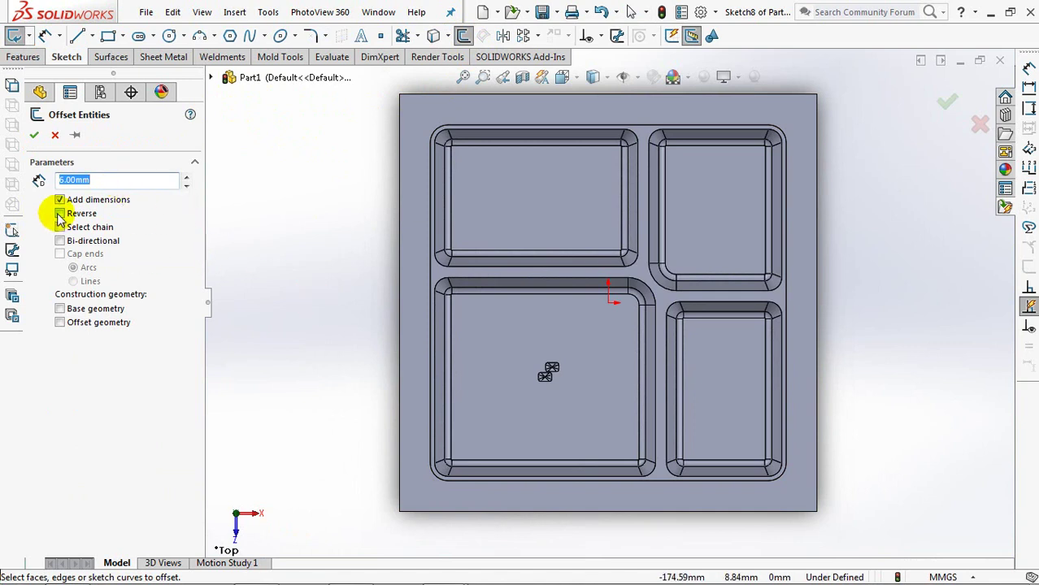
pyautogui.click(527, 324)
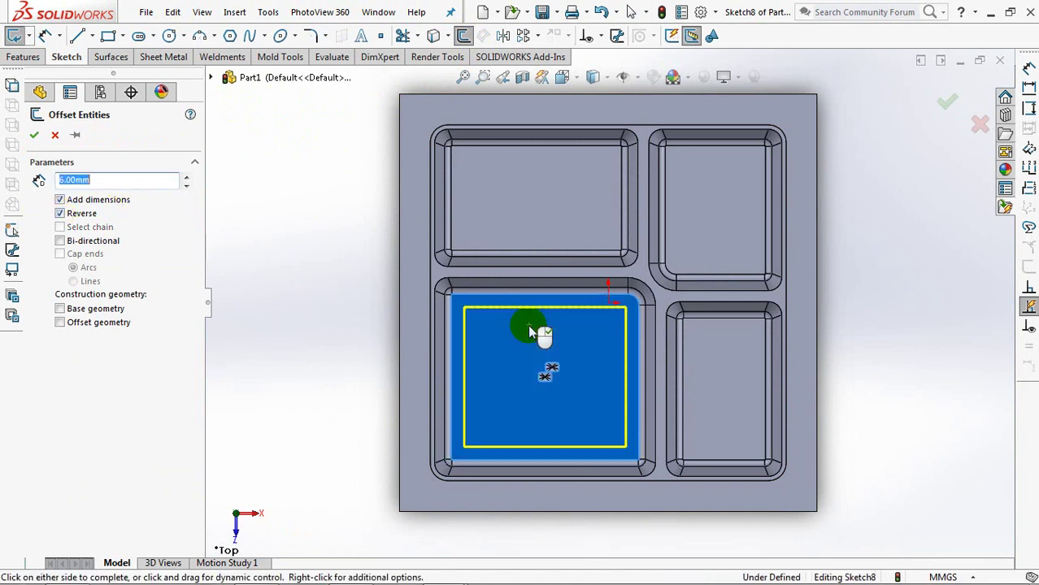
pyautogui.click(34, 138)
pyautogui.click(539, 208)
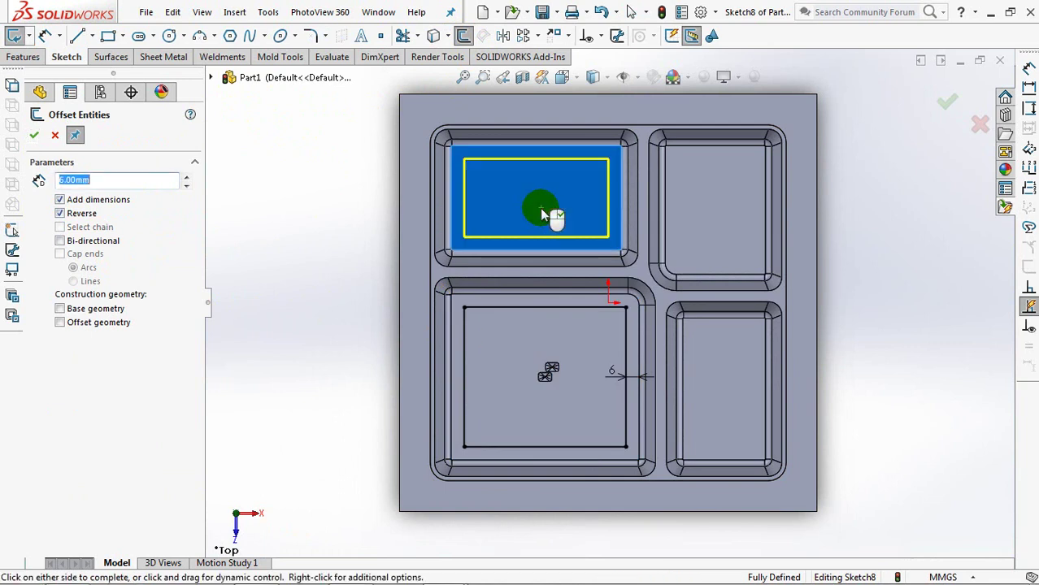
pyautogui.click(539, 208)
pyautogui.click(700, 227)
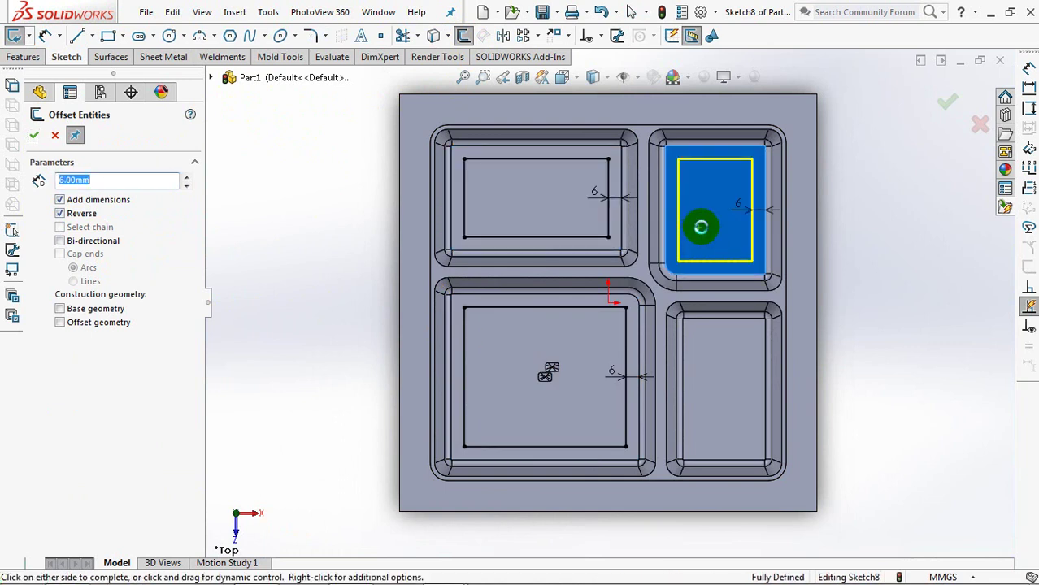
pyautogui.click(701, 227)
pyautogui.click(726, 360)
pyautogui.click(726, 360)
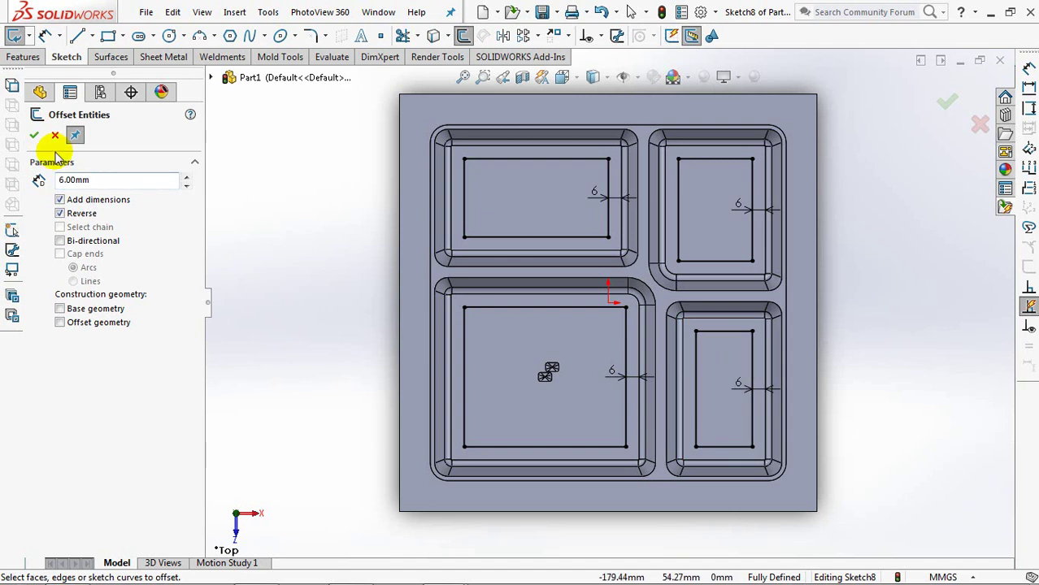
pyautogui.click(55, 136)
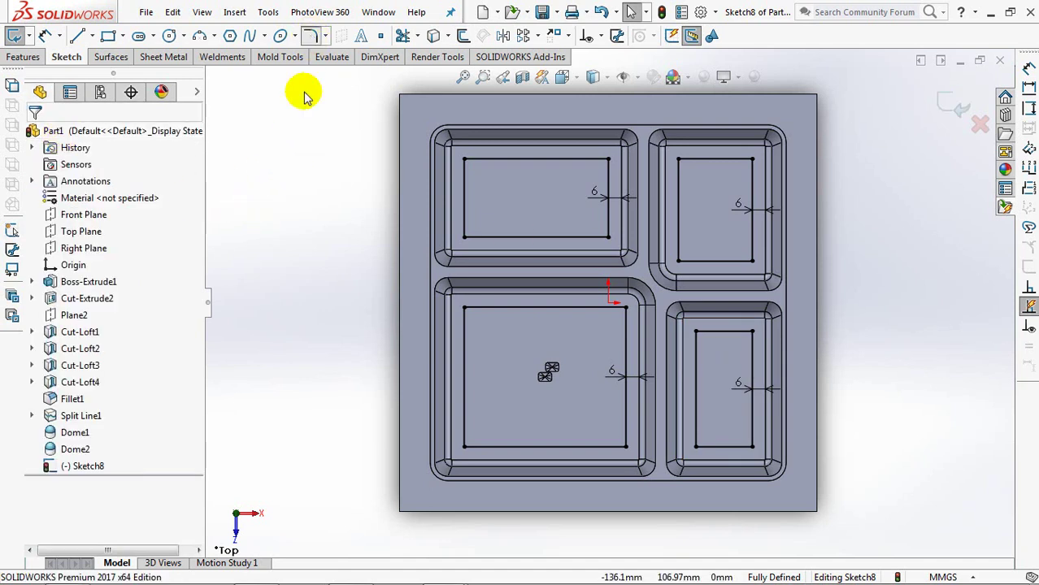
# Pick the eight corners of the upper-left and upper-right outlines for 3 mm sketch fillets
pyautogui.click(310, 37)
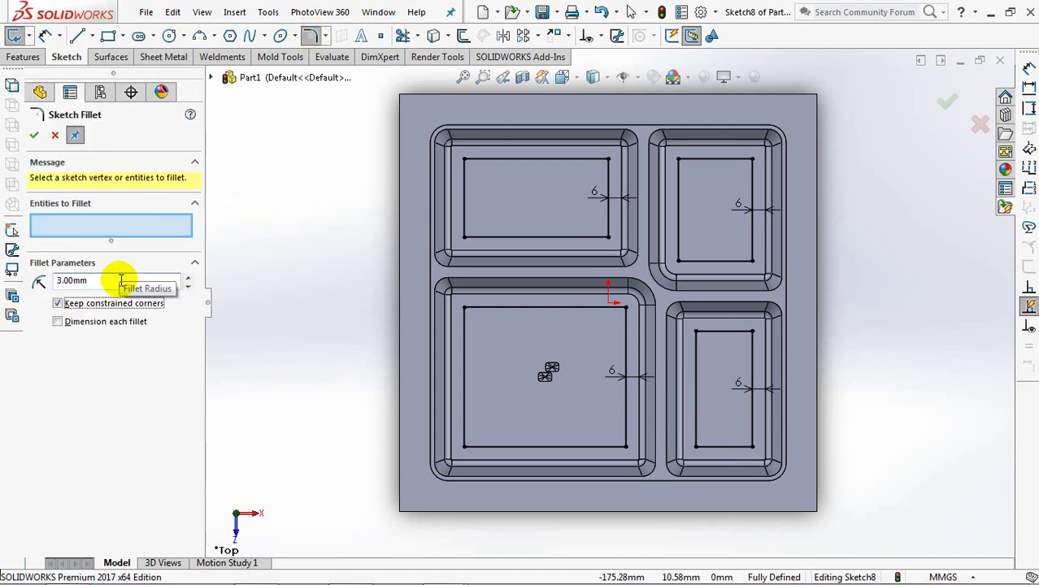
pyautogui.scroll(-3, 498, 183)
pyautogui.scroll(-2, 535, 239)
pyautogui.click(392, 177)
pyautogui.click(394, 309)
pyautogui.click(638, 309)
pyautogui.click(639, 178)
pyautogui.click(759, 179)
pyautogui.click(884, 177)
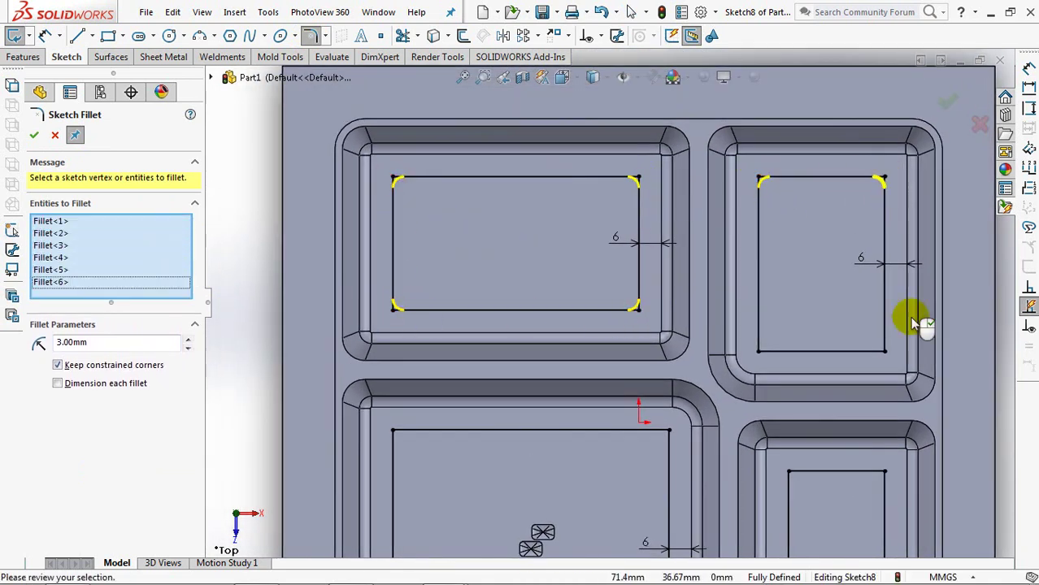
pyautogui.click(885, 351)
pyautogui.click(758, 351)
# Add the eight corners of the two lower outlines and apply the 3 mm fillets
pyautogui.keyDown('ctrl'); pyautogui.moveTo(436, 420); pyautogui.dragTo(452, 225, button='middle'); pyautogui.keyUp('ctrl')
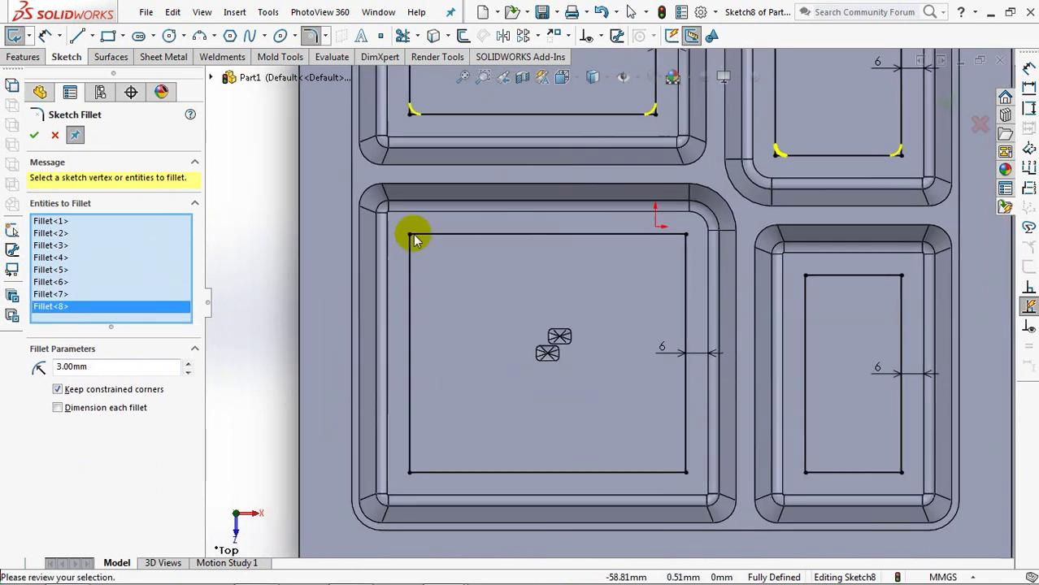
pyautogui.click(411, 235)
pyautogui.click(411, 471)
pyautogui.click(685, 470)
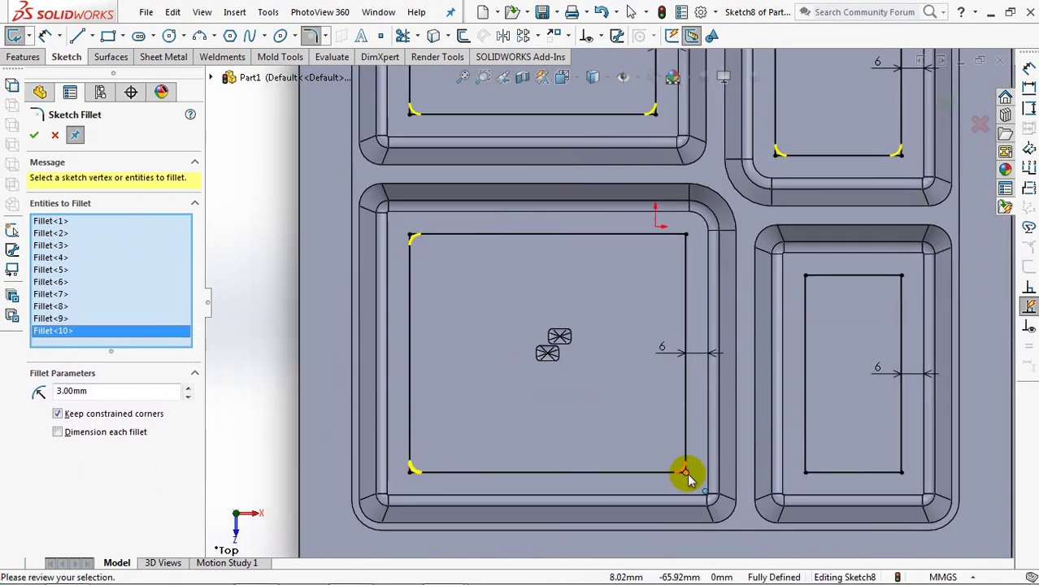
pyautogui.click(687, 235)
pyautogui.click(804, 277)
pyautogui.click(899, 278)
pyautogui.click(900, 470)
pyautogui.click(805, 472)
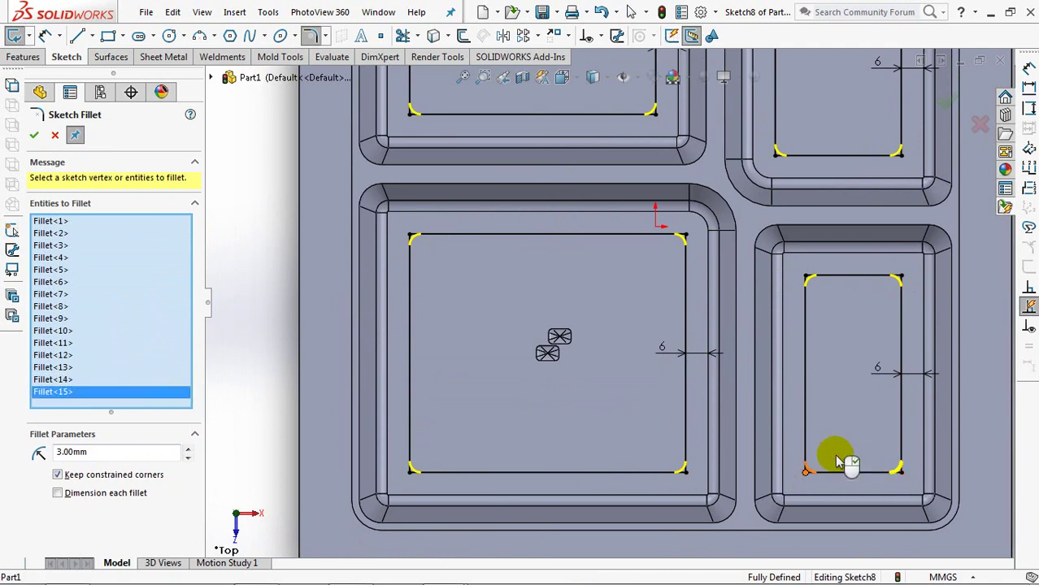
pyautogui.click(35, 137)
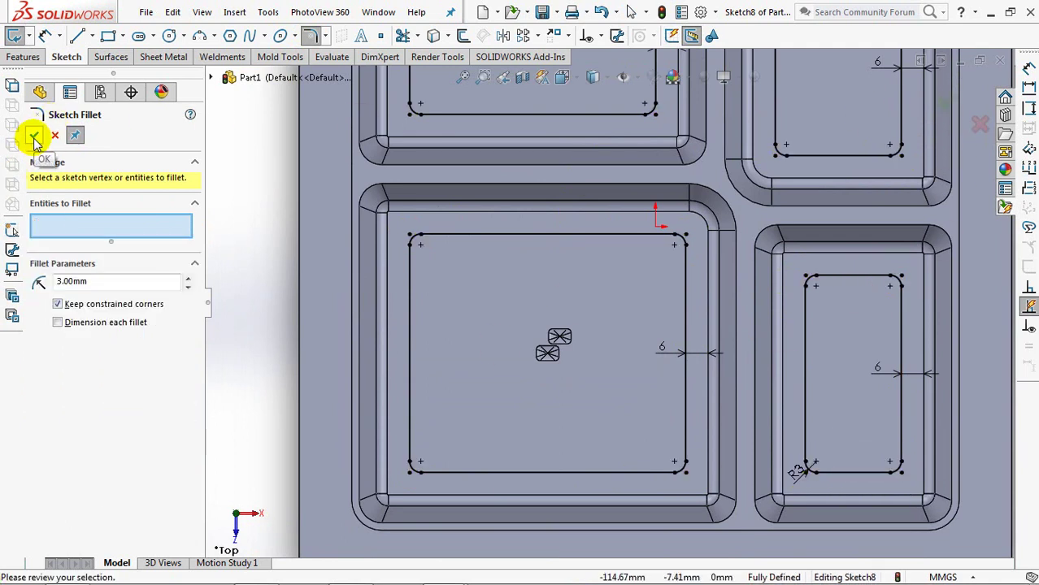
# Finish rounding the sketch corners and exit the sketch
pyautogui.click(35, 137)
pyautogui.scroll(5, 511, 361)
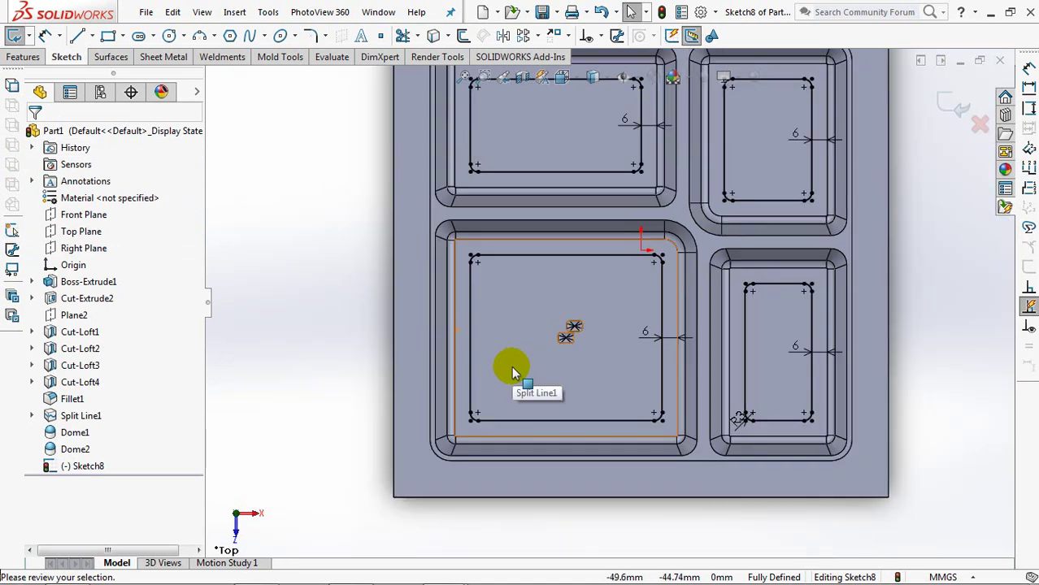
pyautogui.click(947, 114)
pyautogui.moveTo(920, 232); pyautogui.dragTo(890, 213, button='middle')
# Split all four compartment floors with a Sketch8 projection split line, then view from the top
pyautogui.click(24, 57)
pyautogui.click(490, 35)
pyautogui.click(520, 51)
pyautogui.click(511, 277)
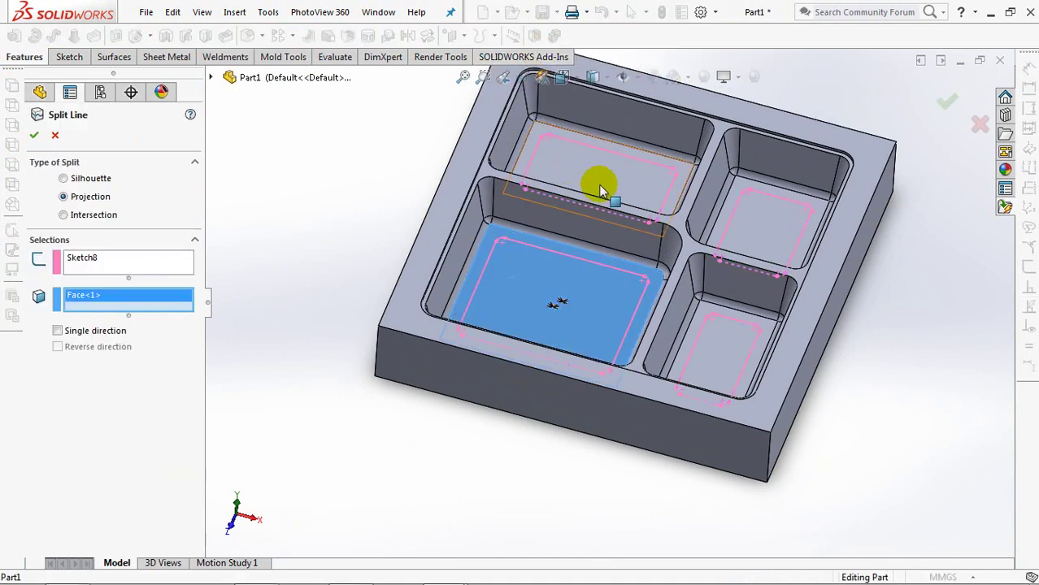
pyautogui.click(574, 166)
pyautogui.click(764, 224)
pyautogui.click(752, 332)
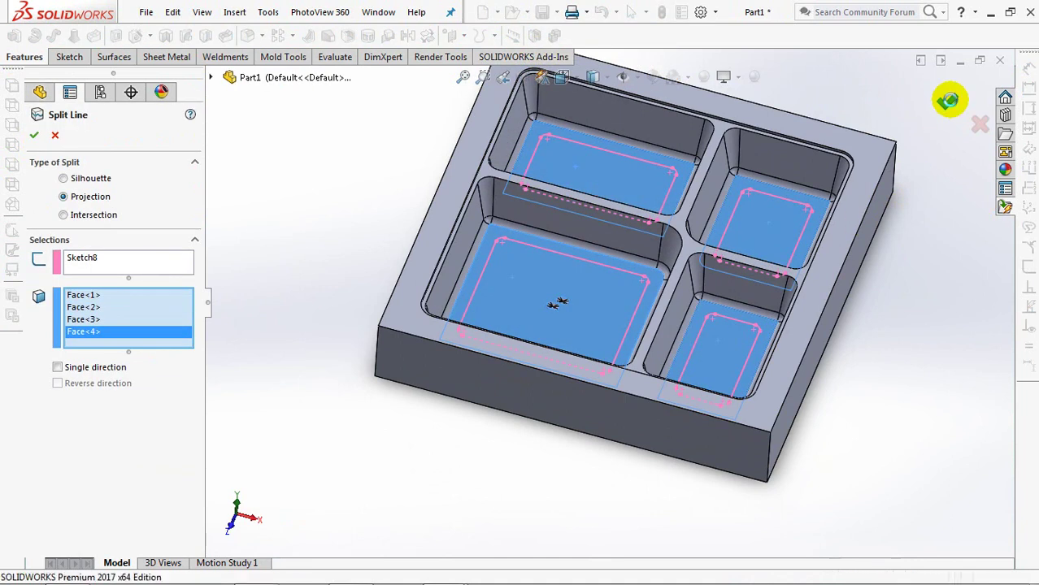
pyautogui.hotkey('ctrl', '7')
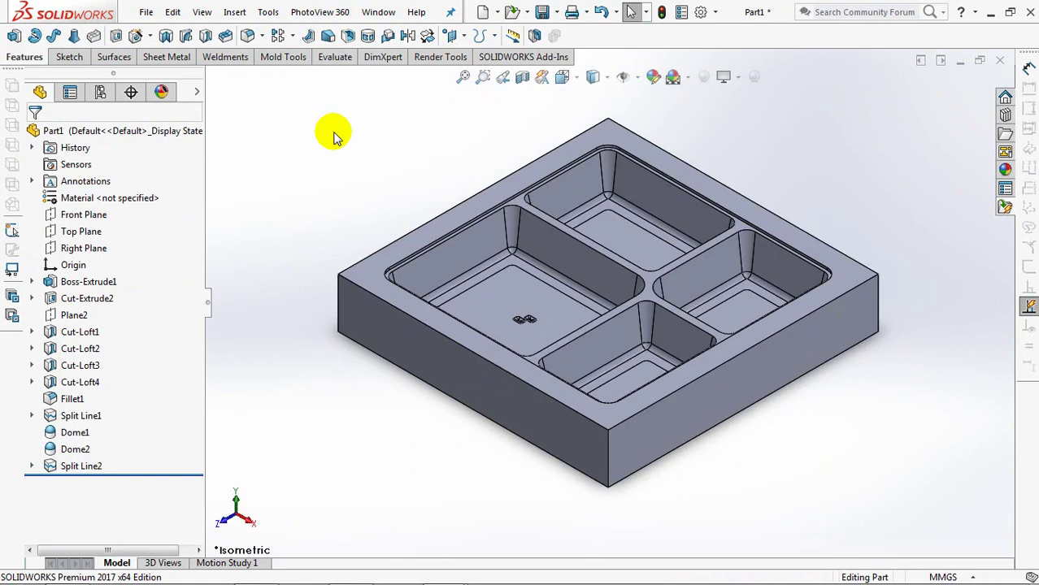
pyautogui.hotkey('ctrl', '5')
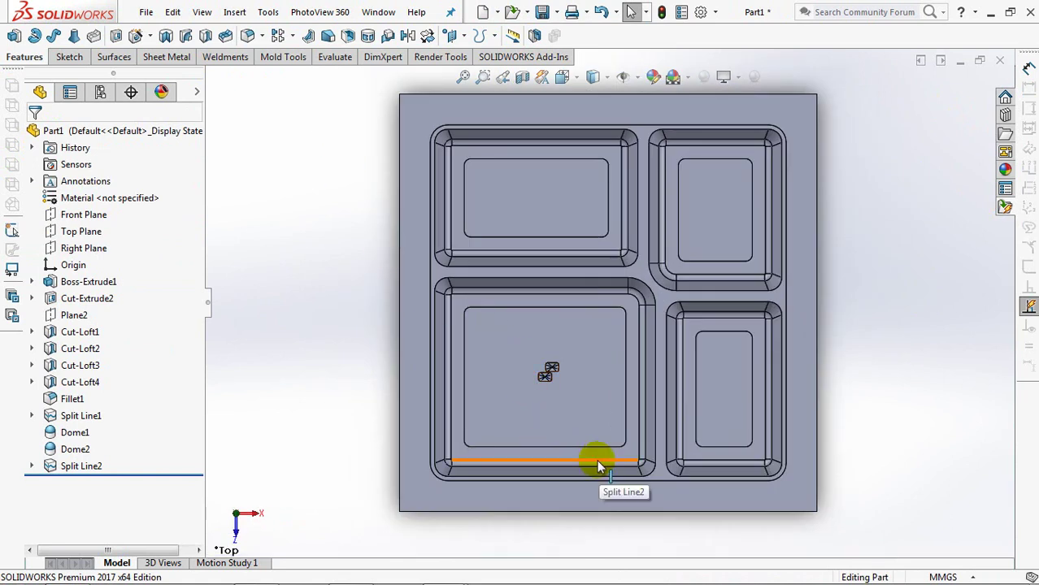
# Linearly pattern Dome1 along the floor's bottom and left edges at 6.5 × 9 mm spacing
pyautogui.scroll(-3, 597, 466)
pyautogui.scroll(-2, 590, 424)
pyautogui.scroll(1, 591, 412)
pyautogui.click(293, 36)
pyautogui.click(386, 49)
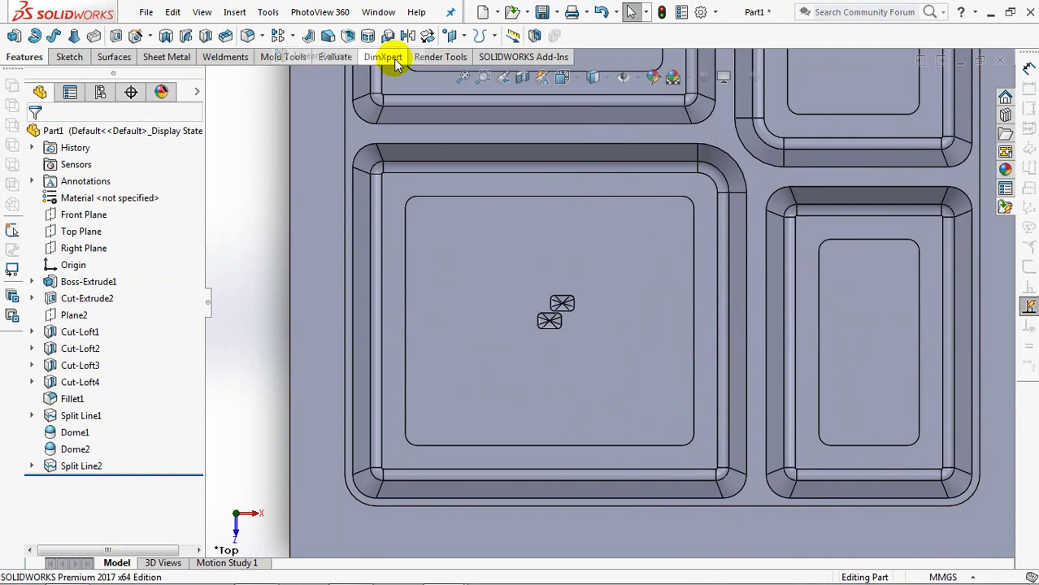
pyautogui.click(442, 447)
pyautogui.click(405, 418)
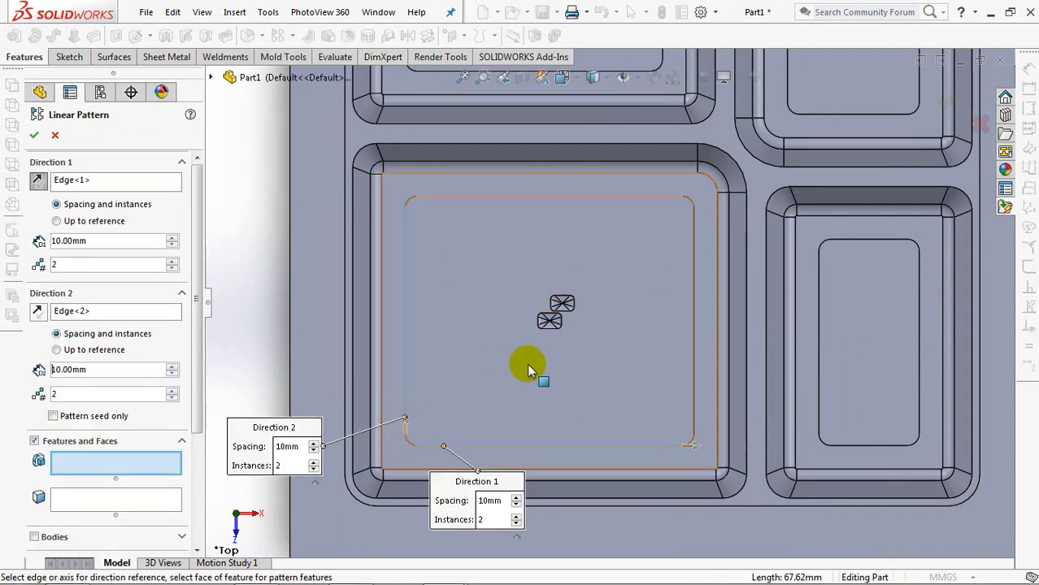
pyautogui.scroll(-3, 538, 327)
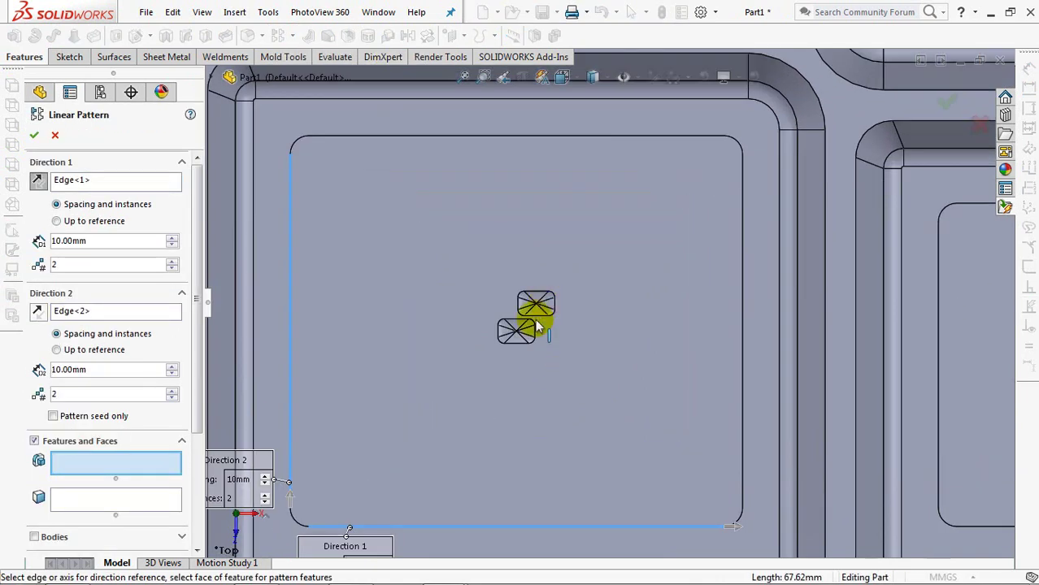
pyautogui.click(503, 341)
pyautogui.moveTo(503, 340)
pyautogui.keyDown('ctrl'); pyautogui.mouseDown(button='middle')
pyautogui.moveTo(509, 351)
pyautogui.moveTo(561, 281)
pyautogui.mouseUp(button='middle'); pyautogui.keyUp('ctrl')
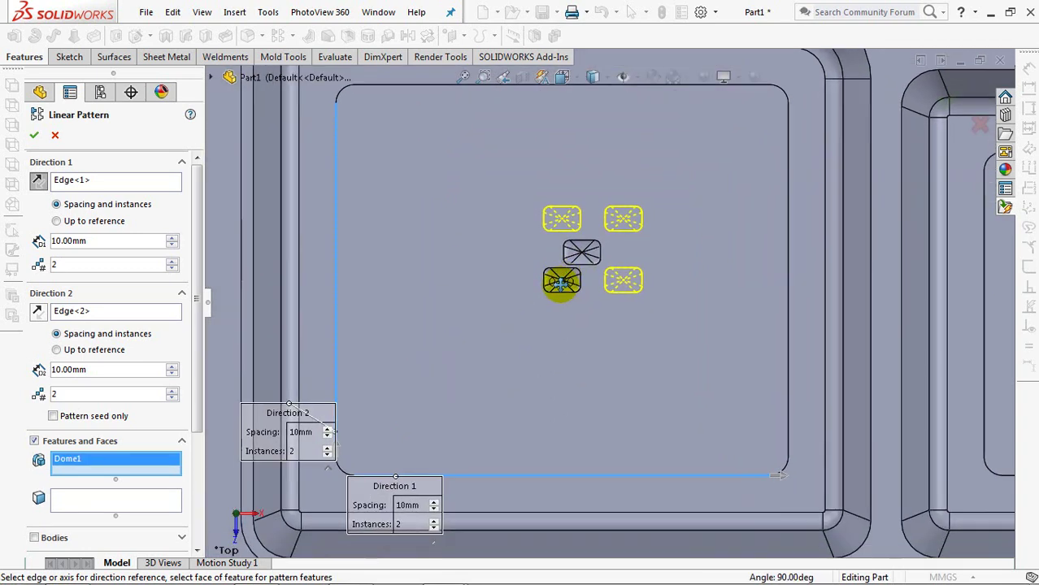
pyautogui.write('6.5')
pyautogui.press('Tab')
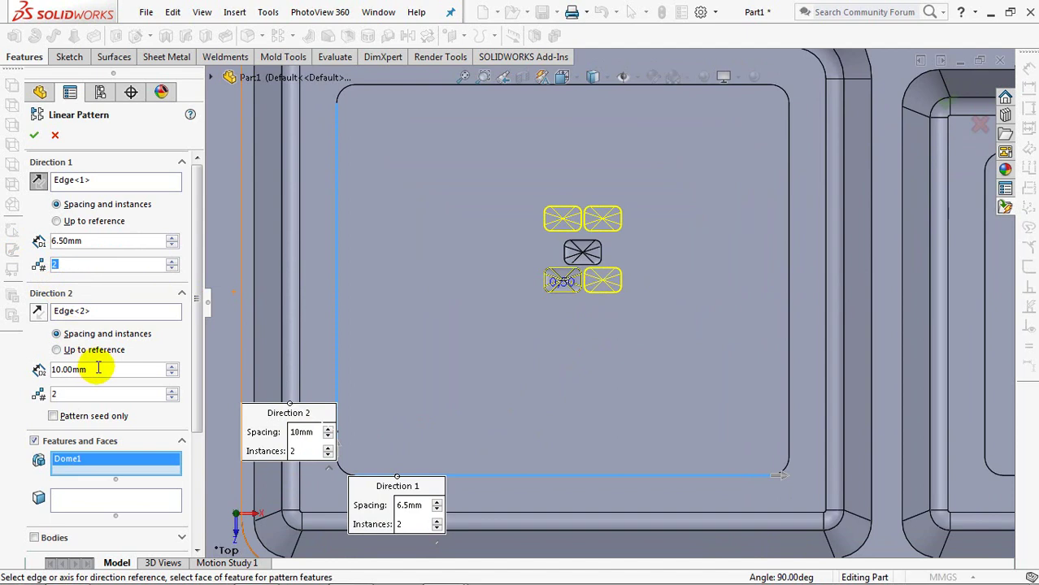
pyautogui.write('9')
pyautogui.press('Tab')
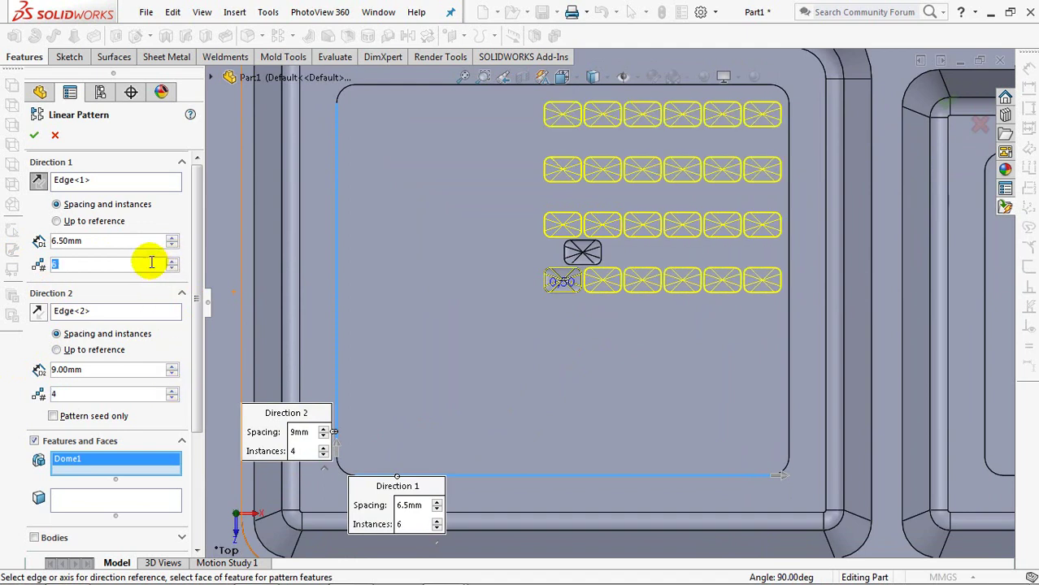
pyautogui.click(34, 135)
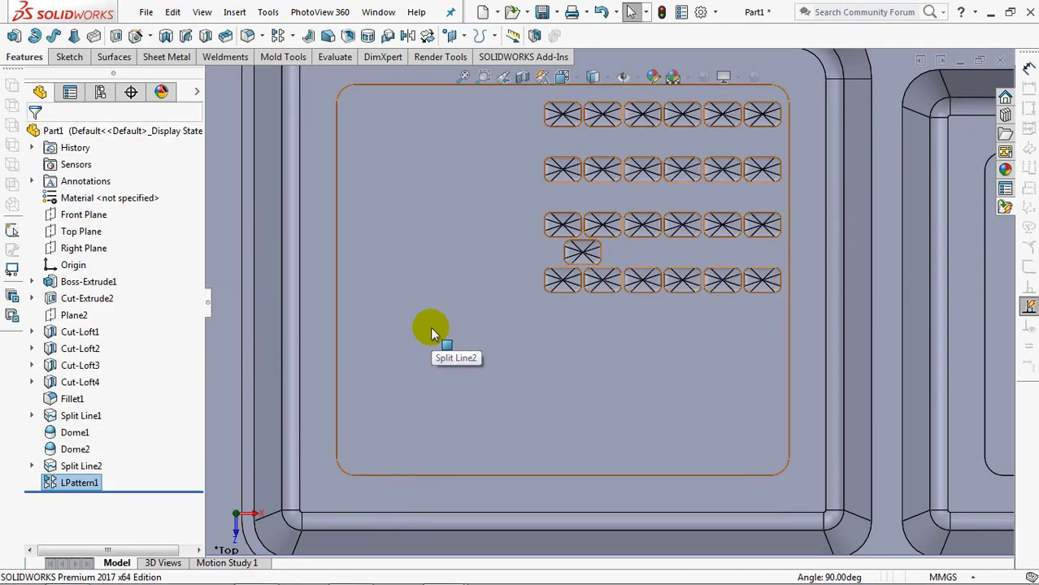
# Pattern Dome2 along the same edges, reducing the counts to 5 × 3
pyautogui.click(293, 36)
pyautogui.click(313, 56)
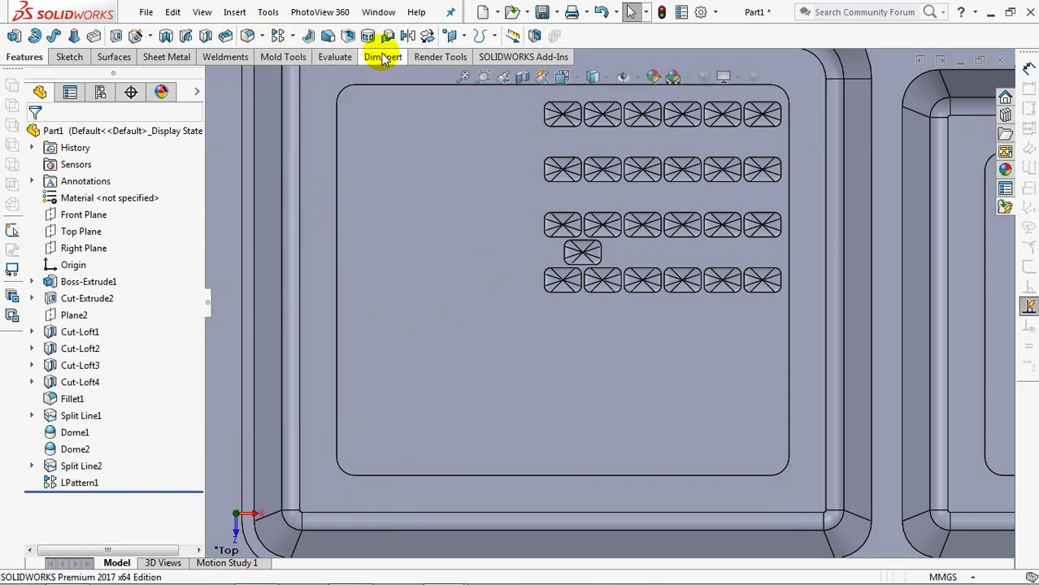
pyautogui.click(378, 474)
pyautogui.click(338, 441)
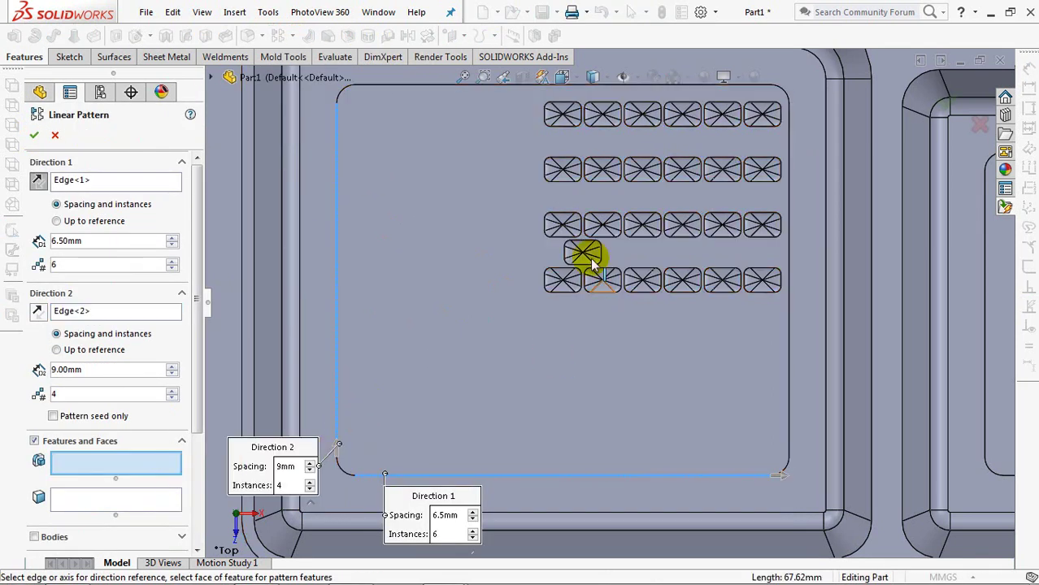
pyautogui.click(583, 259)
pyautogui.click(172, 269)
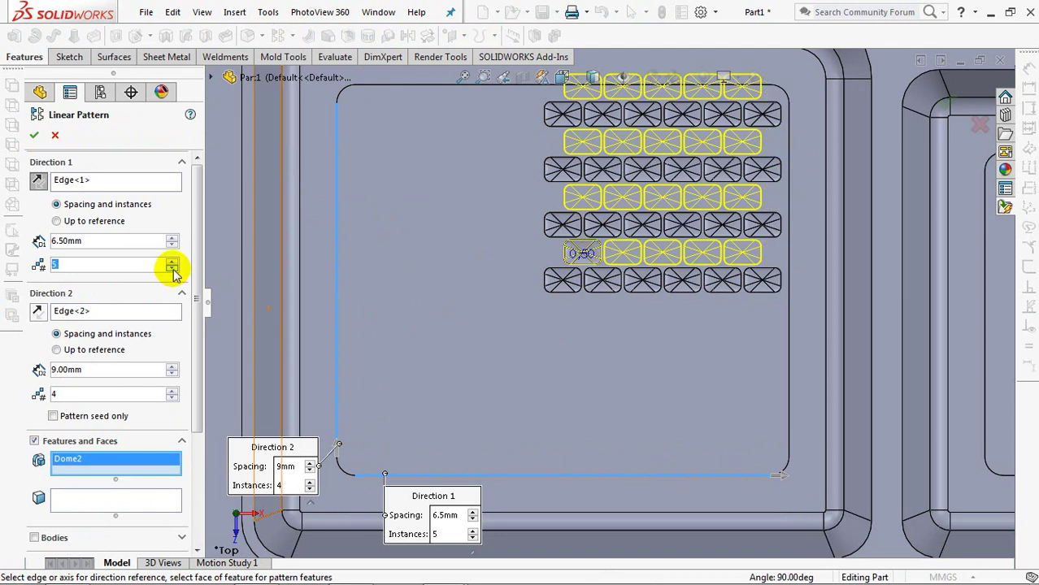
pyautogui.click(172, 398)
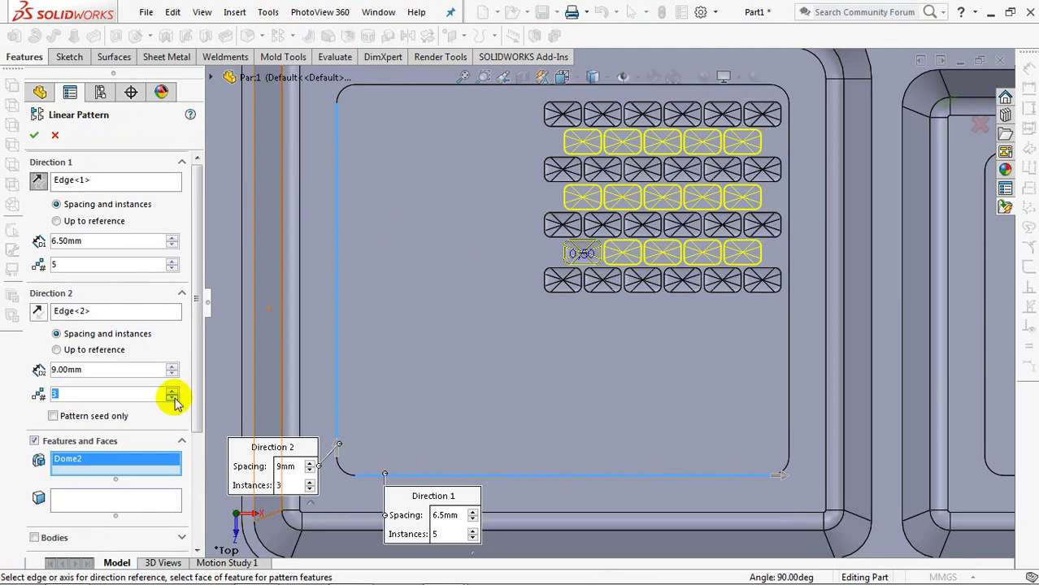
pyautogui.click(35, 137)
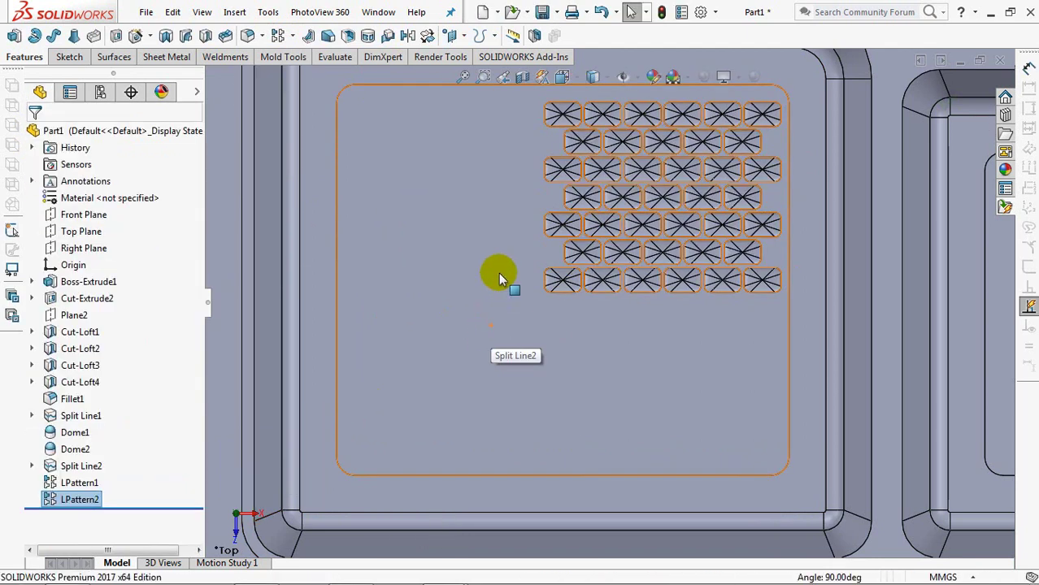
pyautogui.scroll(3, 479, 293)
# Create Plane3 from the tray's front face through the left edge's midpoint
pyautogui.moveTo(487, 404); pyautogui.dragTo(475, 329, button='middle')
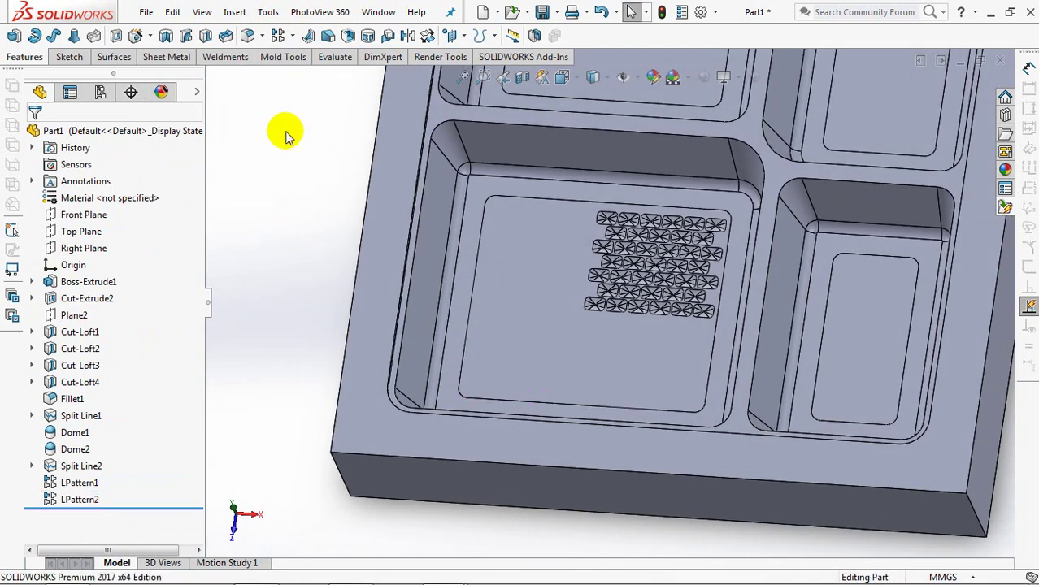
pyautogui.click(460, 35)
pyautogui.click(472, 61)
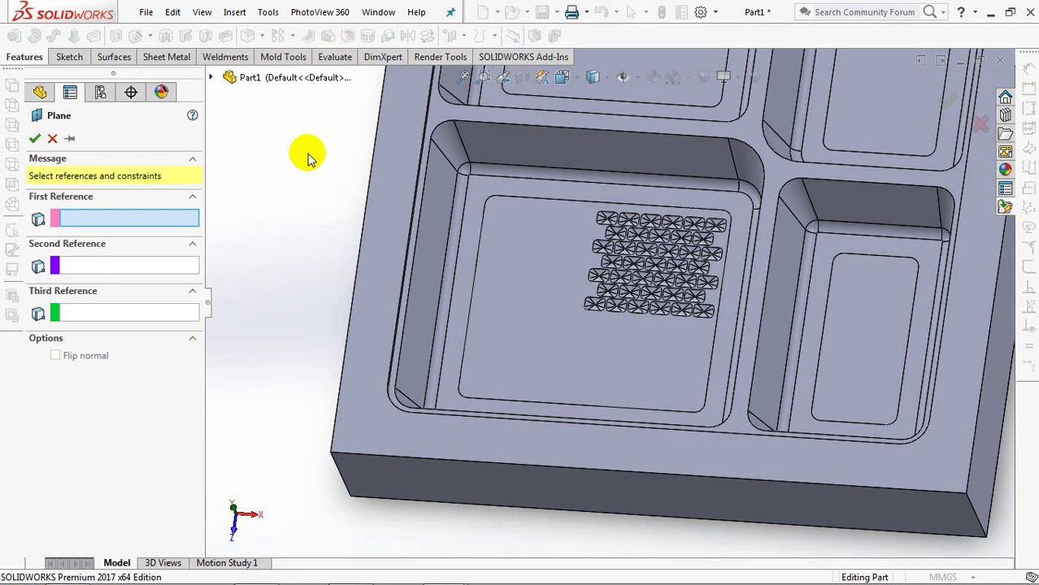
pyautogui.click(426, 482)
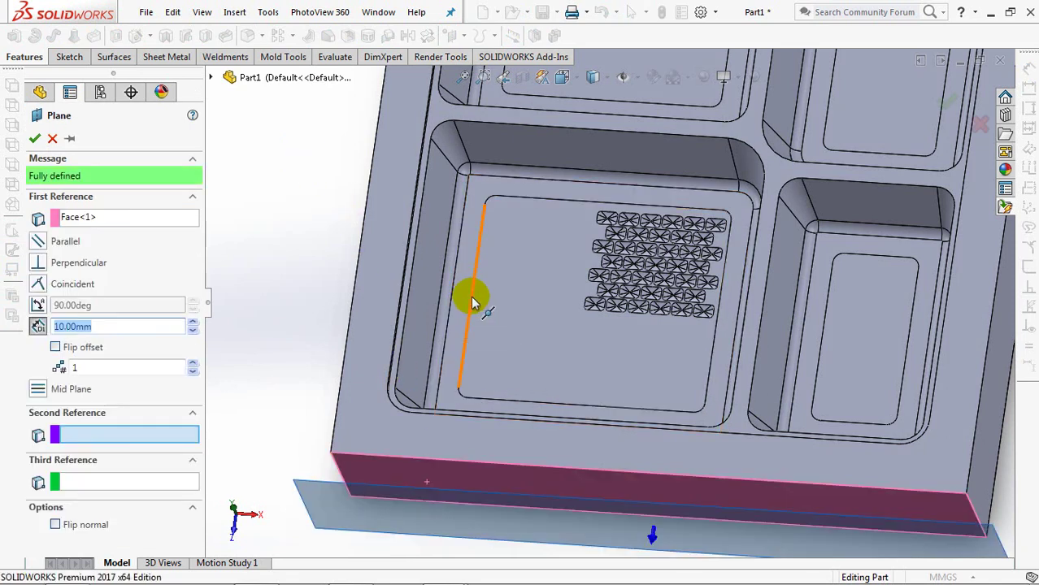
pyautogui.click(472, 298)
pyautogui.click(36, 139)
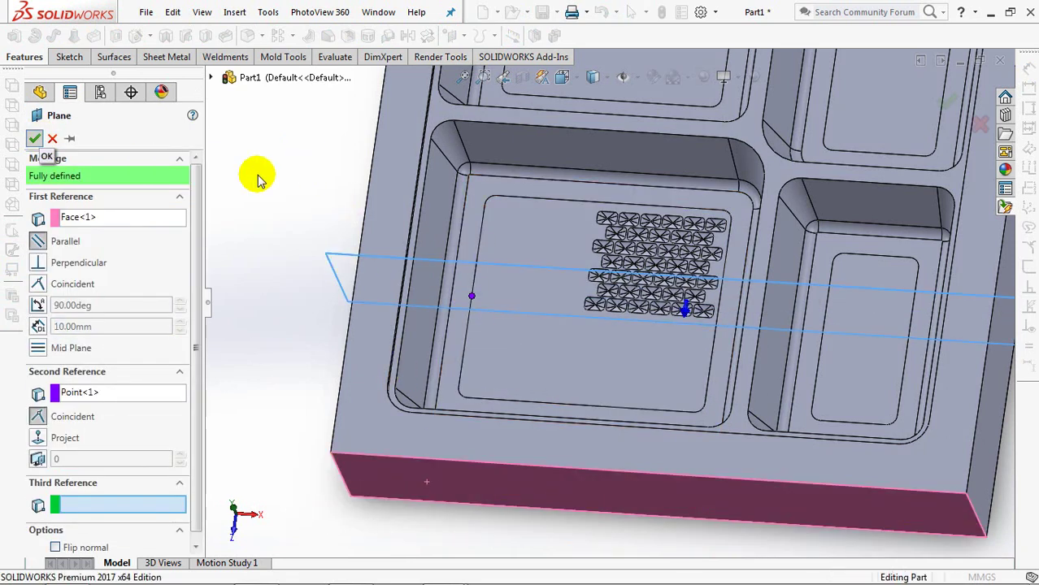
# Create Plane4 from the tray's right side face through the bottom edge's midpoint
pyautogui.click(460, 36)
pyautogui.click(476, 55)
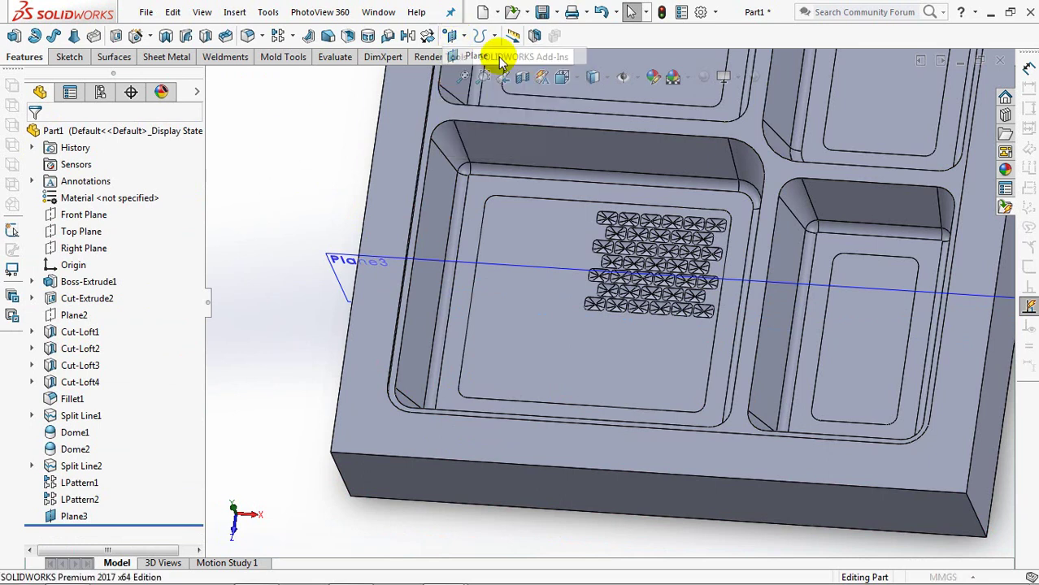
pyautogui.click(984, 474)
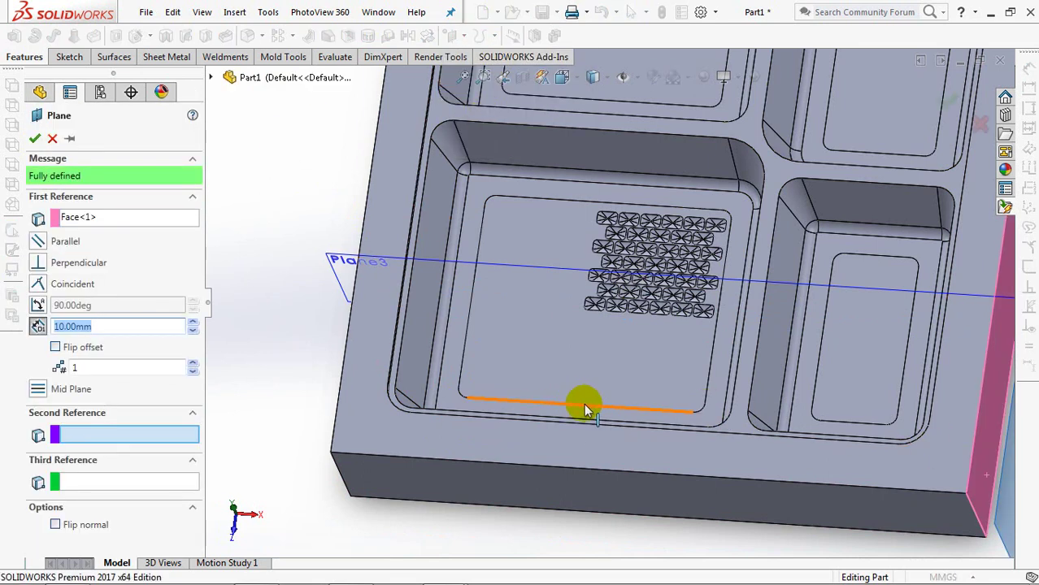
pyautogui.click(580, 405)
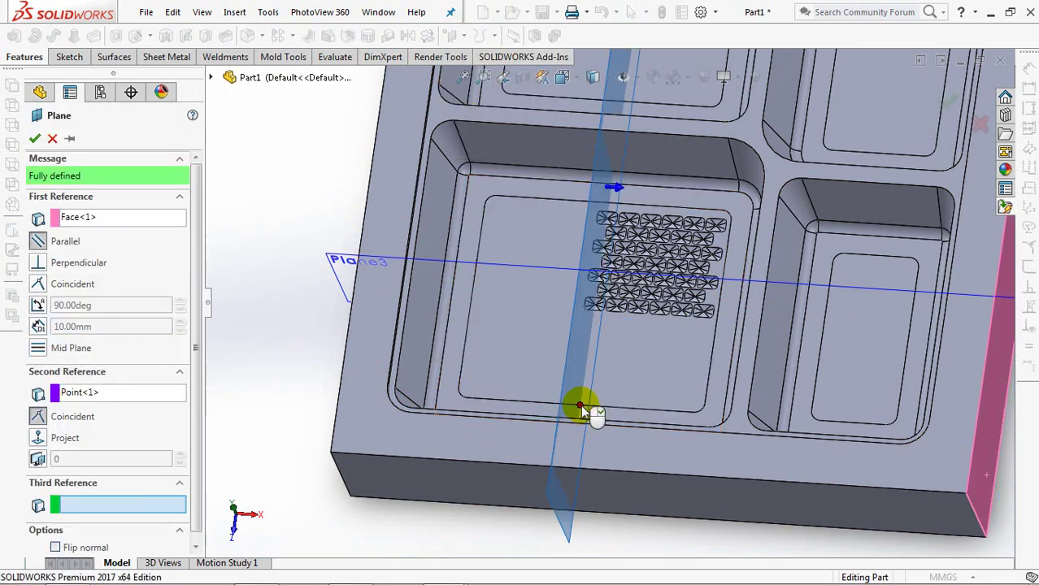
pyautogui.click(32, 139)
pyautogui.moveTo(231, 166)
pyautogui.mouseDown(button='middle')
pyautogui.moveTo(242, 187)
pyautogui.moveTo(231, 179)
pyautogui.mouseUp(button='middle')
# Mirror LPattern1 and LPattern2 across Plane4 as Mirror1
pyautogui.click(408, 35)
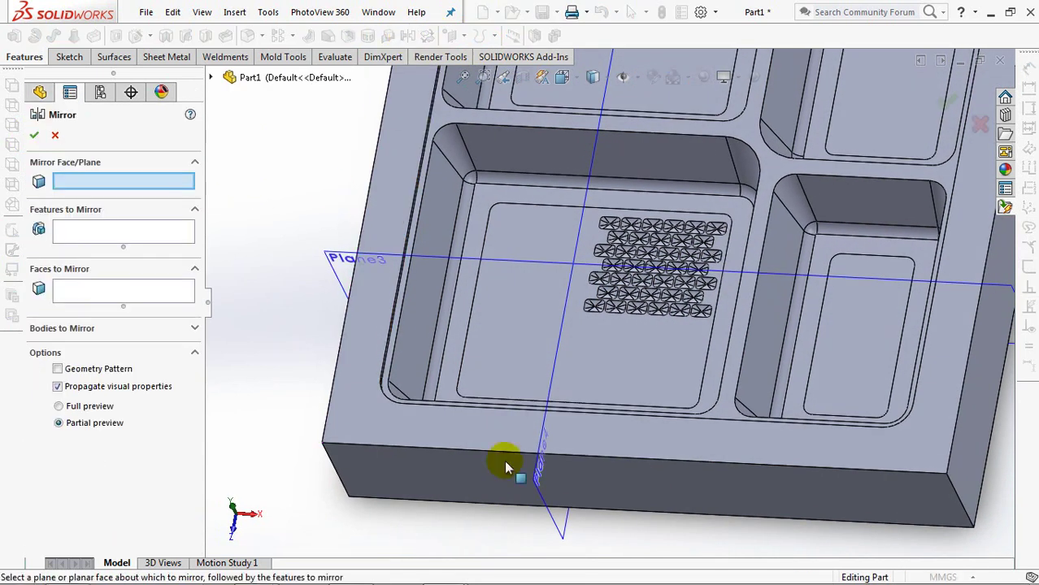
pyautogui.click(557, 527)
pyautogui.scroll(-3, 631, 317)
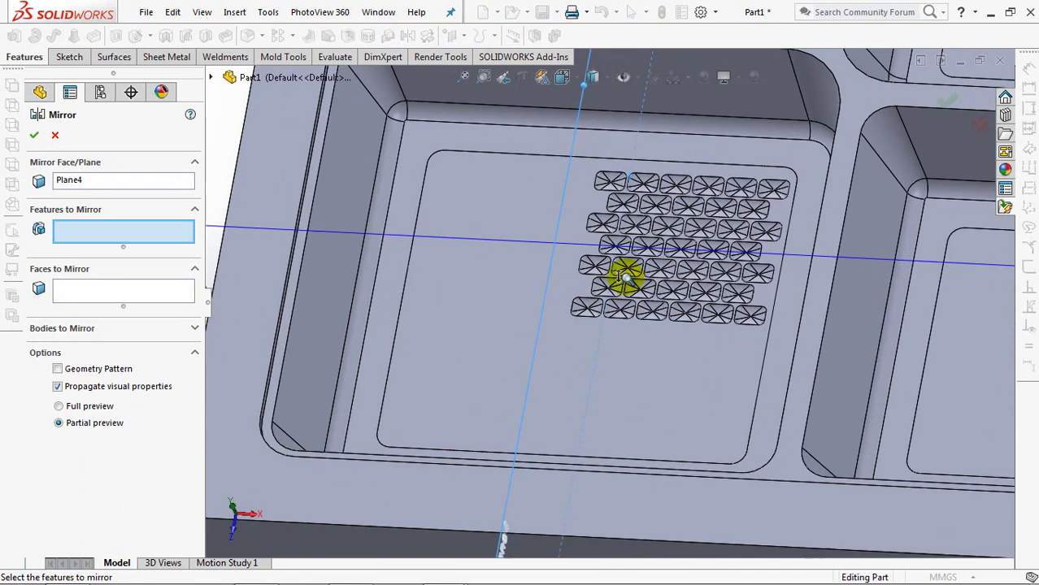
pyautogui.scroll(-2, 625, 277)
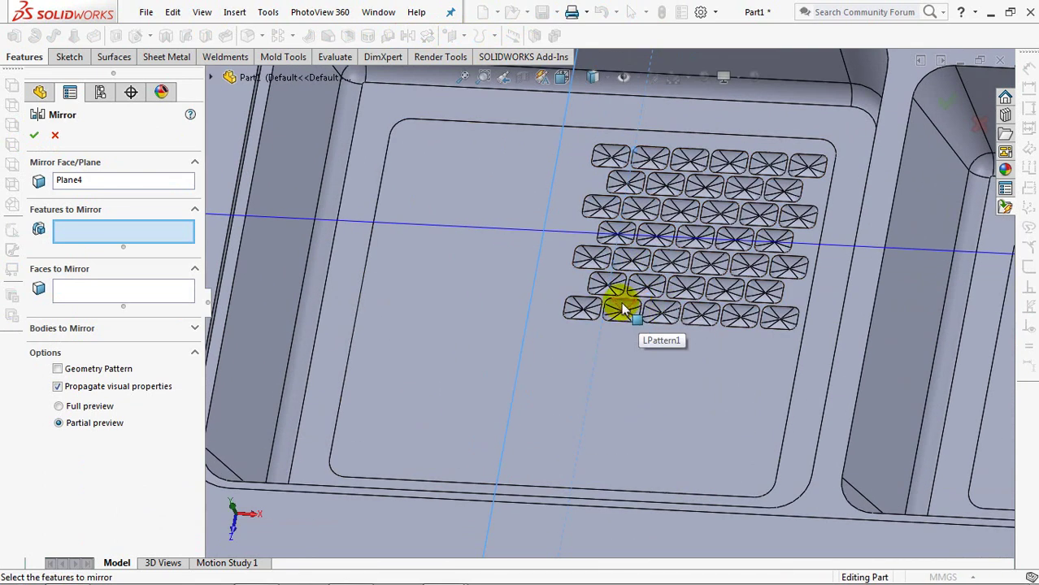
pyautogui.click(623, 309)
pyautogui.click(650, 284)
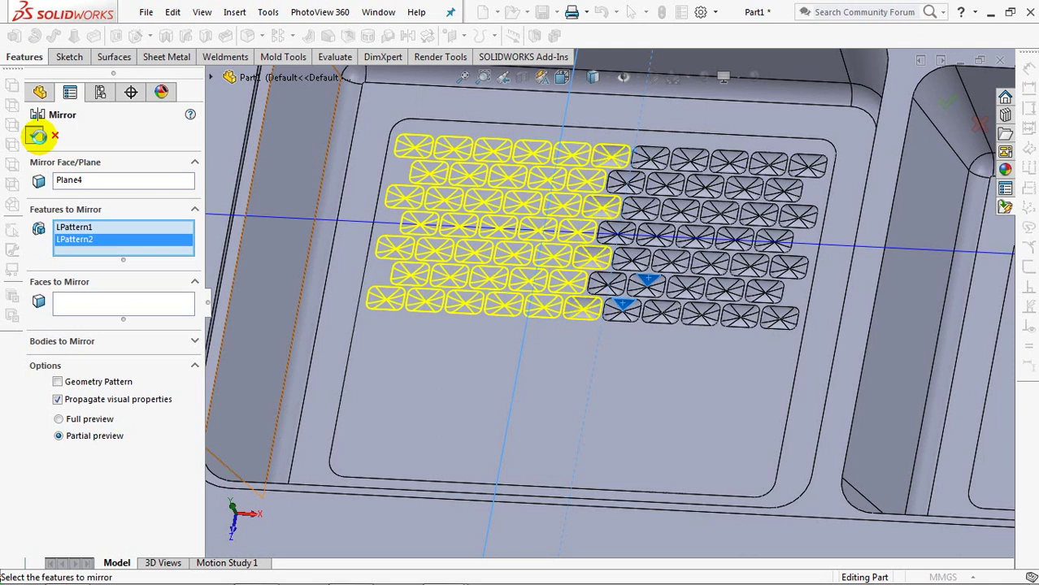
pyautogui.click(37, 136)
pyautogui.scroll(3, 452, 220)
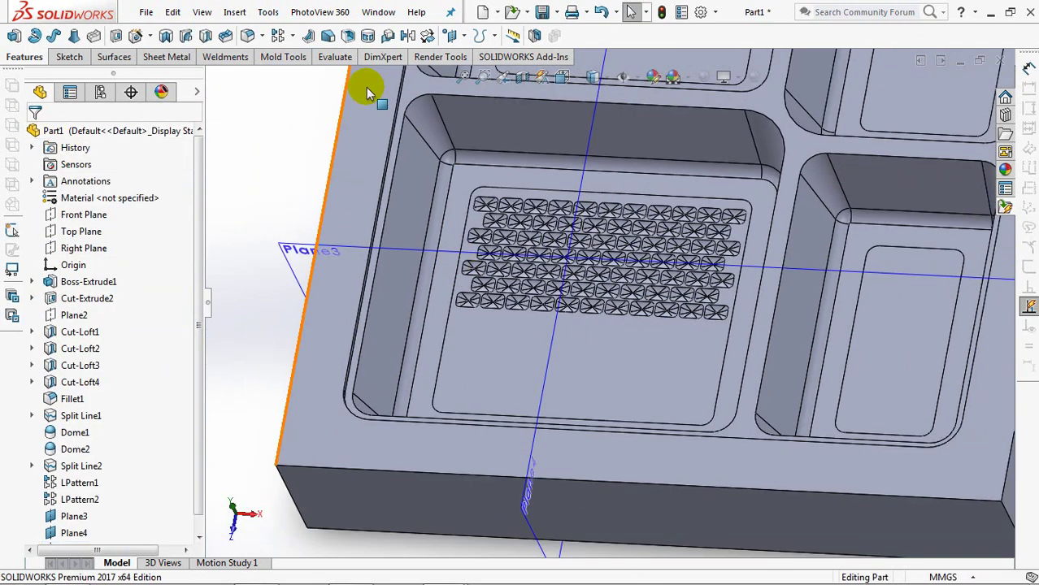
# Mirror Mirror1 across Plane3 to fill the rest of the floor
pyautogui.click(405, 35)
pyautogui.click(291, 247)
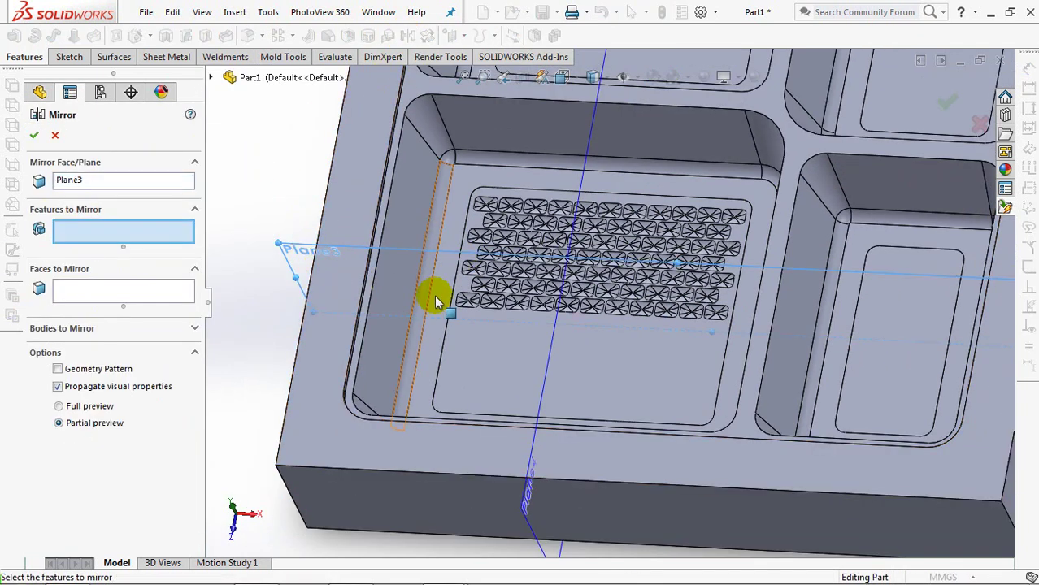
pyautogui.scroll(-1, 462, 294)
pyautogui.scroll(-1, 461, 294)
pyautogui.scroll(-1, 464, 299)
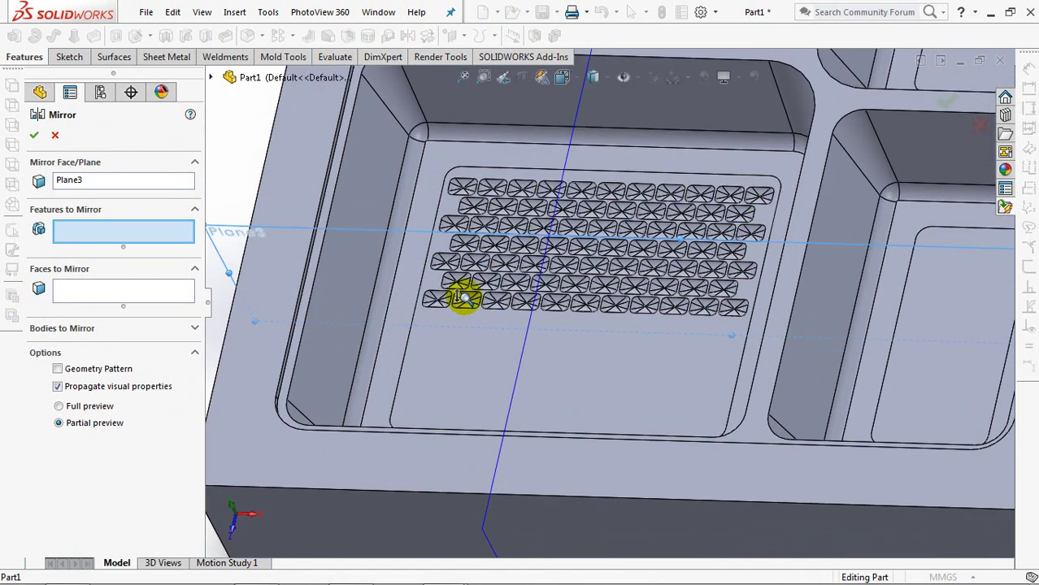
pyautogui.scroll(-1, 462, 298)
pyautogui.click(420, 299)
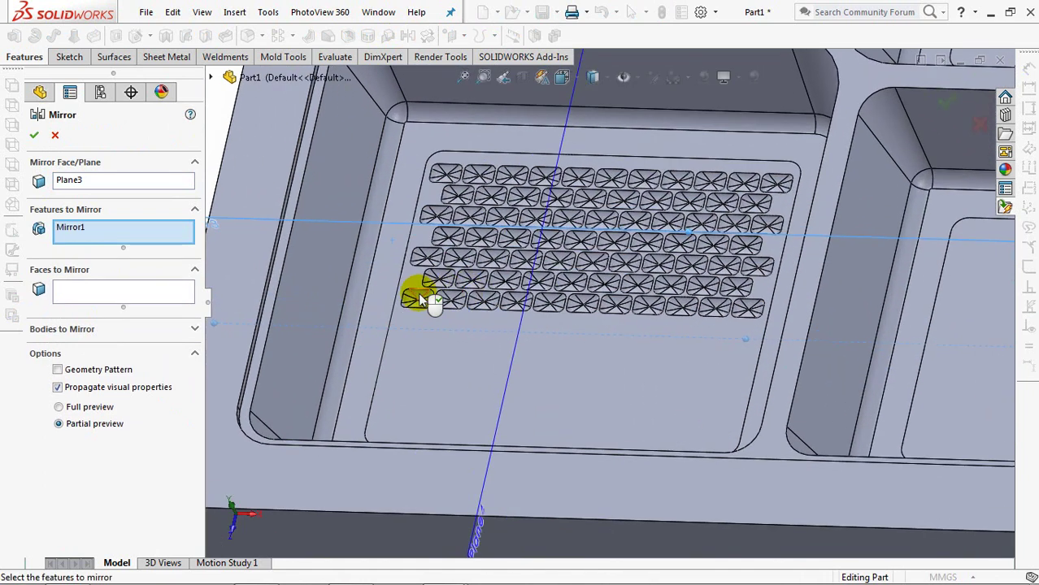
pyautogui.scroll(2, 439, 299)
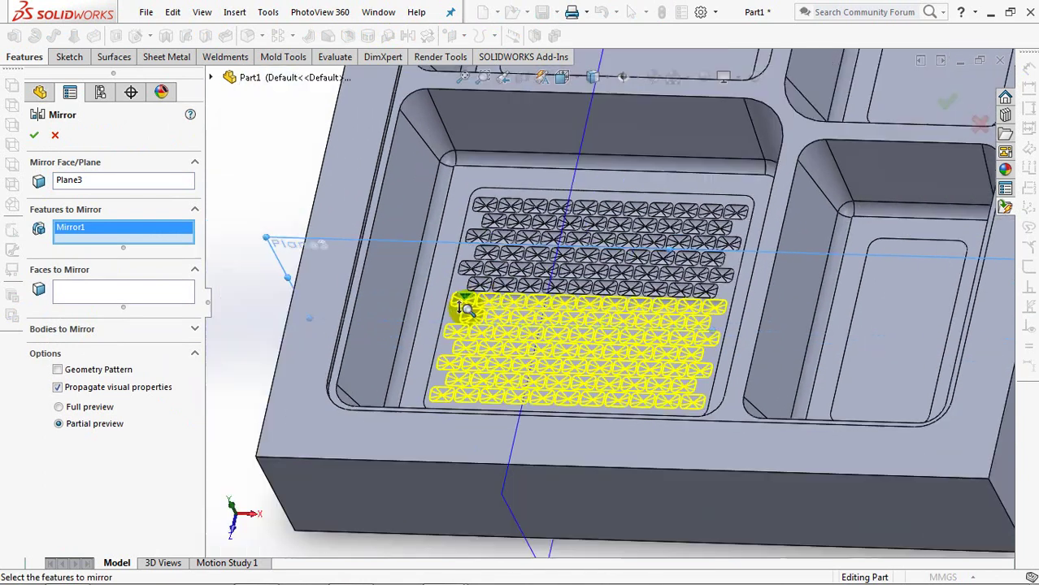
pyautogui.click(36, 136)
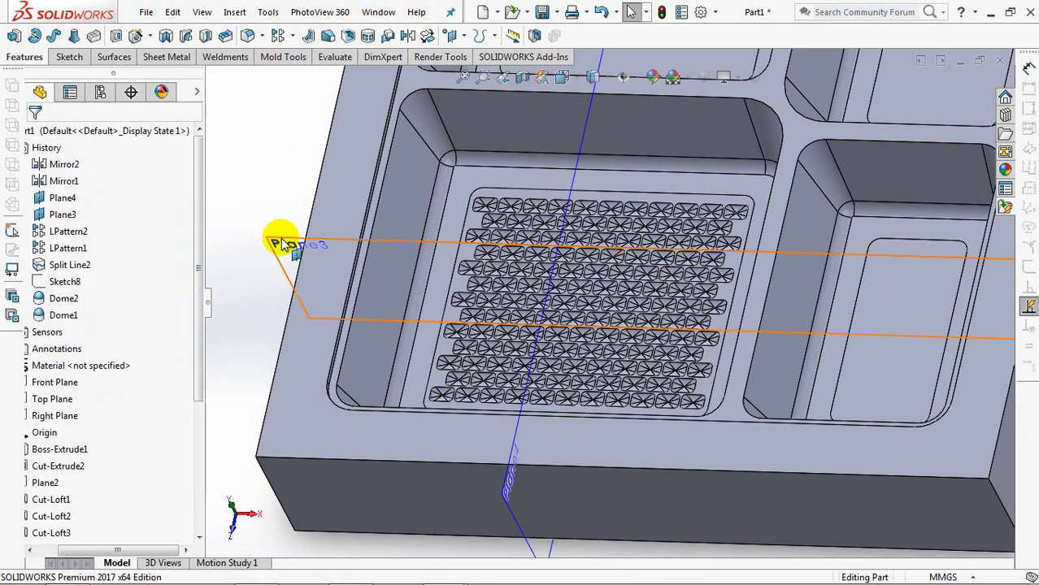
# Hide Plane3 and Plane4 from the model
pyautogui.click(283, 243)
pyautogui.click(372, 193)
pyautogui.click(504, 500)
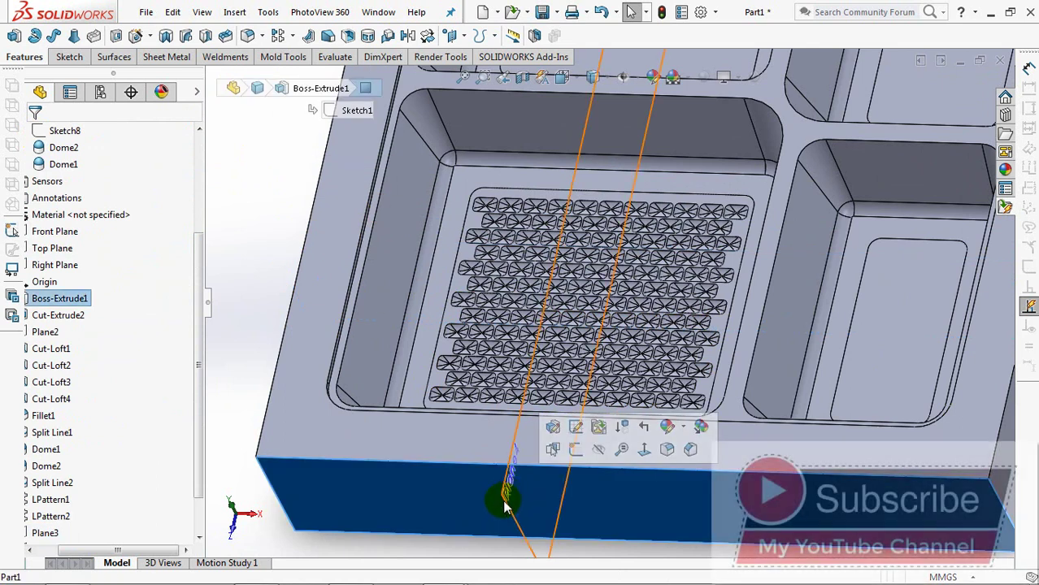
pyautogui.keyDown('ctrl'); pyautogui.moveTo(503, 503); pyautogui.dragTo(501, 495); pyautogui.keyUp('ctrl')
pyautogui.click(530, 553)
pyautogui.click(609, 496)
# Inspect the patterned compartment in top and isometric views
pyautogui.hotkey('ctrl', '5')
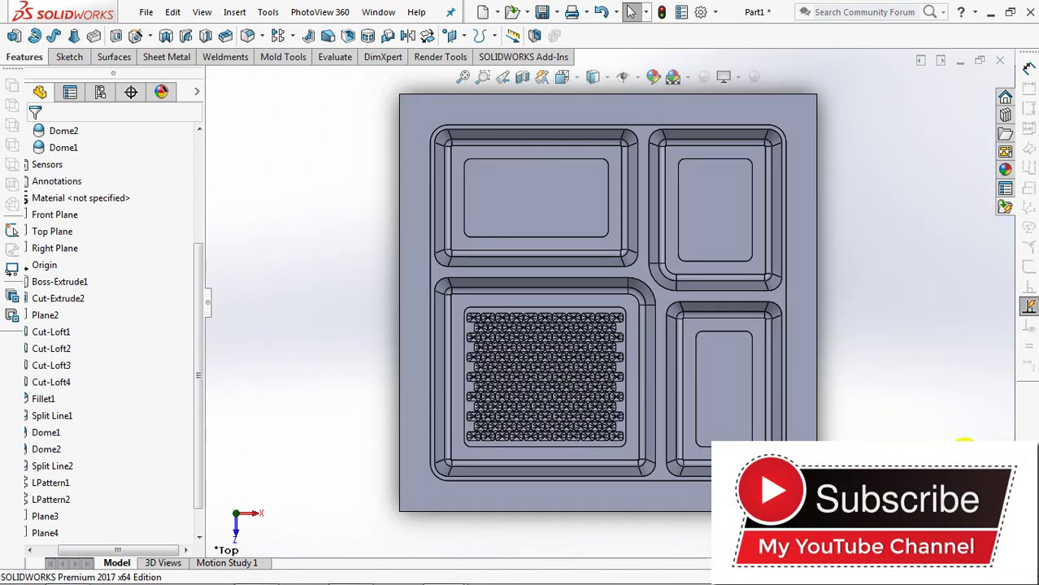
pyautogui.hotkey('ctrl', '7')
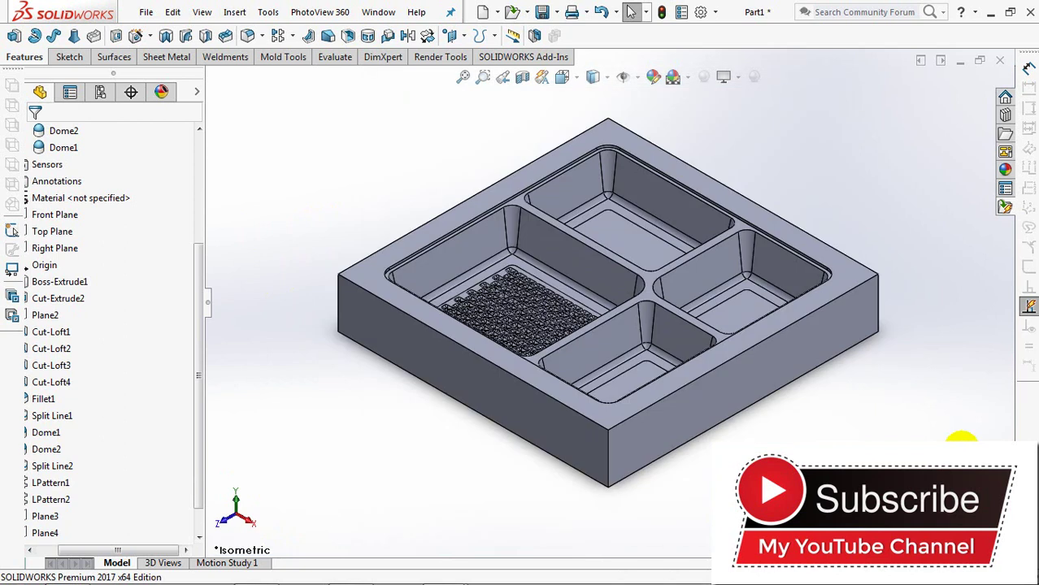
pyautogui.hotkey('ctrl', '5')
pyautogui.scroll(-5, 869, 390)
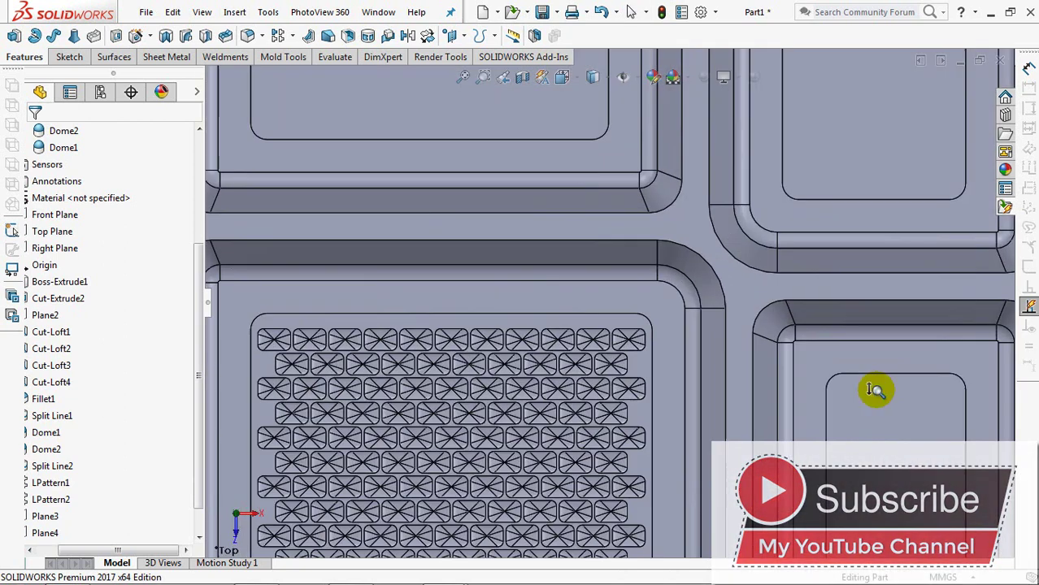
pyautogui.scroll(2, 906, 348)
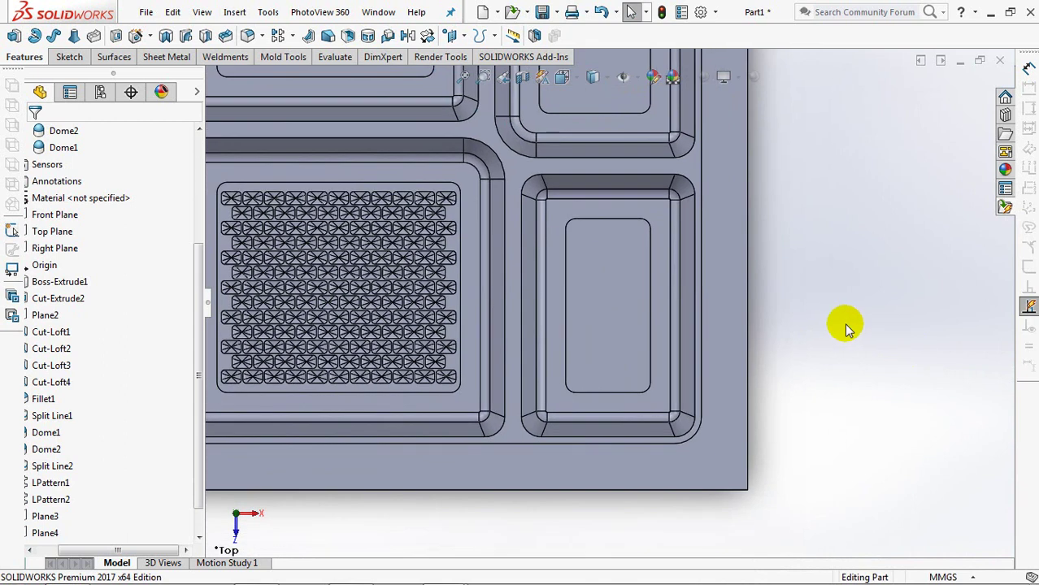
pyautogui.scroll(2, 846, 325)
pyautogui.scroll(1, 929, 332)
# Expand Split Line1 in the feature tree and copy Sketch7
pyautogui.moveTo(200, 438); pyautogui.dragTo(181, 492)
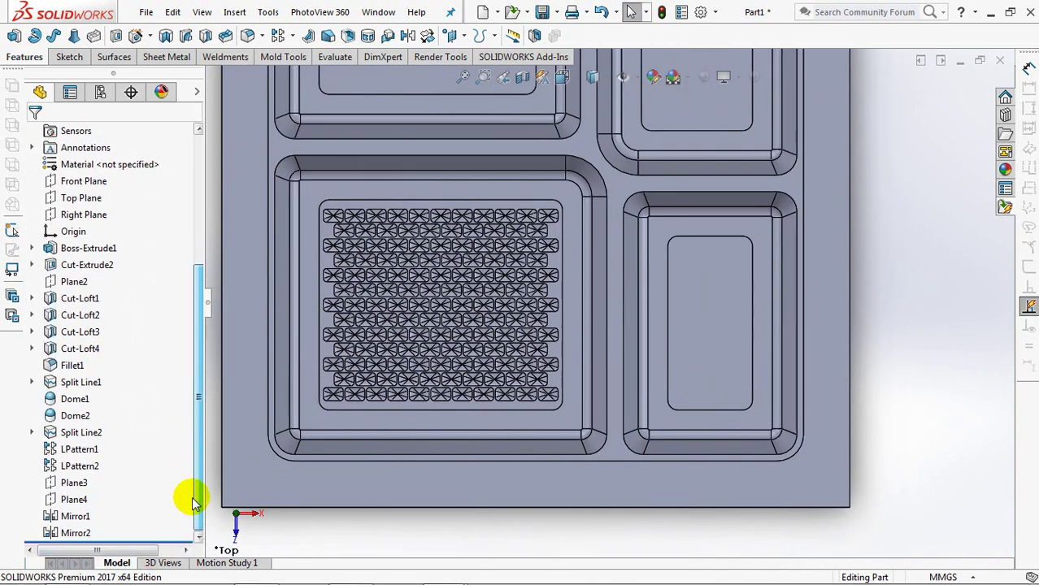
pyautogui.click(32, 432)
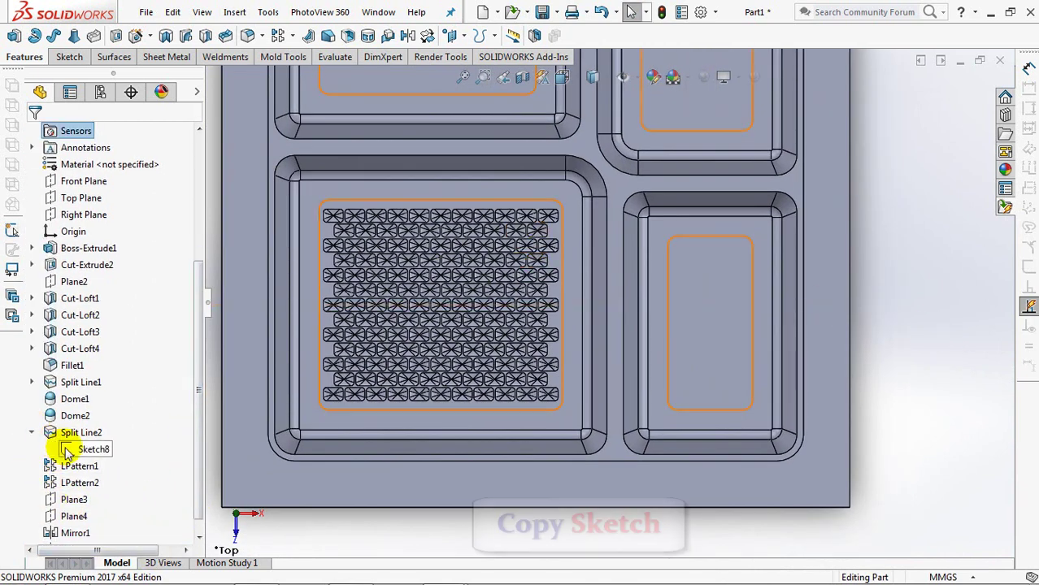
pyautogui.click(33, 432)
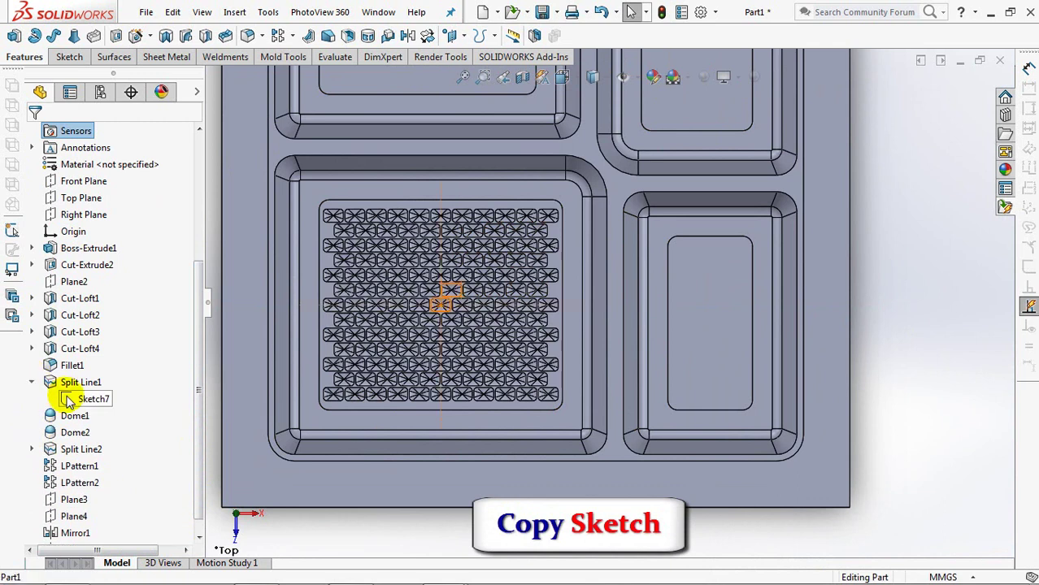
pyautogui.click(68, 401)
pyautogui.click(173, 12)
pyautogui.click(204, 144)
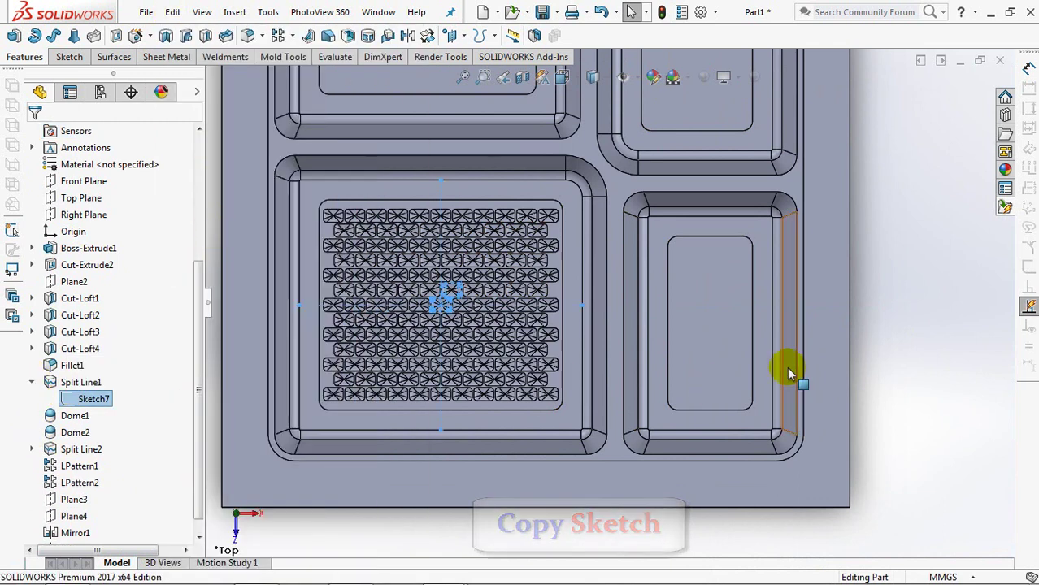
# Paste Sketch7 onto the lower-right compartment's raised face as Sketch9
pyautogui.click(707, 299)
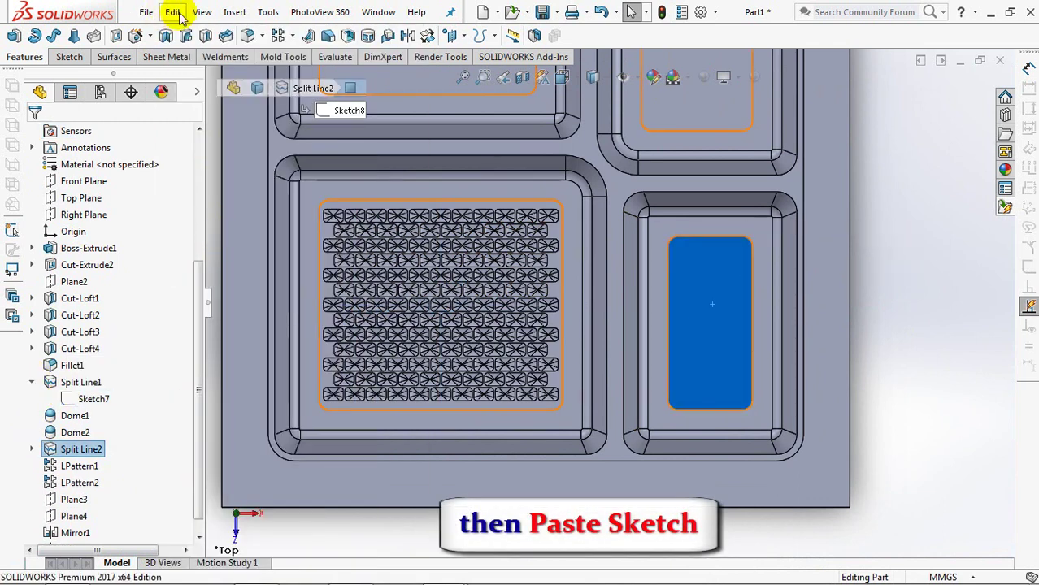
pyautogui.click(173, 11)
pyautogui.click(230, 167)
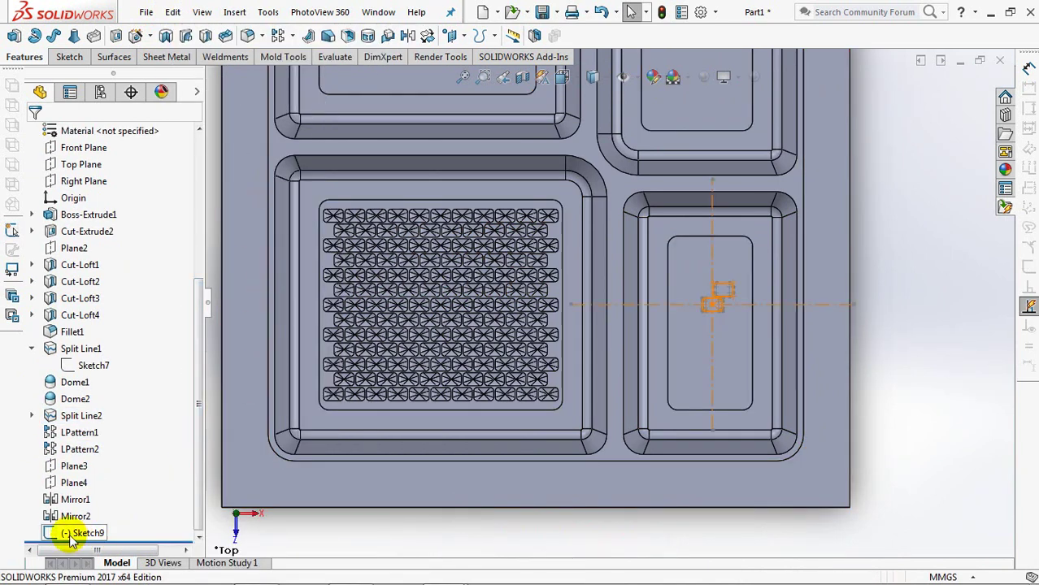
pyautogui.rightClick(68, 543)
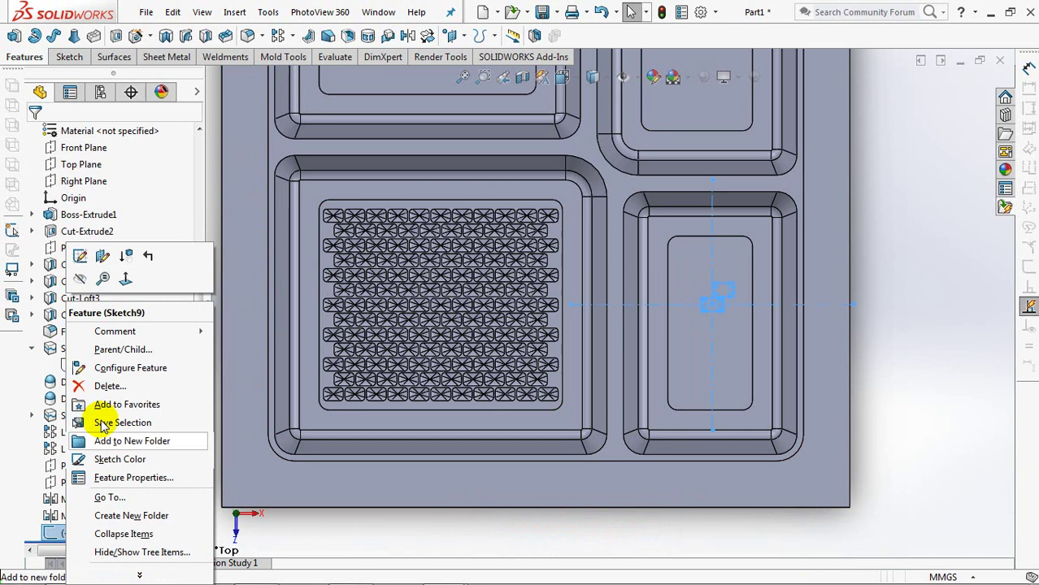
# Edit Sketch9 and make the horizontal centerline's left end Midpoint to the outline's left edge
pyautogui.click(76, 257)
pyautogui.scroll(-3, 697, 276)
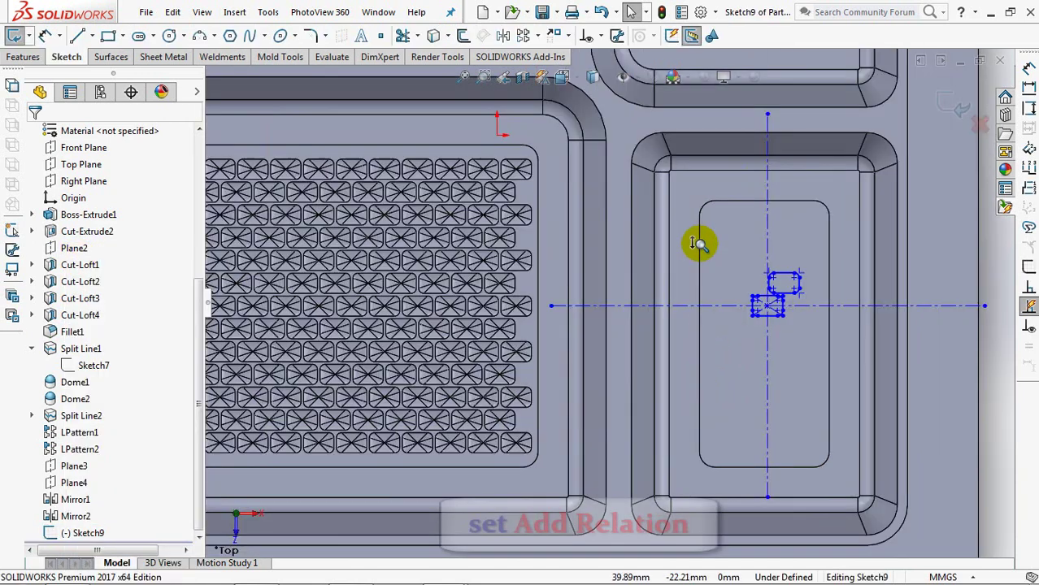
pyautogui.click(600, 42)
pyautogui.click(679, 74)
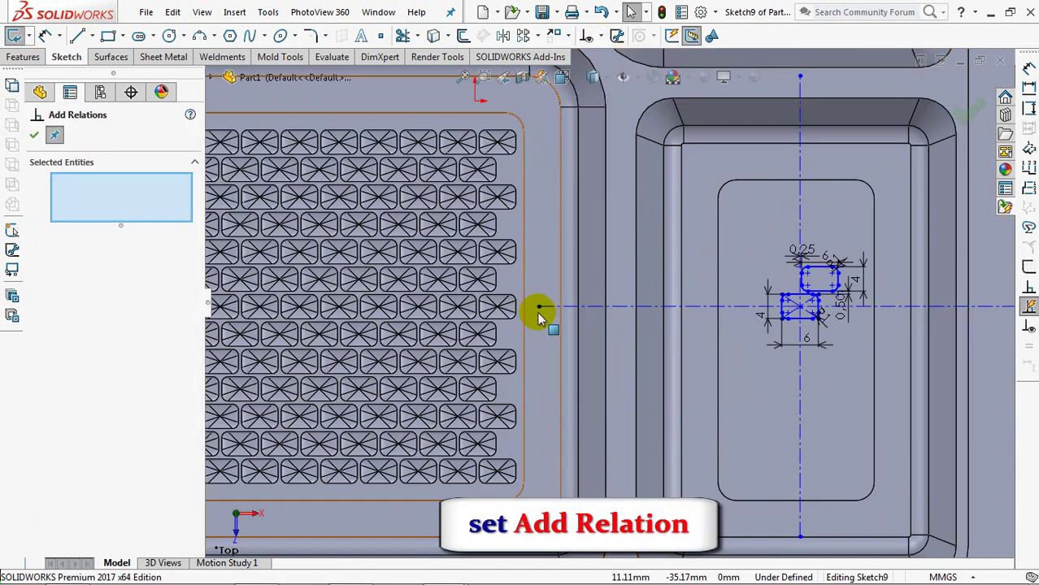
pyautogui.click(538, 307)
pyautogui.click(719, 353)
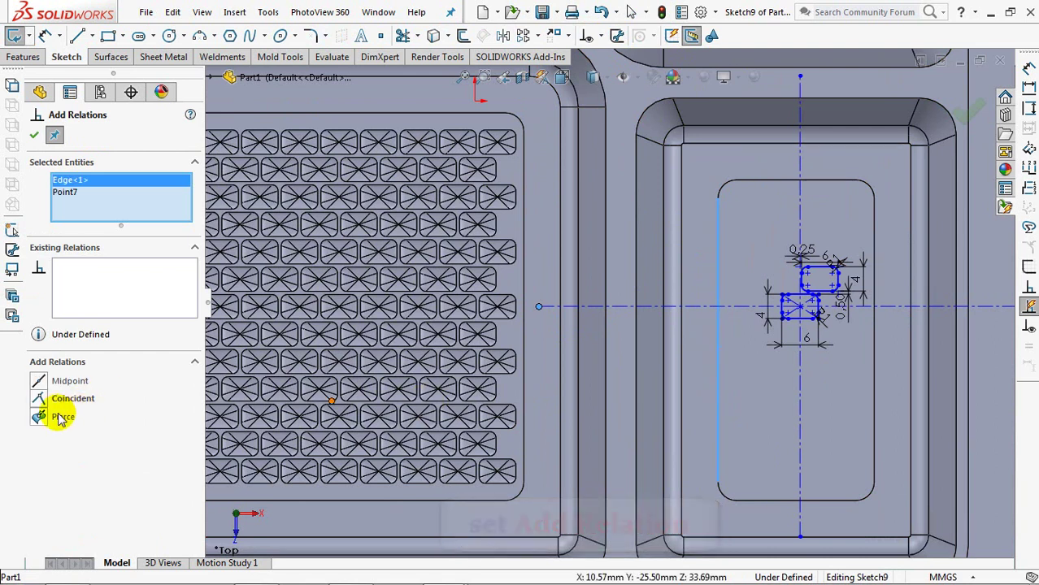
pyautogui.click(38, 383)
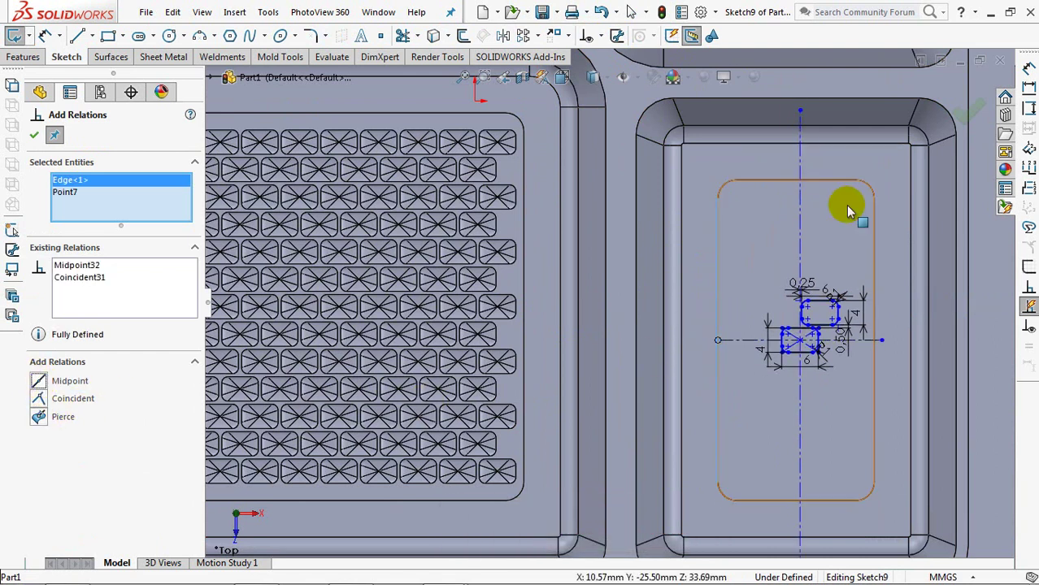
# Tie the vertical centerline's top and bottom ends to the top and bottom edge midpoints
pyautogui.click(810, 126)
pyautogui.click(823, 180)
pyautogui.click(38, 384)
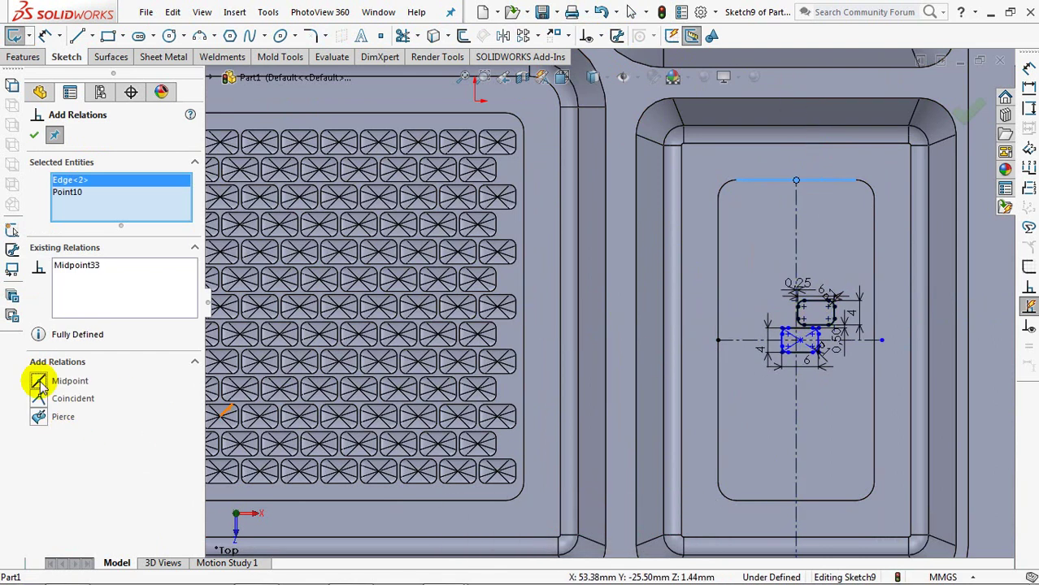
pyautogui.click(38, 400)
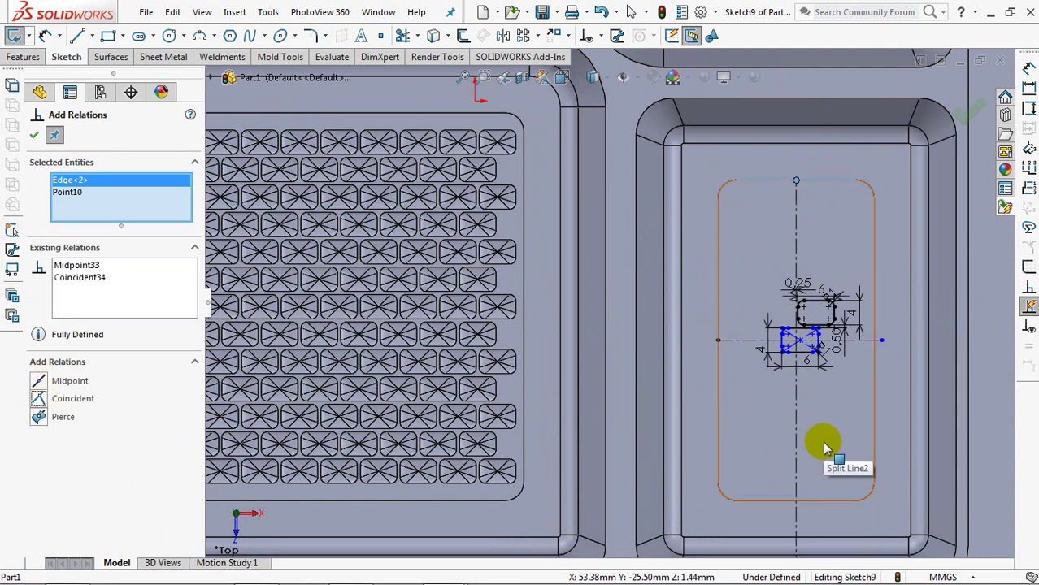
pyautogui.keyDown('ctrl'); pyautogui.moveTo(808, 404); pyautogui.dragTo(792, 298, button='middle'); pyautogui.keyUp('ctrl')
pyautogui.click(780, 395)
pyautogui.click(801, 395)
pyautogui.click(56, 385)
pyautogui.click(34, 140)
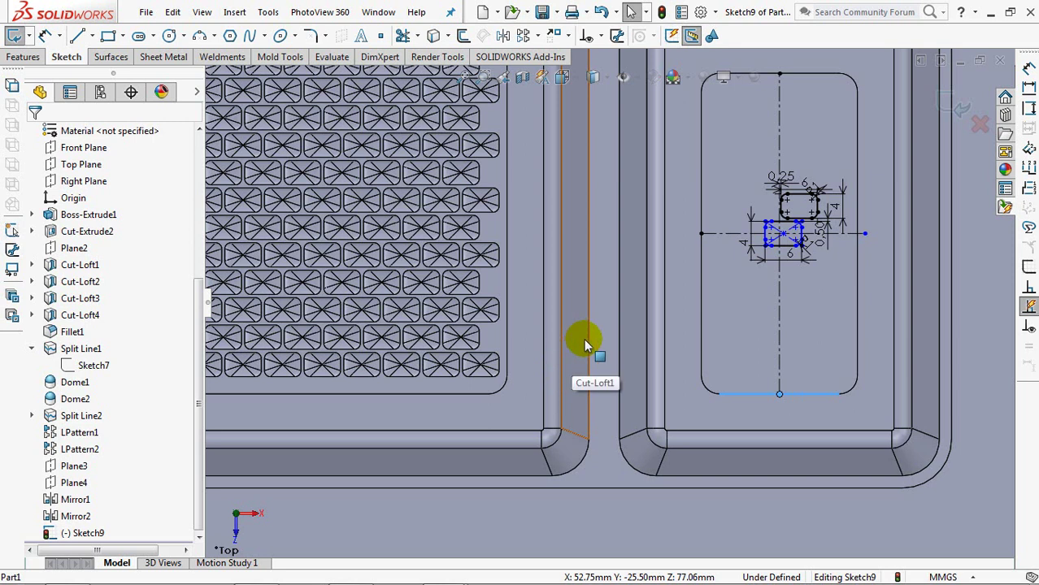
# Tie the horizontal centerline's right end to the right edge midpoint, fully defining Sketch9
pyautogui.scroll(2, 585, 344)
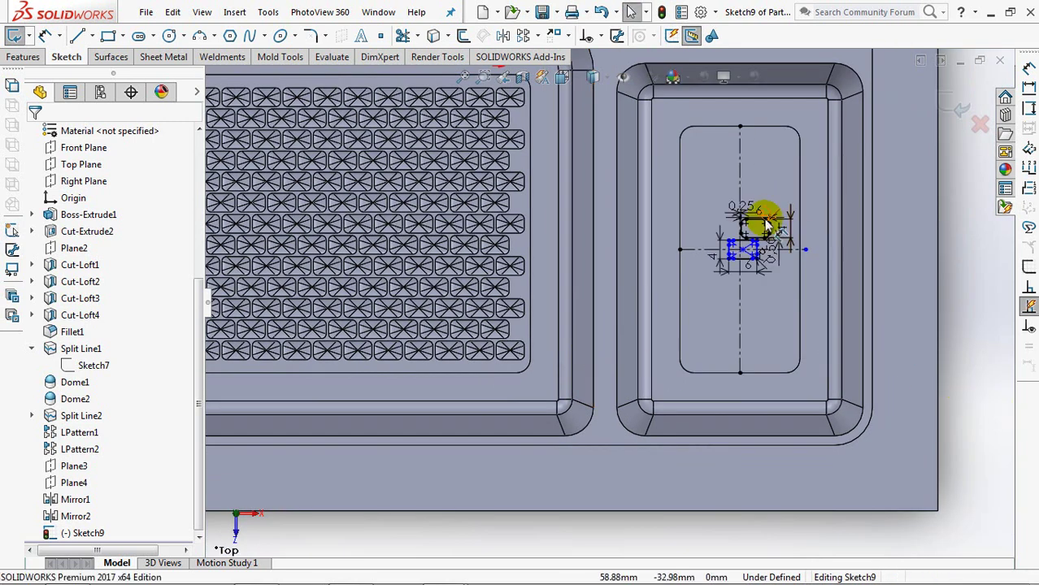
pyautogui.scroll(-2, 753, 204)
pyautogui.click(600, 36)
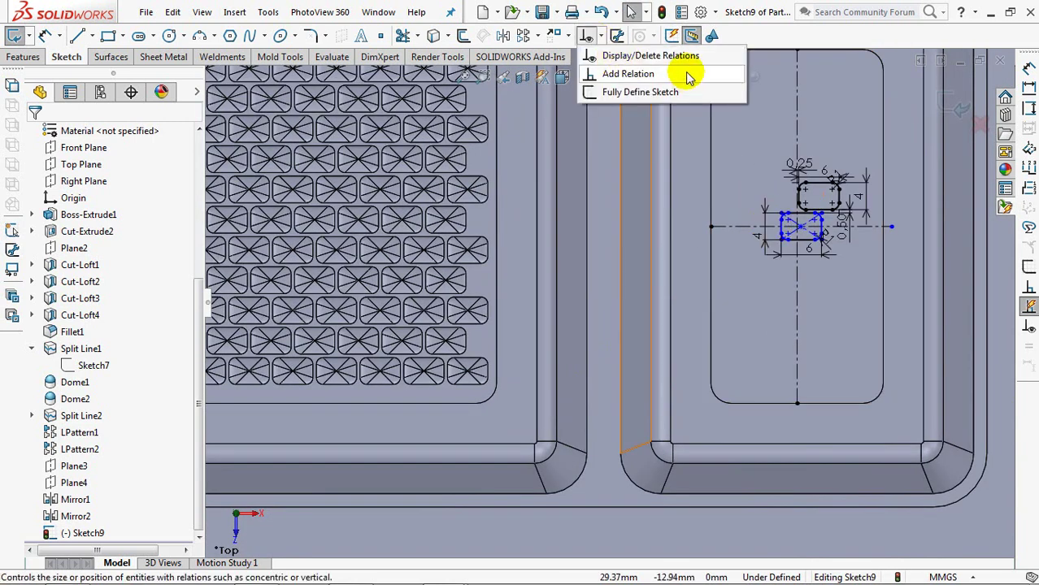
pyautogui.click(651, 73)
pyautogui.click(890, 227)
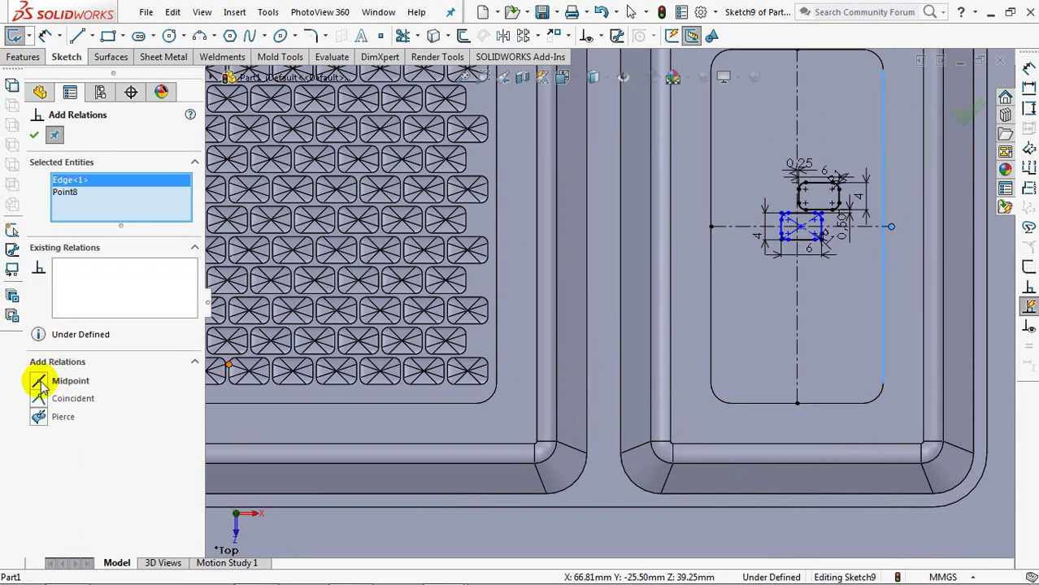
pyautogui.click(39, 389)
pyautogui.click(33, 135)
pyautogui.scroll(2, 833, 317)
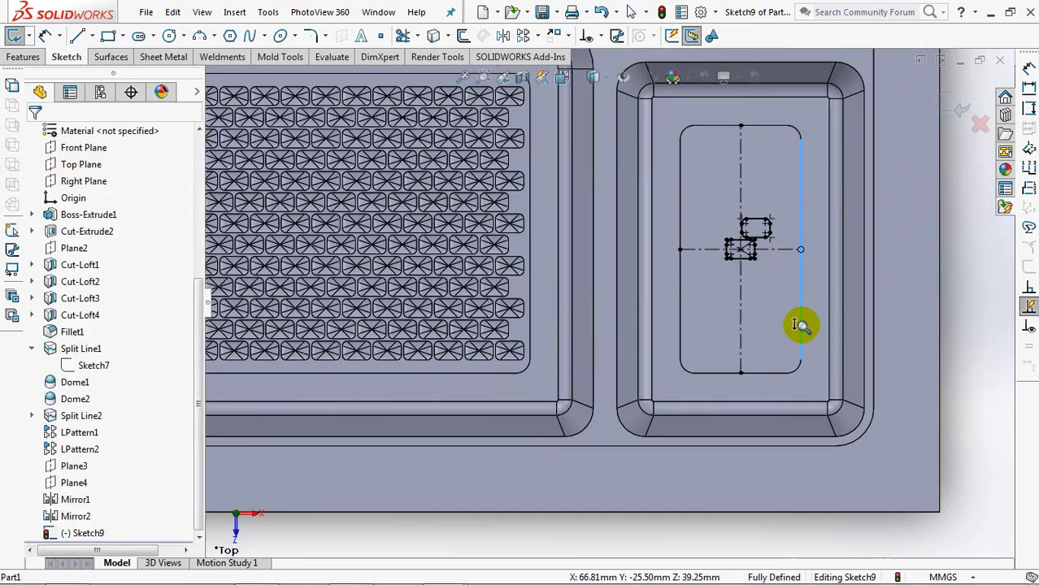
pyautogui.scroll(-2, 874, 192)
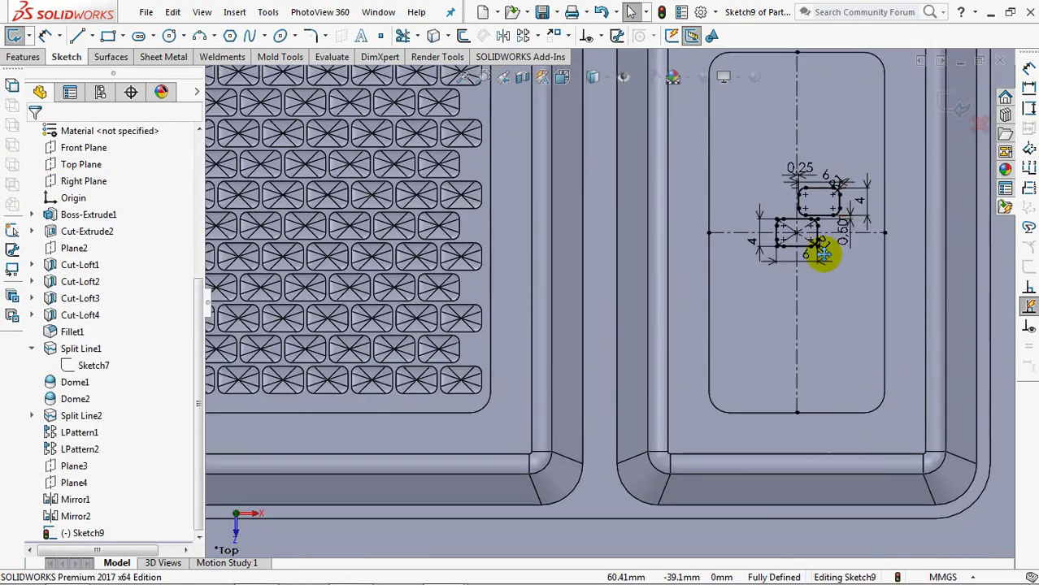
pyautogui.scroll(-1, 761, 250)
# Exit the sketch and project Sketch9 onto the lower-right pocket floor as Split Line3
pyautogui.click(952, 106)
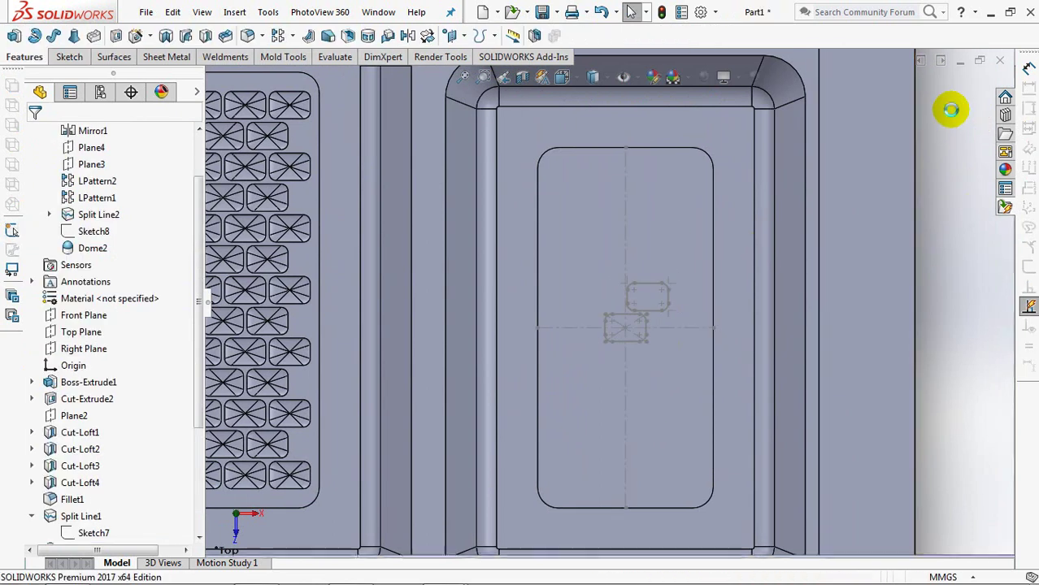
pyautogui.click(73, 536)
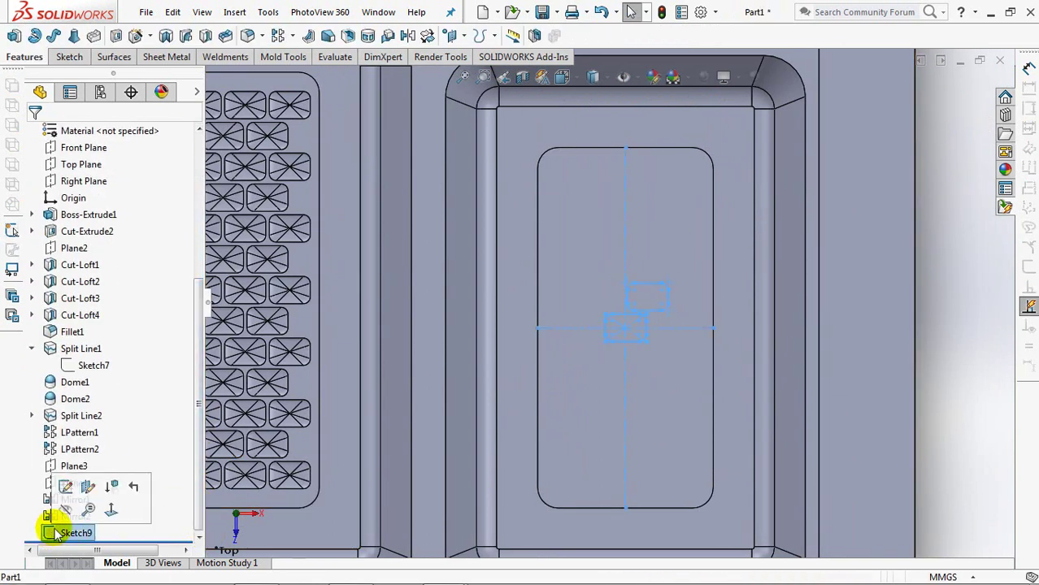
pyautogui.click(494, 35)
pyautogui.click(506, 51)
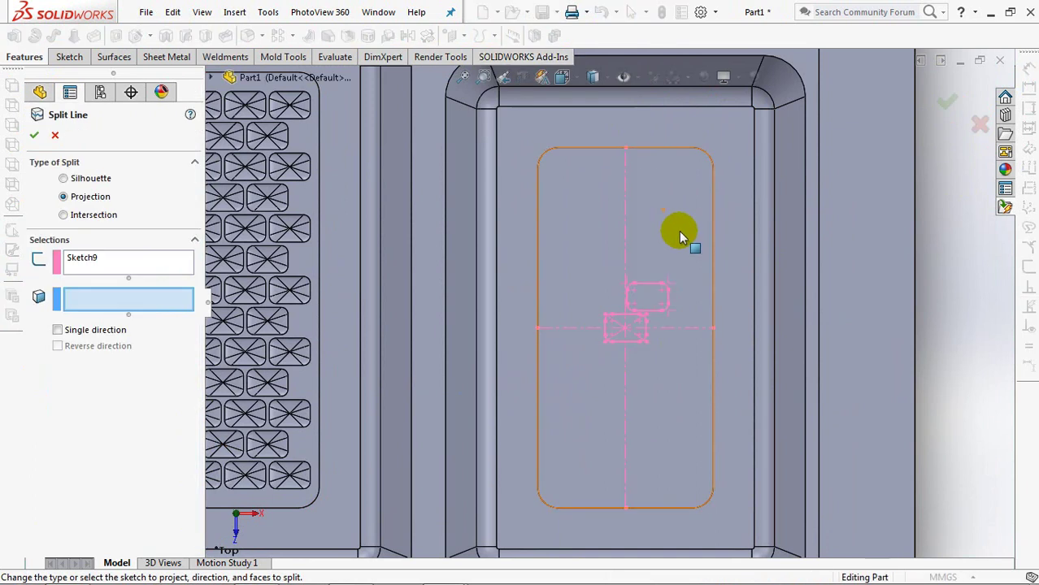
pyautogui.click(681, 236)
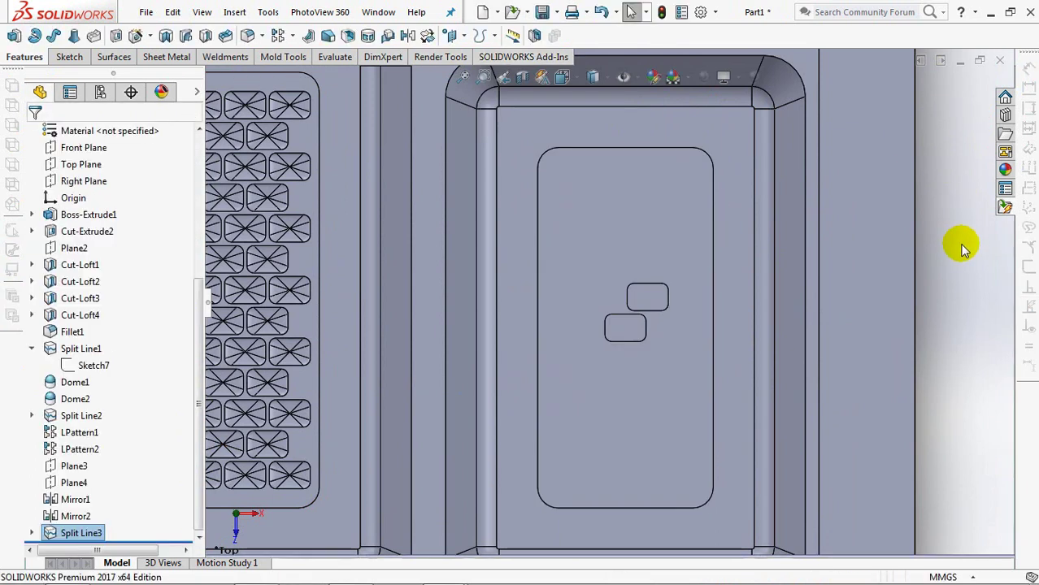
pyautogui.moveTo(574, 371); pyautogui.dragTo(573, 281, button='middle')
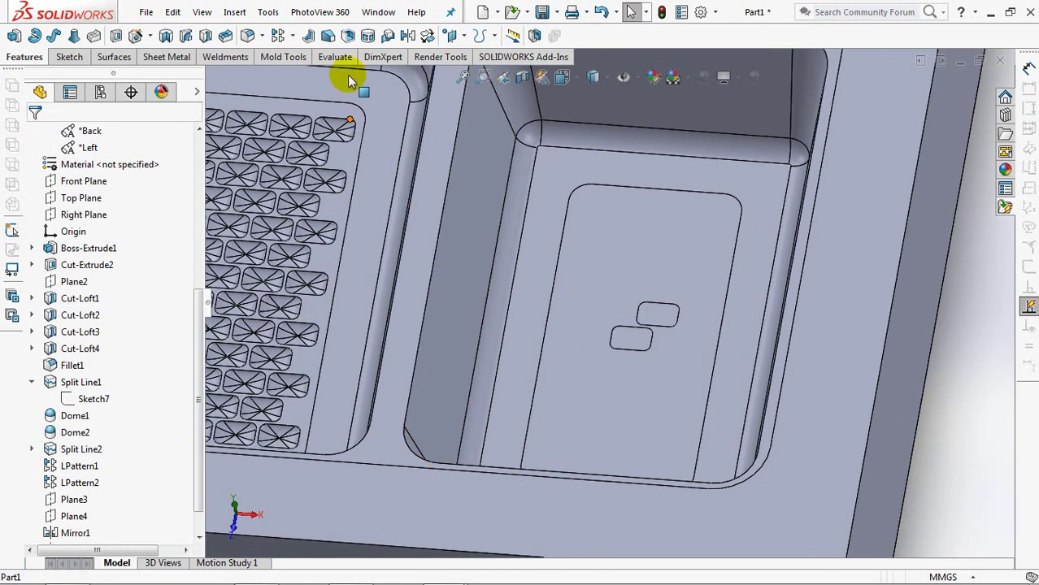
# Add a 0.50 mm dome on the lower small split face
pyautogui.click(234, 12)
pyautogui.moveTo(260, 85)
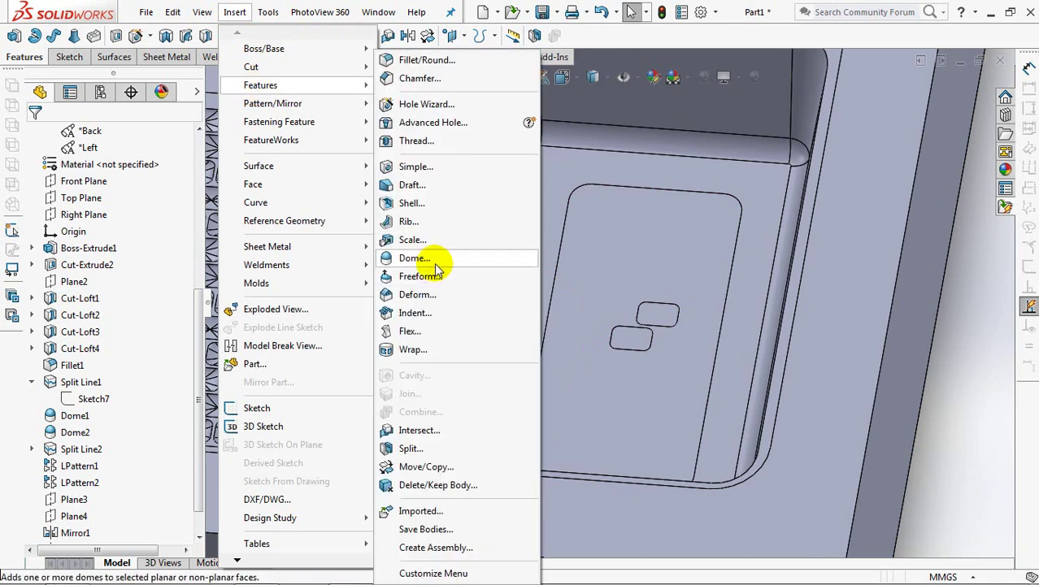
pyautogui.click(431, 268)
pyautogui.click(36, 217)
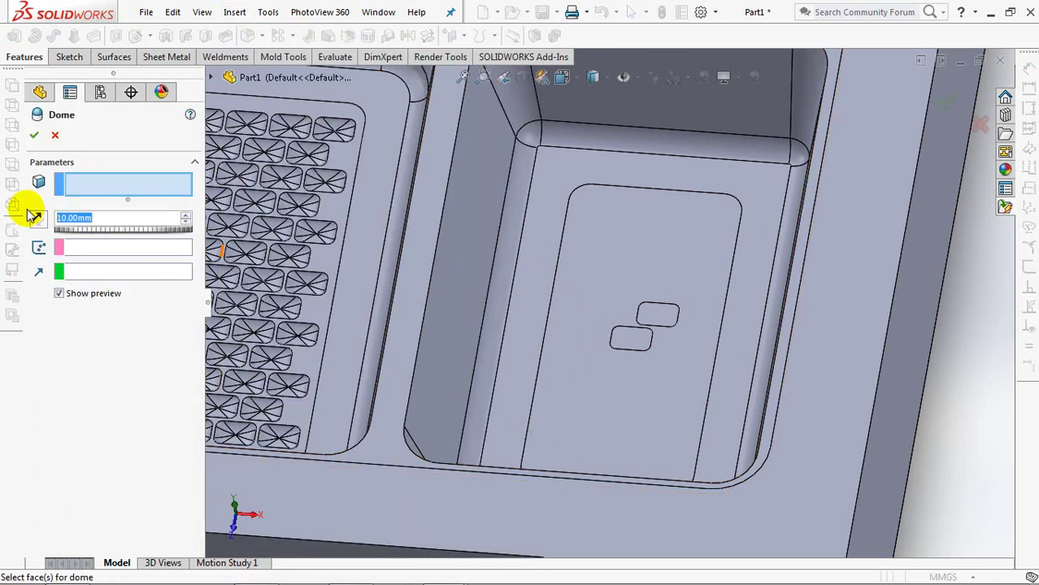
pyautogui.write('0.5')
pyautogui.click(619, 343)
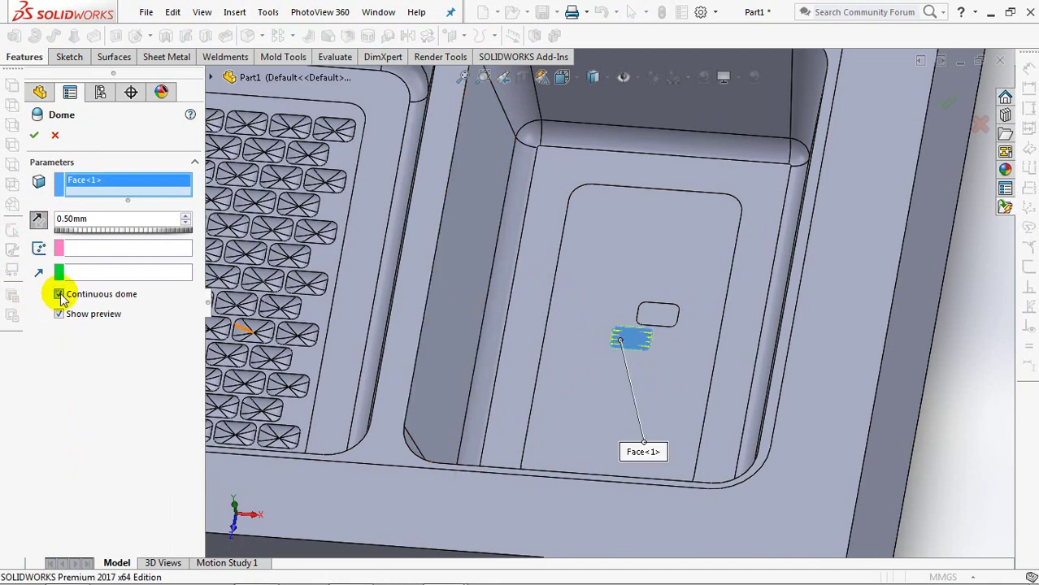
pyautogui.click(34, 135)
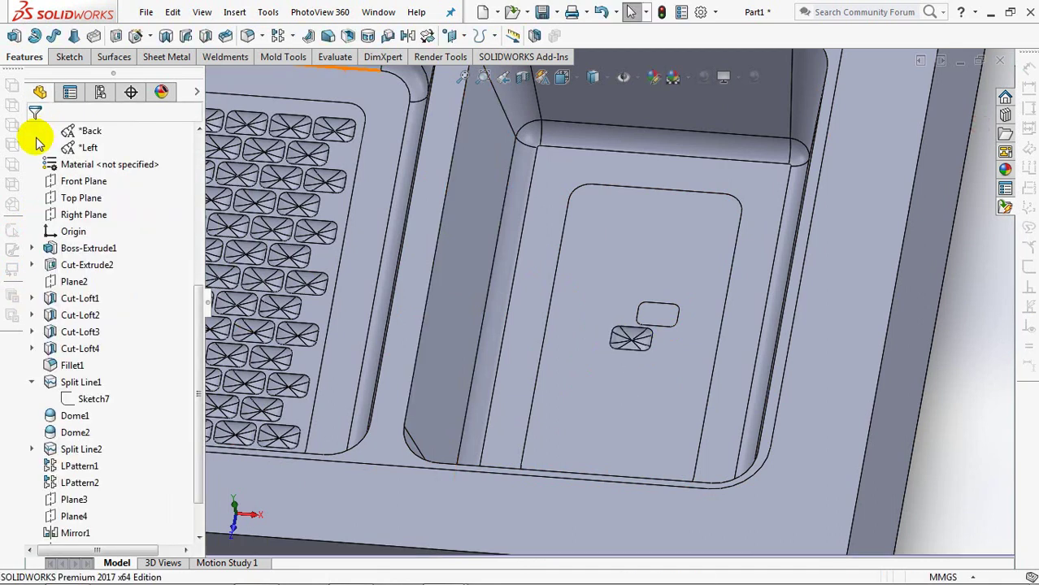
# Add a matching dome on the other small split face
pyautogui.click(652, 314)
pyautogui.click(242, 17)
pyautogui.moveTo(260, 85)
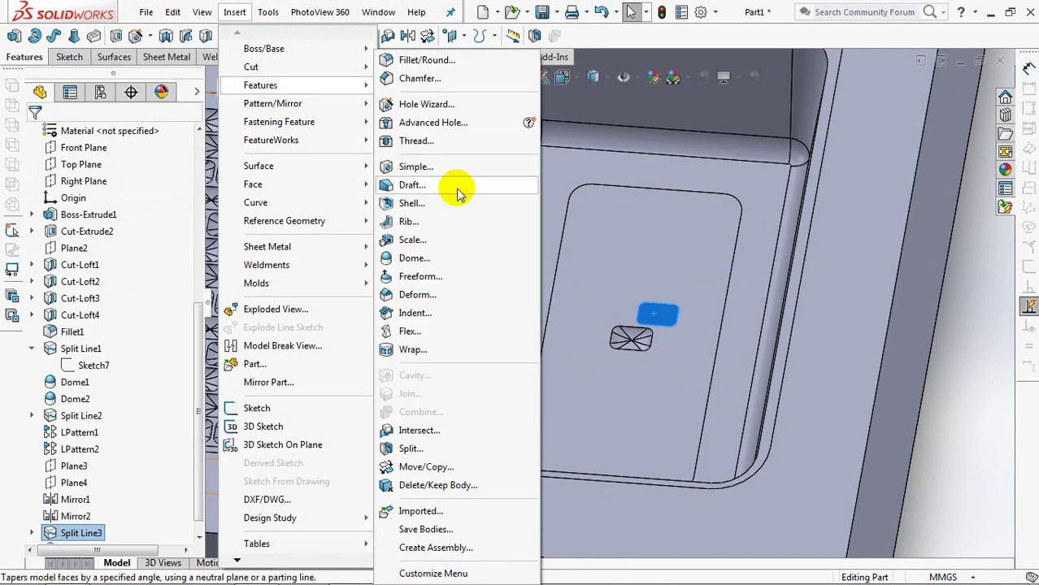
pyautogui.click(440, 257)
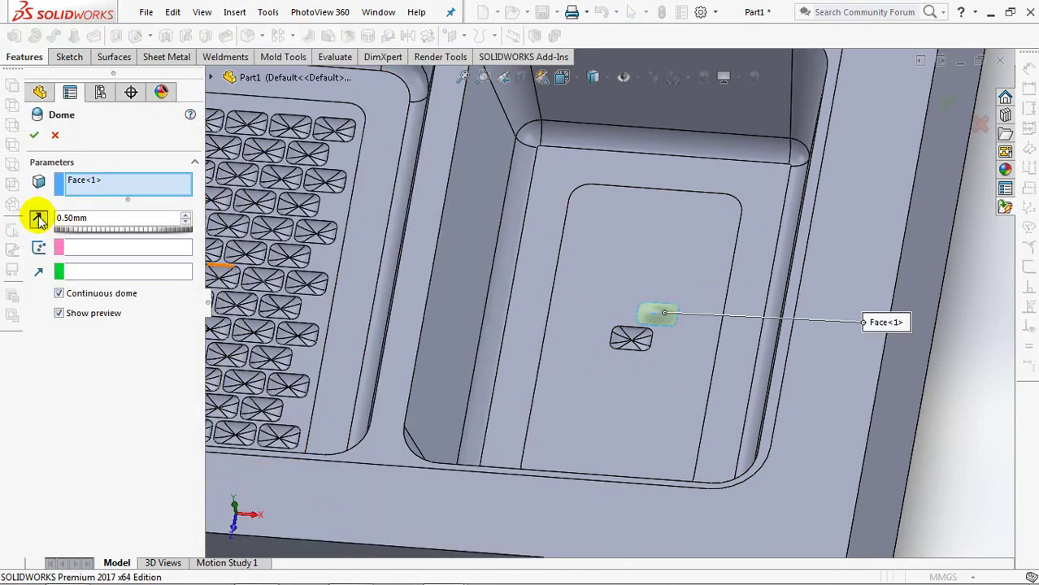
pyautogui.click(35, 136)
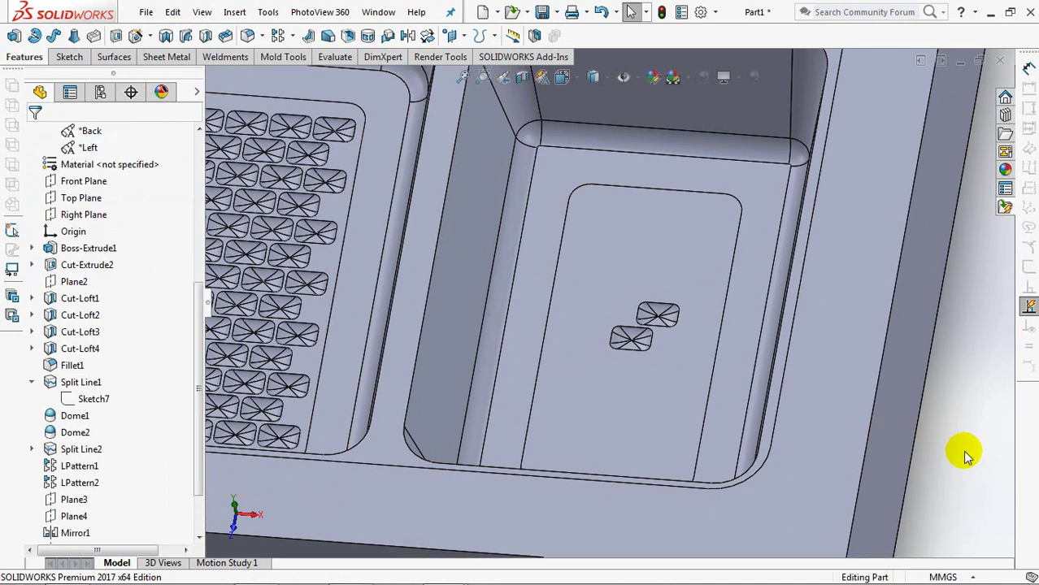
pyautogui.click(278, 35)
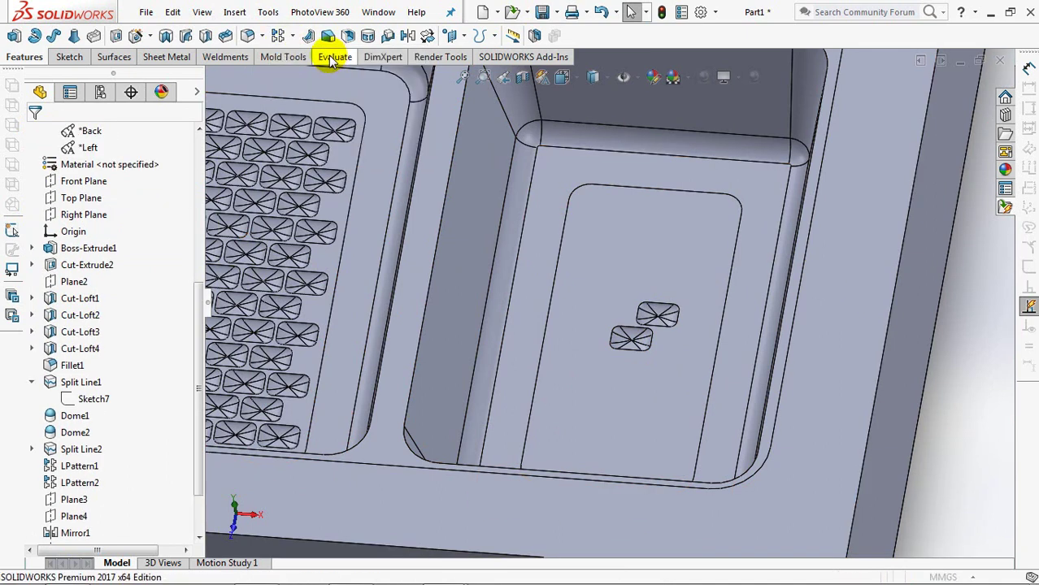
# Pattern Dome3 along the outline's bottom and left edges at 6.5 × 9 mm spacing
pyautogui.moveTo(514, 269); pyautogui.dragTo(528, 306, button='middle')
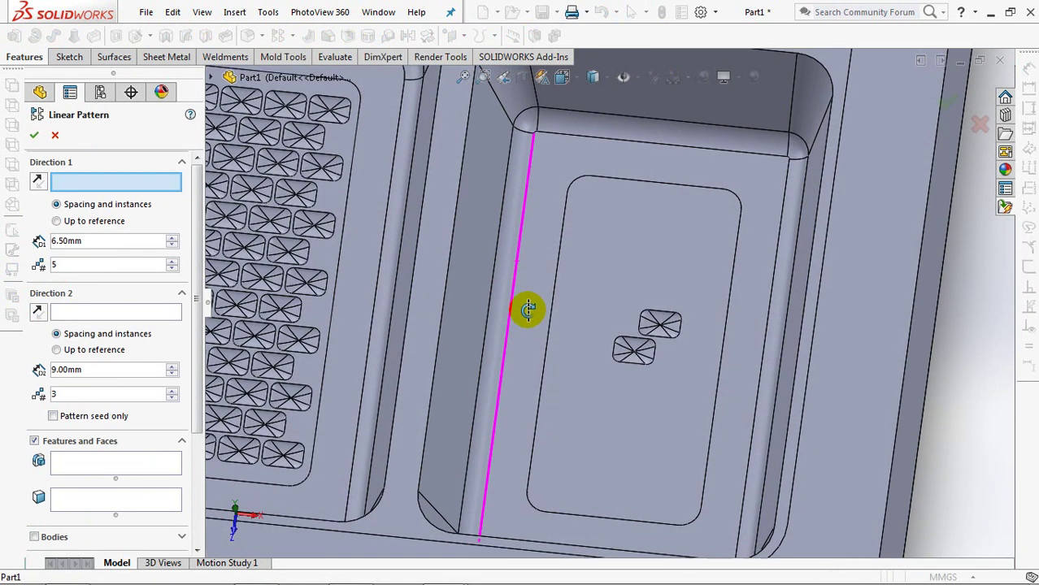
pyautogui.click(569, 520)
pyautogui.click(529, 483)
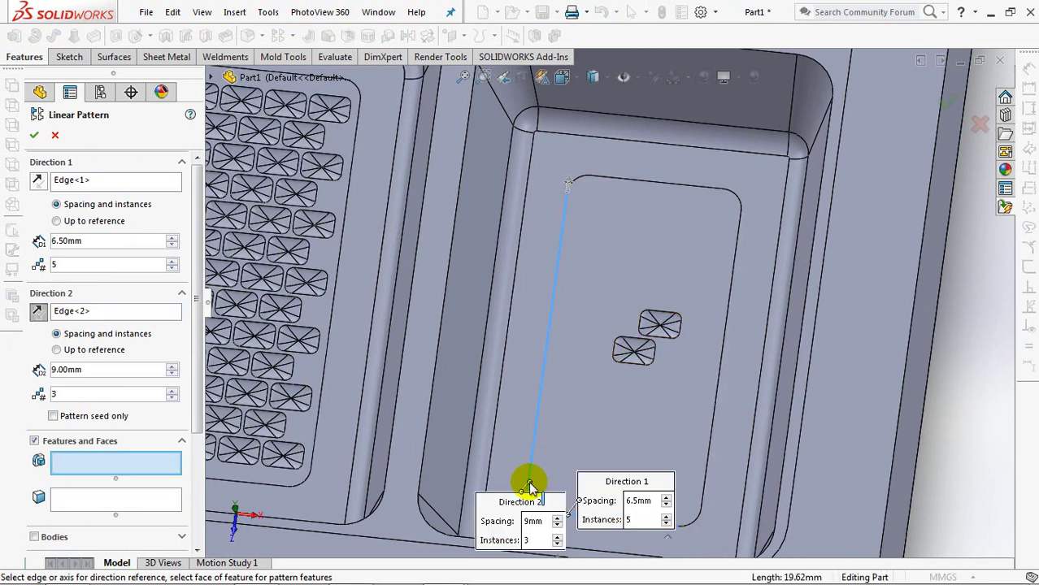
pyautogui.click(634, 366)
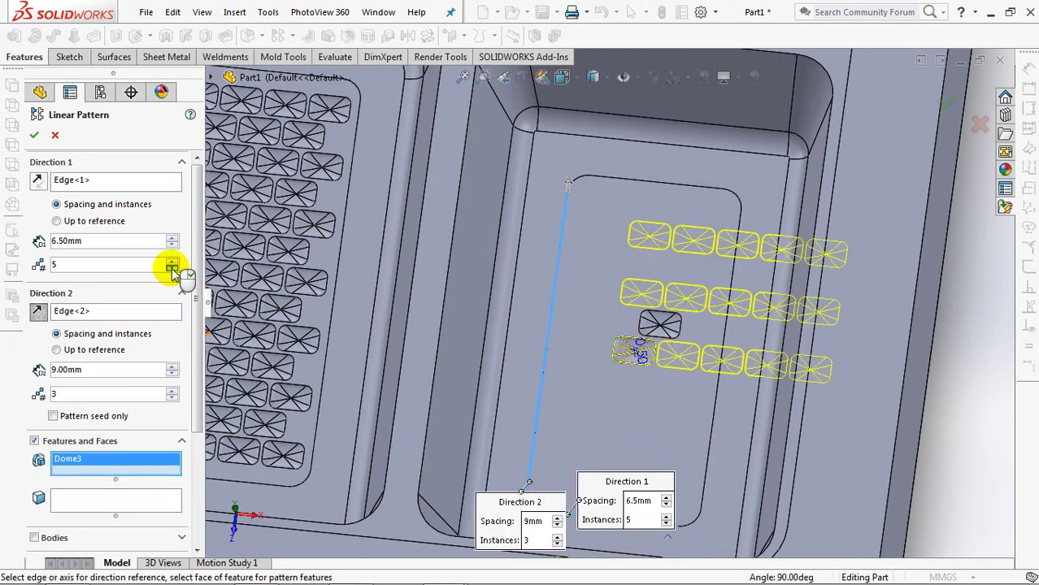
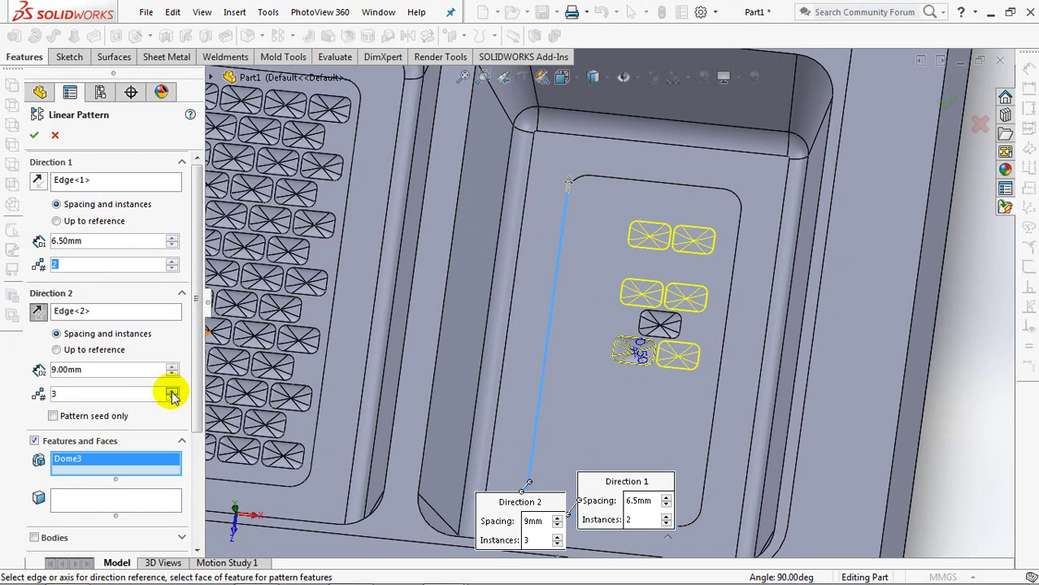
# Confirm the Dome3 pattern, then linear-pattern Dome4 along two panel edges: 2 at 6.5 mm, 3 at 9 mm
pyautogui.click(34, 136)
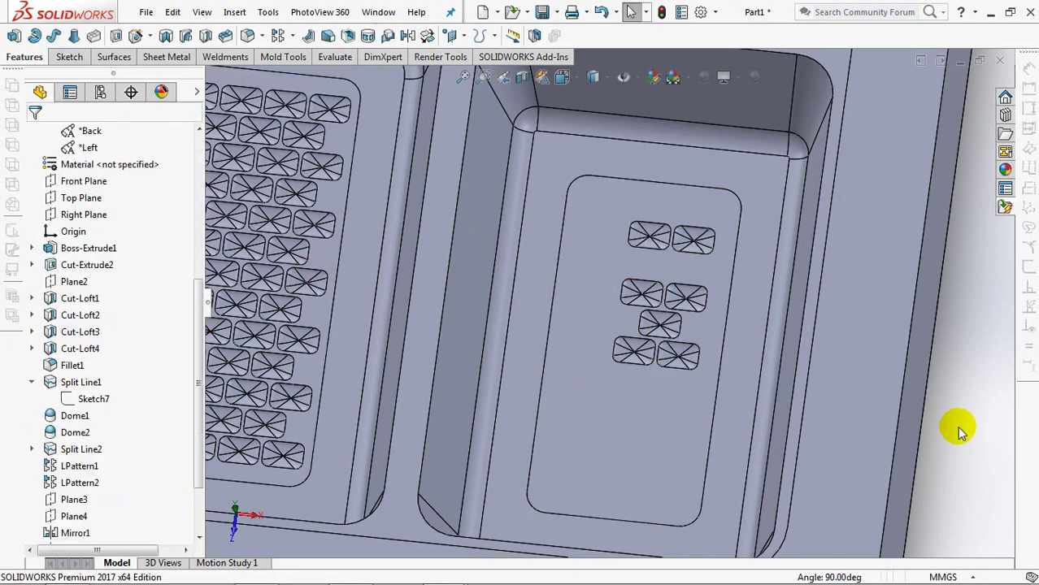
pyautogui.click(295, 37)
pyautogui.click(358, 55)
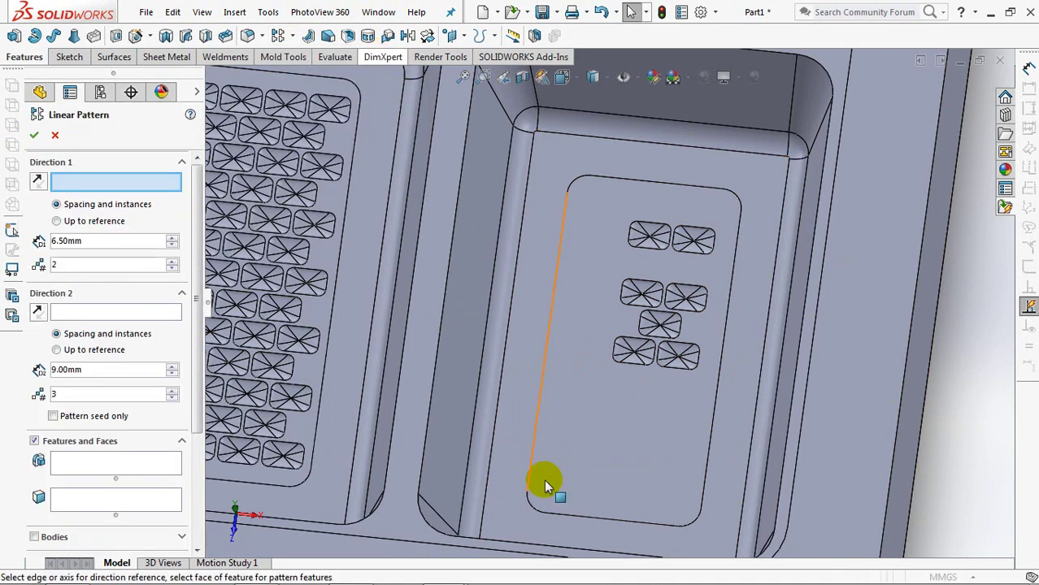
pyautogui.click(560, 520)
pyautogui.click(534, 446)
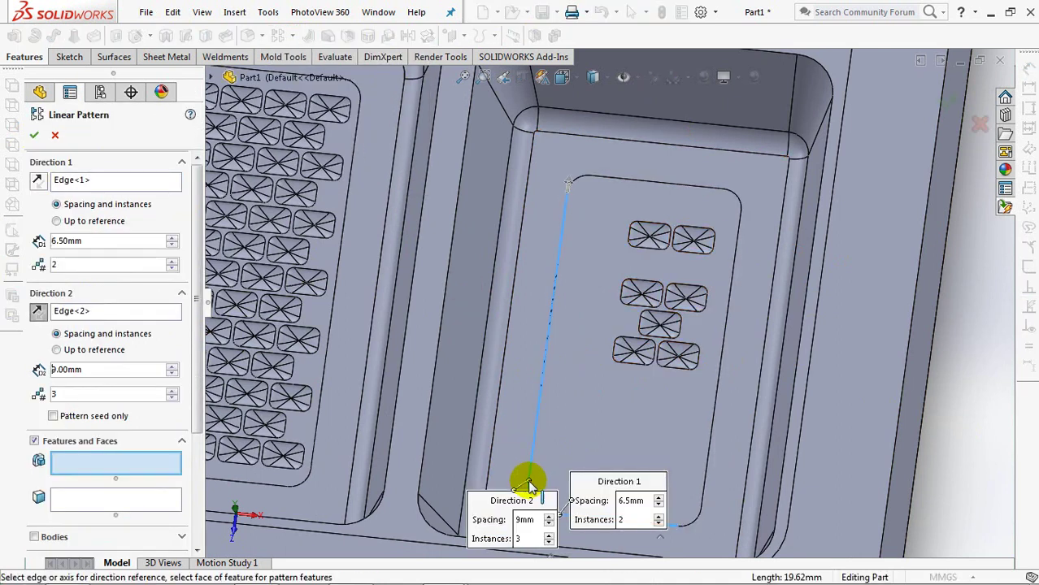
pyautogui.click(660, 339)
pyautogui.scroll(-3, 731, 302)
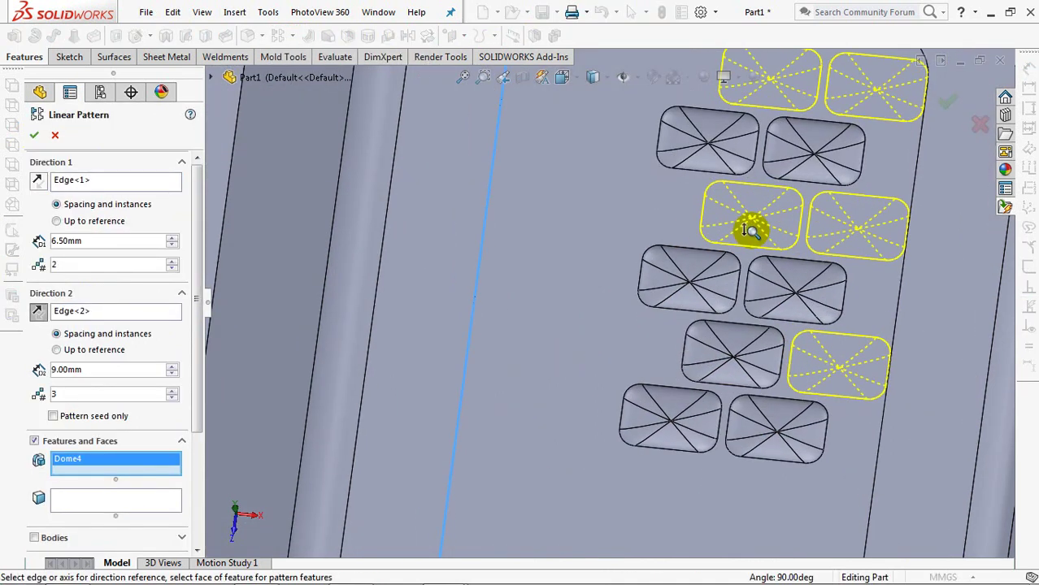
pyautogui.scroll(-2, 747, 249)
pyautogui.scroll(1, 747, 254)
pyautogui.scroll(2, 744, 272)
pyautogui.scroll(2, 715, 313)
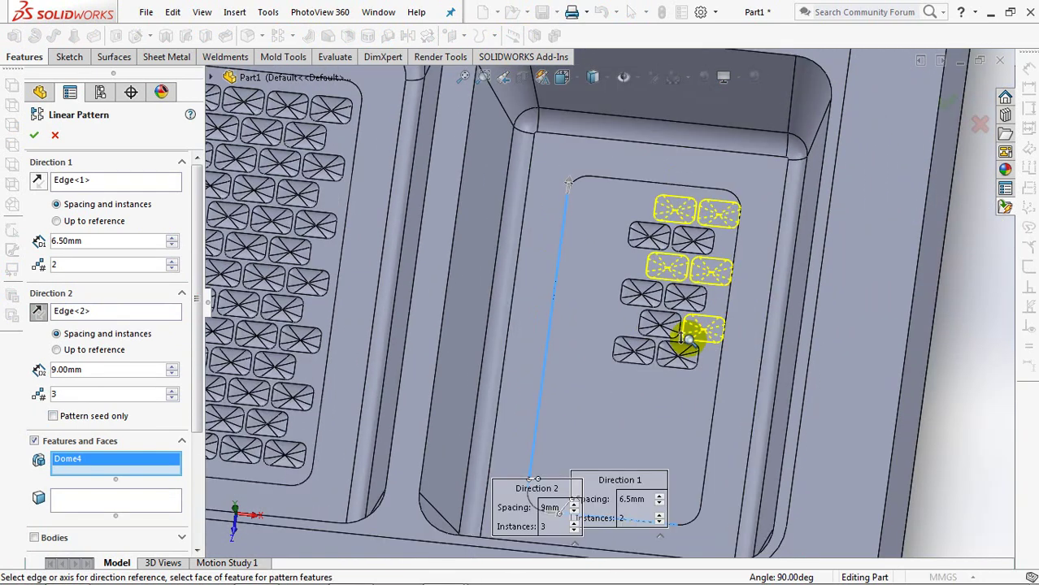
pyautogui.scroll(-1, 689, 321)
pyautogui.click(35, 138)
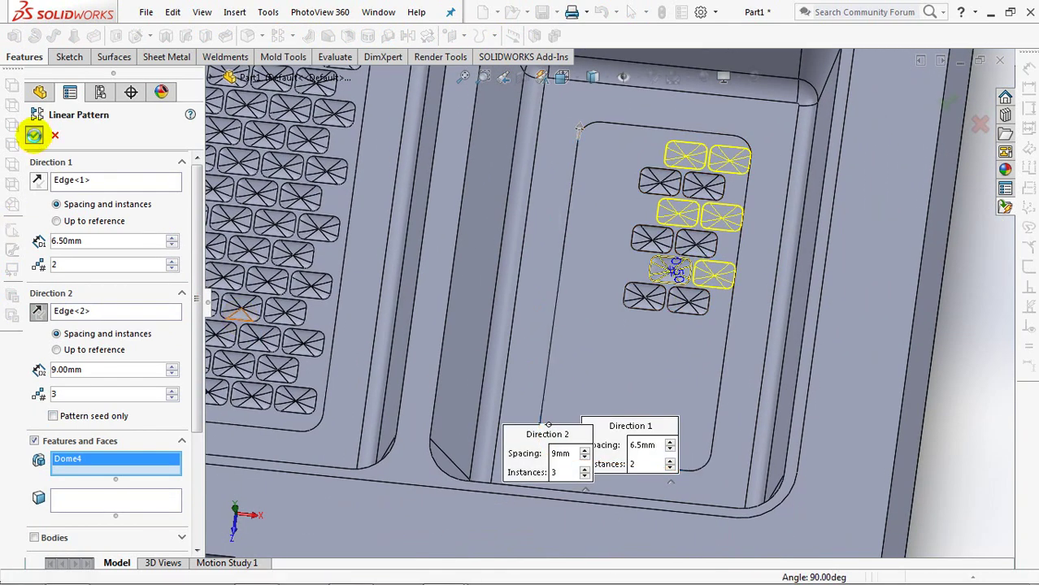
pyautogui.scroll(2, 544, 325)
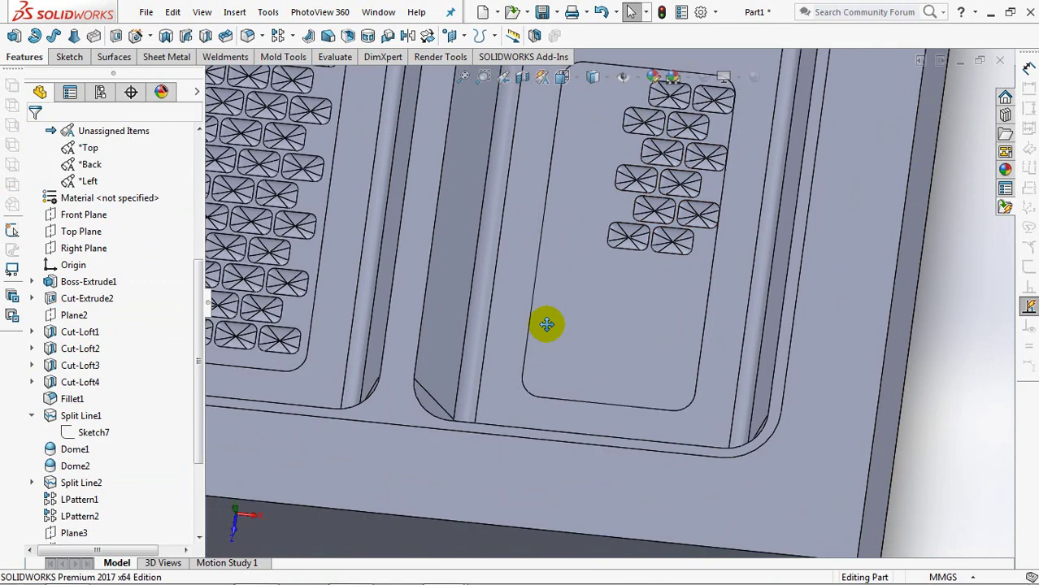
pyautogui.scroll(2, 557, 390)
pyautogui.scroll(2, 569, 398)
# Create Plane5 from the front face and a point, and Plane6 from the right side face and a pocket-edge point
pyautogui.click(462, 36)
pyautogui.click(471, 51)
pyautogui.click(539, 455)
pyautogui.click(560, 249)
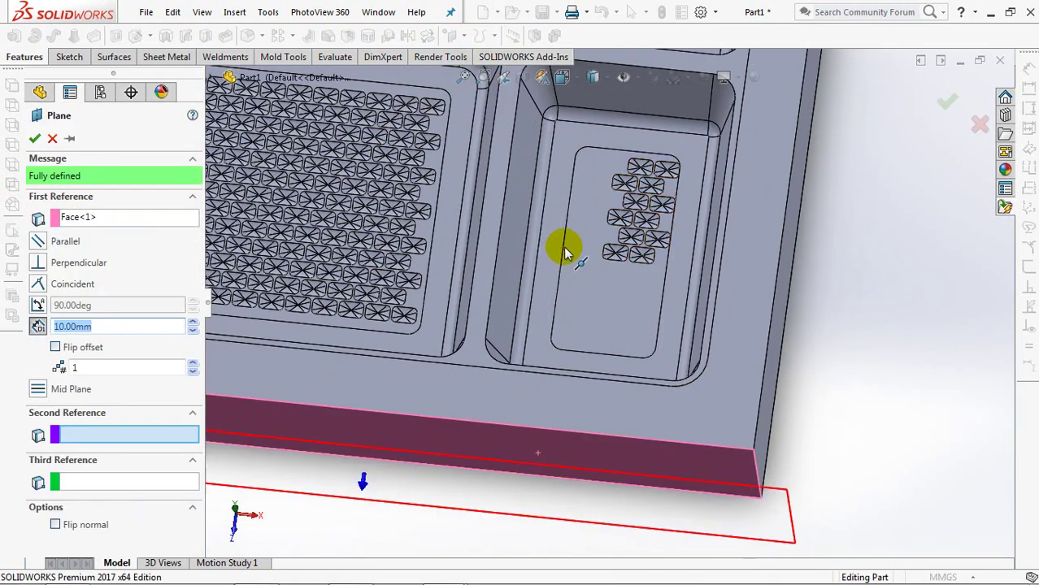
pyautogui.click(36, 139)
pyautogui.click(460, 36)
pyautogui.click(475, 60)
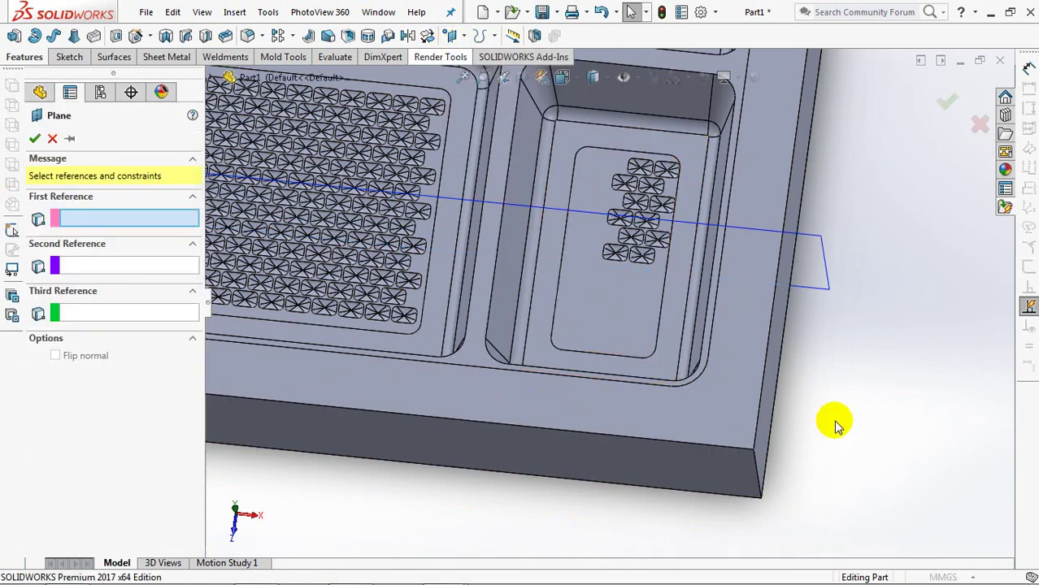
pyautogui.moveTo(837, 423); pyautogui.dragTo(795, 387, button='middle')
pyautogui.click(791, 380)
pyautogui.click(635, 365)
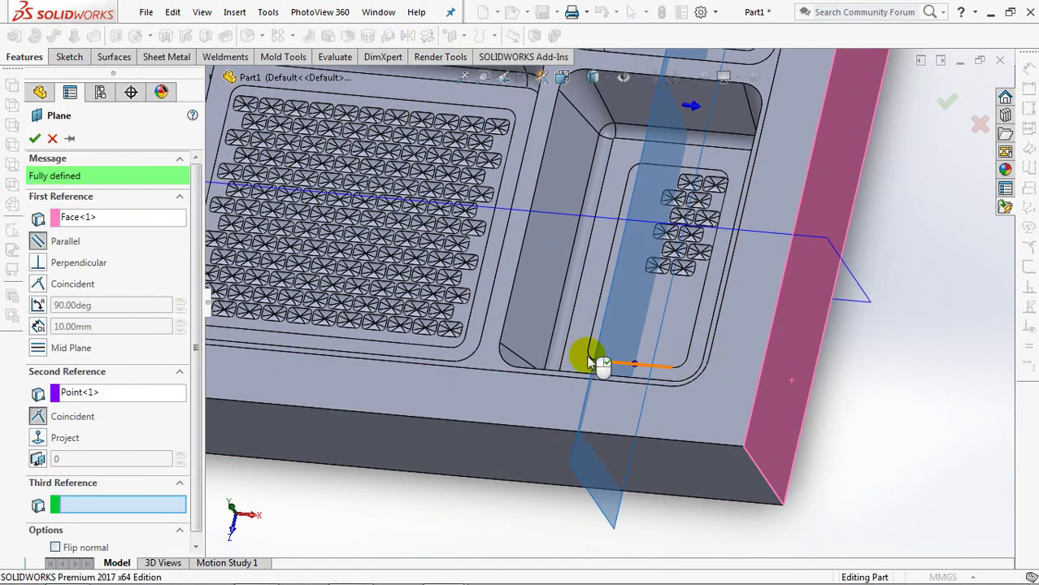
pyautogui.click(36, 140)
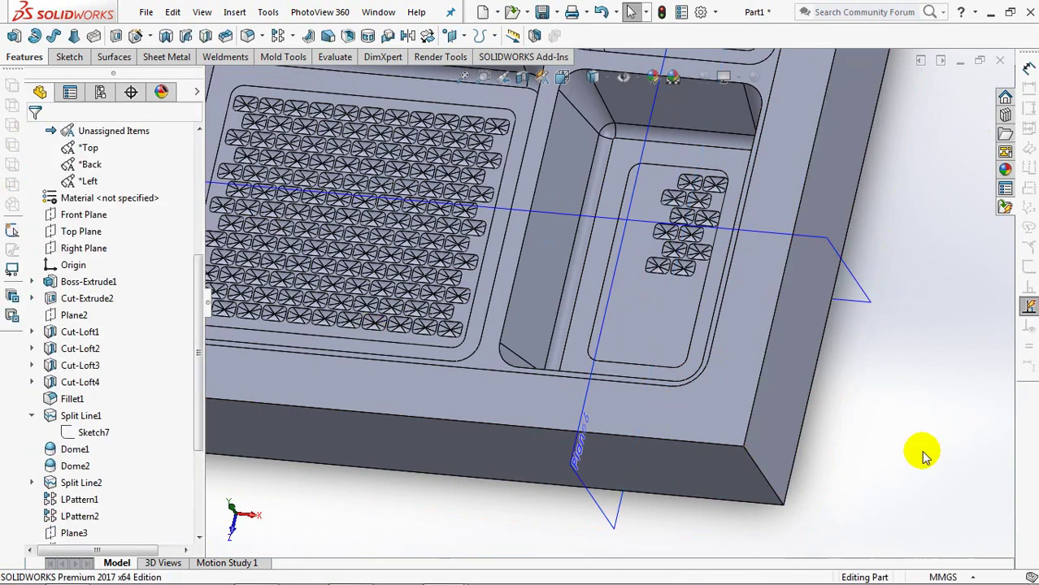
# Mirror LPattern3 and LPattern4 across Plane5
pyautogui.click(411, 38)
pyautogui.click(715, 276)
pyautogui.click(689, 264)
pyautogui.click(701, 255)
pyautogui.click(262, 204)
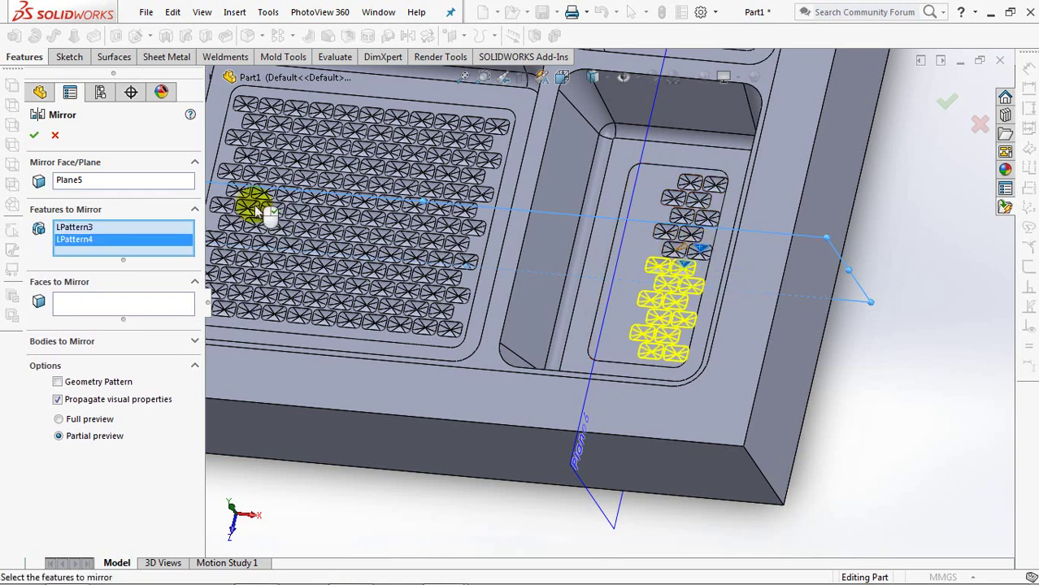
pyautogui.click(34, 134)
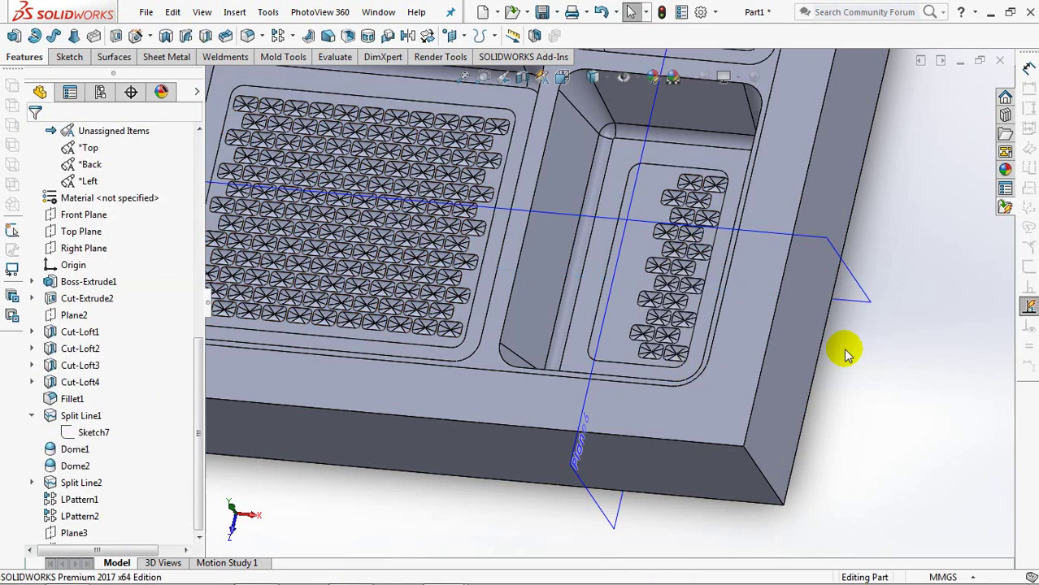
# Mirror the Mirror3 feature across Plane6
pyautogui.click(408, 35)
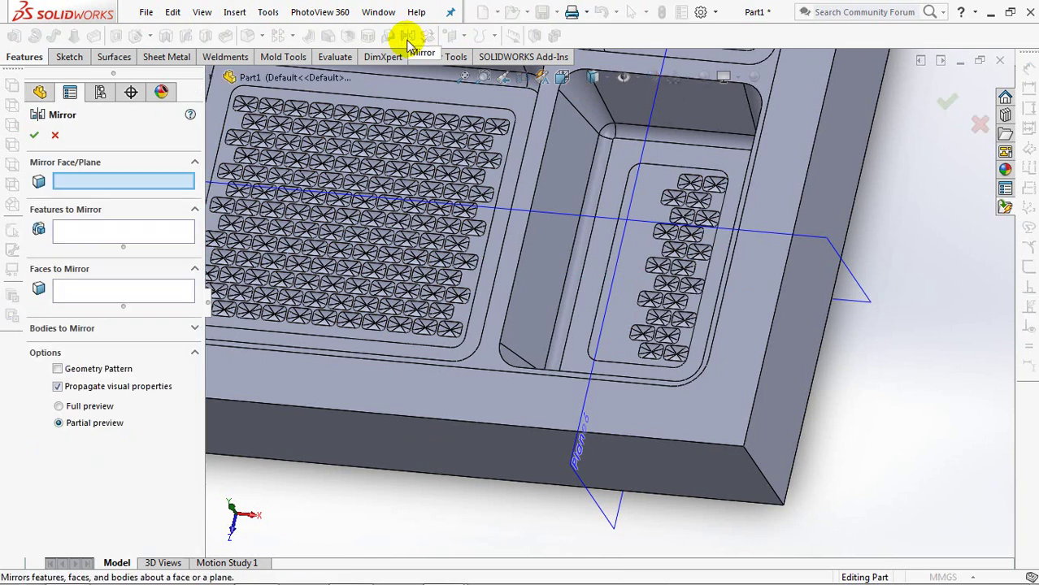
pyautogui.click(606, 511)
pyautogui.click(670, 335)
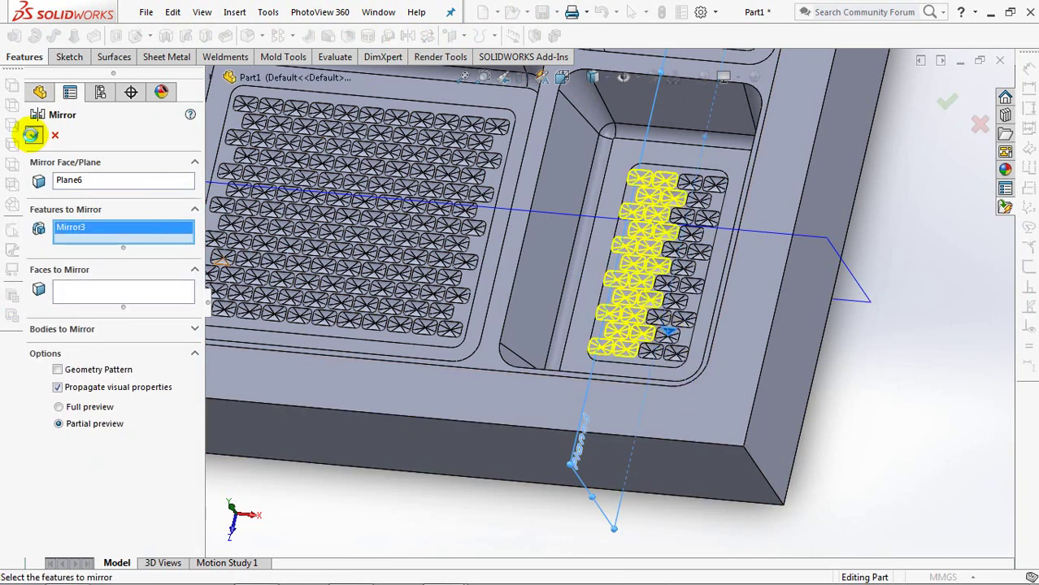
pyautogui.click(31, 135)
# Hide Plane5 and Plane6
pyautogui.click(867, 302)
pyautogui.click(952, 257)
pyautogui.click(630, 502)
pyautogui.click(716, 460)
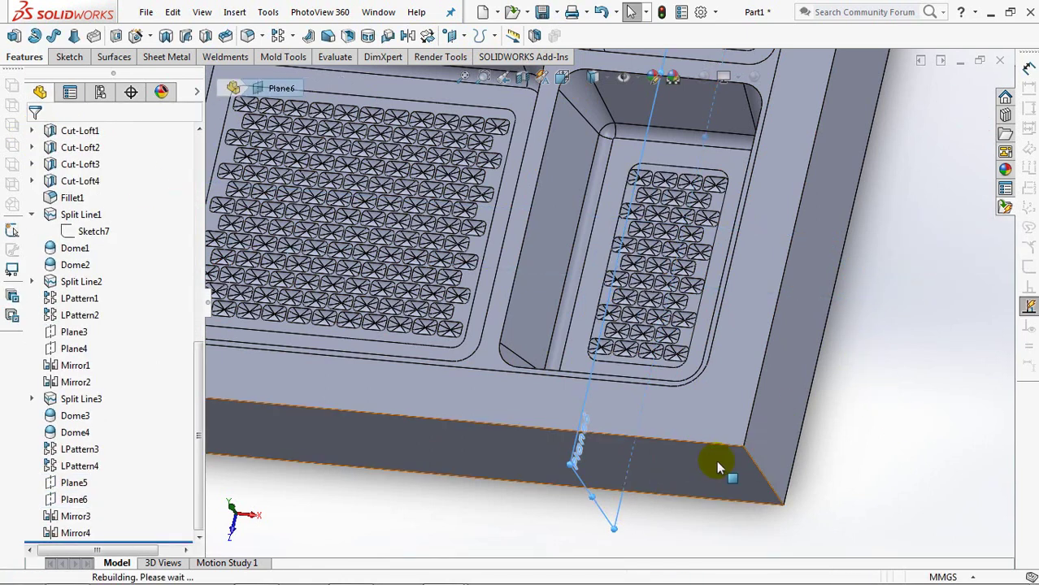
pyautogui.moveTo(863, 381)
pyautogui.mouseDown(button='middle')
pyautogui.moveTo(609, 331)
pyautogui.moveTo(621, 453)
pyautogui.moveTo(530, 399)
pyautogui.mouseUp(button='middle')
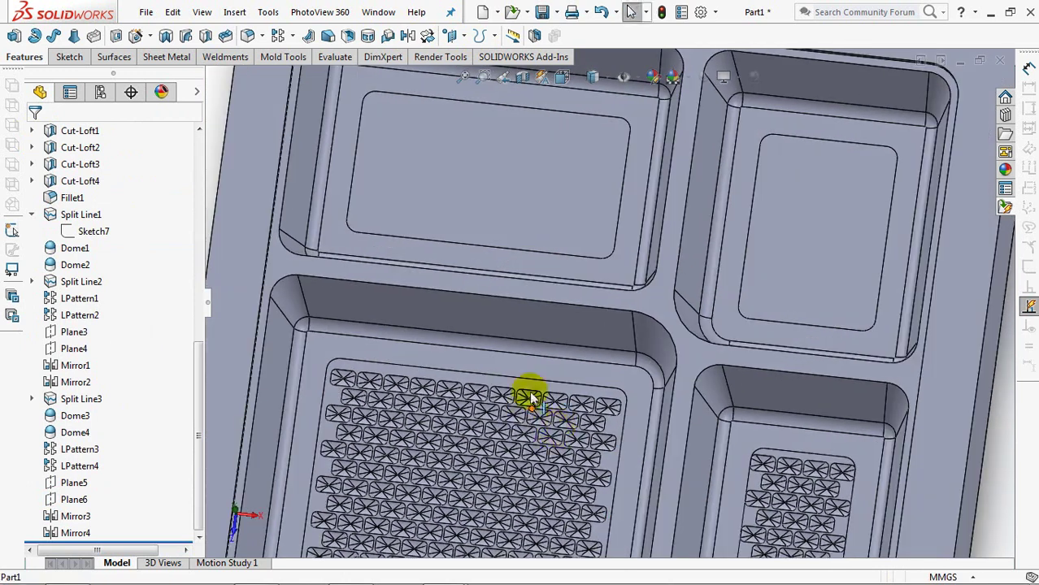
# Paste the copied bump sketch onto the top-right compartment floor as Sketch10 and edit it in top view
pyautogui.click(805, 256)
pyautogui.click(174, 11)
pyautogui.click(221, 165)
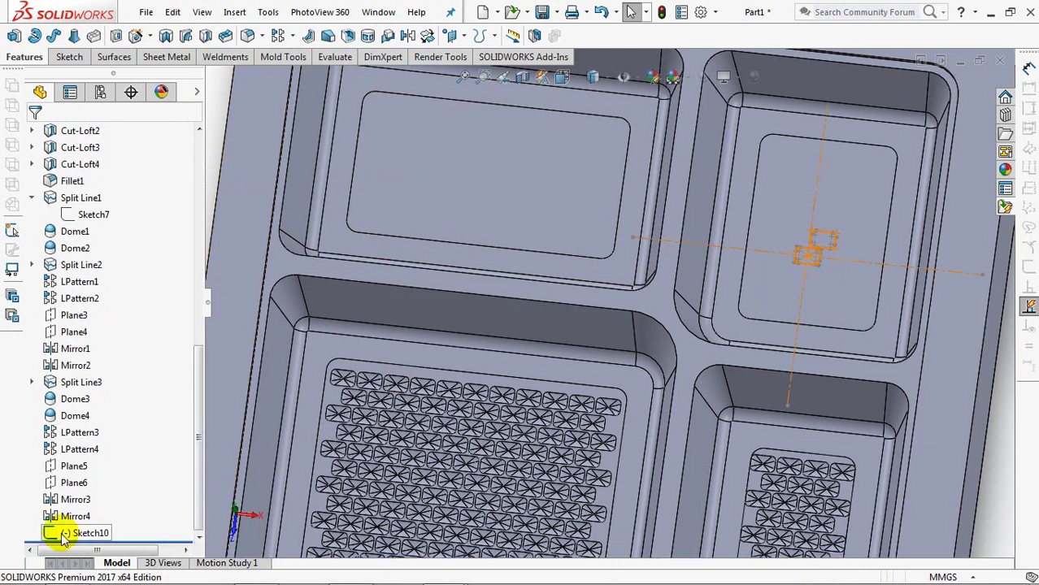
pyautogui.click(65, 532)
pyautogui.click(74, 486)
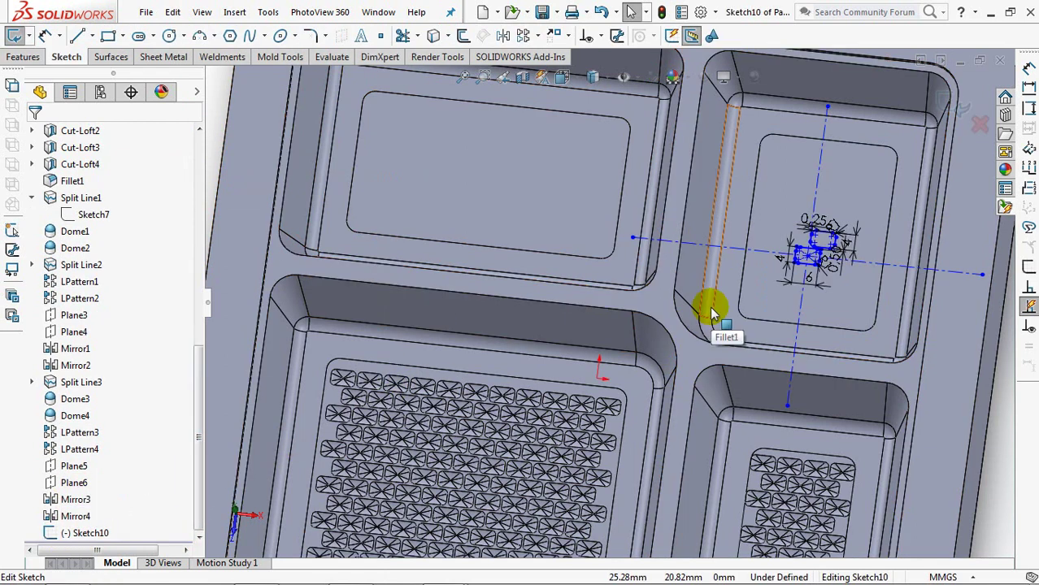
pyautogui.hotkey('ctrl', '5')
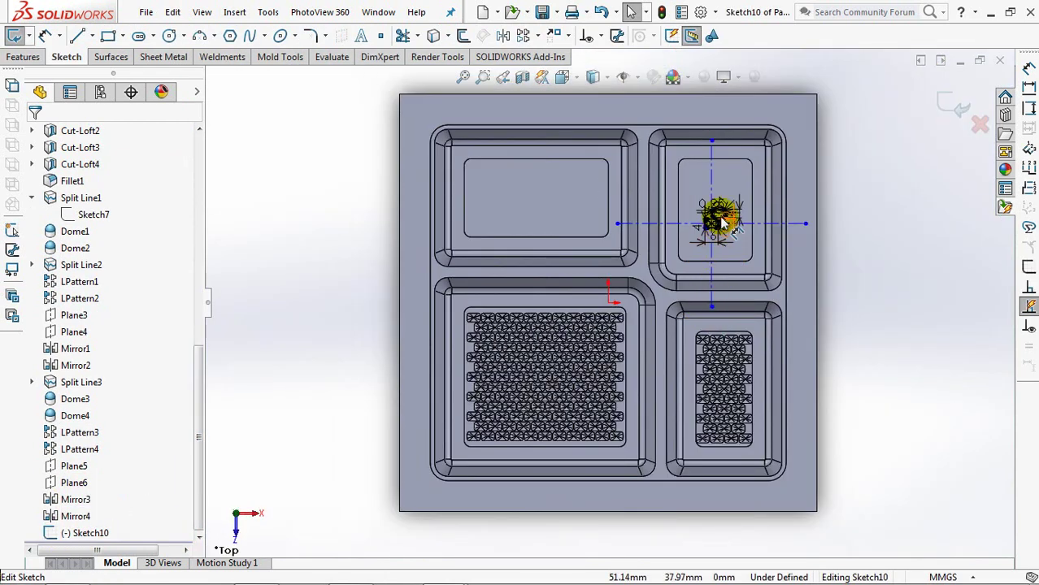
pyautogui.scroll(-3, 721, 221)
pyautogui.scroll(-1, 735, 260)
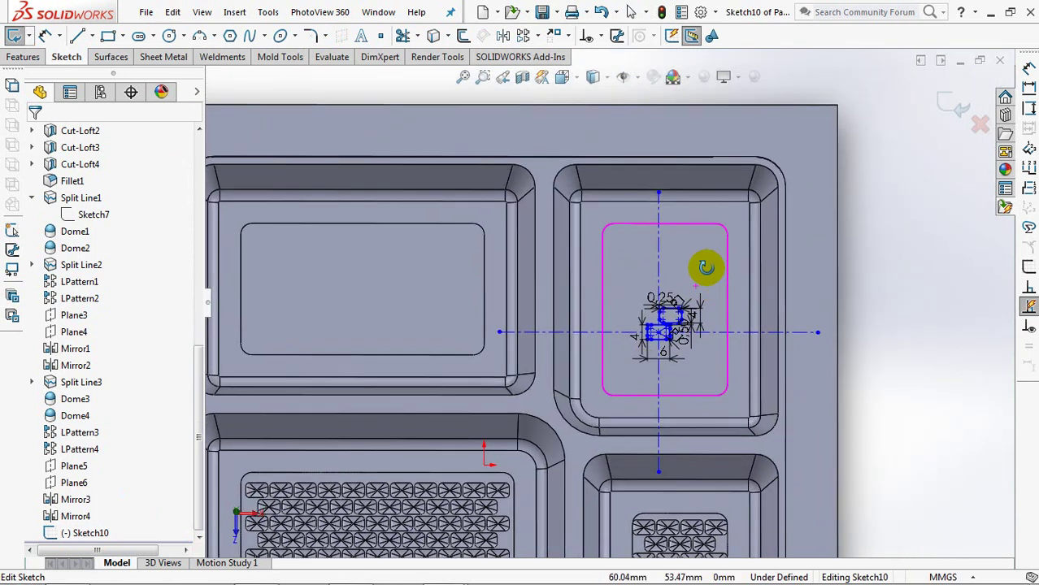
# Tie the four centreline ends to the midpoints of the panel's inner edges, then exit the sketch
pyautogui.click(595, 35)
pyautogui.click(634, 74)
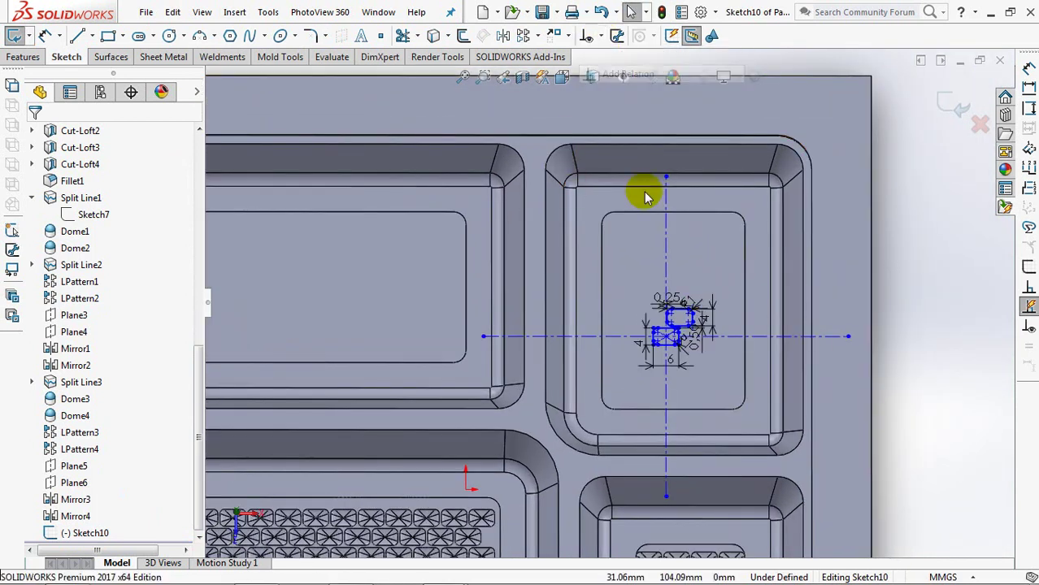
pyautogui.click(666, 176)
pyautogui.click(686, 216)
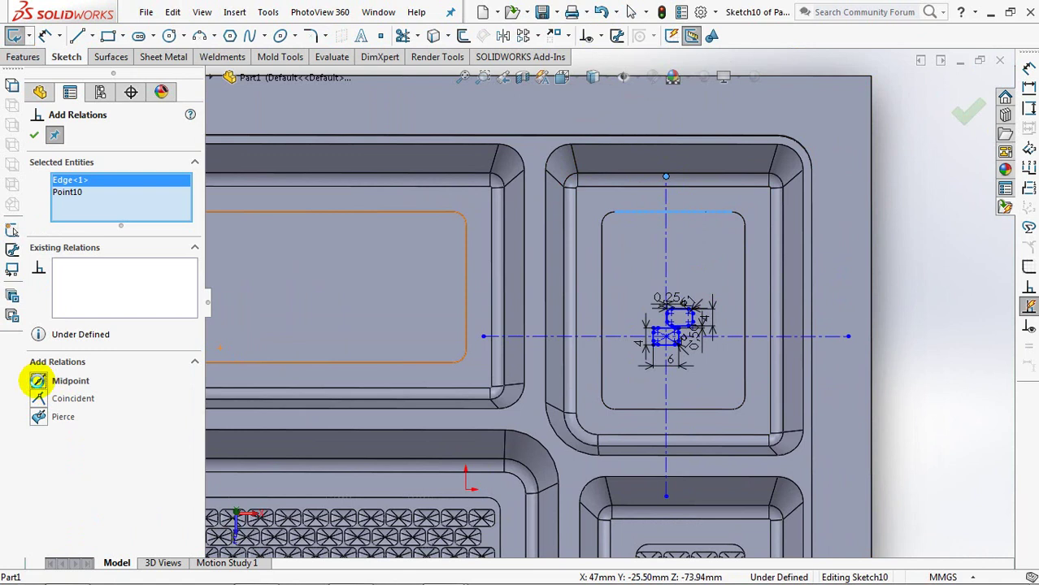
pyautogui.click(38, 380)
pyautogui.click(492, 337)
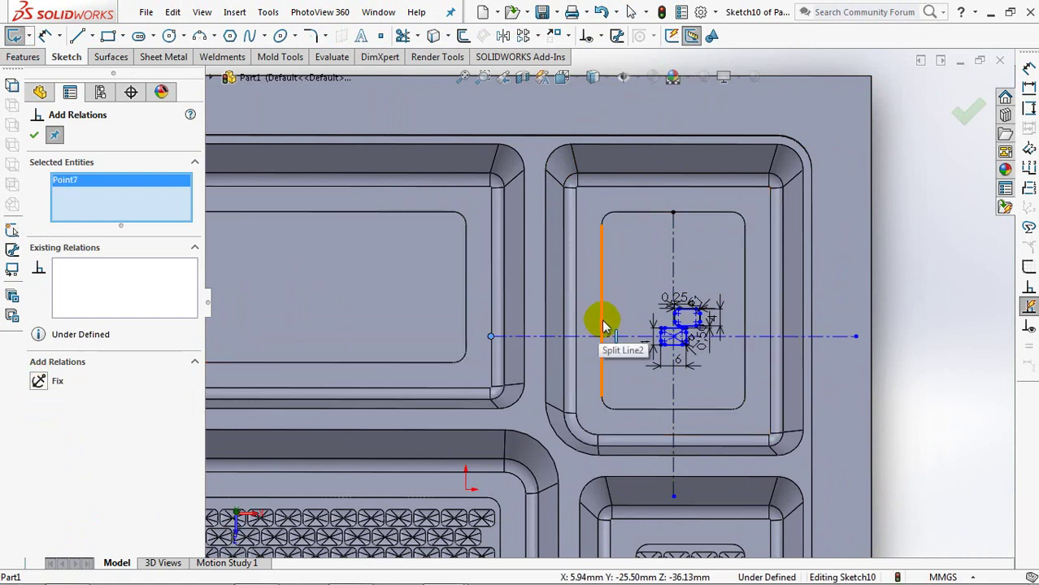
pyautogui.click(602, 325)
pyautogui.click(39, 382)
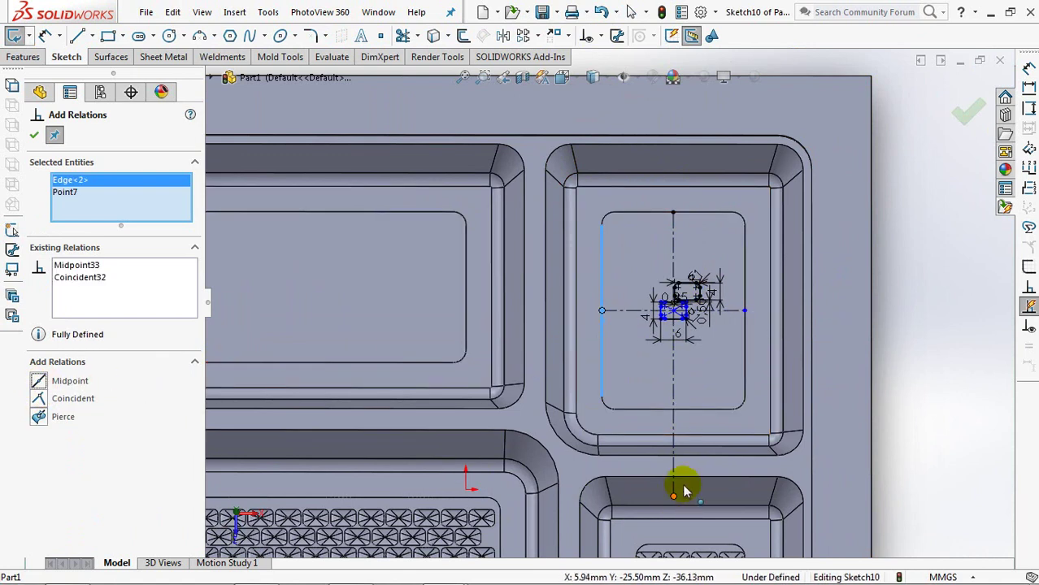
pyautogui.click(673, 495)
pyautogui.click(691, 409)
pyautogui.click(745, 309)
pyautogui.click(745, 350)
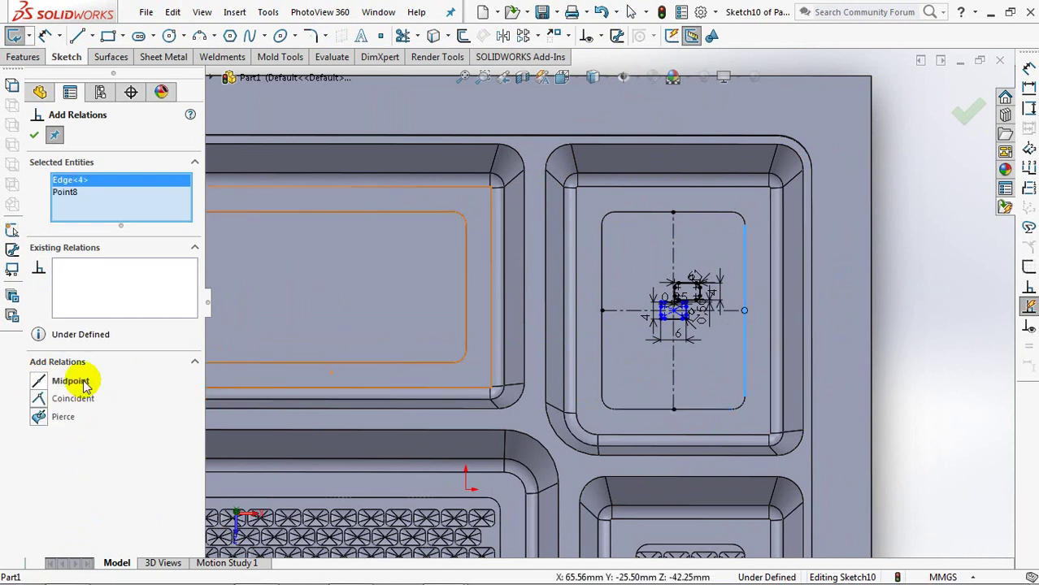
pyautogui.click(36, 138)
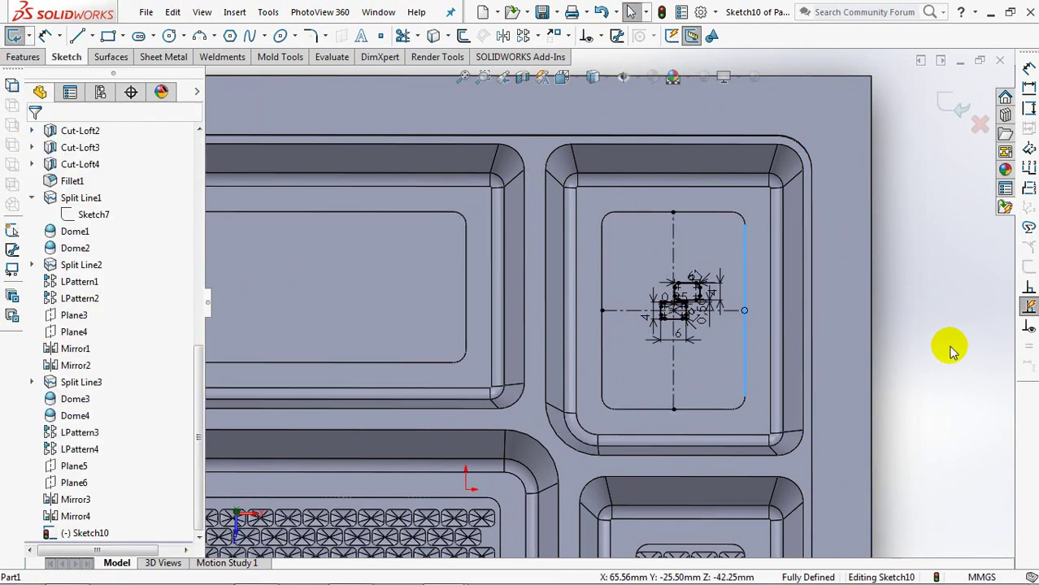
pyautogui.click(952, 107)
pyautogui.moveTo(199, 440); pyautogui.dragTo(199, 529)
# Project Sketch10 onto the compartment floor as a split line
pyautogui.click(89, 532)
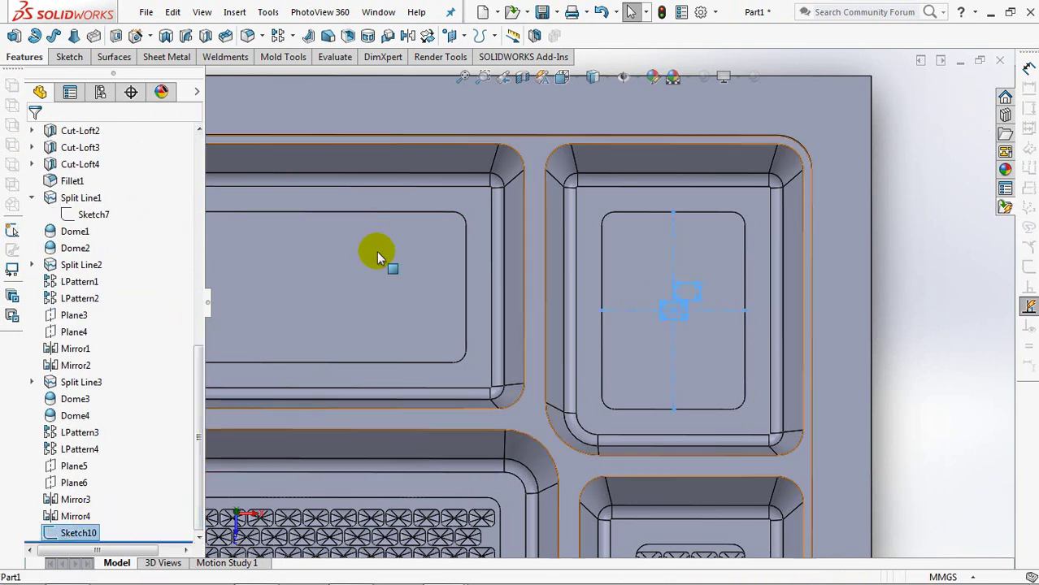
pyautogui.click(488, 35)
pyautogui.click(495, 61)
pyautogui.click(702, 239)
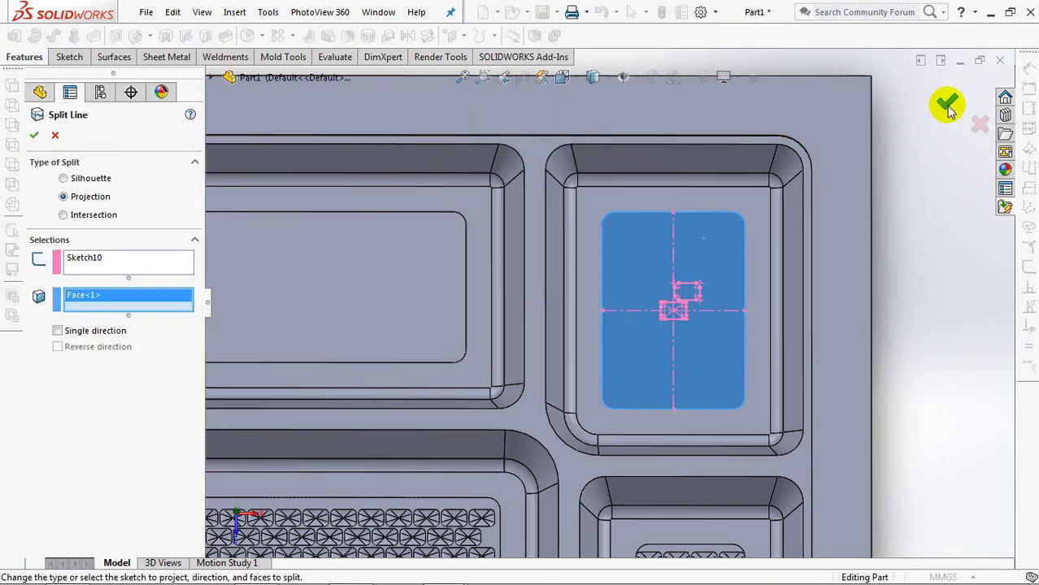
pyautogui.click(947, 104)
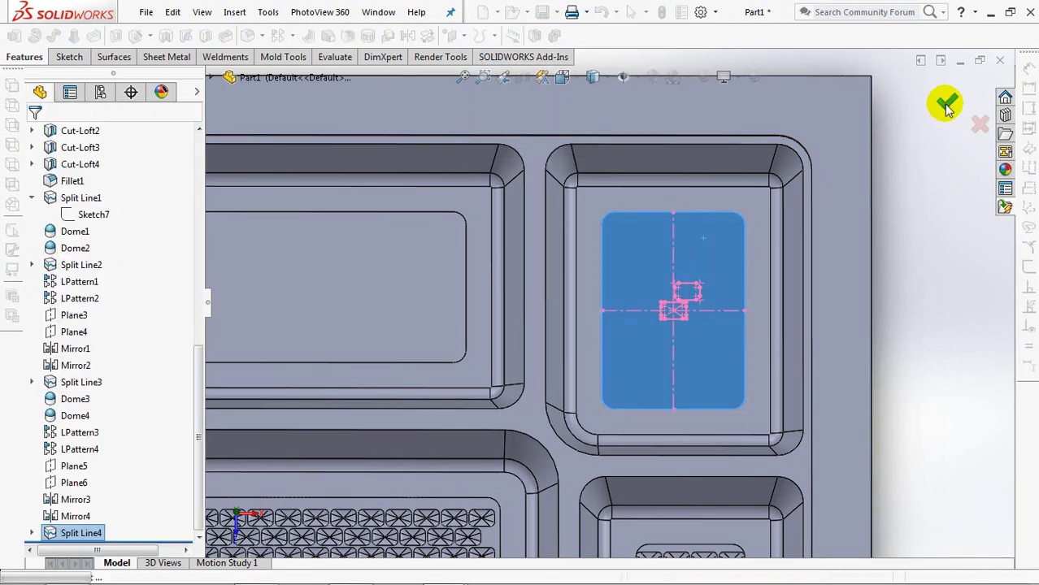
# Dome both small rectangular split faces by 0.50 mm
pyautogui.click(674, 314)
pyautogui.click(234, 13)
pyautogui.moveTo(260, 86)
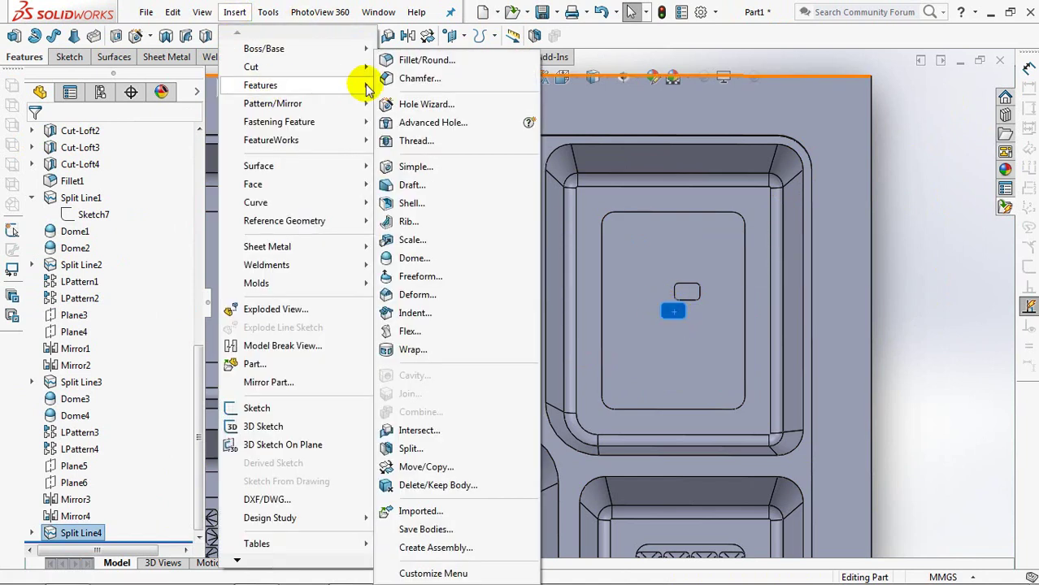
pyautogui.click(445, 258)
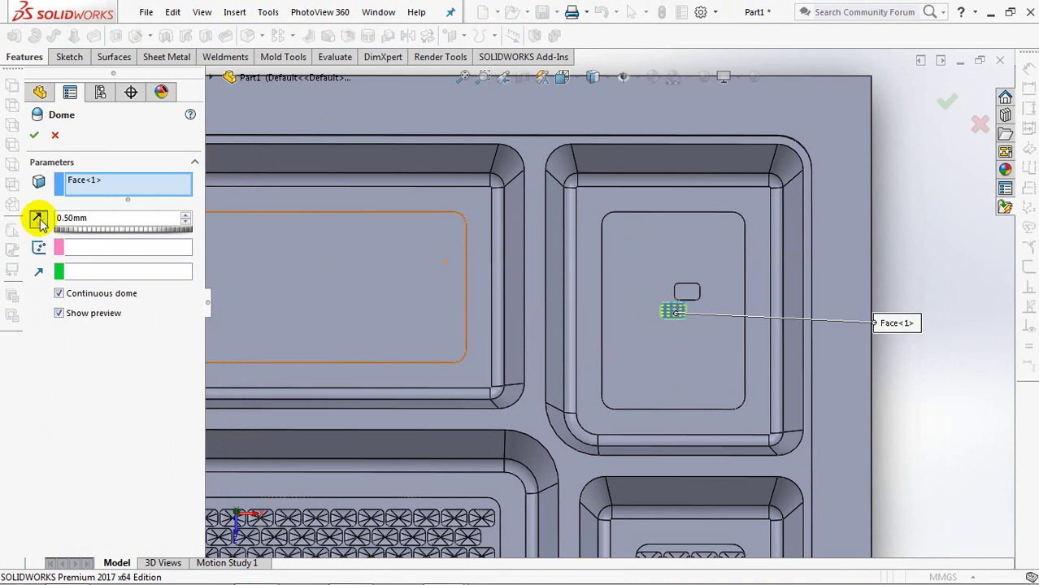
pyautogui.click(33, 136)
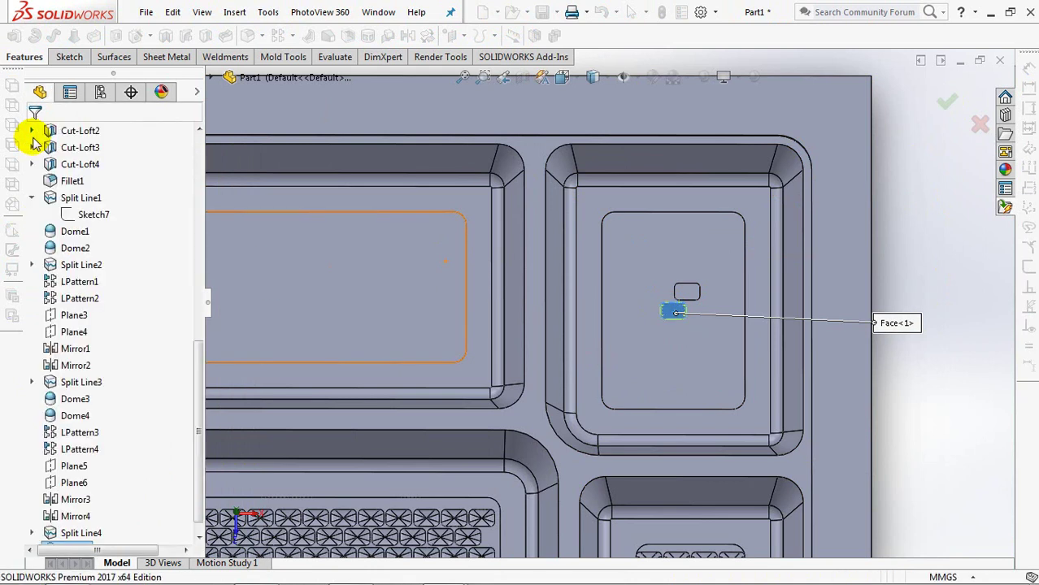
pyautogui.click(689, 291)
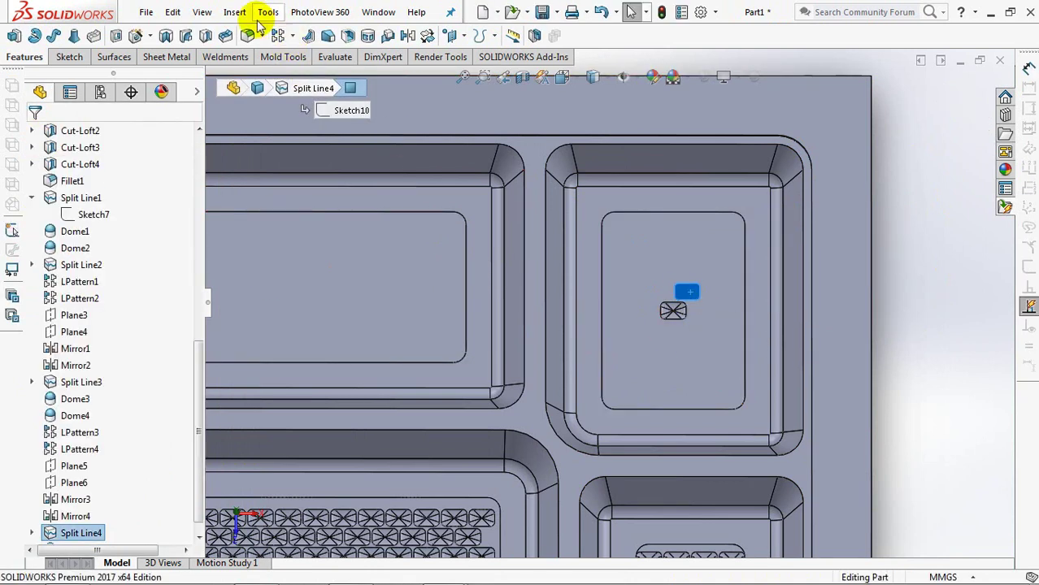
pyautogui.click(234, 12)
pyautogui.click(451, 259)
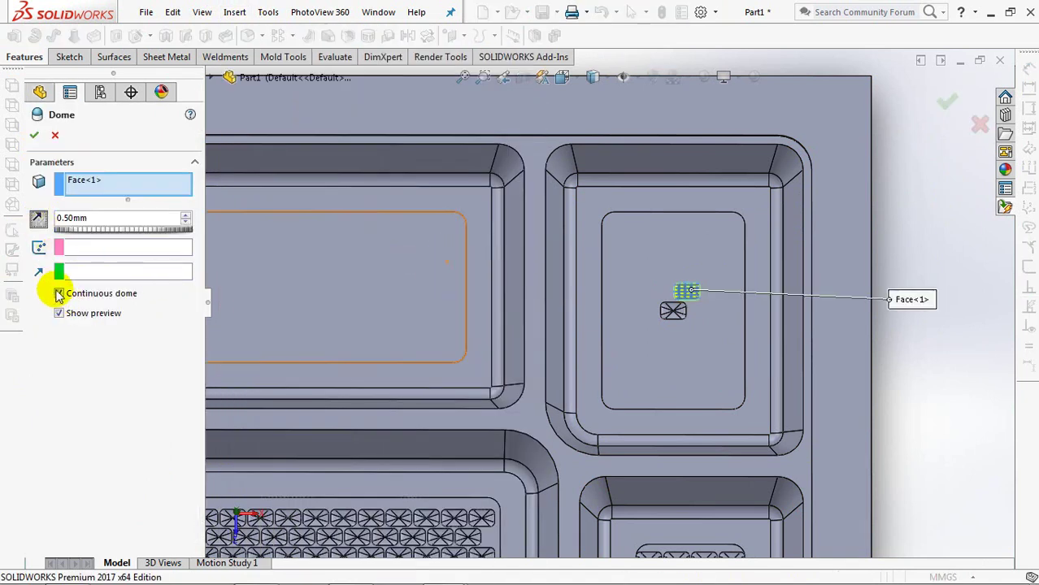
pyautogui.click(31, 136)
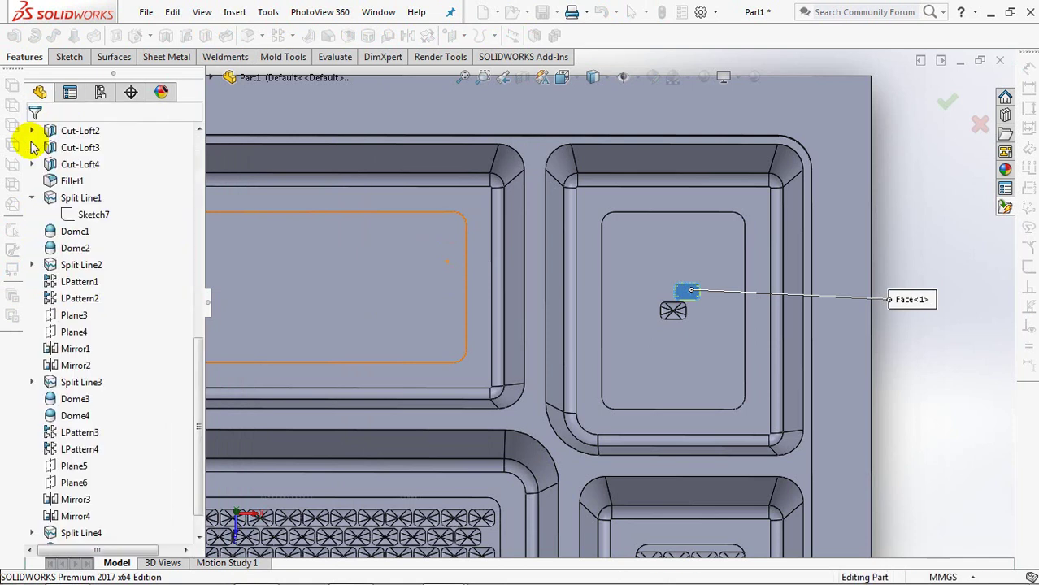
pyautogui.scroll(-3, 670, 376)
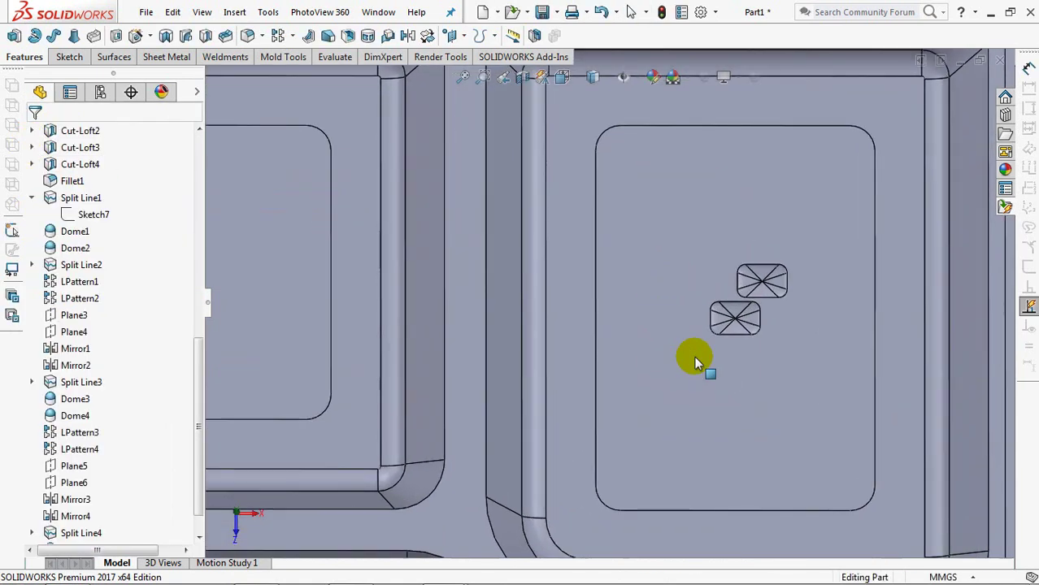
pyautogui.scroll(-3, 691, 353)
pyautogui.click(292, 36)
# Linear-pattern Dome6 along the bottom and left panel edges, 2 × 2 at 6.5 mm and 9 mm
pyautogui.click(301, 54)
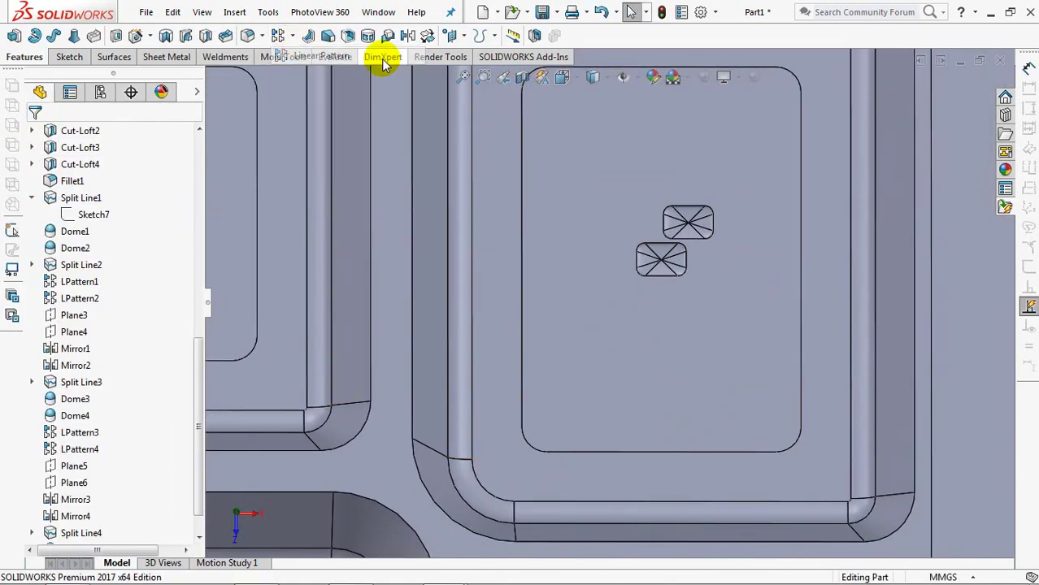
pyautogui.click(567, 449)
pyautogui.click(521, 414)
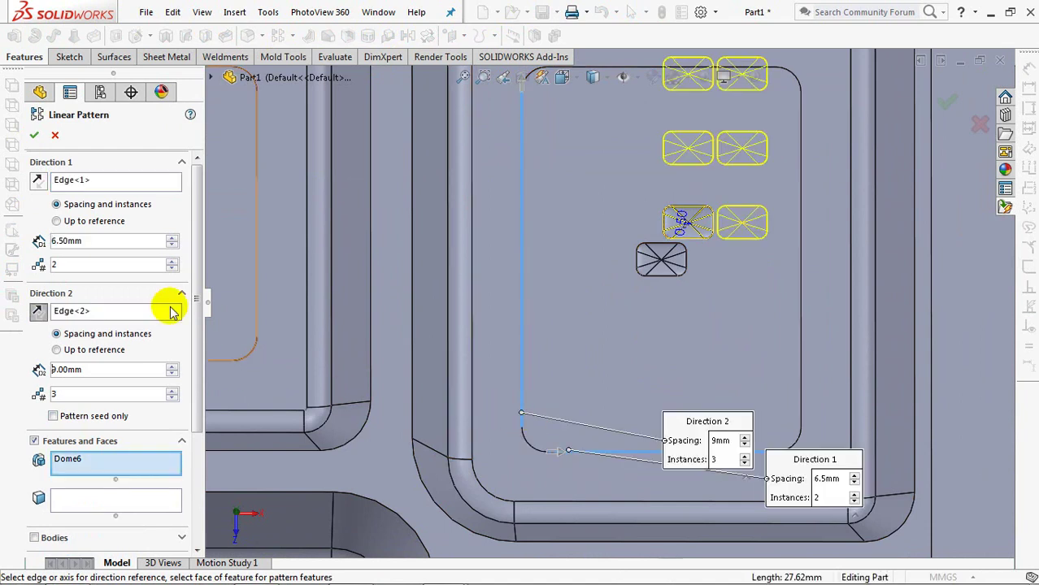
pyautogui.click(34, 136)
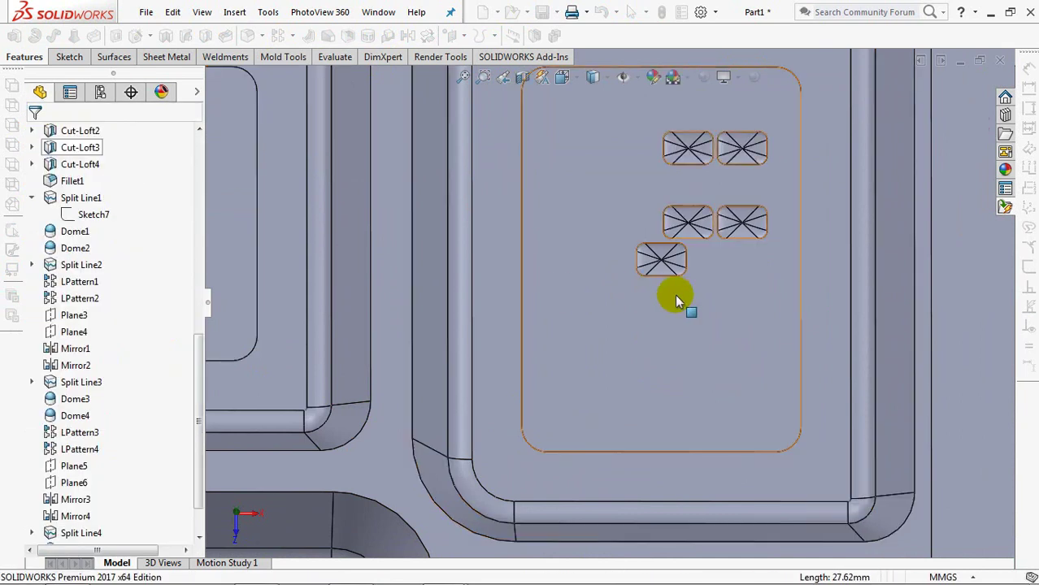
# Linear-pattern Dome5 3 × 3 at 6.5 mm and 9 mm spacing along the same edges
pyautogui.click(294, 36)
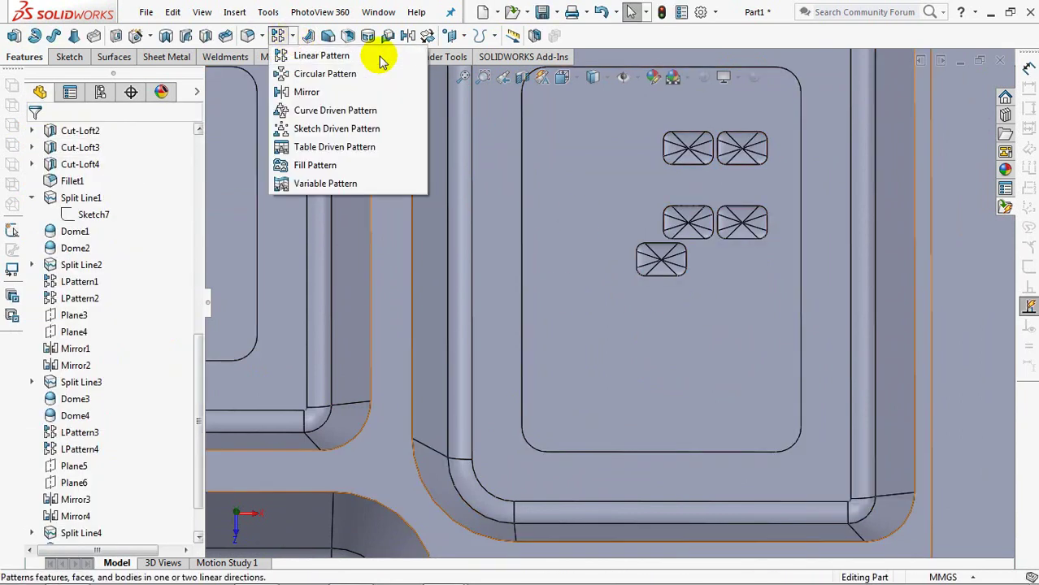
pyautogui.click(325, 82)
pyautogui.click(562, 458)
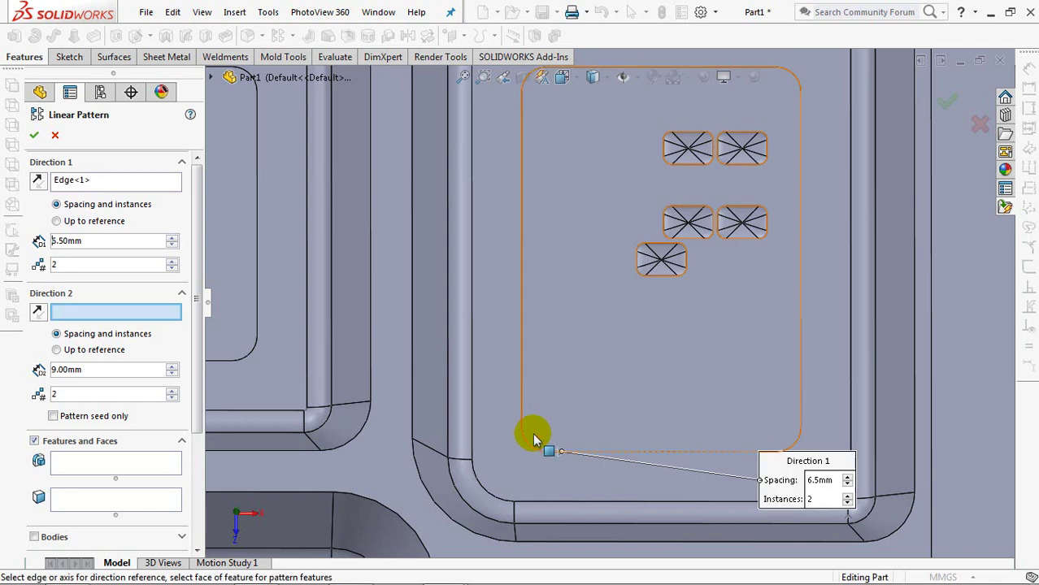
pyautogui.click(526, 421)
pyautogui.click(662, 276)
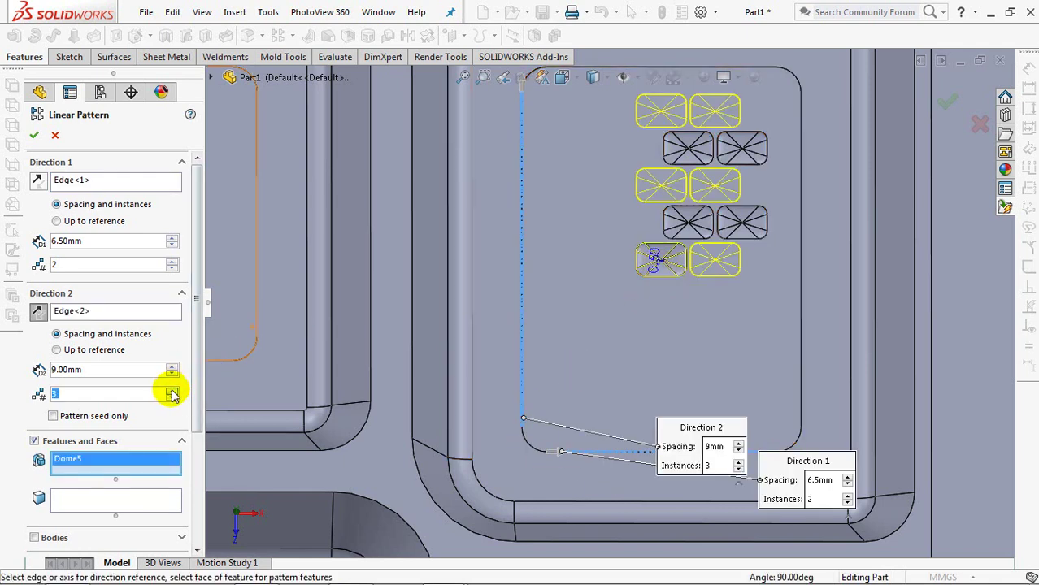
pyautogui.click(29, 134)
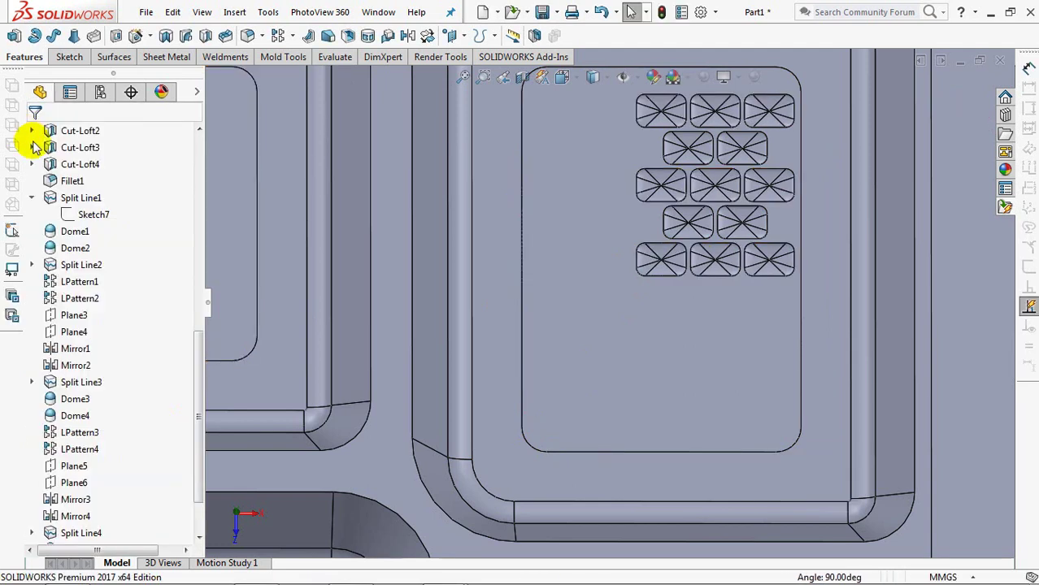
pyautogui.scroll(-2, 195, 421)
pyautogui.moveTo(201, 432)
pyautogui.mouseDown()
pyautogui.moveTo(185, 407)
pyautogui.moveTo(196, 409)
pyautogui.mouseUp()
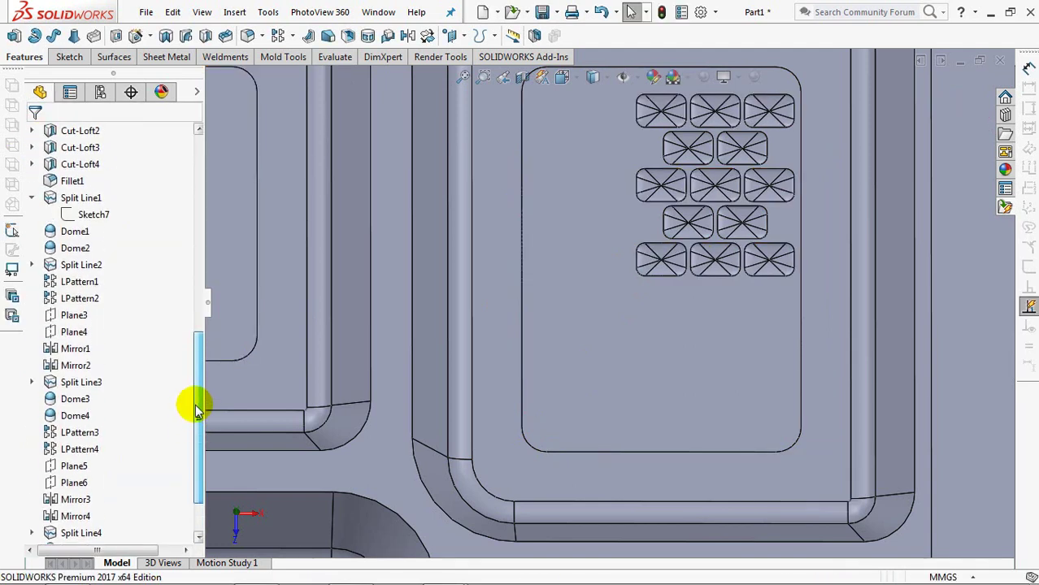
pyautogui.scroll(2, 661, 344)
pyautogui.scroll(2, 661, 375)
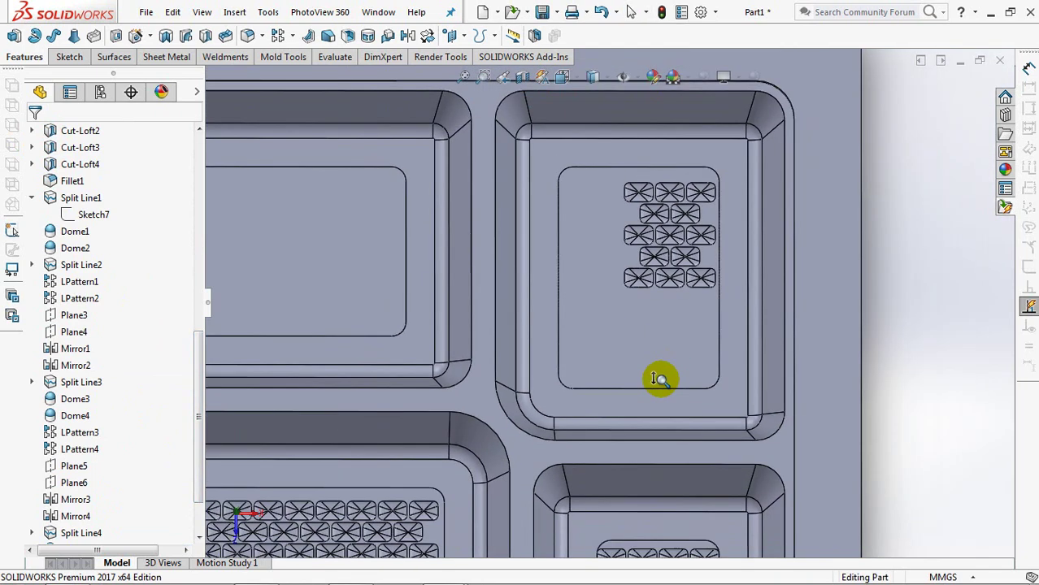
pyautogui.moveTo(871, 442)
pyautogui.mouseDown(button='middle')
pyautogui.moveTo(850, 348)
pyautogui.moveTo(881, 395)
pyautogui.mouseUp(button='middle')
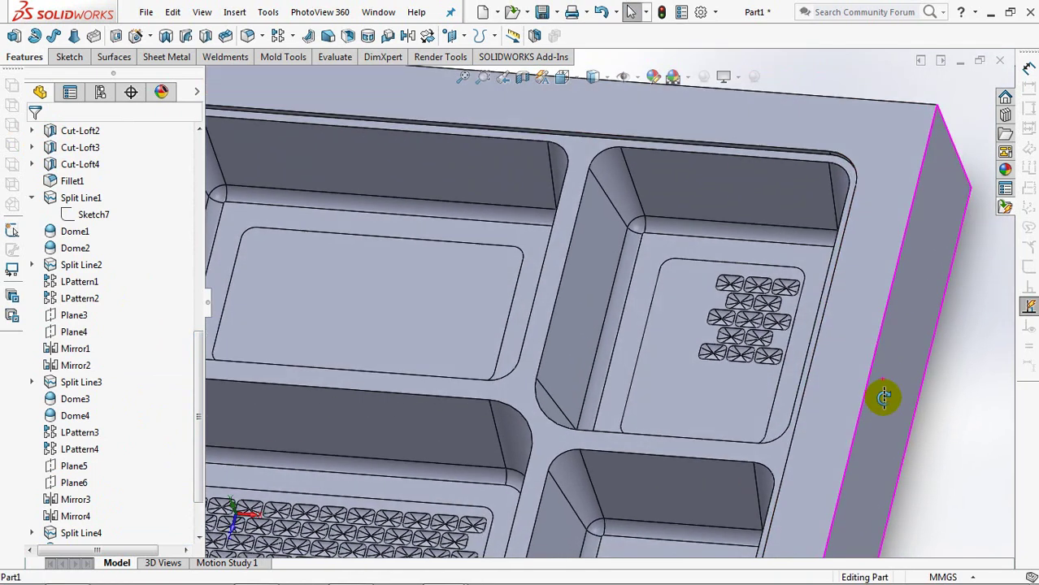
# Create a reference plane parallel to the tray's right side through a point on the compartment floor
pyautogui.click(452, 35)
pyautogui.click(475, 52)
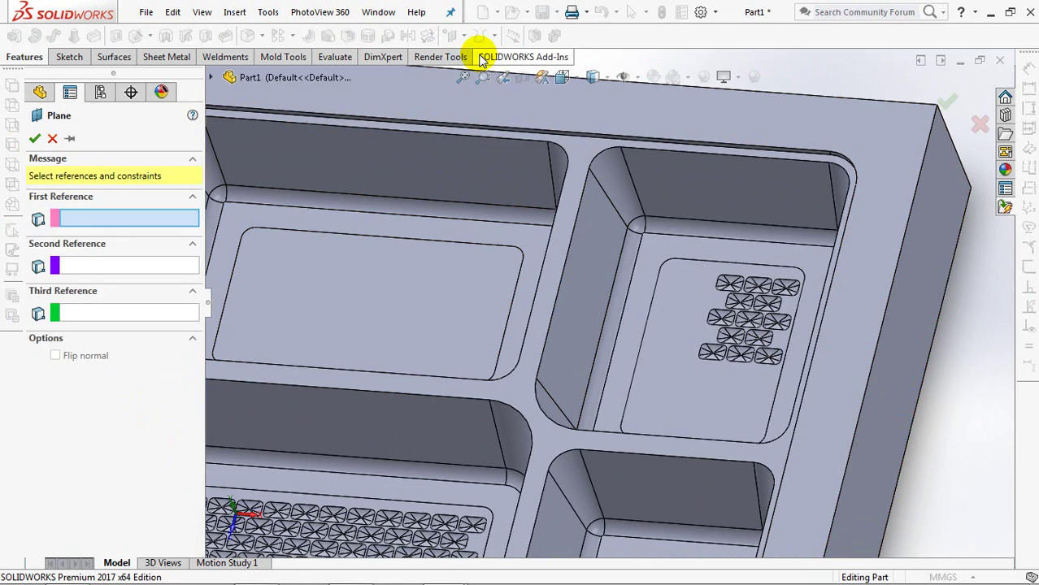
pyautogui.click(890, 410)
pyautogui.click(735, 264)
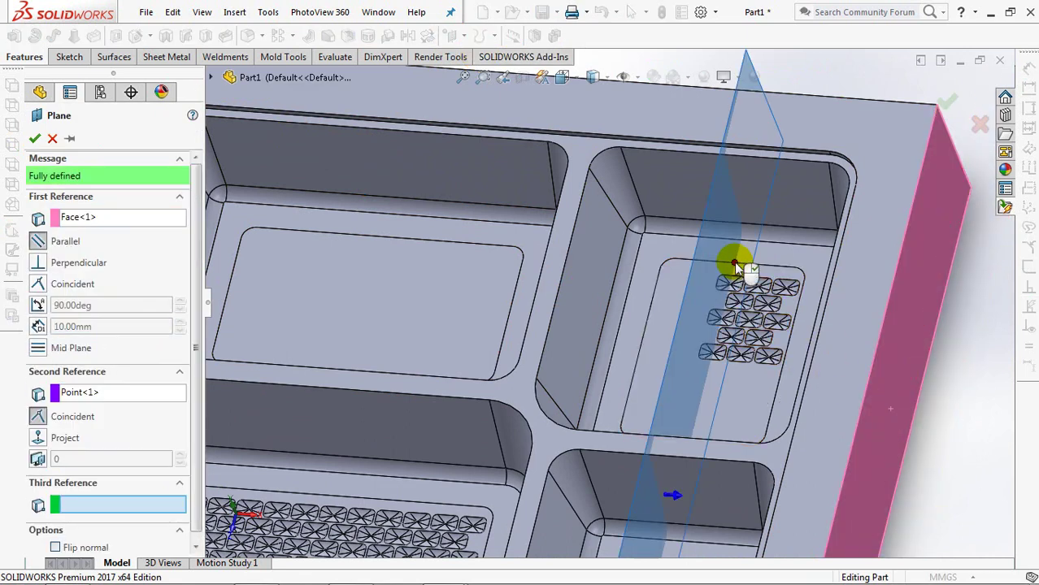
pyautogui.click(947, 99)
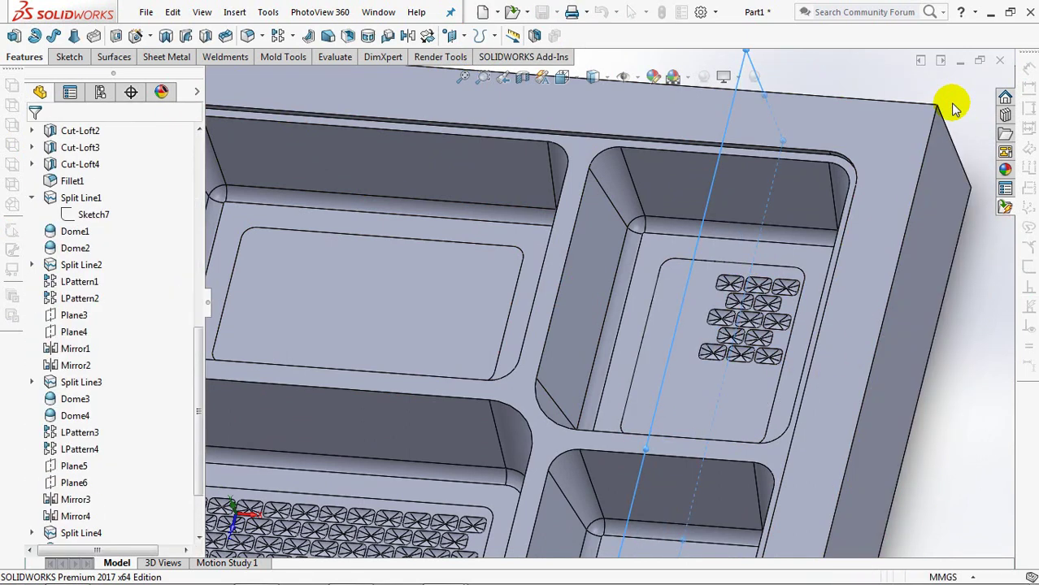
# Create a reference plane parallel to the tray's front face through a point on the compartment floor
pyautogui.click(454, 35)
pyautogui.click(457, 63)
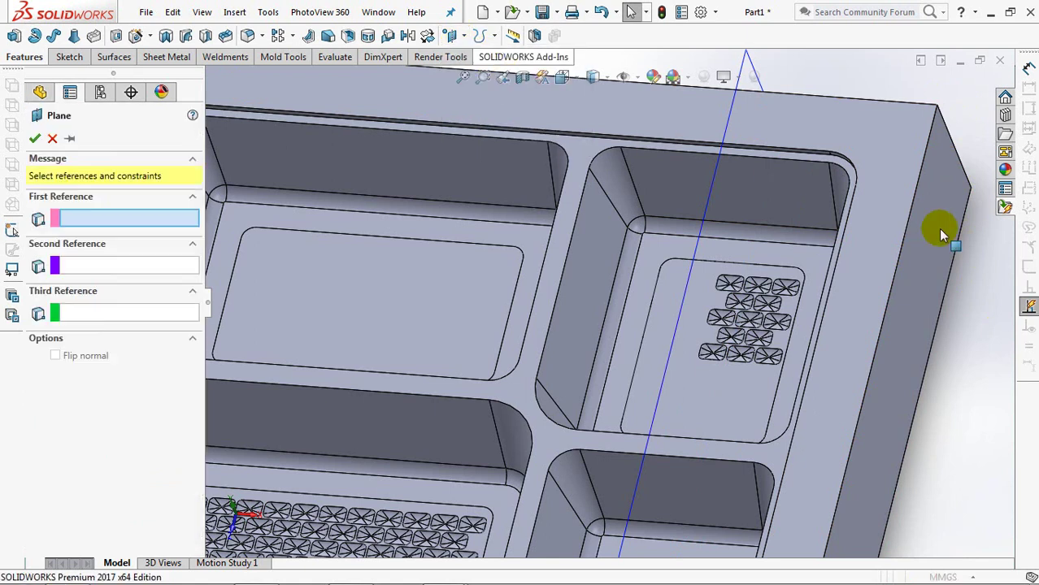
pyautogui.press('f')
pyautogui.click(643, 538)
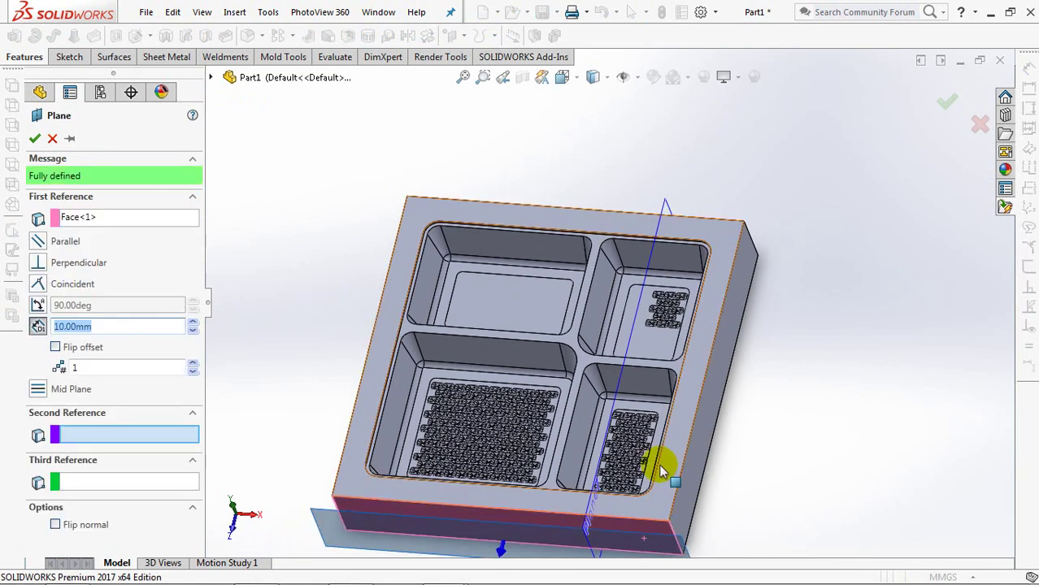
pyautogui.keyDown('shift'); pyautogui.moveTo(616, 336); pyautogui.dragTo(615, 220, button='middle'); pyautogui.keyUp('shift')
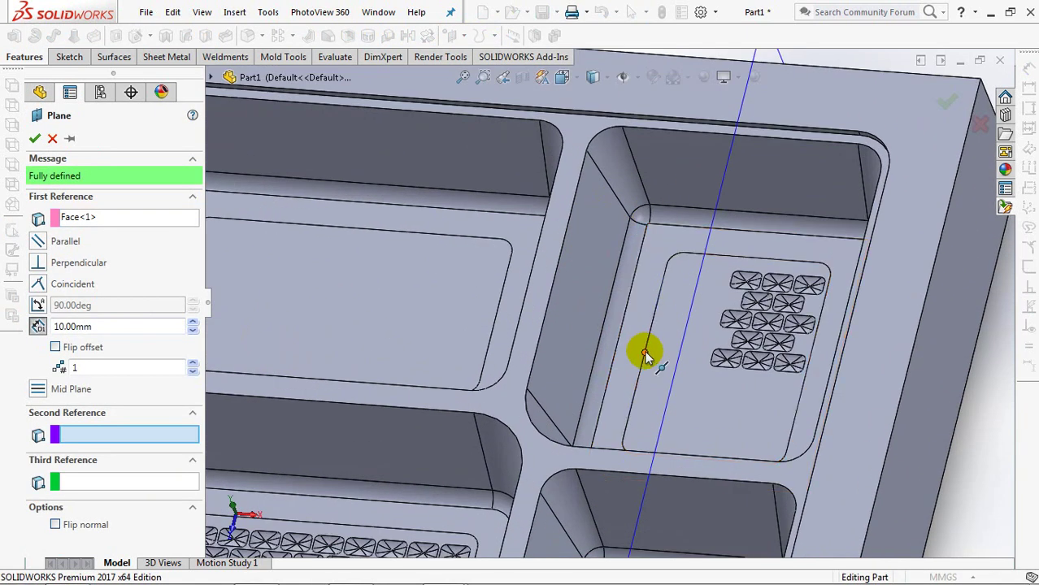
pyautogui.click(644, 355)
pyautogui.click(946, 102)
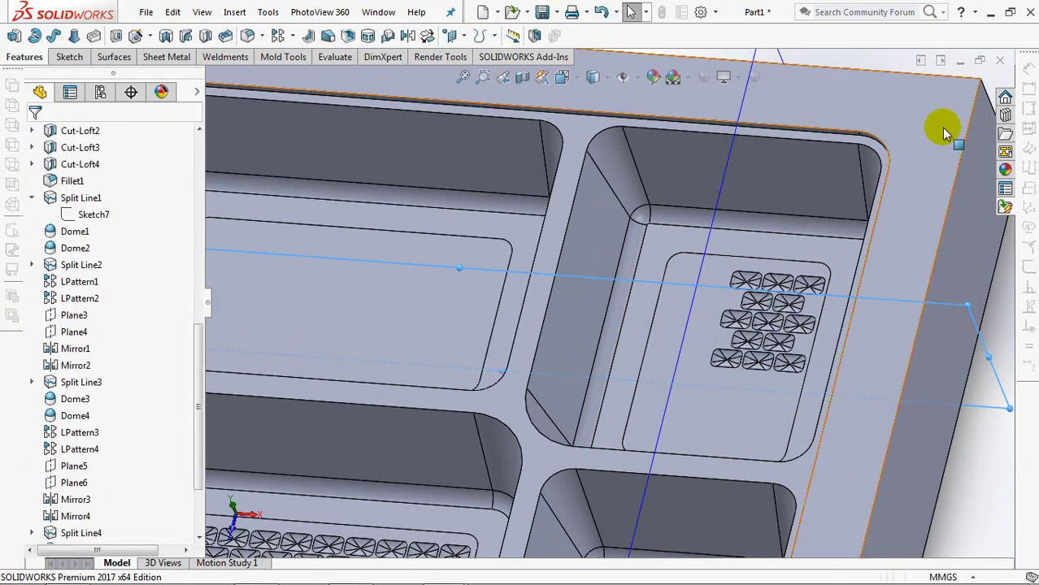
# Mirror LPattern5 and LPattern6 across Plane8
pyautogui.moveTo(847, 277); pyautogui.dragTo(911, 336, button='middle')
pyautogui.click(406, 36)
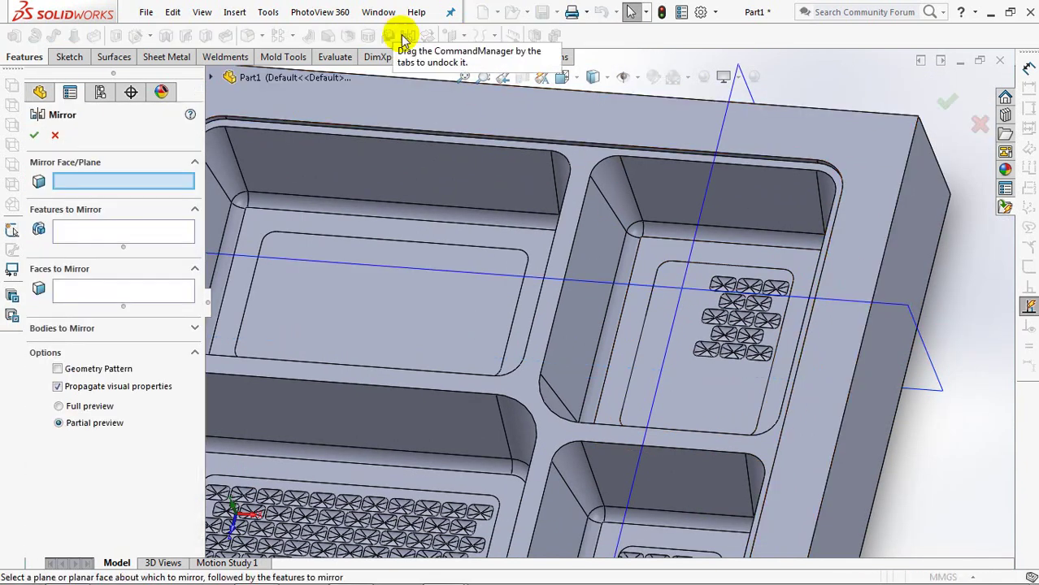
pyautogui.click(941, 383)
pyautogui.scroll(-3, 756, 351)
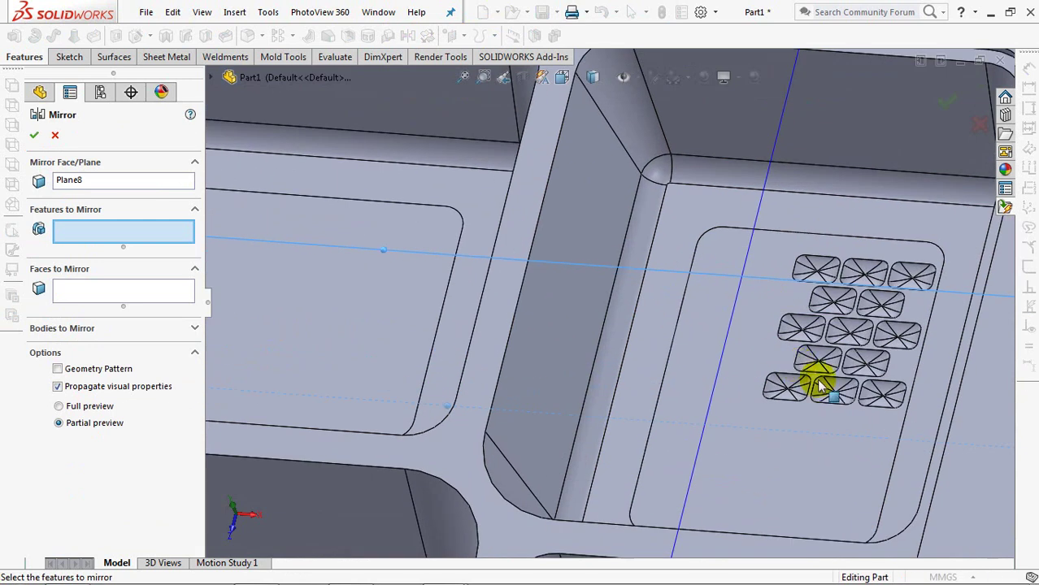
pyautogui.click(793, 385)
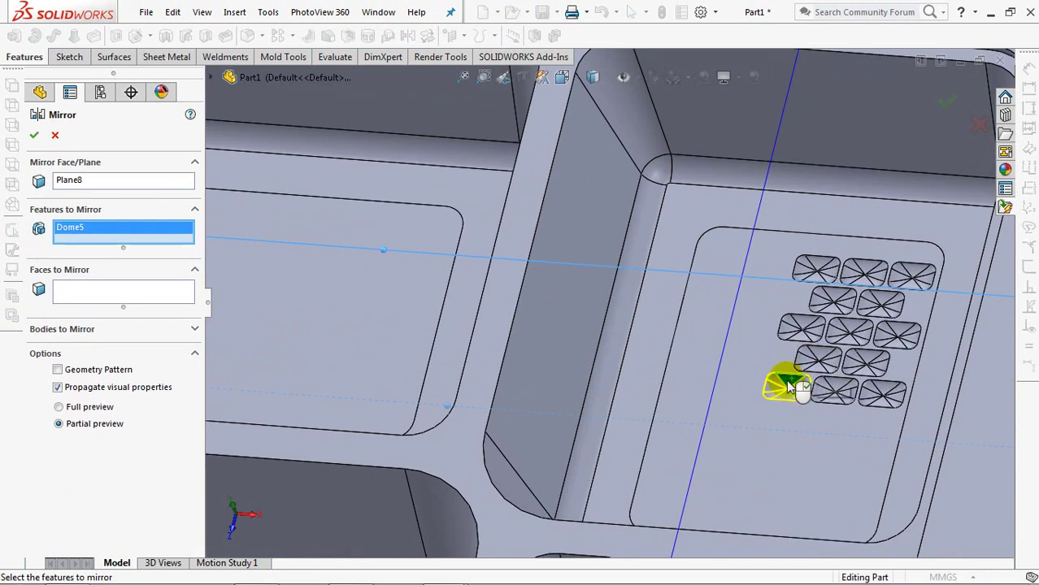
pyautogui.click(788, 387)
pyautogui.click(837, 390)
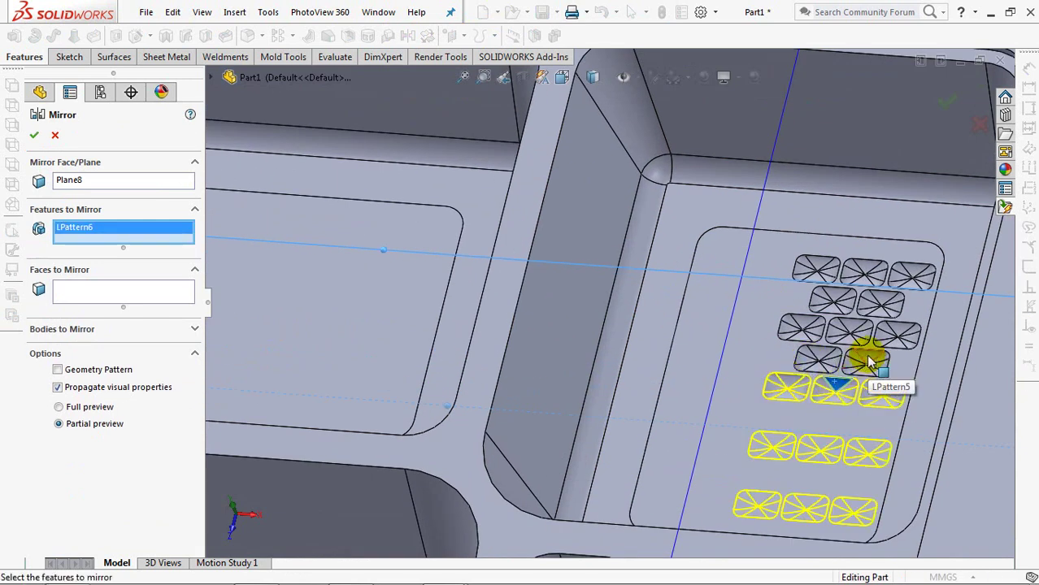
pyautogui.click(868, 362)
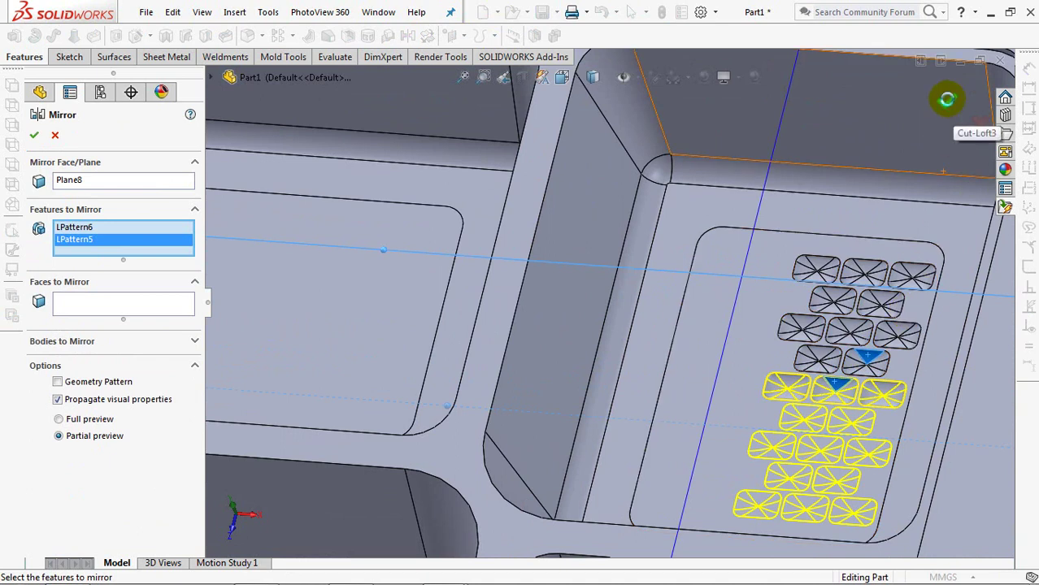
pyautogui.click(947, 98)
pyautogui.scroll(4, 862, 252)
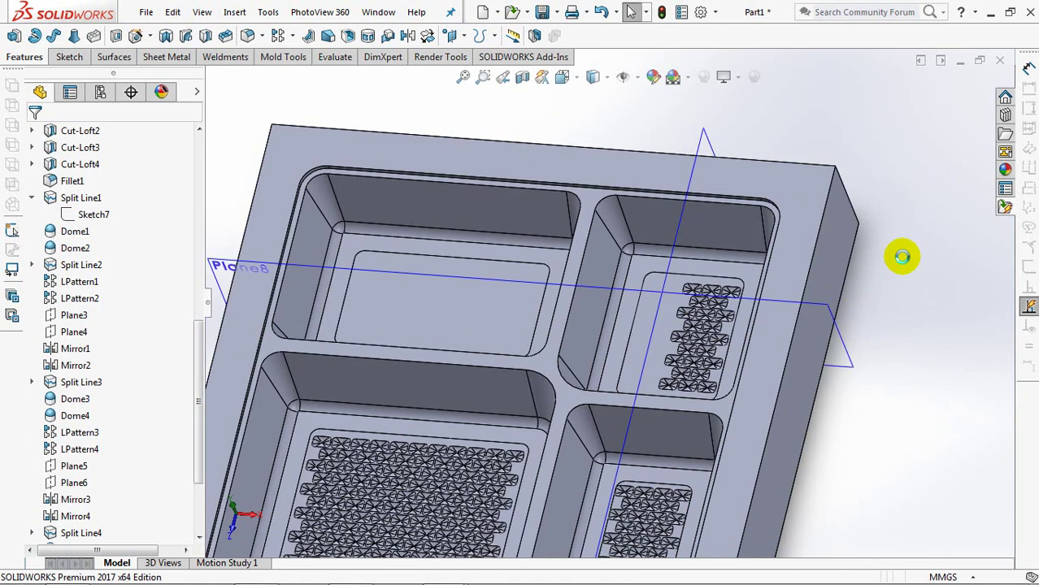
# Mirror the Mirror5 bumps across Plane7
pyautogui.click(409, 37)
pyautogui.click(719, 153)
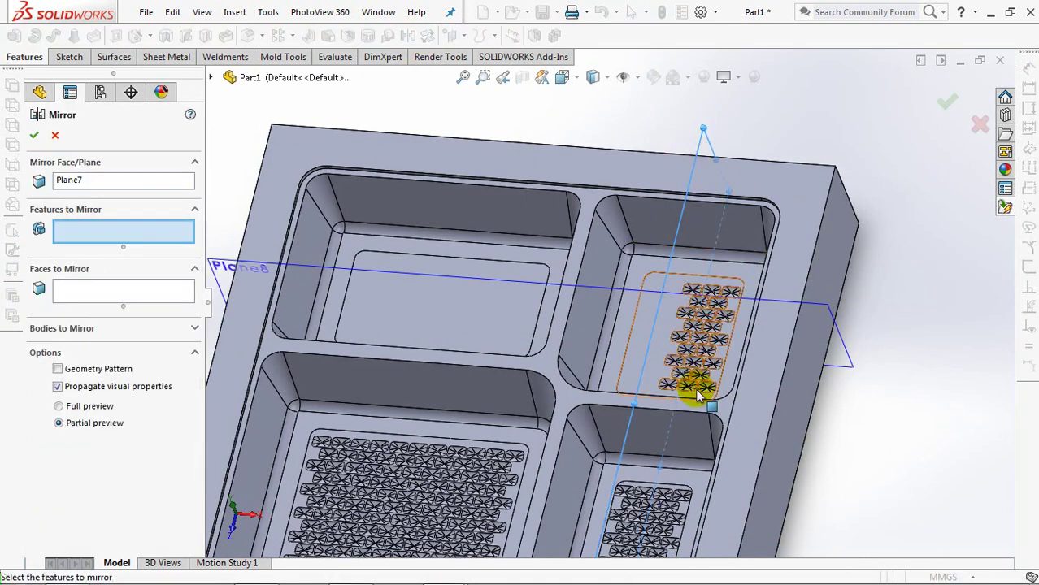
pyautogui.scroll(-3, 727, 369)
pyautogui.click(741, 416)
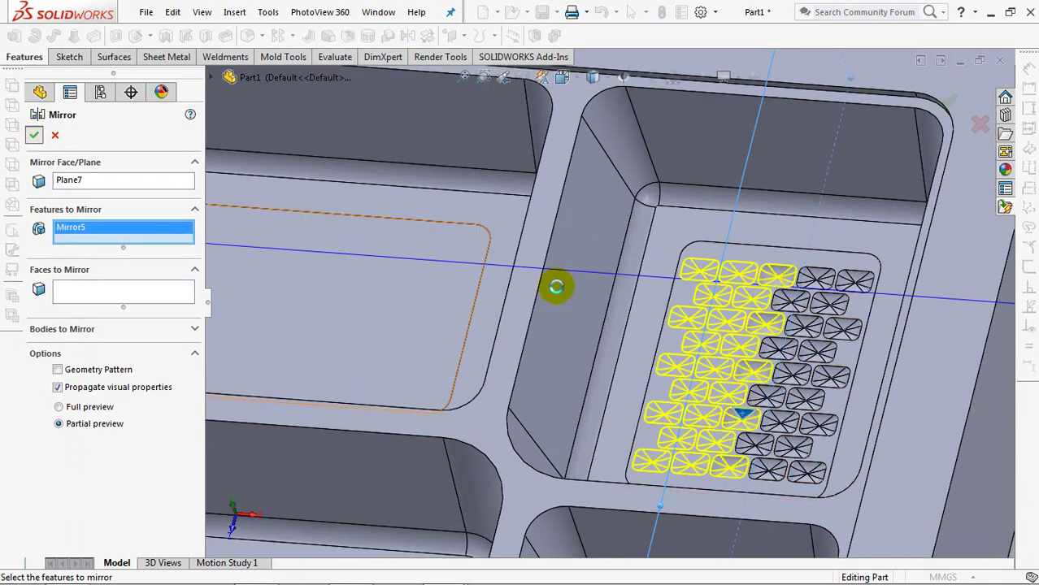
pyautogui.press('Return')
pyautogui.scroll(3, 569, 294)
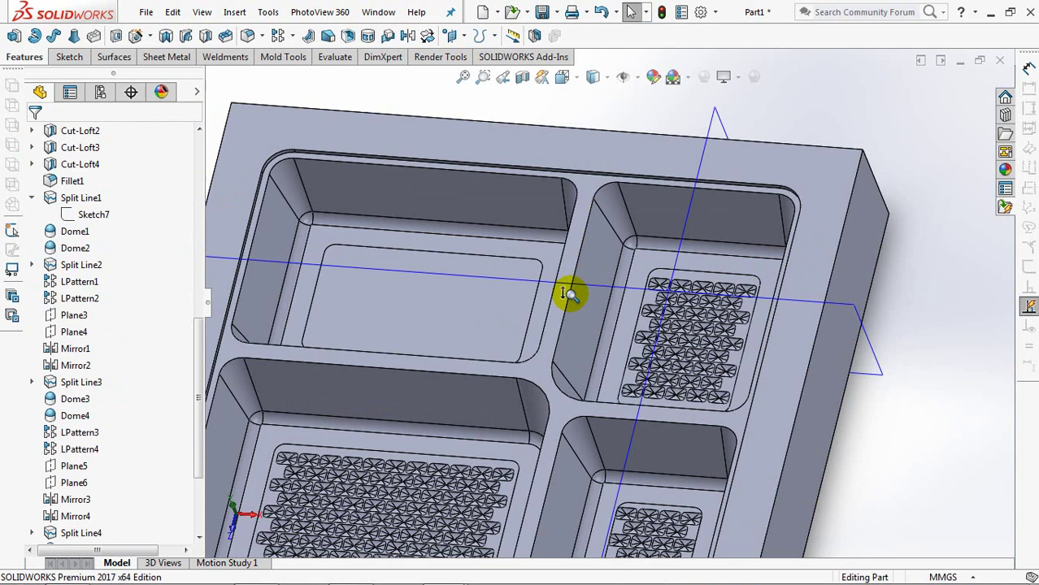
# Paste the copied bump sketch onto the empty top-left compartment floor, viewed normal to it
pyautogui.click(444, 264)
pyautogui.click(582, 213)
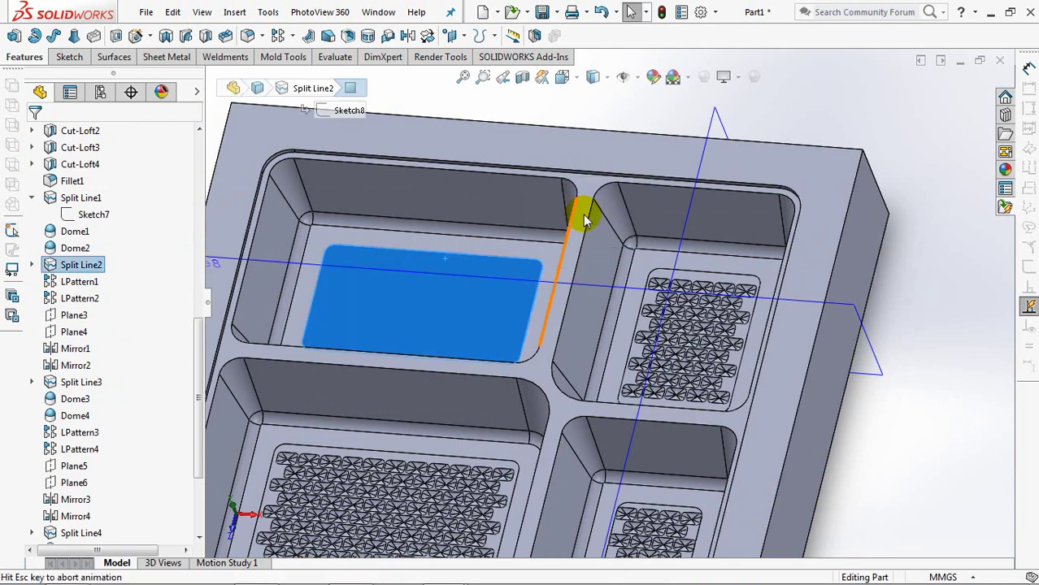
pyautogui.scroll(-3, 543, 153)
pyautogui.keyDown('ctrl'); pyautogui.moveTo(550, 79); pyautogui.dragTo(561, 335, button='middle'); pyautogui.keyUp('ctrl')
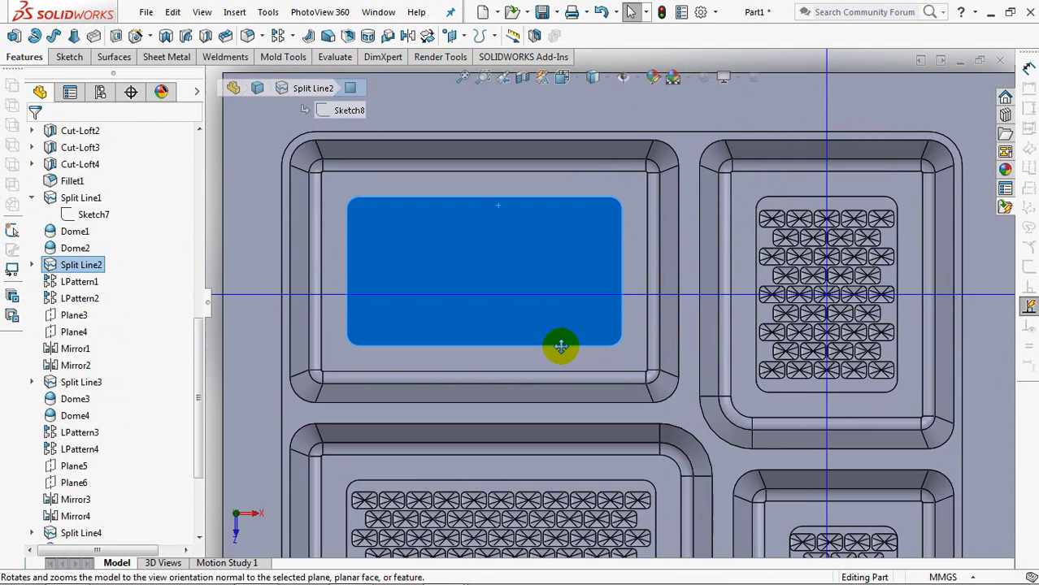
pyautogui.click(173, 11)
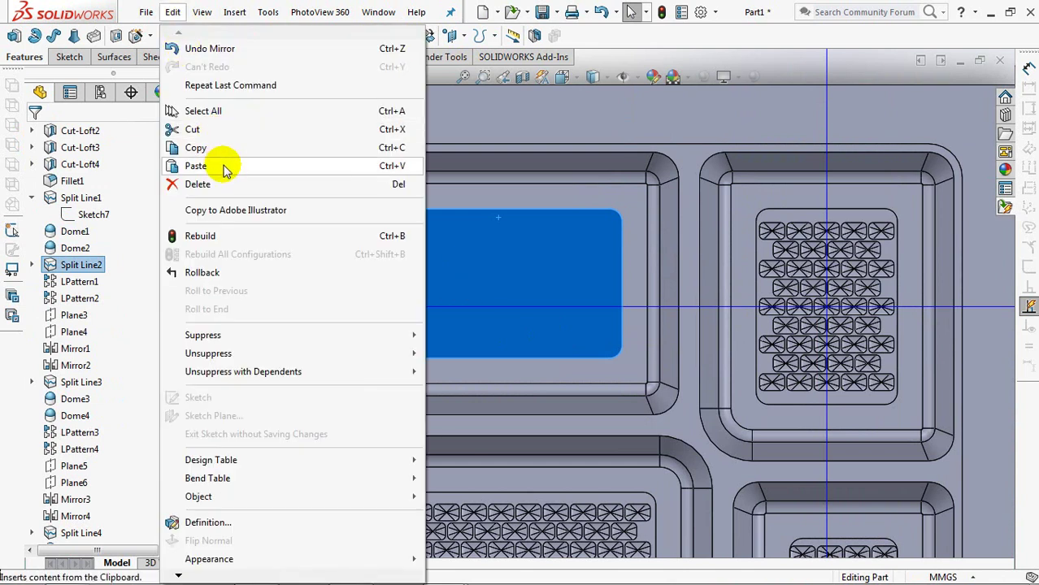
pyautogui.click(221, 164)
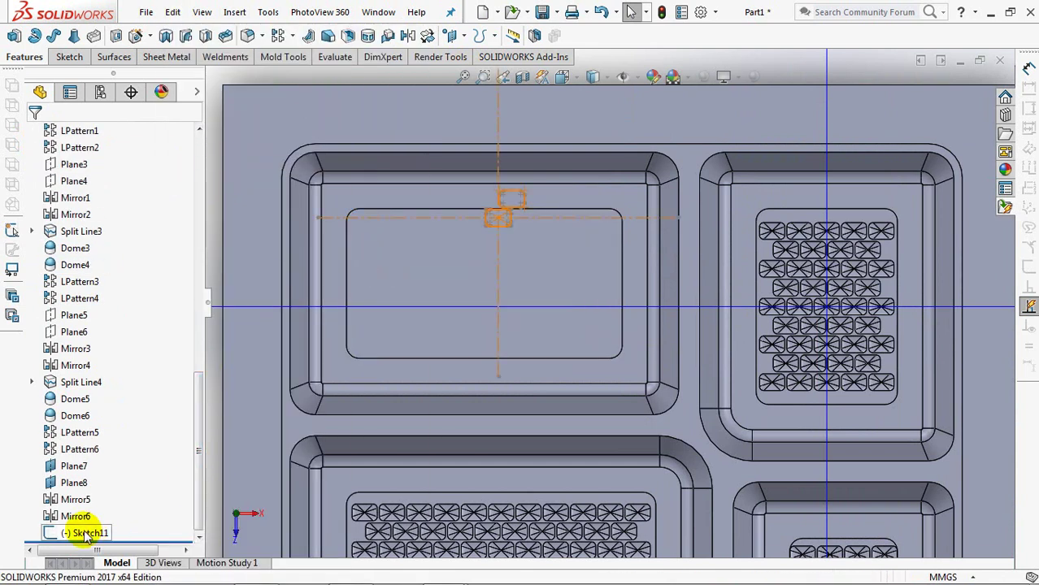
# Edit Sketch11 and make the centerline's bottom and left ends Midpoint to the floor edges
pyautogui.click(84, 533)
pyautogui.click(102, 483)
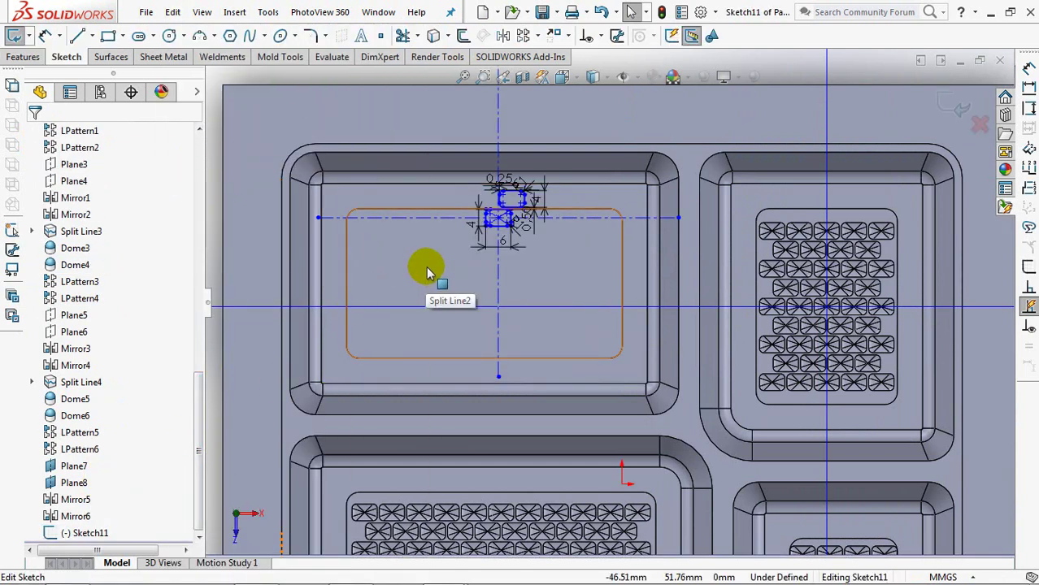
pyautogui.keyDown('ctrl'); pyautogui.moveTo(452, 237); pyautogui.dragTo(456, 304, button='middle'); pyautogui.keyUp('ctrl')
pyautogui.click(601, 35)
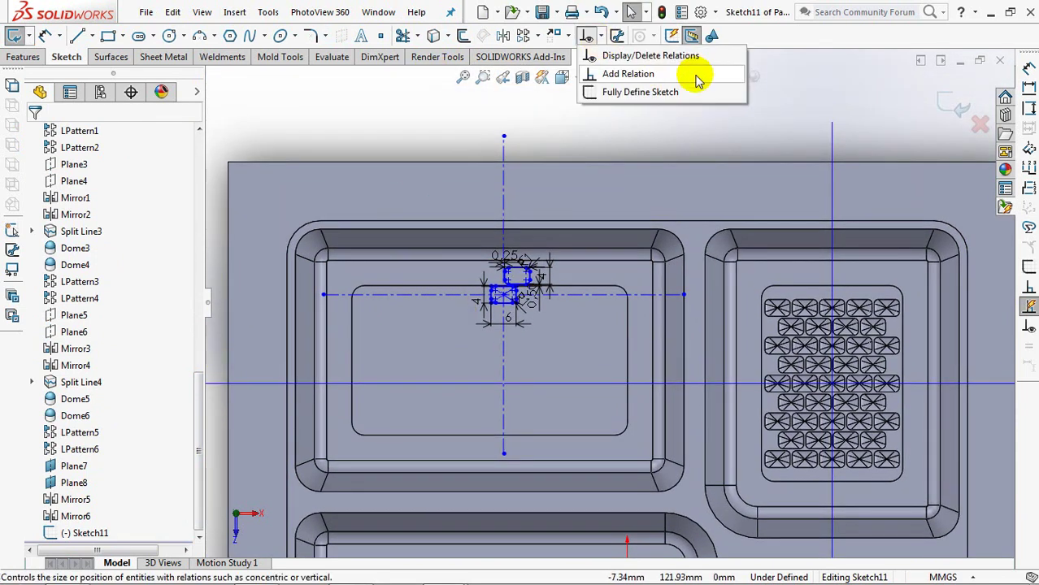
pyautogui.click(687, 74)
pyautogui.click(524, 434)
pyautogui.click(504, 452)
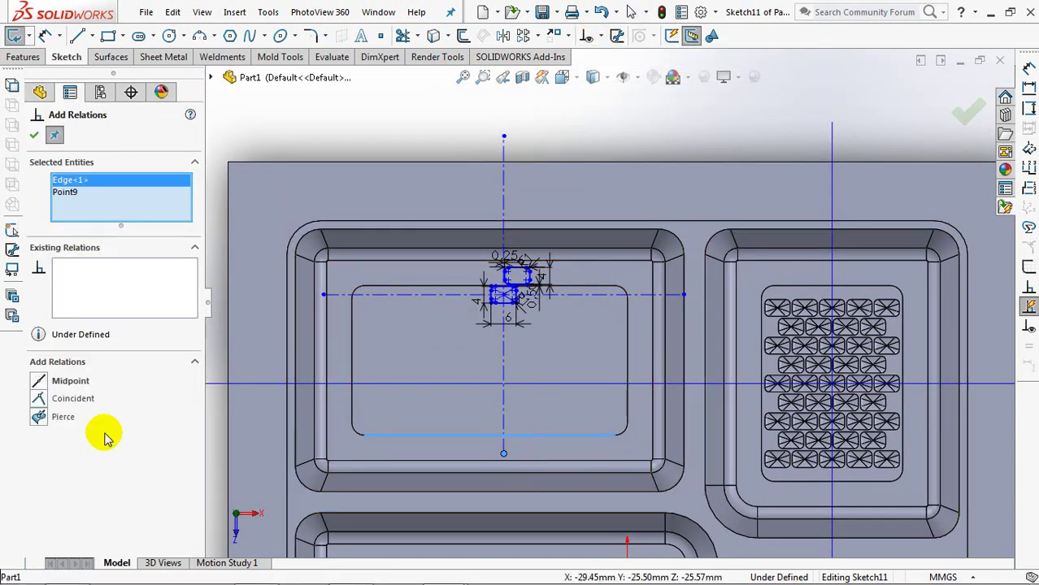
pyautogui.click(61, 382)
pyautogui.click(308, 294)
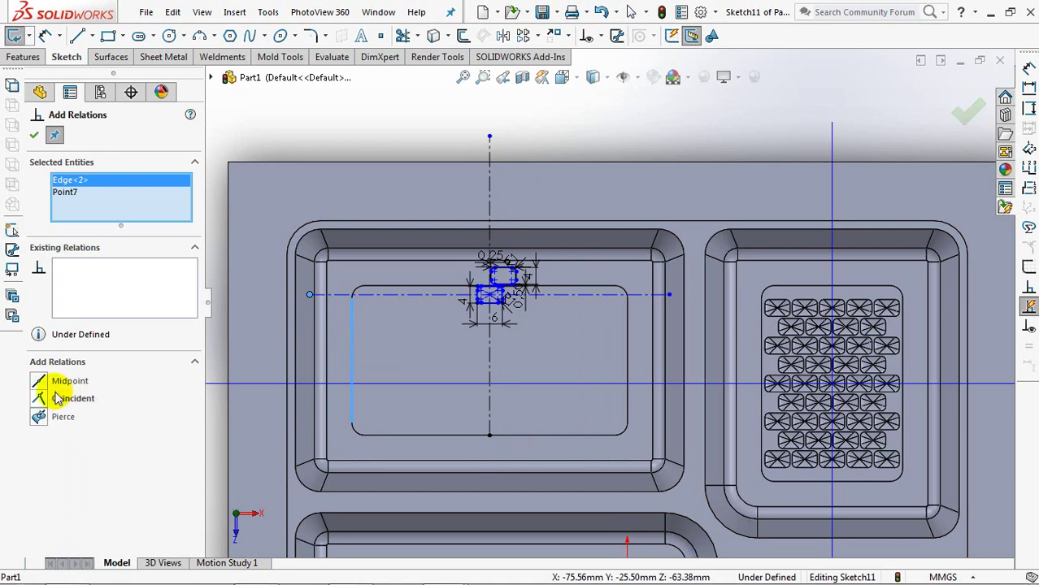
pyautogui.click(39, 383)
# Make the centerline's right and top ends Midpoint to their edges and exit the sketch
pyautogui.click(626, 382)
pyautogui.click(627, 360)
pyautogui.click(38, 382)
pyautogui.click(490, 136)
pyautogui.click(509, 283)
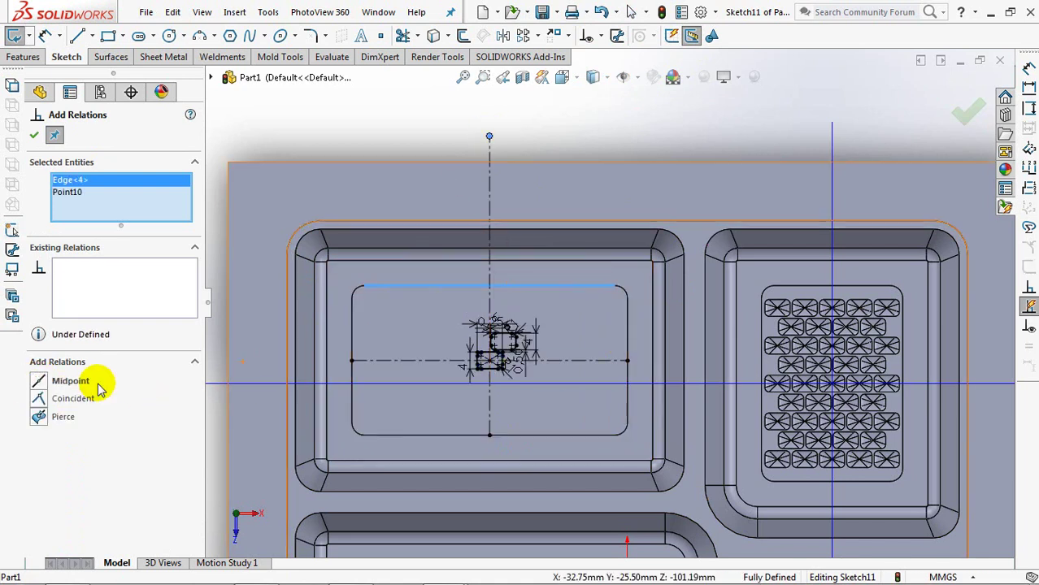
pyautogui.click(33, 137)
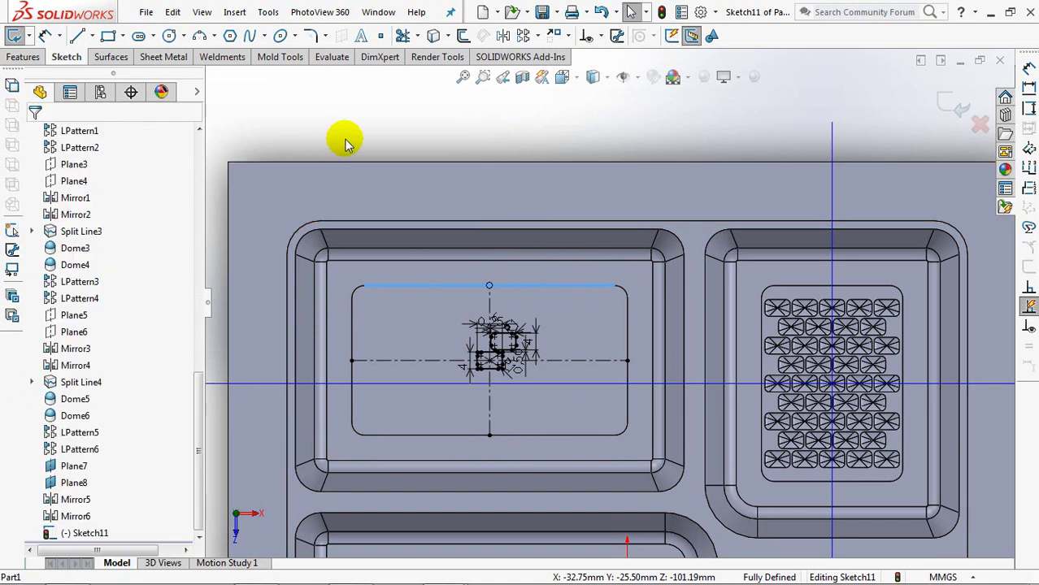
pyautogui.click(955, 109)
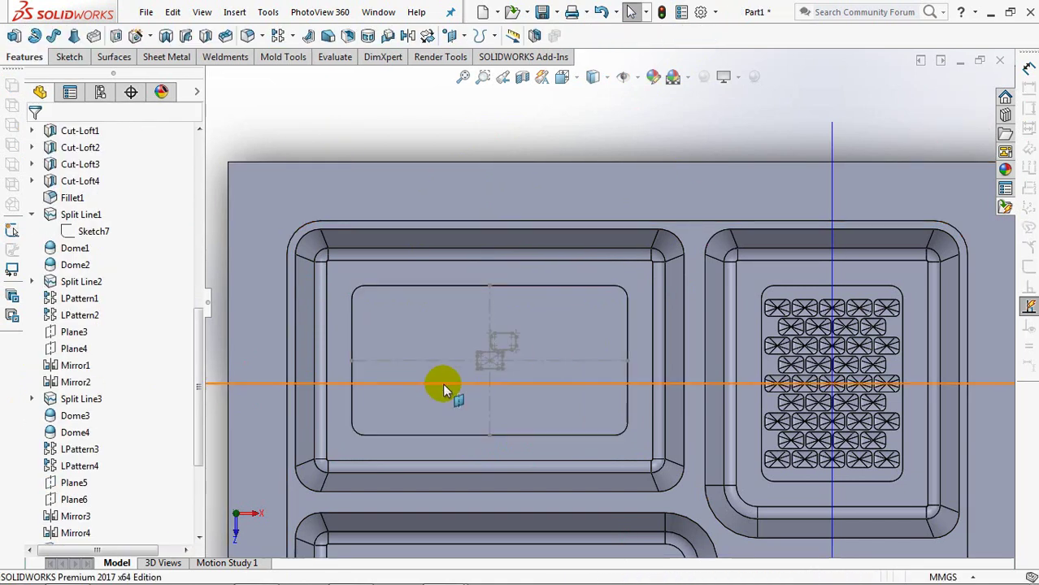
# Project Sketch11 onto the top-left compartment floor as a split line
pyautogui.moveTo(464, 364); pyautogui.dragTo(444, 283, button='middle')
pyautogui.moveTo(197, 398); pyautogui.dragTo(198, 463)
pyautogui.click(73, 532)
pyautogui.click(494, 35)
pyautogui.click(502, 59)
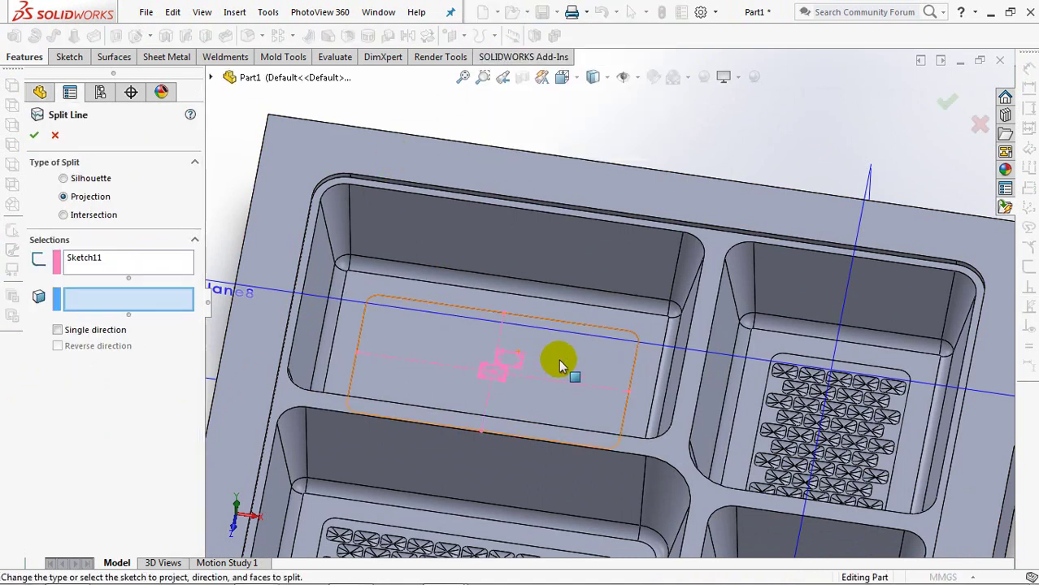
pyautogui.click(558, 358)
pyautogui.rightClick(559, 358)
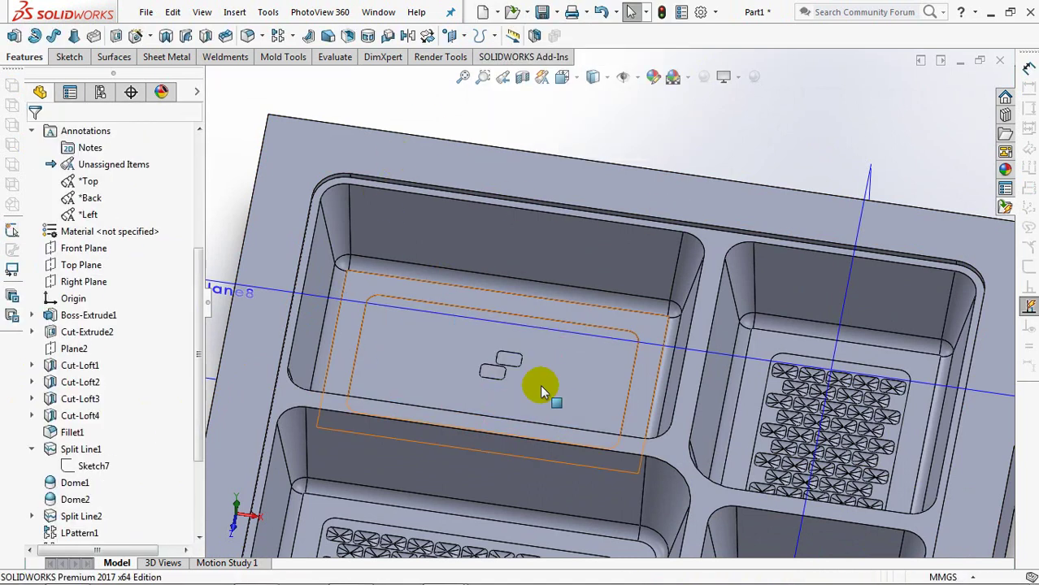
# Raise a non-continuous 0.50 mm dome on the first new small face
pyautogui.scroll(-3, 502, 398)
pyautogui.scroll(-3, 569, 325)
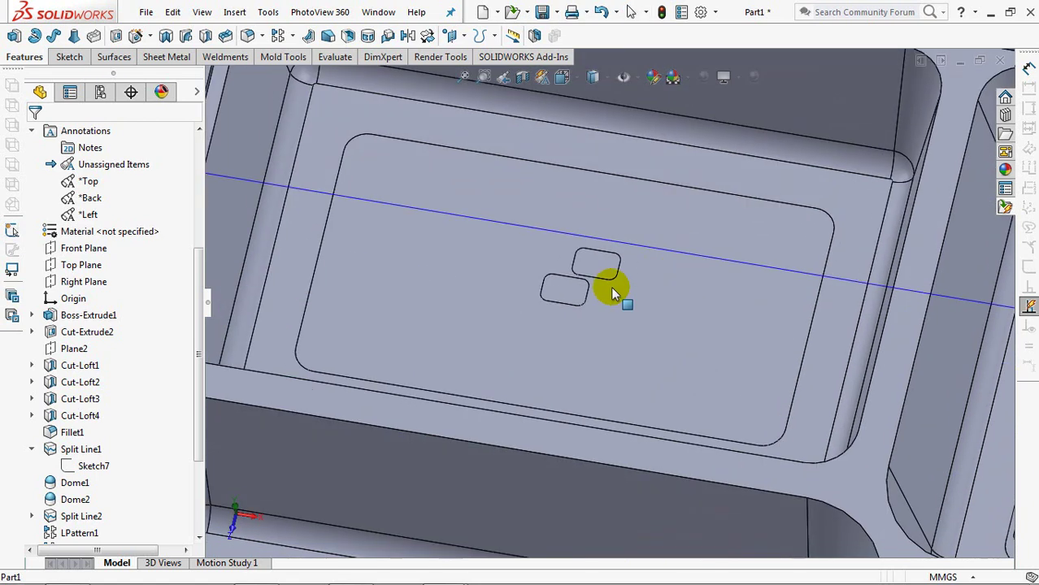
pyautogui.click(559, 292)
pyautogui.click(235, 13)
pyautogui.moveTo(260, 86)
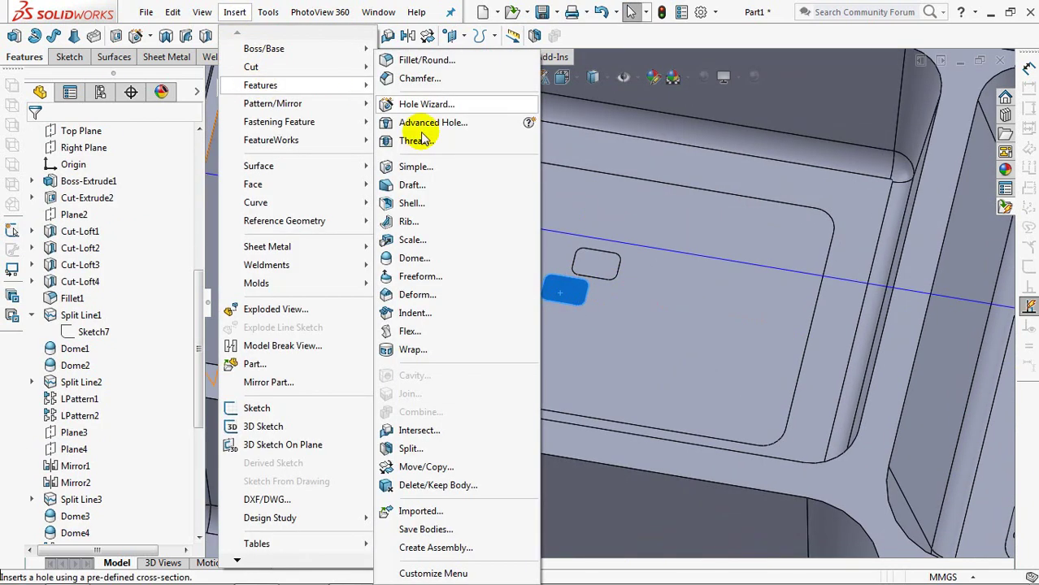
pyautogui.click(440, 261)
pyautogui.click(58, 293)
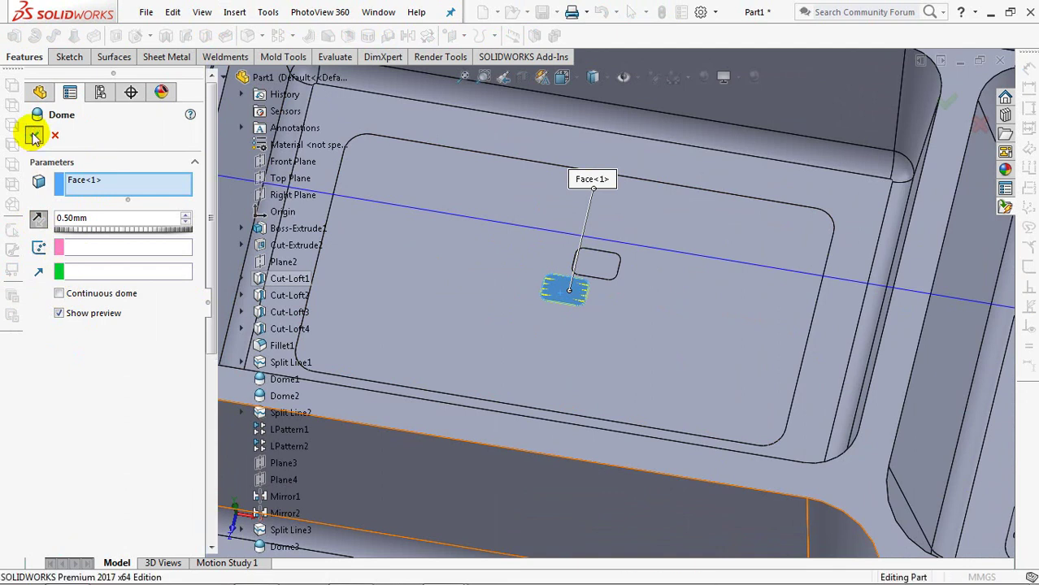
pyautogui.click(33, 137)
# Raise a 0.50 mm dome on the second small face
pyautogui.click(598, 268)
pyautogui.click(234, 16)
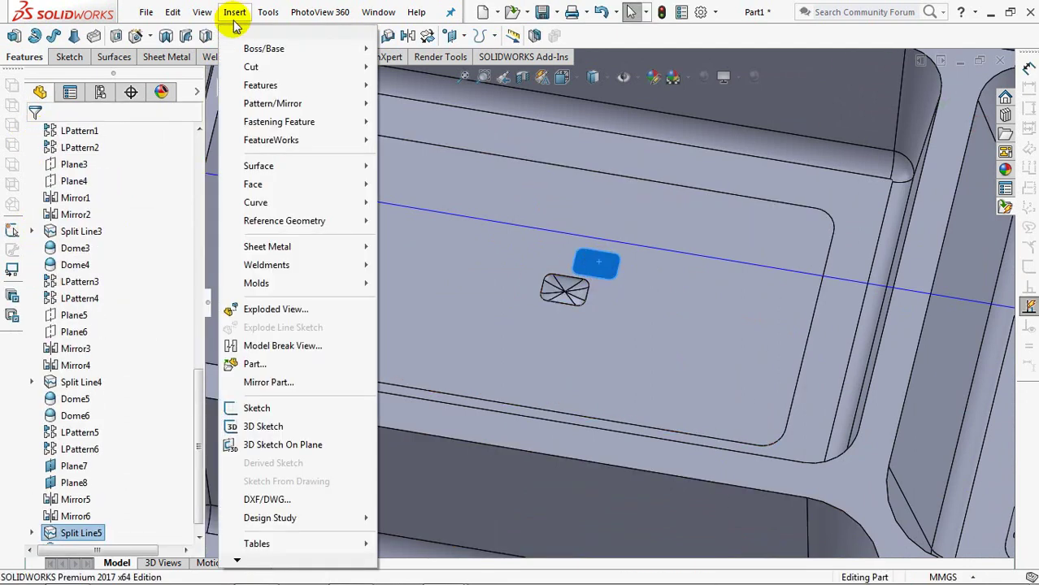
pyautogui.moveTo(260, 85)
pyautogui.click(443, 260)
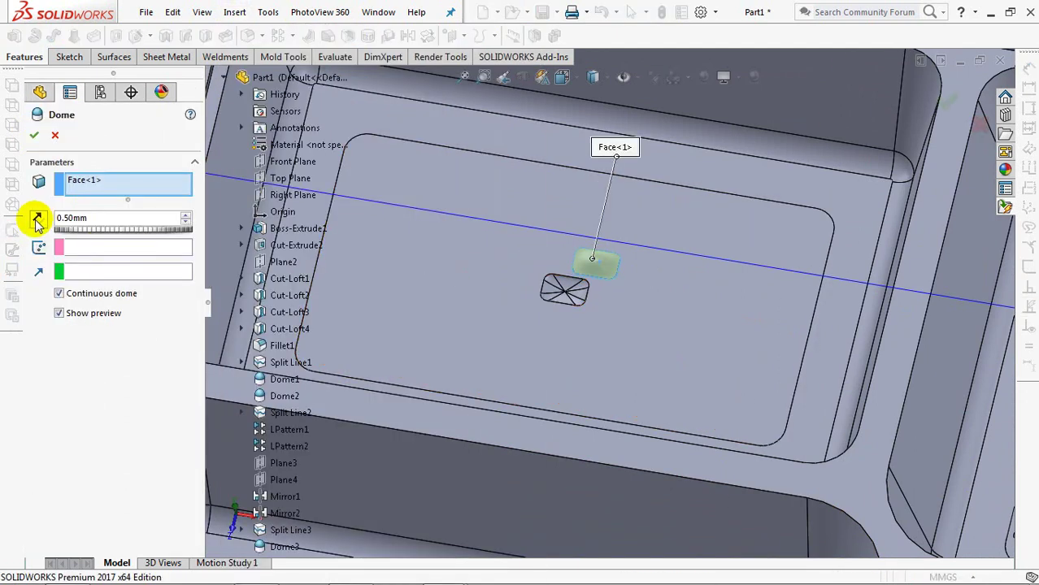
pyautogui.click(33, 137)
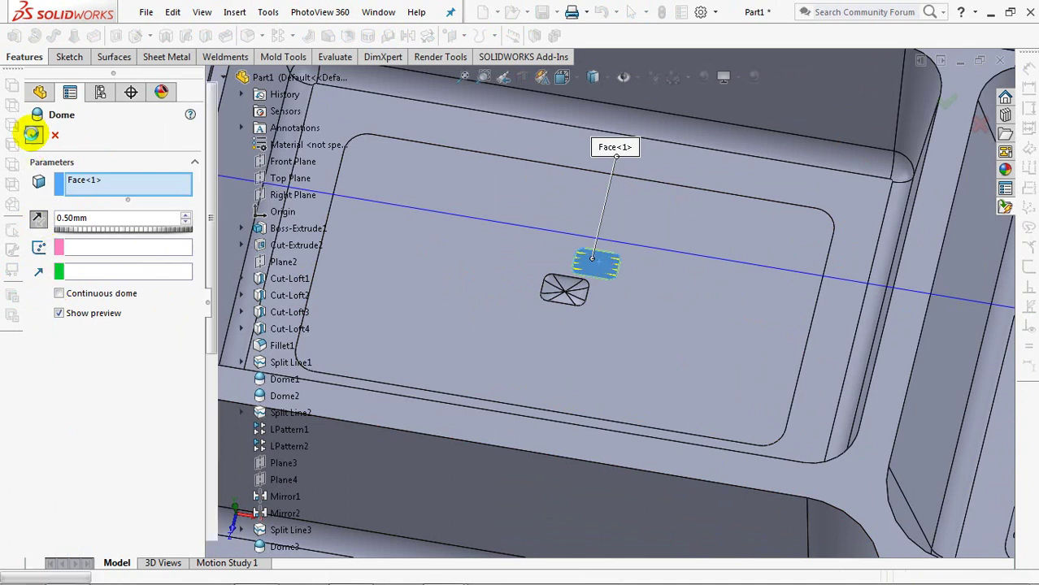
pyautogui.scroll(5, 604, 231)
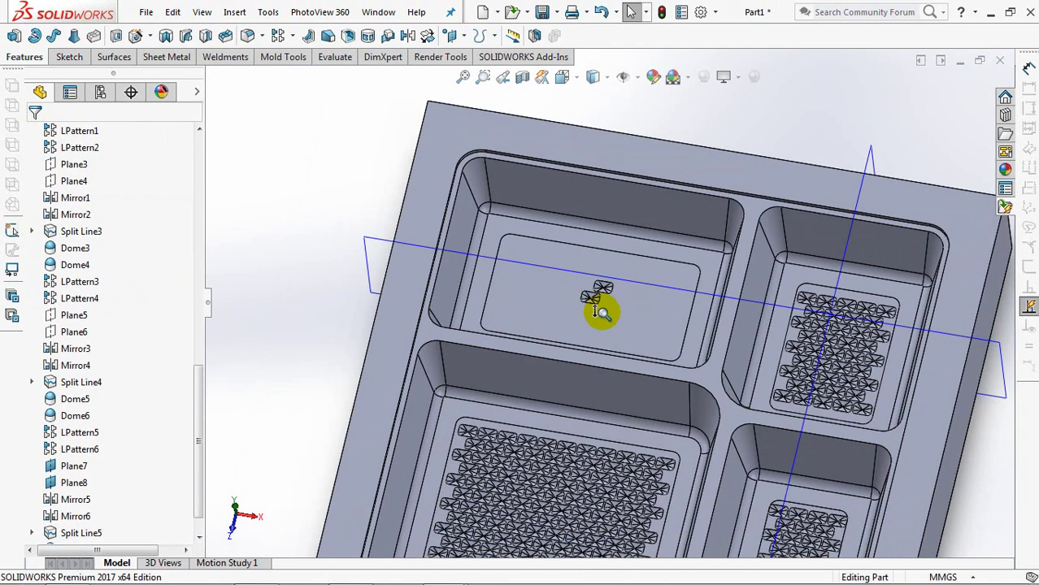
pyautogui.click(401, 252)
# Hide Plane8 and the vertical blue sketch line
pyautogui.click(495, 208)
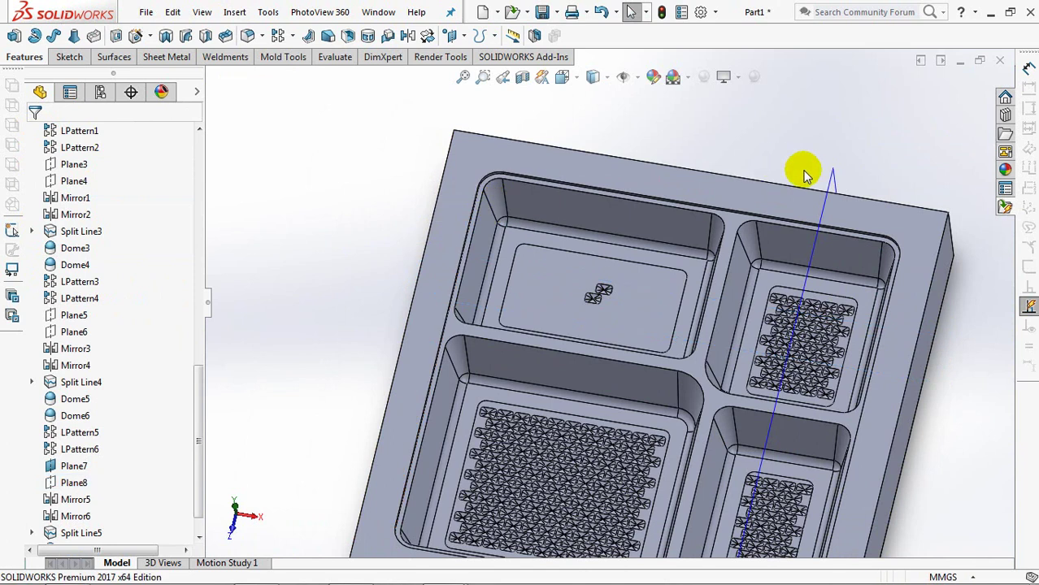
pyautogui.click(828, 181)
pyautogui.click(901, 140)
# Add a reference plane parallel to the right side face through the bump pair's point
pyautogui.click(461, 35)
pyautogui.click(474, 62)
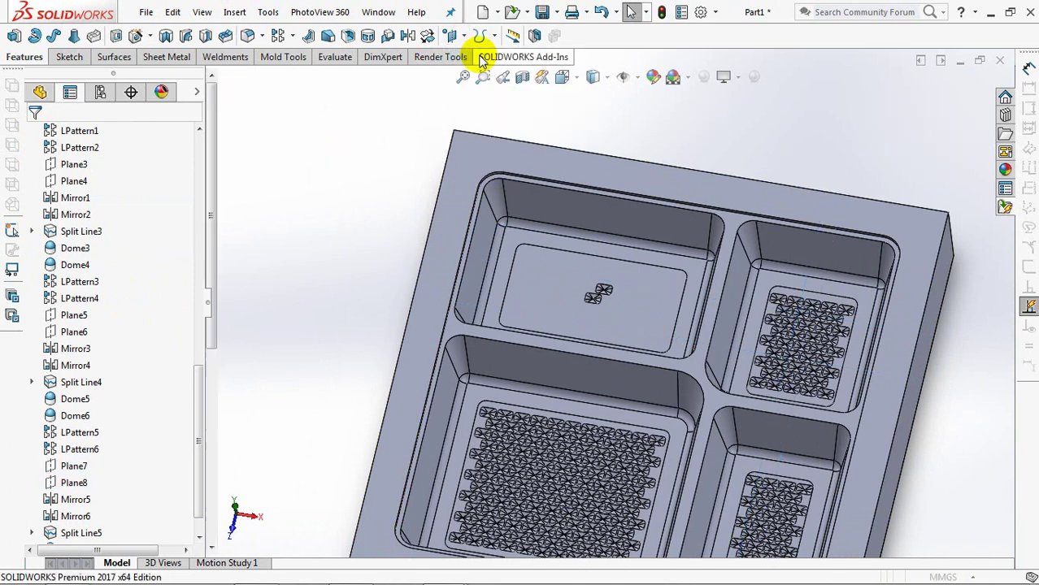
pyautogui.click(893, 358)
pyautogui.click(603, 261)
pyautogui.press('Return')
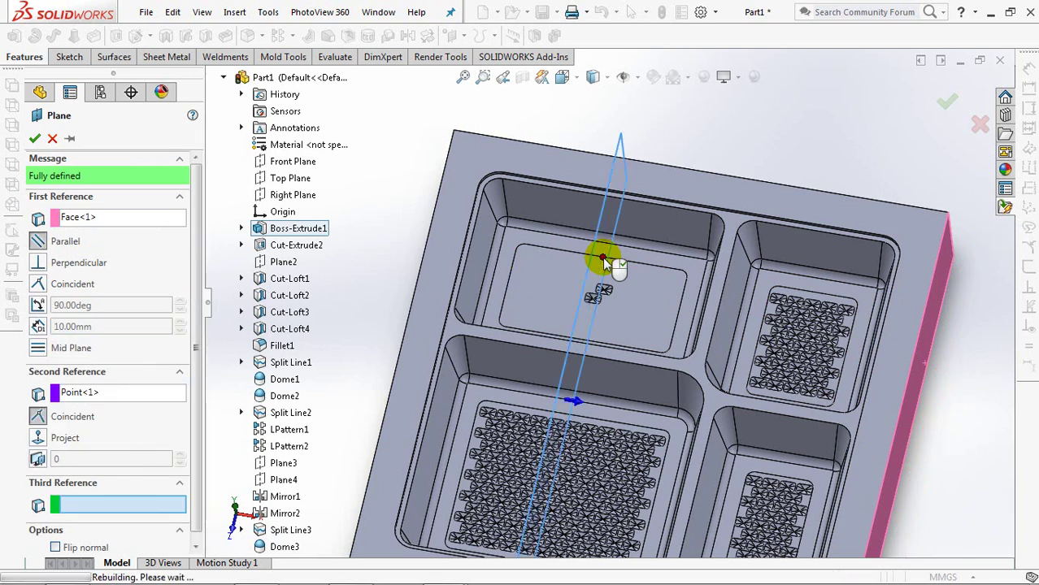
# Add a second reference plane parallel to the front face through the bump pair's point
pyautogui.click(479, 35)
pyautogui.click(475, 40)
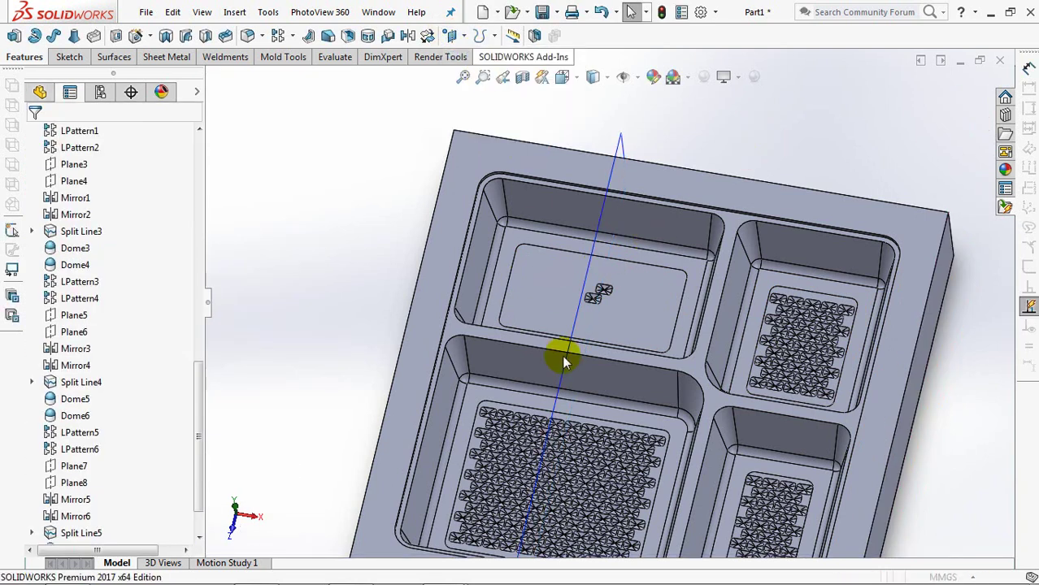
pyautogui.moveTo(598, 318); pyautogui.dragTo(591, 486, button='middle')
pyautogui.click(591, 486)
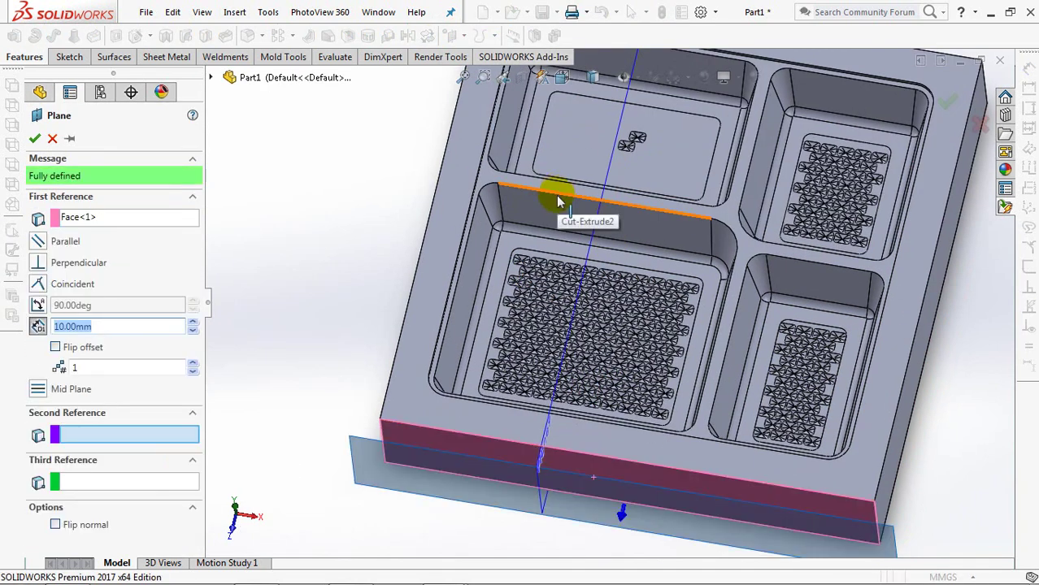
pyautogui.moveTo(557, 201); pyautogui.dragTo(523, 242, button='middle')
pyautogui.click(520, 238)
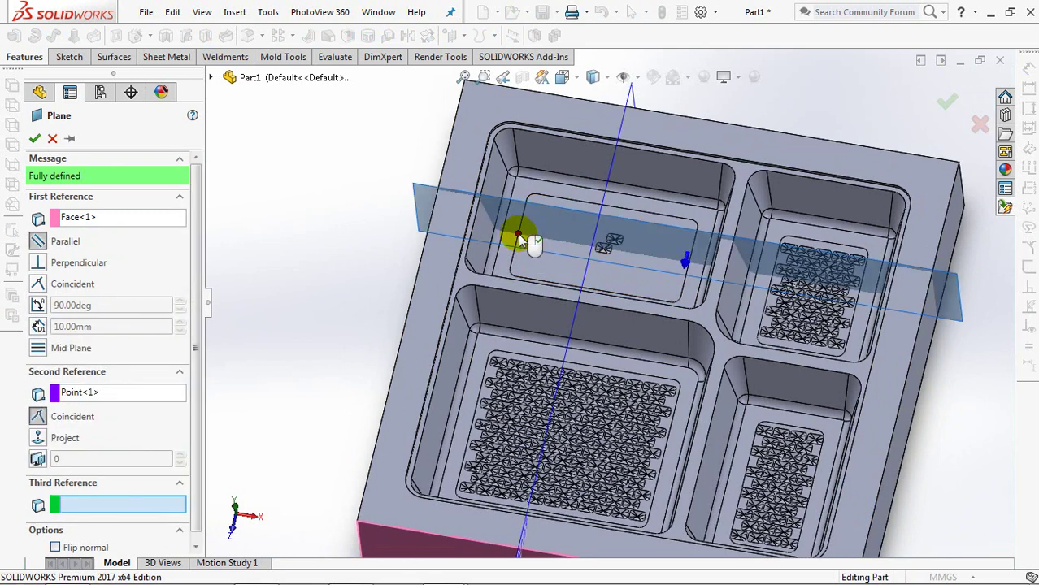
pyautogui.click(942, 99)
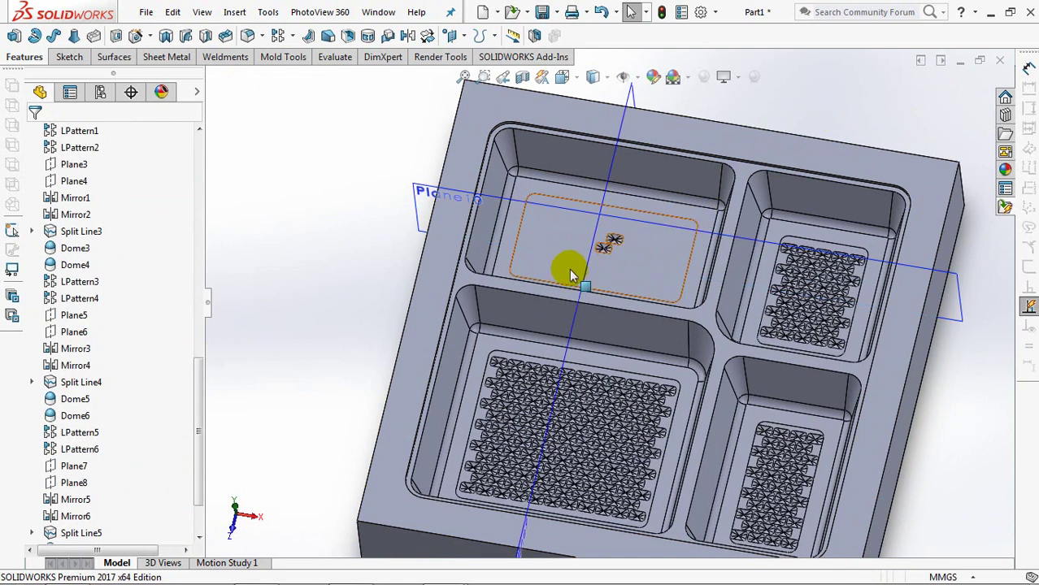
pyautogui.scroll(-3, 569, 269)
pyautogui.moveTo(575, 226)
pyautogui.mouseDown(button='middle')
pyautogui.moveTo(633, 215)
pyautogui.moveTo(529, 248)
pyautogui.mouseUp(button='middle')
pyautogui.click(292, 36)
# Linear-pattern Dome7 along the bottom edge 6.5 mm × 5 and left edge 9 mm × 2
pyautogui.click(374, 51)
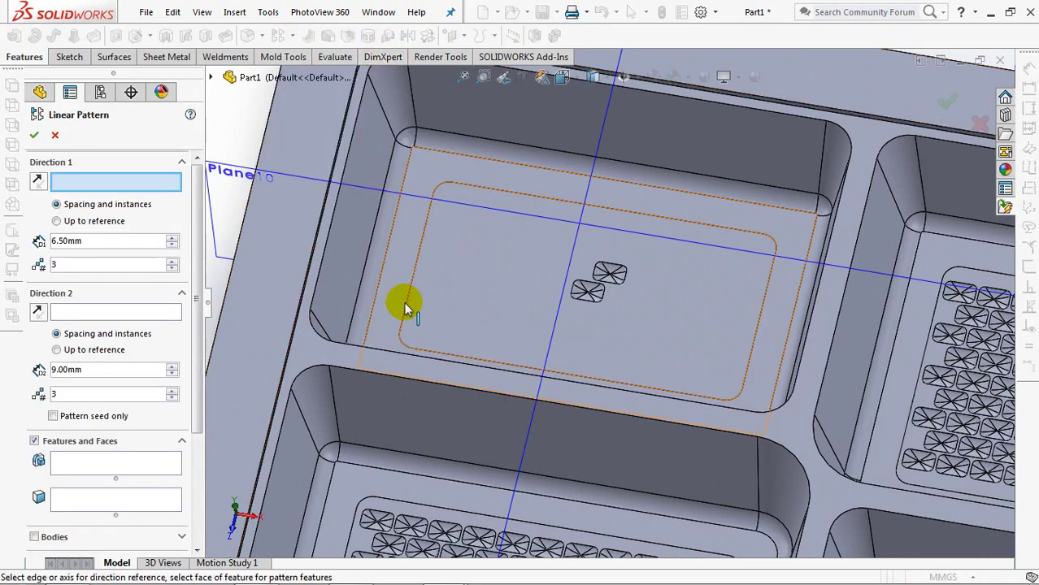
pyautogui.click(430, 355)
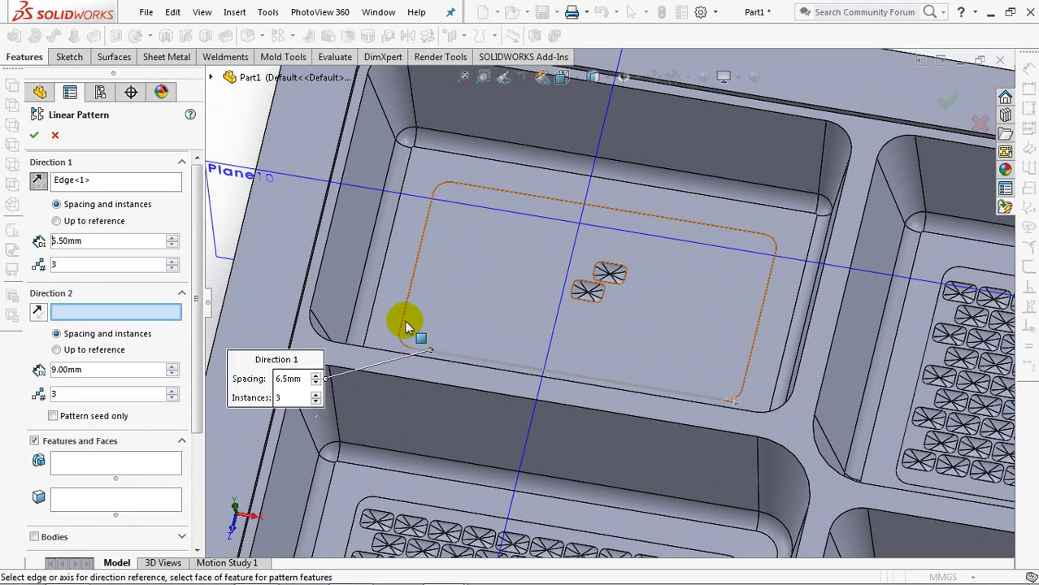
pyautogui.click(401, 318)
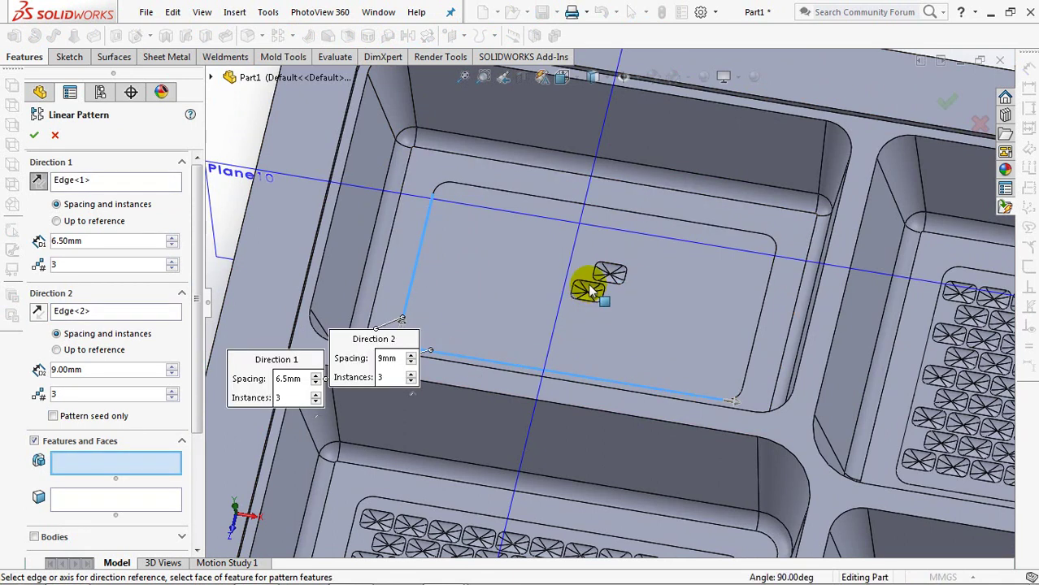
pyautogui.click(590, 291)
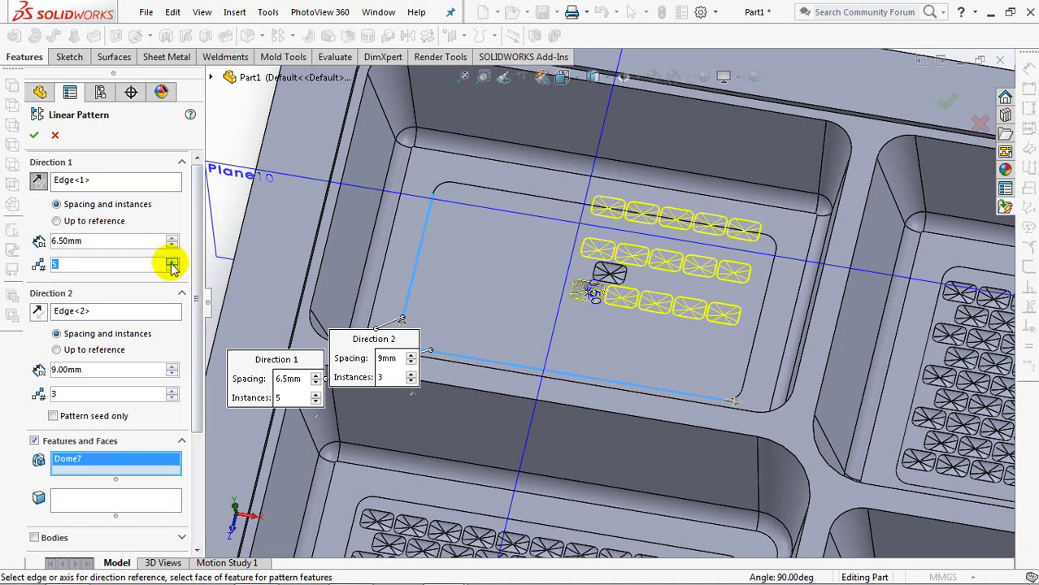
pyautogui.doubleClick(172, 399)
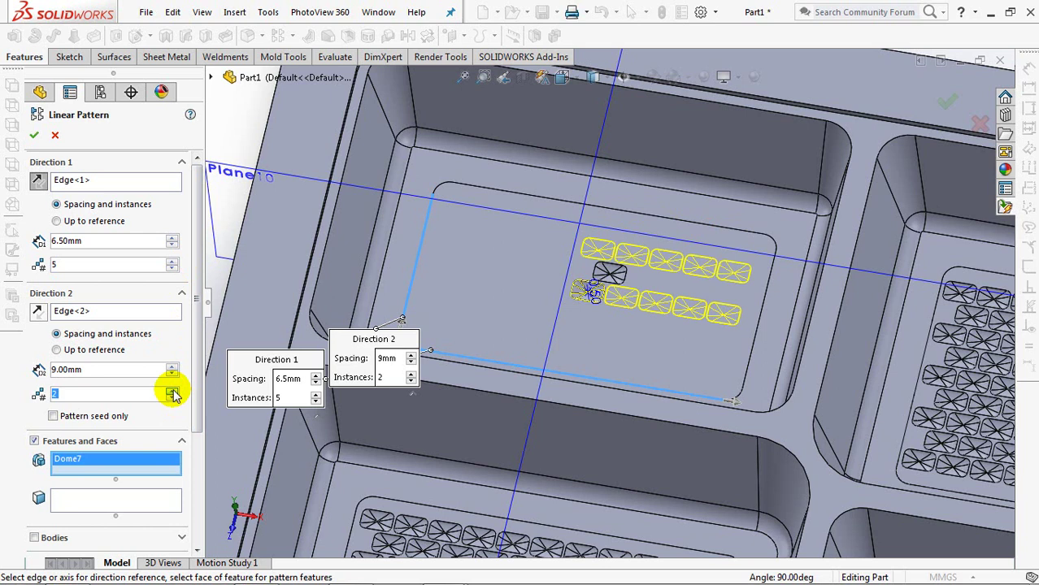
pyautogui.click(35, 138)
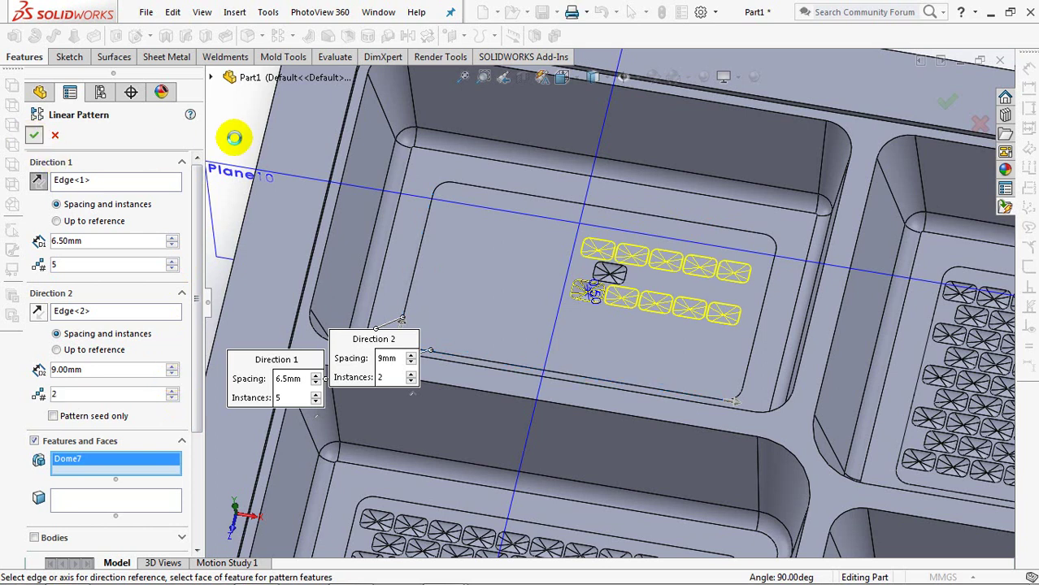
# Linear-pattern Dome8 with the same 6.5 mm × 5 and 9 mm × 2 directions
pyautogui.click(284, 36)
pyautogui.click(382, 56)
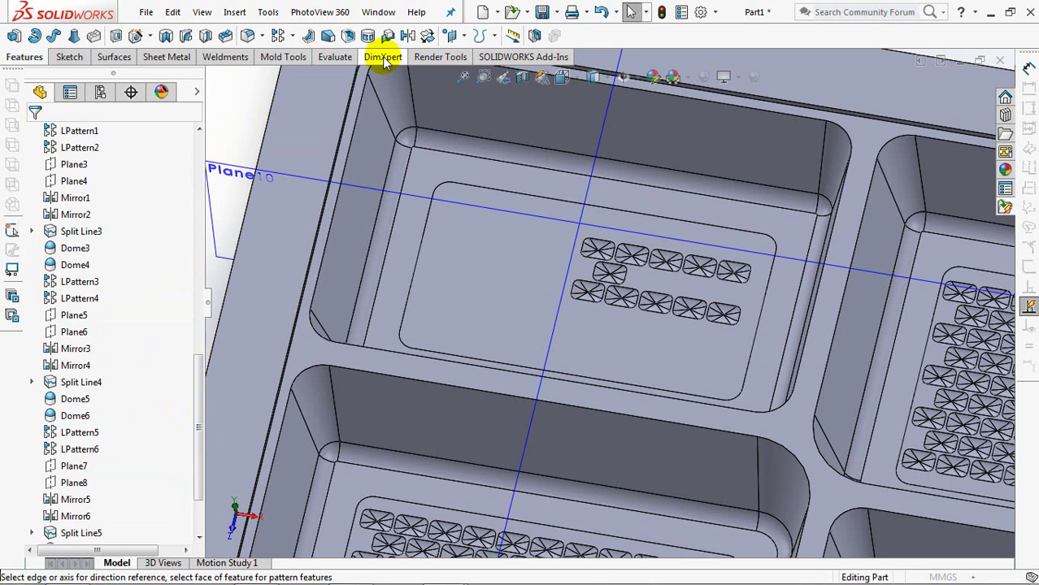
pyautogui.click(419, 343)
pyautogui.click(402, 322)
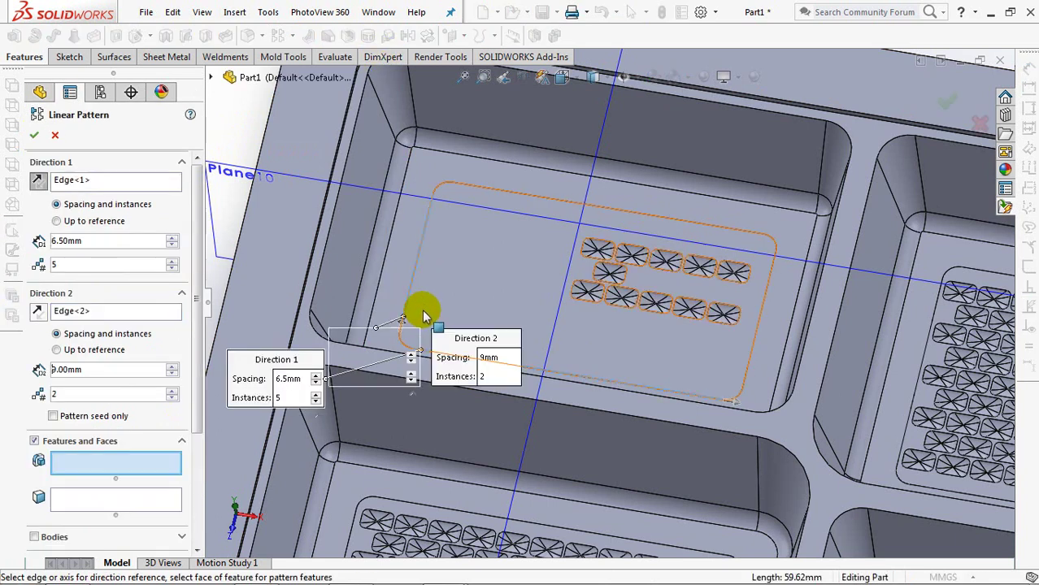
pyautogui.click(614, 276)
pyautogui.click(34, 135)
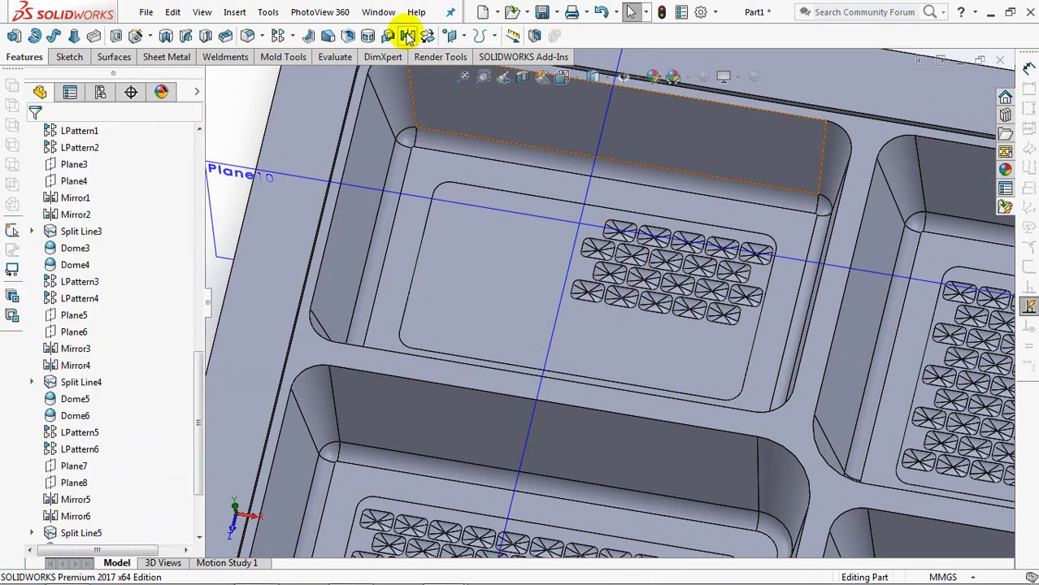
pyautogui.click(408, 36)
# Mirror LPattern7 and LPattern8 about Plane10
pyautogui.click(235, 172)
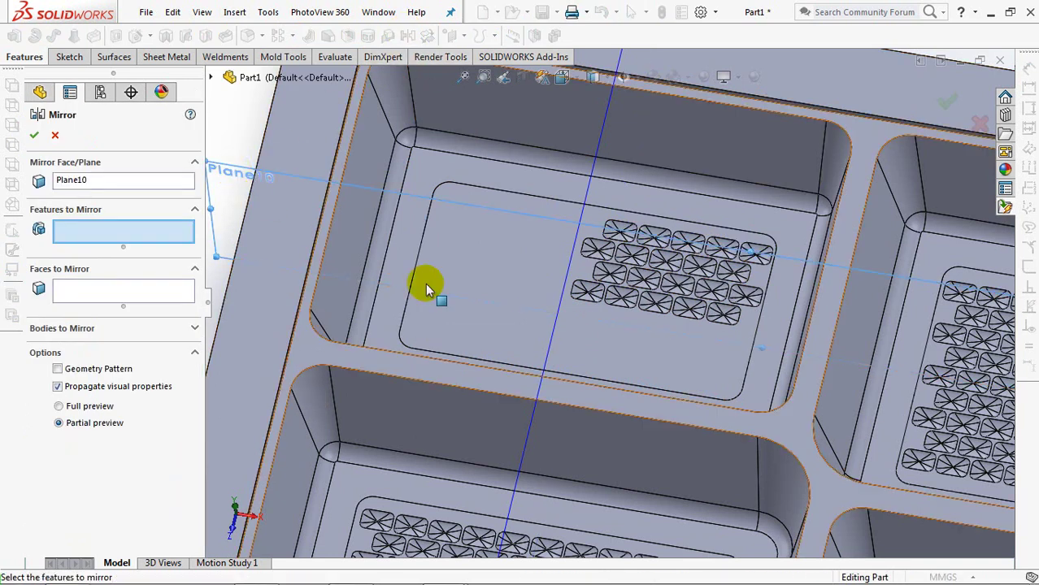
pyautogui.click(620, 296)
pyautogui.click(644, 275)
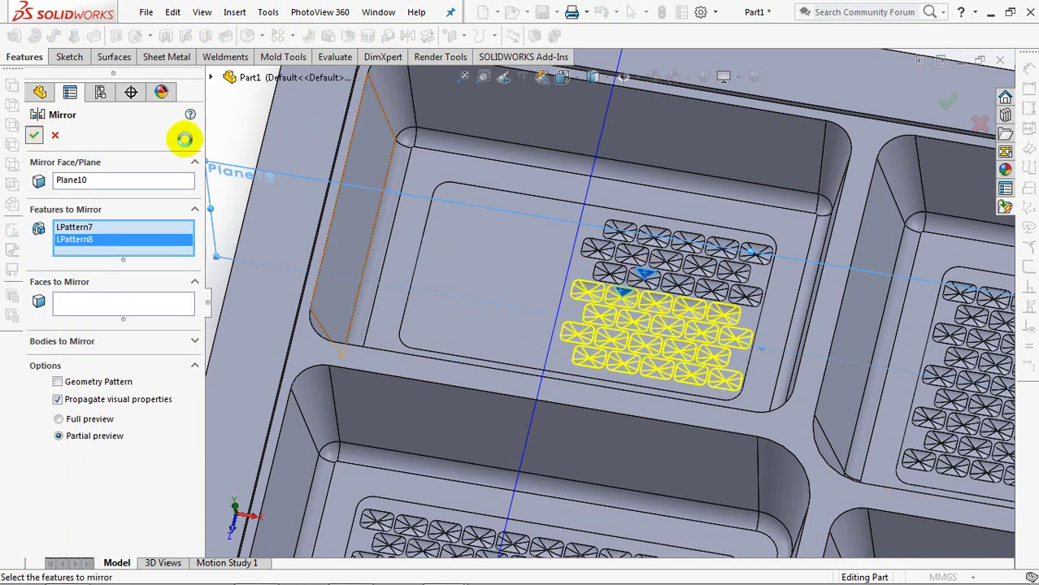
pyautogui.click(34, 137)
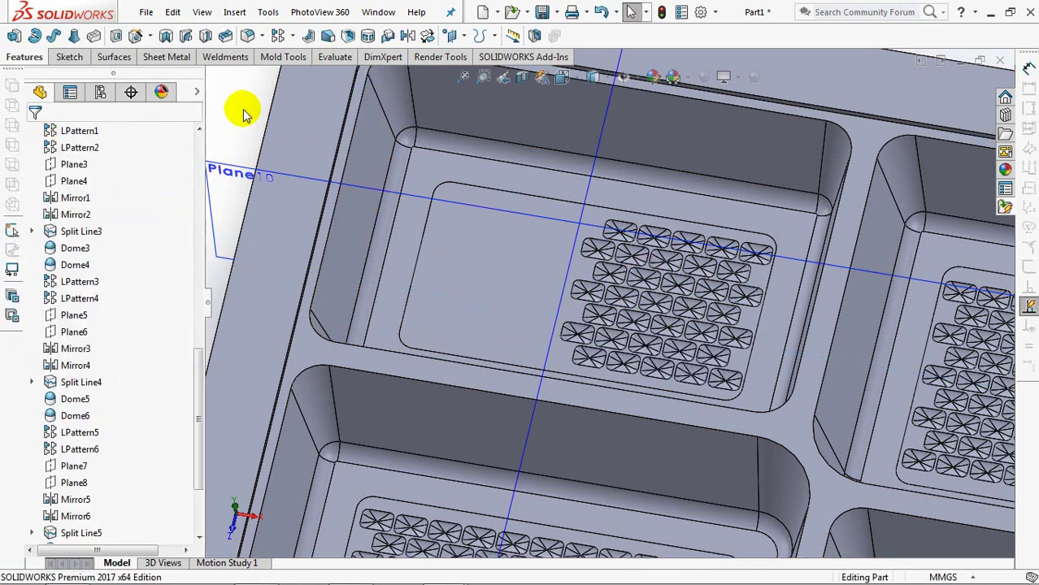
# Mirror Mirror7 about Plane9 to fill the rest of the pocket floor
pyautogui.click(410, 37)
pyautogui.click(549, 343)
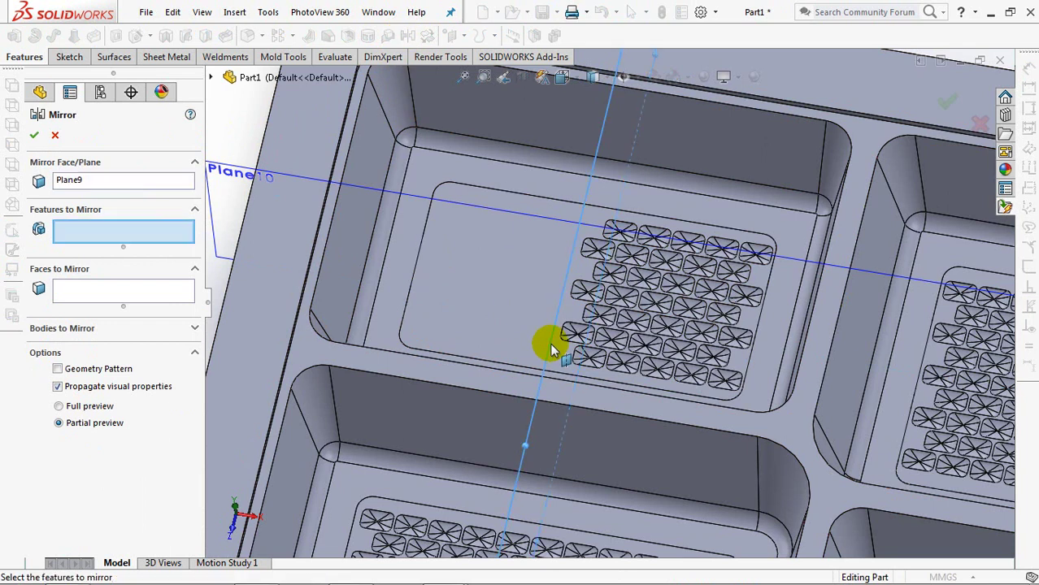
pyautogui.click(613, 370)
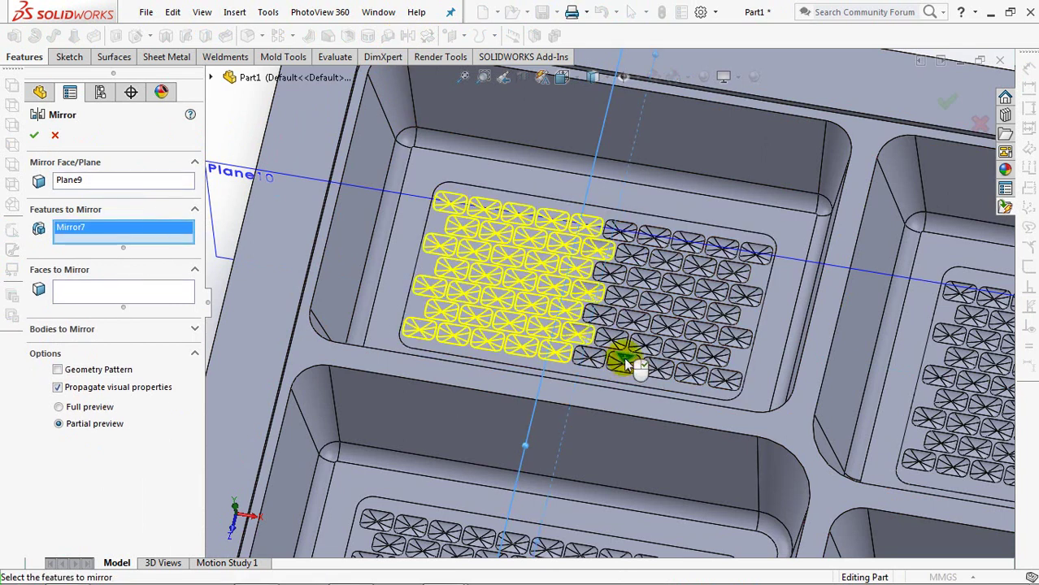
pyautogui.click(34, 132)
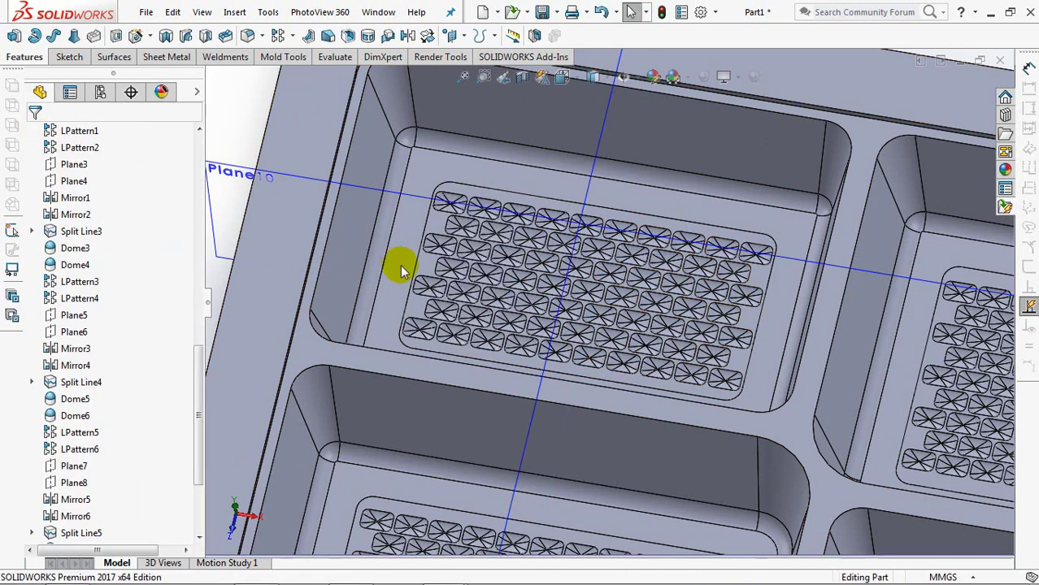
# Hide Plane10 and switch to the Top view
pyautogui.scroll(5, 401, 268)
pyautogui.click(406, 232)
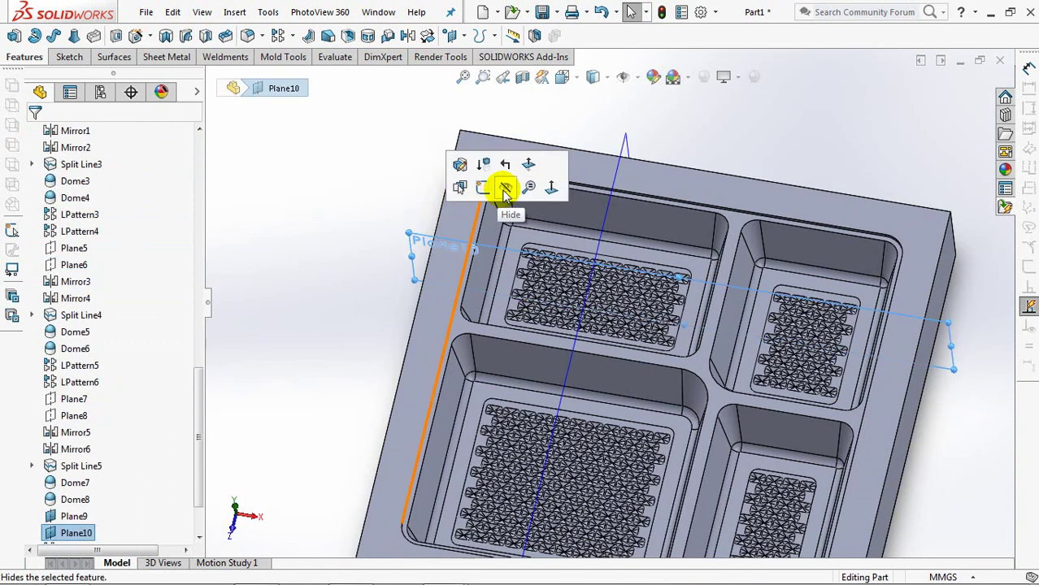
pyautogui.click(622, 150)
pyautogui.click(687, 130)
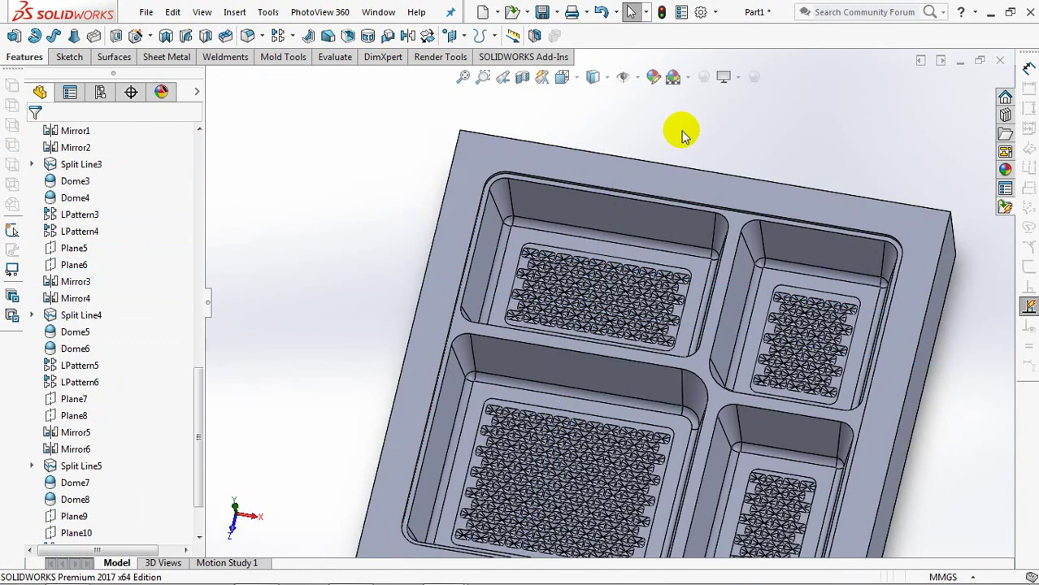
pyautogui.hotkey('ctrl', '5')
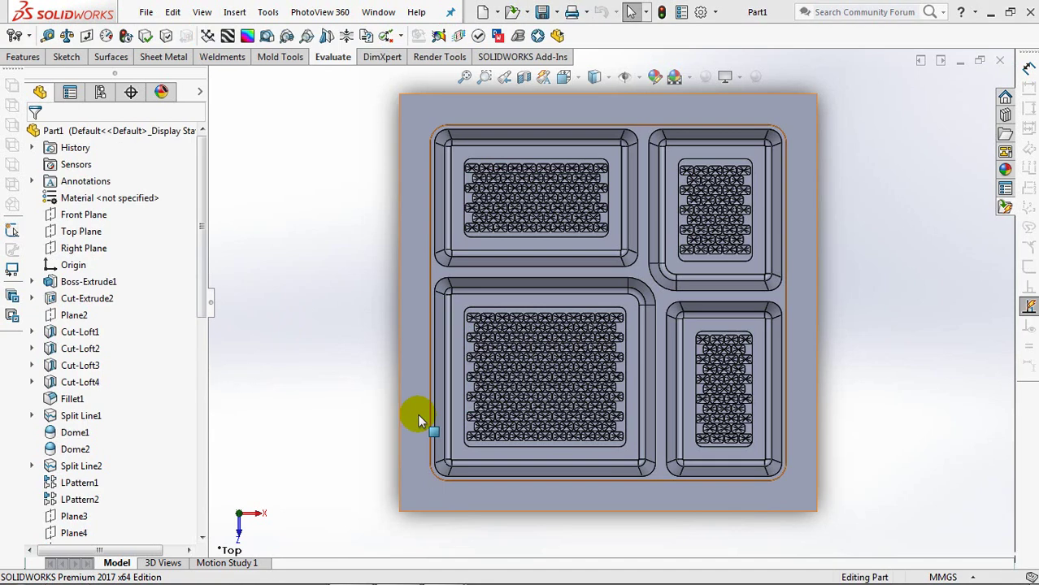
# Start a sketch on the Top Plane and draw a short horizontal line from the left wall
pyautogui.click(51, 231)
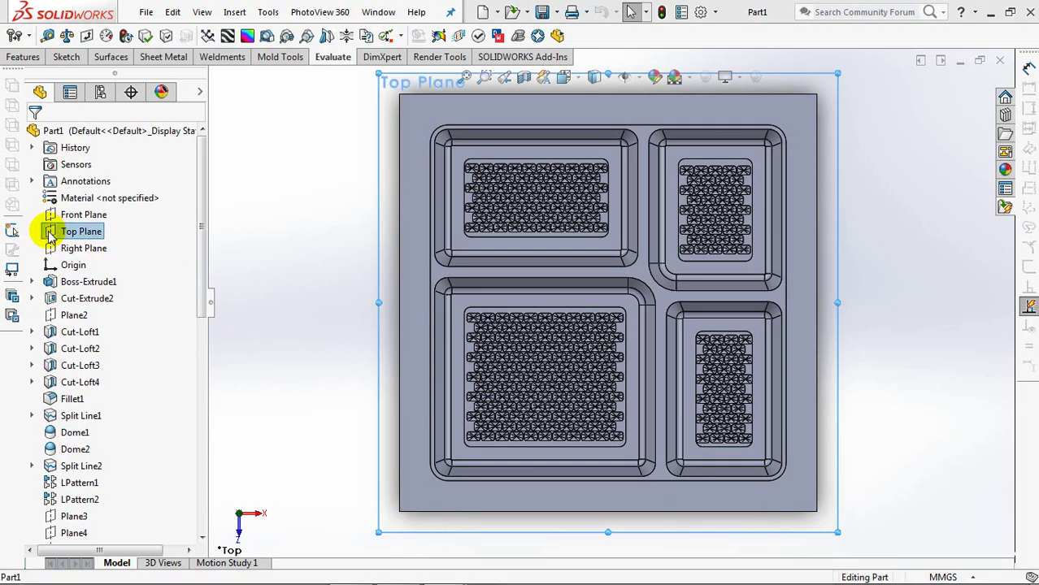
pyautogui.click(62, 210)
pyautogui.click(77, 36)
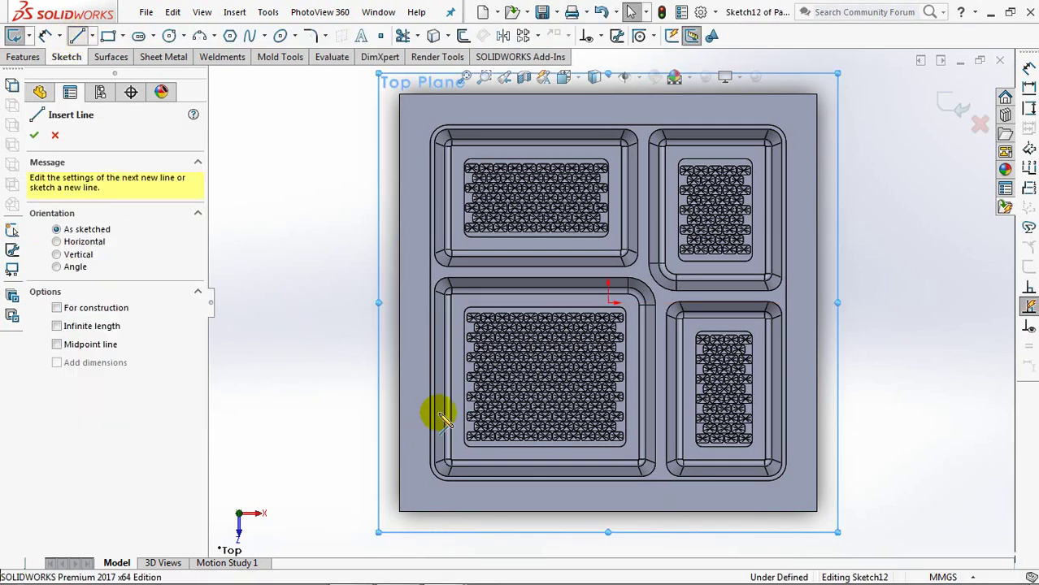
pyautogui.click(435, 377)
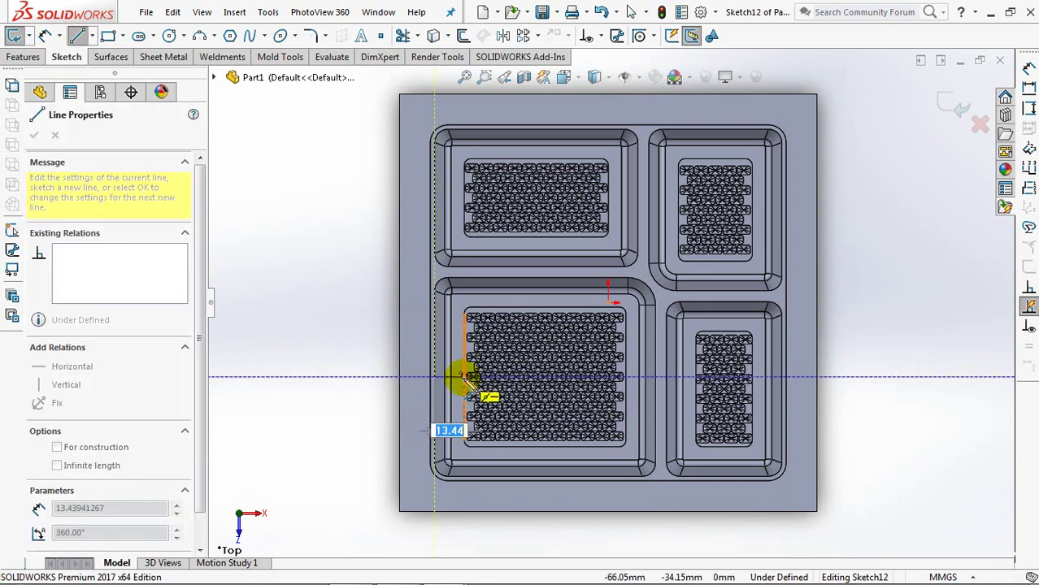
pyautogui.click(464, 377)
pyautogui.rightClick(463, 377)
pyautogui.click(492, 406)
# Draw a short vertical line from the bottom wall and exit Sketch12
pyautogui.click(76, 73)
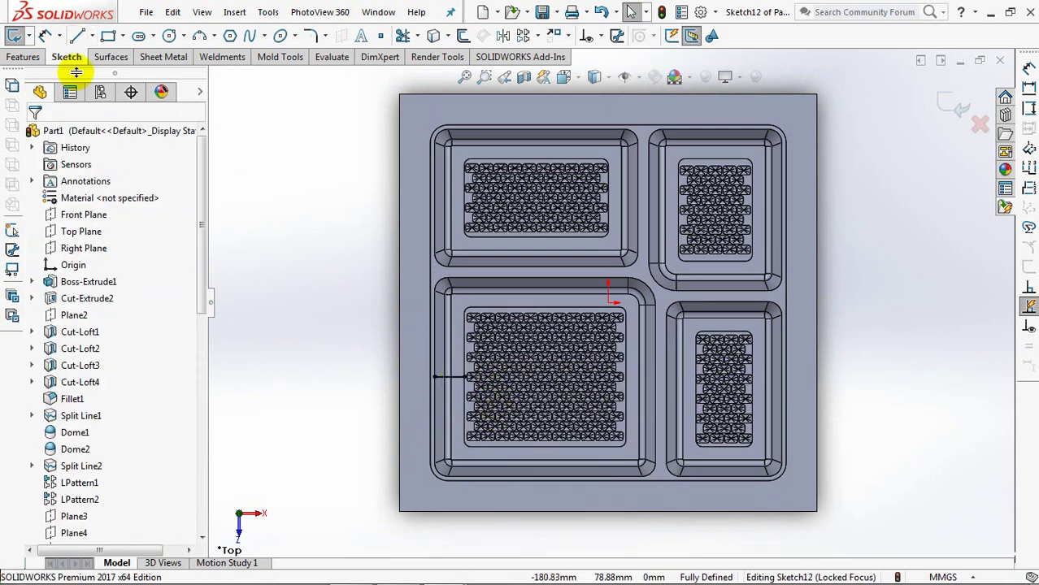
pyautogui.click(544, 476)
pyautogui.click(544, 447)
pyautogui.rightClick(545, 391)
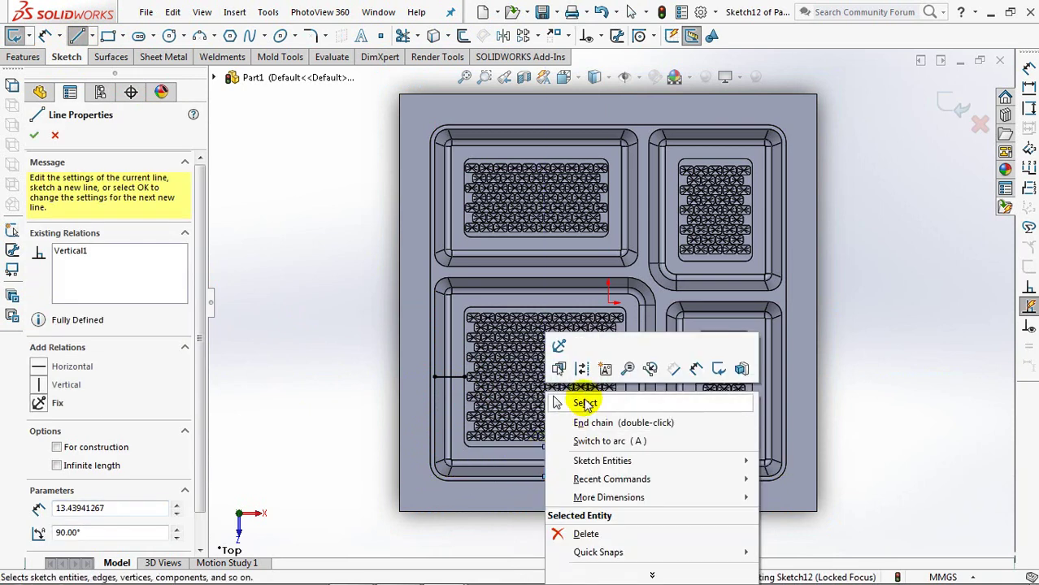
pyautogui.click(584, 404)
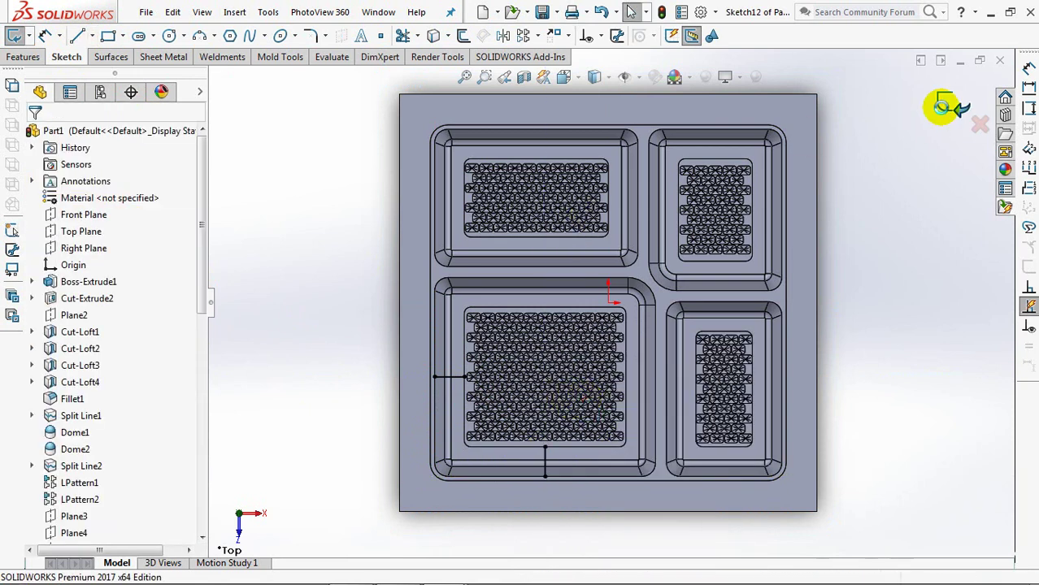
pyautogui.click(943, 105)
# Project Sketch12 as a split line onto the pocket's left and bottom wall faces
pyautogui.click(38, 60)
pyautogui.click(490, 35)
pyautogui.click(503, 55)
pyautogui.click(442, 403)
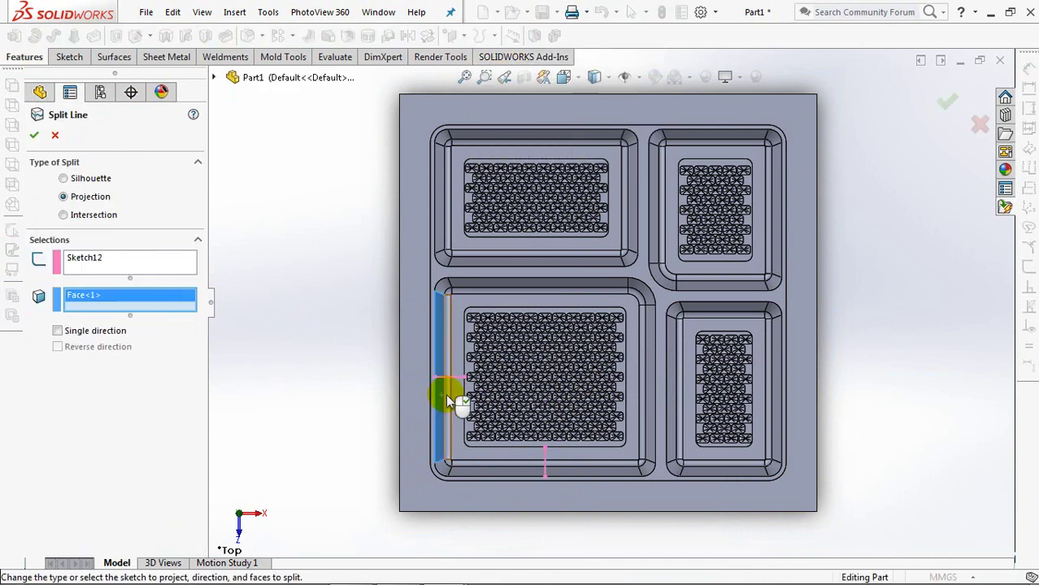
pyautogui.click(457, 392)
pyautogui.click(488, 451)
pyautogui.click(555, 471)
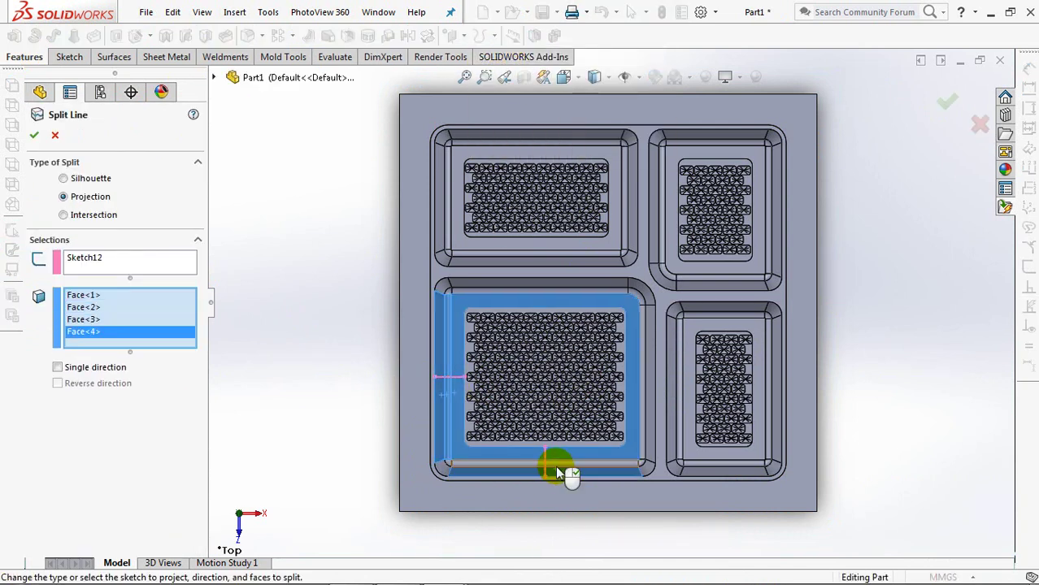
pyautogui.click(555, 463)
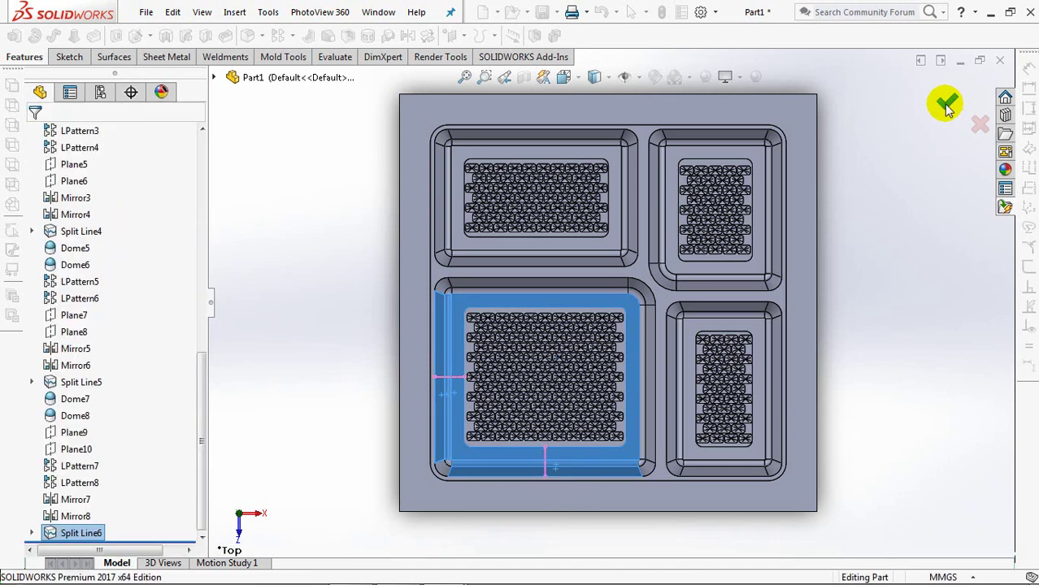
# Zoom in on the pocket and start a new sketch on its left wall face
pyautogui.scroll(-2, 441, 428)
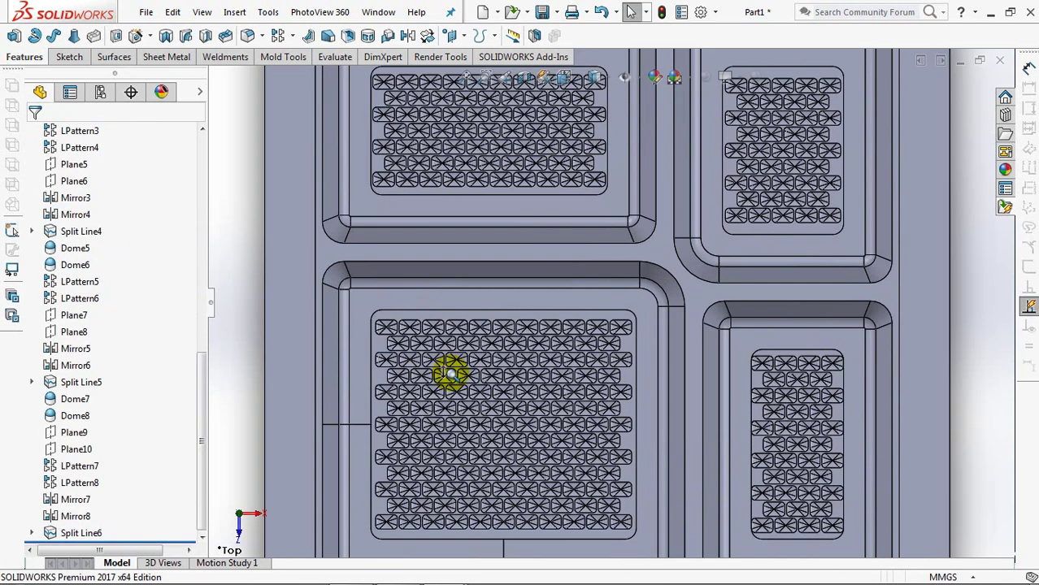
pyautogui.scroll(-2, 443, 398)
pyautogui.scroll(-2, 543, 190)
pyautogui.scroll(-2, 494, 218)
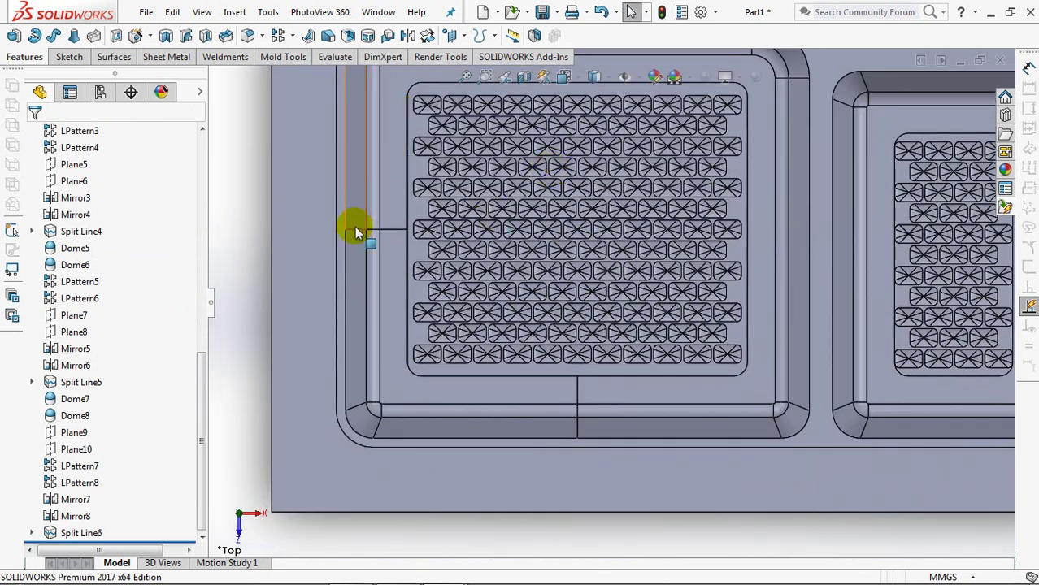
pyautogui.click(340, 260)
pyautogui.click(409, 217)
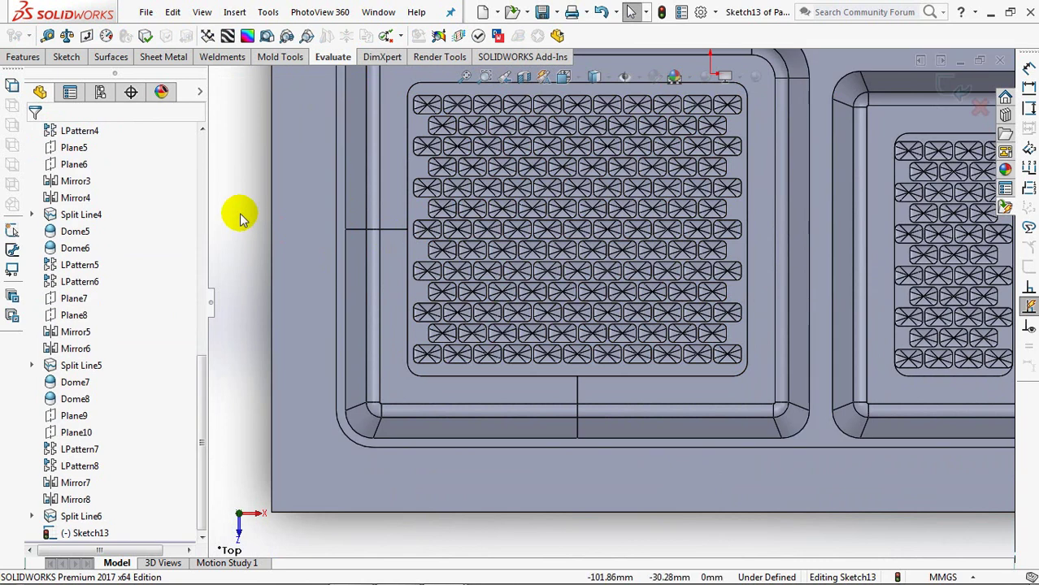
# Draw two circles on the wall split lines, one on the left wall and one lower
pyautogui.click(67, 57)
pyautogui.click(168, 35)
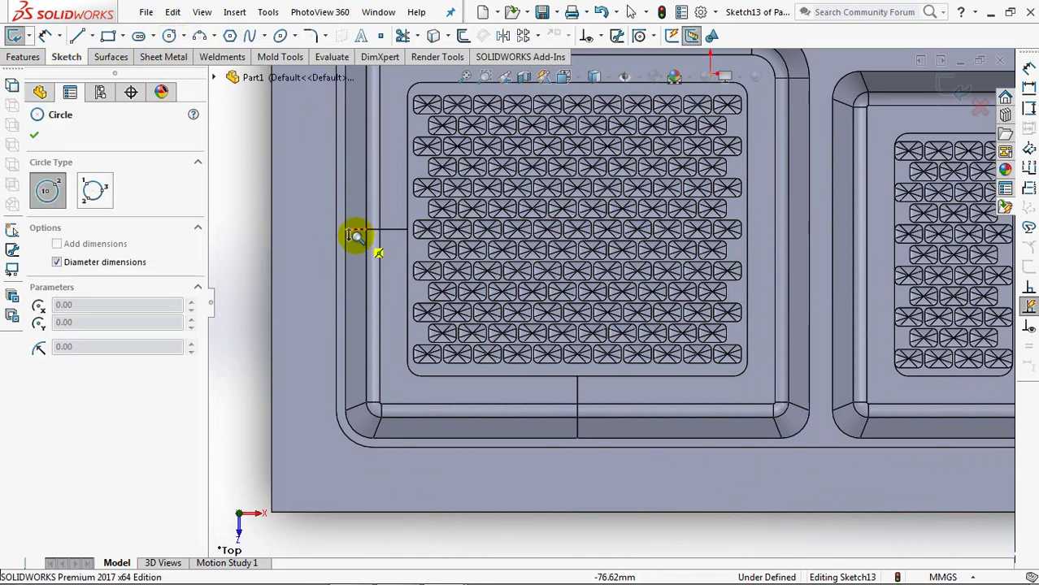
pyautogui.scroll(-1, 355, 236)
pyautogui.scroll(-1, 363, 213)
pyautogui.scroll(-1, 440, 238)
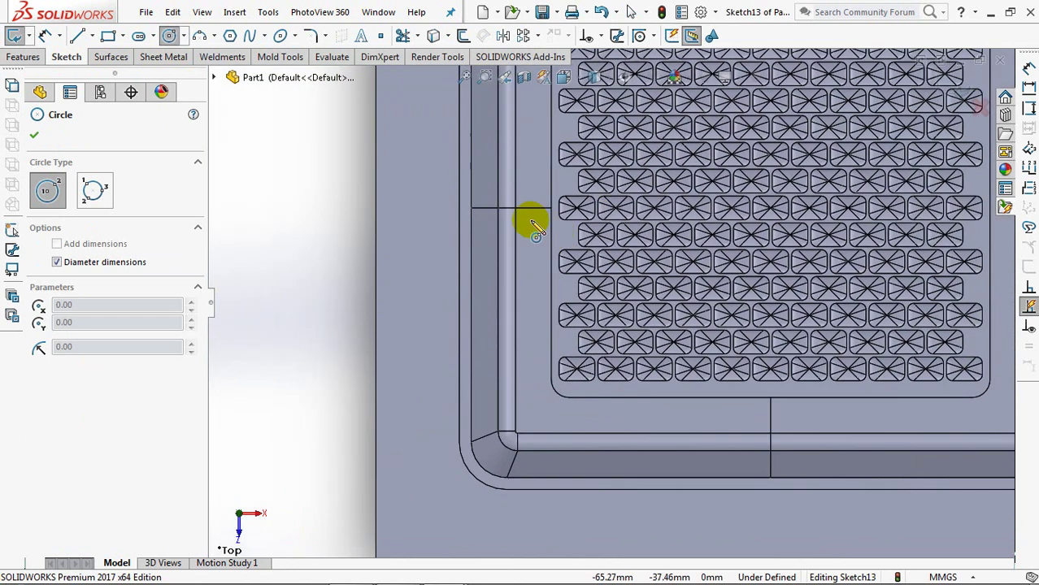
pyautogui.click(486, 208)
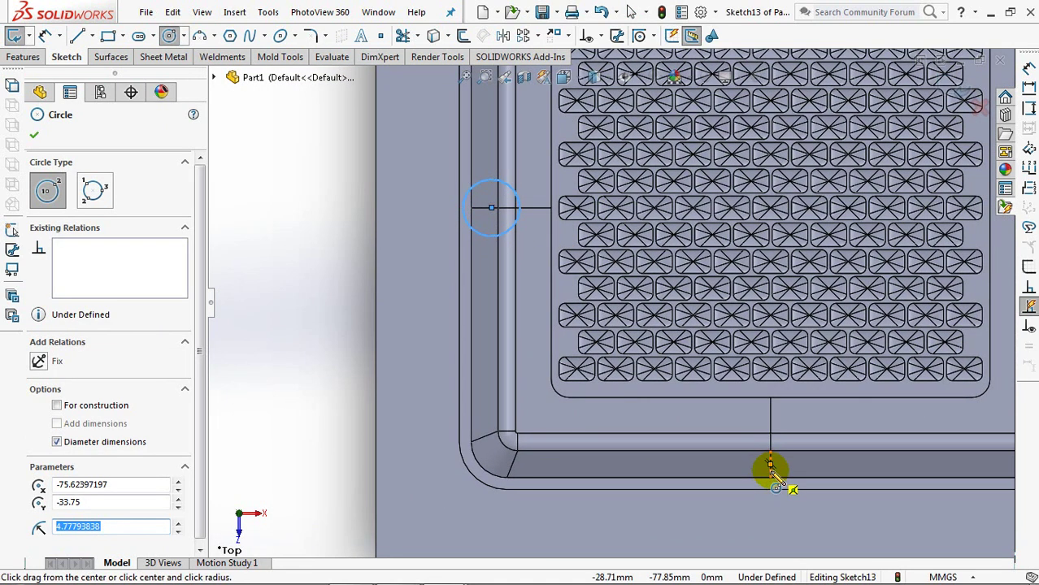
pyautogui.click(790, 471)
# Add an Equal relation between the left and lower circles
pyautogui.click(599, 36)
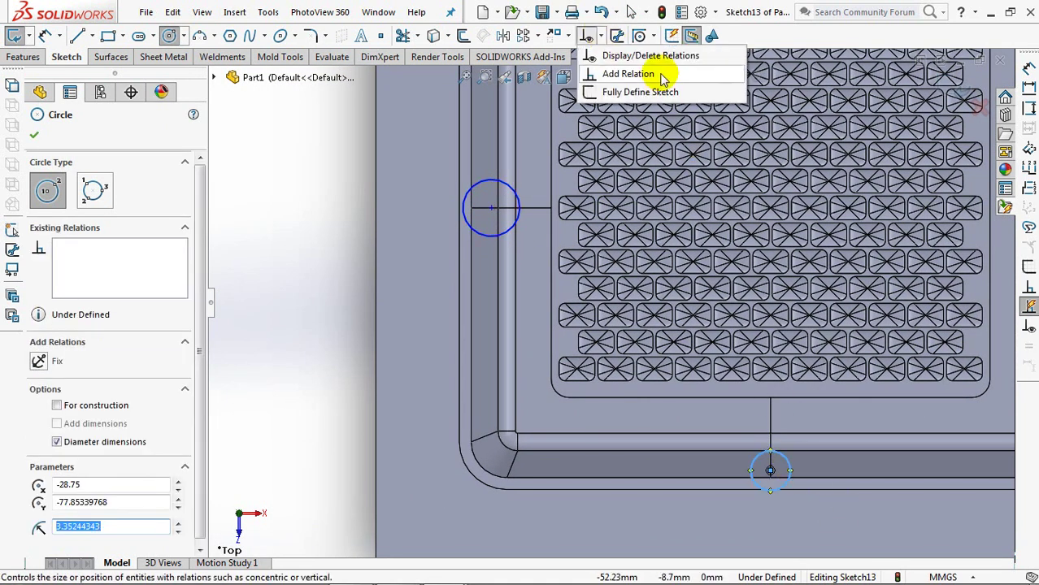
pyautogui.click(642, 74)
pyautogui.click(492, 180)
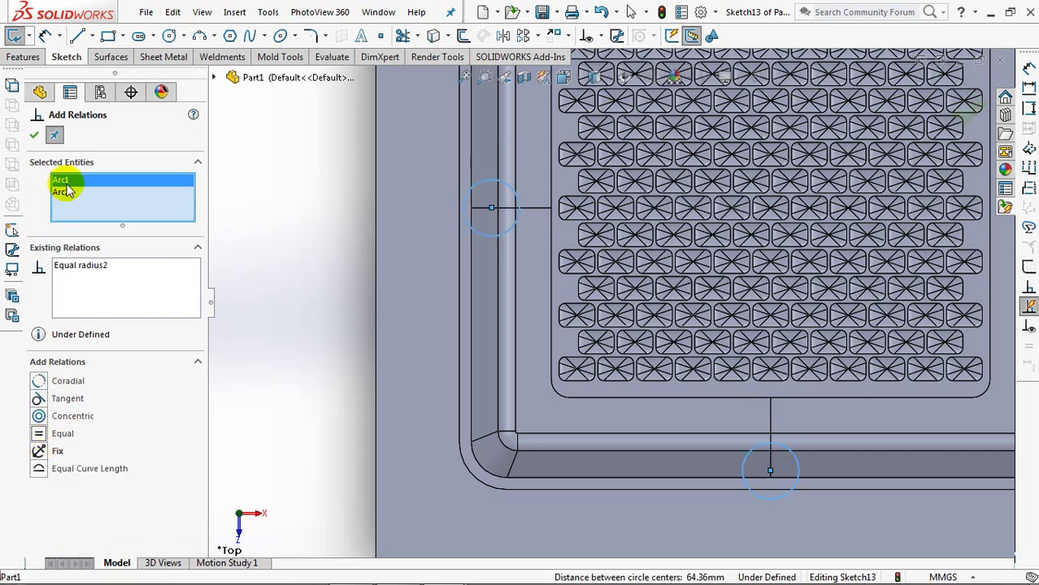
pyautogui.click(34, 135)
# Dimension the left circle's diameter to 5 mm
pyautogui.click(45, 35)
pyautogui.click(469, 219)
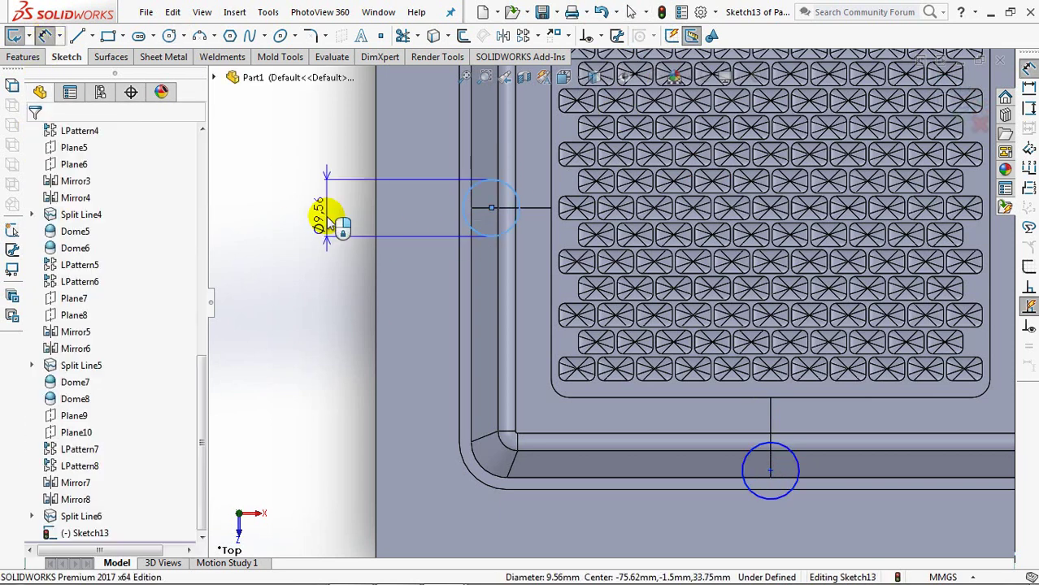
pyautogui.click(328, 223)
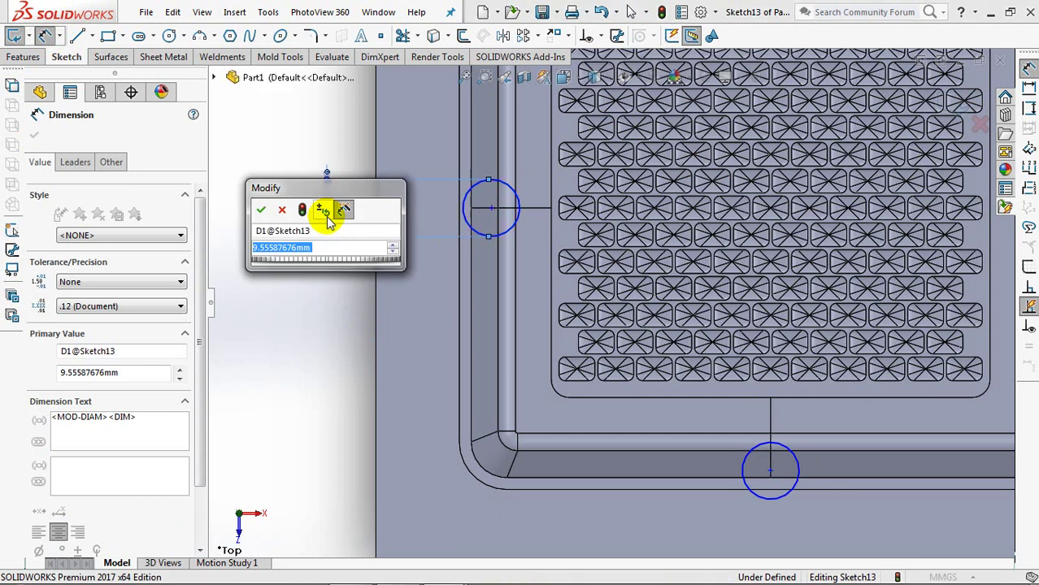
pyautogui.write('5')
pyautogui.click(261, 210)
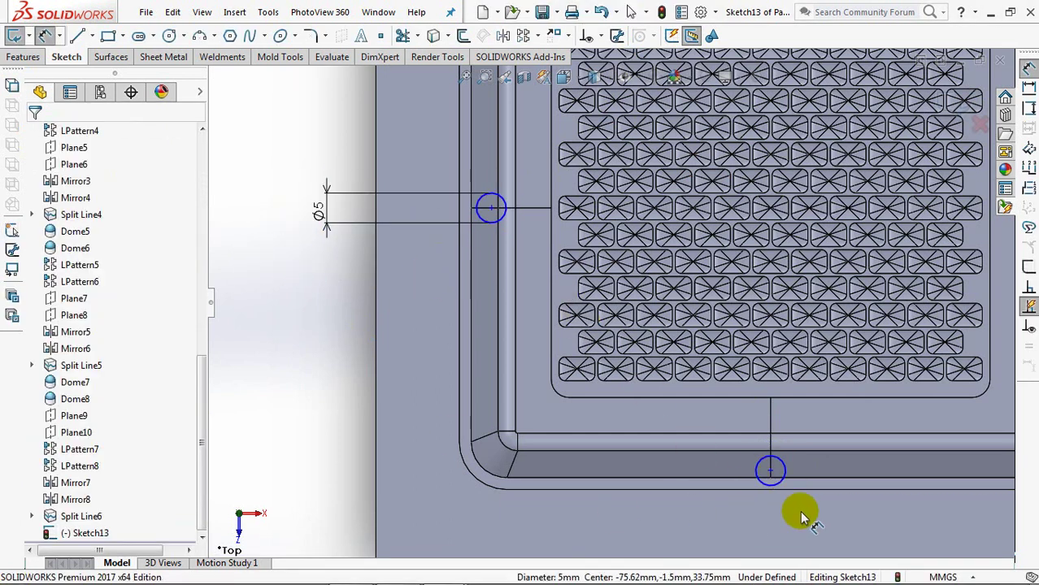
# Dimension the lower circle 1 mm from the edge, measured from its near arc (Min)
pyautogui.click(769, 475)
pyautogui.click(772, 478)
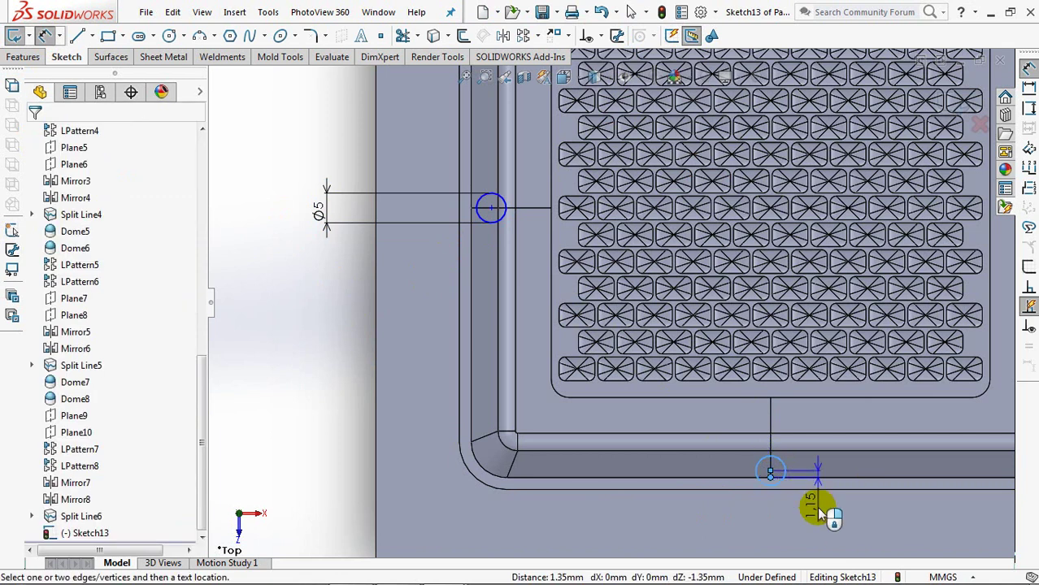
pyautogui.click(813, 516)
pyautogui.click(747, 501)
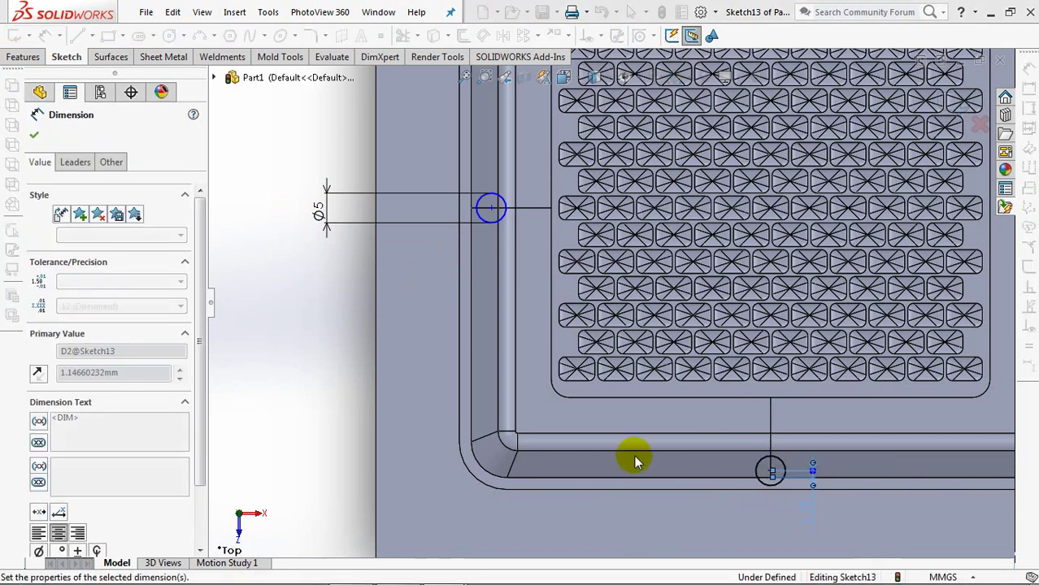
pyautogui.click(73, 168)
pyautogui.scroll(-3, 195, 406)
pyautogui.click(97, 526)
pyautogui.press('Escape')
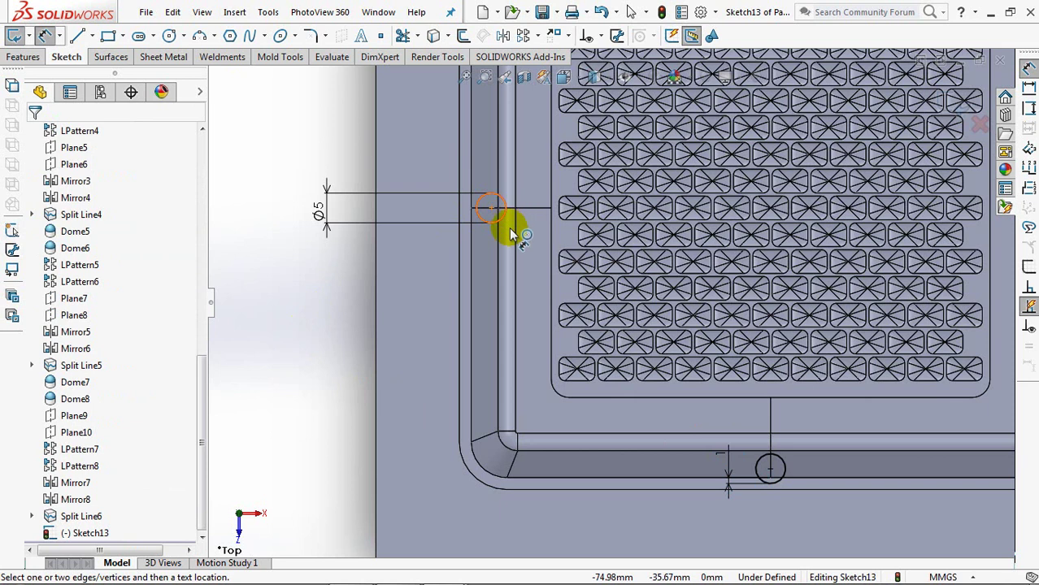
# Slide the left circle leftward along its wall line
pyautogui.scroll(1, 510, 234)
pyautogui.scroll(-3, 569, 268)
pyautogui.scroll(-2, 560, 277)
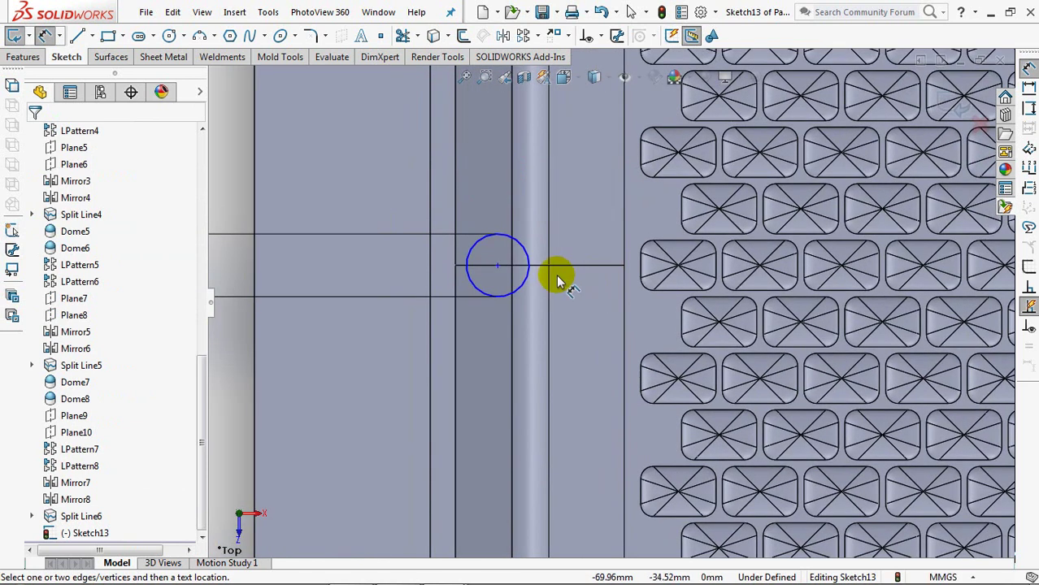
pyautogui.click(45, 35)
pyautogui.moveTo(496, 266); pyautogui.dragTo(475, 274)
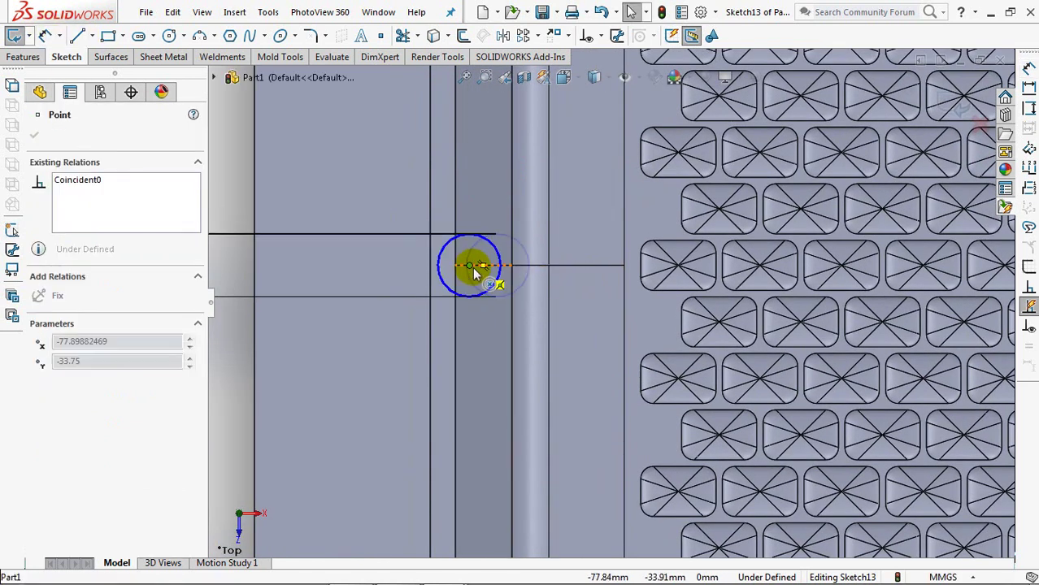
pyautogui.press('Escape')
# Dimension the left circle 1 mm from the wall edge using the Min arc condition
pyautogui.click(44, 34)
pyautogui.click(447, 252)
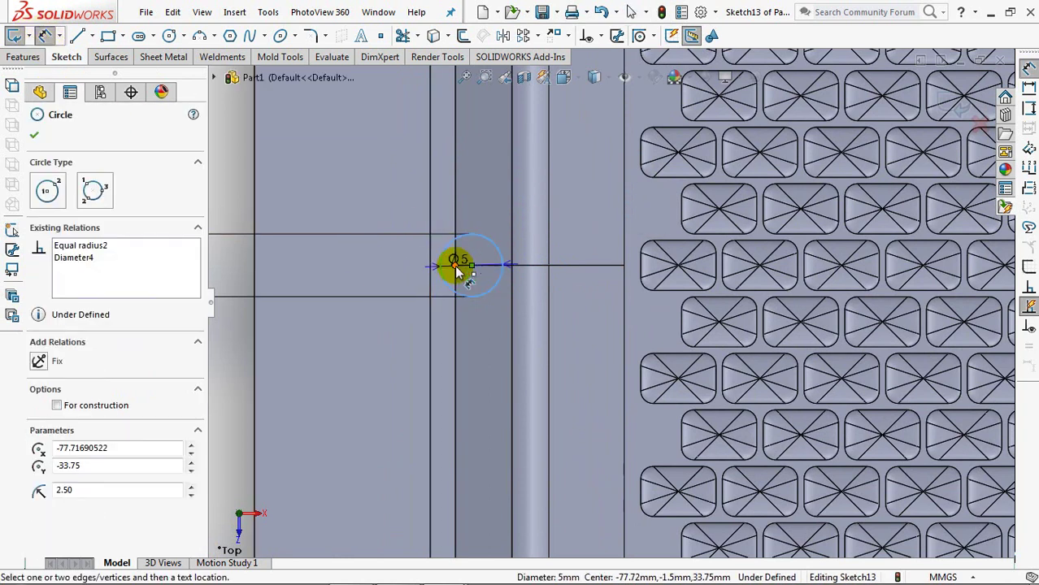
pyautogui.click(401, 200)
pyautogui.click(333, 191)
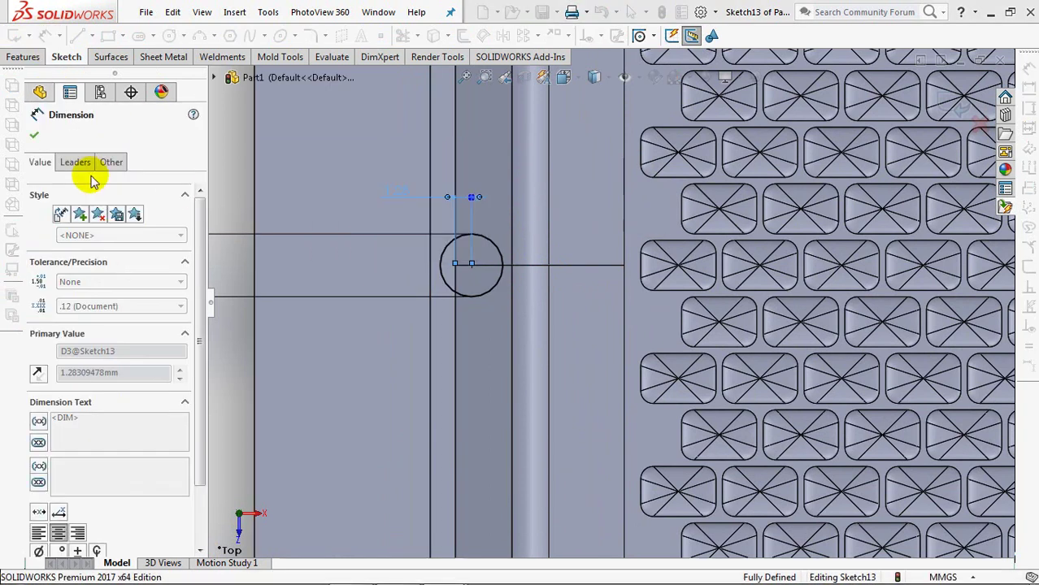
pyautogui.click(74, 161)
pyautogui.moveTo(202, 280); pyautogui.dragTo(201, 329)
pyautogui.click(97, 525)
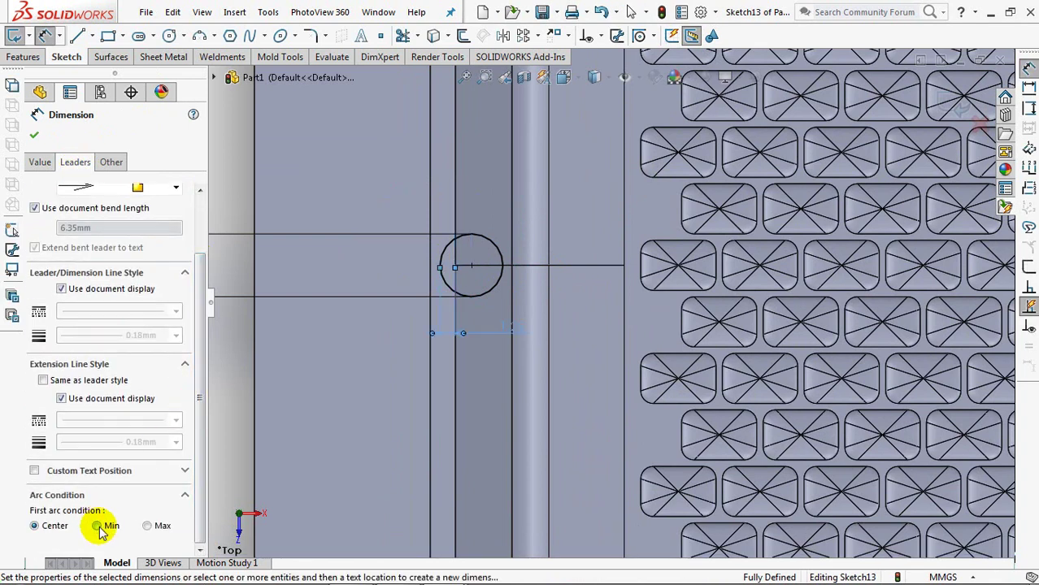
pyautogui.click(499, 332)
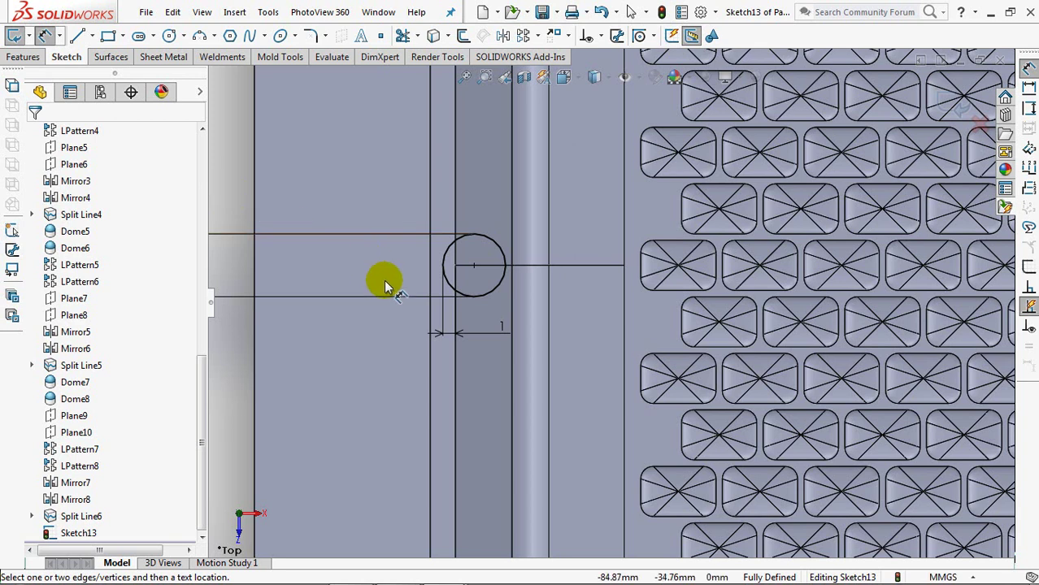
# Pan to show both circles and the tray, then exit the sketch
pyautogui.scroll(-1, 406, 282)
pyautogui.scroll(4, 439, 342)
pyautogui.scroll(-2, 439, 346)
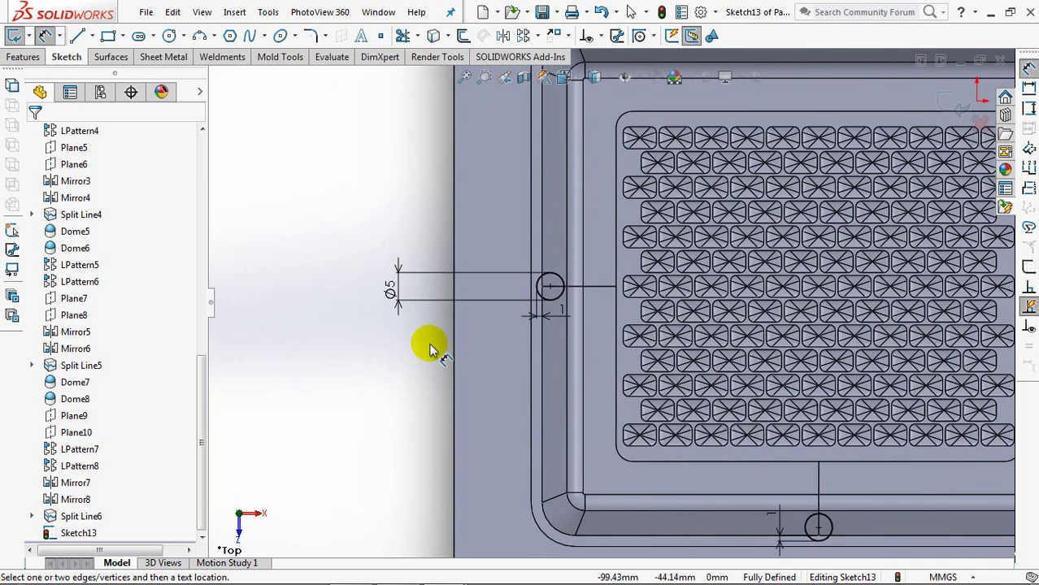
pyautogui.keyDown('ctrl'); pyautogui.moveTo(431, 348); pyautogui.dragTo(395, 281, button='middle'); pyautogui.keyUp('ctrl')
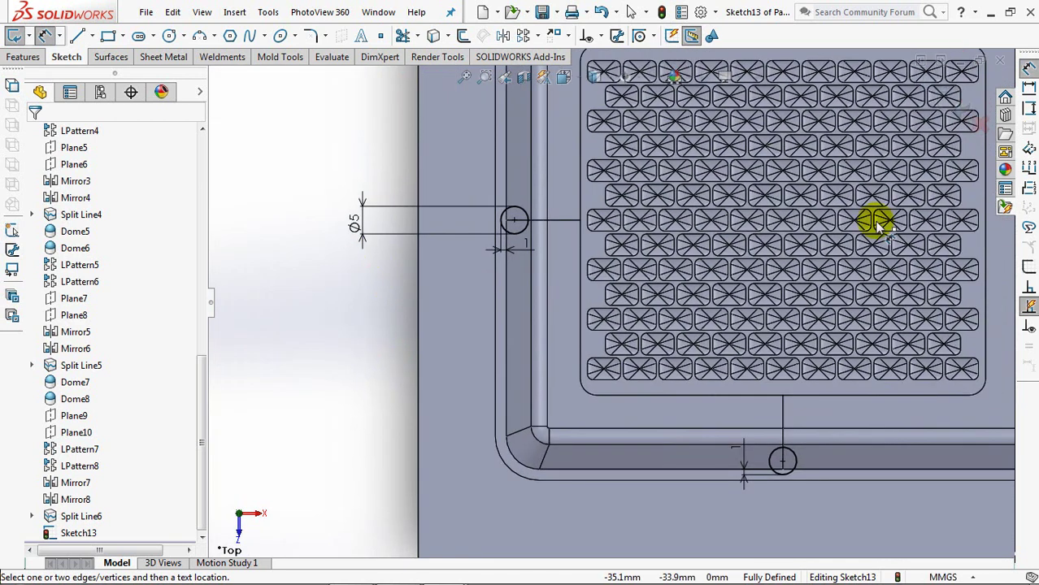
pyautogui.click(955, 104)
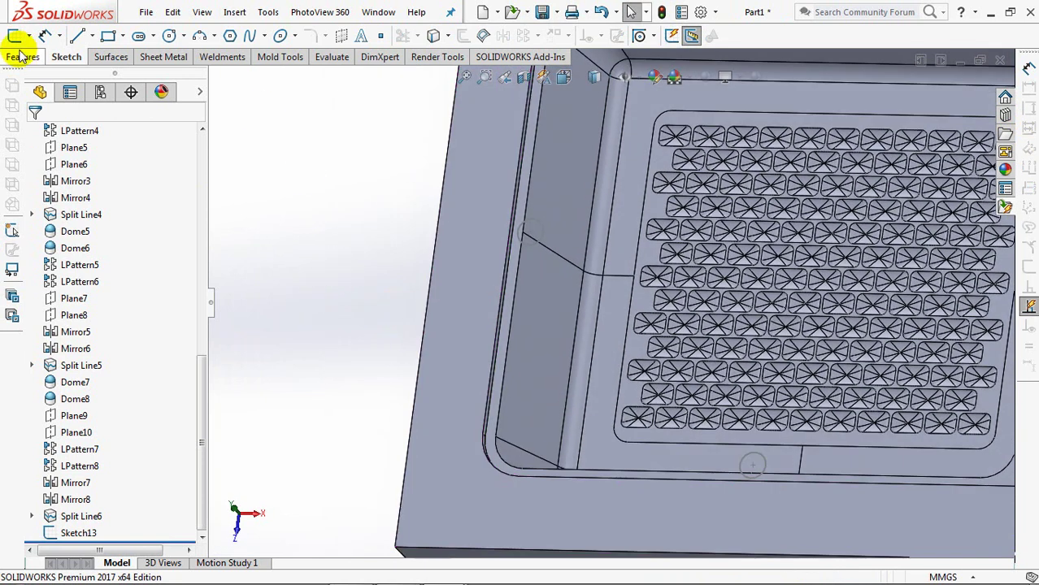
# Swept Cut the left wall circle along the sloped and flat split-line path segments
pyautogui.click(22, 57)
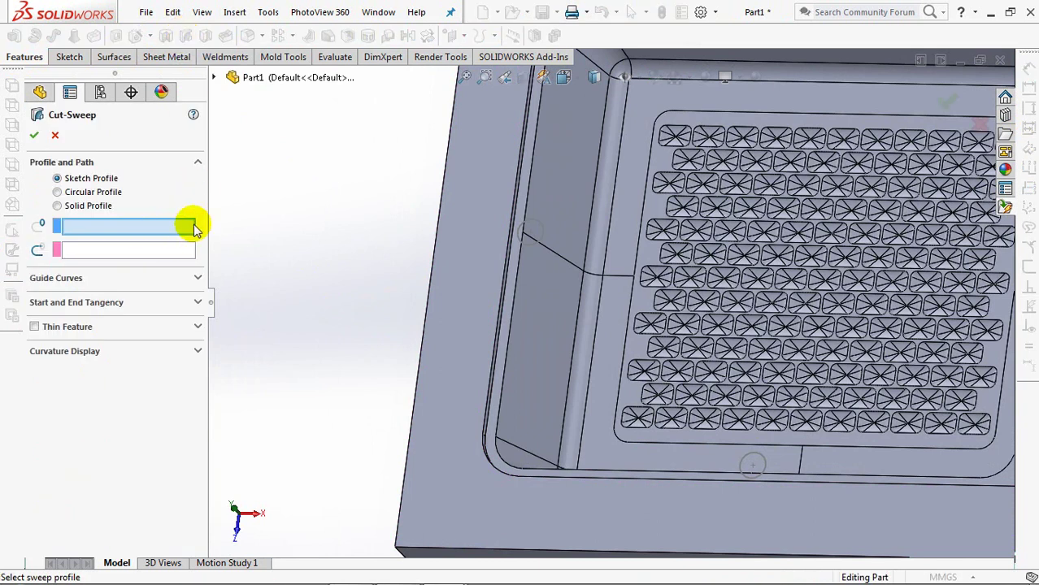
pyautogui.rightClick(273, 210)
pyautogui.click(321, 255)
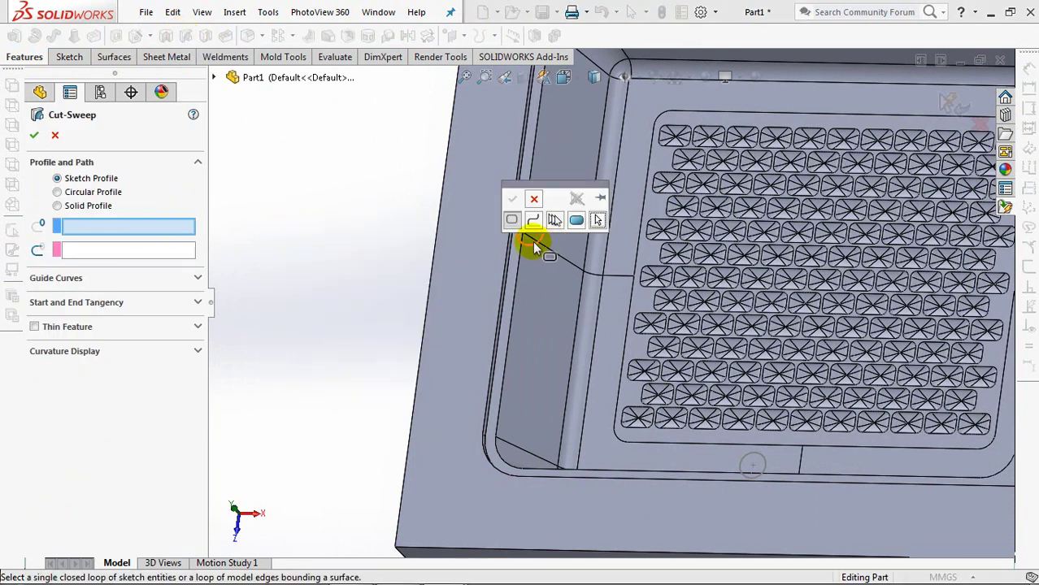
pyautogui.click(529, 235)
pyautogui.click(512, 199)
pyautogui.rightClick(343, 276)
pyautogui.click(374, 323)
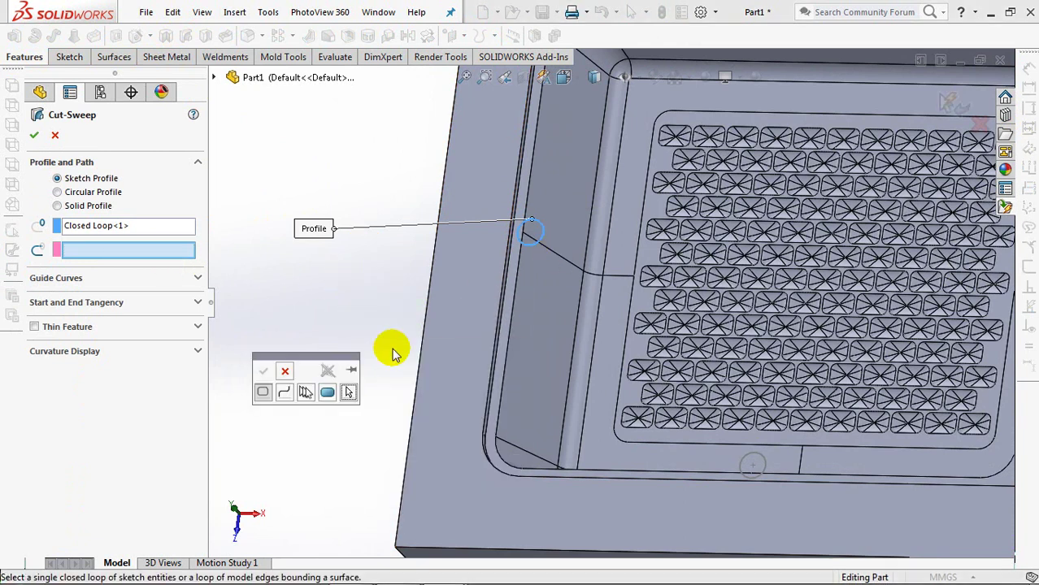
pyautogui.click(305, 393)
pyautogui.click(548, 254)
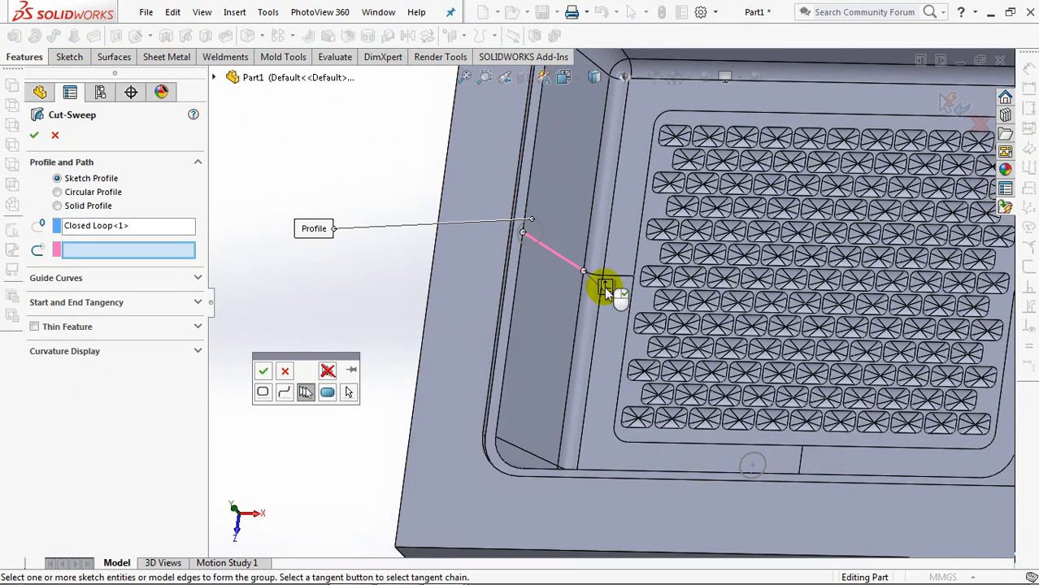
pyautogui.click(606, 286)
pyautogui.rightClick(605, 286)
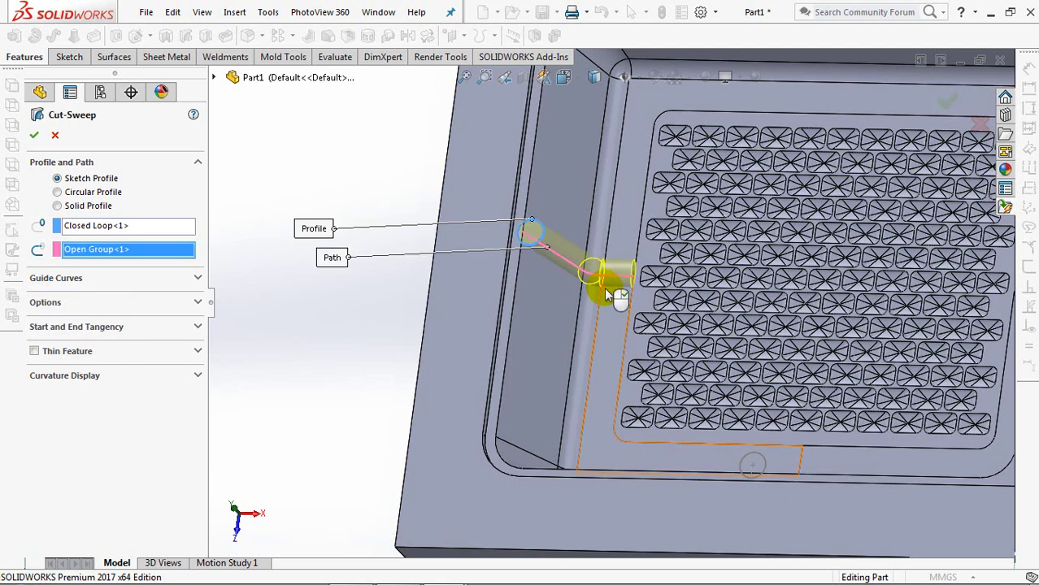
pyautogui.click(31, 134)
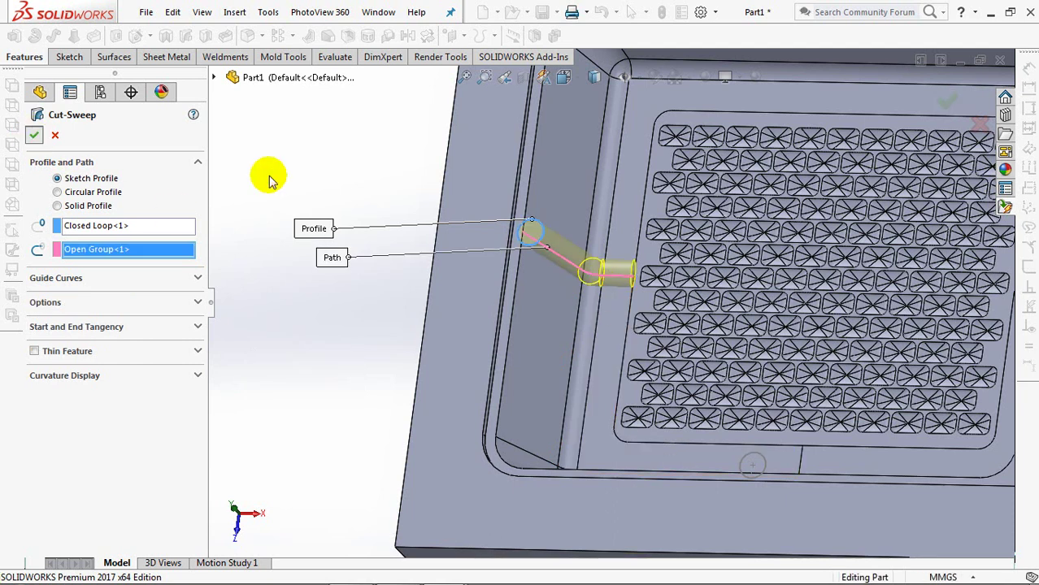
# Expand Cut-Sweep1 and show its sketch in the model
pyautogui.scroll(-3, 204, 492)
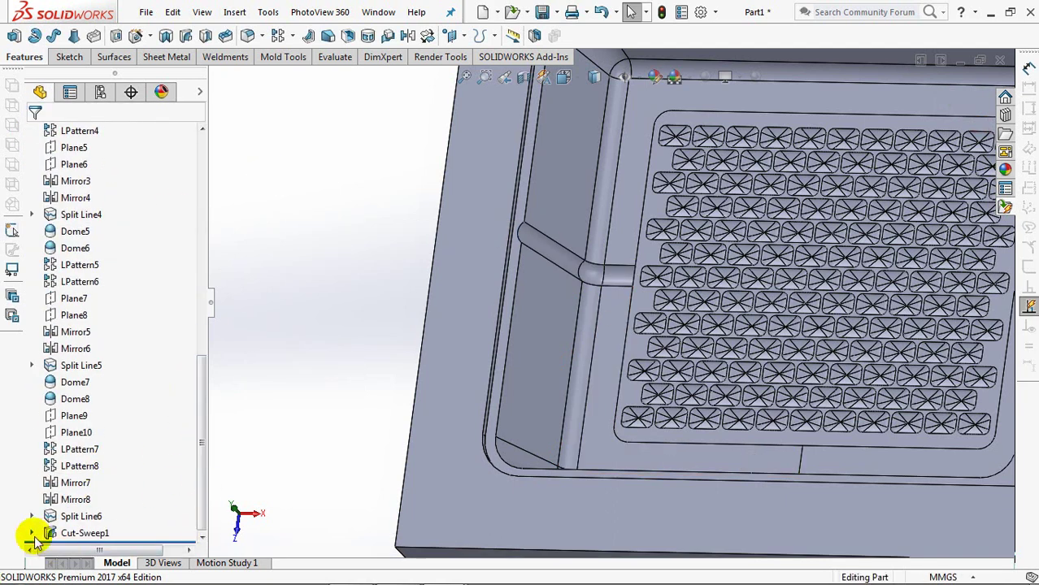
pyautogui.click(33, 535)
pyautogui.click(85, 535)
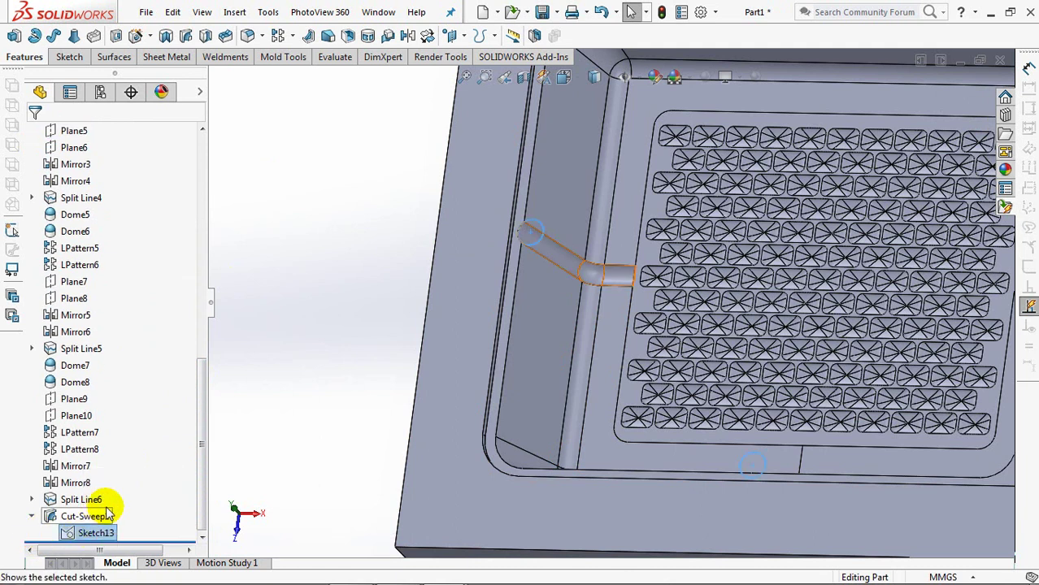
pyautogui.click(122, 514)
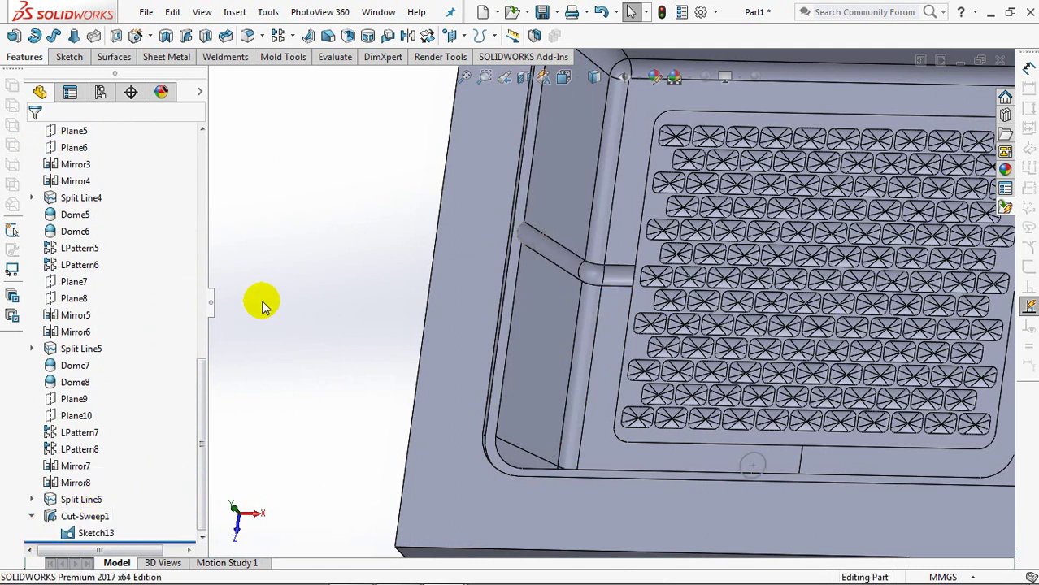
# Swept Cut the lower circle along its path line down the other wall
pyautogui.click(185, 39)
pyautogui.rightClick(315, 205)
pyautogui.click(336, 253)
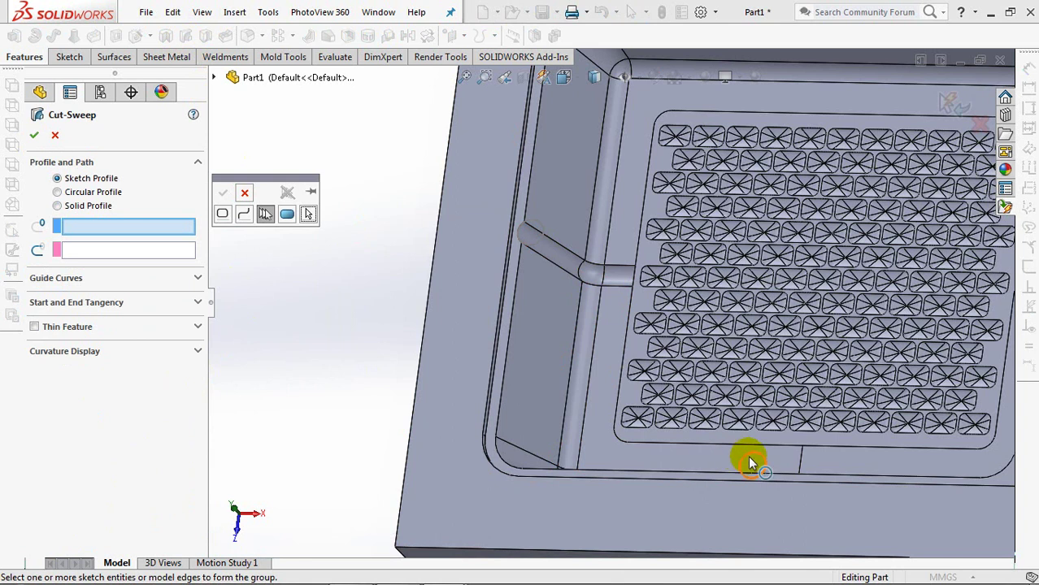
pyautogui.rightClick(749, 463)
pyautogui.moveTo(742, 448)
pyautogui.mouseDown(button='middle')
pyautogui.moveTo(626, 464)
pyautogui.moveTo(685, 577)
pyautogui.moveTo(614, 352)
pyautogui.moveTo(538, 360)
pyautogui.mouseUp(button='middle')
pyautogui.rightClick(325, 347)
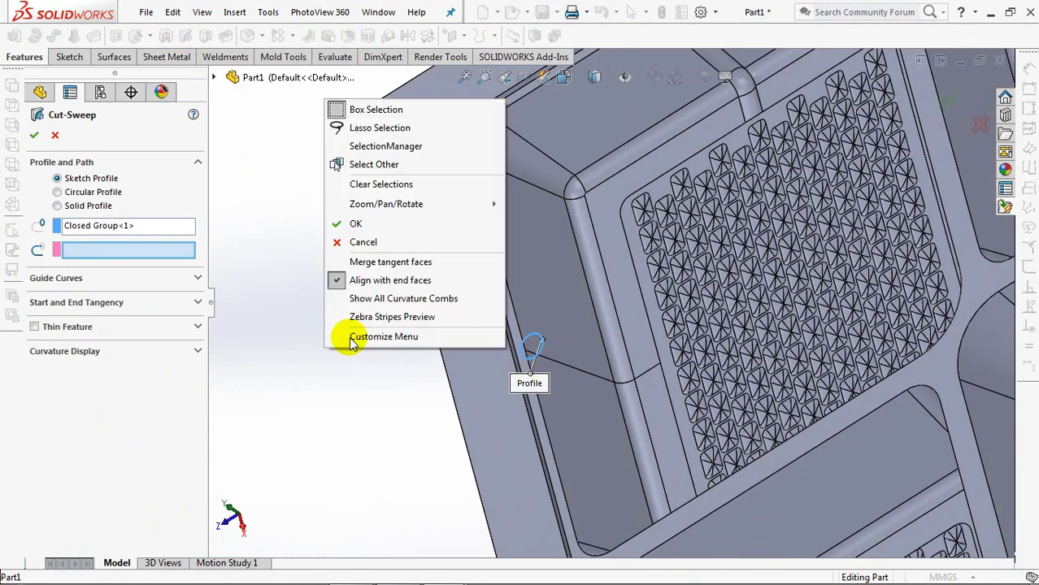
pyautogui.click(385, 146)
pyautogui.click(571, 372)
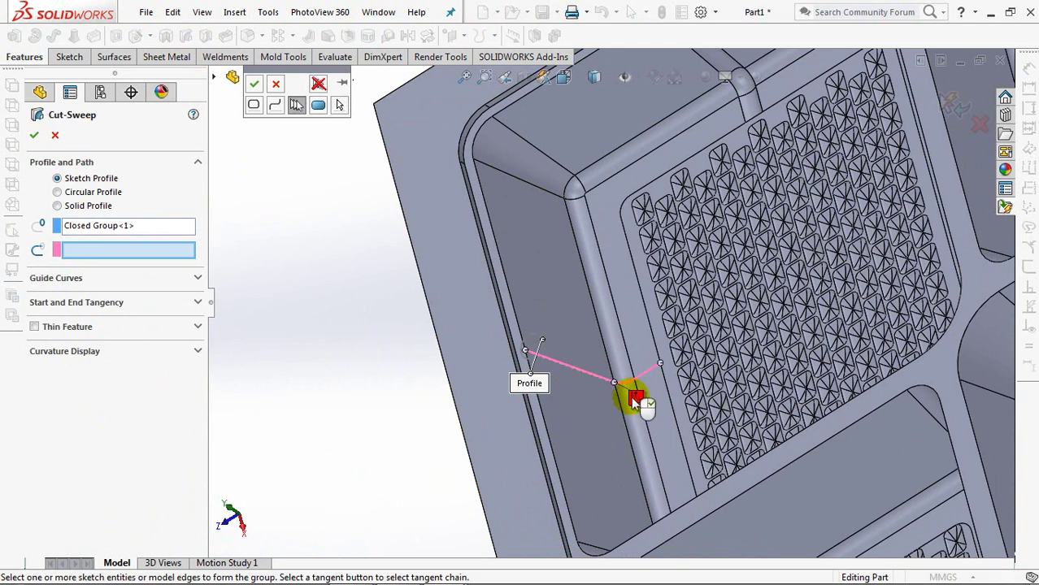
pyautogui.rightClick(634, 396)
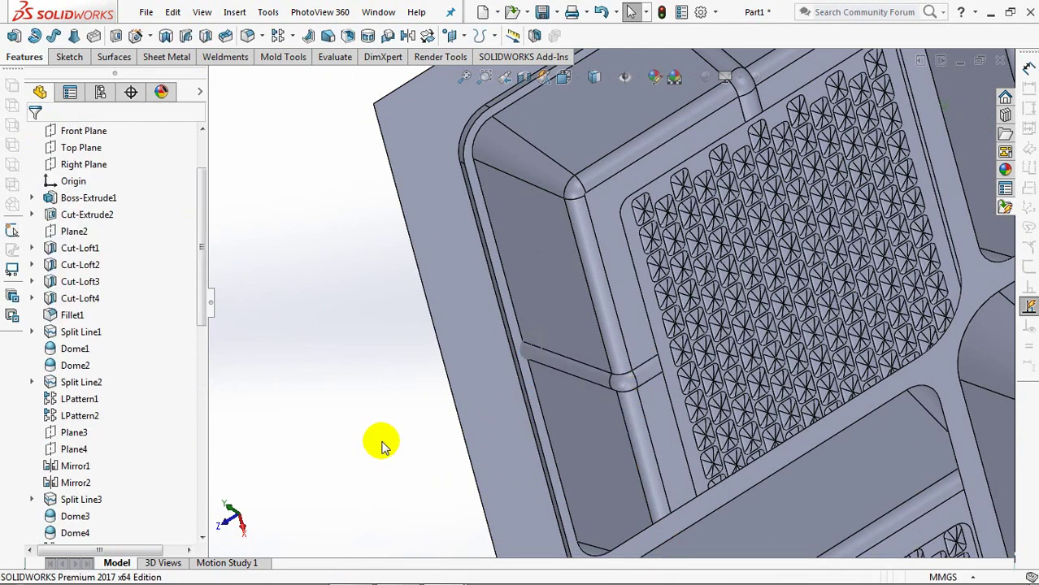
# Orbit to inspect the new groove, then select and clear the Sketch13 selection
pyautogui.moveTo(382, 445); pyautogui.dragTo(364, 457, button='middle')
pyautogui.moveTo(203, 332); pyautogui.dragTo(203, 522)
pyautogui.click(77, 515)
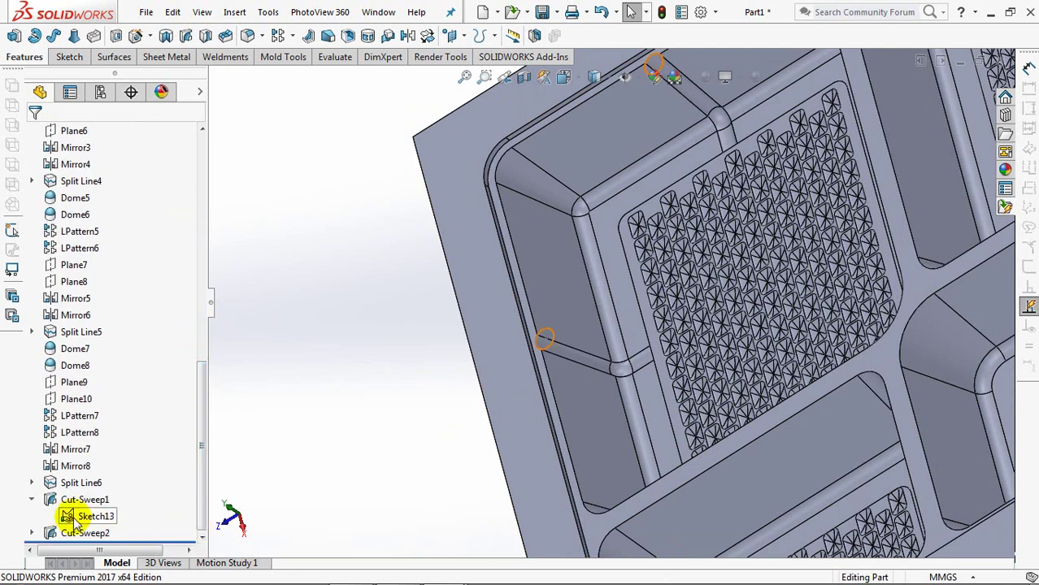
pyautogui.click(351, 226)
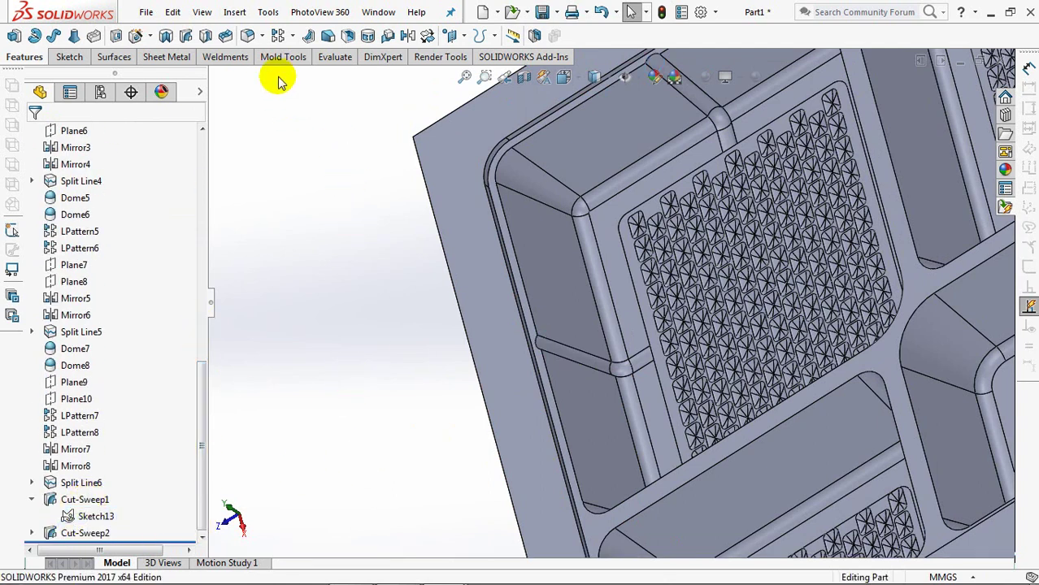
# Fillet the first groove's end edge at 1.2 mm
pyautogui.click(246, 35)
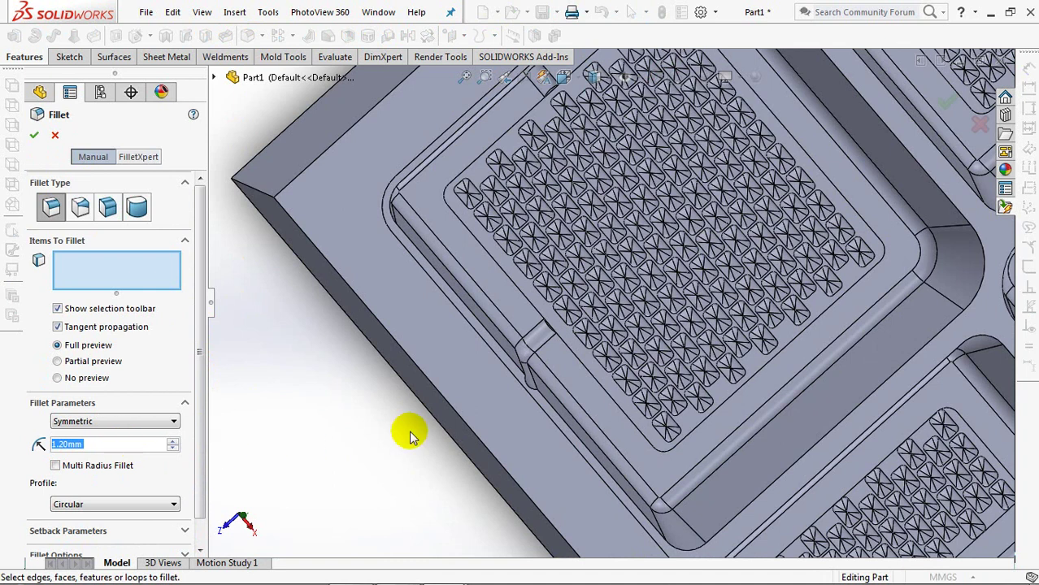
pyautogui.moveTo(558, 376)
pyautogui.mouseDown(button='middle')
pyautogui.moveTo(563, 304)
pyautogui.moveTo(560, 317)
pyautogui.mouseUp(button='middle')
pyautogui.scroll(-2, 561, 319)
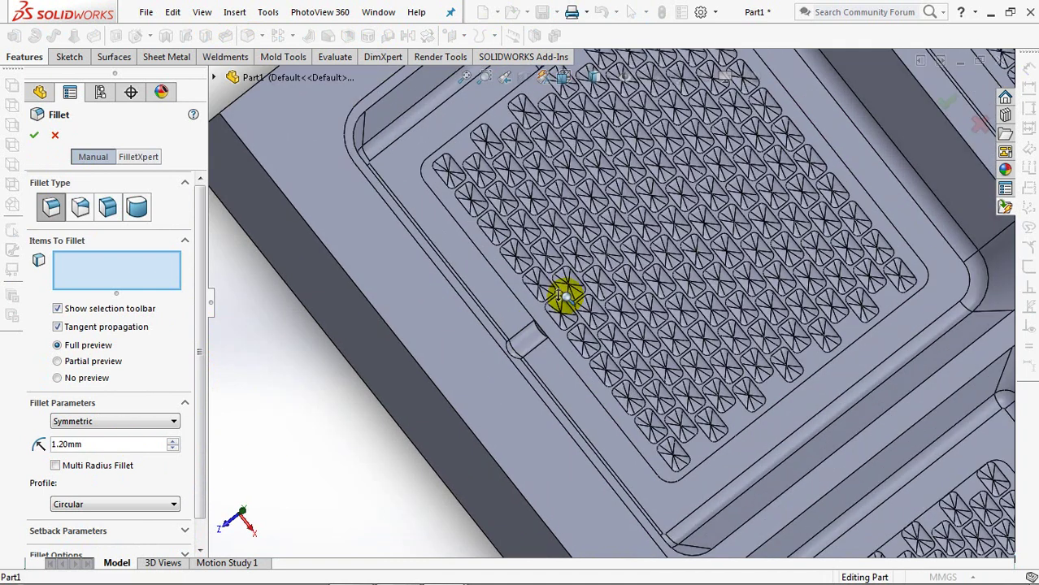
pyautogui.scroll(-3, 564, 294)
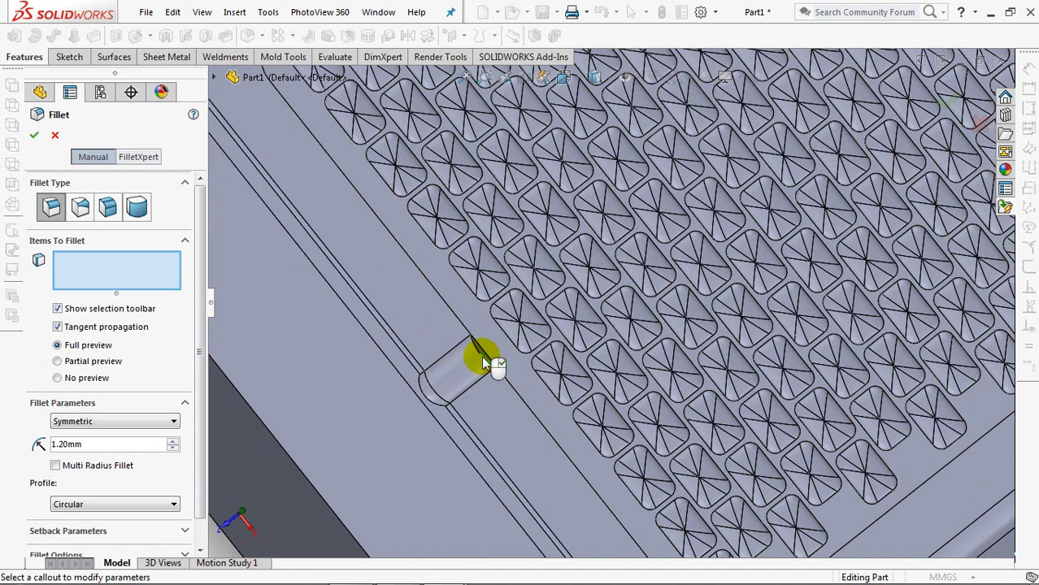
pyautogui.click(482, 363)
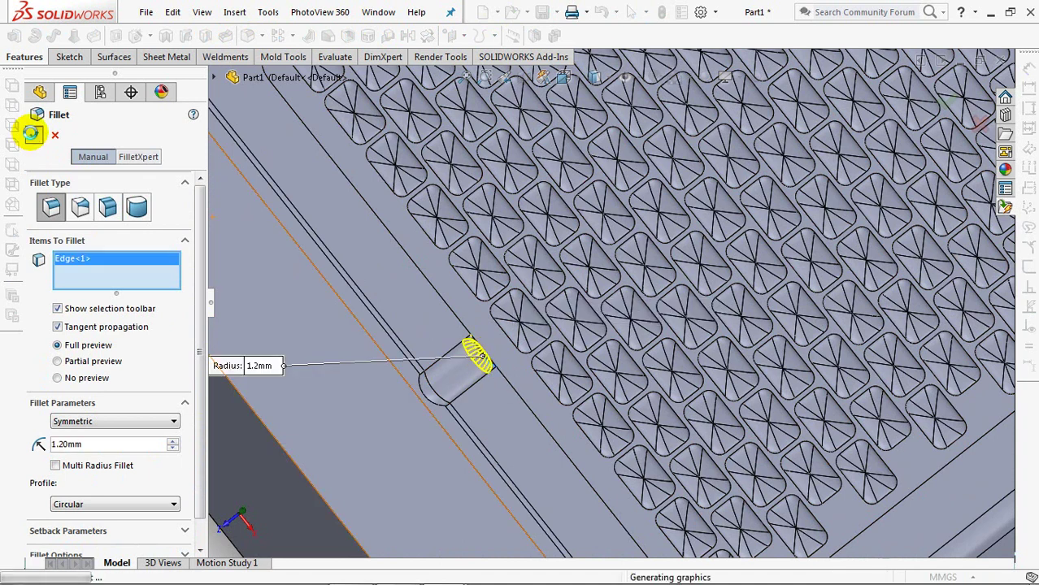
pyautogui.click(33, 136)
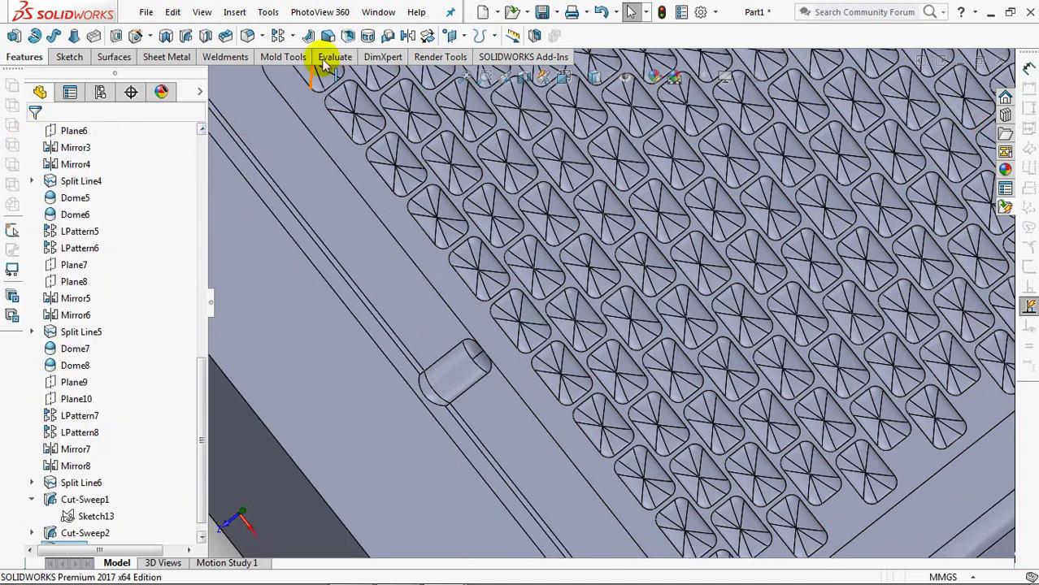
# Fillet the other groove's end edge at 1.2 mm
pyautogui.click(249, 37)
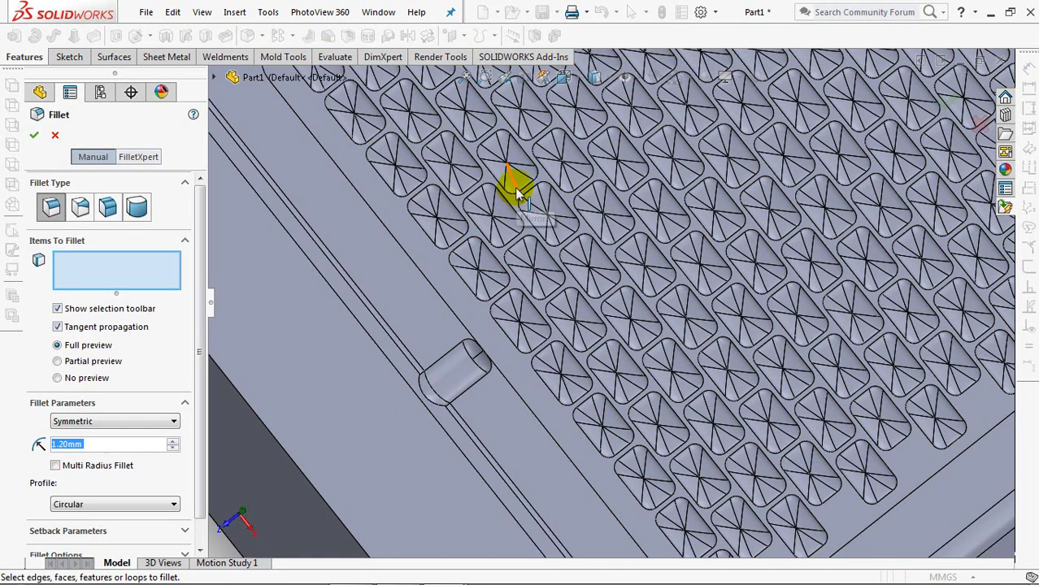
pyautogui.scroll(5, 517, 193)
pyautogui.moveTo(517, 228)
pyautogui.mouseDown(button='middle')
pyautogui.moveTo(534, 341)
pyautogui.moveTo(533, 309)
pyautogui.mouseUp(button='middle')
pyautogui.scroll(-3, 559, 301)
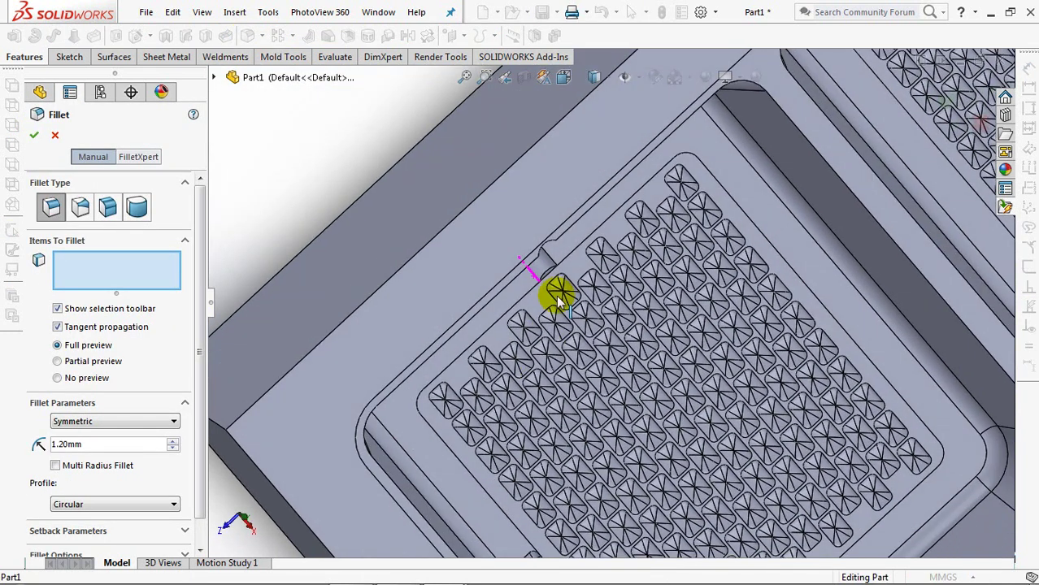
pyautogui.scroll(-3, 559, 301)
pyautogui.click(455, 218)
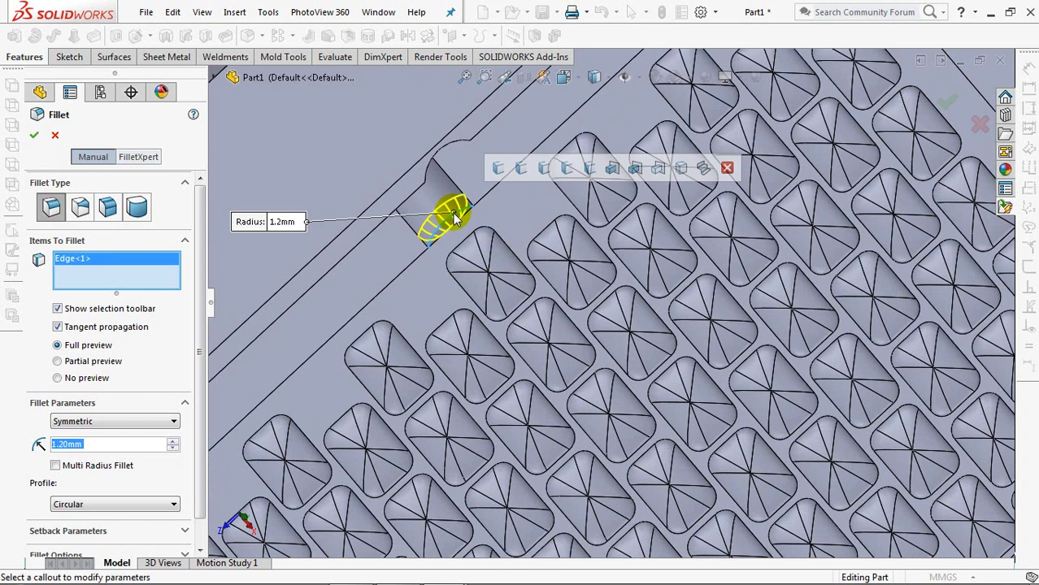
pyautogui.click(32, 135)
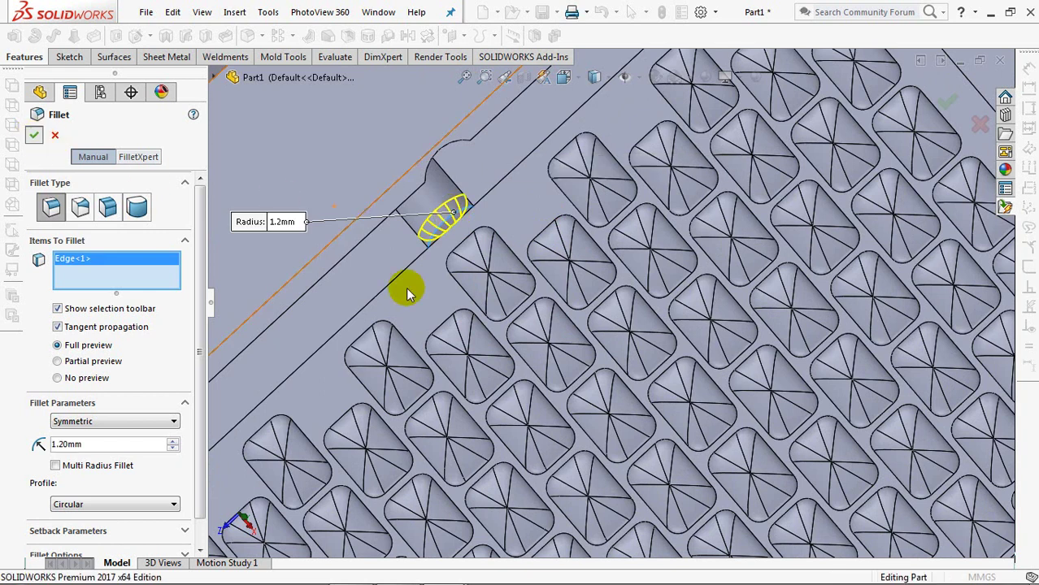
# Orbit the tray and start a mirror with Plane3 as the mirror plane
pyautogui.scroll(5, 548, 358)
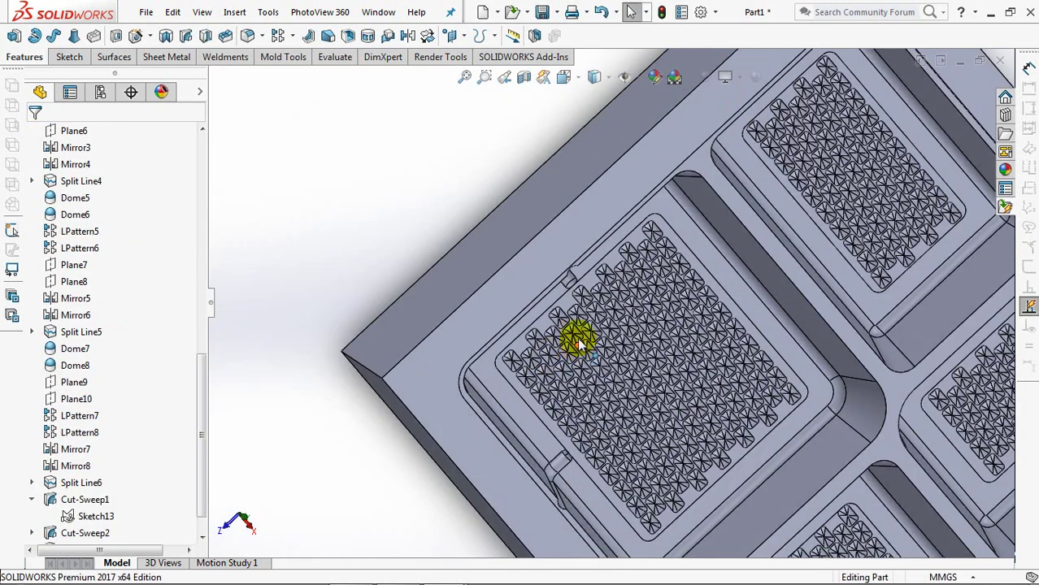
pyautogui.moveTo(579, 342); pyautogui.dragTo(372, 203, button='middle')
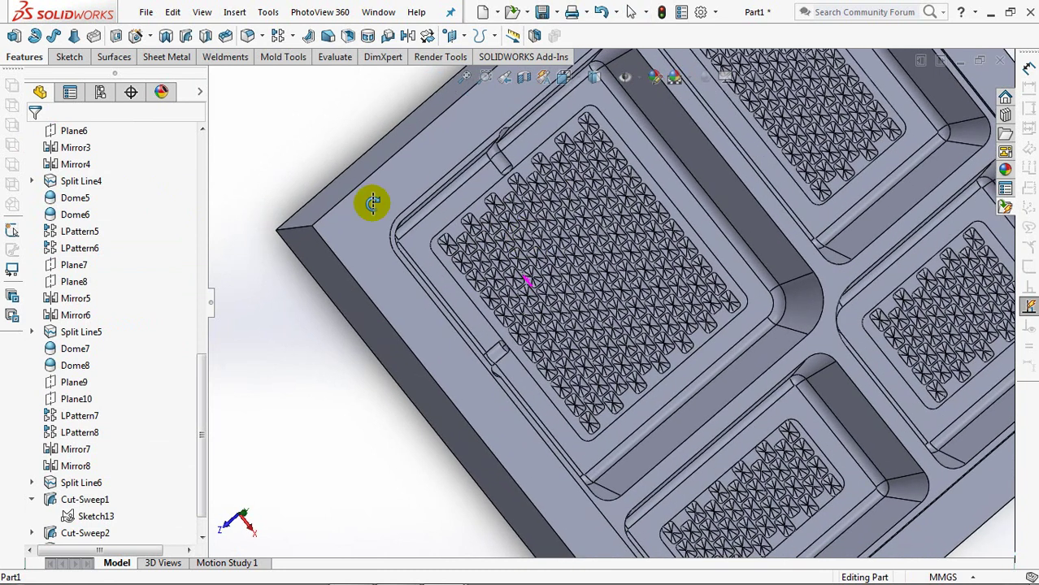
pyautogui.moveTo(202, 351); pyautogui.dragTo(204, 258)
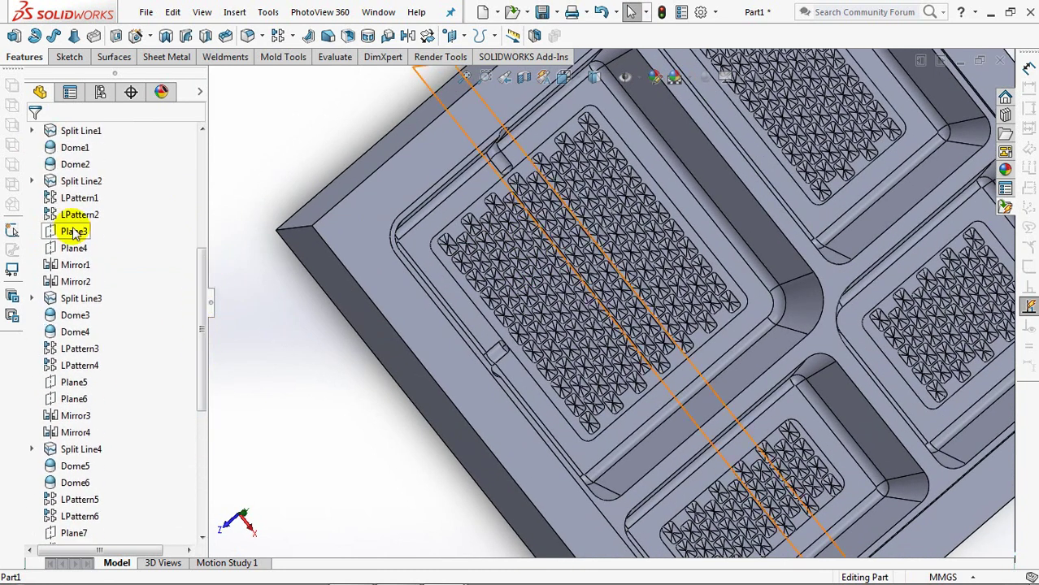
pyautogui.click(73, 231)
pyautogui.click(428, 35)
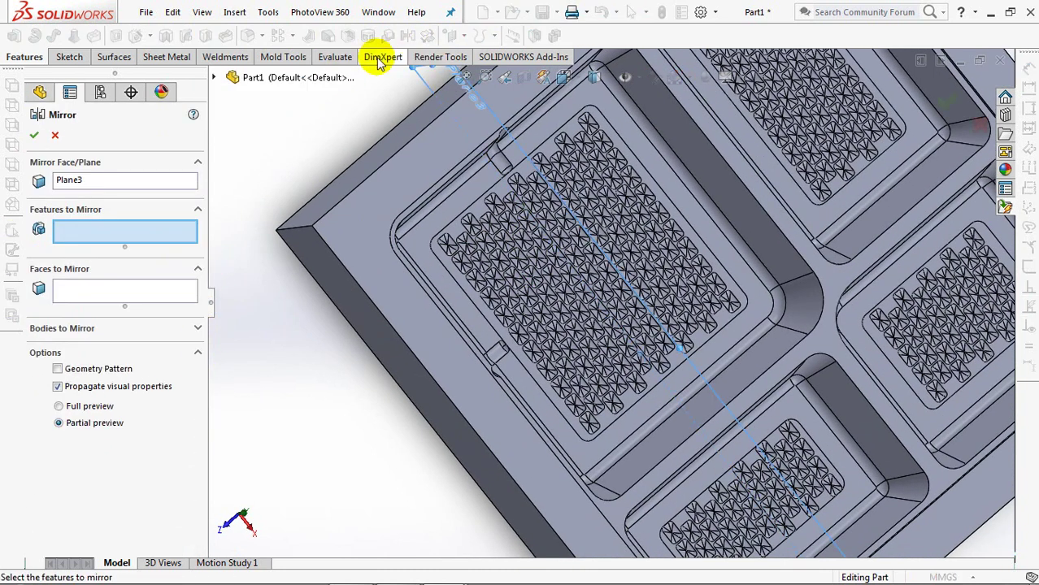
# Mirror Cut-Sweep2 and Fillet4 across Plane3 with Geometry Pattern on
pyautogui.click(213, 79)
pyautogui.moveTo(212, 190); pyautogui.dragTo(231, 425)
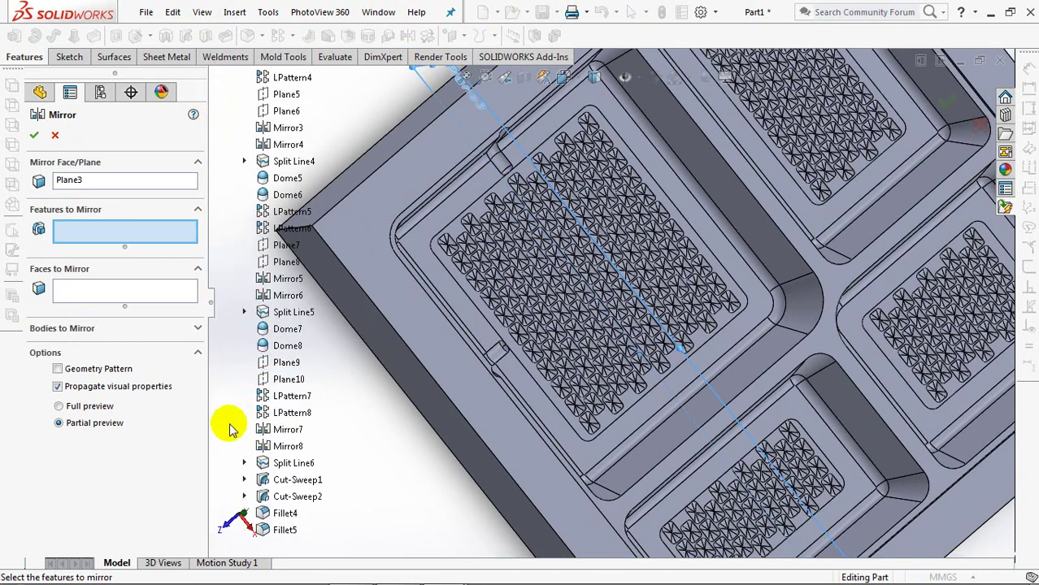
pyautogui.click(284, 481)
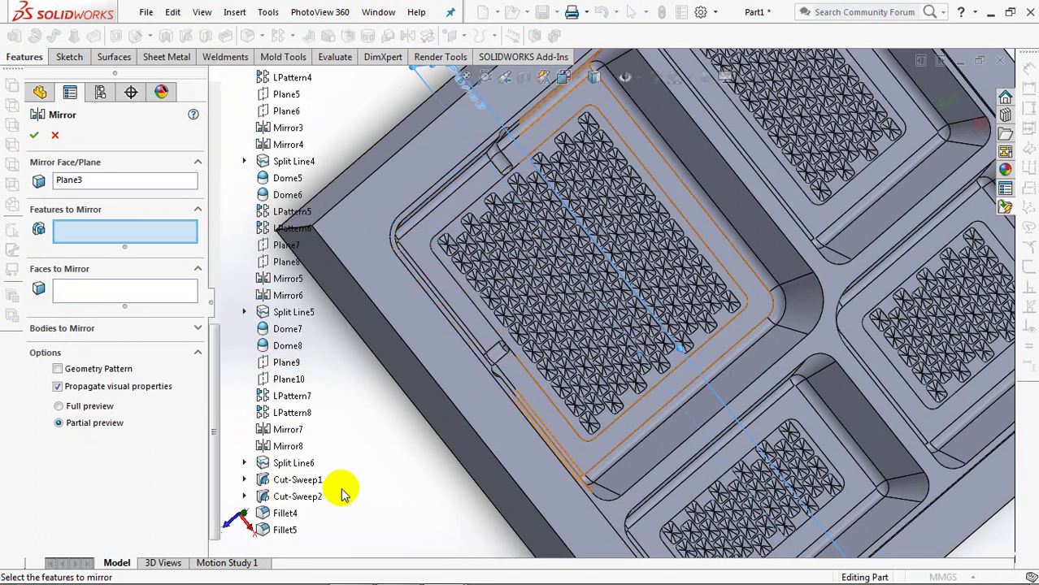
pyautogui.click(298, 496)
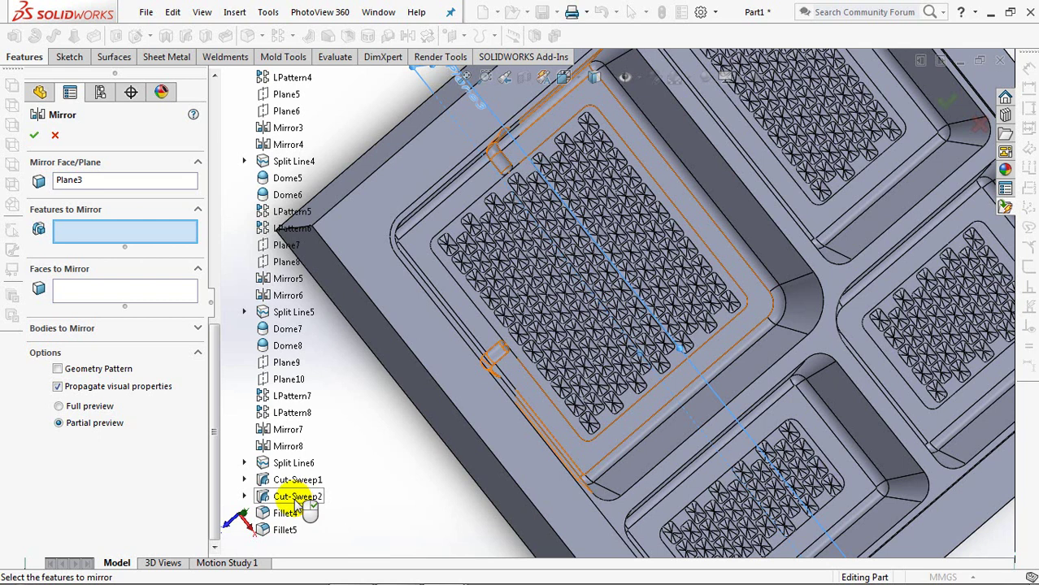
pyautogui.click(297, 497)
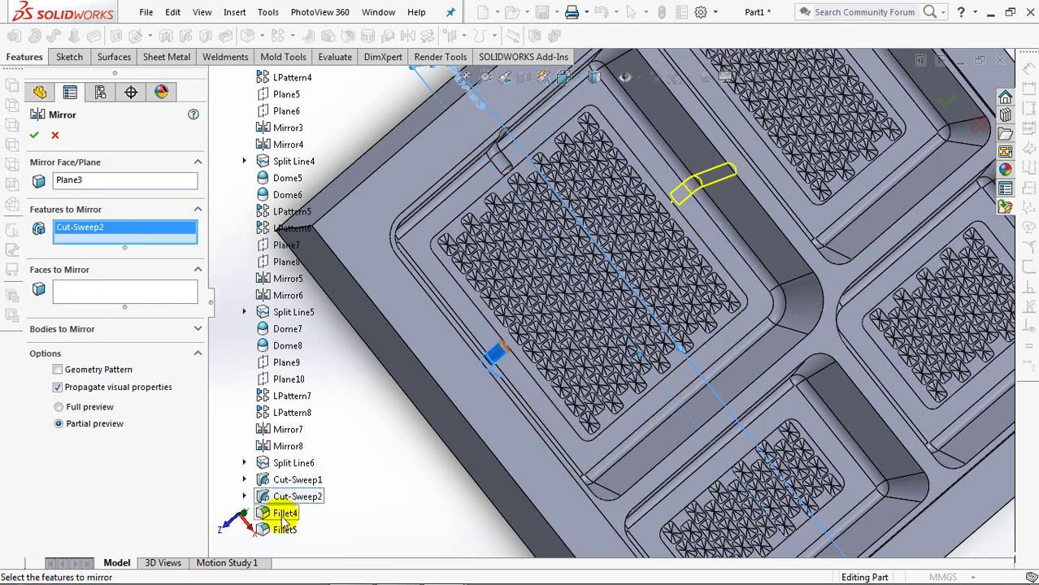
pyautogui.click(284, 514)
pyautogui.click(34, 135)
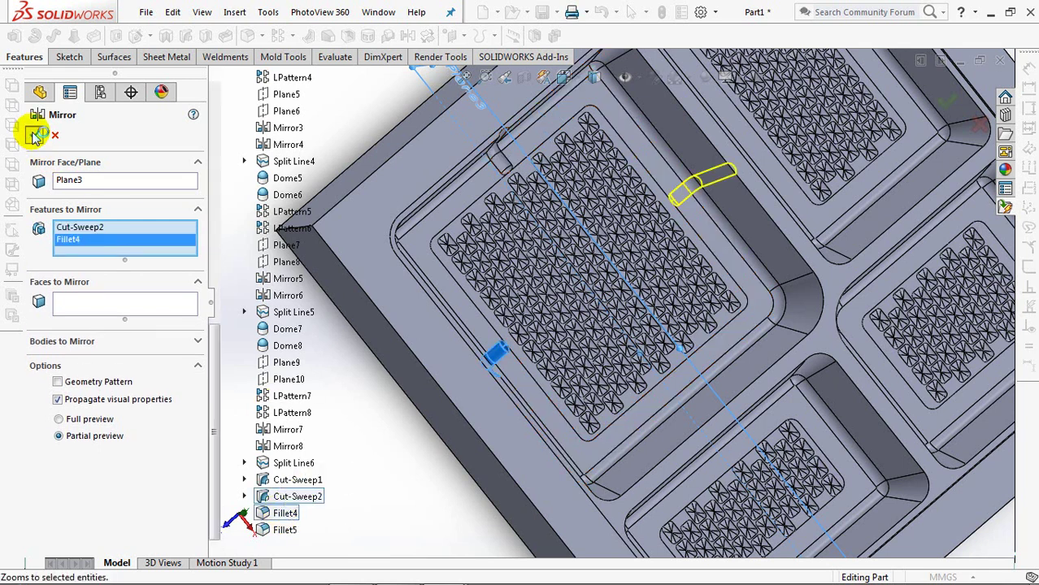
pyautogui.click(57, 381)
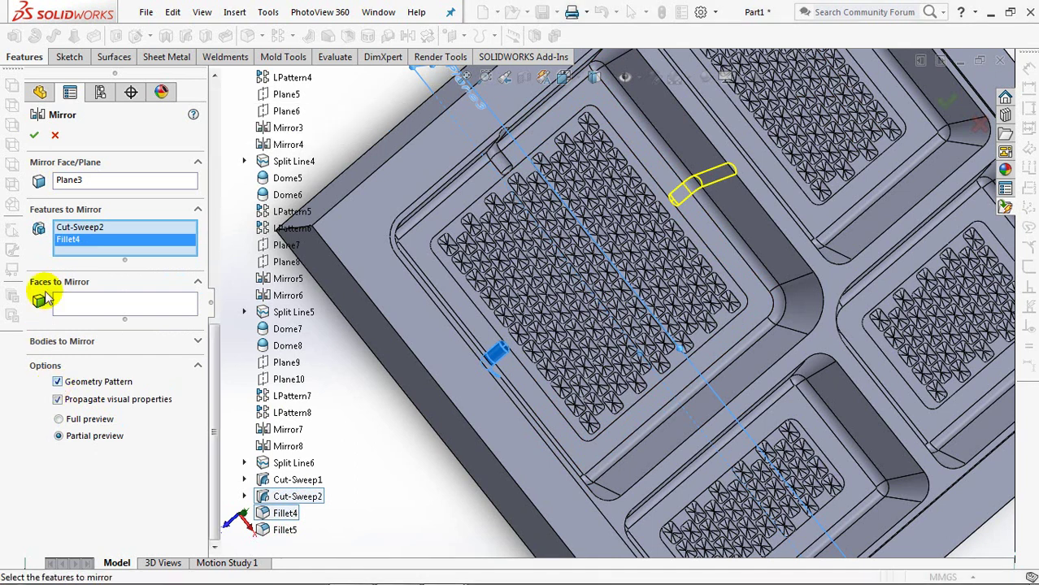
pyautogui.click(32, 134)
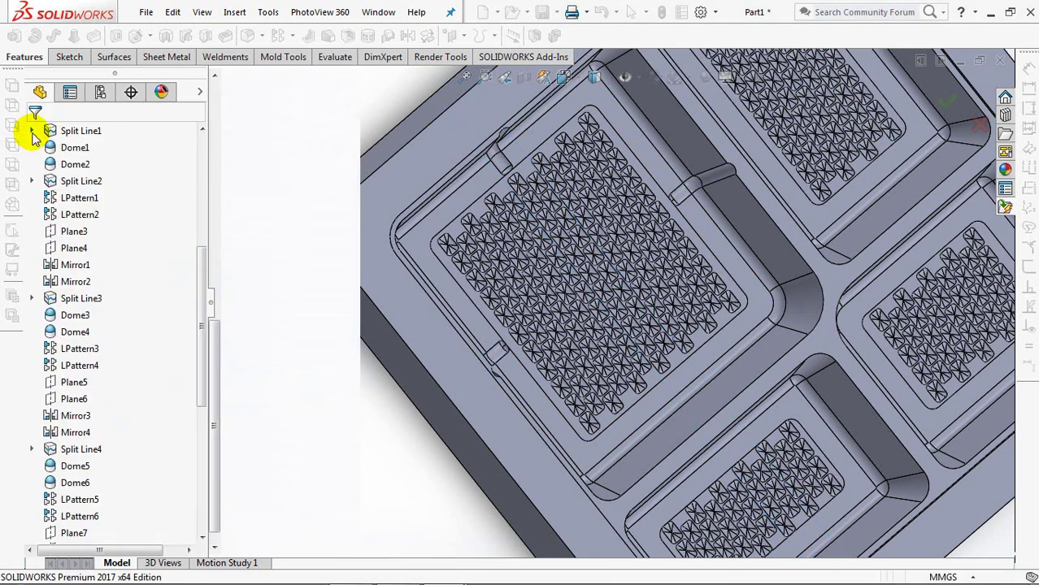
# Mirror Cut-Sweep1 and Fillet5 across Plane4 with Geometry Pattern on
pyautogui.click(74, 248)
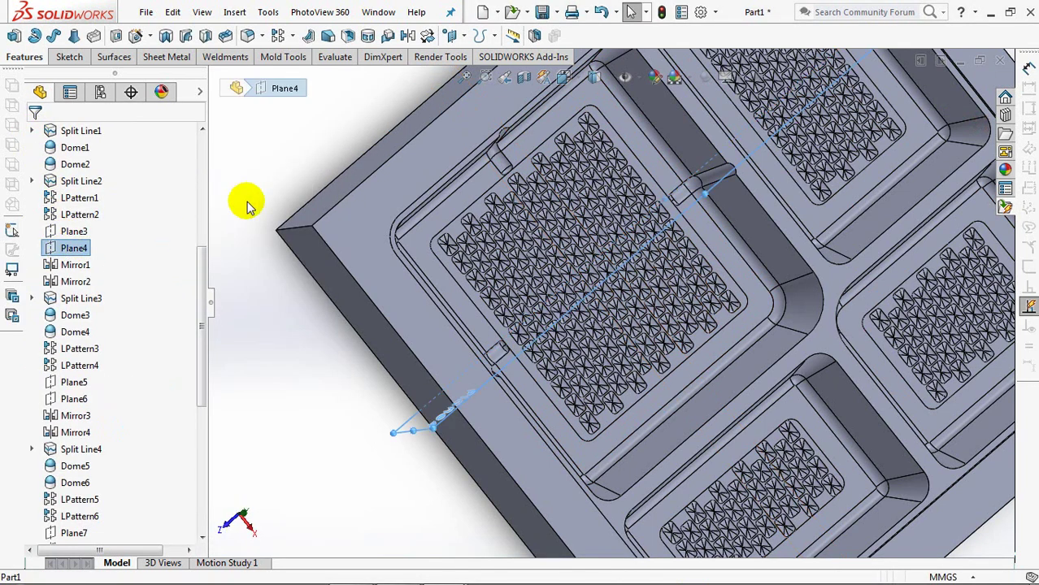
pyautogui.click(406, 35)
pyautogui.scroll(-1, 228, 333)
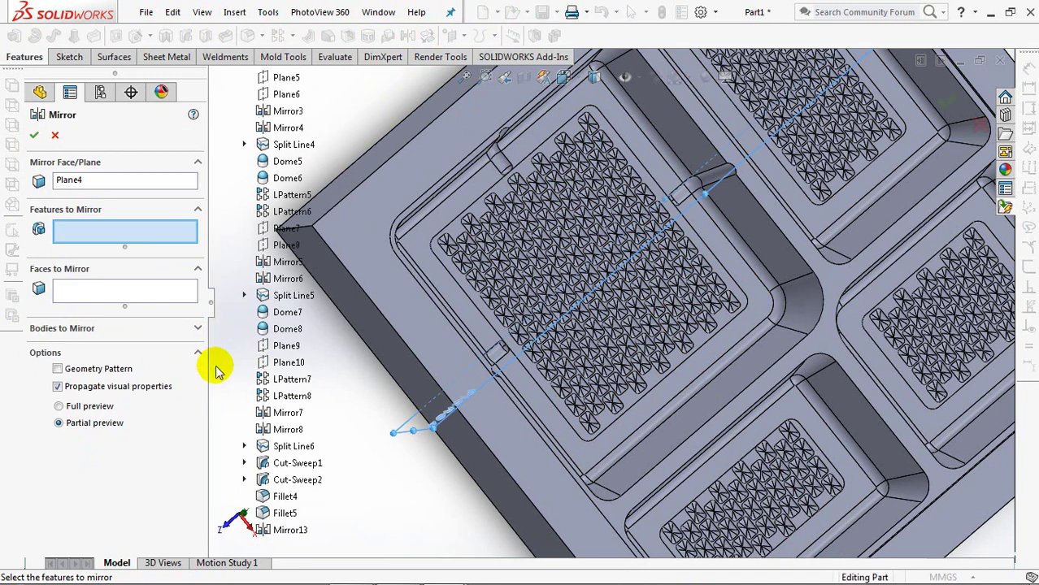
pyautogui.click(280, 464)
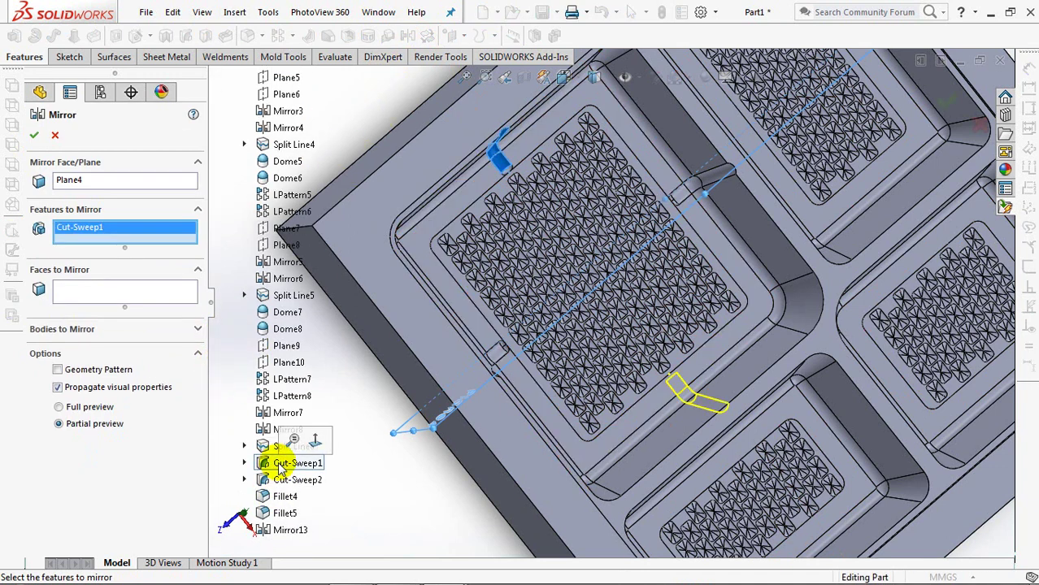
pyautogui.click(281, 516)
pyautogui.click(58, 382)
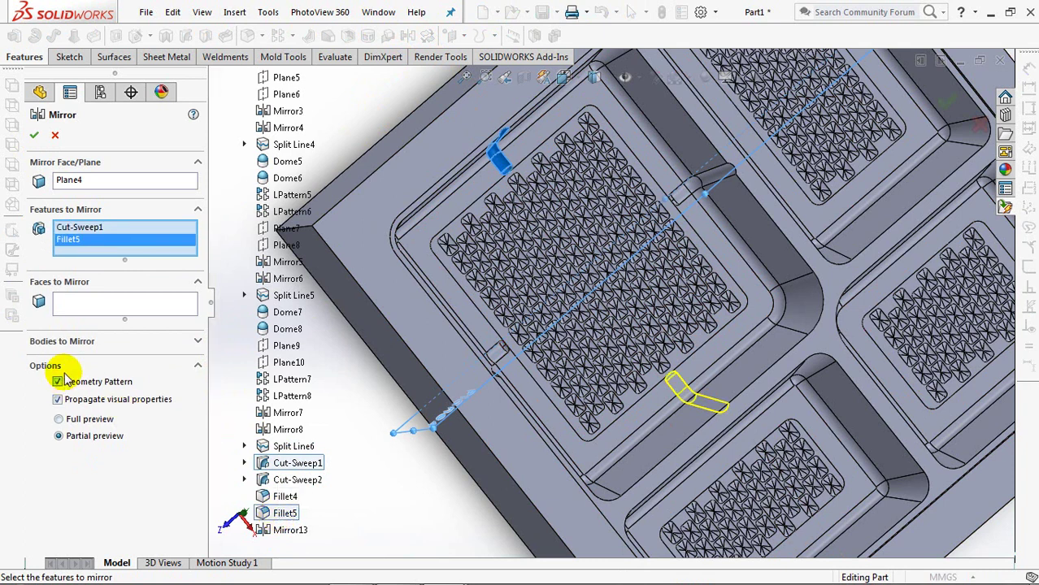
pyautogui.click(36, 135)
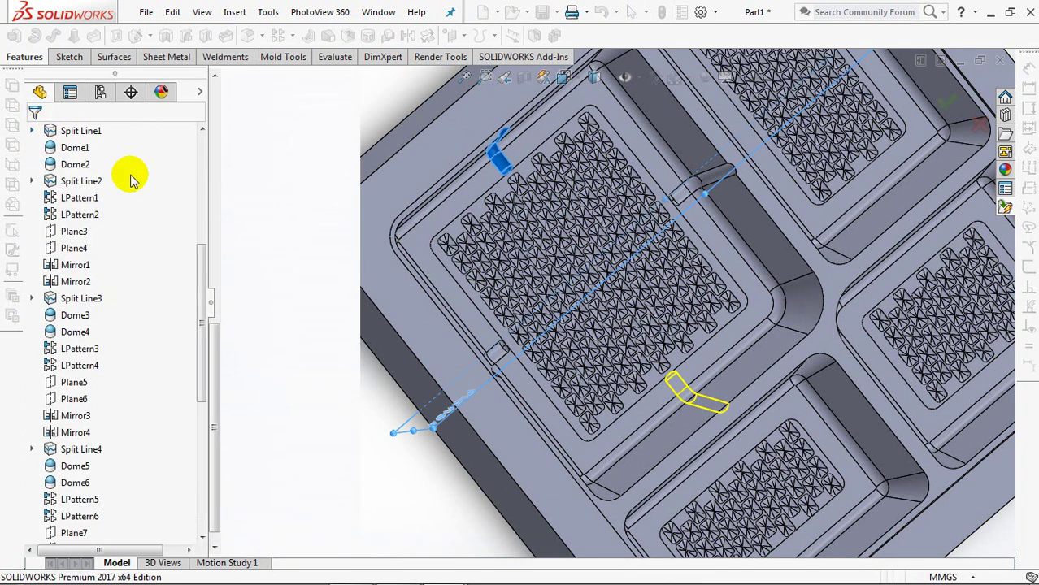
# Start a linear pattern with two tray edges as directions and Mirror14 as the feature
pyautogui.moveTo(462, 254)
pyautogui.mouseDown(button='middle')
pyautogui.moveTo(462, 166)
pyautogui.moveTo(452, 236)
pyautogui.mouseUp(button='middle')
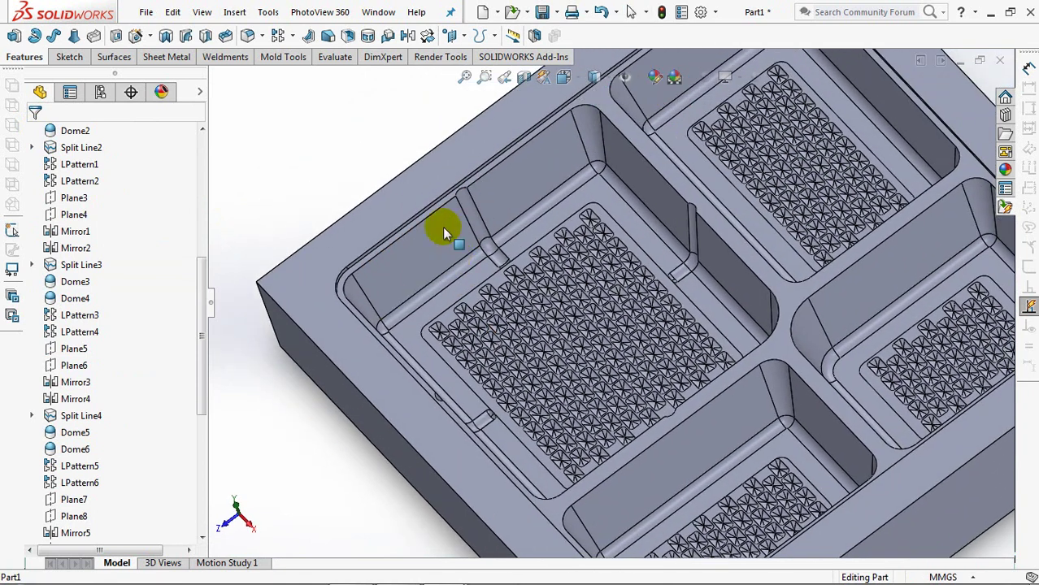
pyautogui.click(291, 35)
pyautogui.click(293, 36)
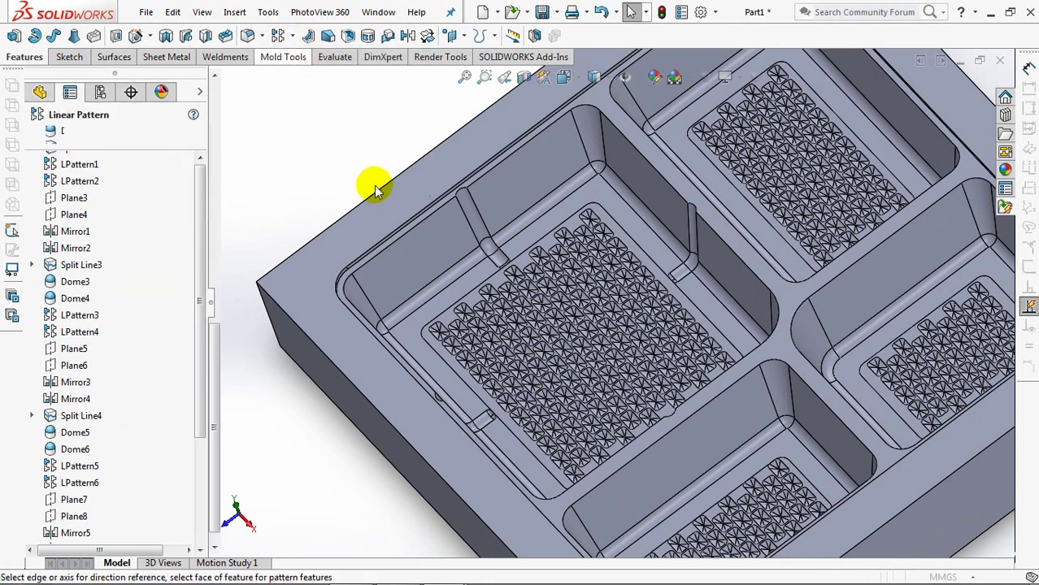
pyautogui.click(475, 182)
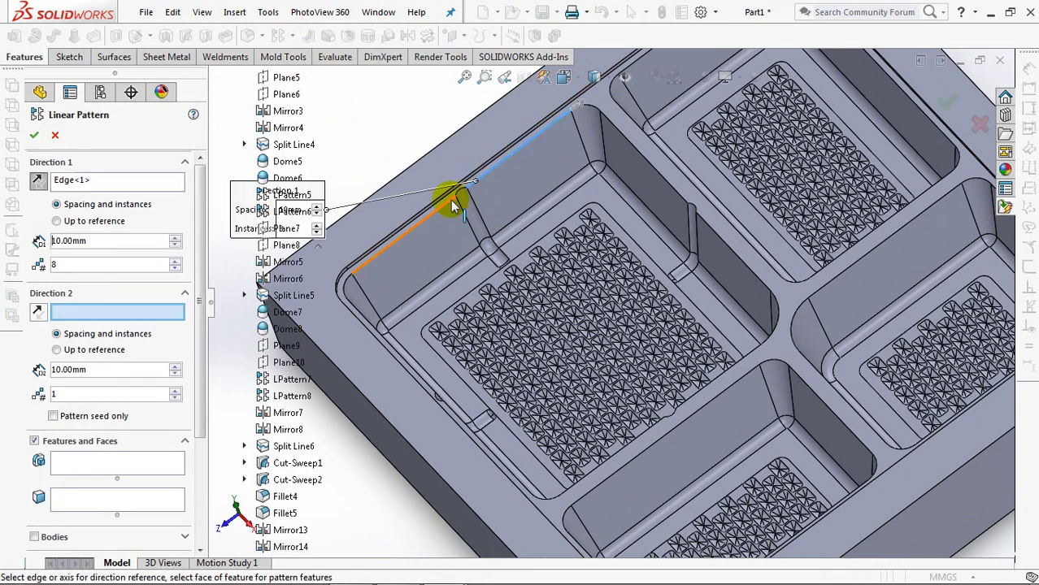
pyautogui.click(452, 204)
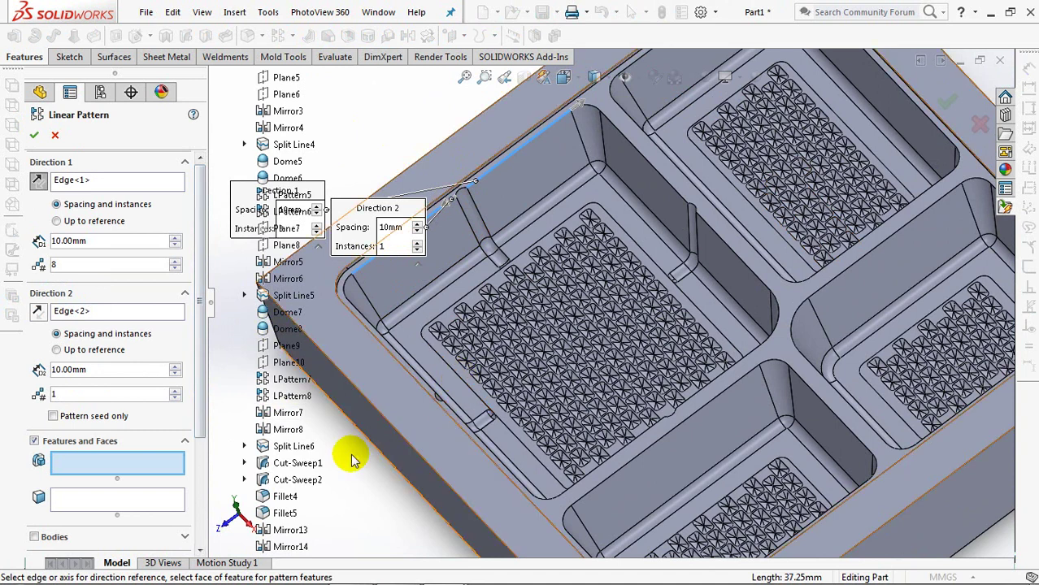
pyautogui.moveTo(204, 399); pyautogui.dragTo(204, 494)
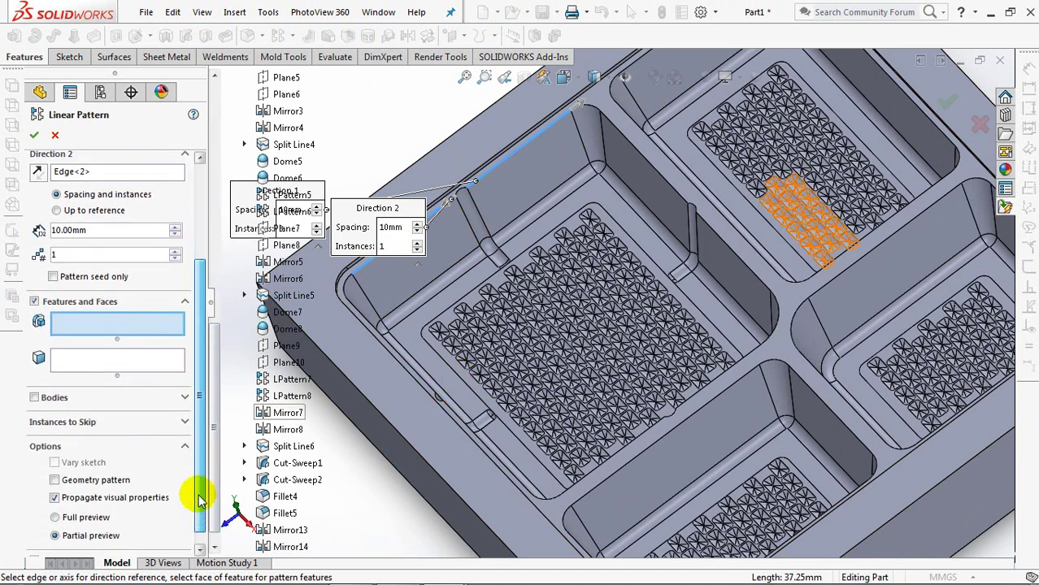
pyautogui.click(286, 547)
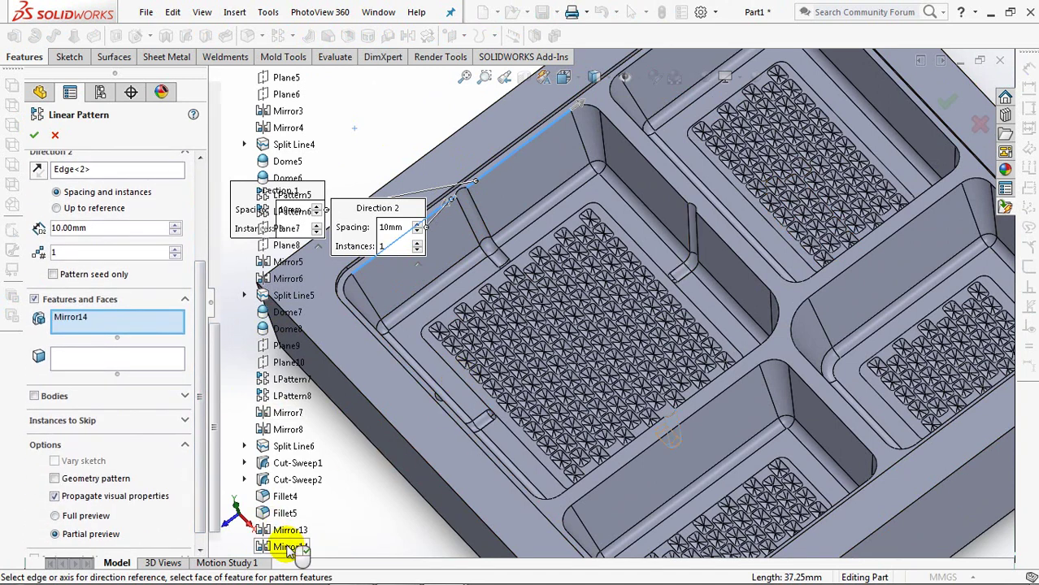
# Set both pattern directions to 4 mm spacing with 6 instances
pyautogui.moveTo(195, 325); pyautogui.dragTo(209, 255)
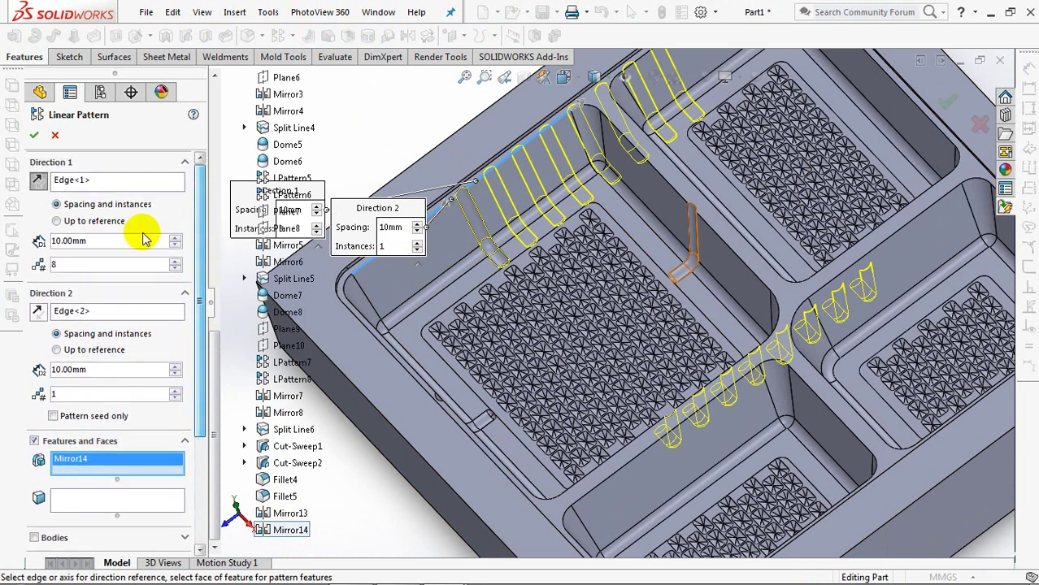
pyautogui.doubleClick(56, 241)
pyautogui.write('4')
pyautogui.press('Tab')
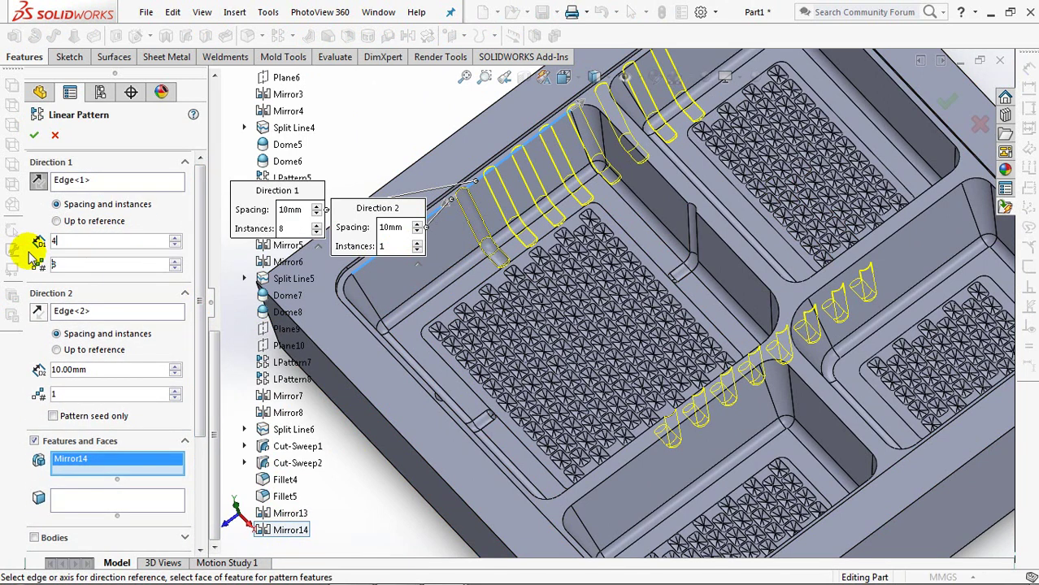
pyautogui.write('5')
pyautogui.press('BackSpace')
pyautogui.write('6')
pyautogui.doubleClick(120, 371)
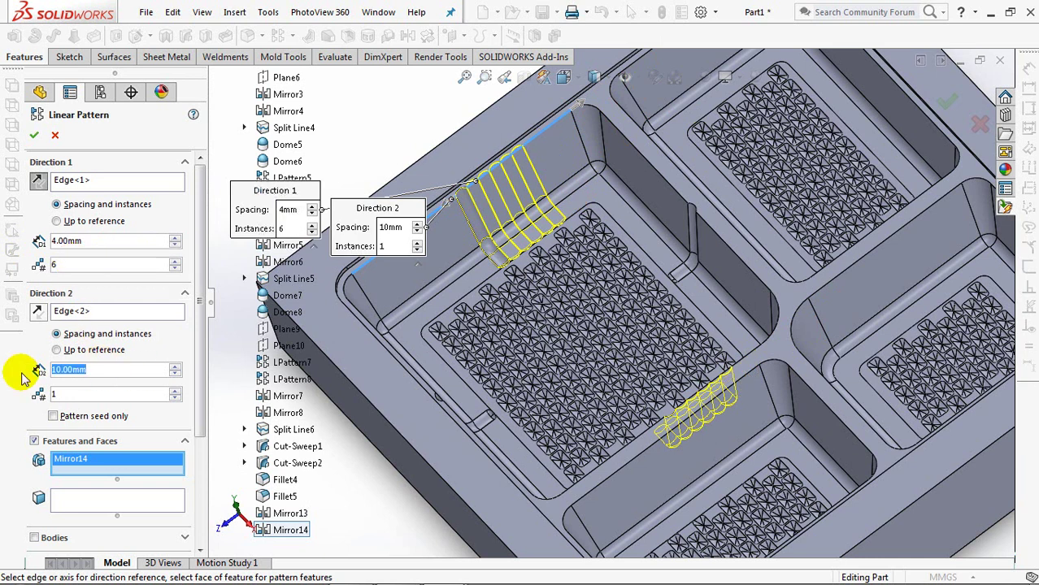
pyautogui.write('4')
pyautogui.press('Tab')
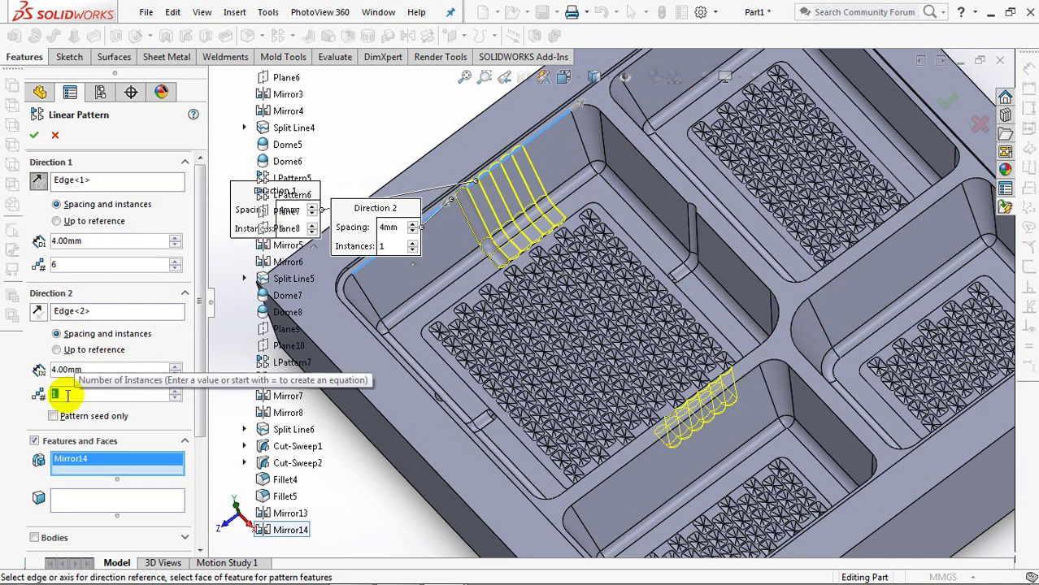
pyautogui.write('6')
# Turn on Geometry pattern, accept the pattern, and confirm the parallel-directions warning
pyautogui.scroll(-3, 195, 488)
pyautogui.click(57, 462)
pyautogui.click(34, 138)
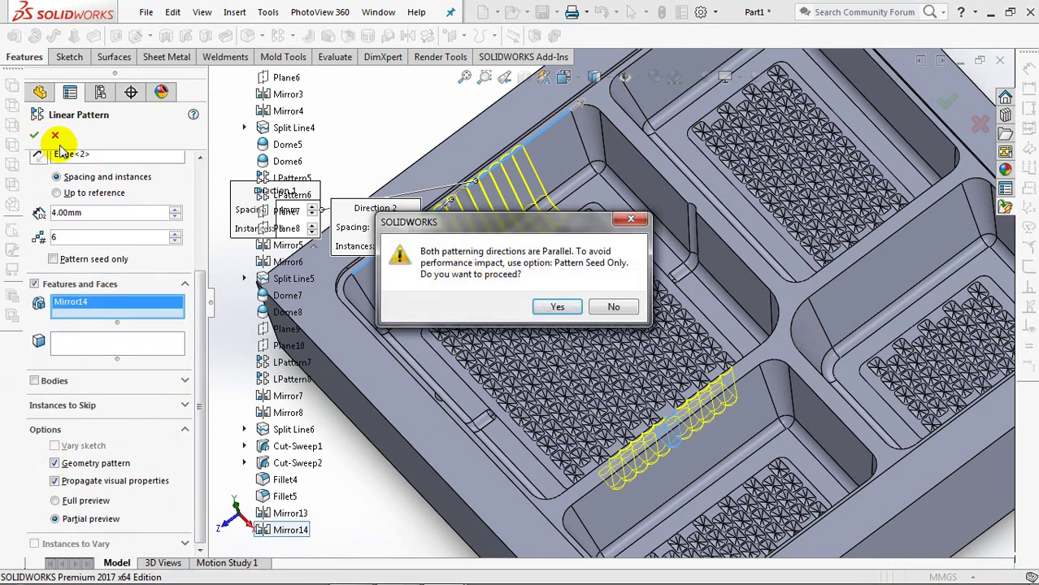
pyautogui.click(543, 304)
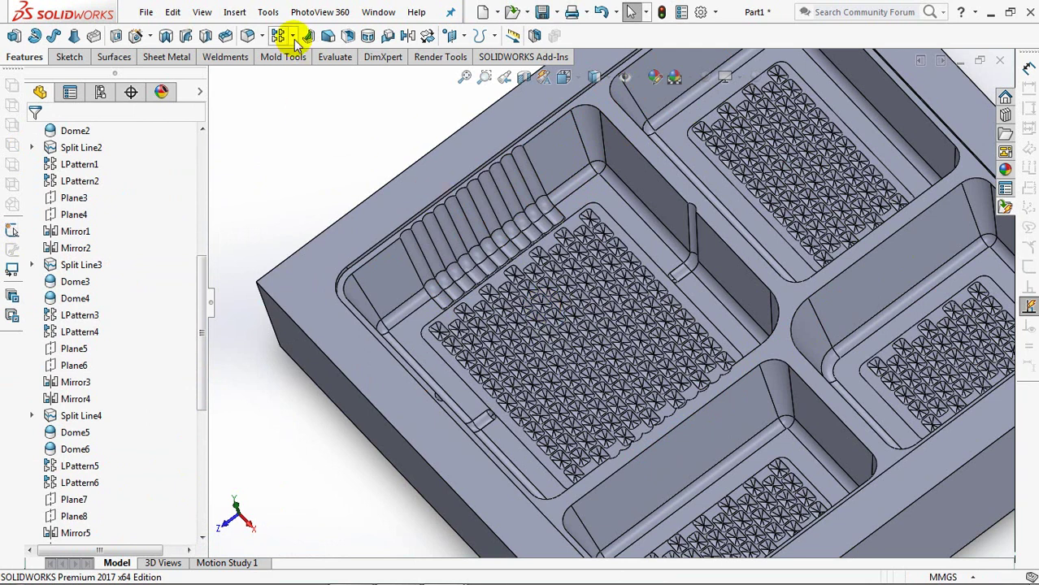
pyautogui.click(292, 36)
# Pattern Mirror13 along two wall edges at 4 mm spacing, with 7 instances in Direction 2
pyautogui.click(325, 67)
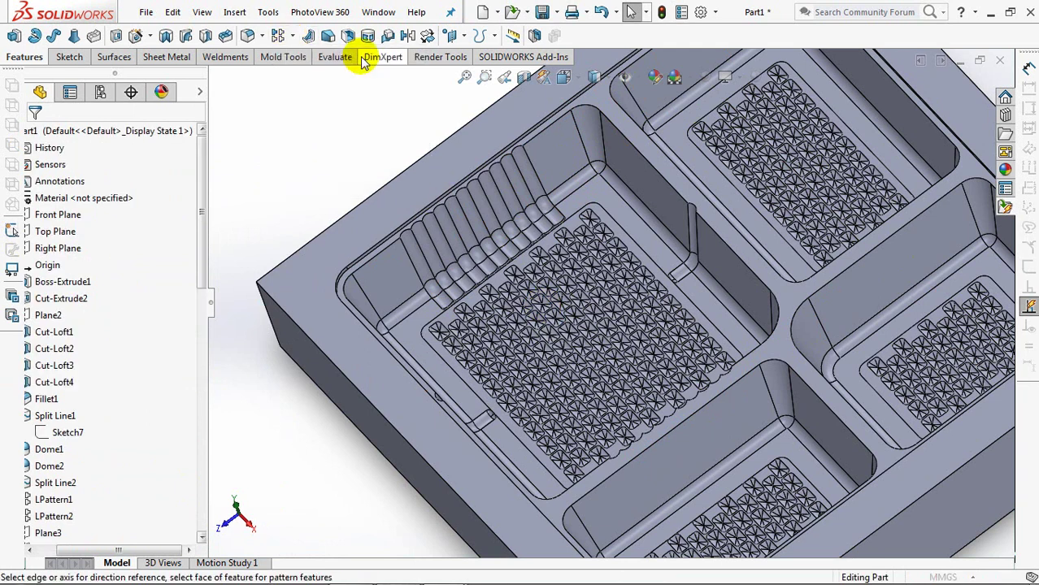
pyautogui.click(692, 205)
pyautogui.click(701, 219)
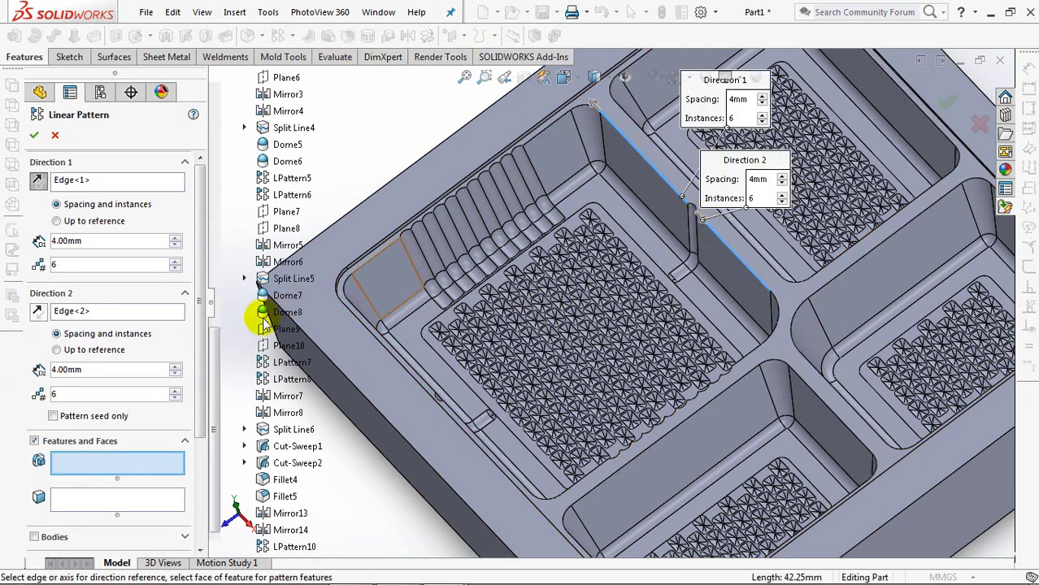
pyautogui.moveTo(203, 370); pyautogui.dragTo(204, 464)
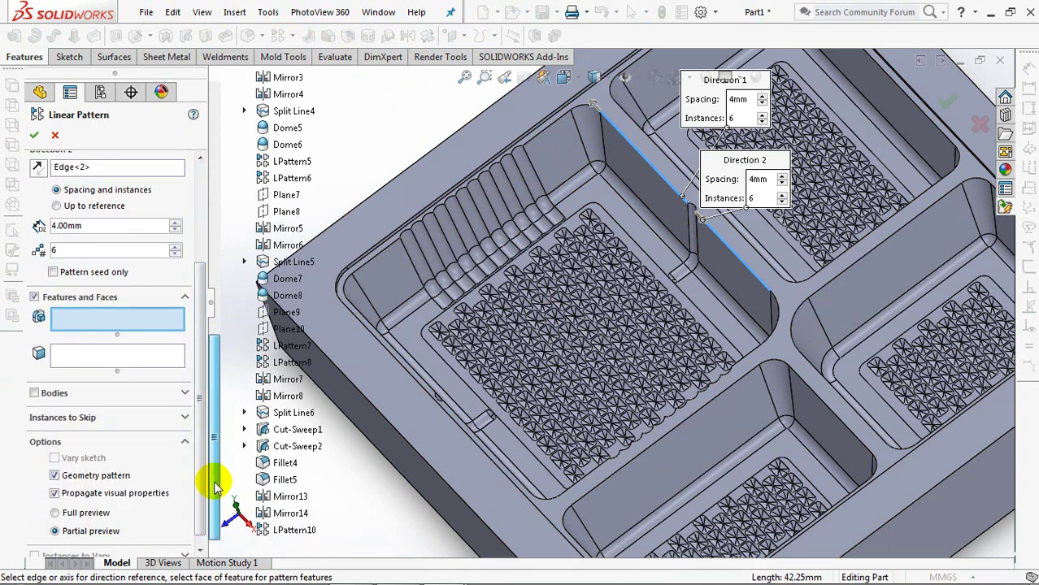
pyautogui.click(286, 497)
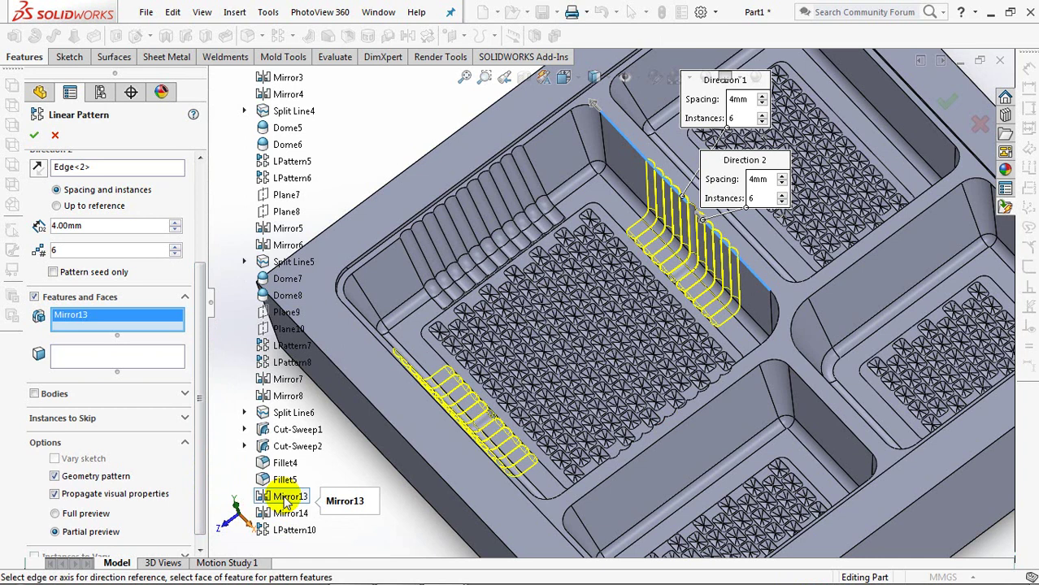
pyautogui.click(176, 245)
pyautogui.scroll(3, 204, 342)
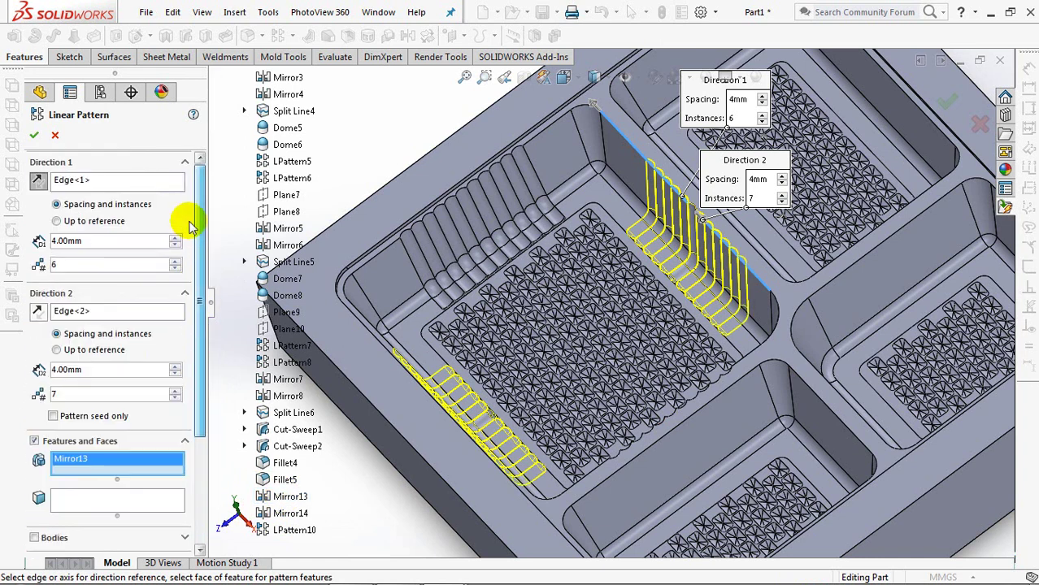
pyautogui.scroll(-3, 204, 464)
pyautogui.scroll(3, 213, 336)
pyautogui.click(33, 135)
pyautogui.click(555, 305)
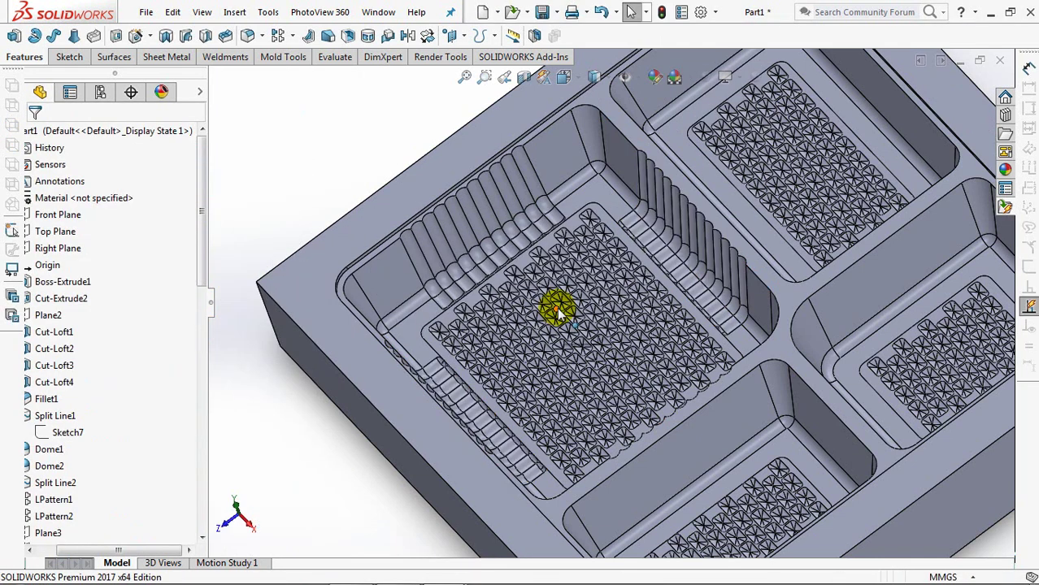
# Start a new sketch on the Top Plane, viewed from directly above the tray
pyautogui.hotkey('ctrl', '5')
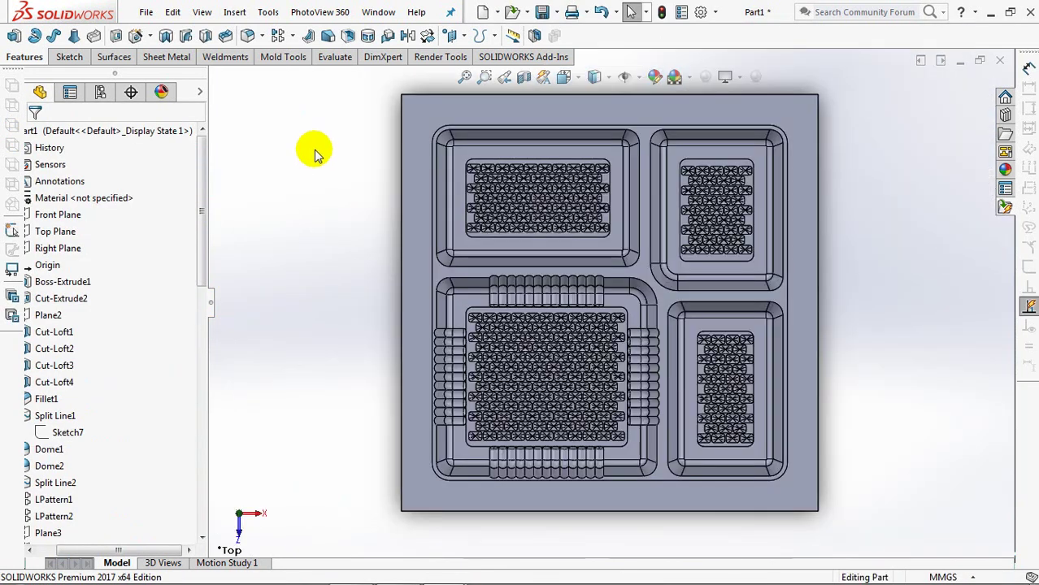
pyautogui.moveTo(136, 554); pyautogui.dragTo(116, 554)
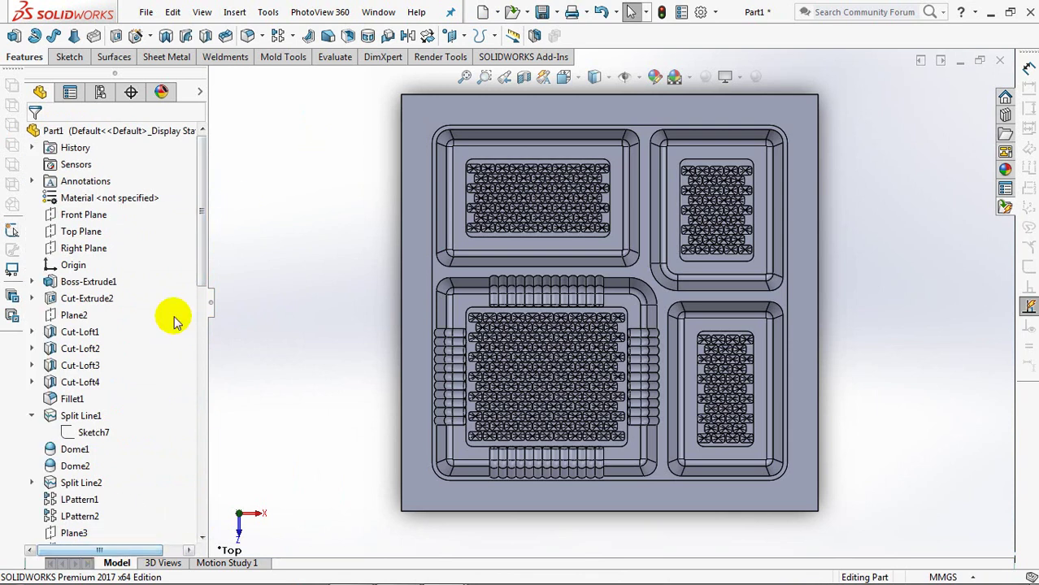
pyautogui.click(82, 232)
pyautogui.click(89, 207)
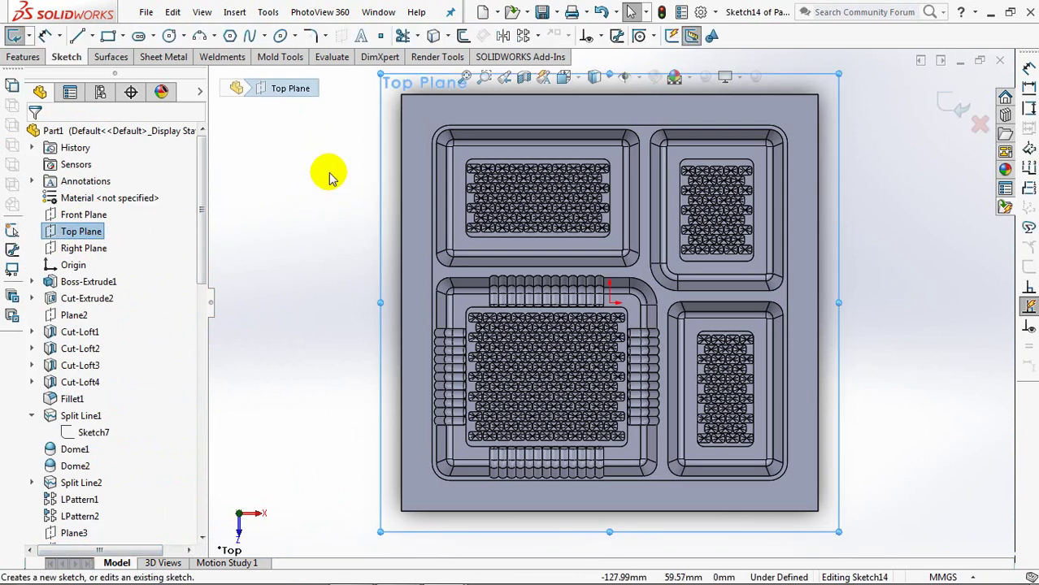
pyautogui.scroll(1, 540, 125)
pyautogui.scroll(-2, 569, 252)
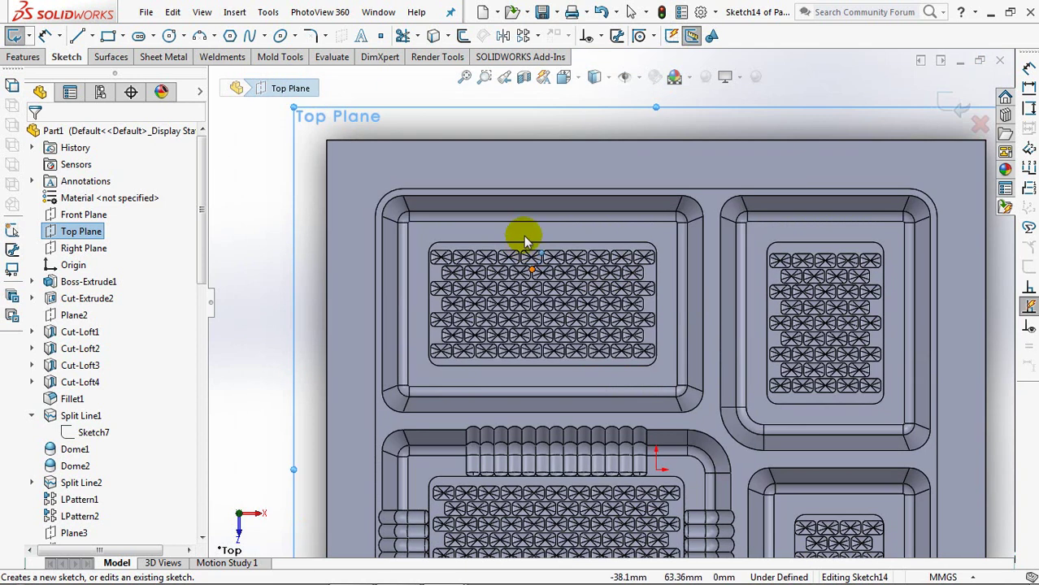
pyautogui.scroll(-2, 533, 228)
pyautogui.scroll(-2, 638, 196)
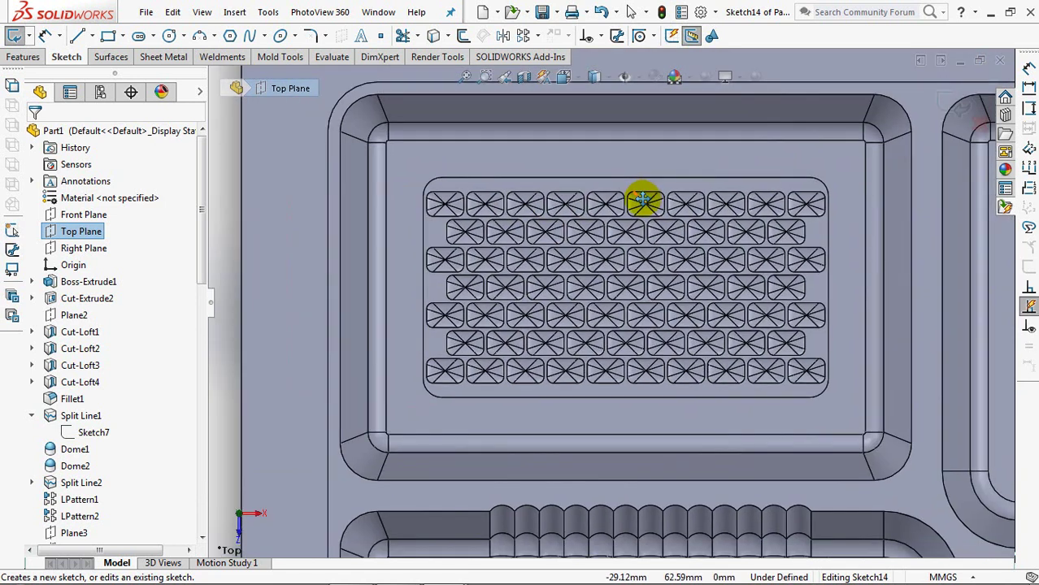
# Draw lines in the upper-left pocket from its top edge down to the centre, then across to its left side
pyautogui.click(78, 37)
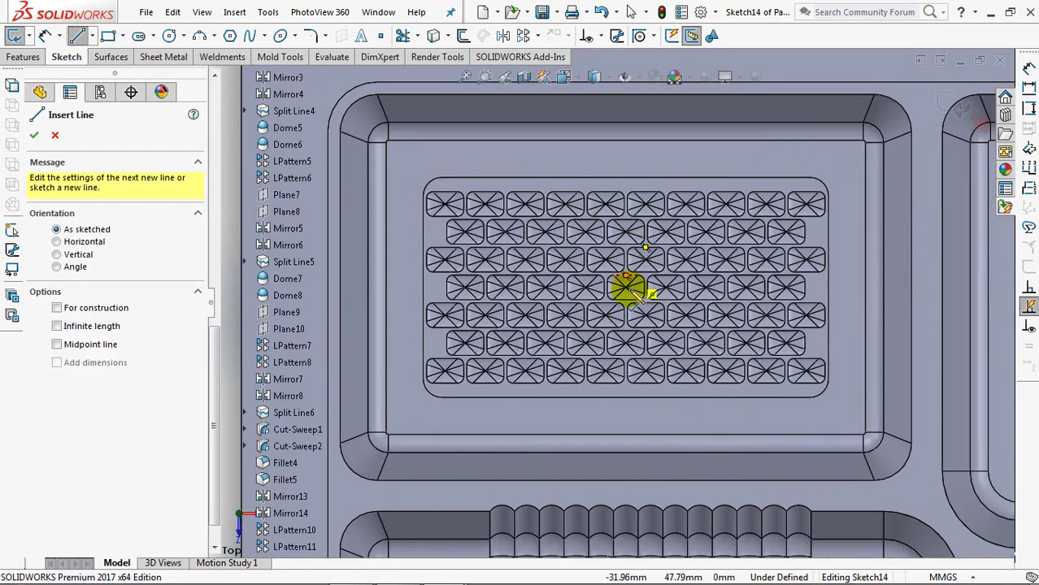
pyautogui.click(625, 95)
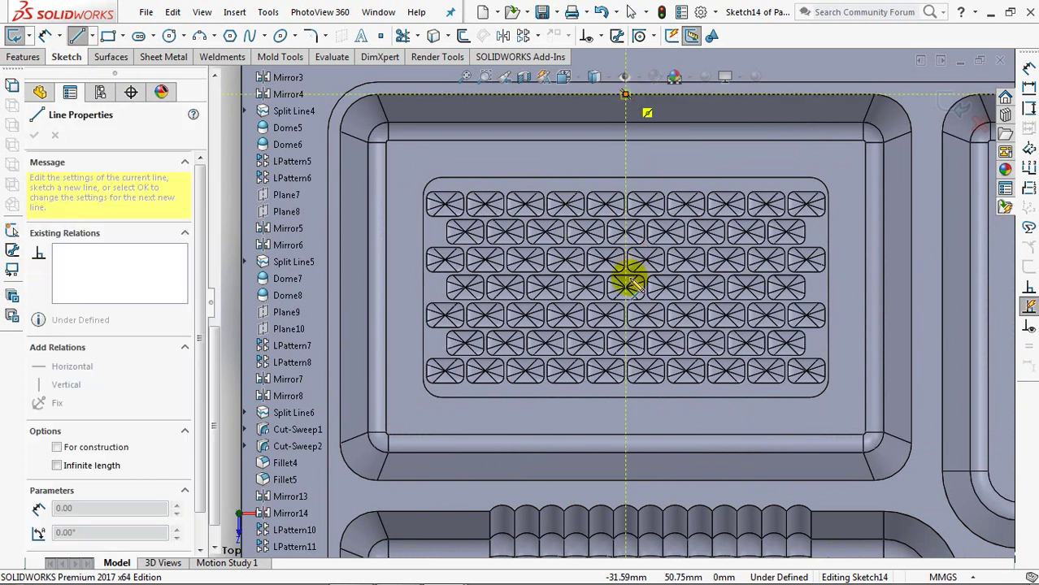
pyautogui.click(624, 287)
pyautogui.click(340, 288)
pyautogui.rightClick(340, 288)
pyautogui.click(371, 297)
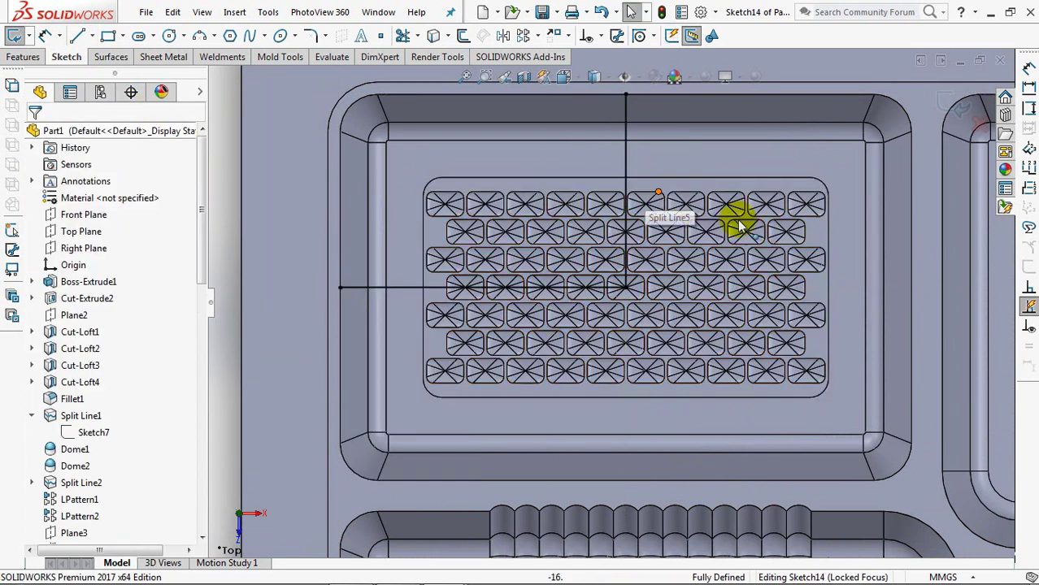
# Draw a line from the upper-right pocket's top edge to its centre, then start one in the lower-right pocket
pyautogui.keyDown('ctrl'); pyautogui.moveTo(737, 246); pyautogui.dragTo(383, 267, button='middle'); pyautogui.keyUp('ctrl')
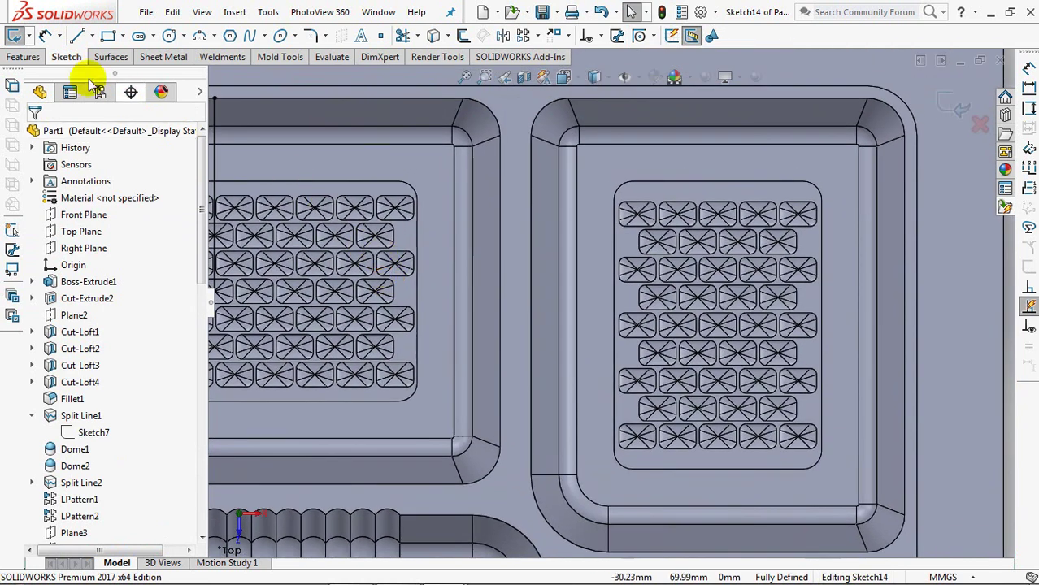
pyautogui.click(77, 35)
pyautogui.click(716, 97)
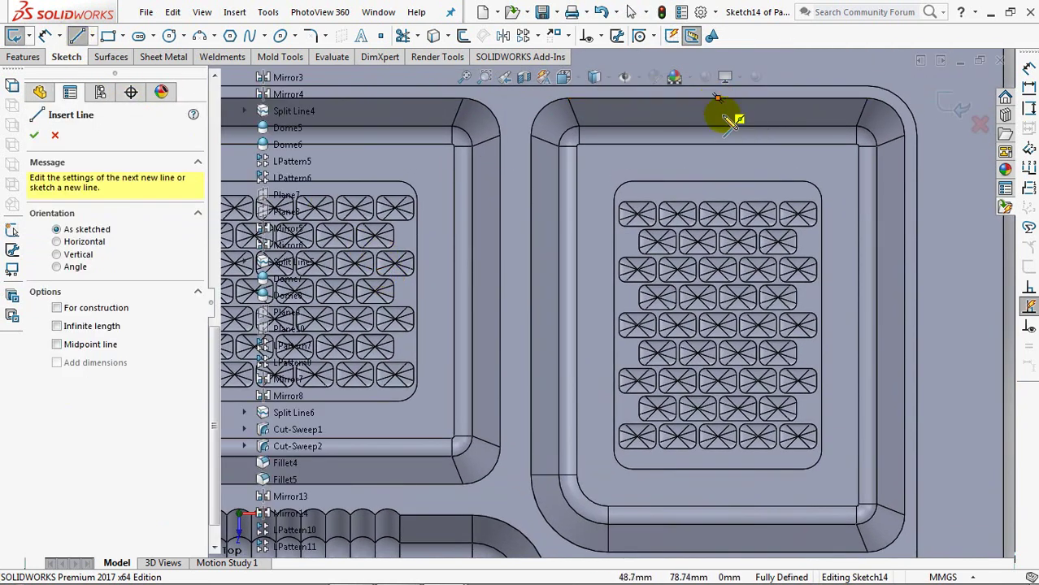
pyautogui.click(717, 325)
pyautogui.rightClick(906, 327)
pyautogui.click(911, 339)
pyautogui.click(77, 35)
pyautogui.moveTo(575, 371)
pyautogui.keyDown('ctrl'); pyautogui.mouseDown(button='middle')
pyautogui.moveTo(610, 158)
pyautogui.moveTo(668, 346)
pyautogui.mouseUp(button='middle'); pyautogui.keyUp('ctrl')
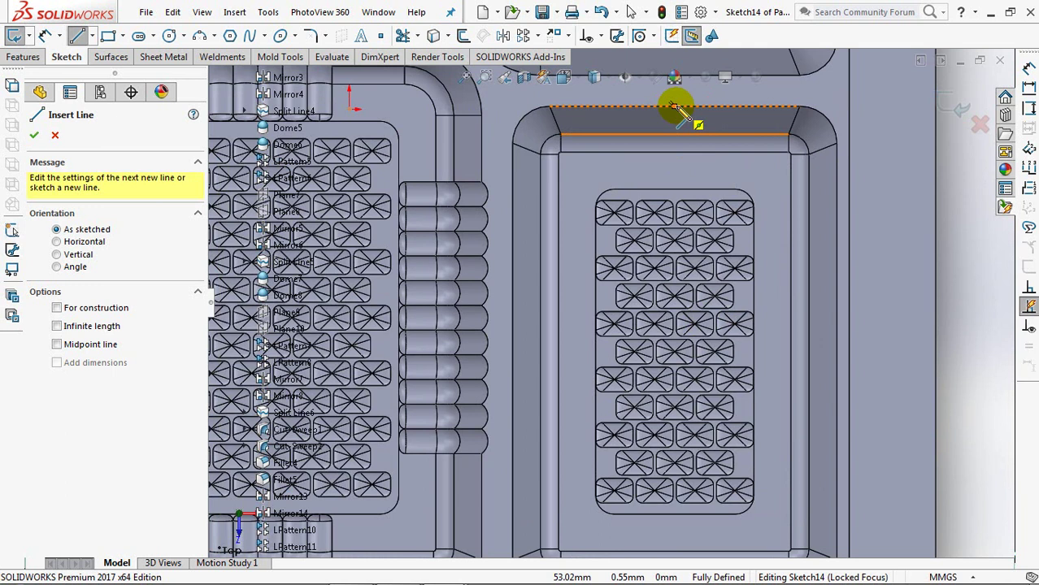
pyautogui.click(674, 106)
# Finish the lower-right pocket's lines to its centre and exit Sketch14
pyautogui.click(674, 352)
pyautogui.rightClick(835, 352)
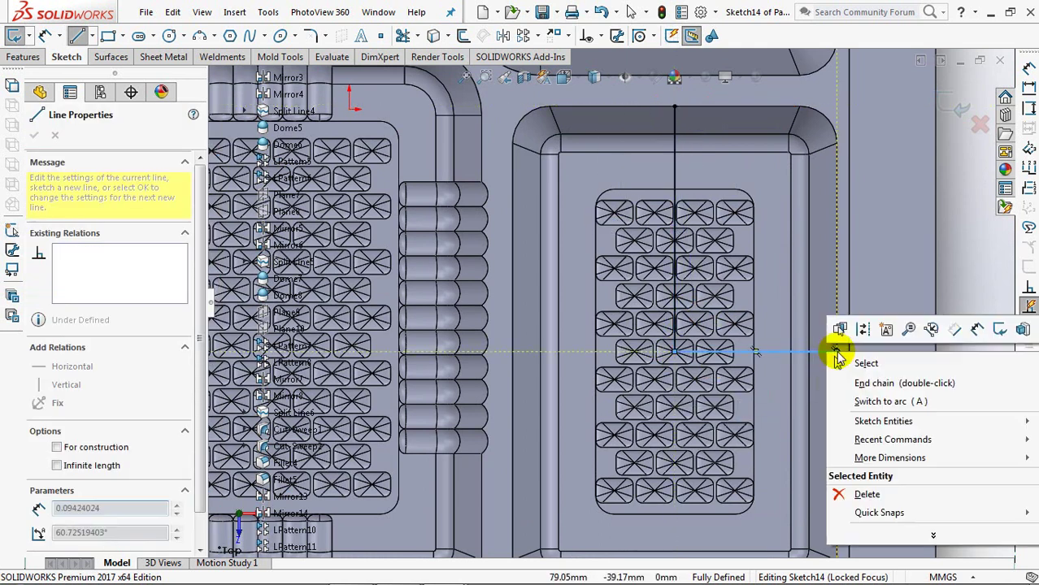
pyautogui.click(834, 354)
pyautogui.click(952, 116)
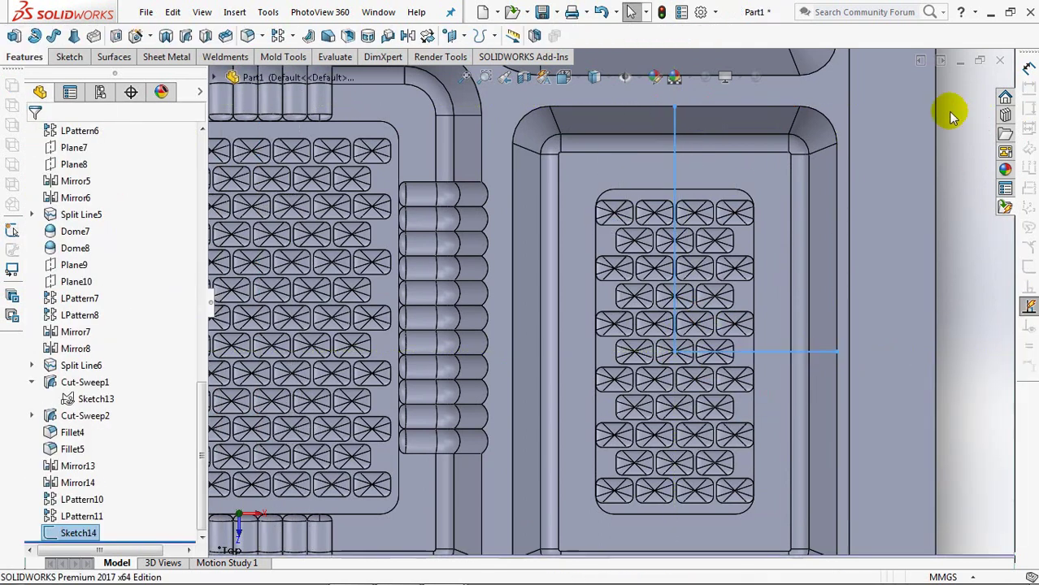
# Start a projected Split Line from Sketch14 and select floor and wall faces of the first two pockets
pyautogui.click(493, 35)
pyautogui.click(513, 65)
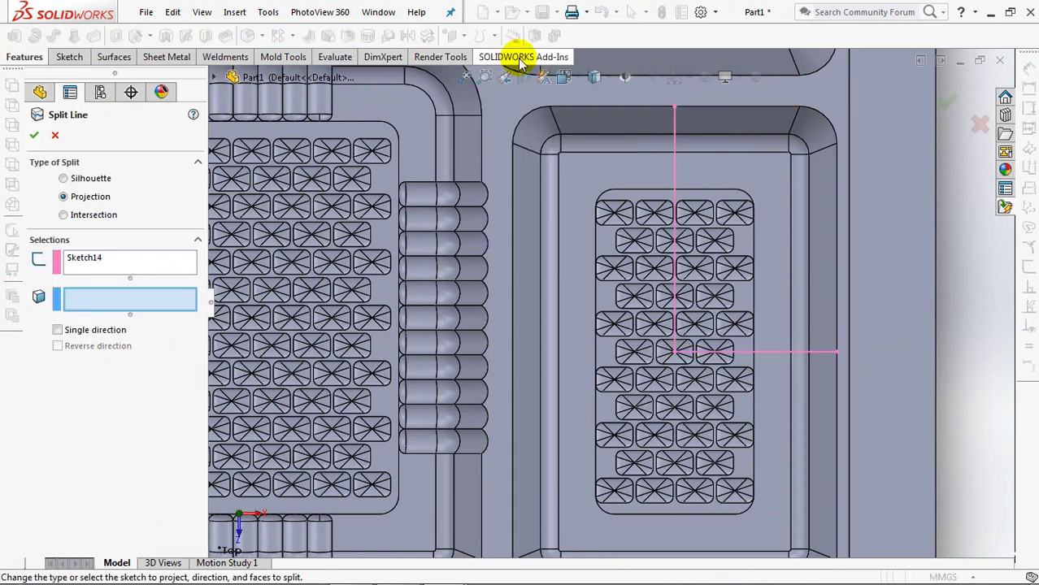
pyautogui.click(808, 319)
pyautogui.click(777, 313)
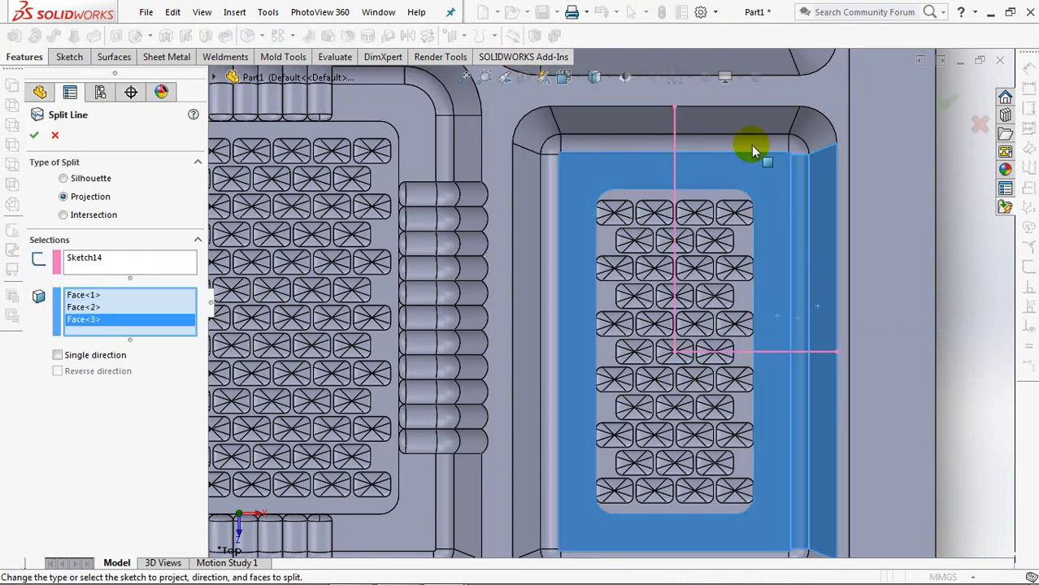
pyautogui.click(751, 147)
pyautogui.click(735, 134)
pyautogui.keyDown('ctrl'); pyautogui.moveTo(735, 179); pyautogui.dragTo(772, 476, button='middle'); pyautogui.keyUp('ctrl')
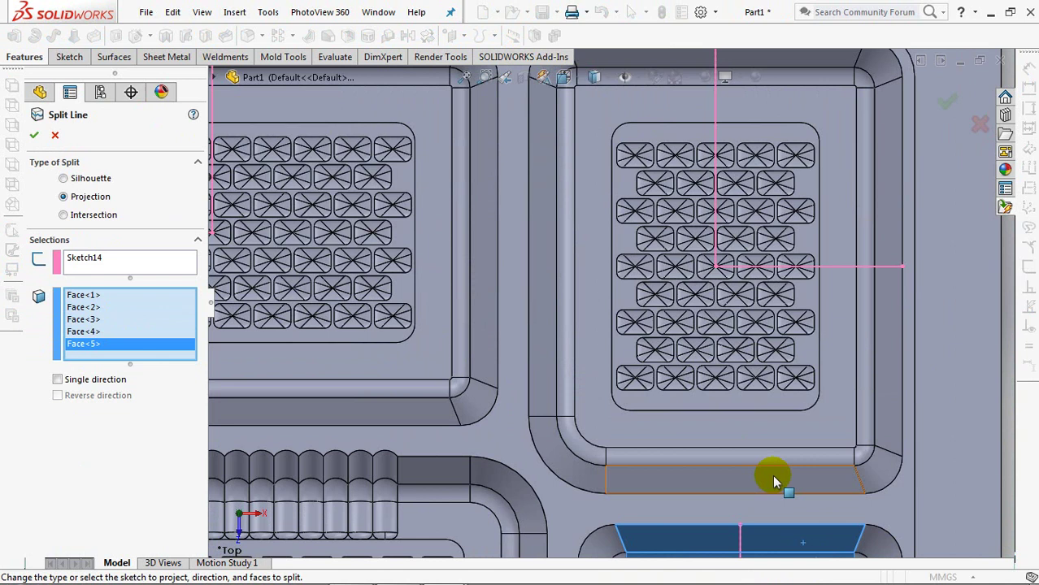
pyautogui.click(830, 232)
pyautogui.click(871, 231)
pyautogui.click(829, 84)
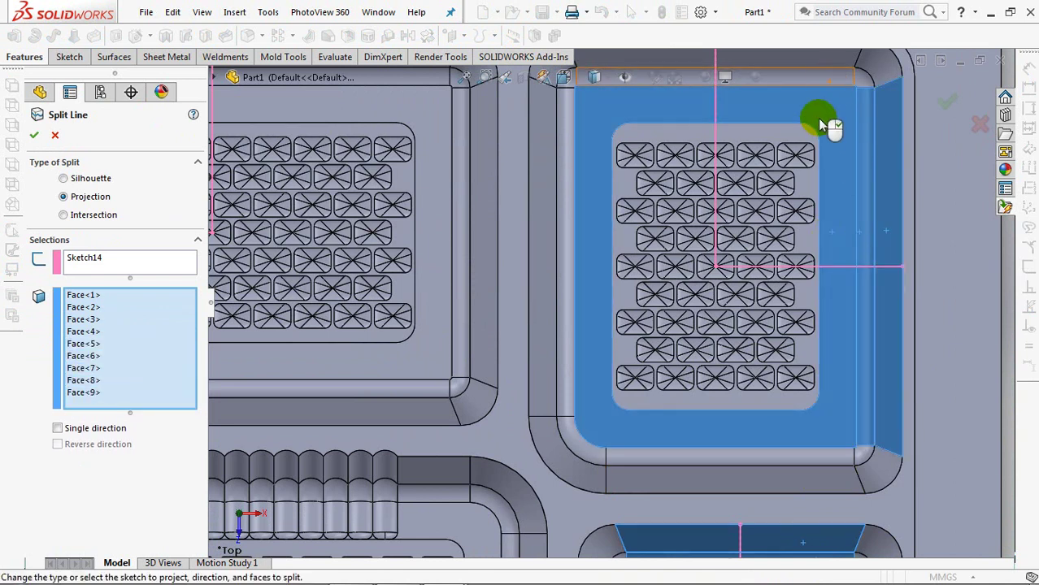
# Add the remaining pockets' floor, top and left wall faces, then confirm Split Line7
pyautogui.keyDown('ctrl'); pyautogui.moveTo(816, 116); pyautogui.dragTo(788, 201, button='middle'); pyautogui.keyUp('ctrl')
pyautogui.click(788, 199)
pyautogui.keyDown('ctrl'); pyautogui.moveTo(661, 274); pyautogui.dragTo(934, 242, button='middle'); pyautogui.keyUp('ctrl')
pyautogui.keyDown('ctrl'); pyautogui.moveTo(596, 212); pyautogui.dragTo(661, 220, button='middle'); pyautogui.keyUp('ctrl')
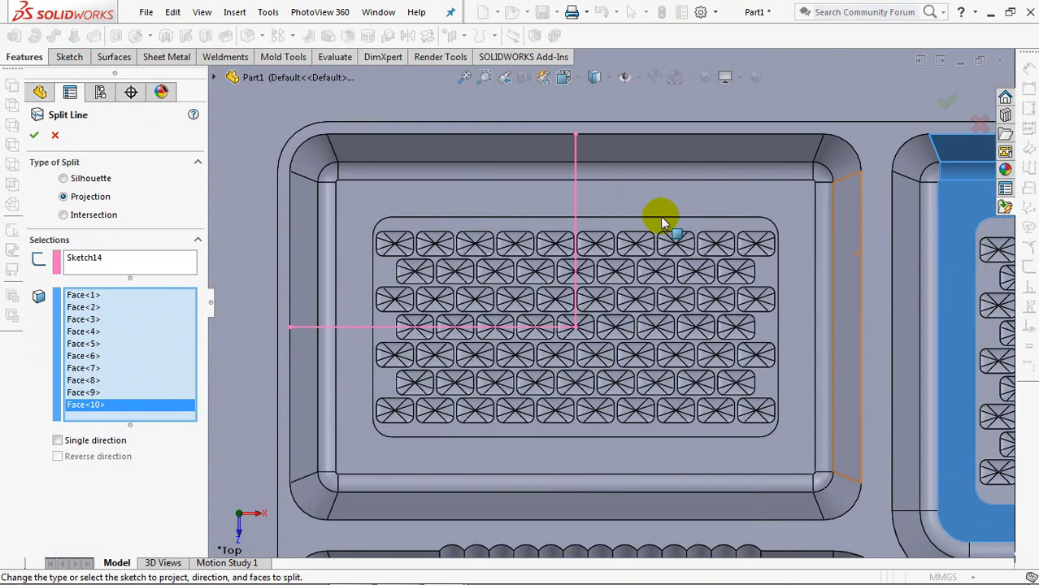
pyautogui.click(533, 174)
pyautogui.click(476, 181)
pyautogui.click(340, 292)
pyautogui.click(323, 281)
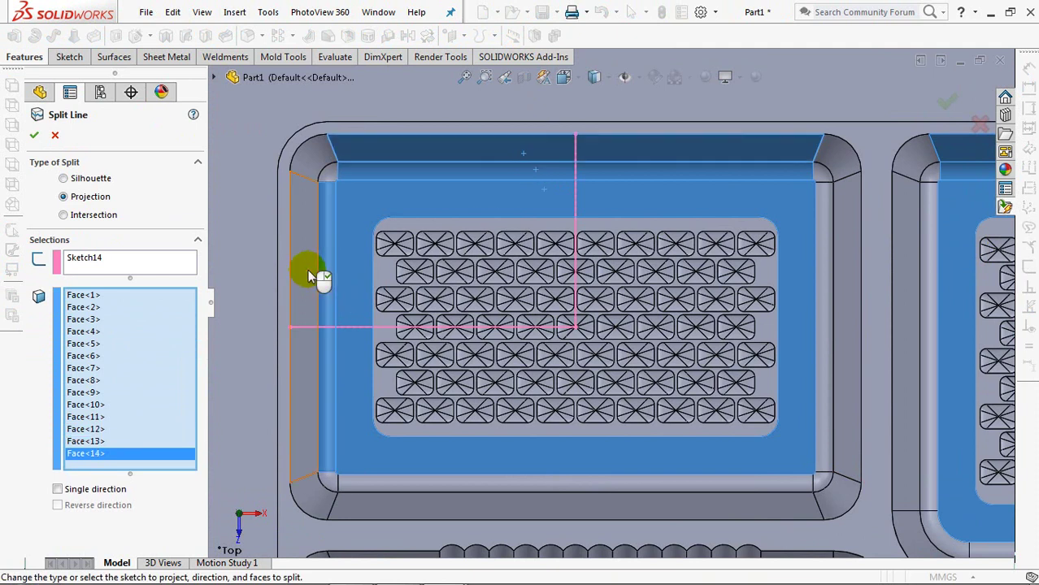
pyautogui.click(307, 268)
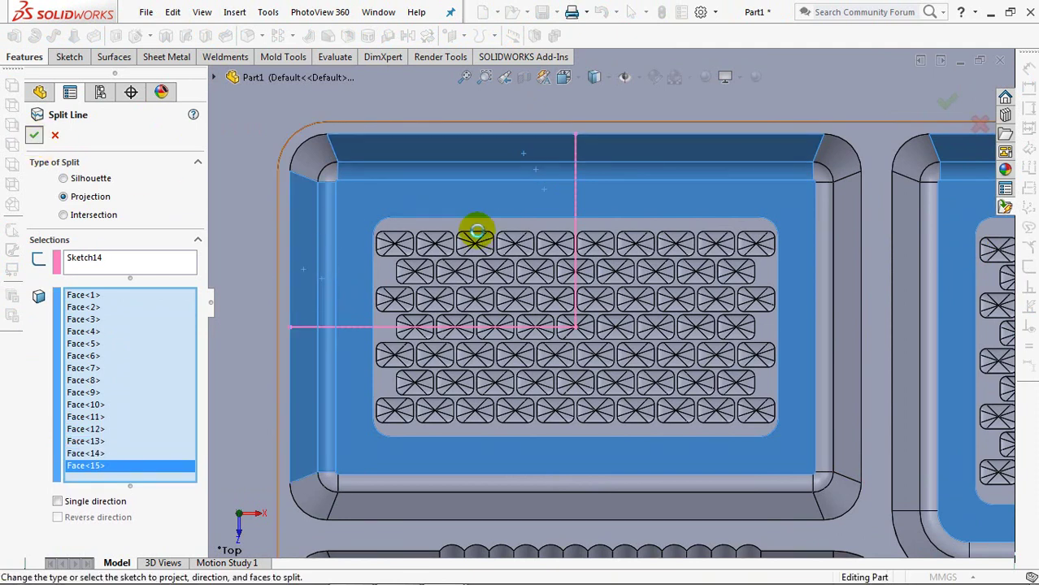
pyautogui.rightClick(476, 230)
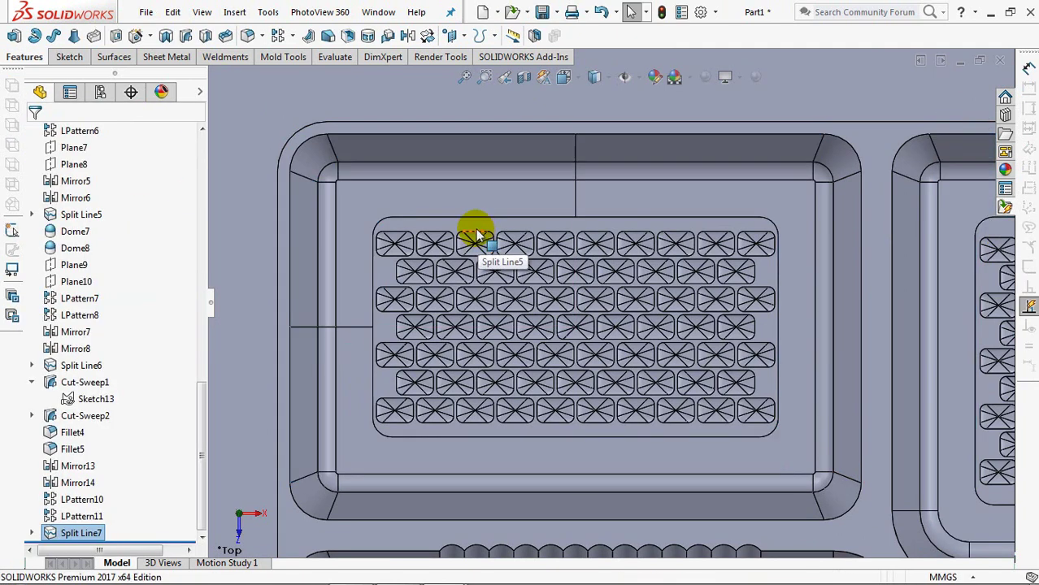
# Start Sketch15 on the tray's top face with the Circle tool
pyautogui.click(599, 128)
pyautogui.click(663, 88)
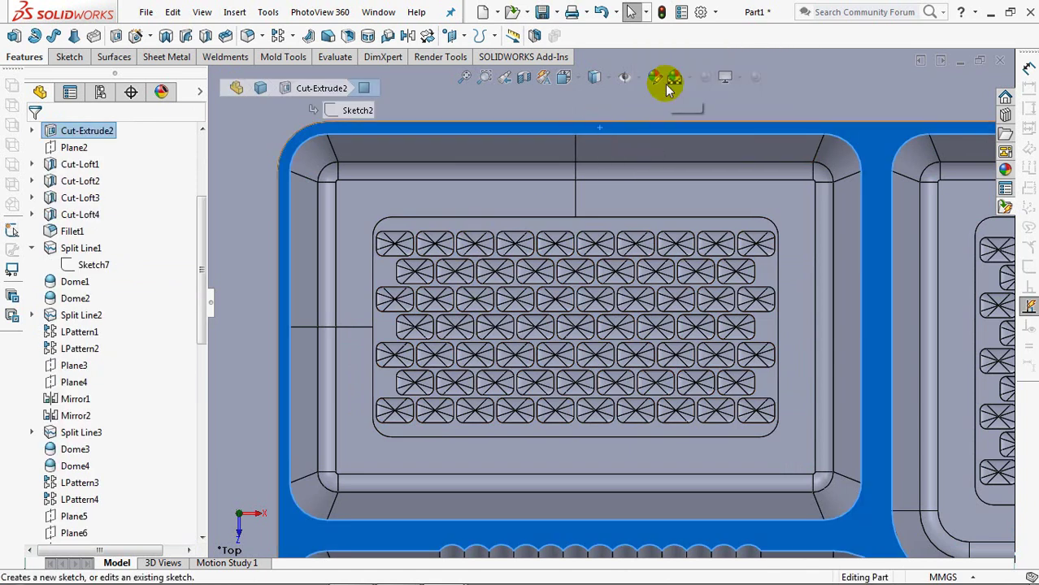
pyautogui.click(169, 35)
pyautogui.scroll(-2, 600, 161)
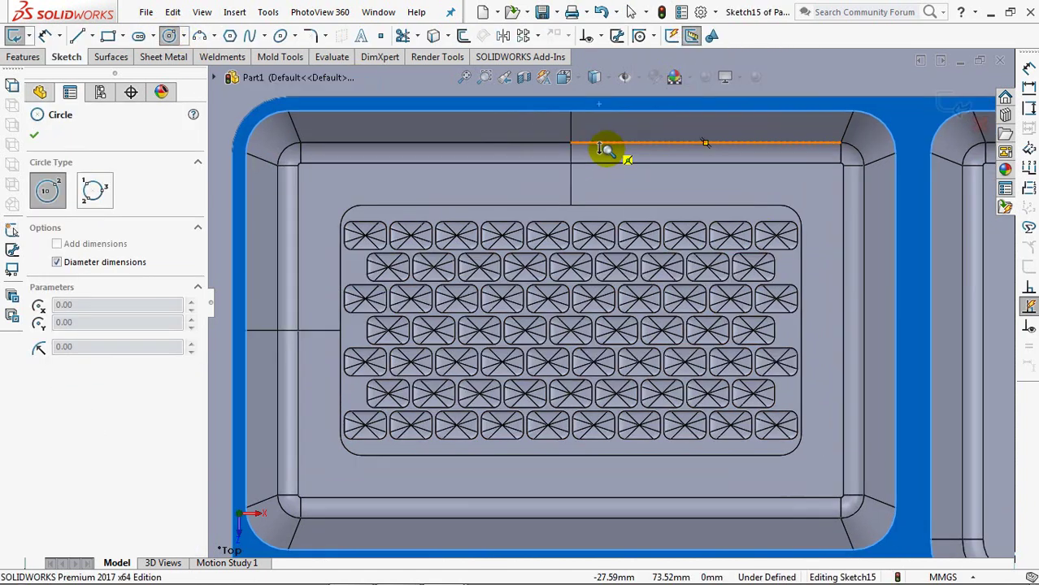
pyautogui.scroll(-2, 605, 203)
# Draw small circles on the first pocket's top and left wall edges
pyautogui.keyDown('ctrl'); pyautogui.moveTo(604, 262); pyautogui.dragTo(602, 270, button='middle'); pyautogui.keyUp('ctrl')
pyautogui.moveTo(568, 221); pyautogui.dragTo(572, 204)
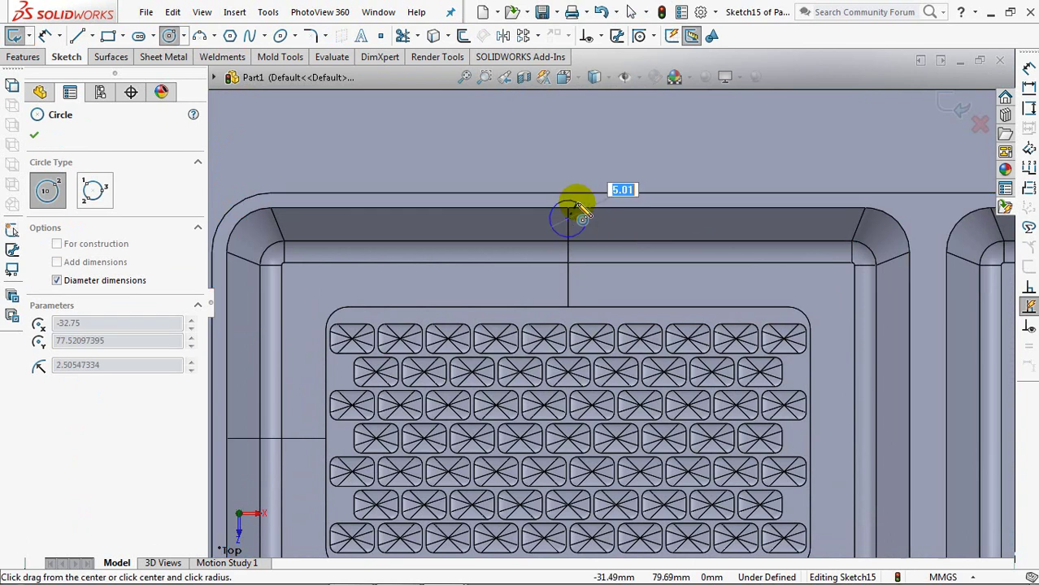
pyautogui.keyDown('ctrl'); pyautogui.moveTo(452, 278); pyautogui.dragTo(674, 149, button='middle'); pyautogui.keyUp('ctrl')
pyautogui.moveTo(462, 310); pyautogui.dragTo(465, 315)
pyautogui.keyDown('ctrl'); pyautogui.moveTo(670, 239); pyautogui.dragTo(309, 276, button='middle'); pyautogui.keyUp('ctrl')
pyautogui.moveTo(747, 251)
pyautogui.keyDown('ctrl'); pyautogui.mouseDown(button='middle')
pyautogui.moveTo(332, 294)
pyautogui.moveTo(344, 342)
pyautogui.mouseUp(button='middle'); pyautogui.keyUp('ctrl')
pyautogui.moveTo(607, 190); pyautogui.dragTo(621, 188)
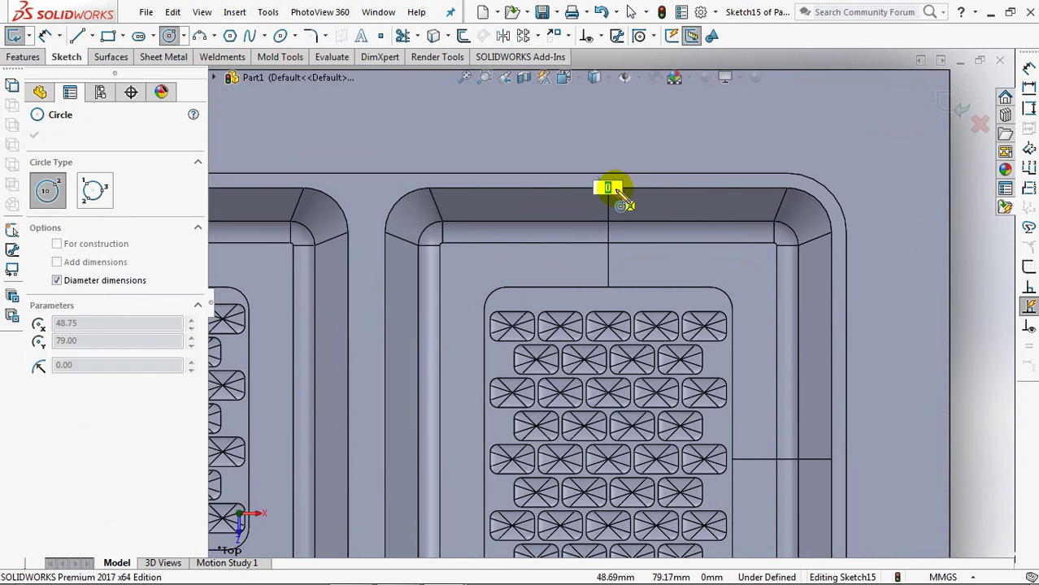
pyautogui.press('Escape')
# Draw small circles on the next pocket's top wall edge and side wall
pyautogui.click(169, 36)
pyautogui.moveTo(608, 203); pyautogui.dragTo(623, 184)
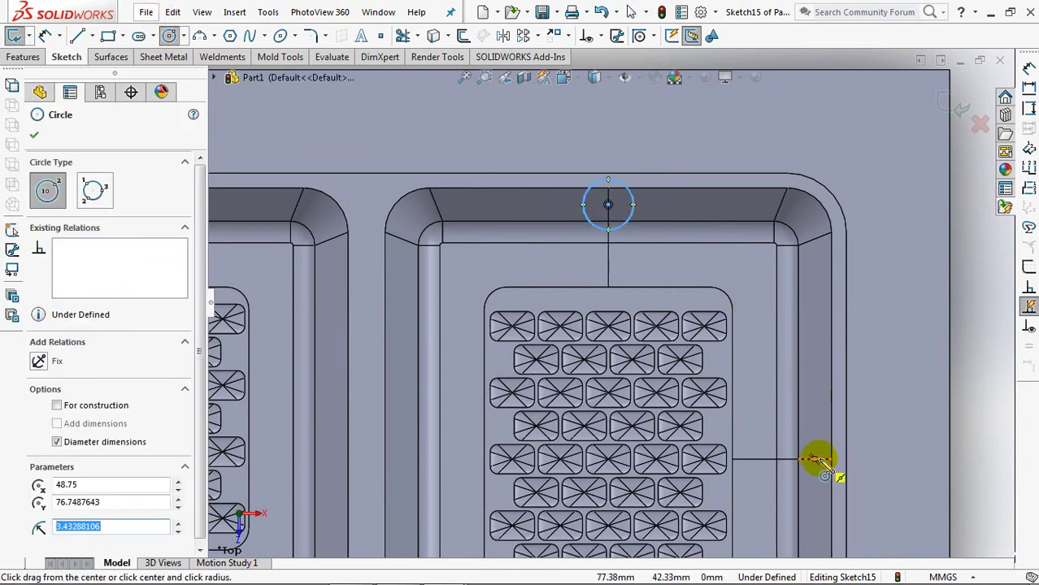
pyautogui.moveTo(816, 459); pyautogui.dragTo(833, 448)
pyautogui.moveTo(815, 457)
pyautogui.keyDown('ctrl'); pyautogui.mouseDown(button='middle')
pyautogui.moveTo(733, 206)
pyautogui.moveTo(714, 198)
pyautogui.mouseUp(button='middle'); pyautogui.keyUp('ctrl')
# Draw small circles on the third pocket's top wall and right wall
pyautogui.click(696, 180)
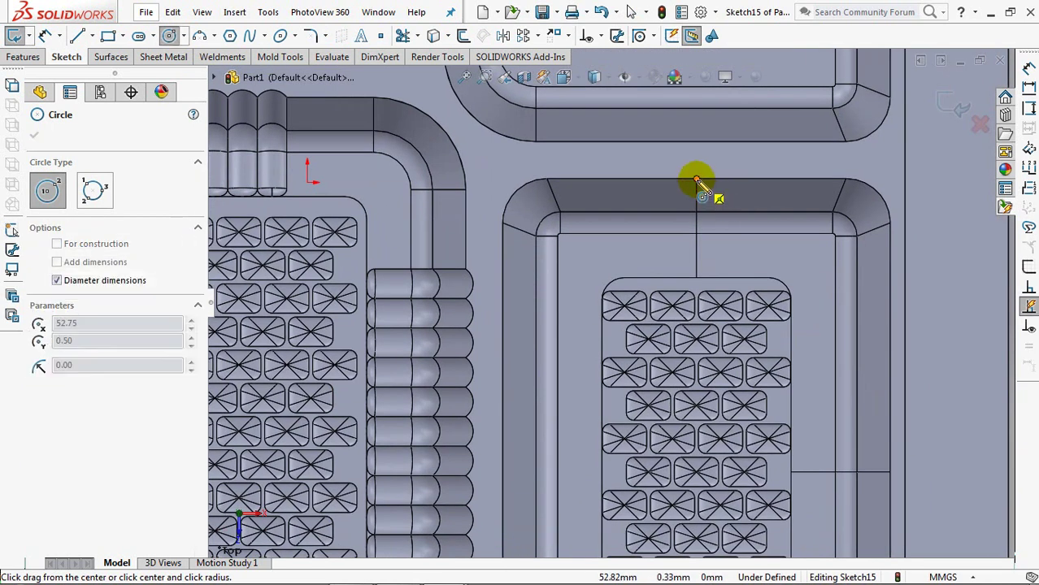
pyautogui.click(169, 35)
pyautogui.click(169, 35)
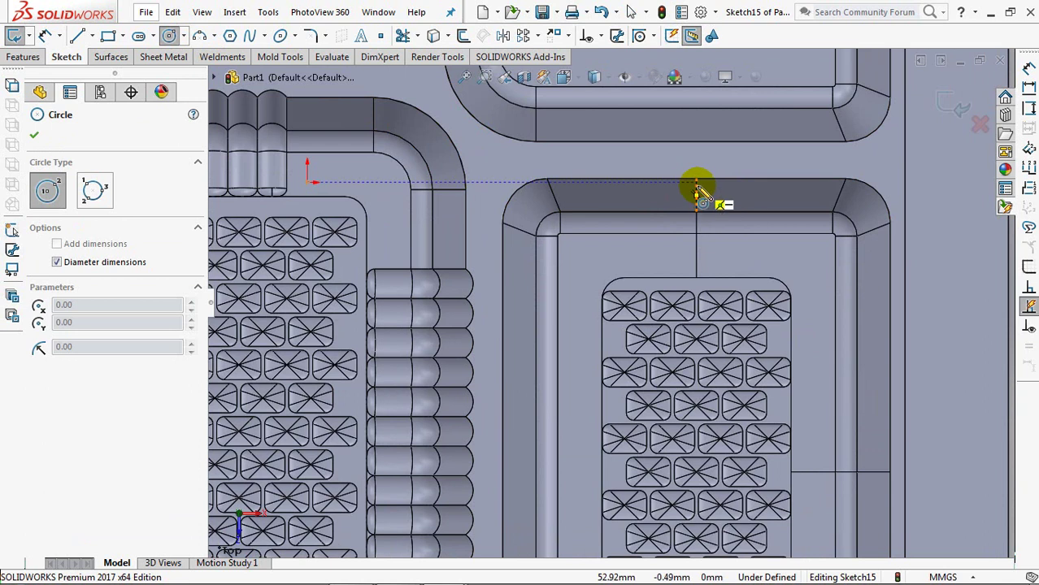
pyautogui.click(697, 187)
pyautogui.click(707, 171)
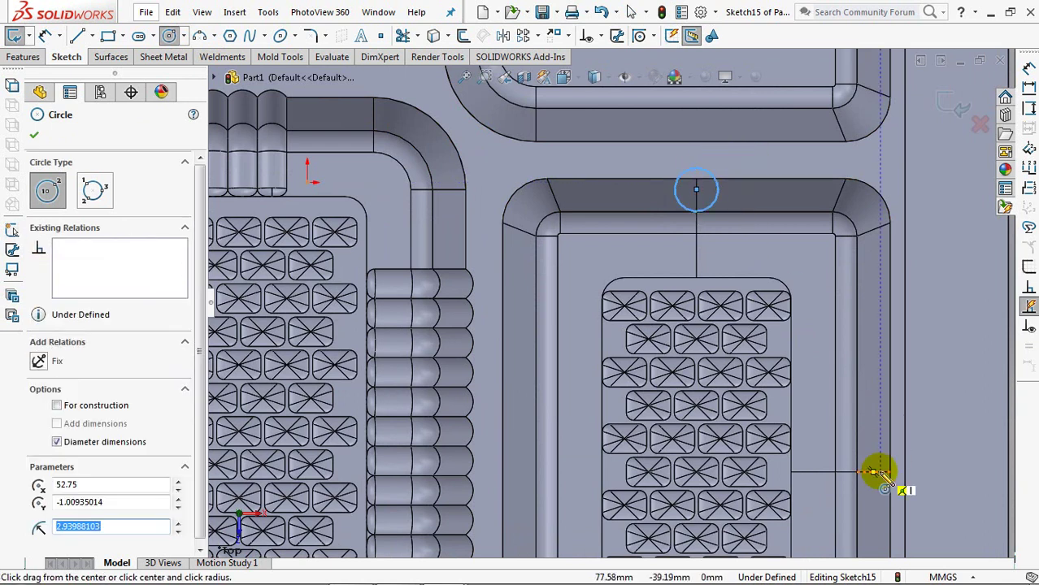
pyautogui.click(878, 471)
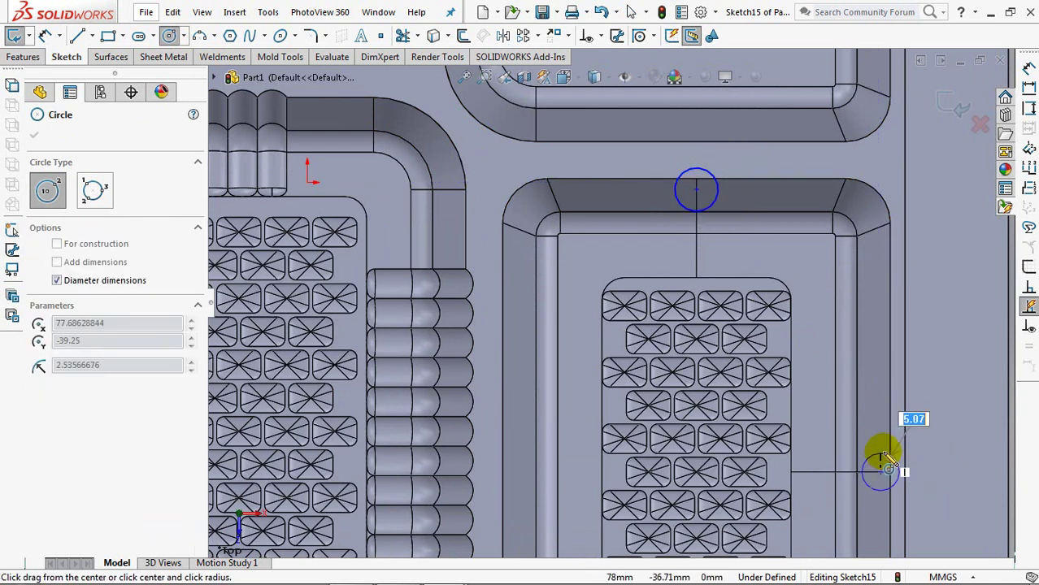
pyautogui.click(887, 461)
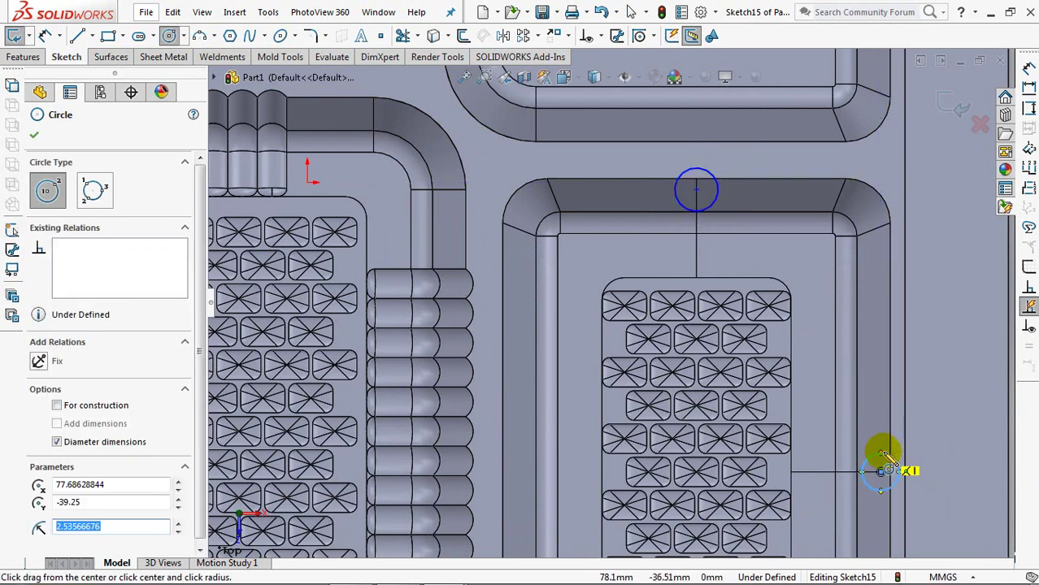
pyautogui.click(35, 136)
# Apply an Equal relation so all six wall circles share the same size
pyautogui.click(597, 35)
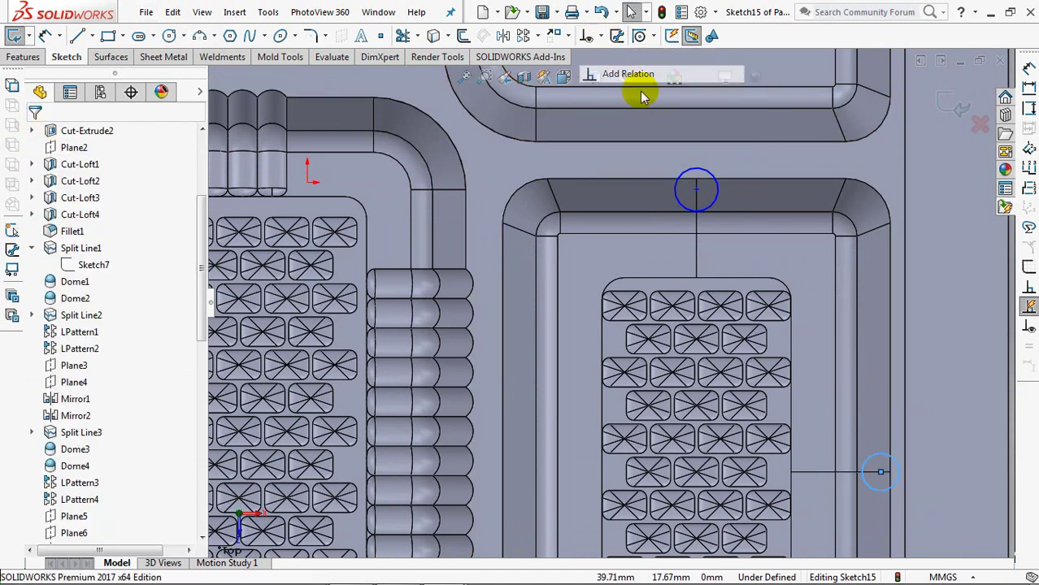
pyautogui.click(702, 190)
pyautogui.moveTo(625, 239); pyautogui.dragTo(631, 254, button='middle')
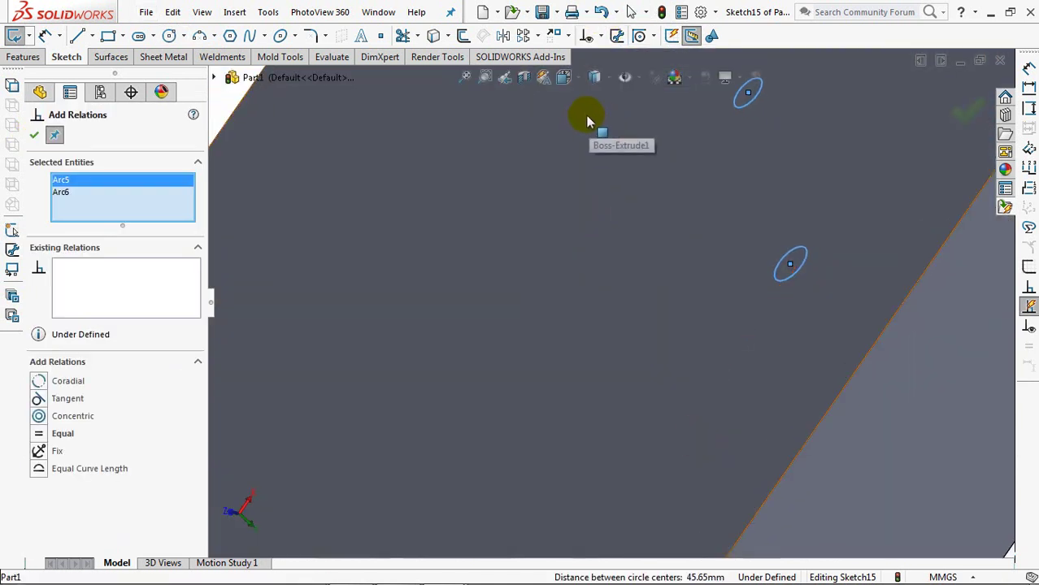
pyautogui.hotkey('ctrl', '5')
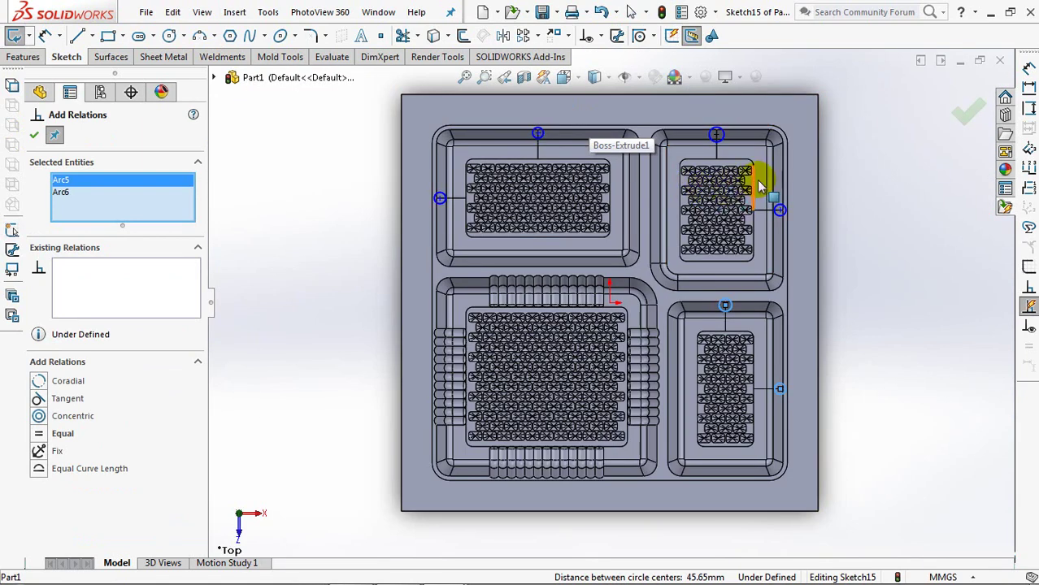
pyautogui.scroll(-1, 672, 255)
pyautogui.scroll(-3, 679, 178)
pyautogui.scroll(2, 674, 220)
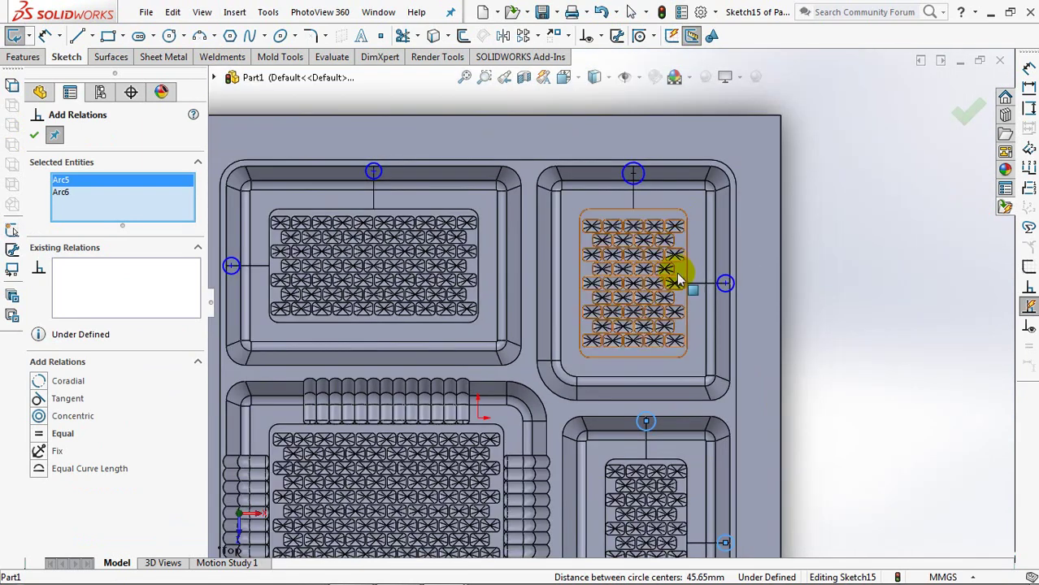
pyautogui.keyDown('ctrl'); pyautogui.moveTo(676, 276); pyautogui.dragTo(780, 268, button='middle'); pyautogui.keyUp('ctrl')
pyautogui.click(725, 156)
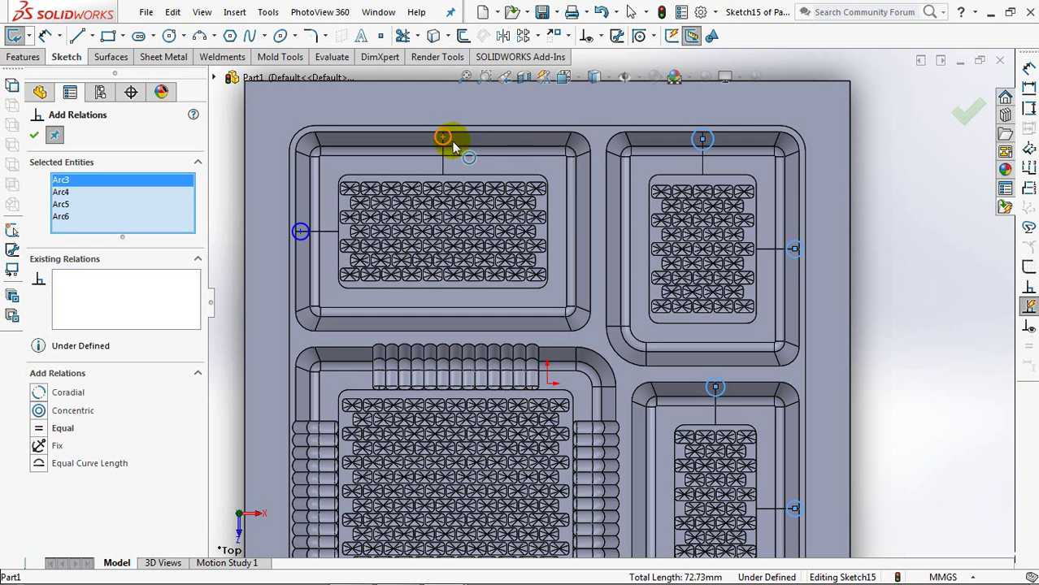
pyautogui.click(444, 139)
pyautogui.click(300, 230)
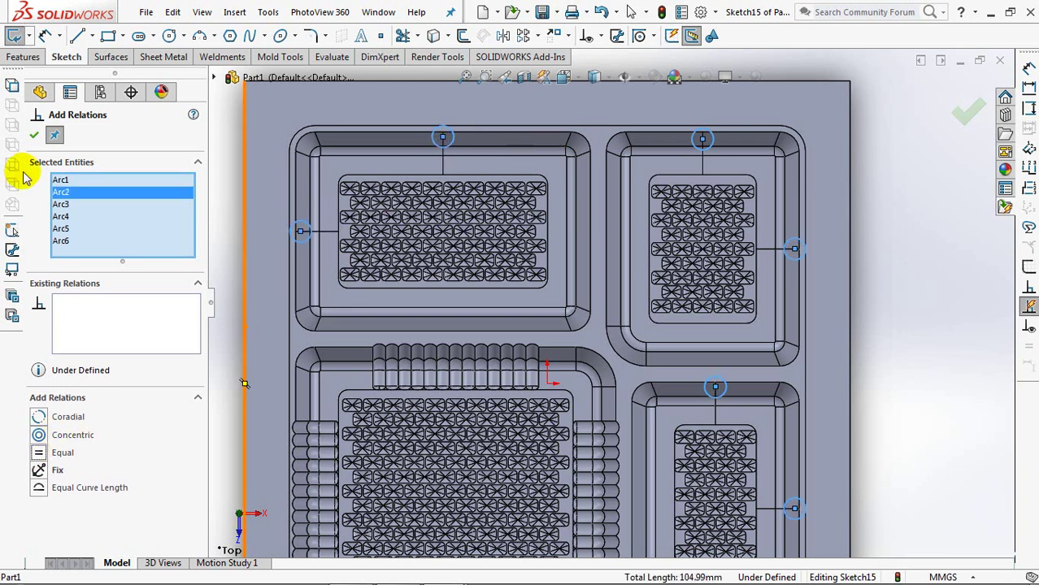
pyautogui.click(34, 135)
# Dimension the circle diameter to 5 mm
pyautogui.press('f')
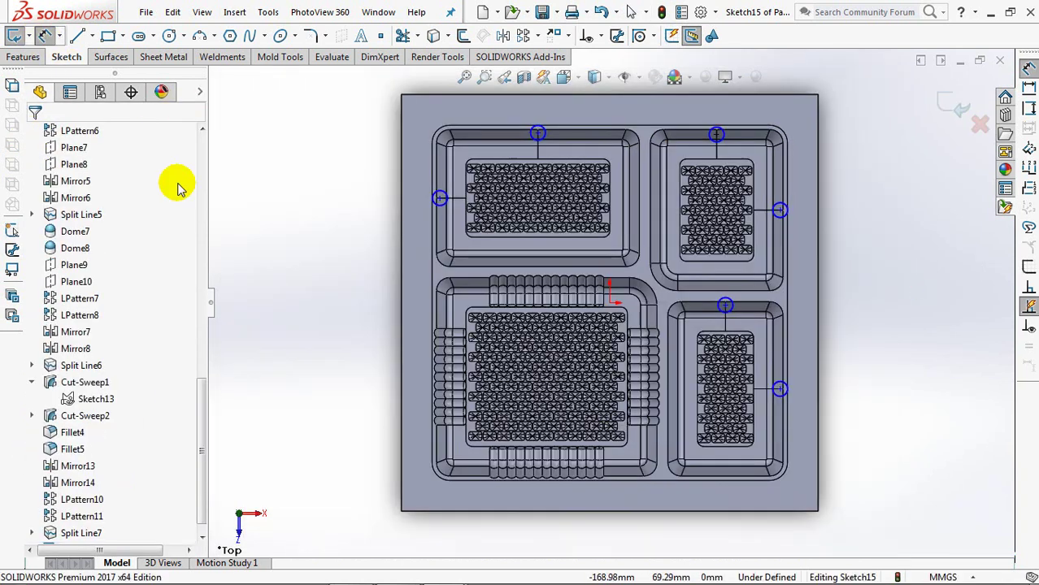
pyautogui.click(445, 213)
pyautogui.click(369, 220)
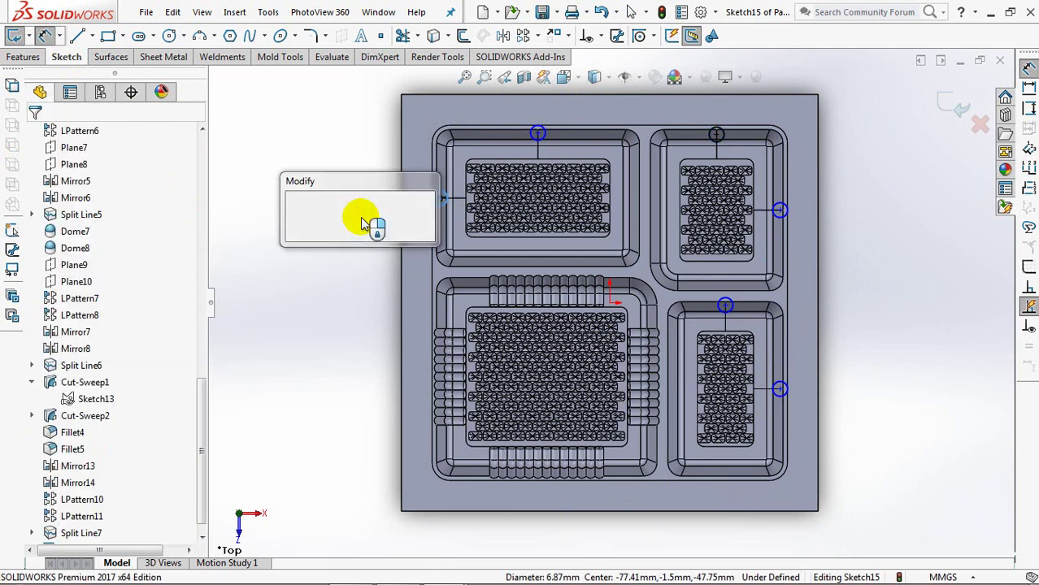
pyautogui.write('5')
pyautogui.press('Return')
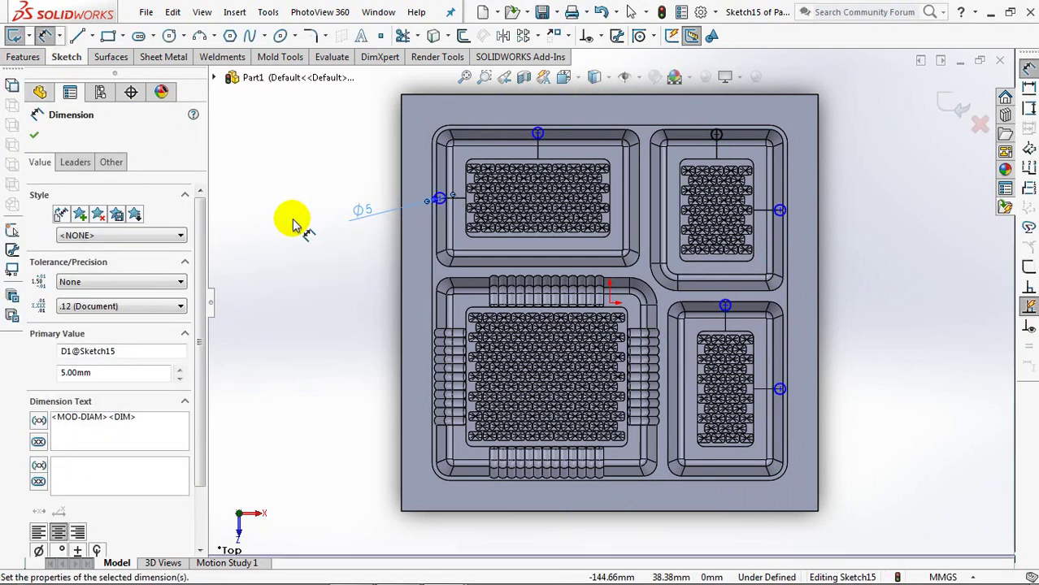
# Place the upper-left pocket's side and top circle centres 1.50 mm from their wall edges
pyautogui.scroll(-3, 436, 169)
pyautogui.scroll(-2, 417, 174)
pyautogui.scroll(-2, 420, 252)
pyautogui.keyDown('ctrl'); pyautogui.moveTo(420, 252); pyautogui.dragTo(520, 278, button='middle'); pyautogui.keyUp('ctrl')
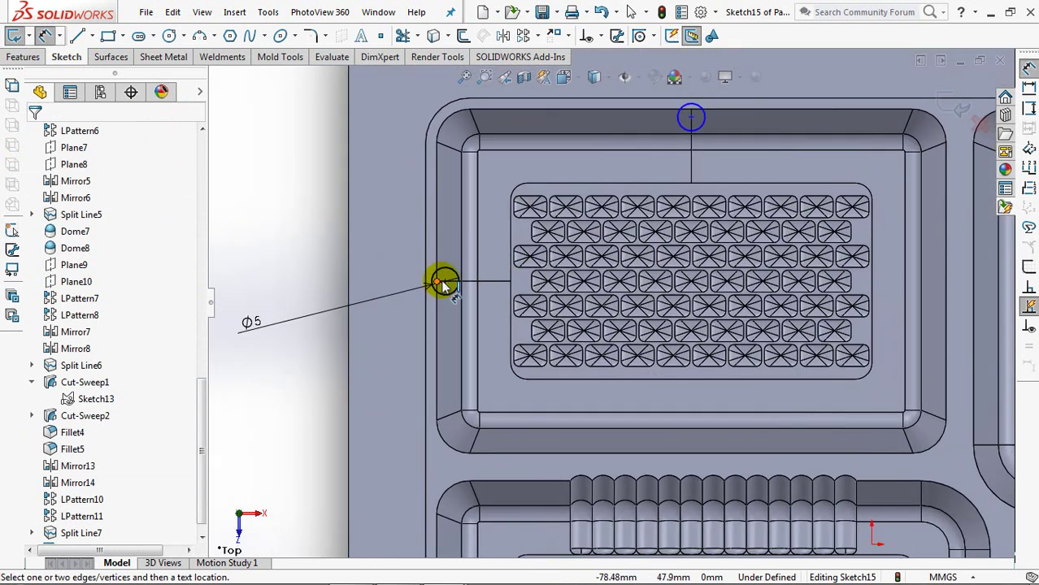
pyautogui.click(445, 281)
pyautogui.click(320, 338)
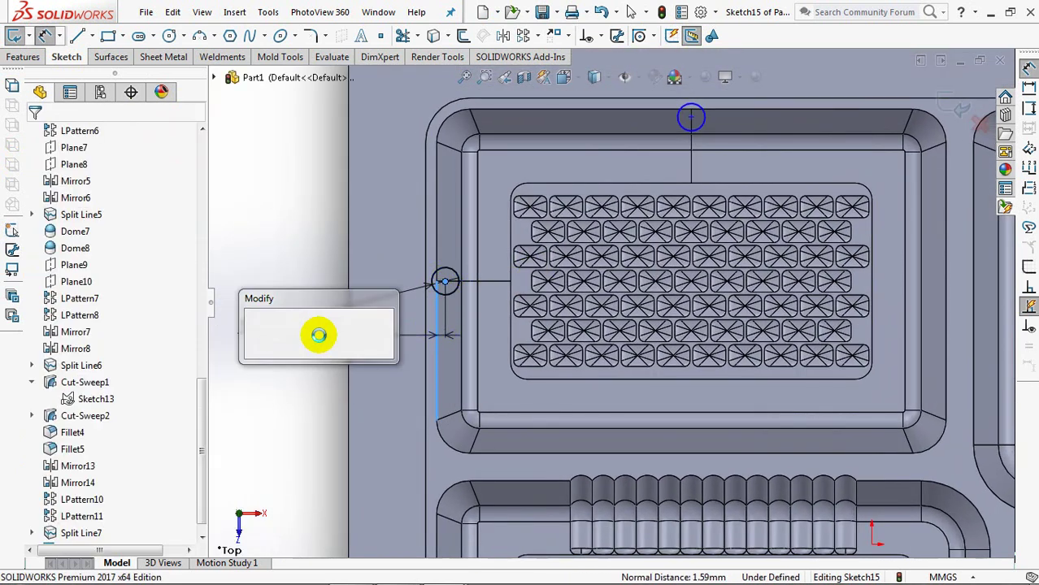
pyautogui.write('1,5')
pyautogui.click(253, 328)
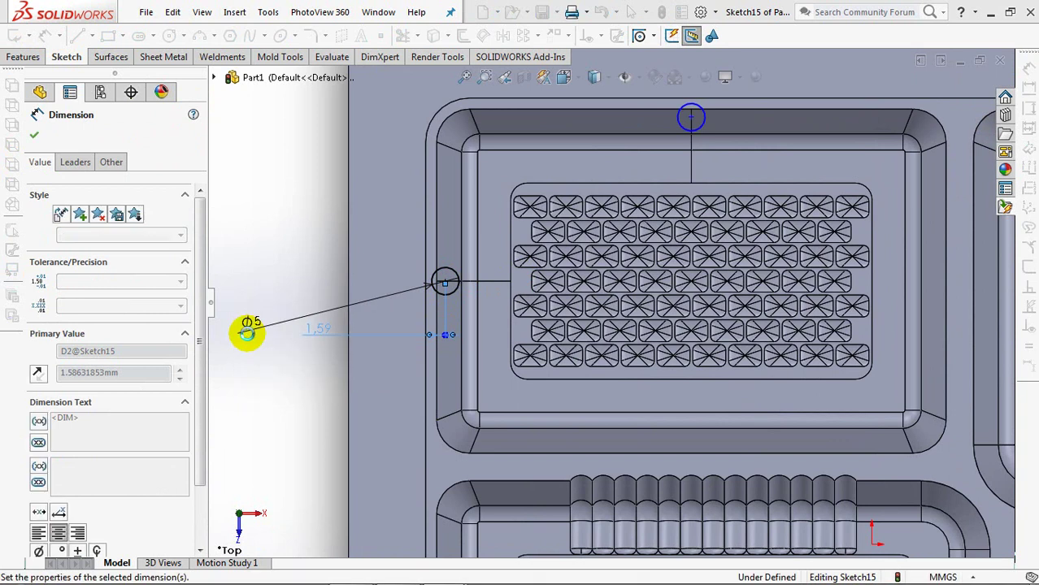
pyautogui.click(692, 117)
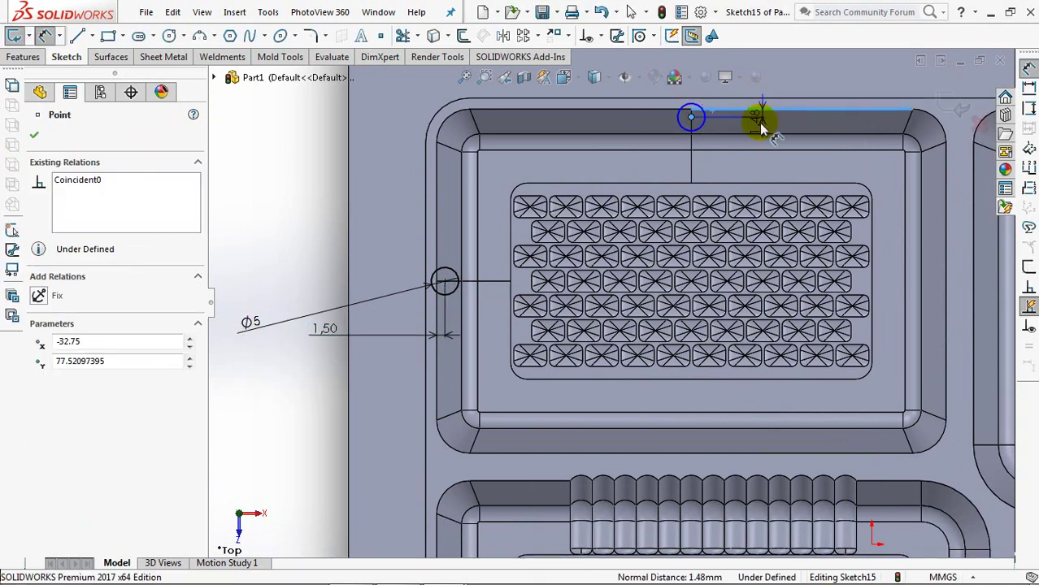
pyautogui.click(779, 79)
pyautogui.write('1')
pyautogui.write(',5')
pyautogui.click(712, 66)
# Place the neighbouring pocket's side circle centre 1.50 mm from its wall
pyautogui.moveTo(801, 205)
pyautogui.keyDown('ctrl'); pyautogui.mouseDown(button='middle')
pyautogui.moveTo(433, 308)
pyautogui.moveTo(406, 289)
pyautogui.mouseUp(button='middle'); pyautogui.keyUp('ctrl')
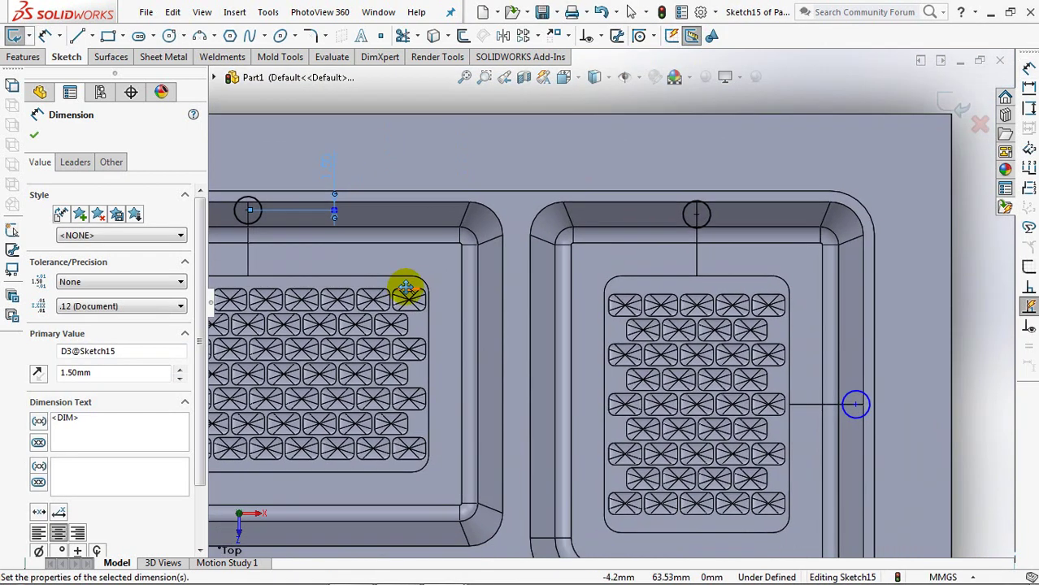
pyautogui.click(858, 398)
pyautogui.click(979, 370)
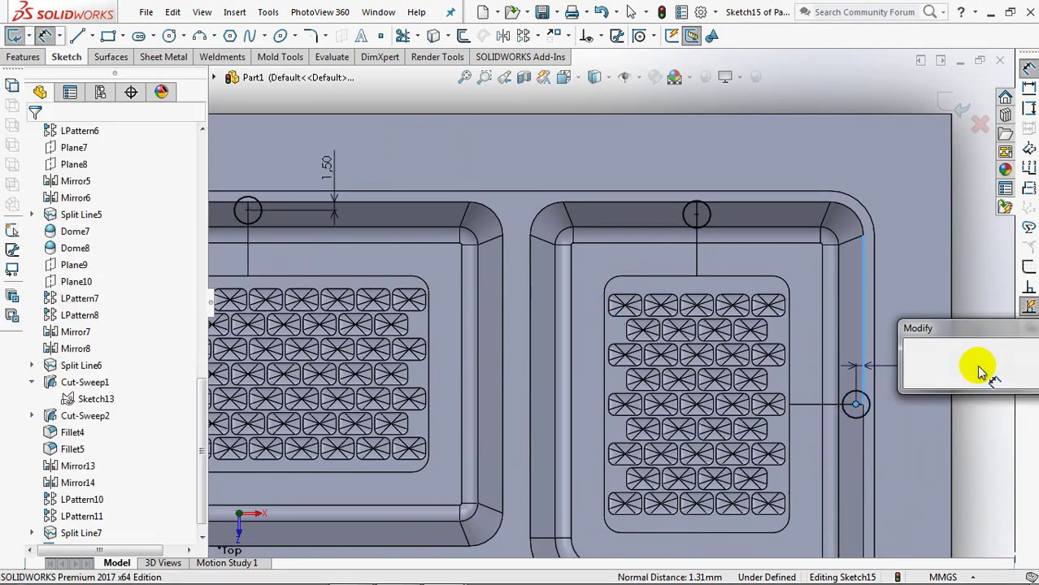
pyautogui.write('1.5')
pyautogui.click(912, 360)
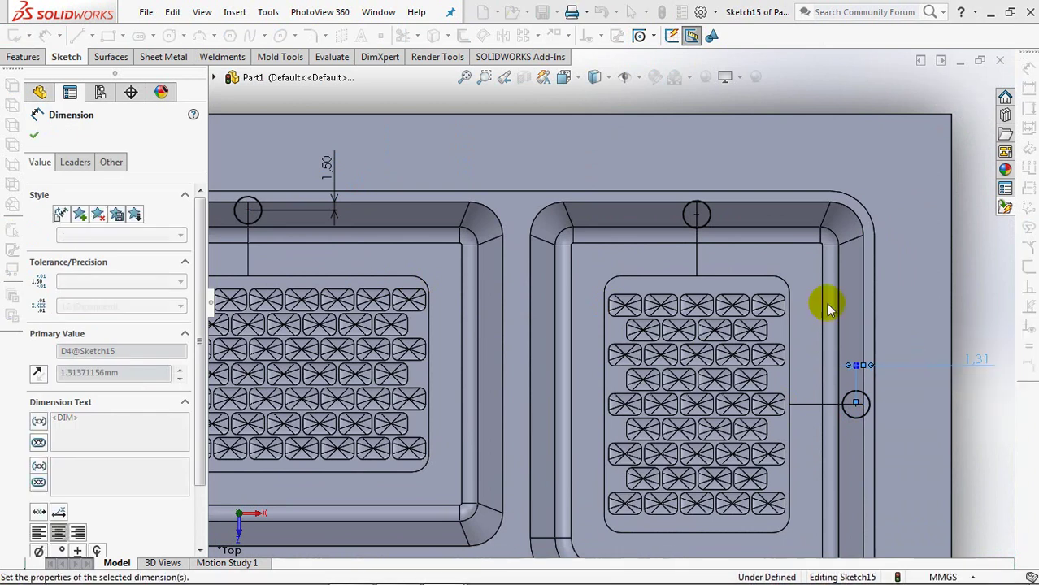
pyautogui.press('Escape')
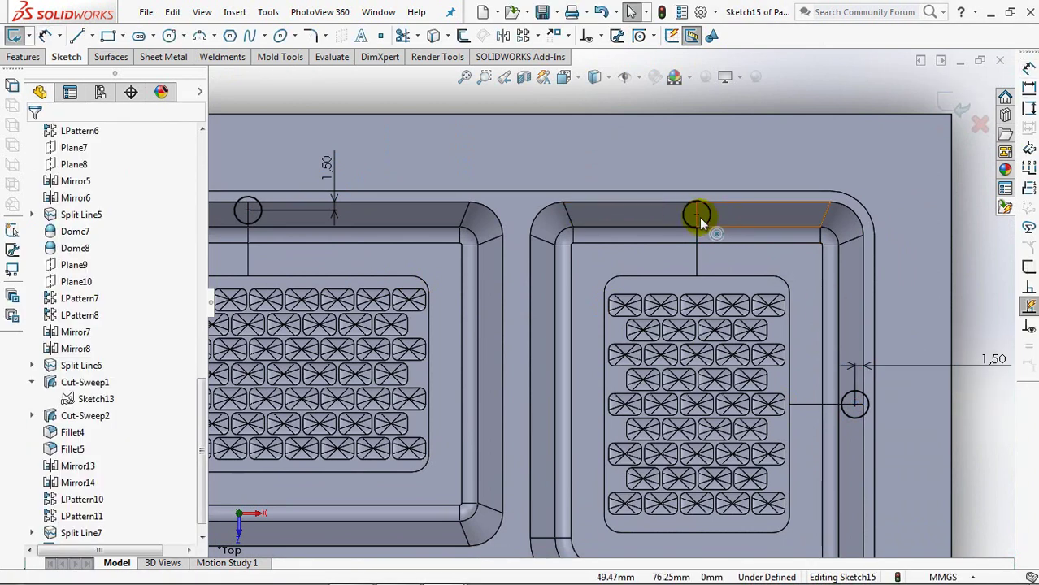
# Remove the top circle centre's midpoint relation and drag it up onto the top wall edge
pyautogui.click(698, 216)
pyautogui.rightClick(696, 230)
pyautogui.click(813, 424)
pyautogui.scroll(-3, 703, 211)
pyautogui.moveTo(748, 162); pyautogui.dragTo(759, 139)
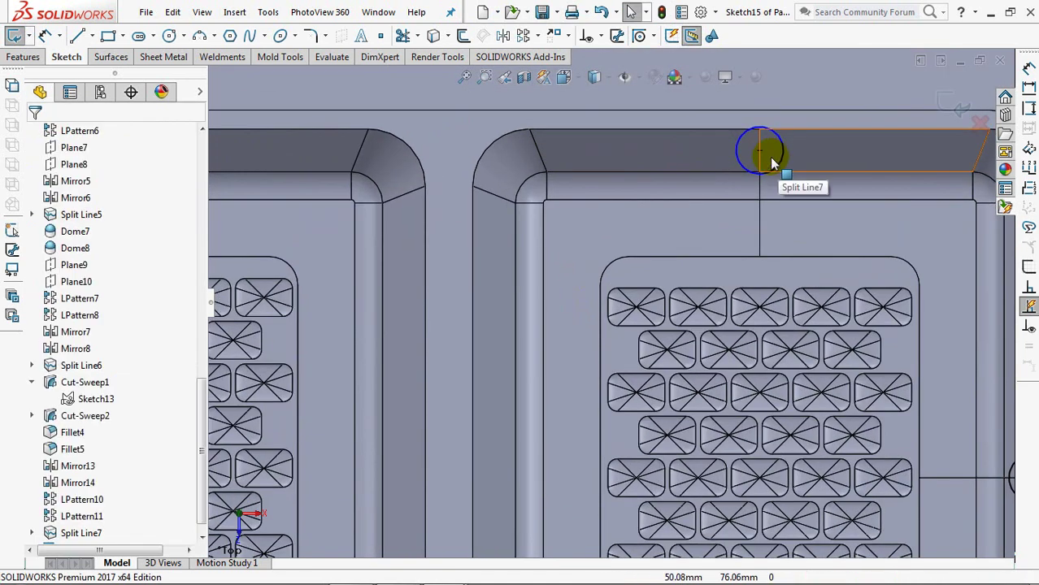
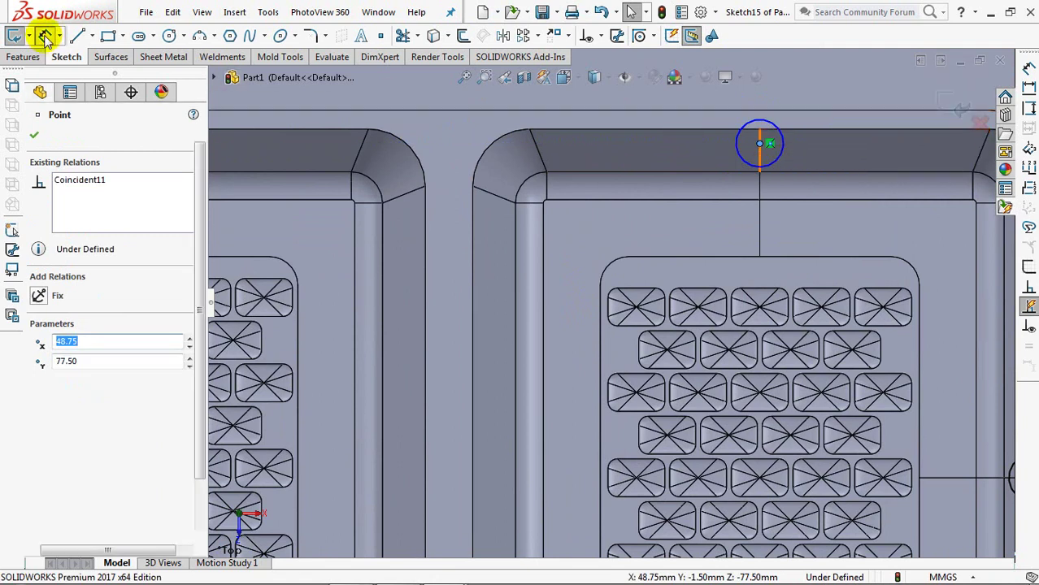
# Dimension the first sketch point 1.50 mm from its adjacent wall edge
pyautogui.click(45, 34)
pyautogui.click(788, 130)
pyautogui.click(817, 155)
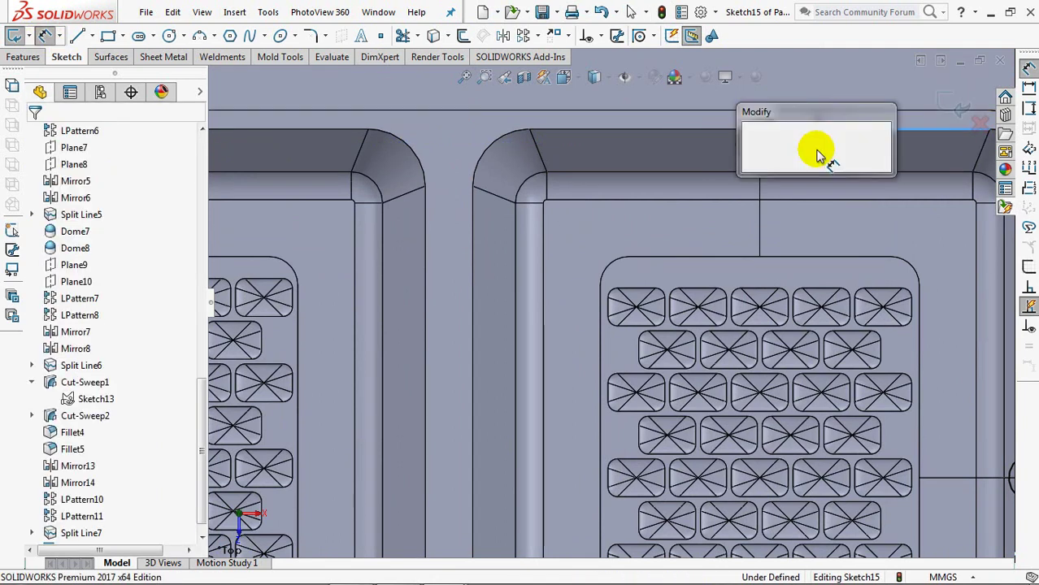
pyautogui.click(748, 144)
# Dimension the lower-right compartment's points 1.50 mm from the top and right walls
pyautogui.scroll(2, 768, 244)
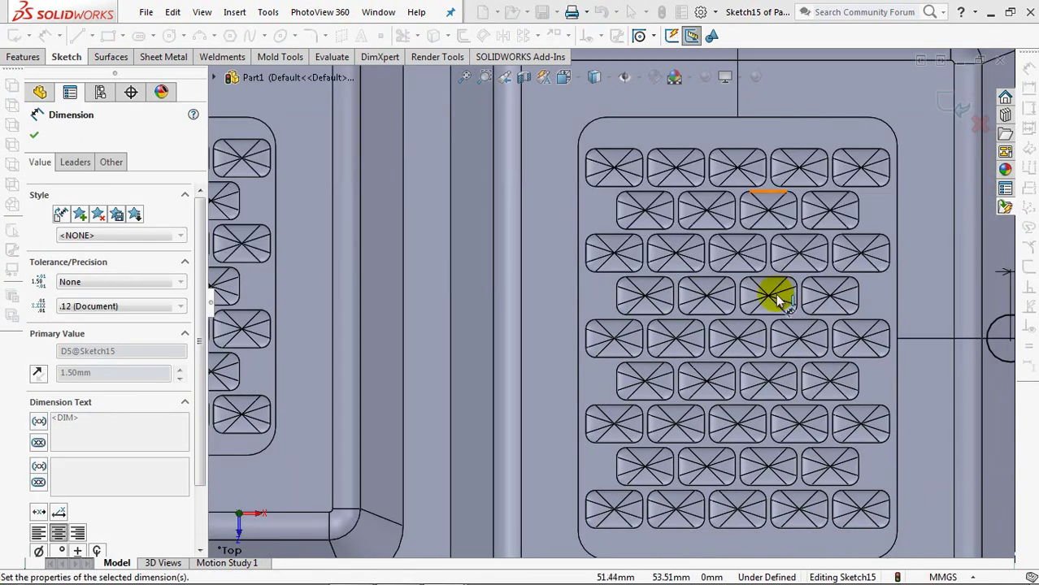
pyautogui.scroll(2, 764, 235)
pyautogui.scroll(3, 752, 341)
pyautogui.keyDown('ctrl'); pyautogui.moveTo(751, 397); pyautogui.dragTo(754, 135, button='middle'); pyautogui.keyUp('ctrl')
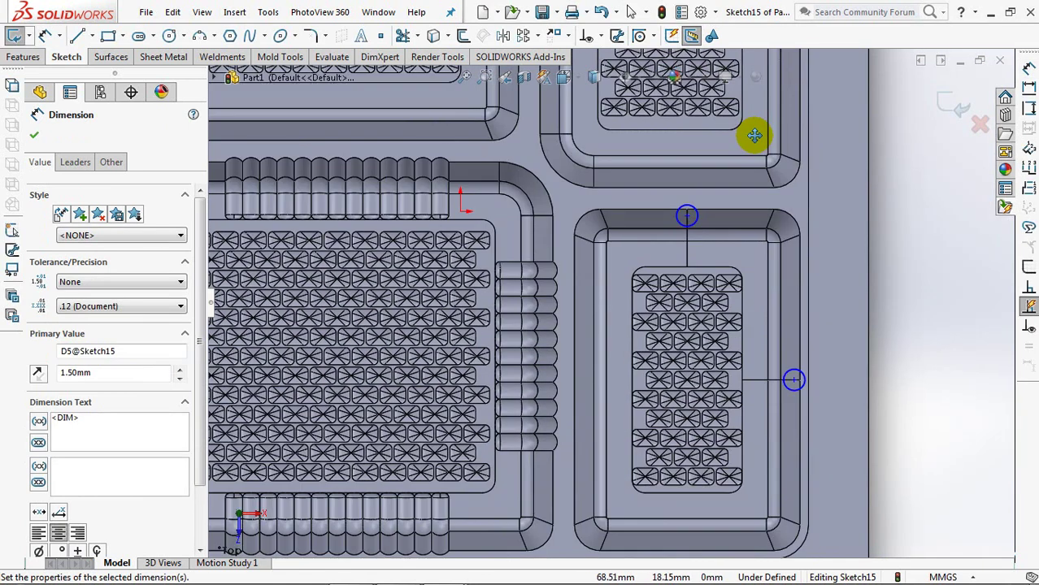
pyautogui.scroll(-3, 725, 196)
pyautogui.keyDown('ctrl'); pyautogui.moveTo(758, 197); pyautogui.dragTo(695, 187, button='middle'); pyautogui.keyUp('ctrl')
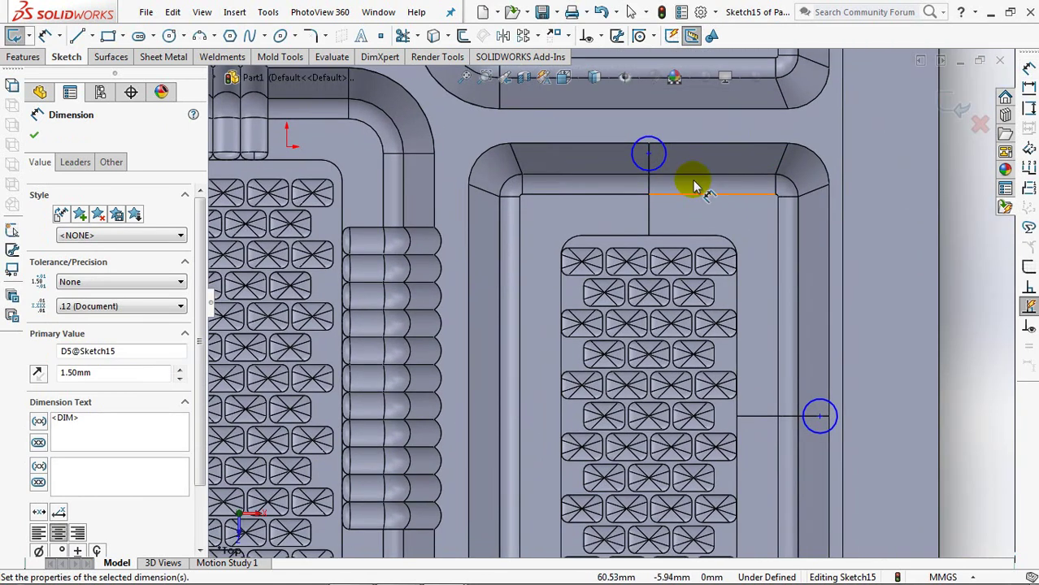
pyautogui.click(648, 156)
pyautogui.click(709, 130)
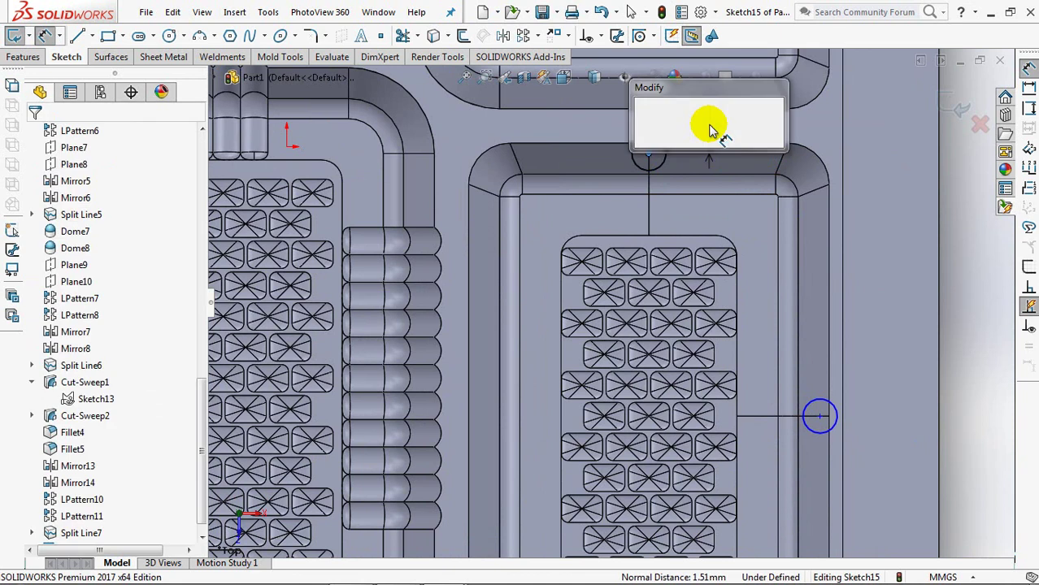
pyautogui.write('1,5')
pyautogui.click(644, 118)
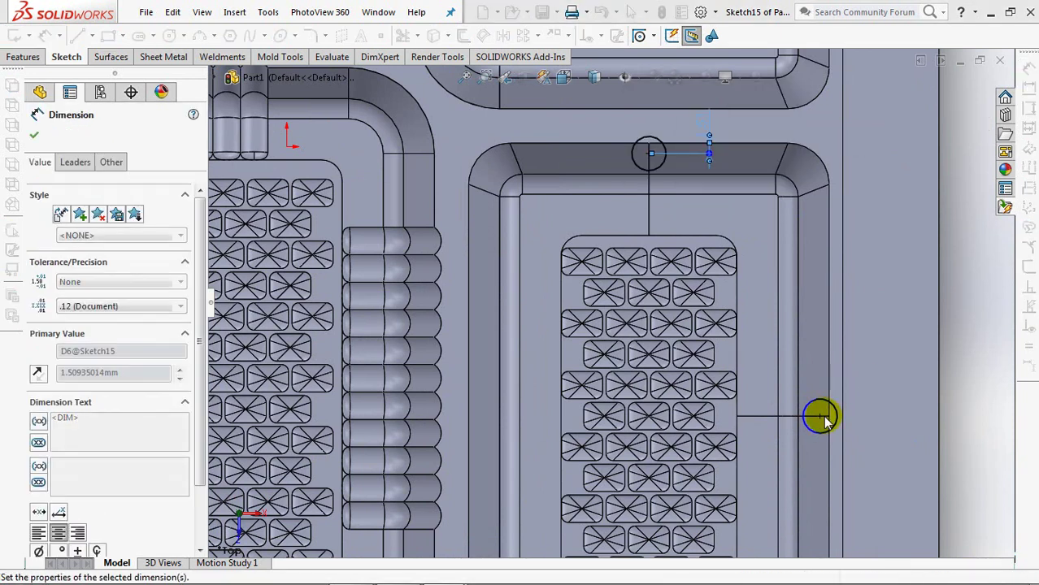
pyautogui.click(819, 414)
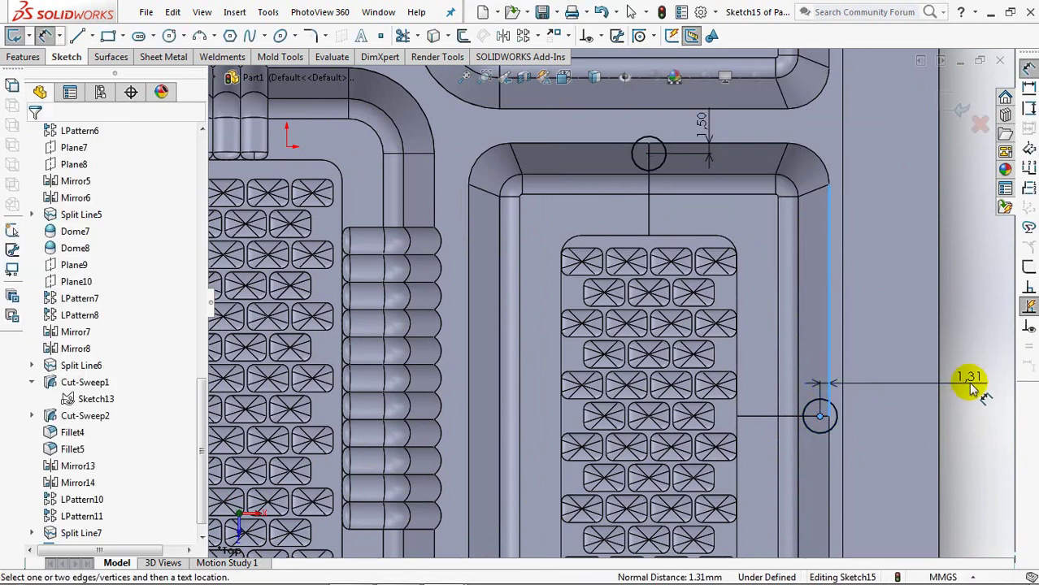
pyautogui.click(969, 378)
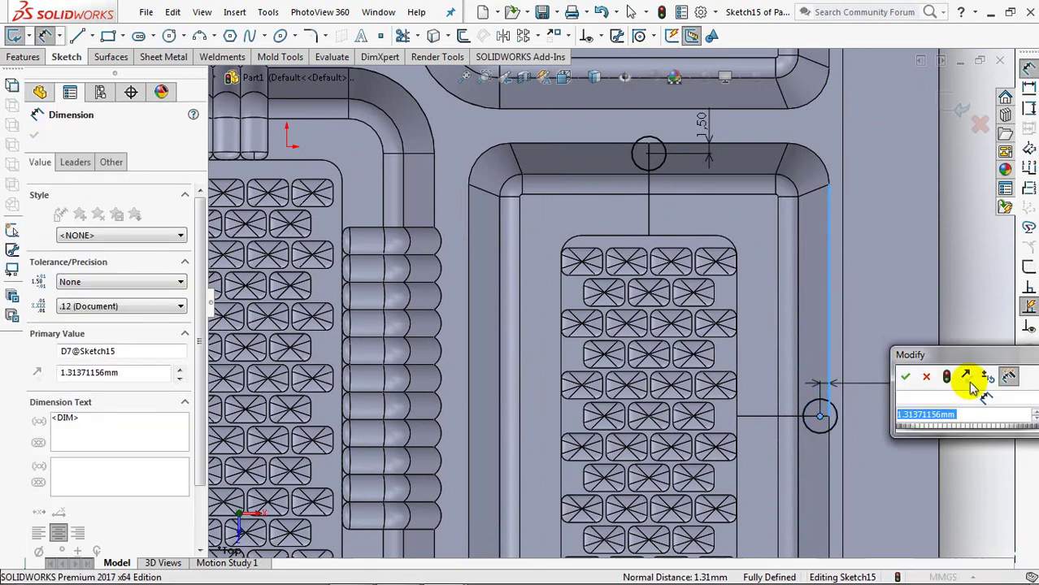
pyautogui.click(905, 376)
# Exit Sketch15 and sweep-cut a circular groove along the upper-left compartment's left wall
pyautogui.press('f')
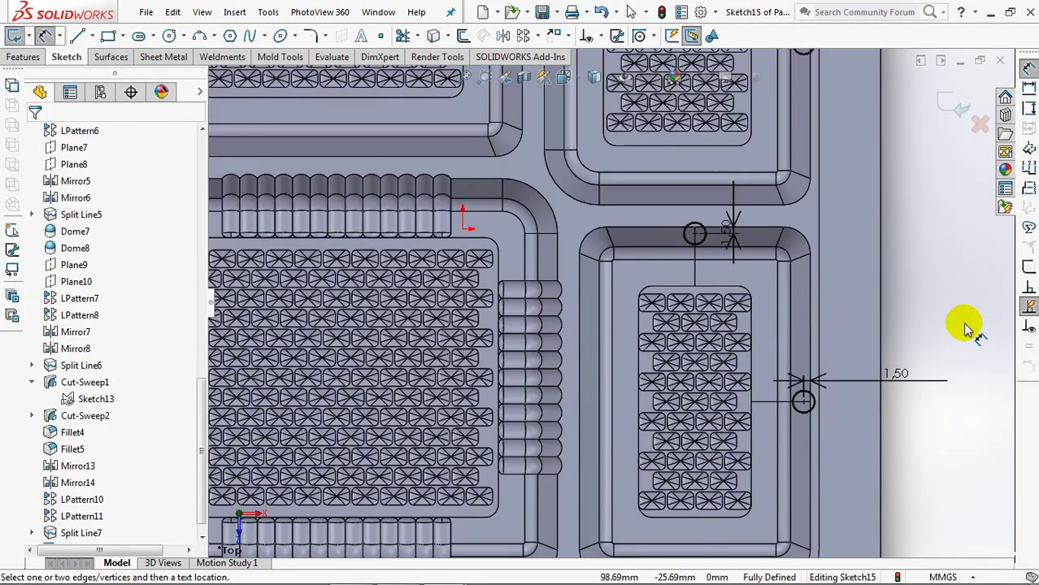
pyautogui.click(952, 103)
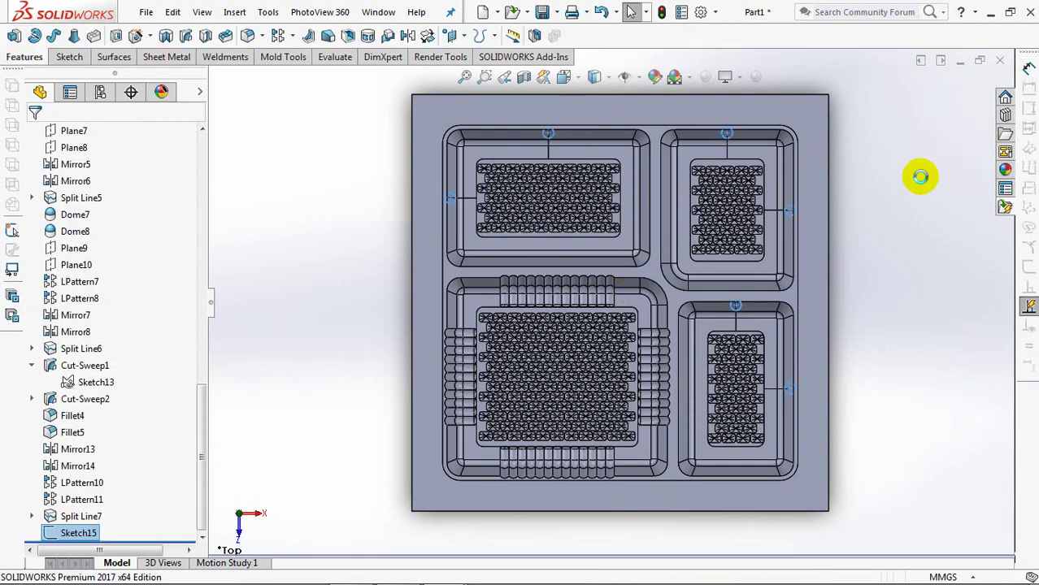
pyautogui.moveTo(347, 285); pyautogui.dragTo(347, 230, button='middle')
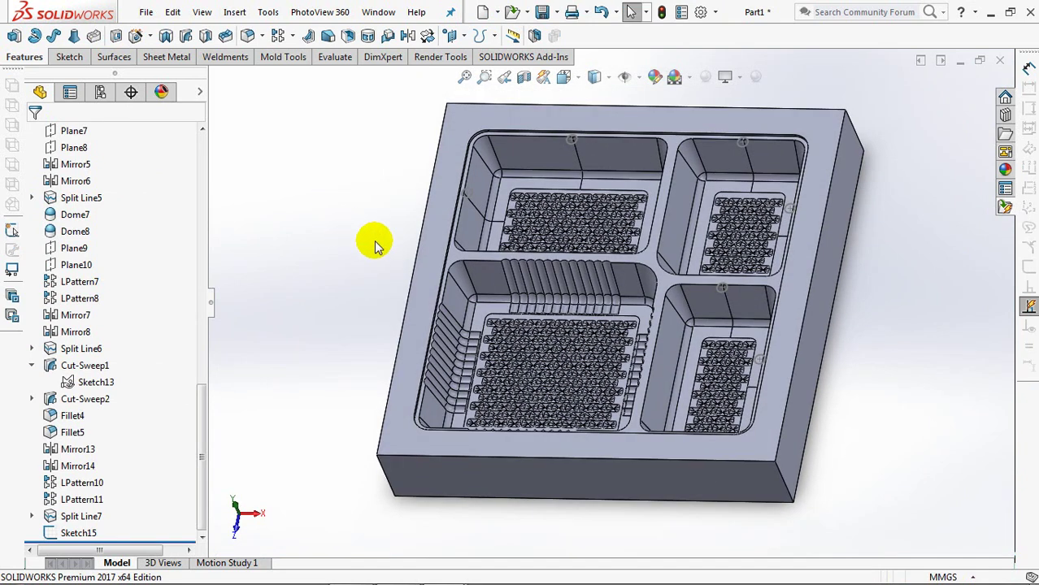
pyautogui.scroll(-3, 376, 245)
pyautogui.scroll(-2, 399, 203)
pyautogui.scroll(-2, 380, 215)
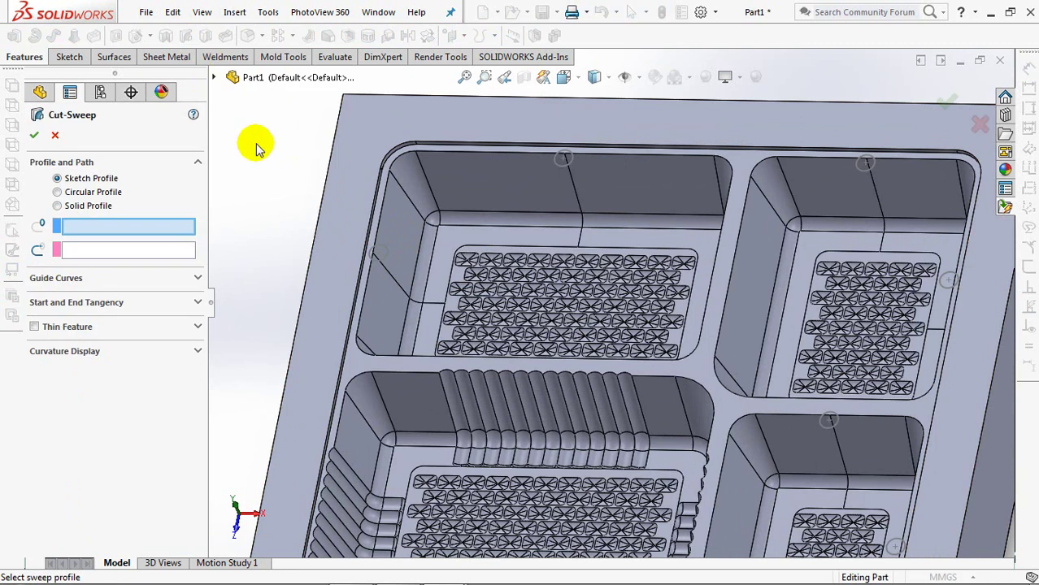
pyautogui.click(384, 260)
pyautogui.rightClick(250, 169)
pyautogui.click(284, 291)
pyautogui.click(387, 276)
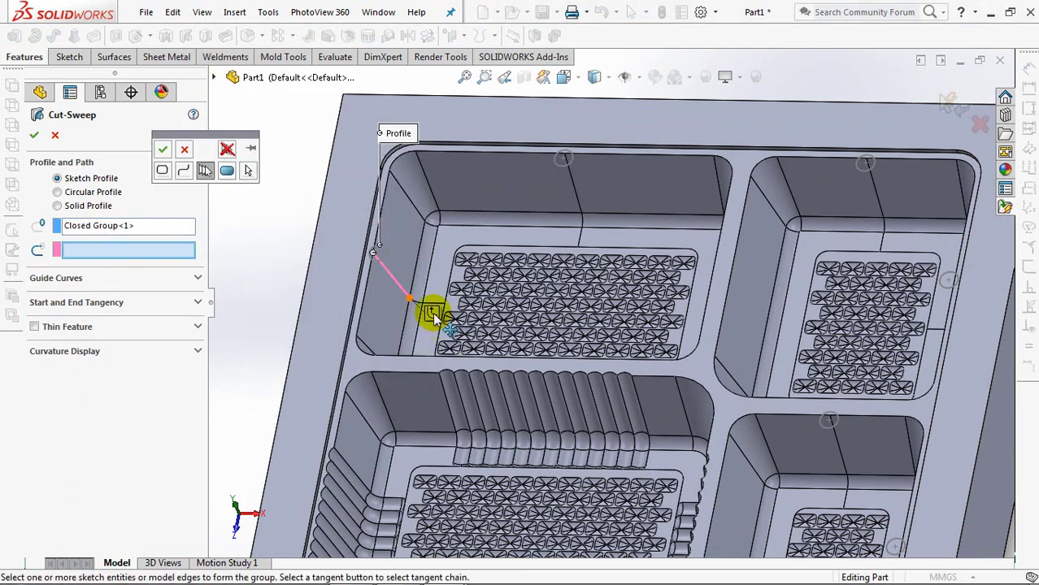
pyautogui.rightClick(432, 315)
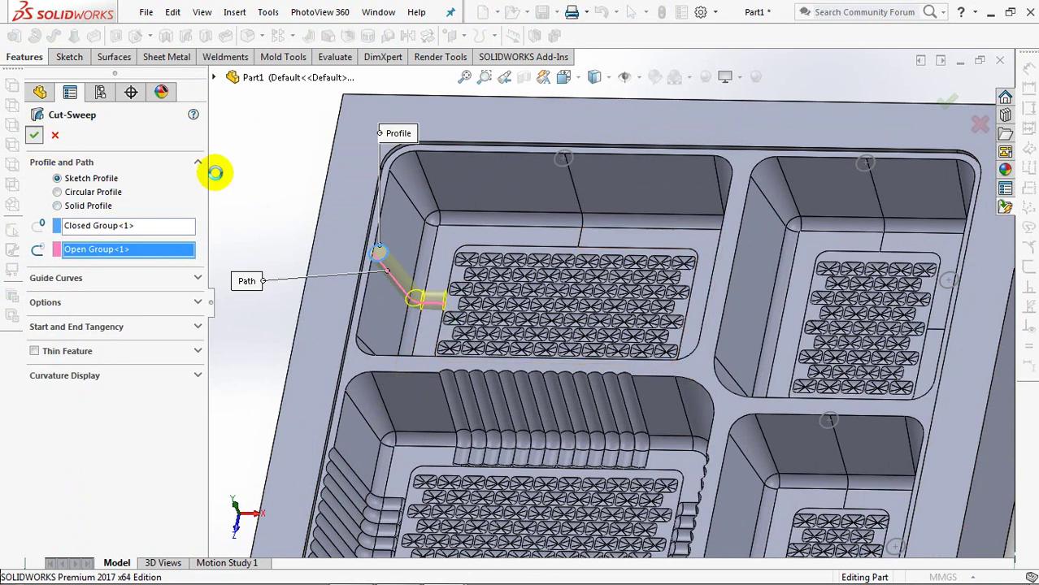
pyautogui.rightClick(261, 178)
# Show Sketch15 from the feature tree so its profile circles are visible again
pyautogui.moveTo(201, 328); pyautogui.dragTo(214, 526)
pyautogui.click(31, 534)
pyautogui.click(96, 533)
pyautogui.click(101, 483)
pyautogui.click(263, 219)
# Set up a second cut-sweep using the top-wall circle as profile and its wall edge as path
pyautogui.click(185, 35)
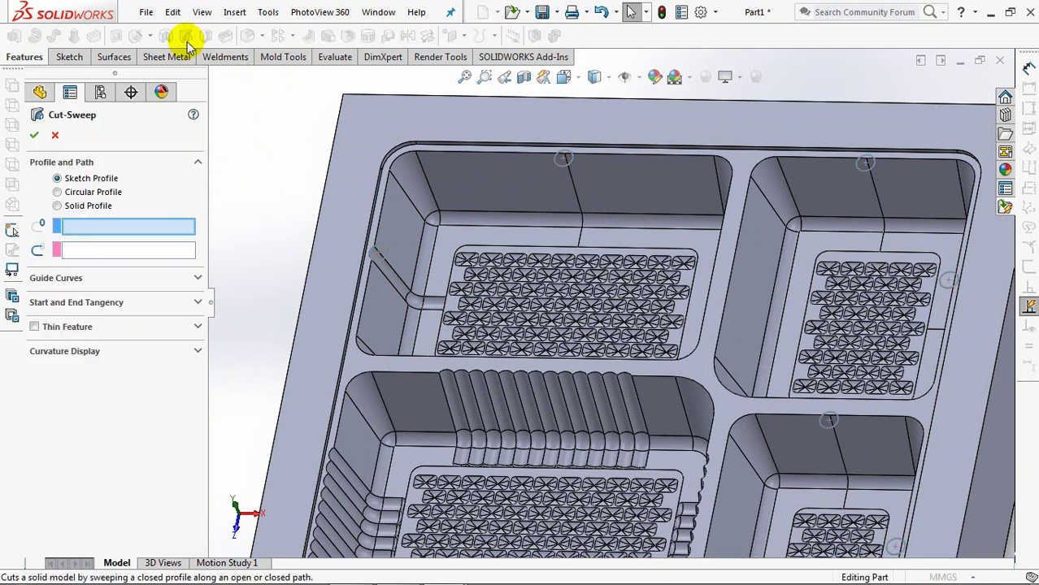
pyautogui.rightClick(273, 150)
pyautogui.click(297, 195)
pyautogui.click(566, 160)
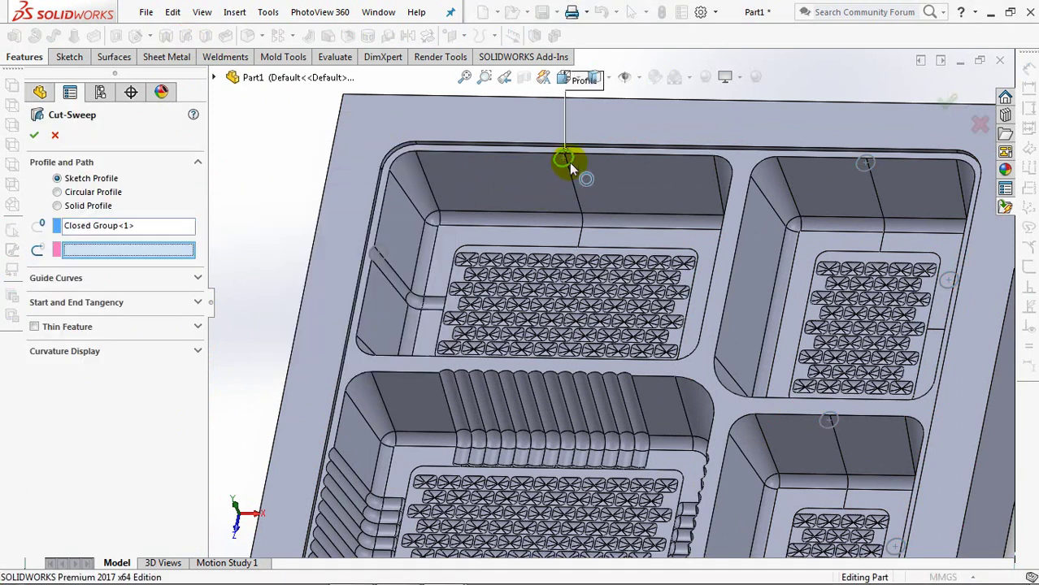
pyautogui.rightClick(599, 169)
pyautogui.click(597, 218)
pyautogui.click(578, 199)
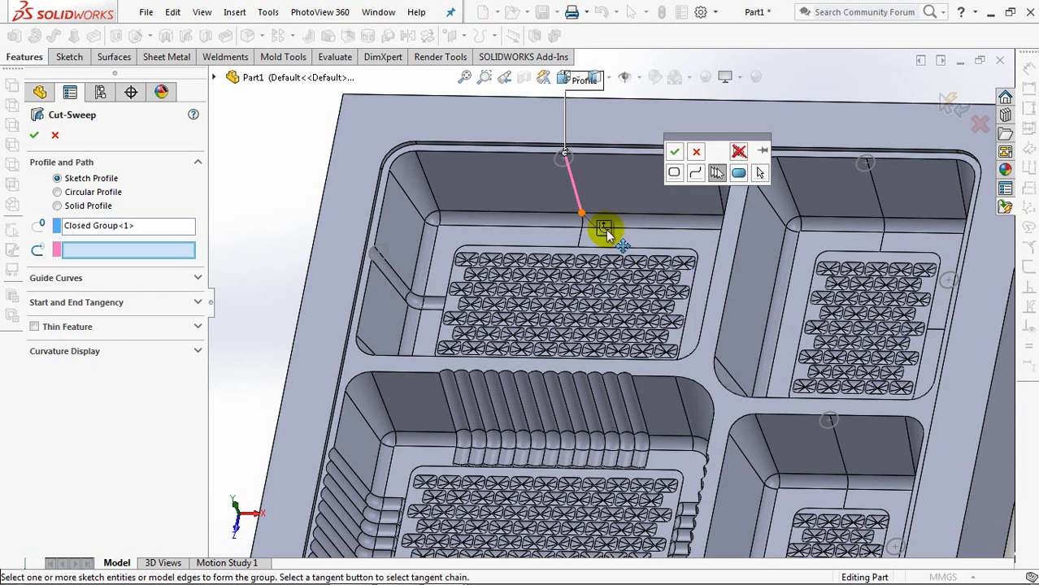
pyautogui.rightClick(605, 229)
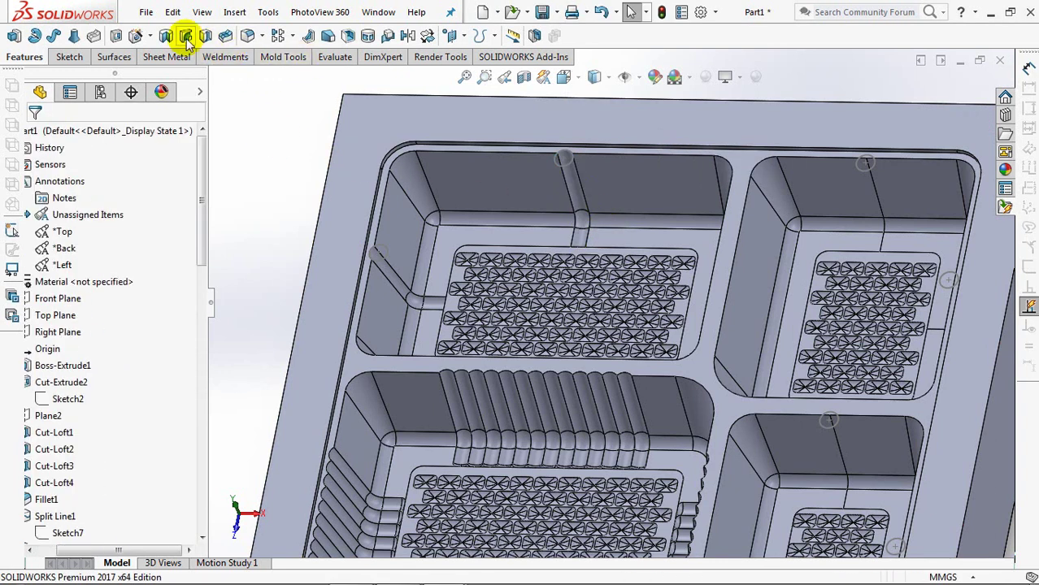
# Sweep-cut a rounded groove along the compartment's top wall using the circle profile
pyautogui.click(186, 38)
pyautogui.rightClick(266, 161)
pyautogui.click(309, 201)
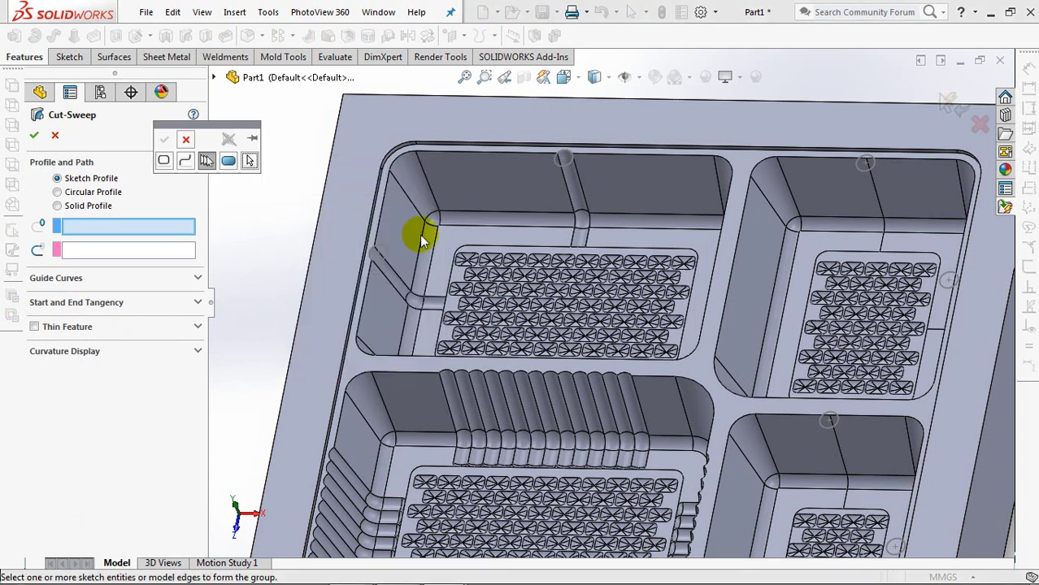
pyautogui.rightClick(862, 174)
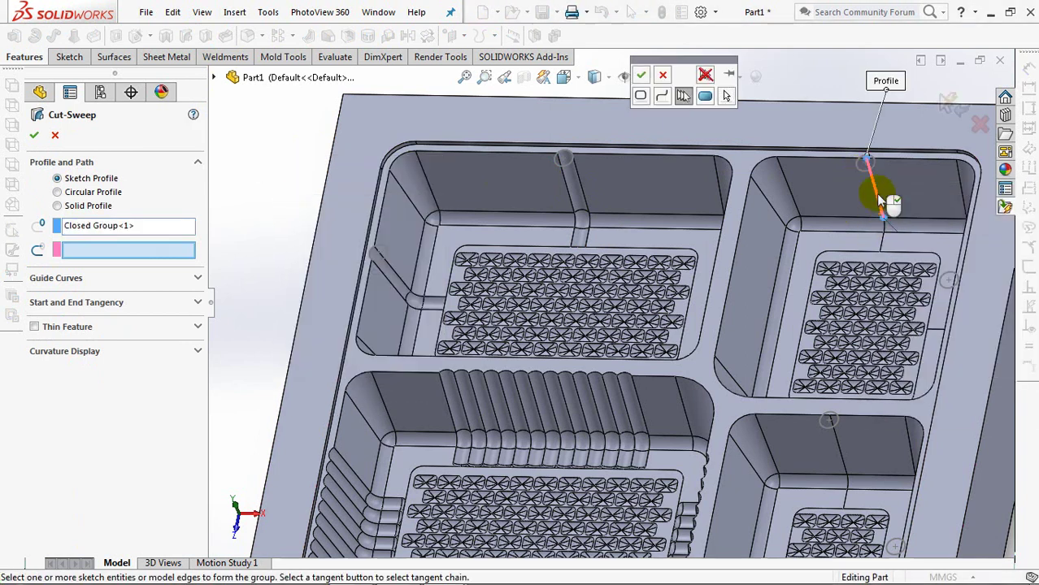
pyautogui.rightClick(902, 230)
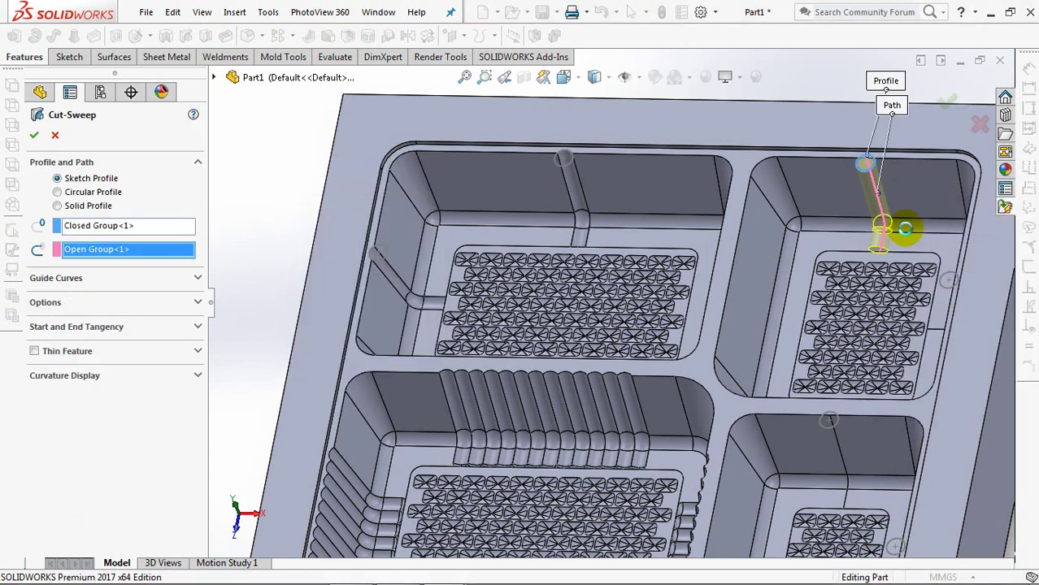
pyautogui.rightClick(907, 234)
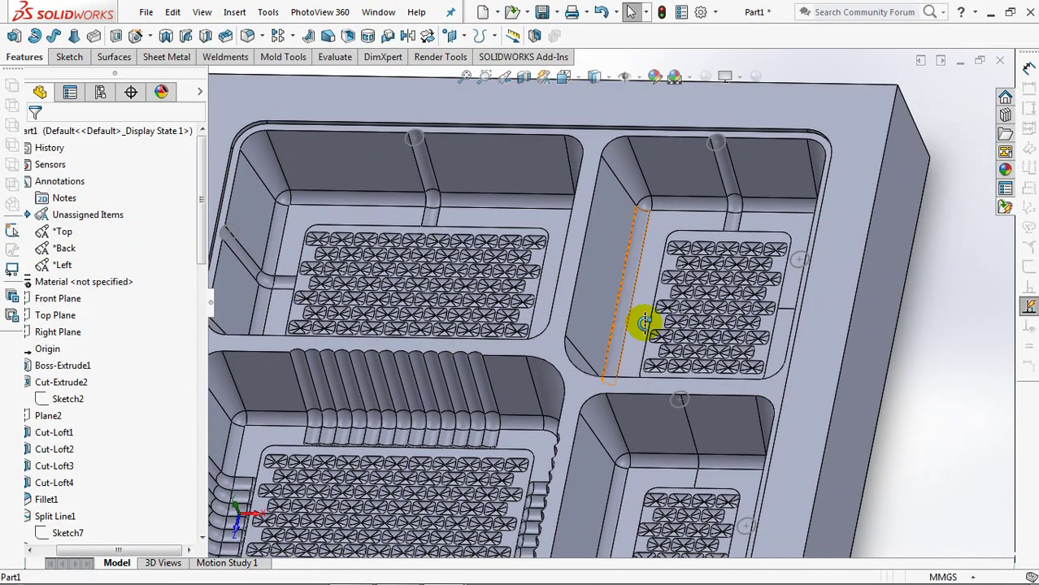
pyautogui.moveTo(749, 299); pyautogui.dragTo(686, 339, button='middle')
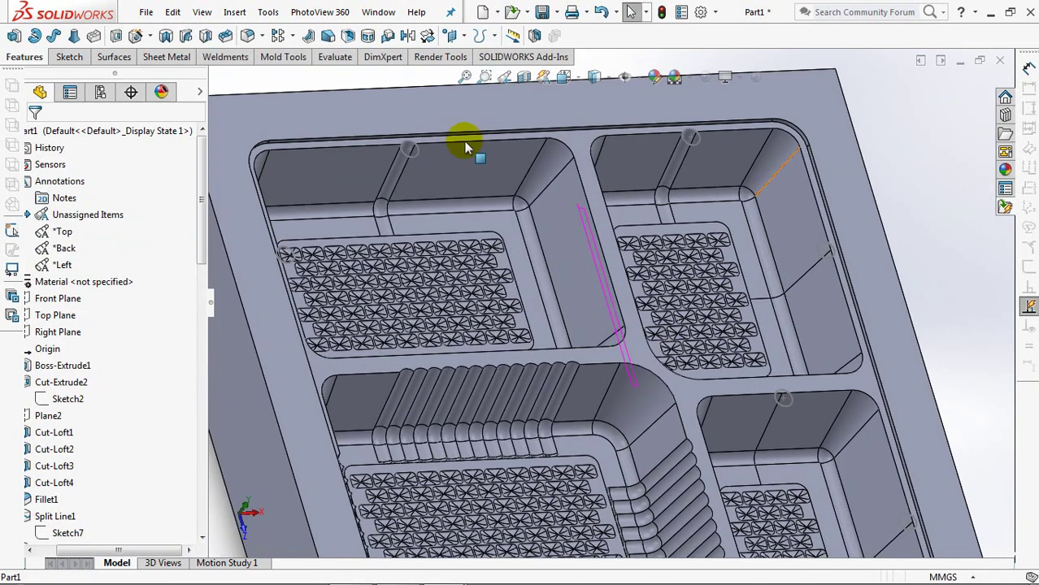
# Sweep-cut a groove down the right wall along its tangent edge chain
pyautogui.click(186, 43)
pyautogui.rightClick(938, 197)
pyautogui.click(951, 241)
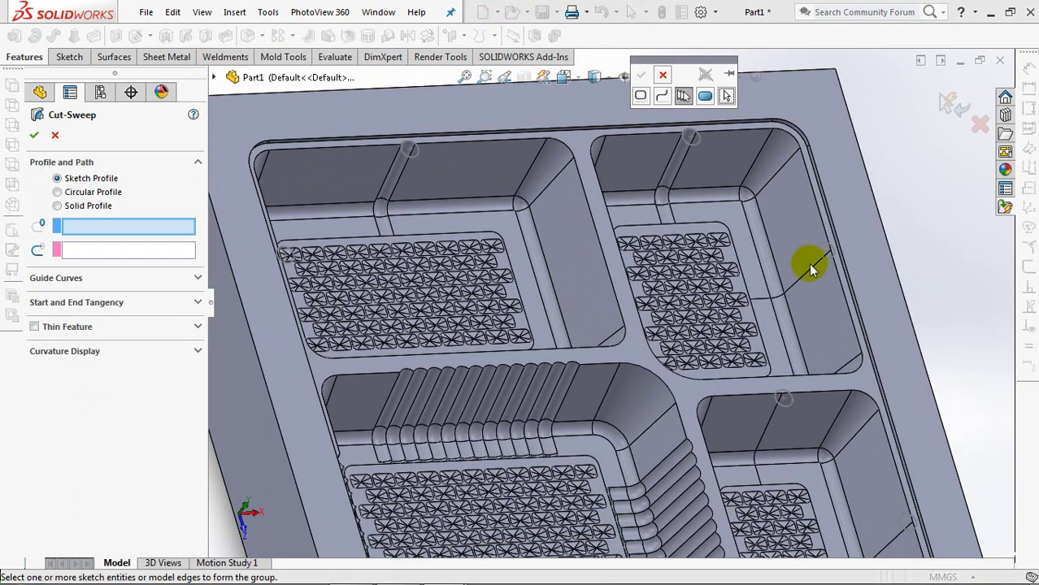
pyautogui.click(828, 261)
pyautogui.rightClick(903, 239)
pyautogui.rightClick(883, 232)
pyautogui.click(894, 286)
pyautogui.click(815, 268)
pyautogui.click(806, 307)
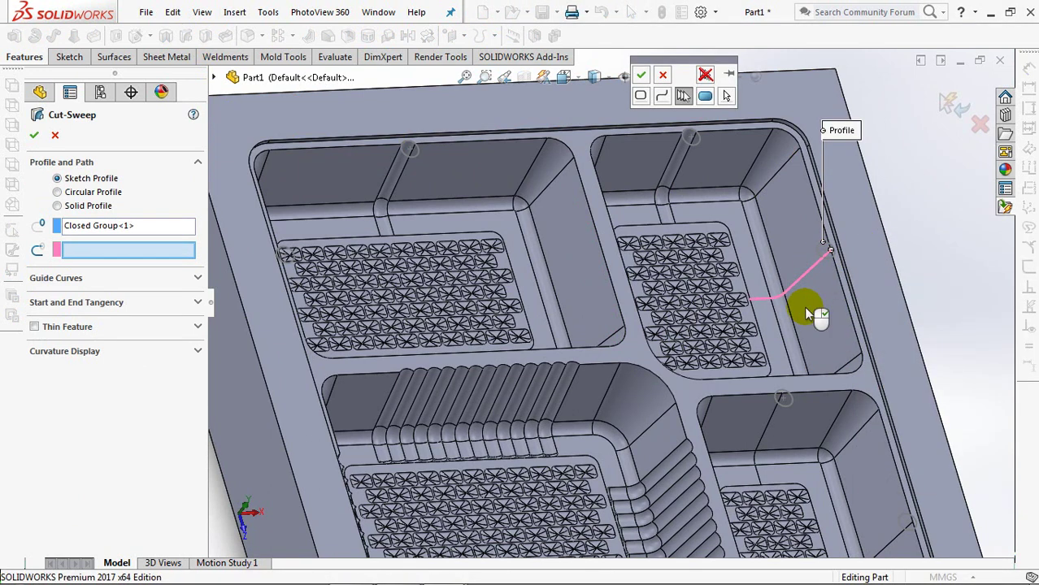
pyautogui.rightClick(803, 307)
pyautogui.rightClick(924, 221)
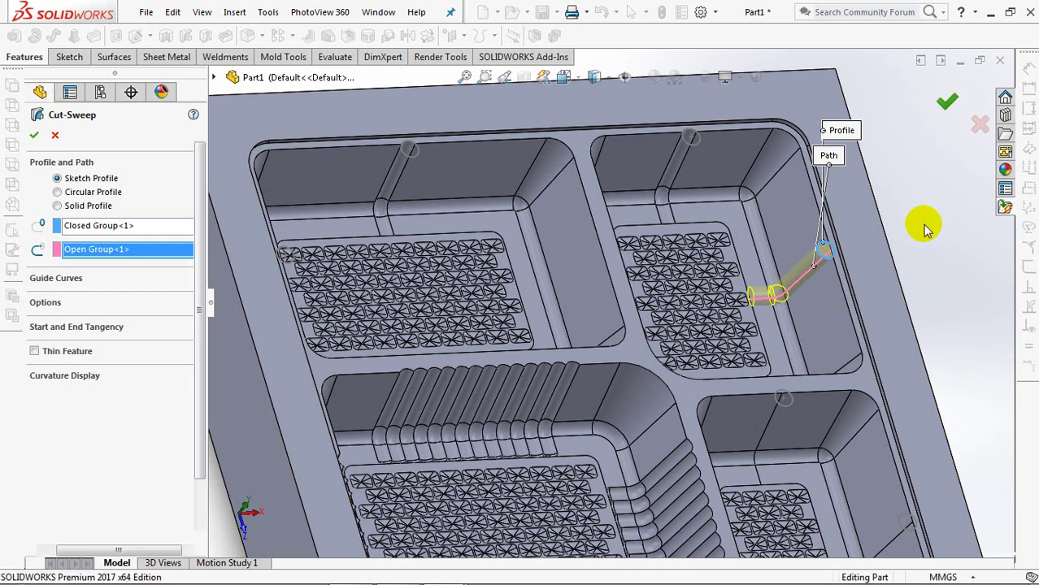
# Sweep-cut a groove following the curved edge with the next circle as profile
pyautogui.click(185, 35)
pyautogui.rightClick(949, 296)
pyautogui.click(947, 341)
pyautogui.click(784, 399)
pyautogui.rightClick(857, 297)
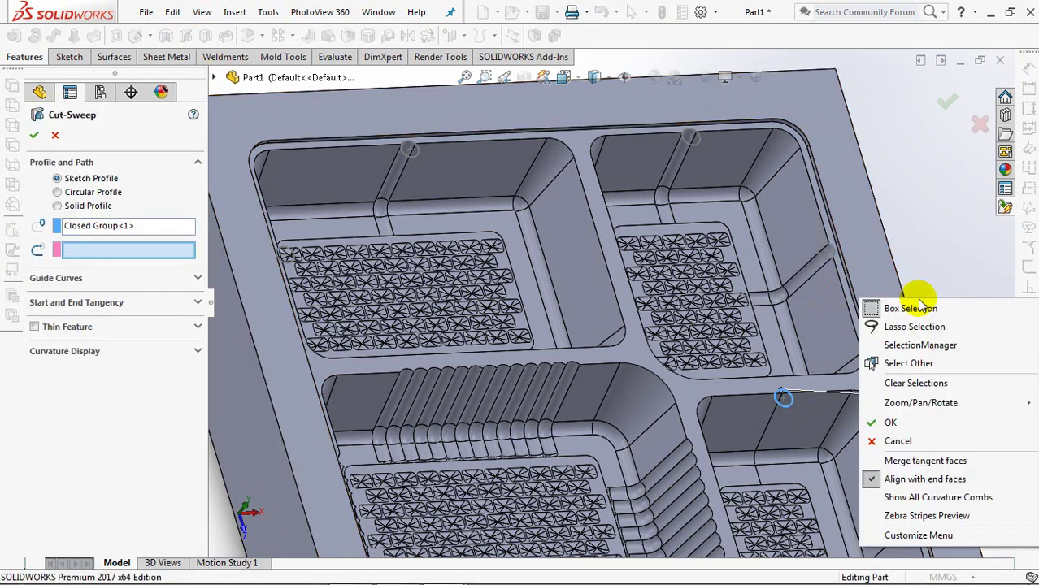
pyautogui.click(878, 421)
pyautogui.click(774, 466)
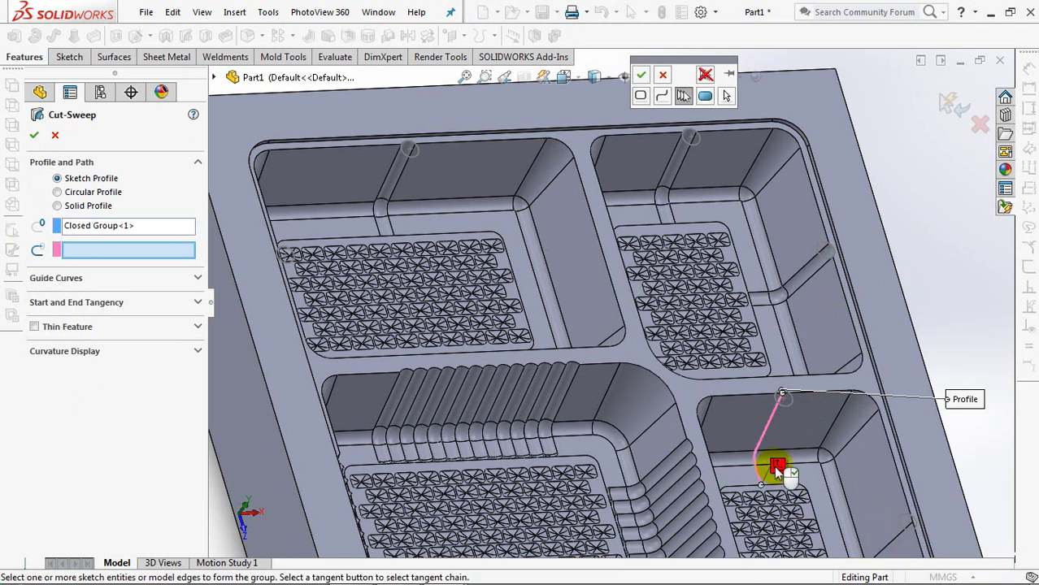
pyautogui.rightClick(776, 465)
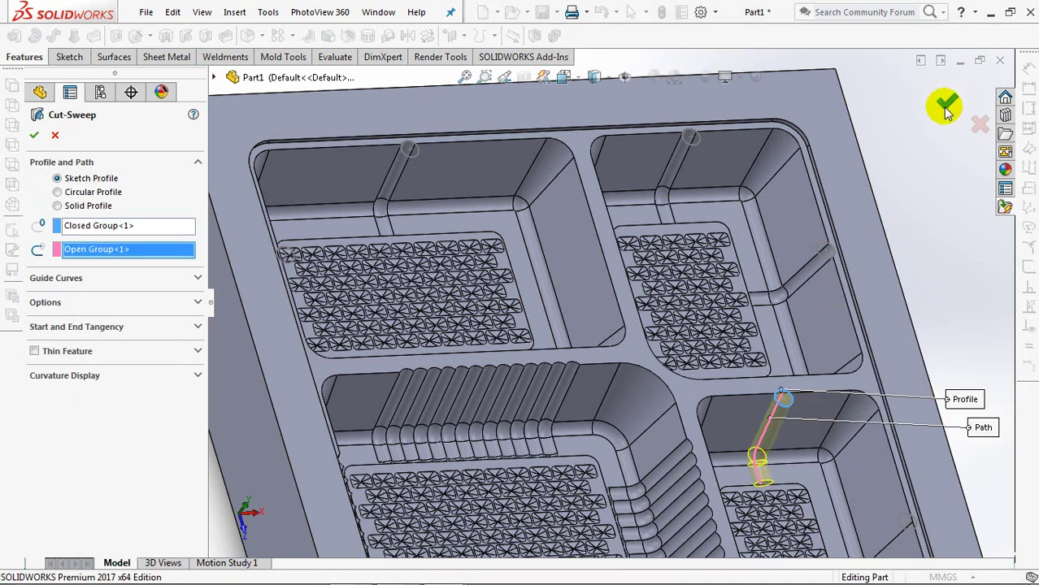
pyautogui.press('Return')
pyautogui.keyDown('ctrl'); pyautogui.moveTo(946, 347); pyautogui.dragTo(899, 174, button='middle'); pyautogui.keyUp('ctrl')
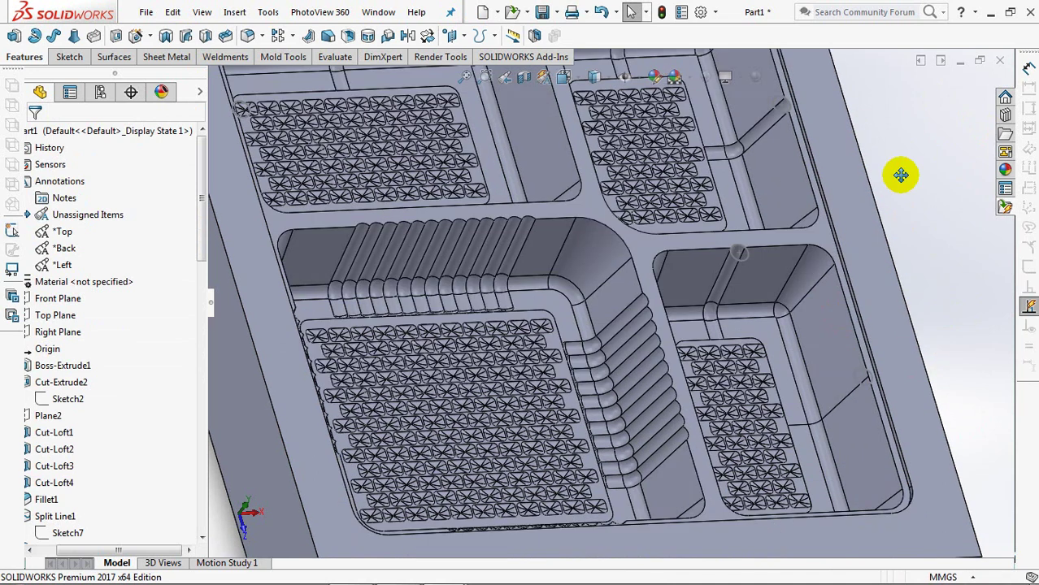
# Sweep-cut one more groove along the wall edge and its adjoining edge
pyautogui.click(186, 37)
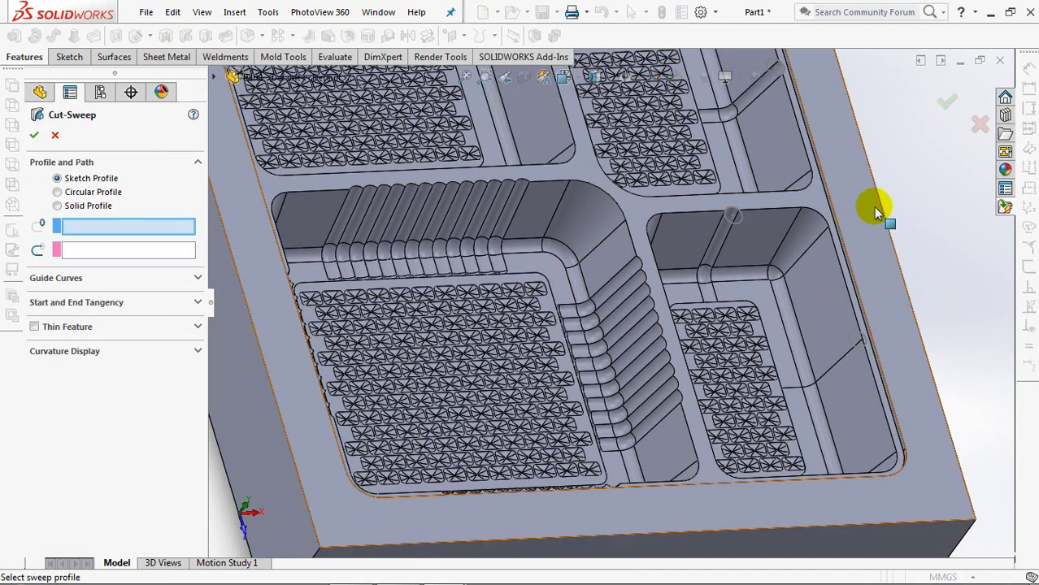
pyautogui.rightClick(941, 228)
pyautogui.click(941, 273)
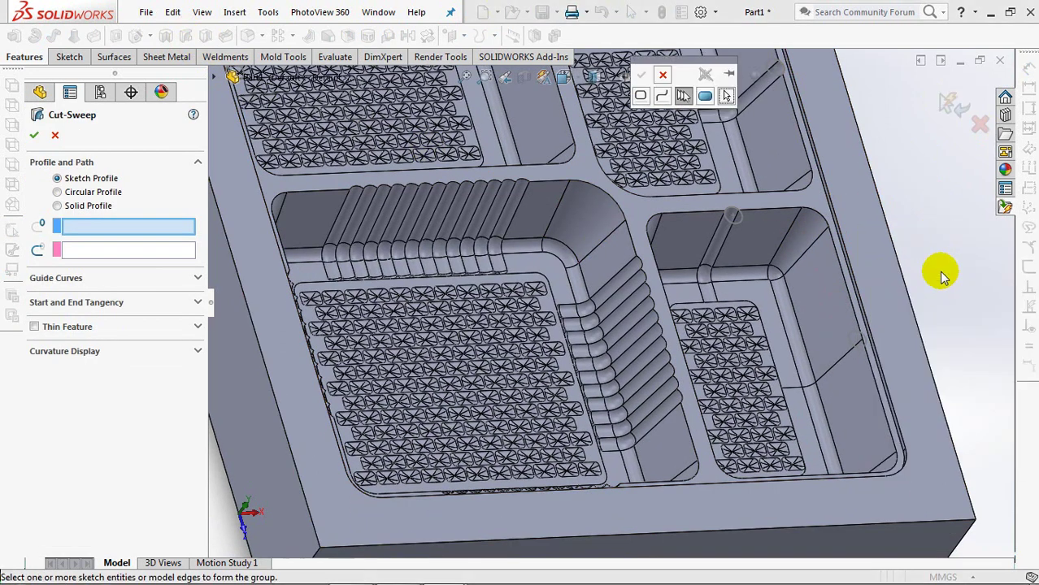
pyautogui.click(856, 352)
pyautogui.rightClick(856, 349)
pyautogui.click(1007, 316)
pyautogui.click(846, 358)
pyautogui.click(837, 396)
pyautogui.rightClick(842, 401)
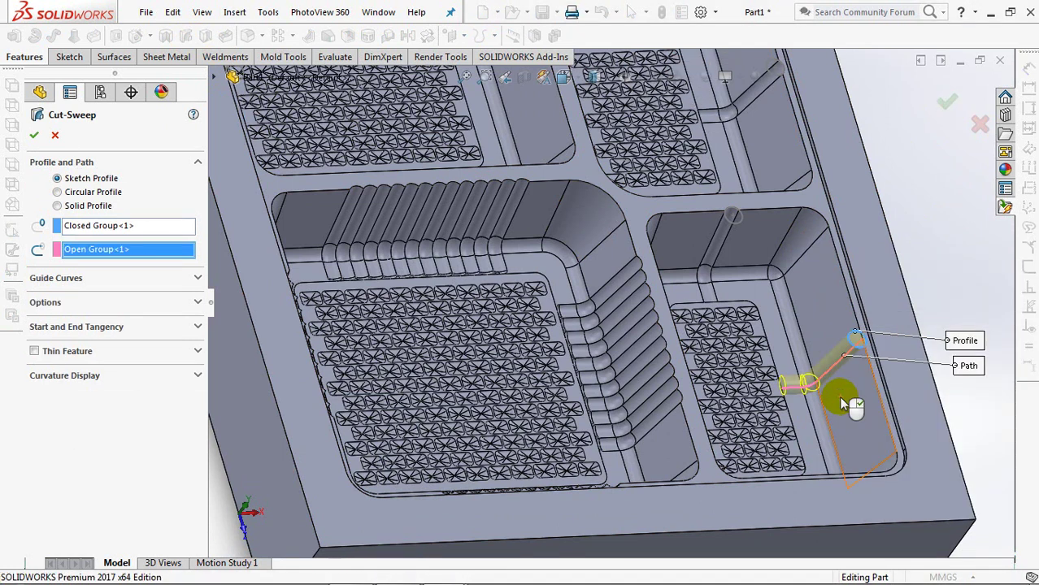
pyautogui.rightClick(839, 397)
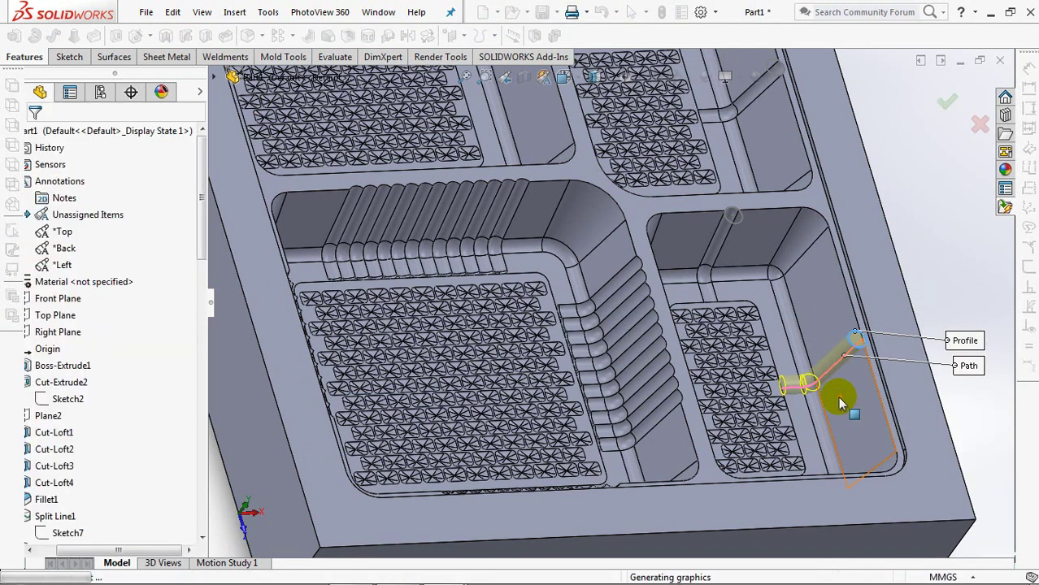
# Hide Sketch15, switch to Top view, then orbit and zoom onto the small textured pocket
pyautogui.click(740, 223)
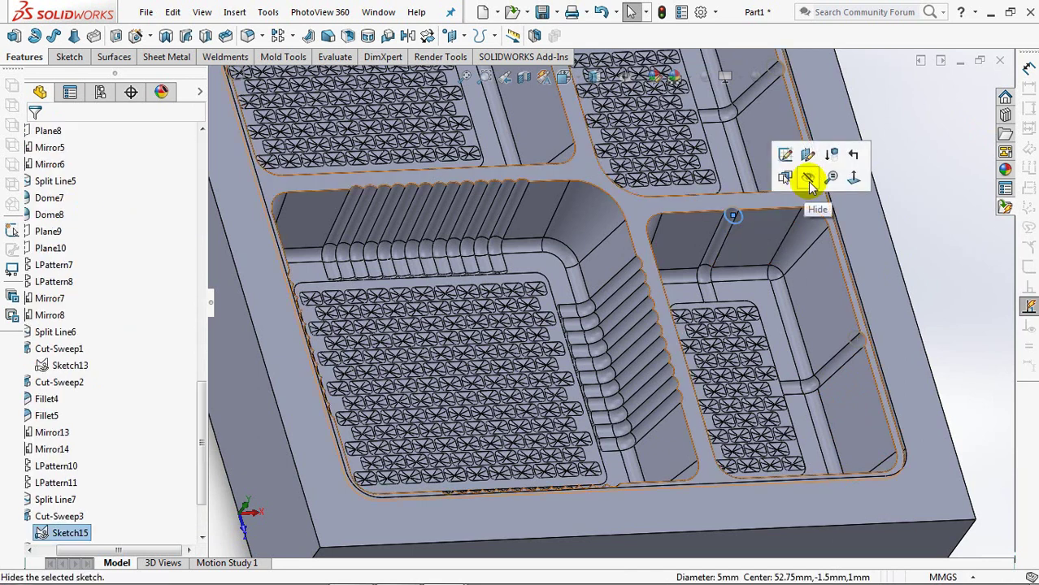
pyautogui.press('Escape')
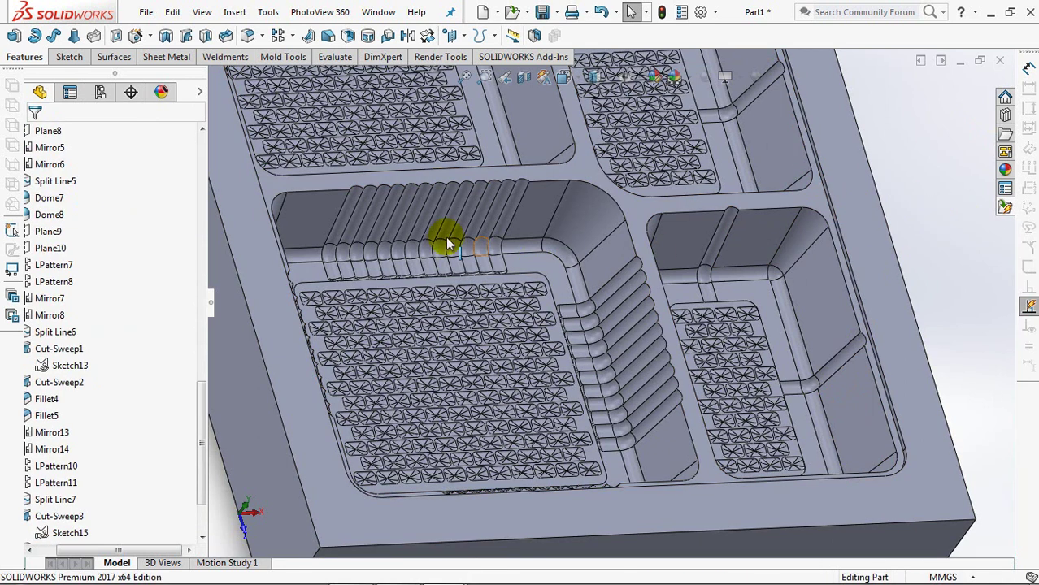
pyautogui.hotkey('ctrl', '5')
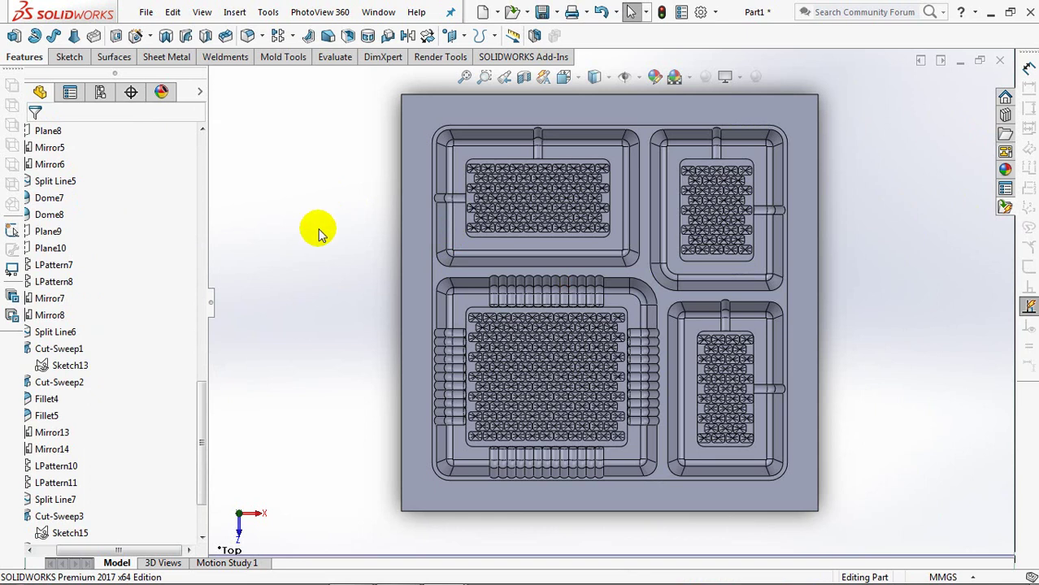
pyautogui.moveTo(672, 418)
pyautogui.mouseDown(button='middle')
pyautogui.moveTo(656, 383)
pyautogui.moveTo(586, 411)
pyautogui.moveTo(608, 489)
pyautogui.moveTo(685, 455)
pyautogui.moveTo(690, 272)
pyautogui.mouseUp(button='middle')
pyautogui.scroll(-2, 691, 276)
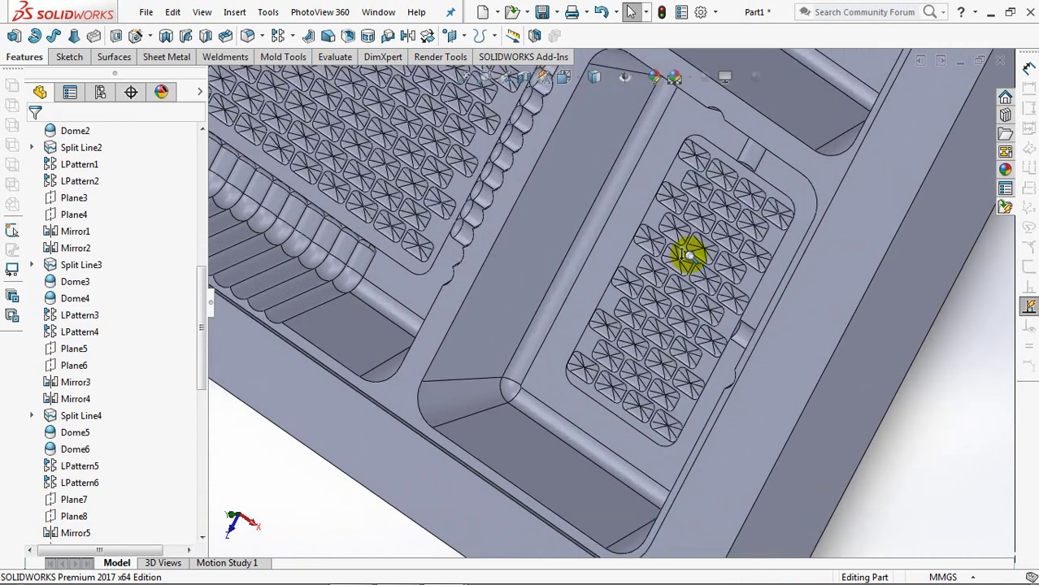
pyautogui.scroll(-2, 718, 262)
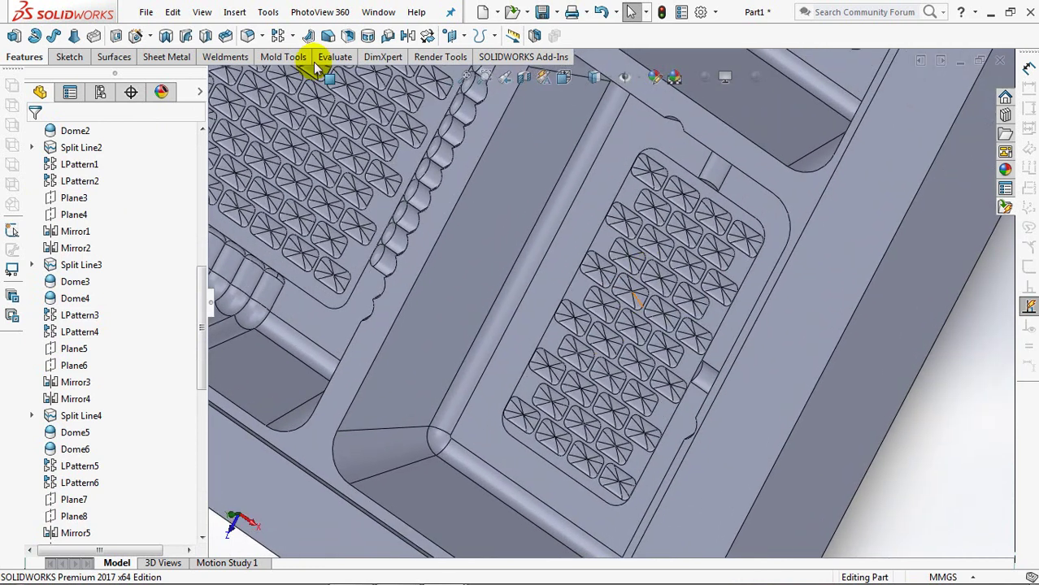
# Fillet the lower and upper groove edges beside the small panel at 1.2 mm each
pyautogui.click(248, 35)
pyautogui.click(701, 380)
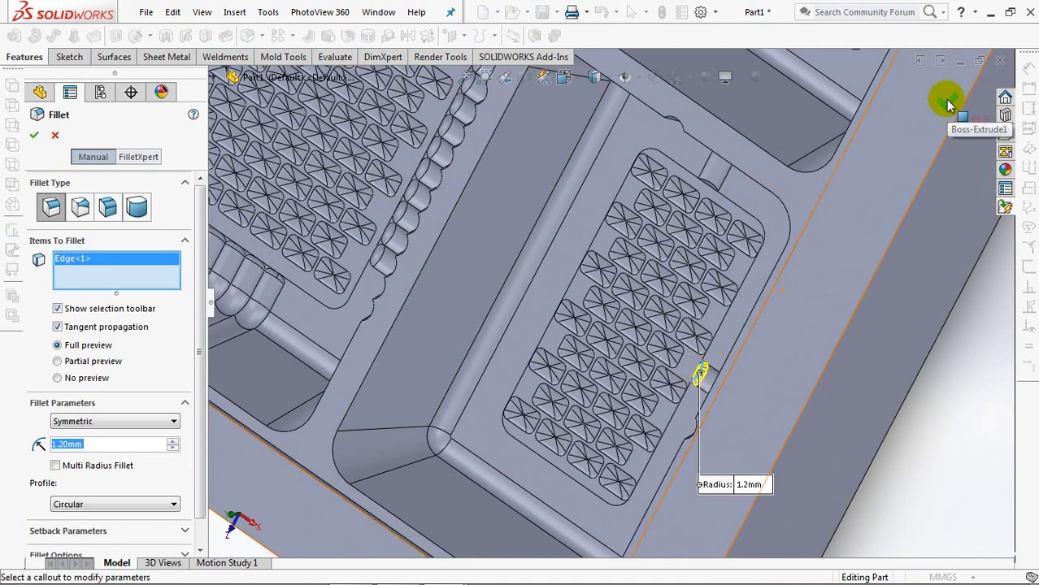
pyautogui.press('Return')
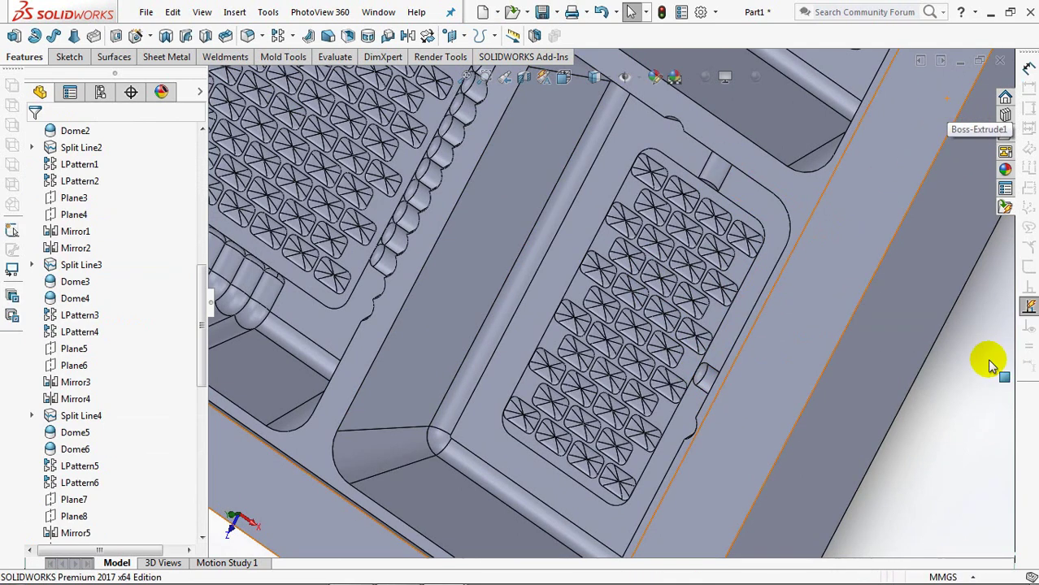
pyautogui.click(248, 36)
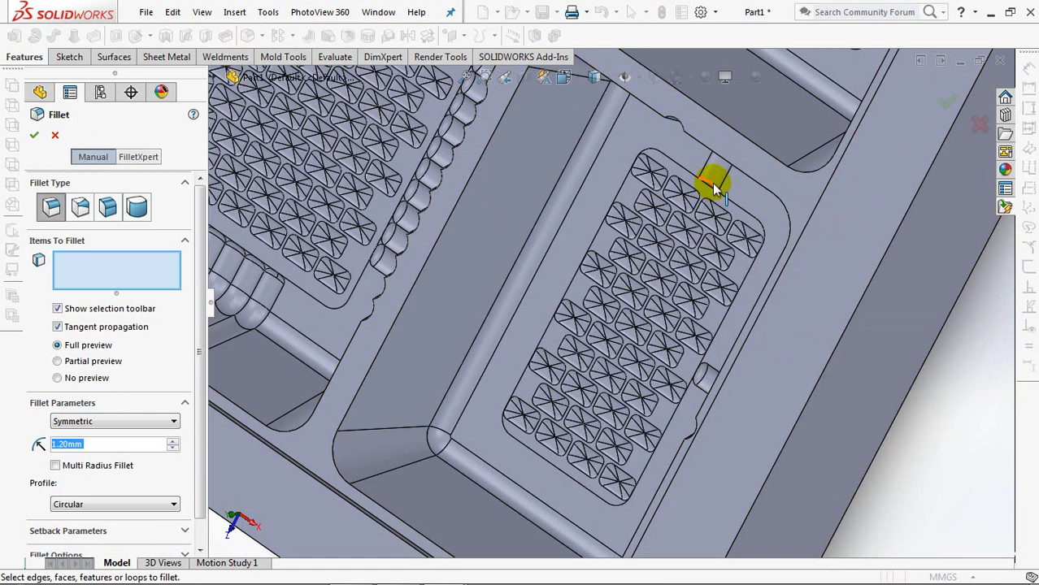
pyautogui.click(712, 186)
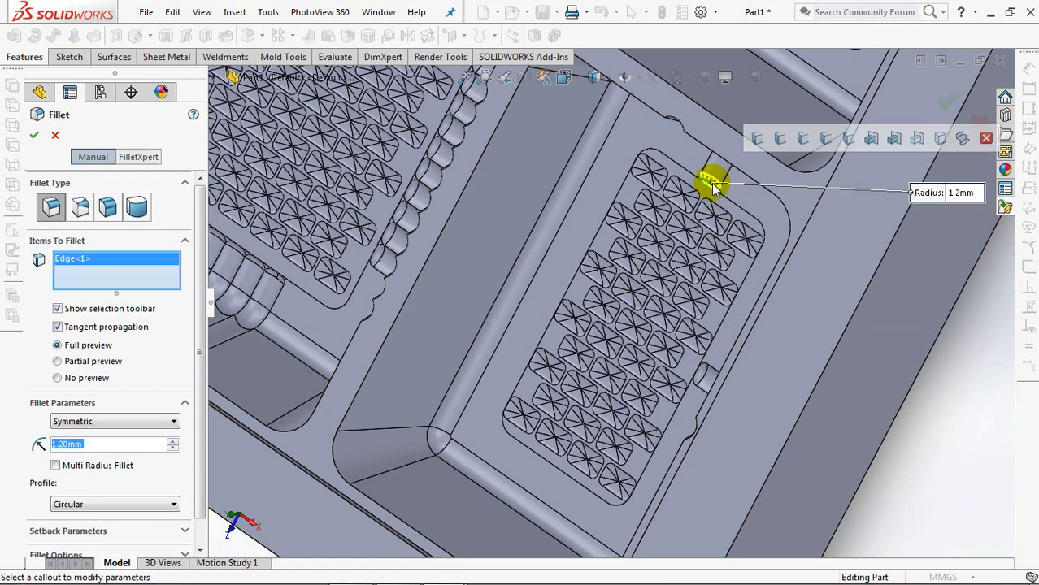
pyautogui.click(33, 135)
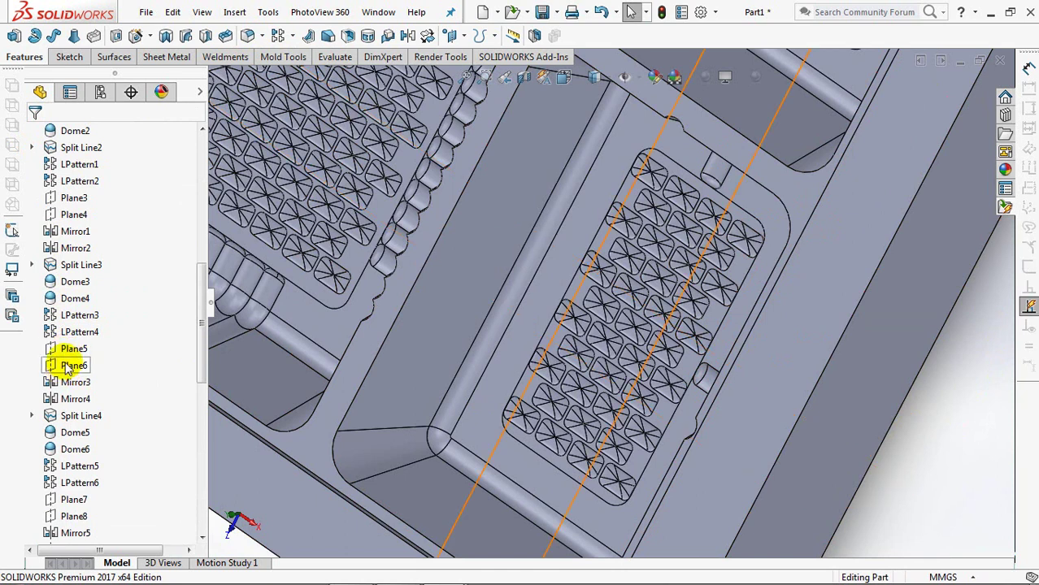
# Mirror Cut-Sweep7 and Fillet7 across Plane5 with Geometry Pattern enabled
pyautogui.click(69, 349)
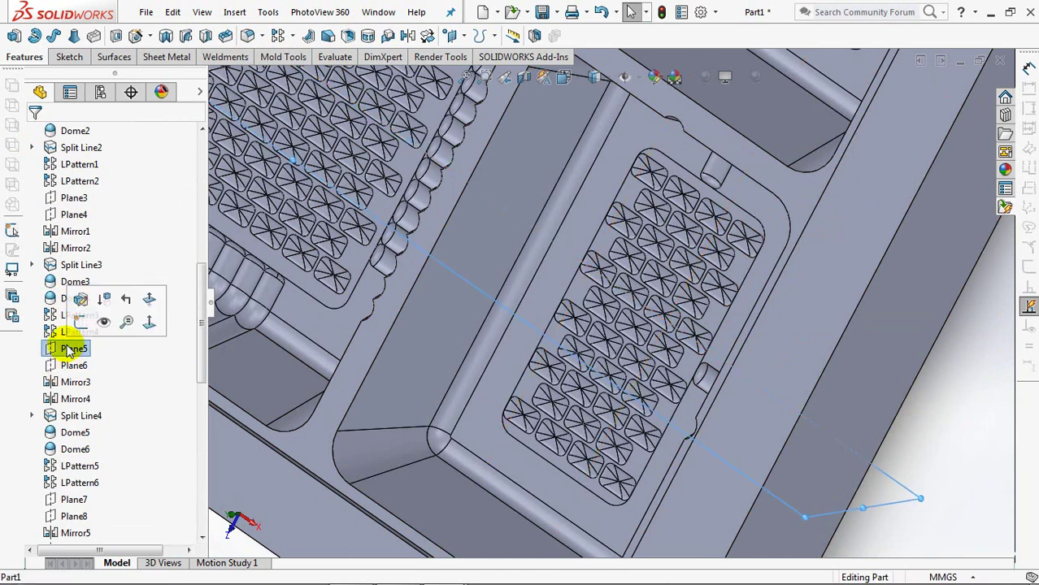
pyautogui.click(409, 41)
pyautogui.click(714, 175)
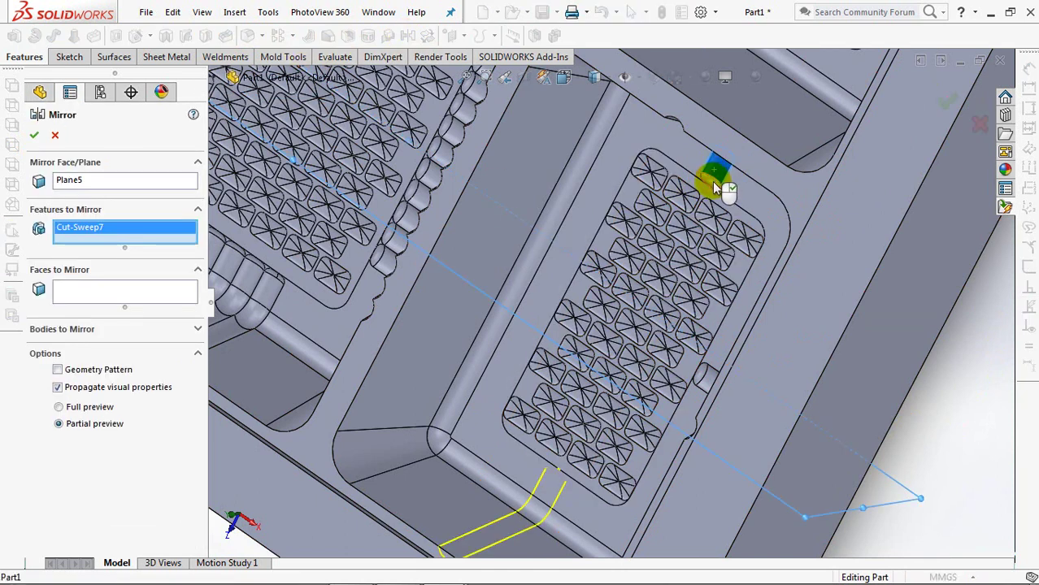
pyautogui.click(714, 184)
pyautogui.click(56, 381)
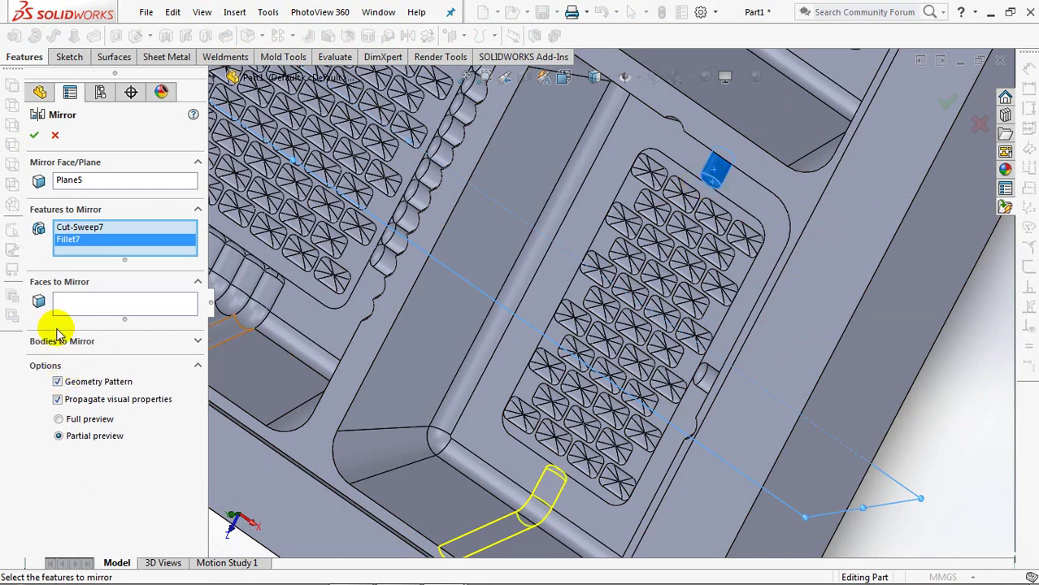
pyautogui.click(33, 136)
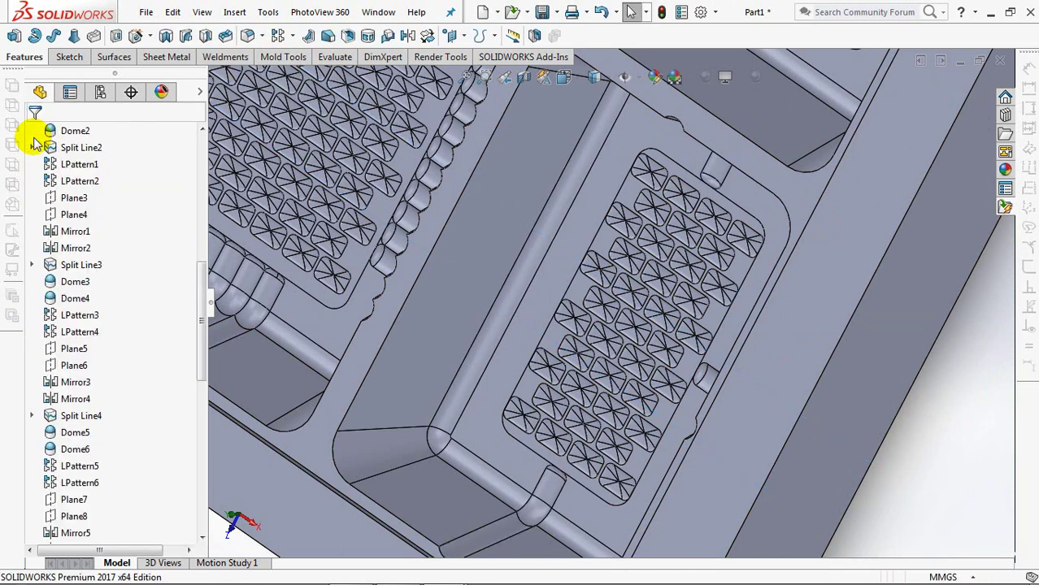
# Mirror Cut-Sweep8 and Fillet6 across Plane6 with Geometry Pattern enabled
pyautogui.click(73, 366)
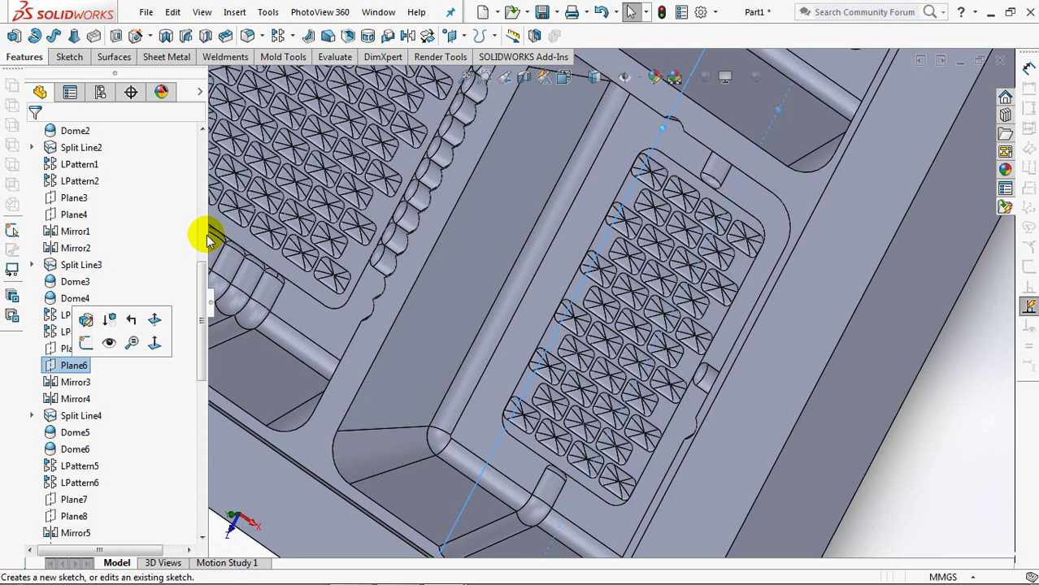
pyautogui.click(408, 36)
pyautogui.click(702, 375)
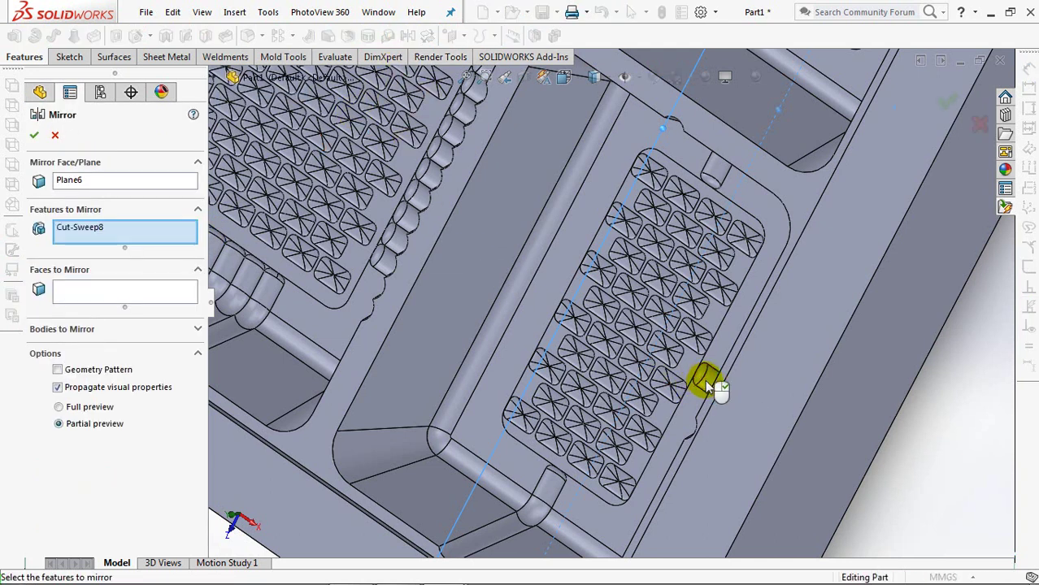
pyautogui.click(699, 372)
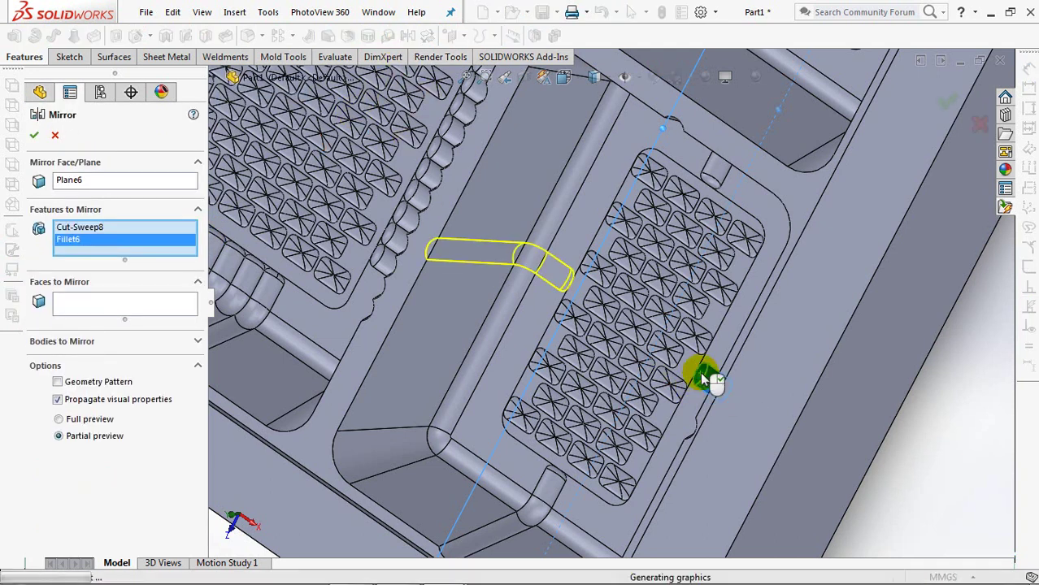
pyautogui.click(57, 381)
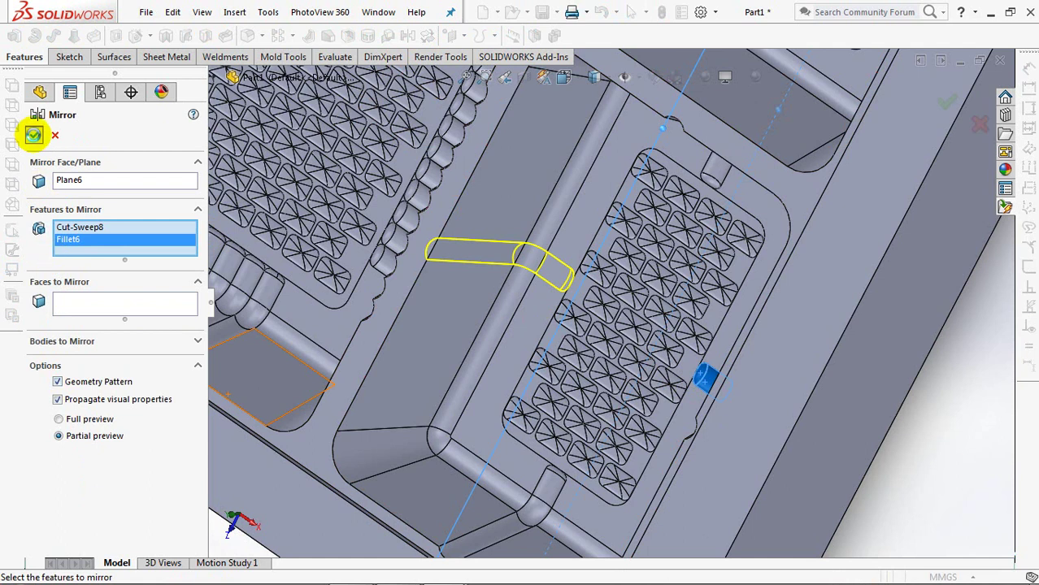
pyautogui.click(34, 135)
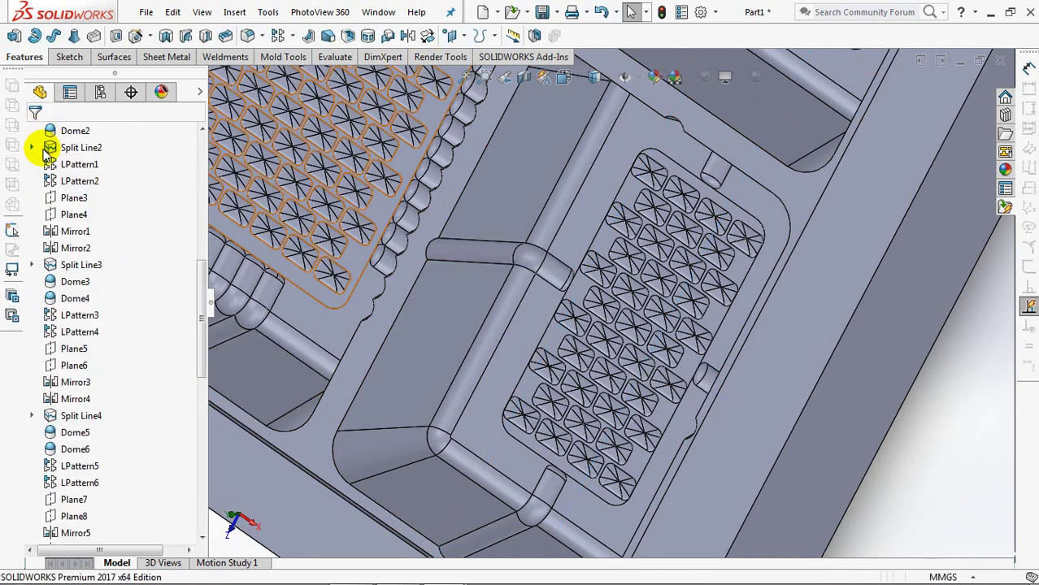
# Linear-pattern Mirror18 along two edges at 4 mm spacing, 6 instances each, accepting the warning
pyautogui.click(294, 39)
pyautogui.click(321, 49)
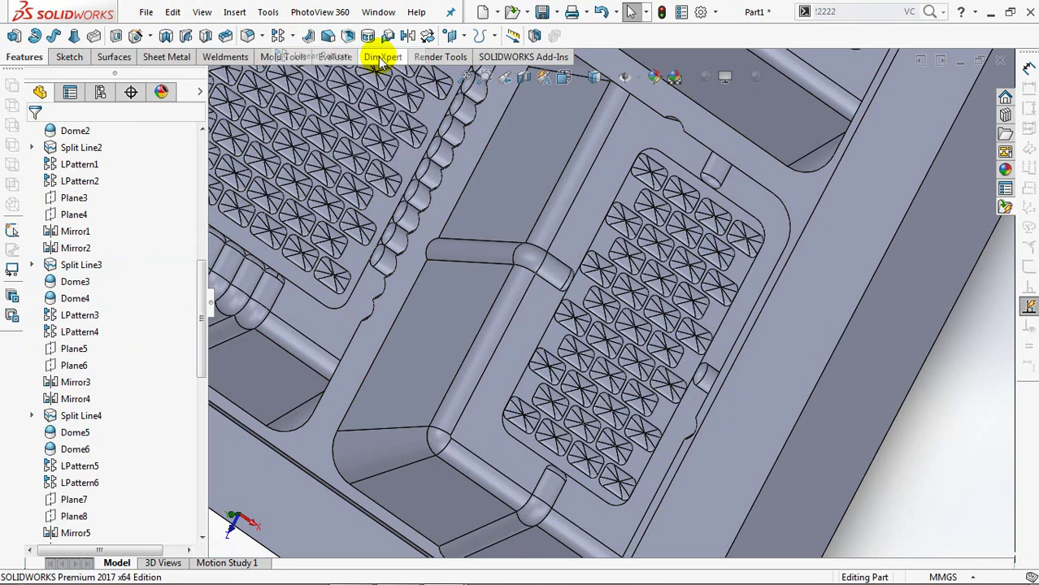
pyautogui.click(445, 233)
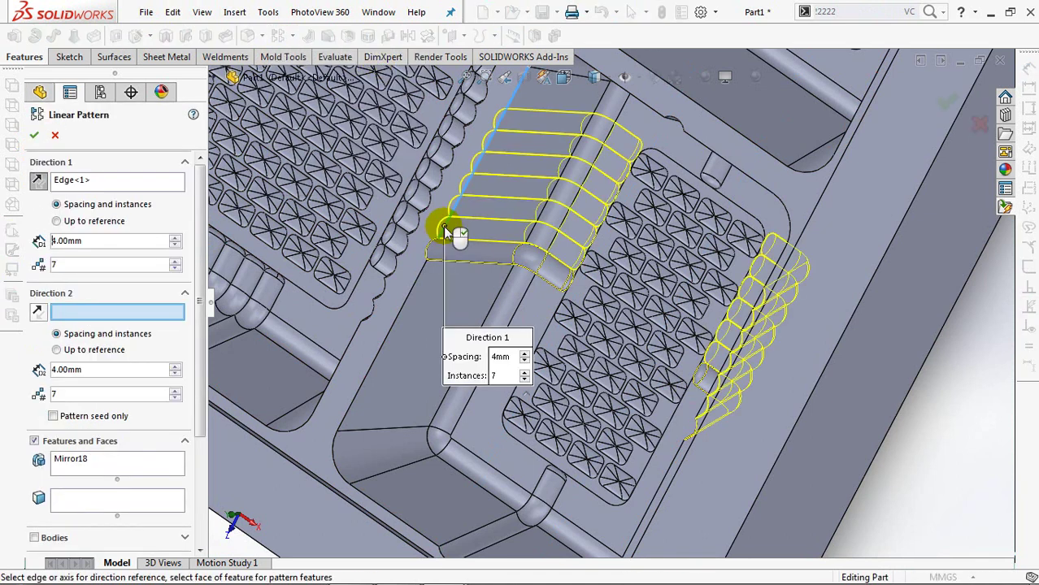
pyautogui.click(423, 268)
pyautogui.click(175, 397)
pyautogui.click(34, 137)
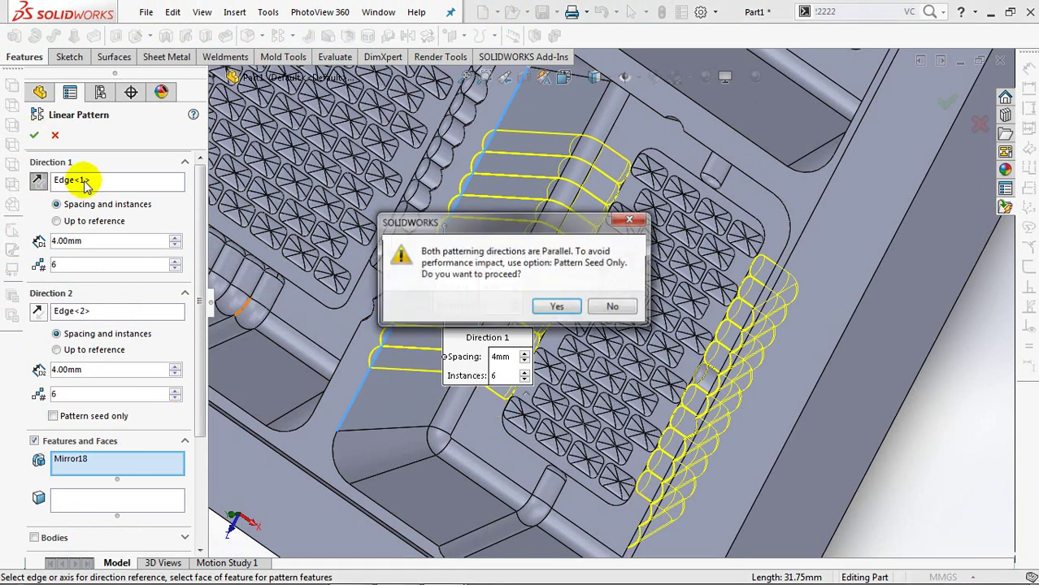
pyautogui.click(551, 304)
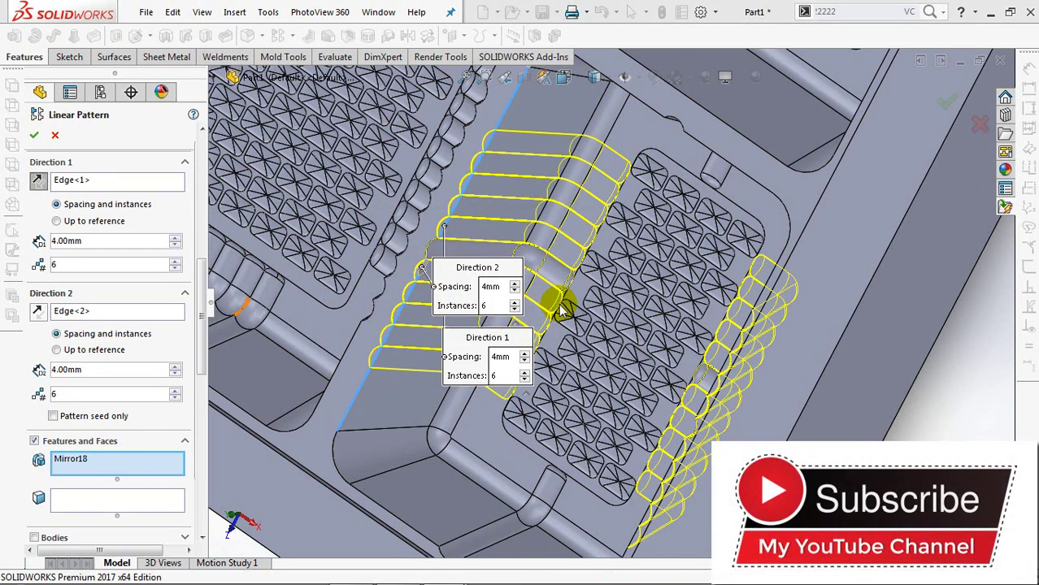
pyautogui.moveTo(476, 302)
pyautogui.mouseDown(button='middle')
pyautogui.moveTo(494, 267)
pyautogui.moveTo(559, 318)
pyautogui.moveTo(574, 291)
pyautogui.moveTo(560, 325)
pyautogui.mouseUp(button='middle')
pyautogui.scroll(-2, 204, 455)
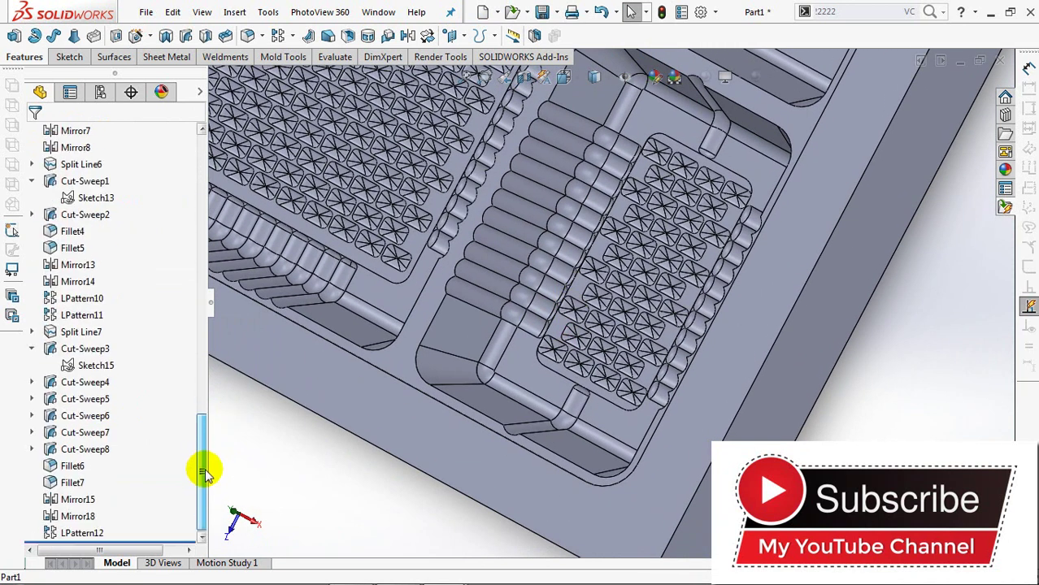
# Linear-pattern Mirror15 along two wall edges at 4 mm spacing with 3 instances each
pyautogui.click(71, 499)
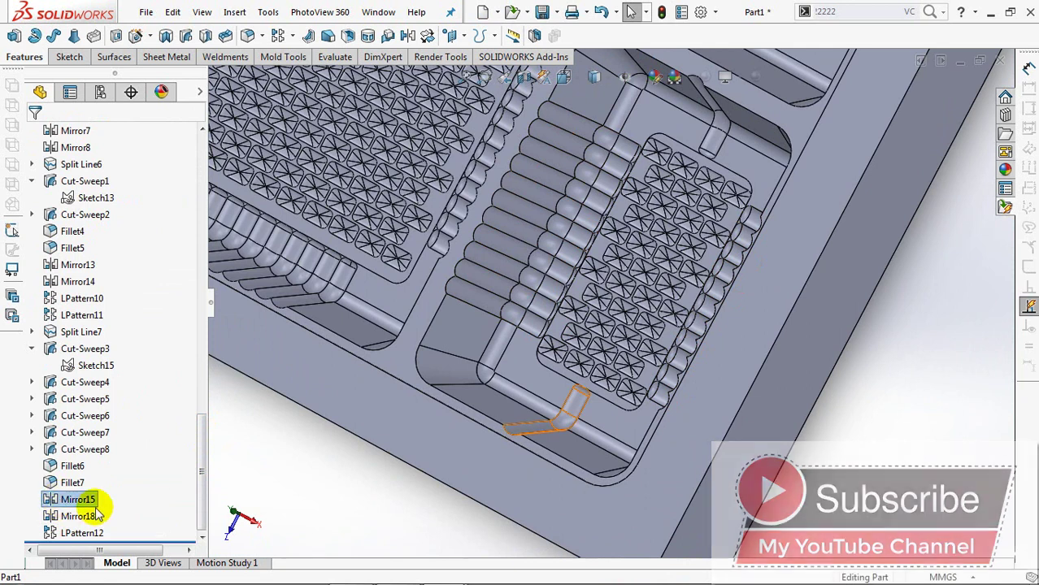
pyautogui.click(292, 37)
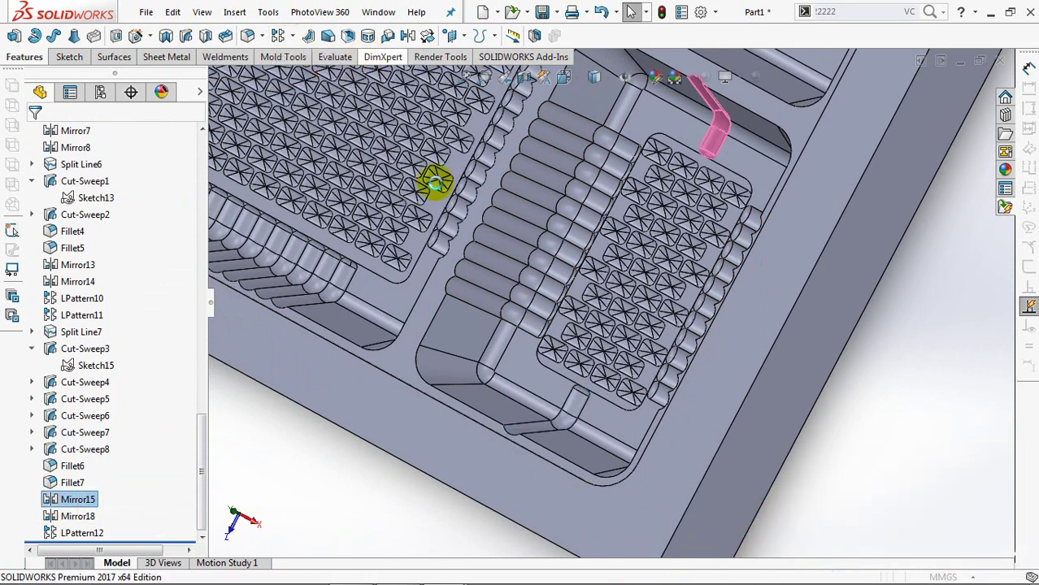
pyautogui.click(493, 425)
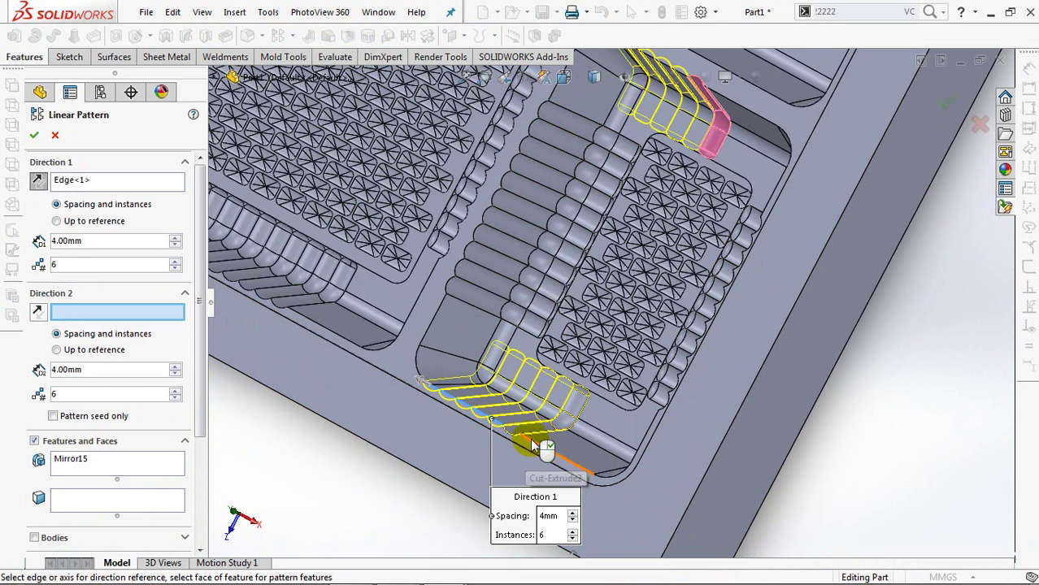
pyautogui.click(536, 439)
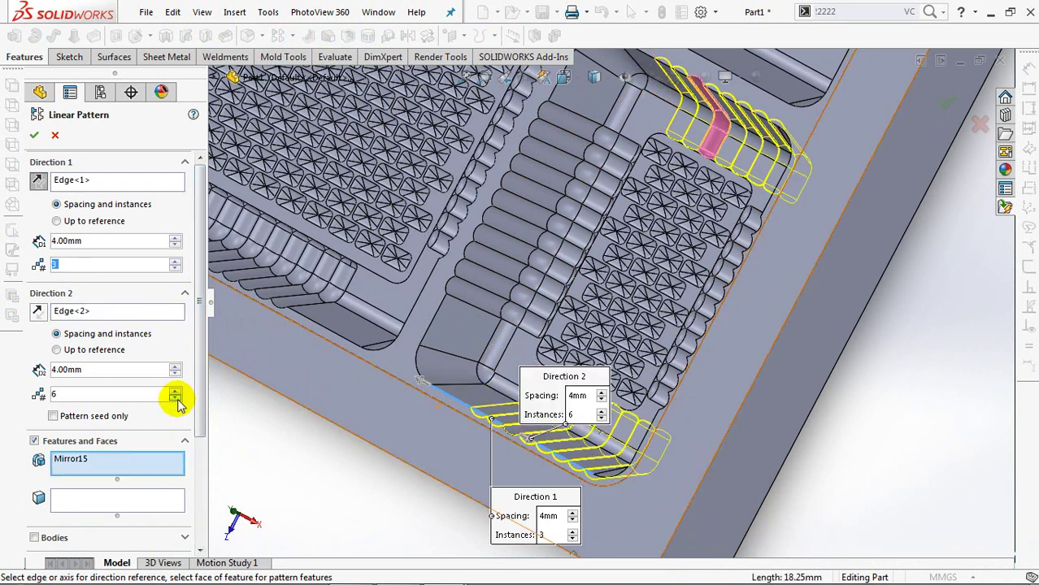
pyautogui.click(35, 136)
pyautogui.click(555, 307)
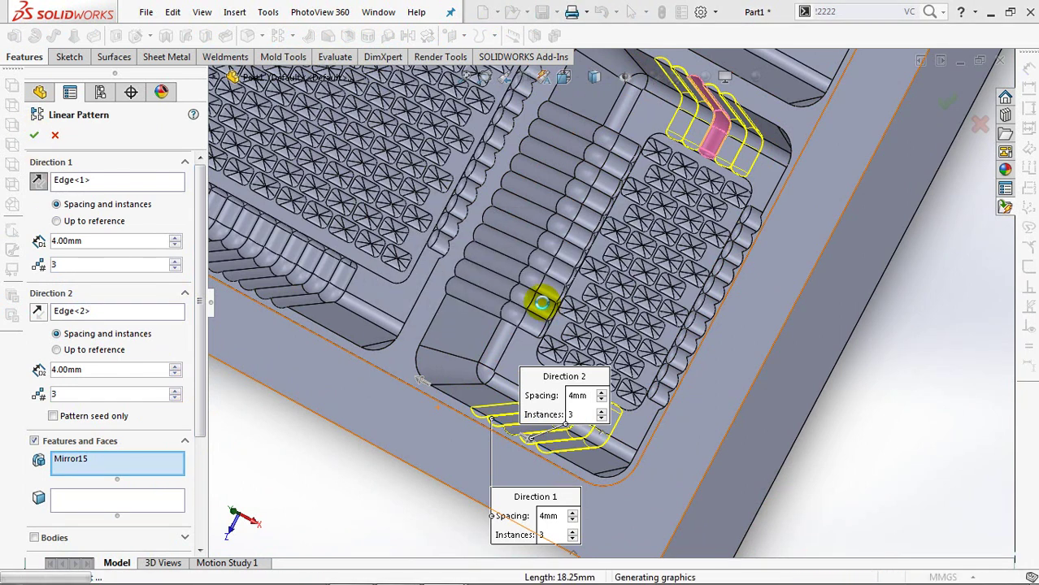
pyautogui.scroll(-2, 544, 309)
pyautogui.scroll(3, 897, 406)
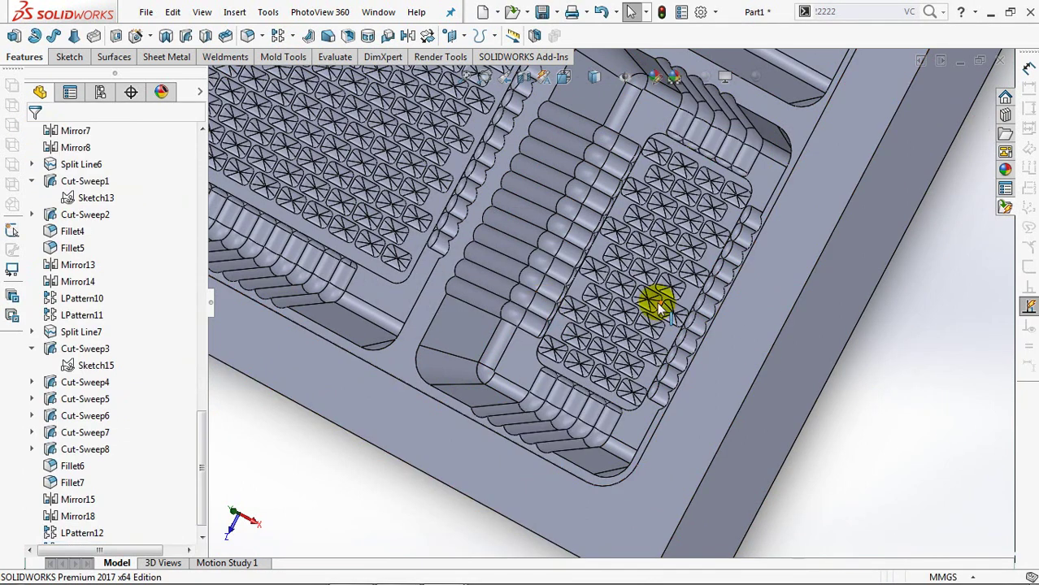
# Round the near rib's end edge beside the right compartment's panel with a 1.2 mm fillet
pyautogui.scroll(2, 646, 325)
pyautogui.click(659, 317)
pyautogui.moveTo(658, 317); pyautogui.dragTo(737, 177, button='middle')
pyautogui.scroll(-2, 641, 350)
pyautogui.scroll(-3, 641, 350)
pyautogui.scroll(-2, 660, 248)
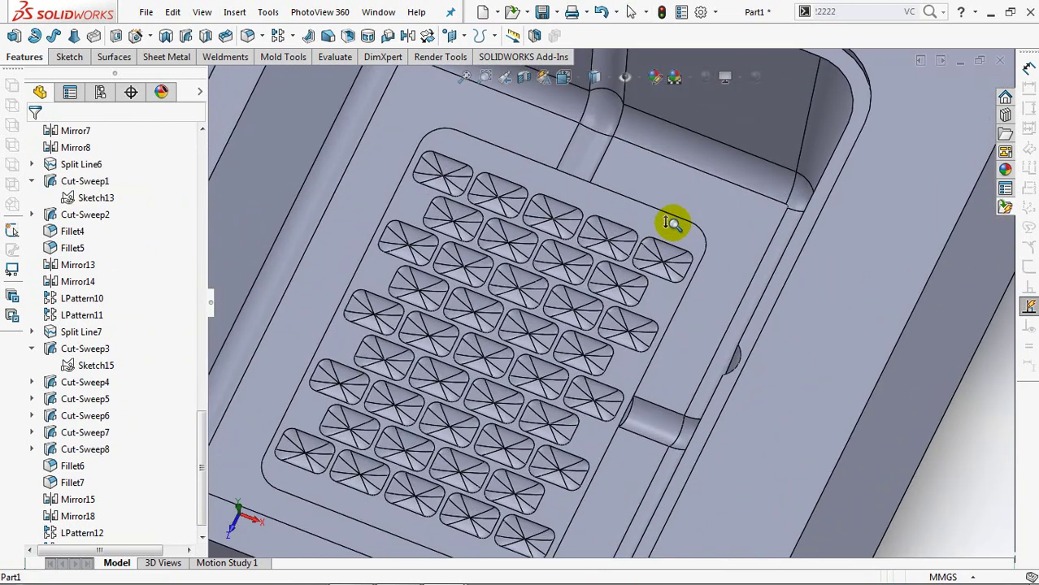
pyautogui.click(248, 36)
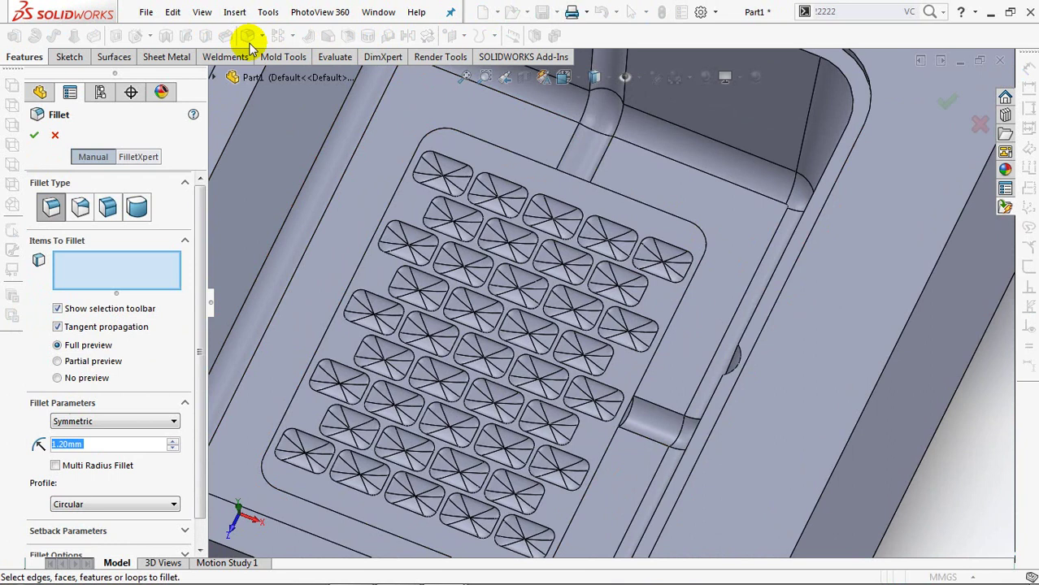
pyautogui.click(630, 413)
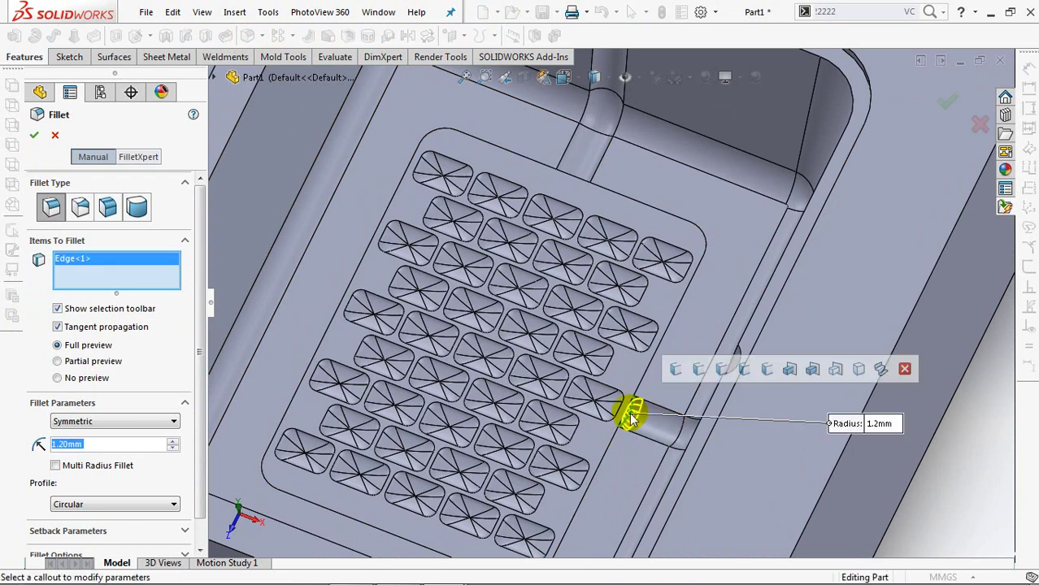
pyautogui.click(32, 138)
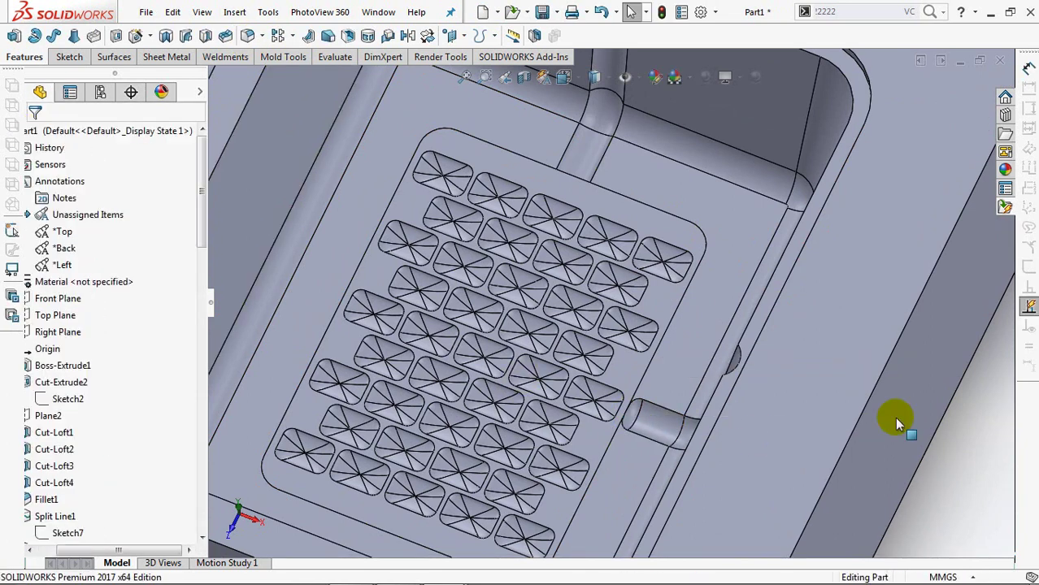
# Round the far rib's end edge with another 1.2 mm fillet
pyautogui.moveTo(650, 192); pyautogui.dragTo(630, 275, button='middle')
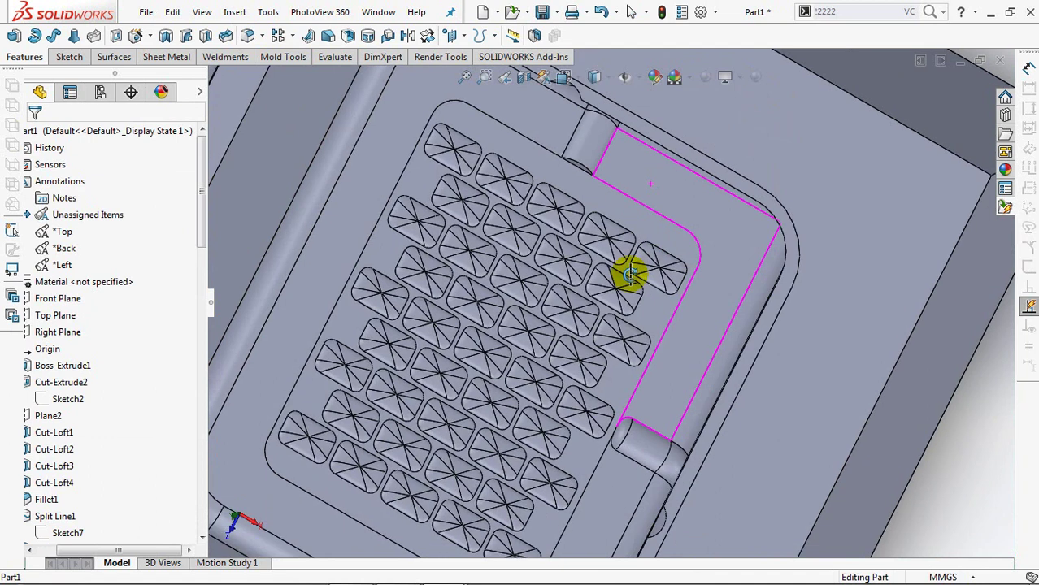
pyautogui.click(248, 36)
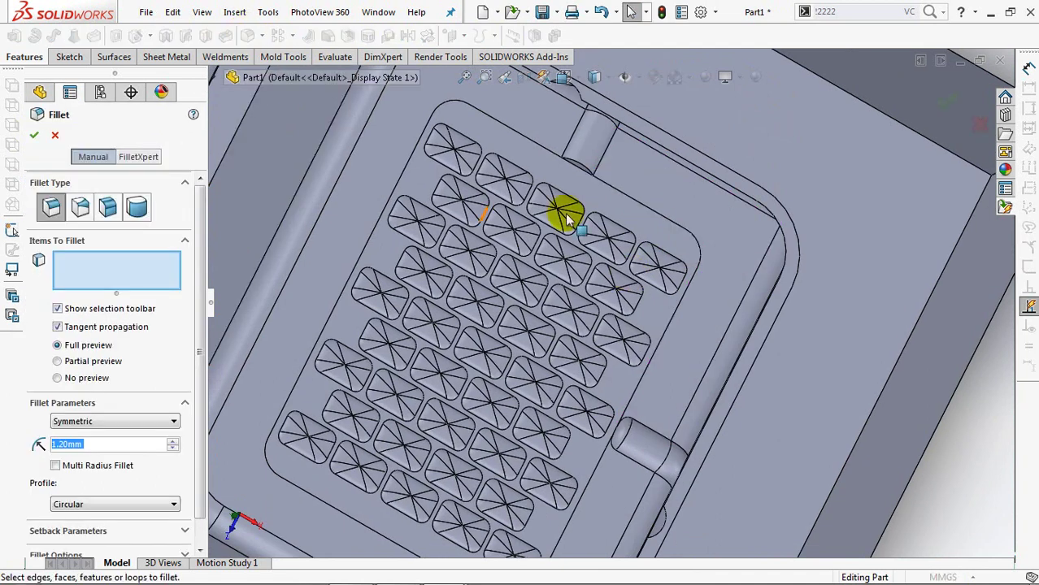
pyautogui.click(584, 171)
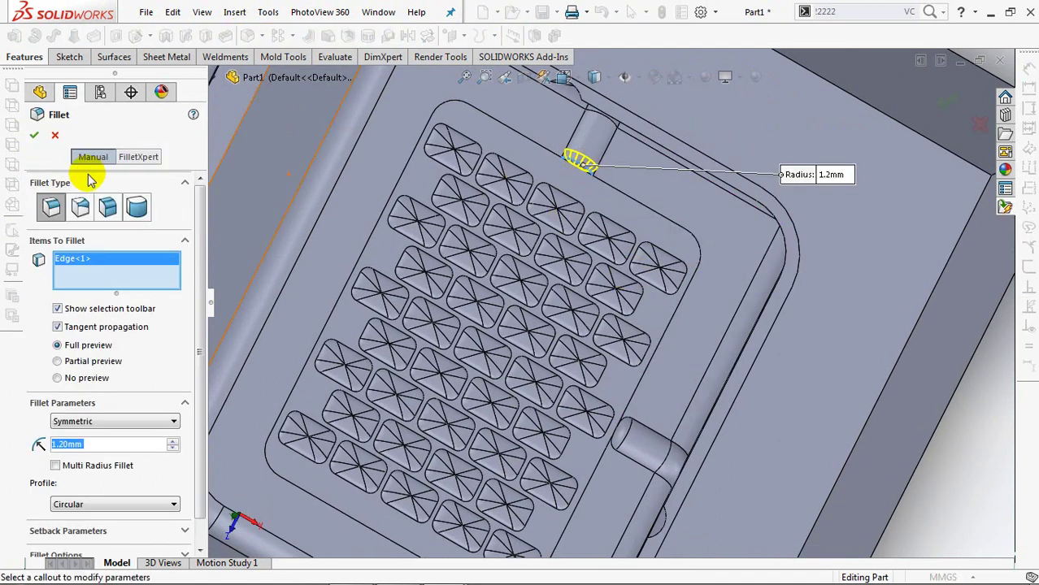
pyautogui.click(32, 139)
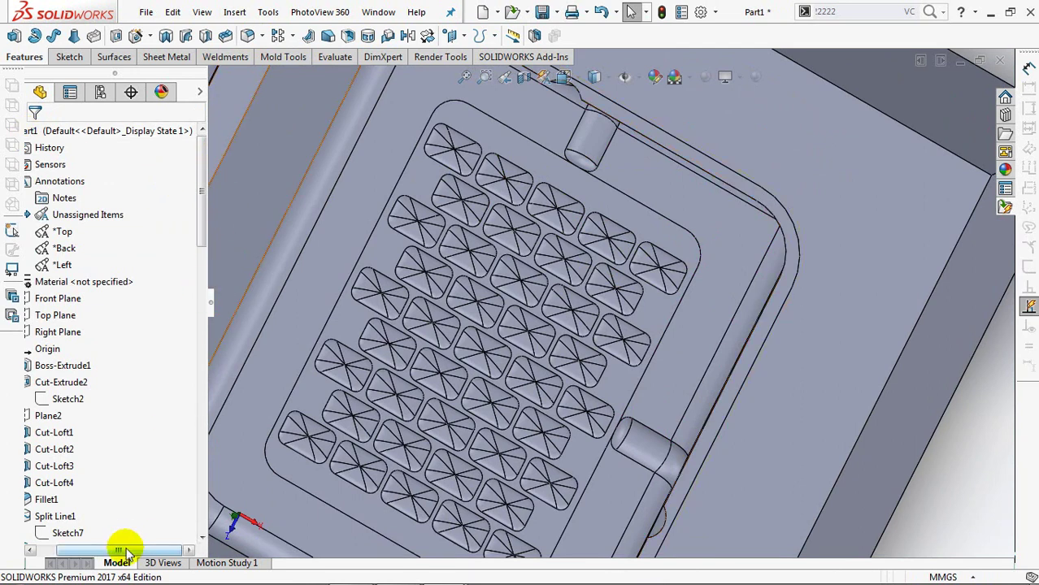
pyautogui.moveTo(126, 552); pyautogui.dragTo(100, 552)
pyautogui.moveTo(200, 237); pyautogui.dragTo(199, 360)
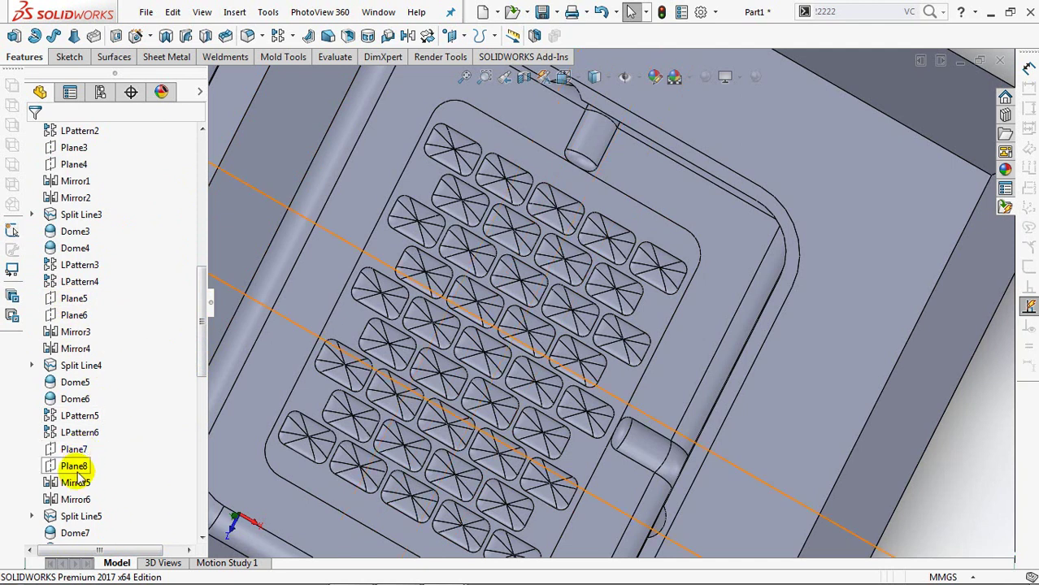
# Mirror Cut-Sweep5 and Fillet9 across Plane8 as a geometry pattern
pyautogui.moveTo(203, 339); pyautogui.dragTo(203, 368)
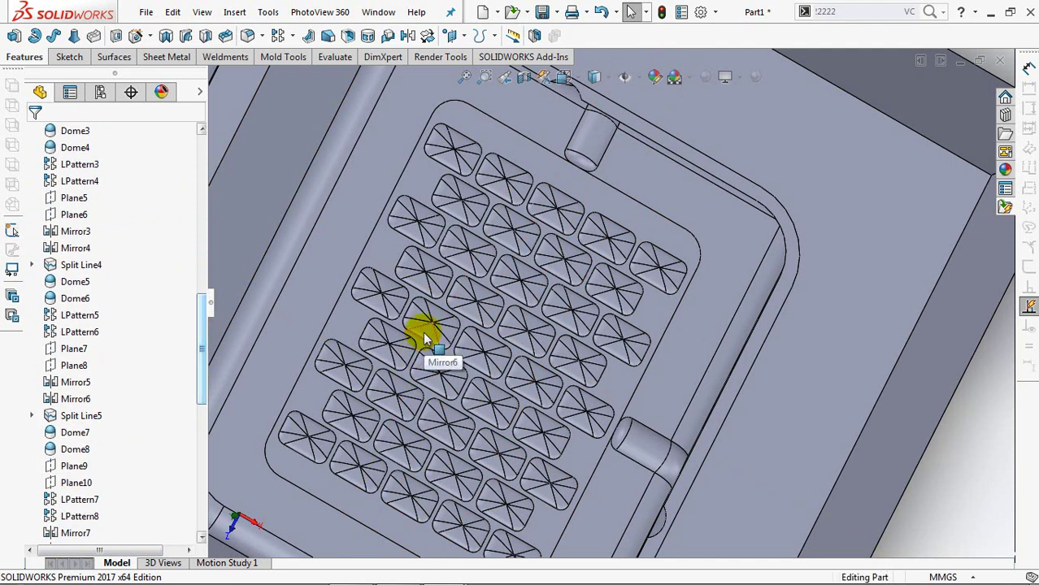
pyautogui.click(81, 366)
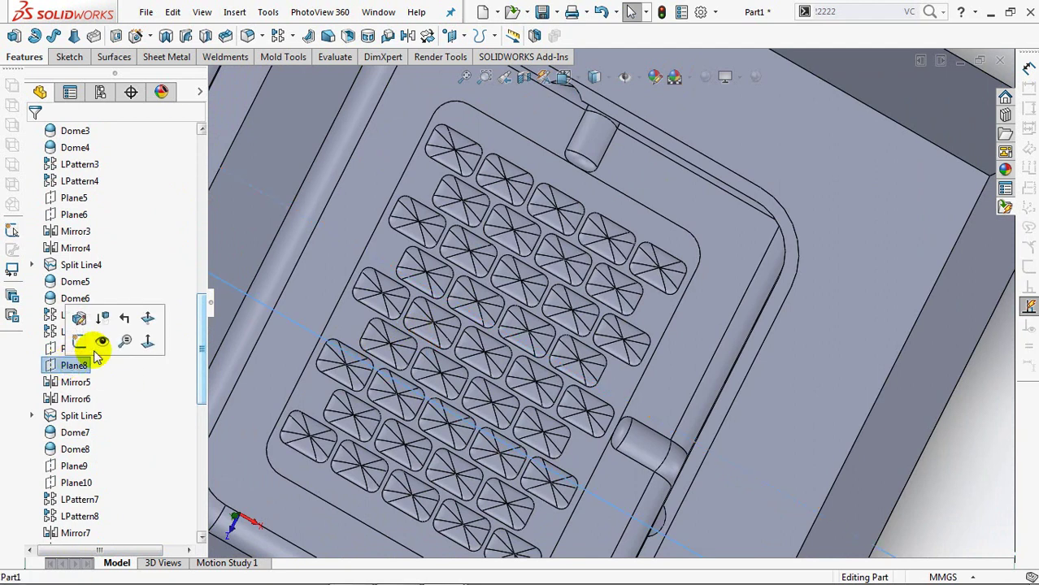
pyautogui.click(402, 35)
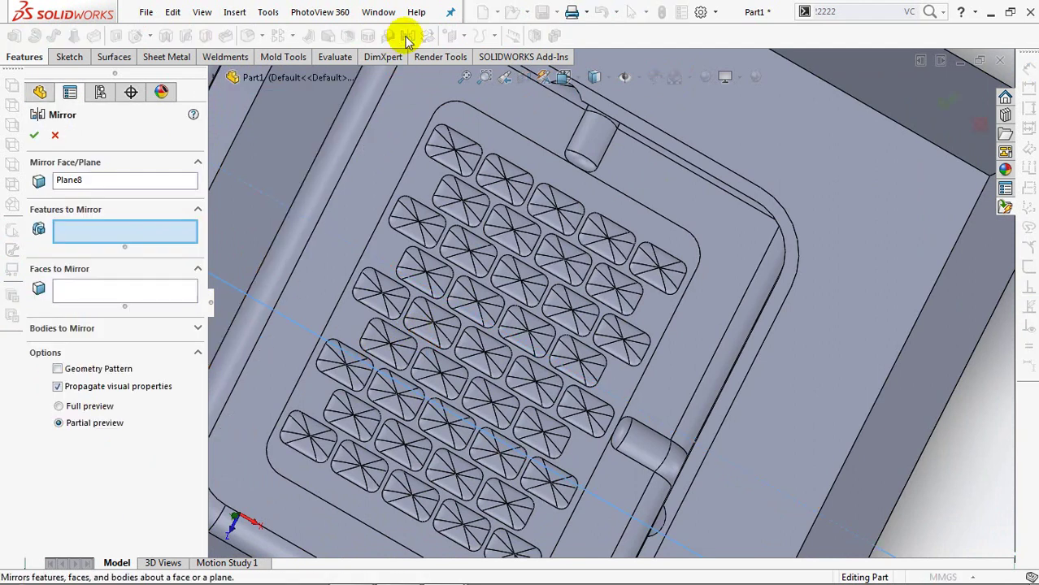
pyautogui.click(587, 167)
pyautogui.click(584, 167)
pyautogui.moveTo(524, 227); pyautogui.dragTo(280, 220, button='middle')
pyautogui.click(58, 381)
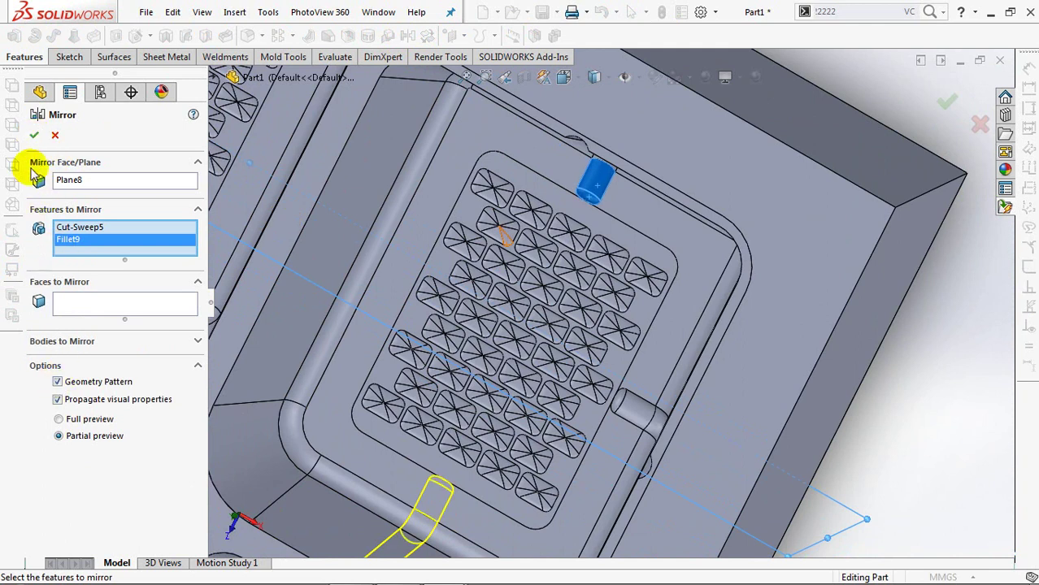
pyautogui.click(32, 134)
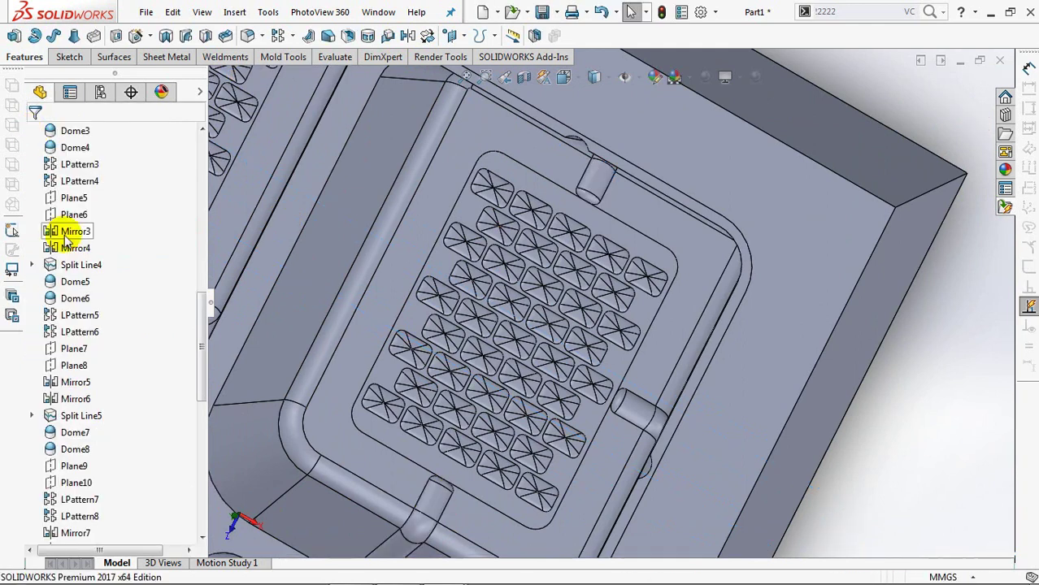
# Mirror Cut-Sweep6 and Fillet8 across Plane7 as a geometry pattern
pyautogui.click(65, 350)
pyautogui.click(407, 35)
pyautogui.click(636, 404)
pyautogui.click(623, 401)
pyautogui.click(64, 388)
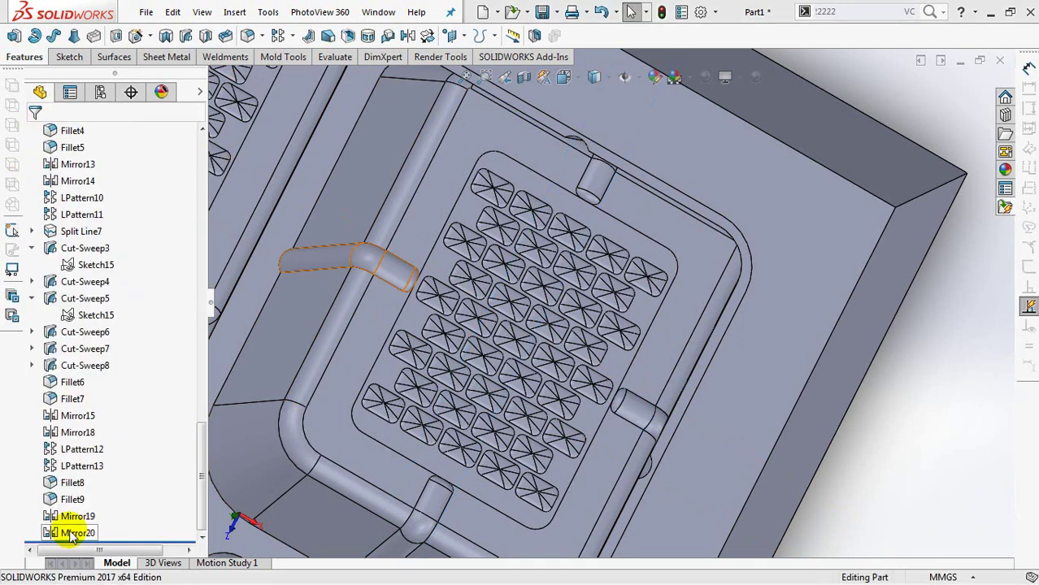
# Linear-pattern Mirror20 along two wall edges, five copies at 4 mm, accepting the parallel-directions warning
pyautogui.click(71, 535)
pyautogui.click(279, 35)
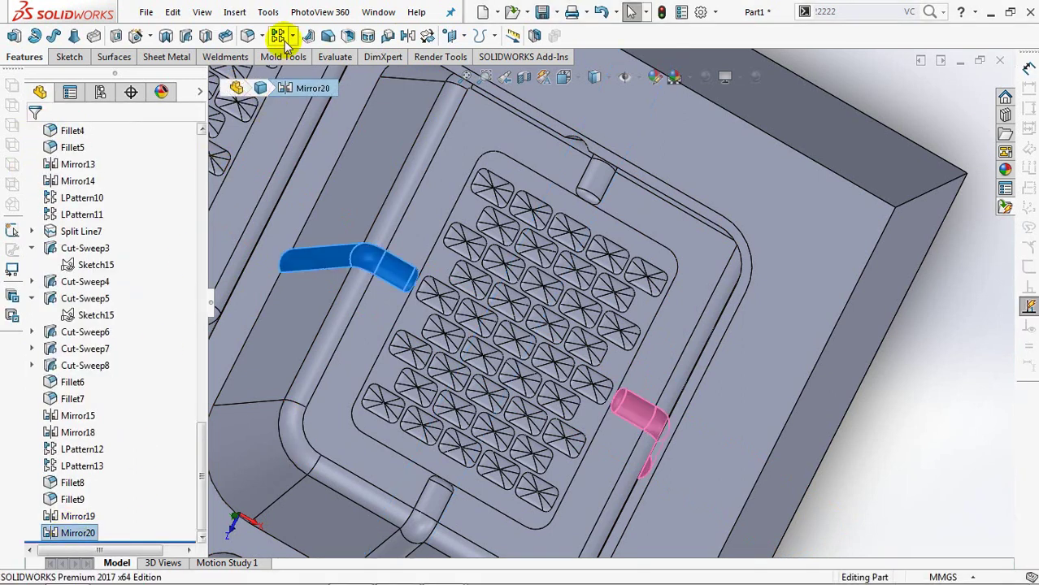
pyautogui.click(394, 62)
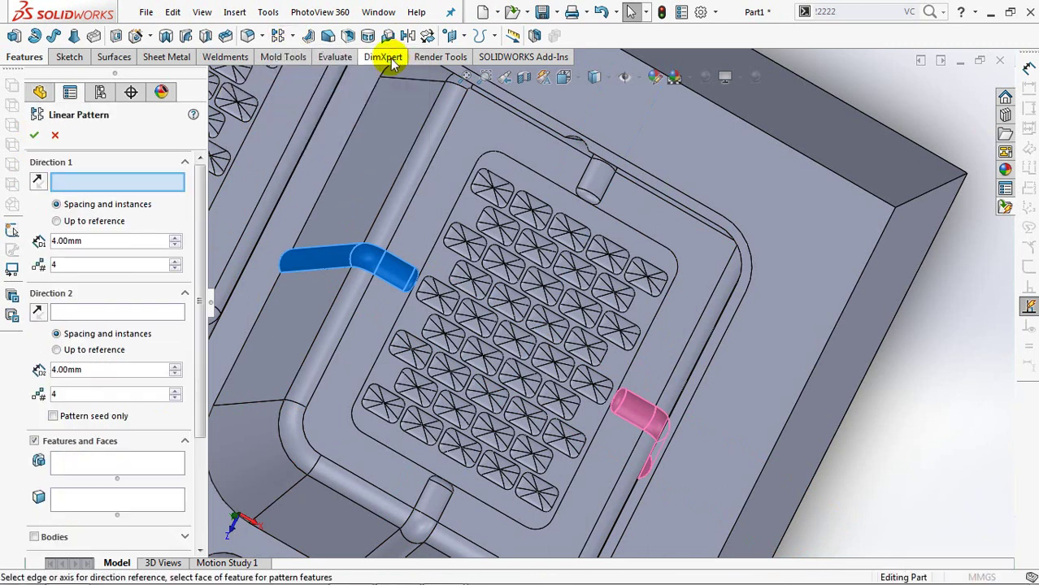
pyautogui.click(297, 247)
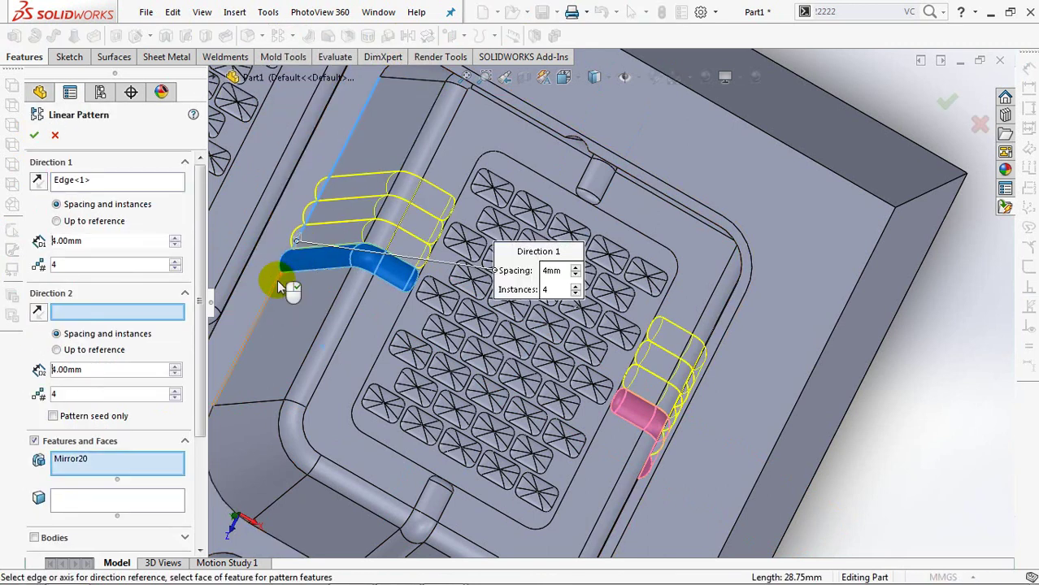
pyautogui.click(276, 279)
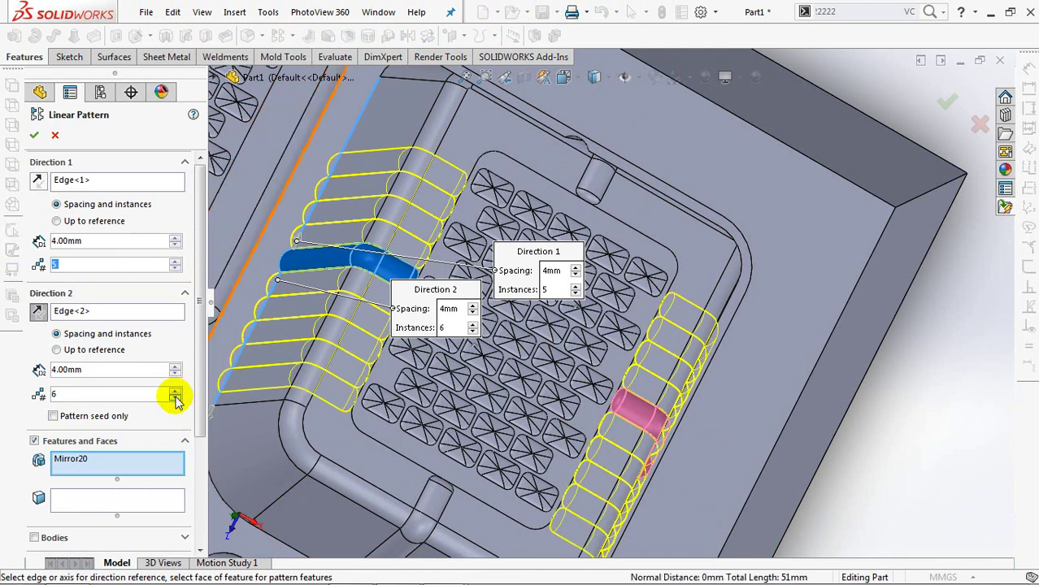
pyautogui.click(33, 138)
pyautogui.click(554, 304)
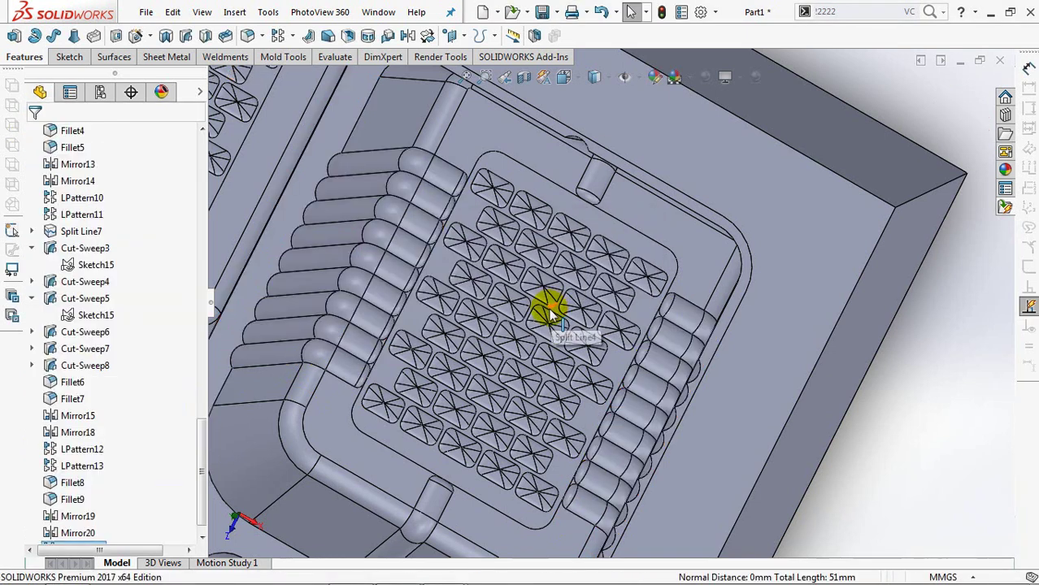
# Linear-pattern Mirror19 along two wall edges, 3 instances at 4 mm per direction, accepting the warning
pyautogui.click(68, 517)
pyautogui.click(285, 35)
pyautogui.click(379, 54)
pyautogui.scroll(-3, 487, 276)
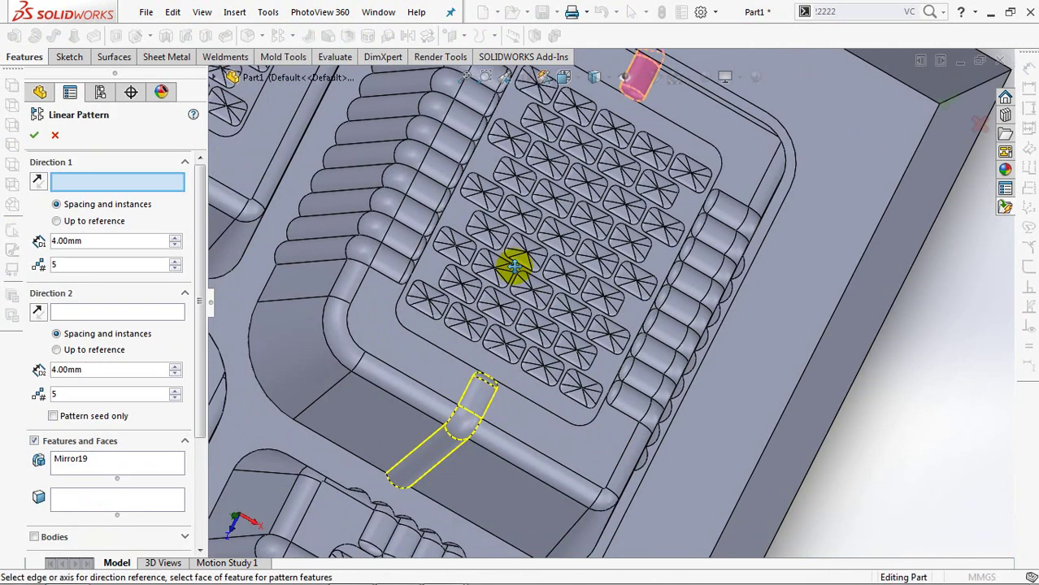
pyautogui.click(407, 437)
pyautogui.click(415, 439)
pyautogui.write('3')
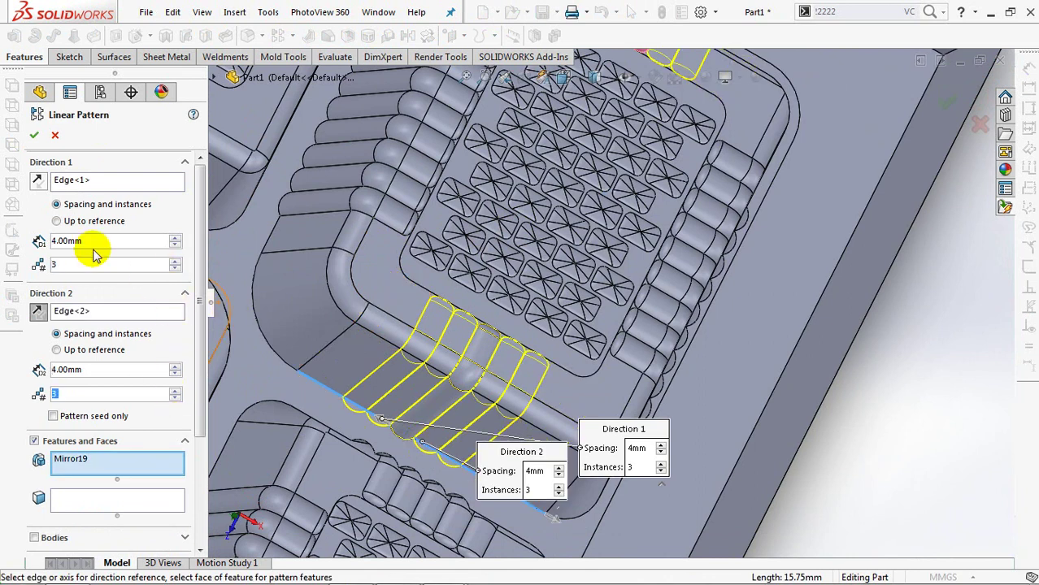
pyautogui.click(37, 137)
pyautogui.click(551, 315)
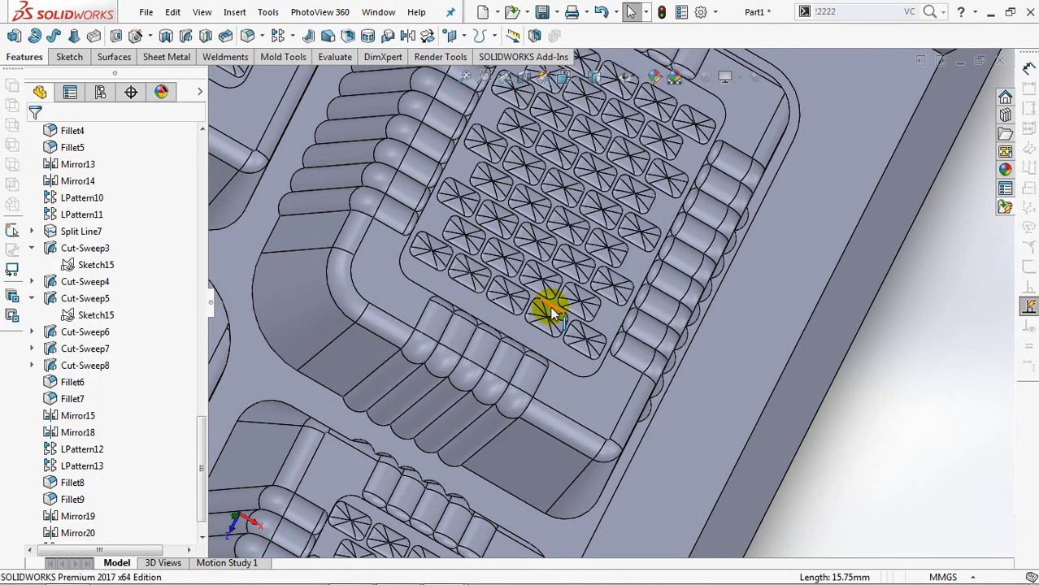
# Fillet the upper rib's end edge with a 1.2 mm radius
pyautogui.moveTo(447, 272); pyautogui.dragTo(702, 440, button='middle')
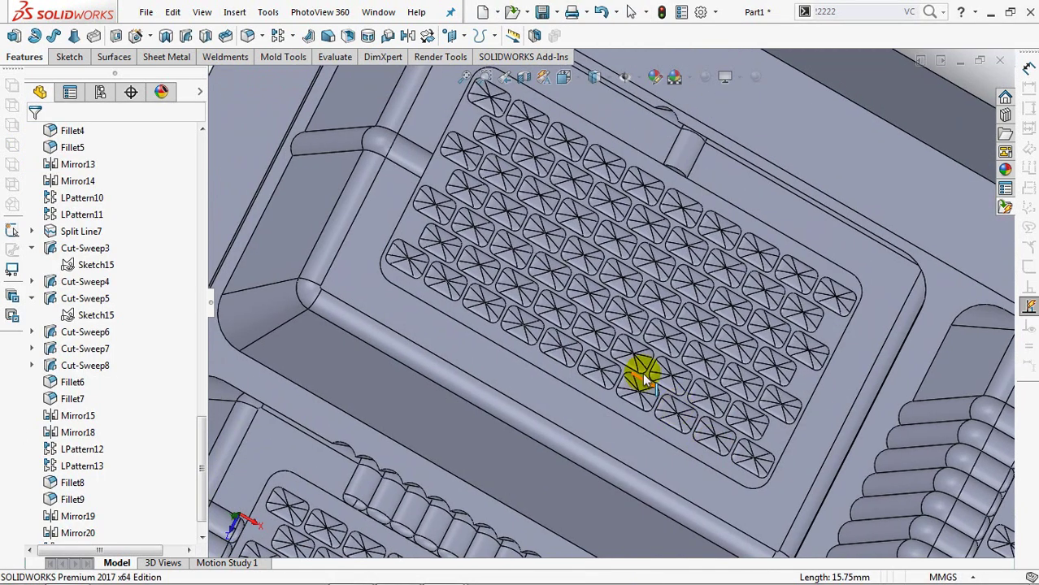
pyautogui.scroll(-2, 637, 371)
pyautogui.moveTo(662, 357); pyautogui.dragTo(651, 378, button='middle')
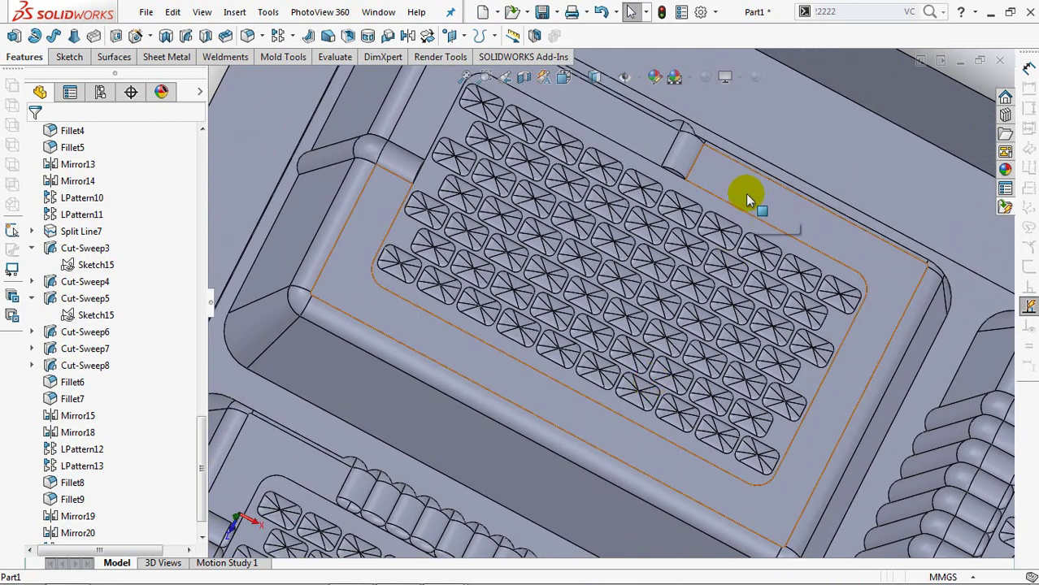
pyautogui.scroll(-3, 726, 157)
pyautogui.scroll(3, 725, 157)
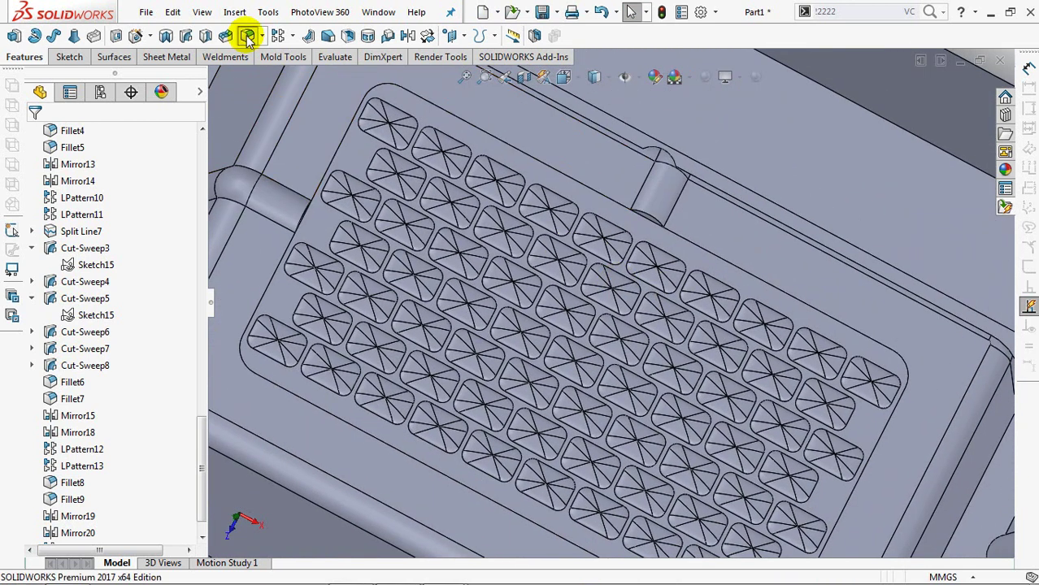
pyautogui.click(248, 36)
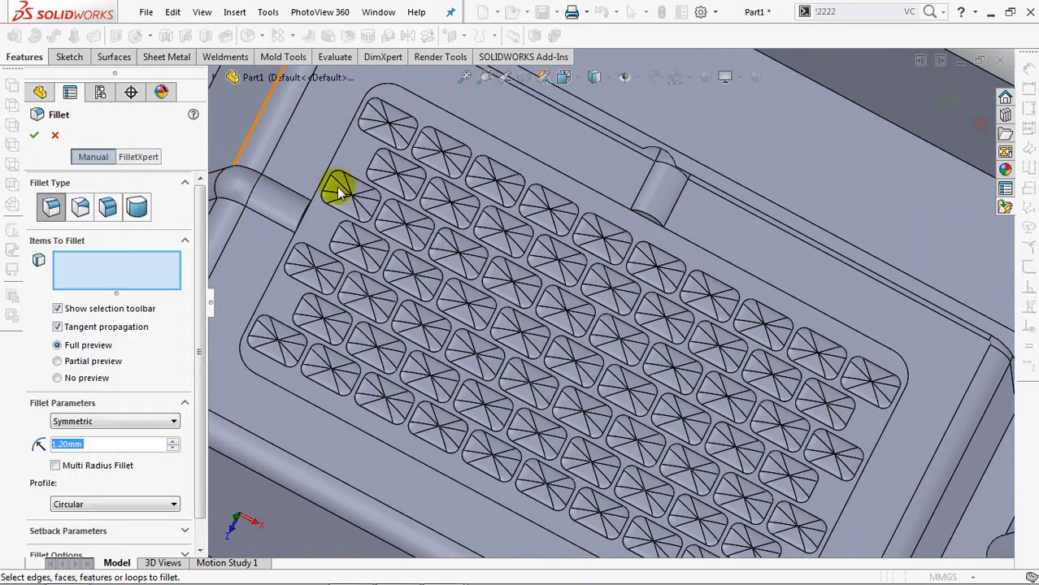
pyautogui.click(656, 223)
pyautogui.click(33, 136)
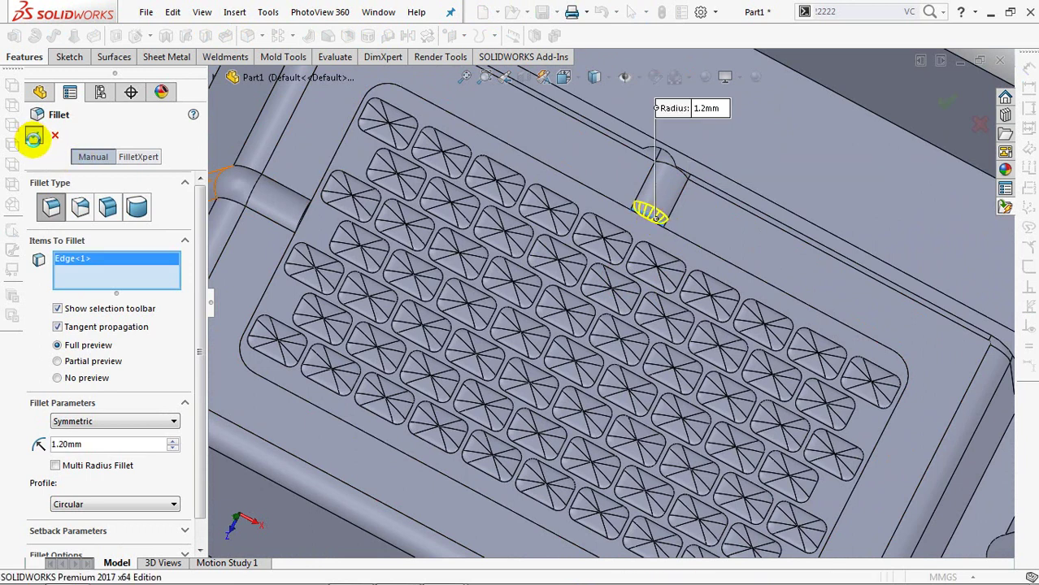
# Repeat the 1.2 mm fillet on the left rib's end edge, creating Fillet12
pyautogui.press('Return')
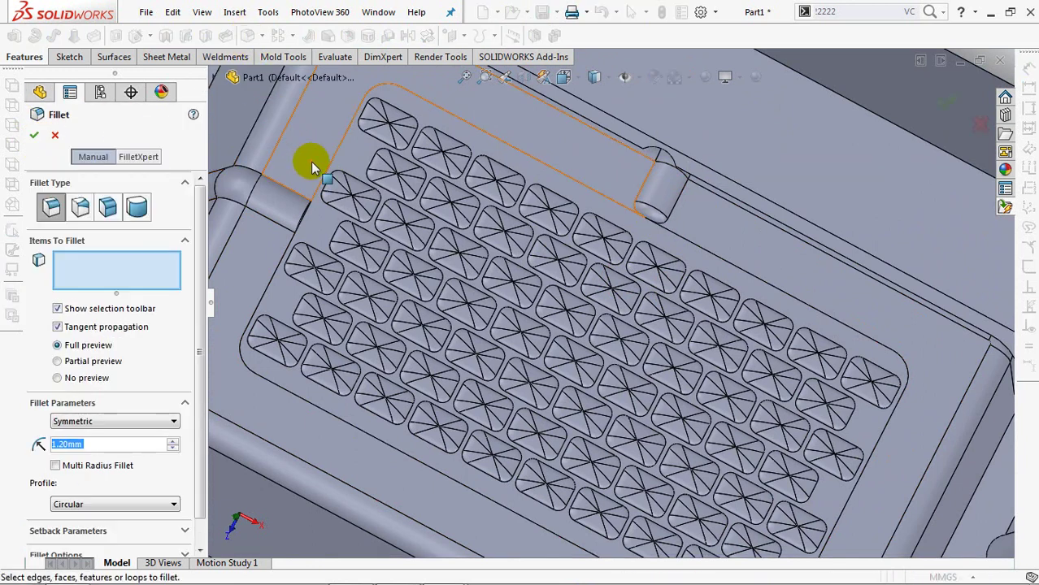
pyautogui.moveTo(306, 162); pyautogui.dragTo(339, 182, button='middle')
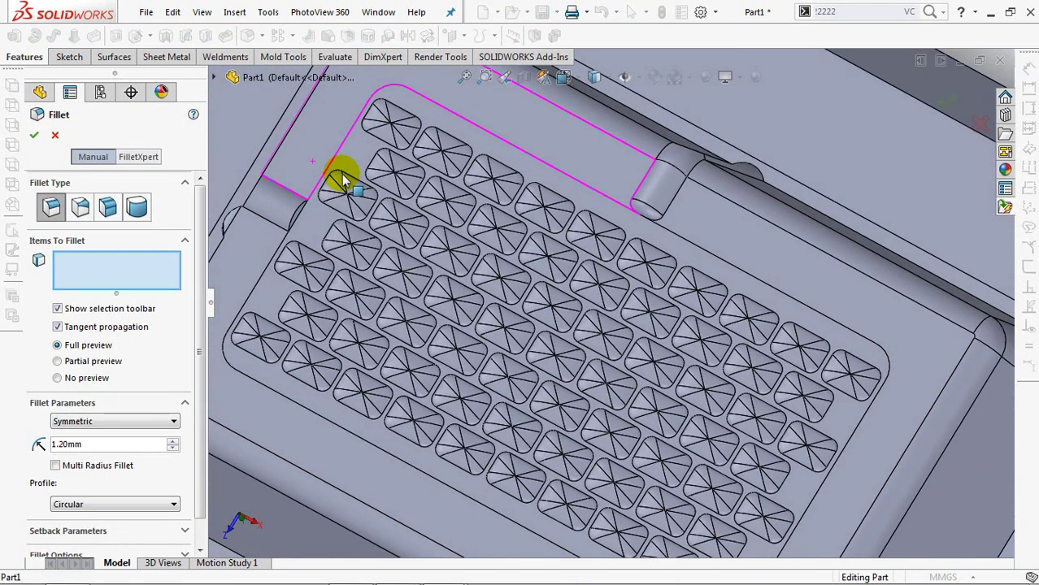
pyautogui.click(298, 207)
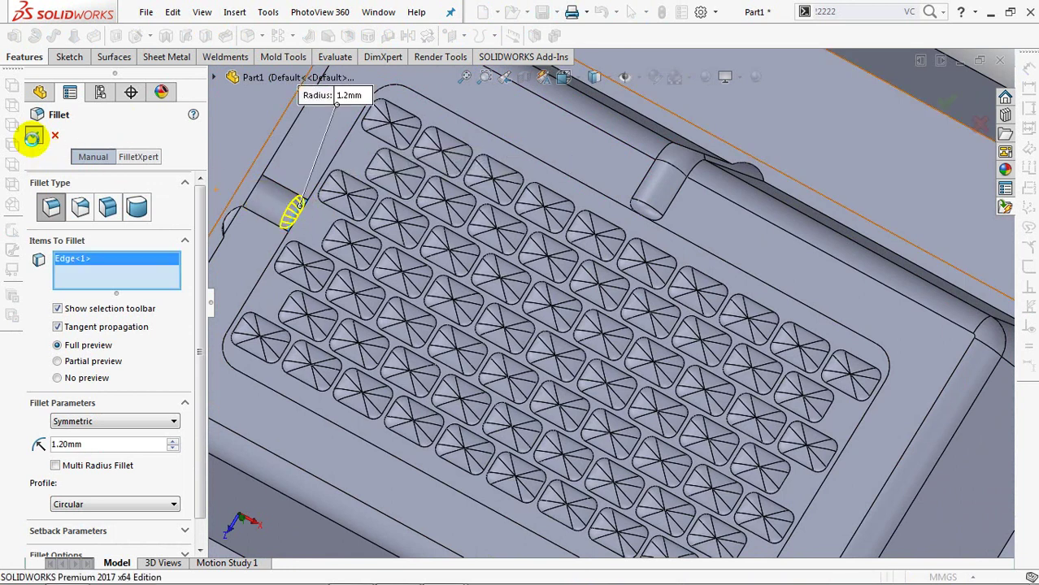
pyautogui.click(32, 136)
pyautogui.moveTo(394, 294)
pyautogui.mouseDown(button='middle')
pyautogui.moveTo(499, 292)
pyautogui.moveTo(475, 232)
pyautogui.moveTo(331, 297)
pyautogui.mouseUp(button='middle')
pyautogui.moveTo(203, 431)
pyautogui.mouseDown()
pyautogui.moveTo(203, 443)
pyautogui.moveTo(204, 341)
pyautogui.mouseUp()
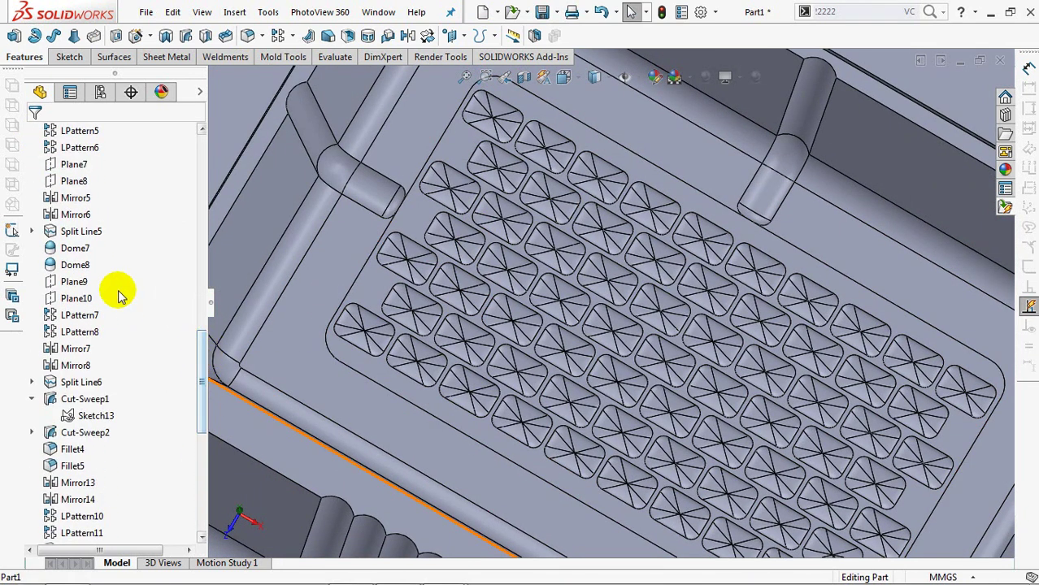
# Mirror Cut-Sweep4 and Fillet12 across Plane10 as a geometry pattern
pyautogui.click(78, 303)
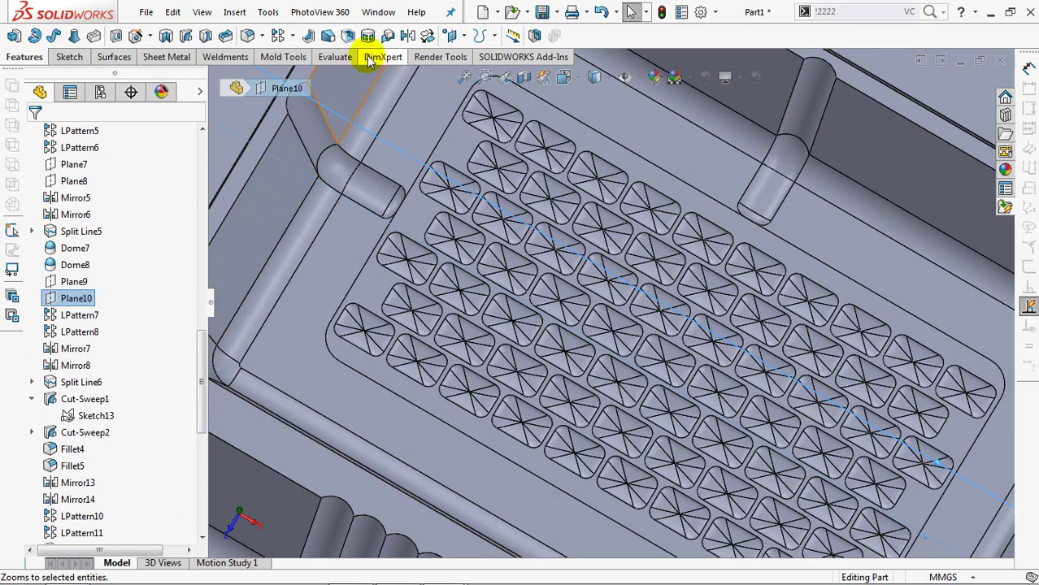
pyautogui.click(407, 36)
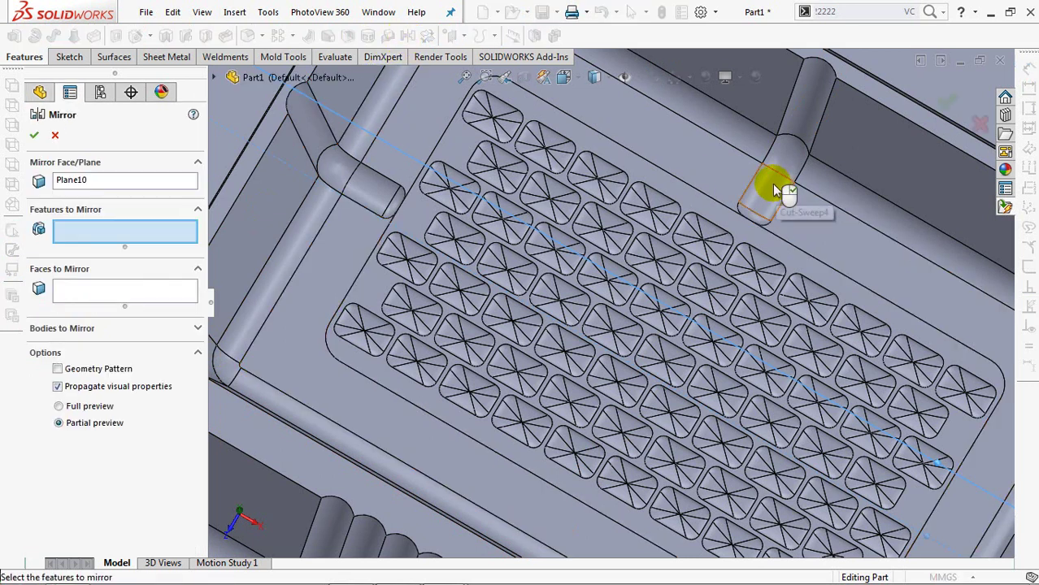
pyautogui.click(757, 221)
pyautogui.click(757, 221)
pyautogui.moveTo(596, 296); pyautogui.dragTo(557, 272, button='middle')
pyautogui.click(74, 377)
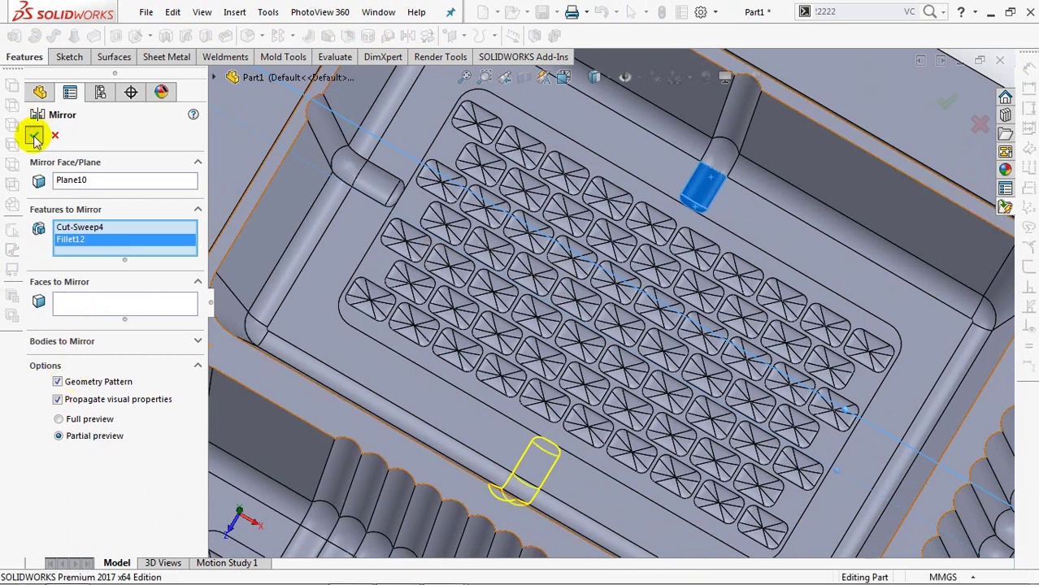
# Mirror Cut-Sweep3 and Fillet13 across Plane9
pyautogui.click(74, 282)
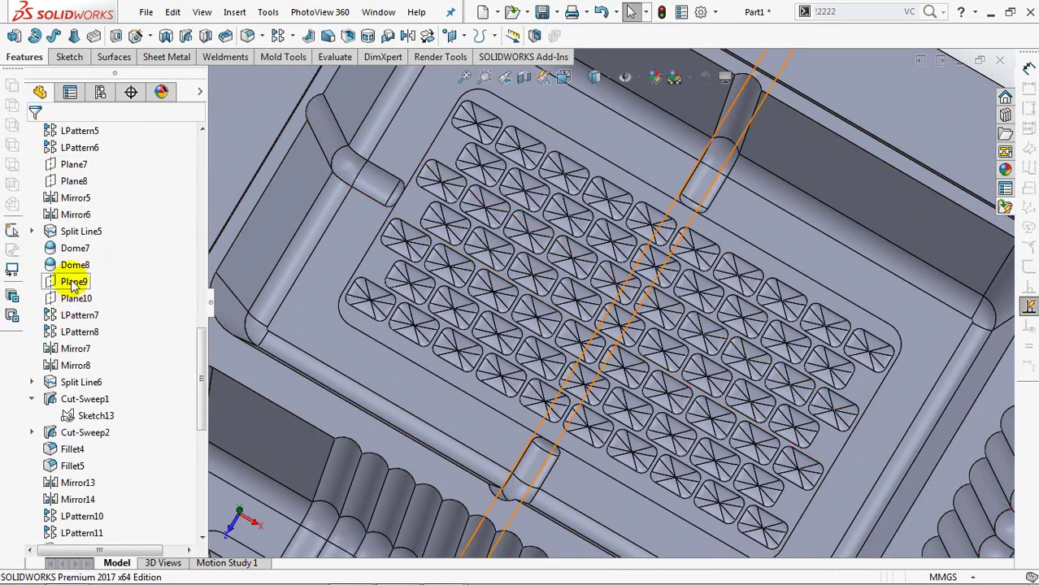
pyautogui.click(407, 35)
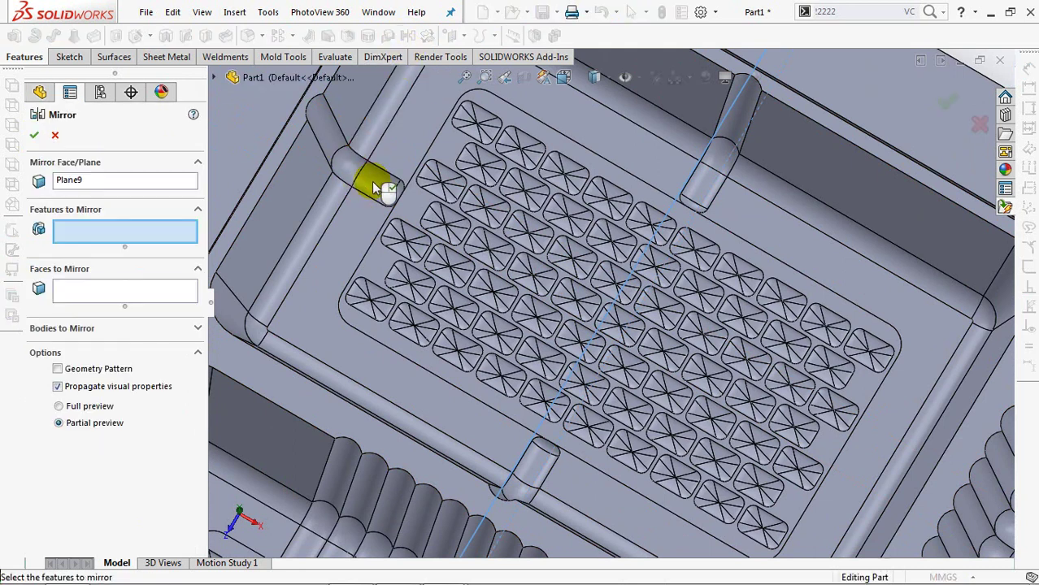
pyautogui.click(396, 193)
pyautogui.click(396, 192)
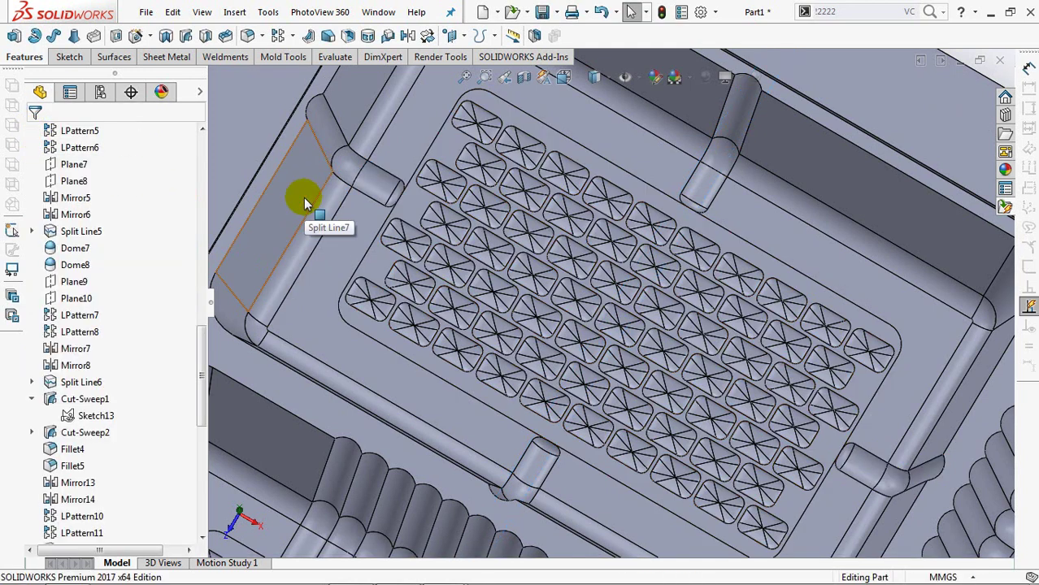
pyautogui.moveTo(202, 404); pyautogui.dragTo(202, 505)
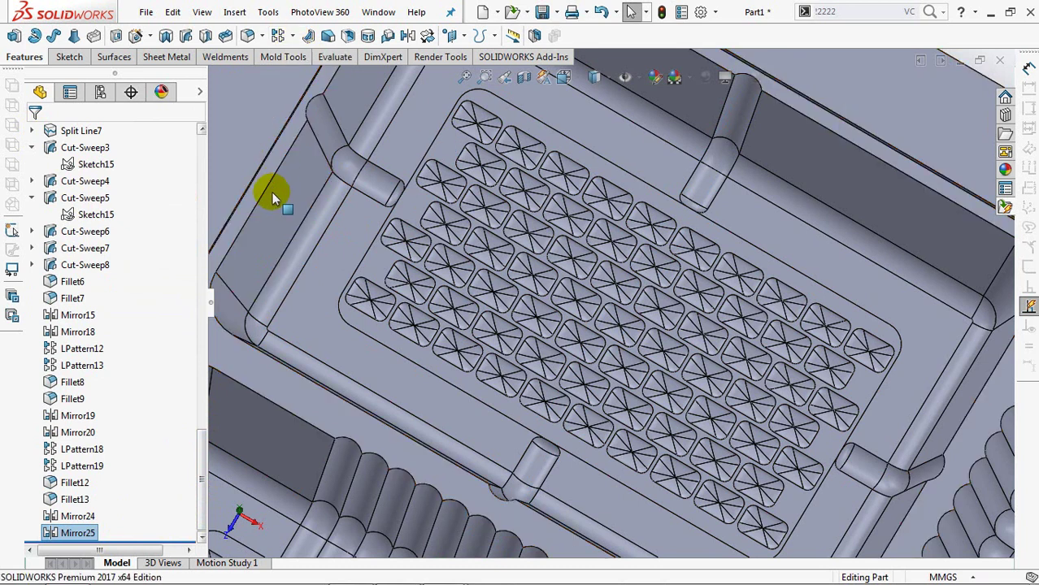
# Linear-pattern Mirror25 along the left wall edge and a second direction, accepting the parallel warning
pyautogui.click(50, 533)
pyautogui.click(291, 36)
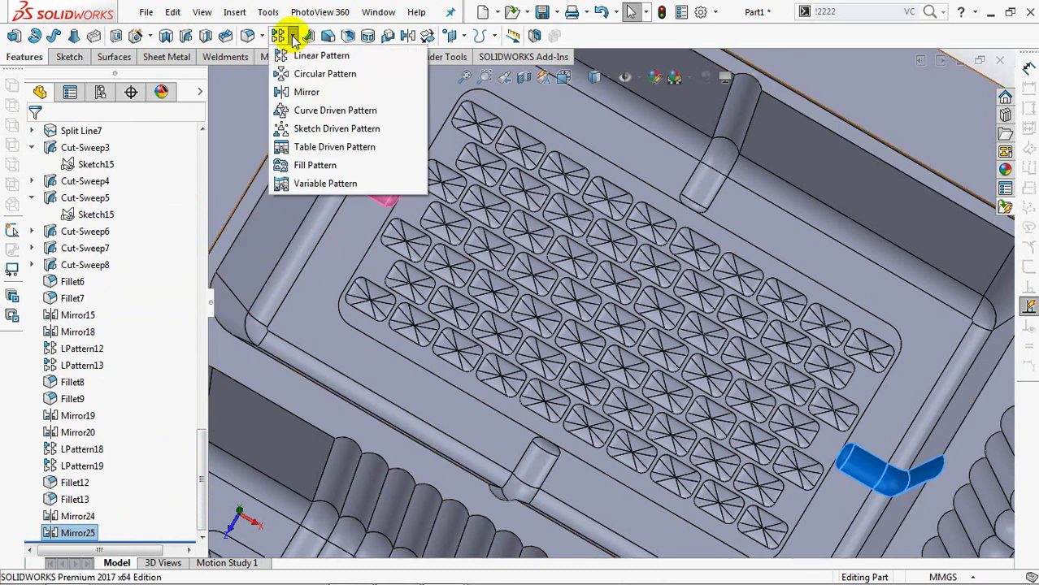
pyautogui.keyDown('ctrl'); pyautogui.moveTo(428, 174); pyautogui.dragTo(435, 216, button='middle'); pyautogui.keyUp('ctrl')
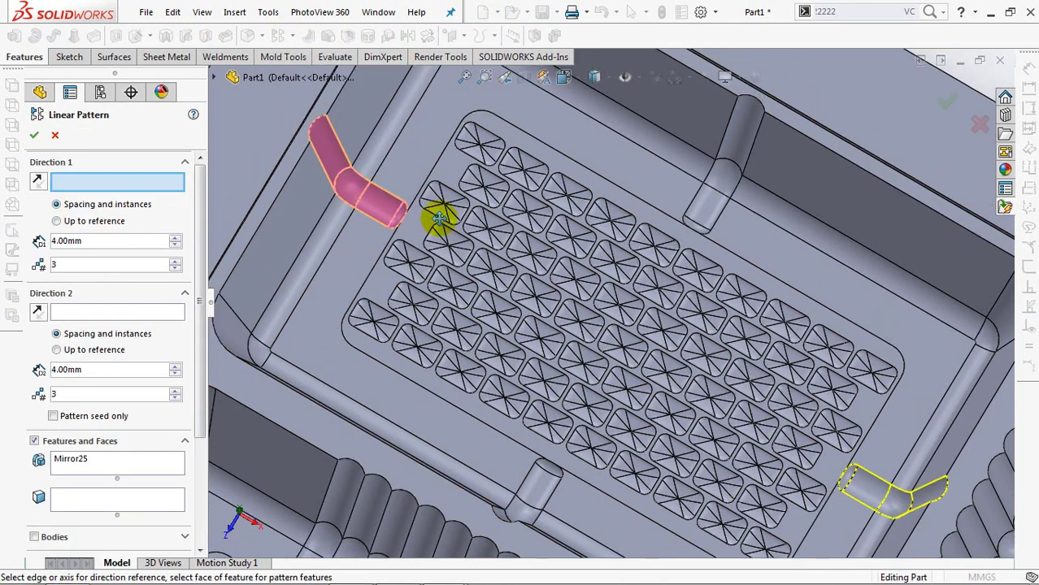
pyautogui.click(304, 194)
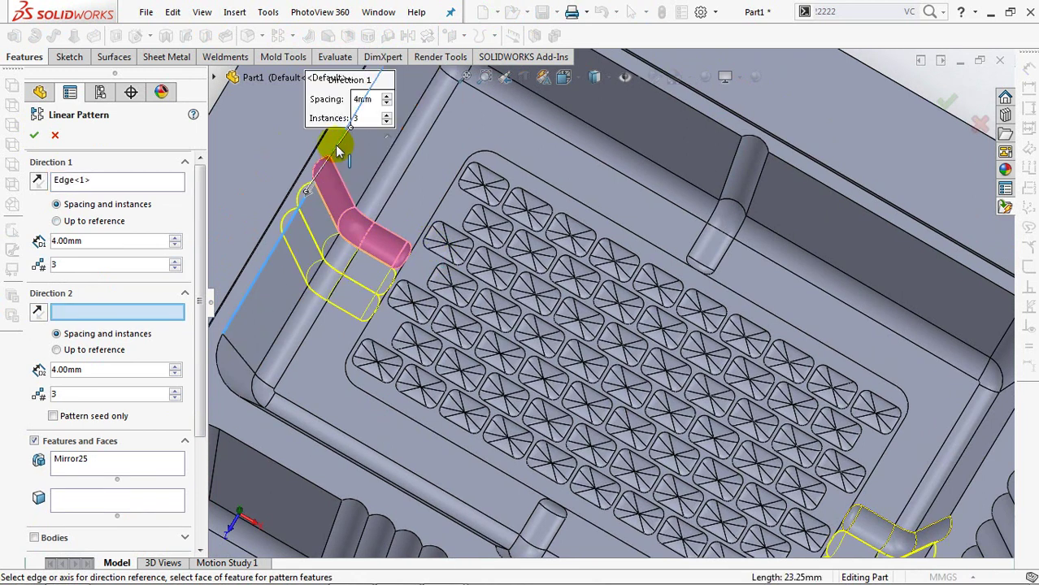
pyautogui.click(338, 151)
pyautogui.click(33, 135)
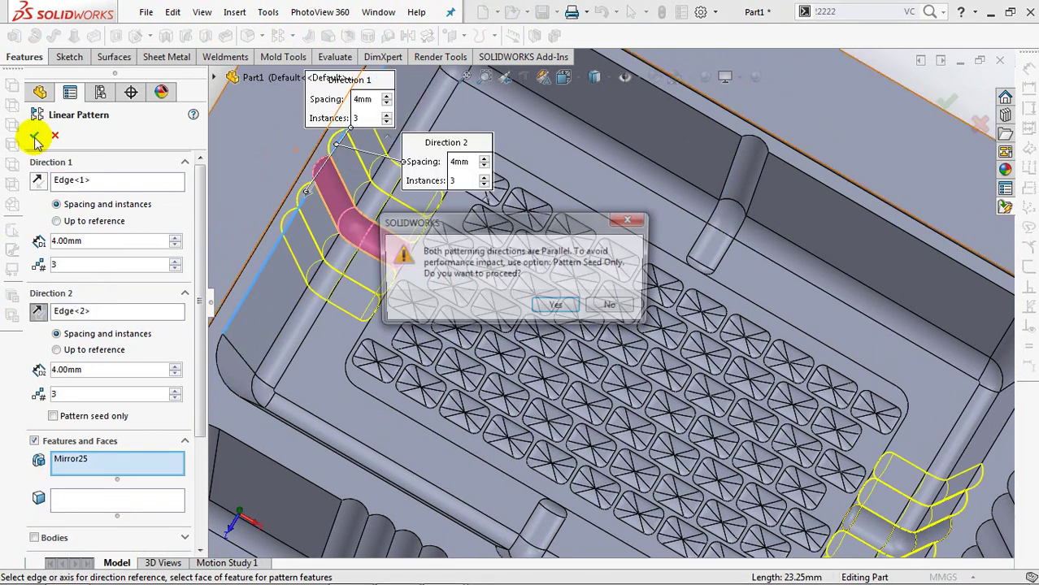
pyautogui.click(559, 306)
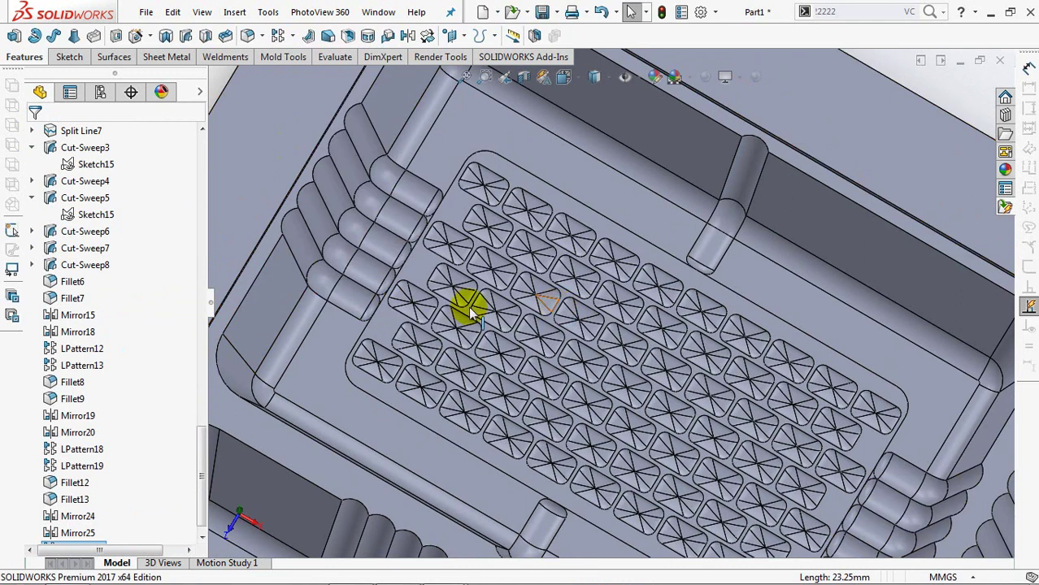
# Linear-pattern Mirror24 seven times at 4 mm in both directions along the upper wall
pyautogui.click(77, 516)
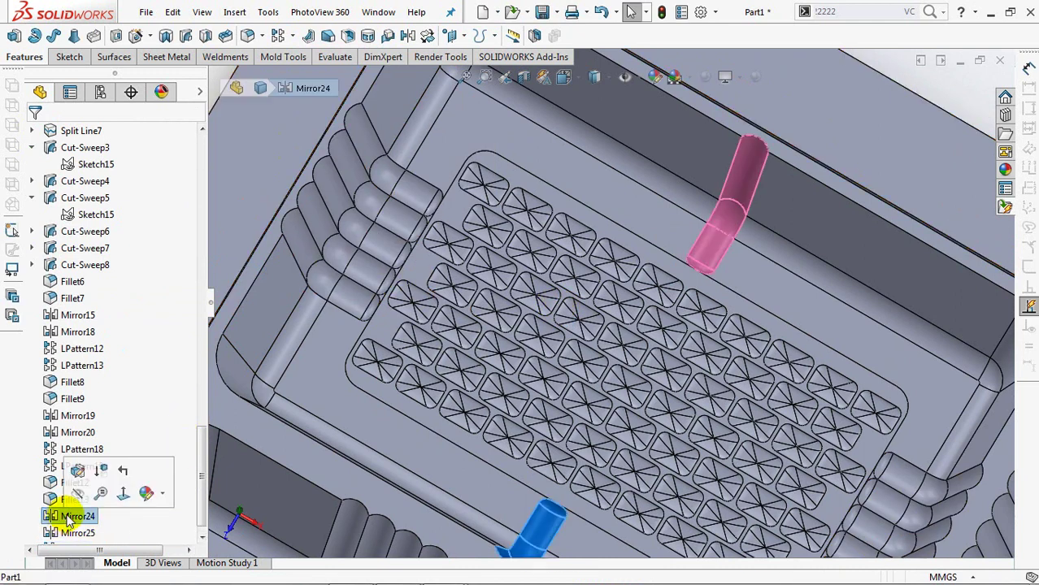
pyautogui.click(284, 35)
pyautogui.click(332, 57)
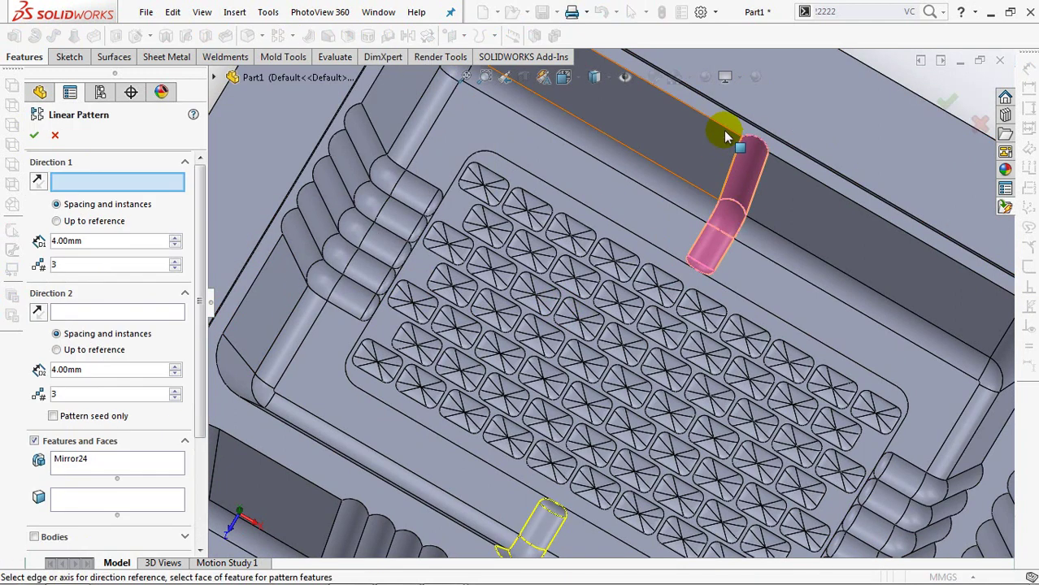
pyautogui.click(783, 167)
pyautogui.click(787, 165)
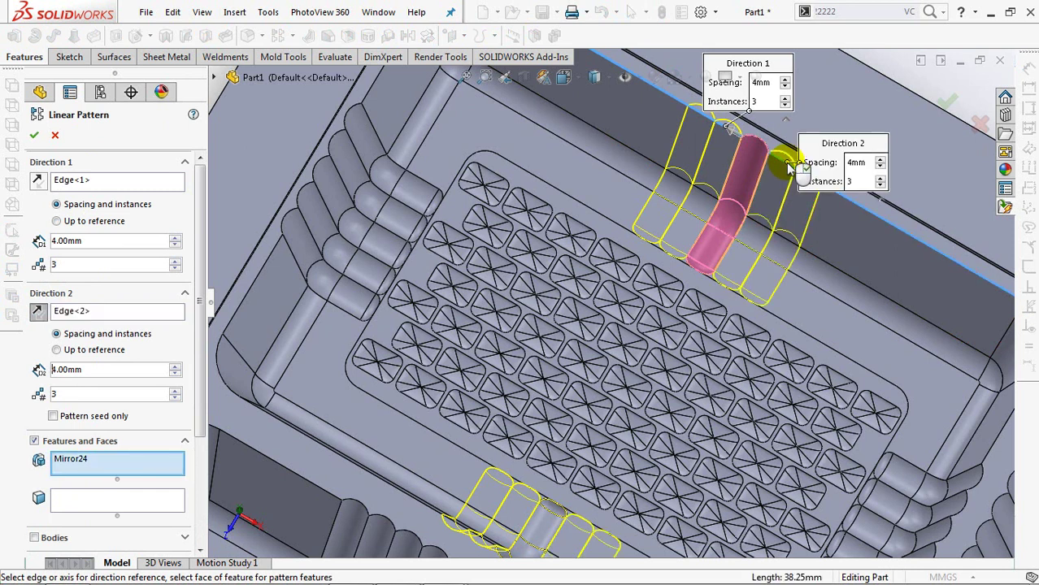
pyautogui.click(175, 263)
pyautogui.click(175, 262)
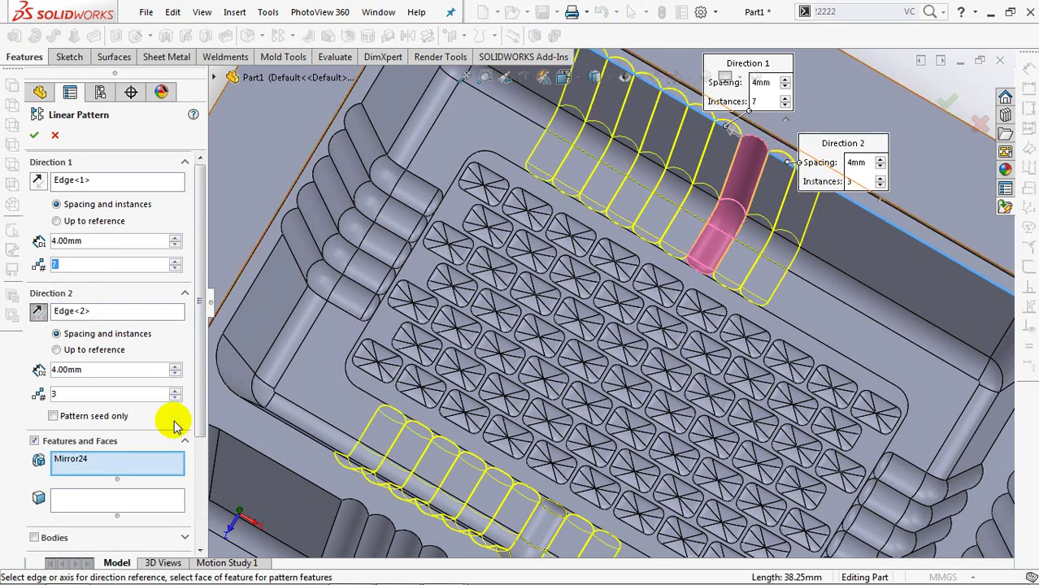
pyautogui.click(175, 390)
pyautogui.write('7')
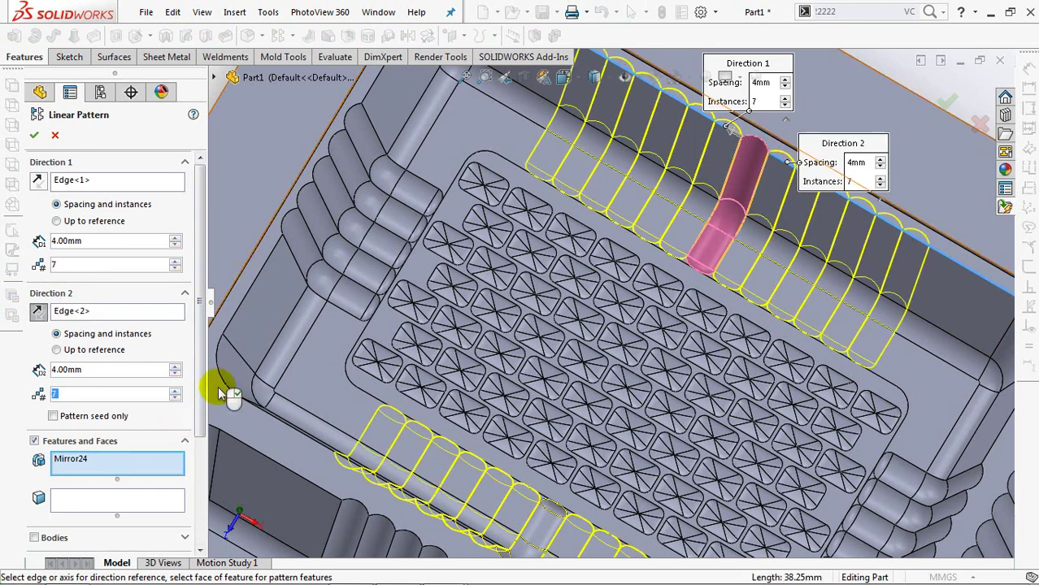
pyautogui.scroll(2, 451, 284)
pyautogui.click(35, 136)
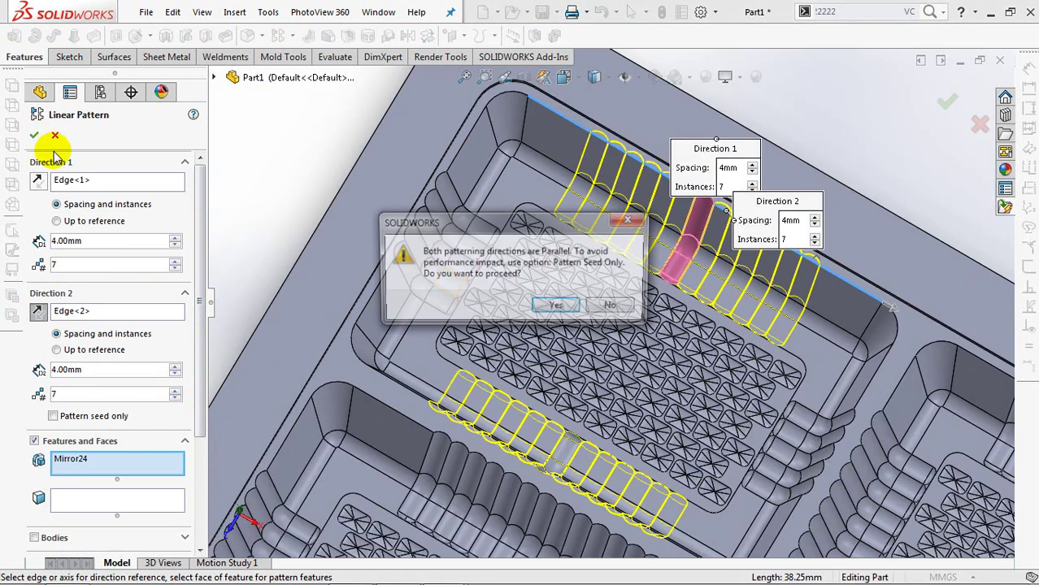
pyautogui.click(556, 298)
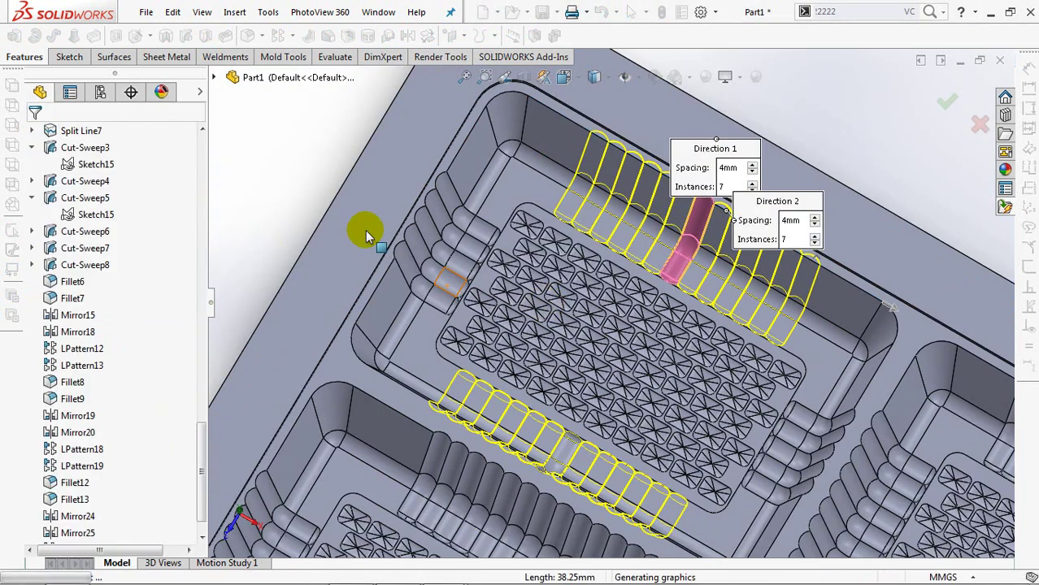
pyautogui.hotkey('ctrl', '5')
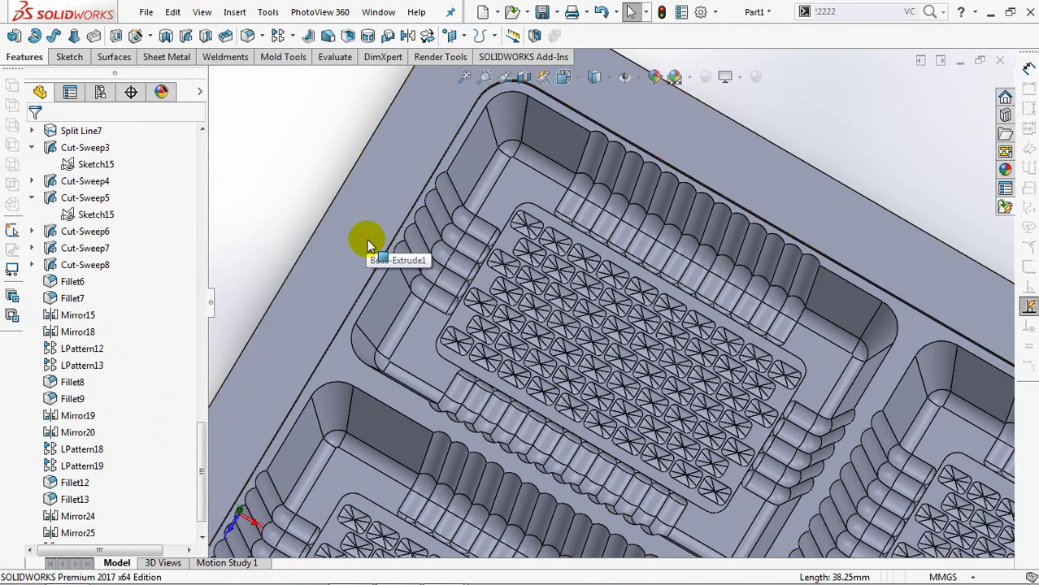
pyautogui.moveTo(301, 366)
pyautogui.mouseDown(button='middle')
pyautogui.moveTo(318, 271)
pyautogui.moveTo(301, 223)
pyautogui.moveTo(282, 233)
pyautogui.mouseUp(button='middle')
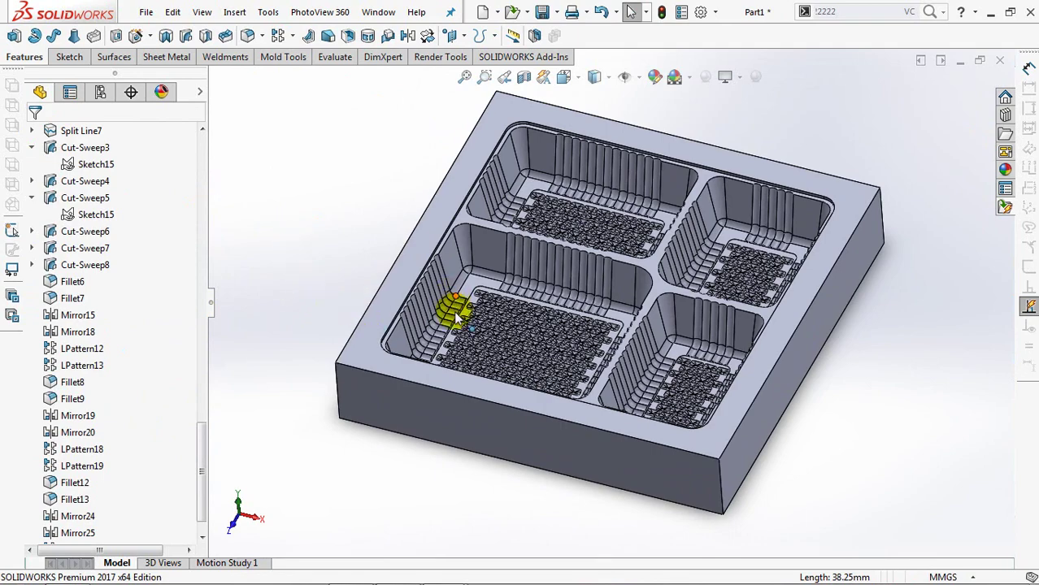
# Boss-extrude Sketch8 0.5 mm deep as a 4.5 mm thin feature flipped inward
pyautogui.scroll(-3, 468, 272)
pyautogui.scroll(-3, 492, 195)
pyautogui.keyDown('ctrl'); pyautogui.moveTo(510, 278); pyautogui.dragTo(778, 138, button='middle'); pyautogui.keyUp('ctrl')
pyautogui.scroll(2, 698, 234)
pyautogui.scroll(1, 682, 234)
pyautogui.scroll(3, 609, 272)
pyautogui.keyDown('ctrl'); pyautogui.moveTo(609, 272); pyautogui.dragTo(587, 355, button='middle'); pyautogui.keyUp('ctrl')
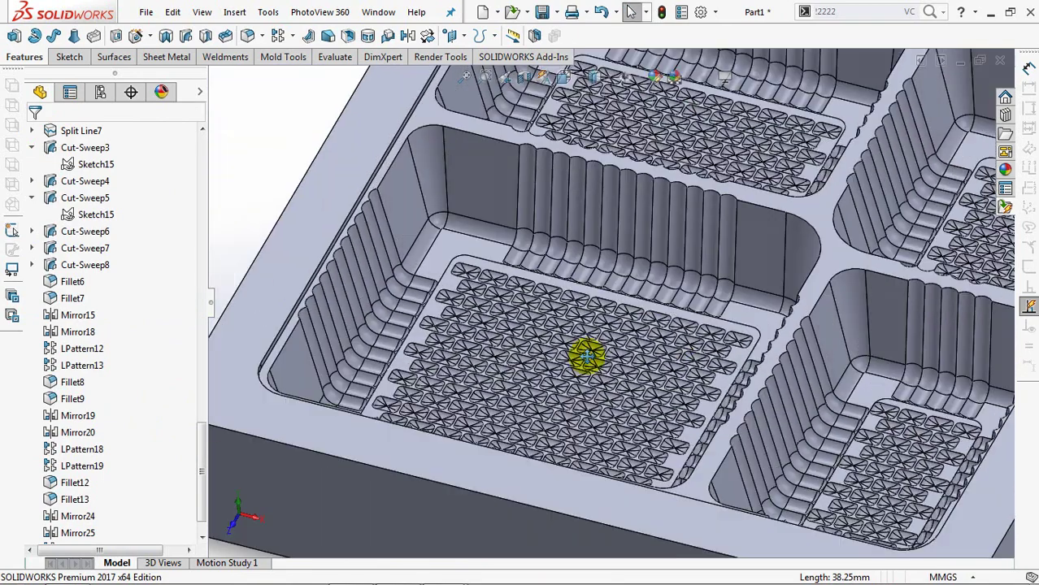
pyautogui.hotkey('ctrl', '5')
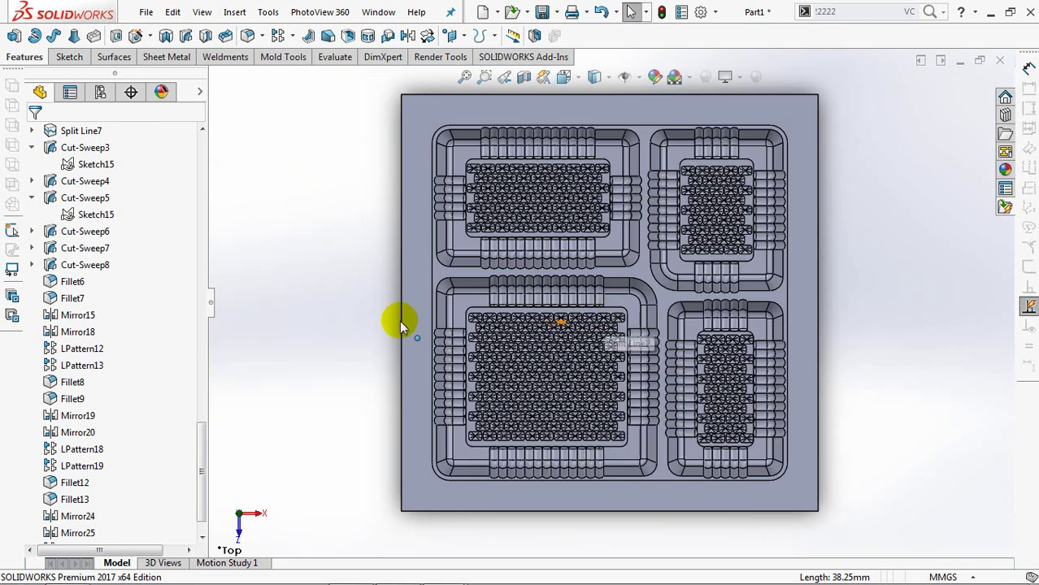
pyautogui.scroll(2, 201, 279)
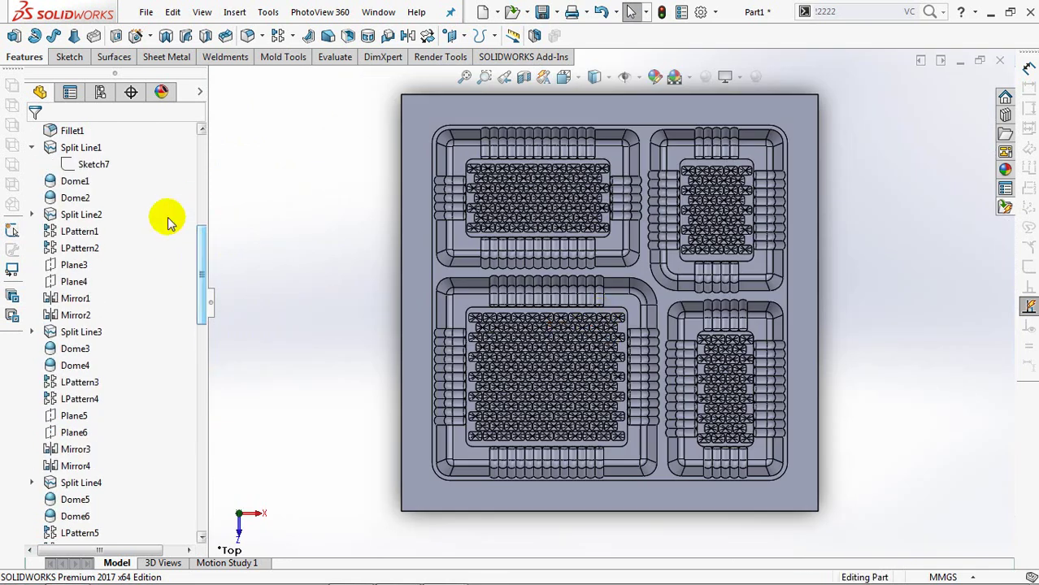
pyautogui.click(31, 214)
pyautogui.click(70, 233)
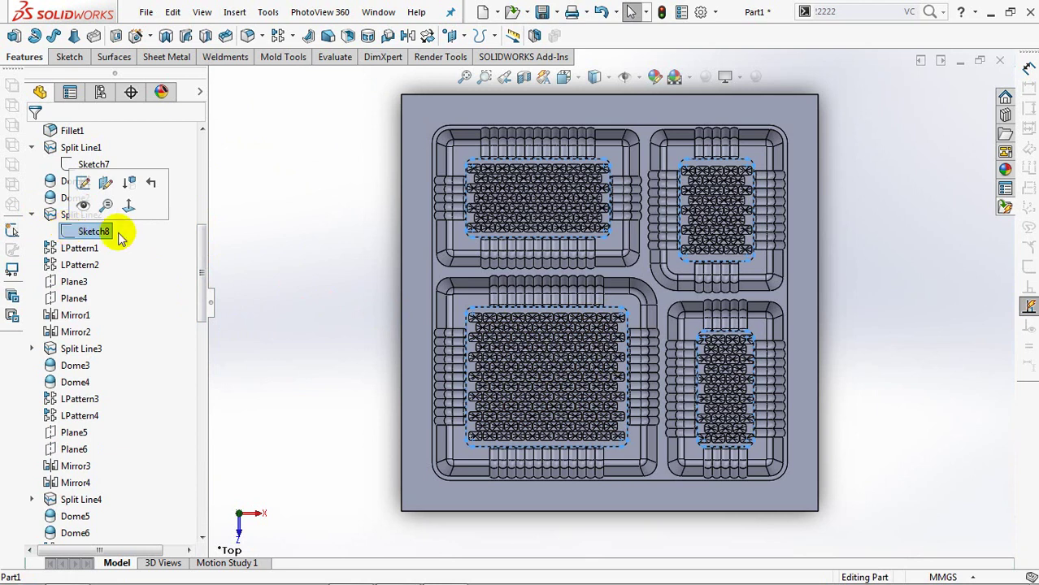
pyautogui.click(14, 35)
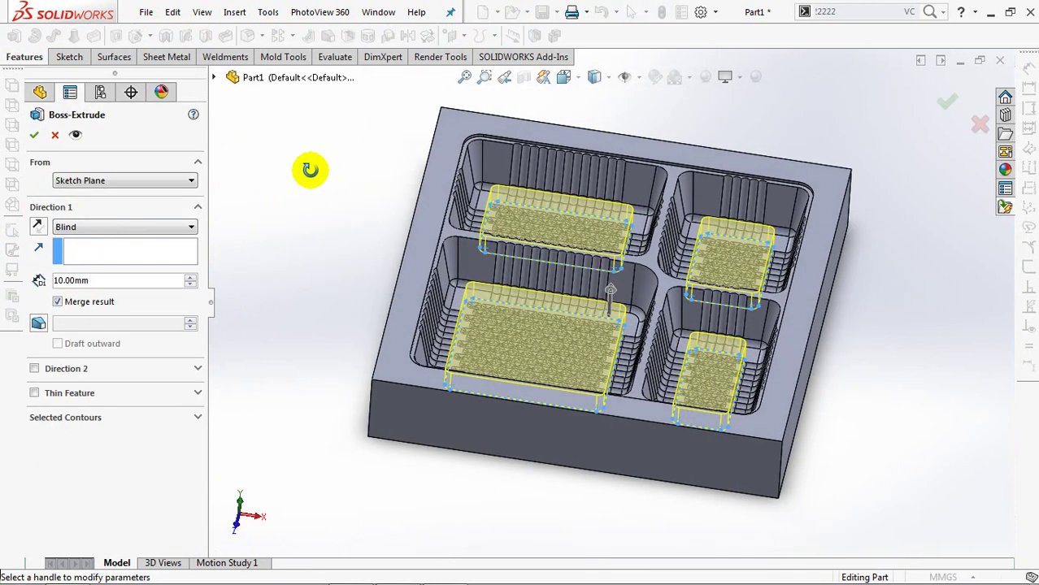
pyautogui.write('0.5')
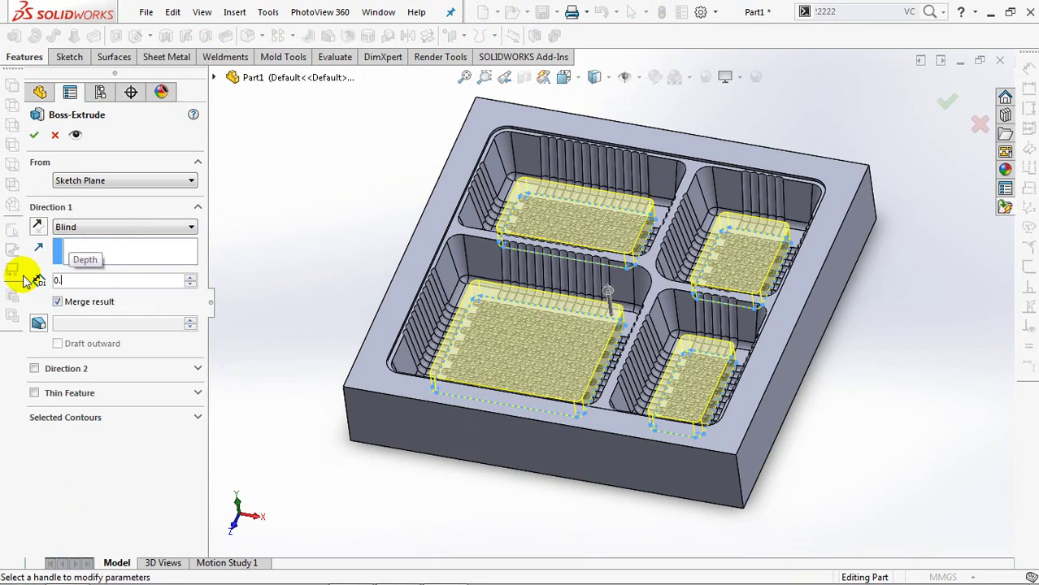
pyautogui.press('Return')
pyautogui.click(35, 393)
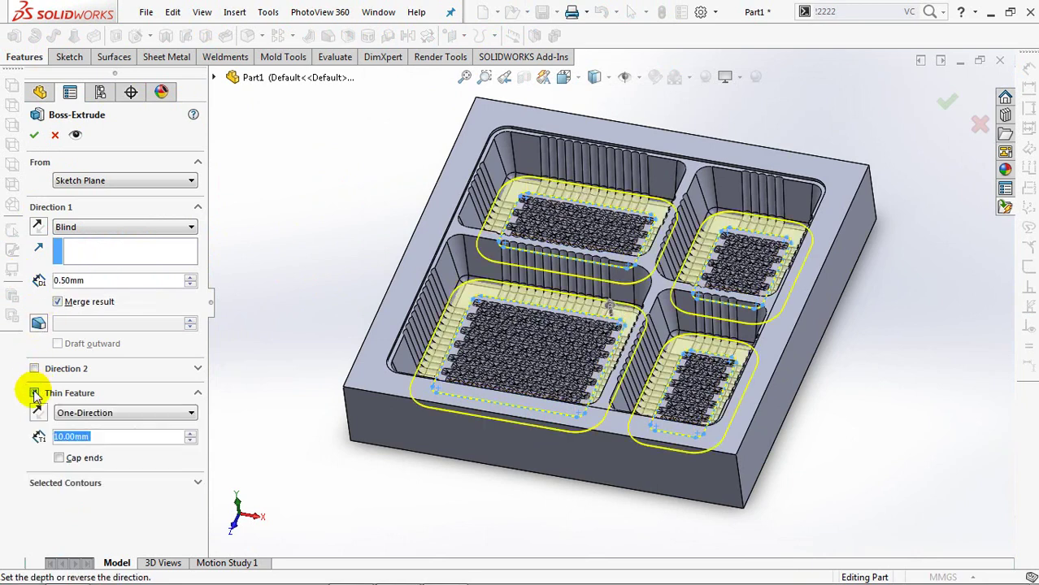
pyautogui.click(38, 413)
pyautogui.write('4.5')
pyautogui.press('Return')
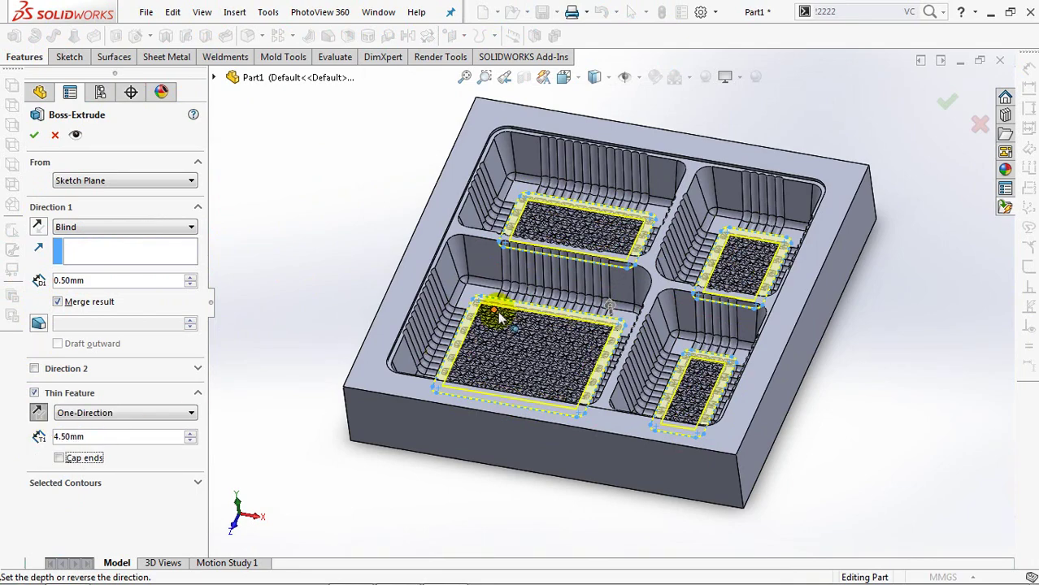
# Add a second extrusion direction set to Up To Next and accept the frame
pyautogui.scroll(-2, 512, 295)
pyautogui.scroll(-2, 445, 320)
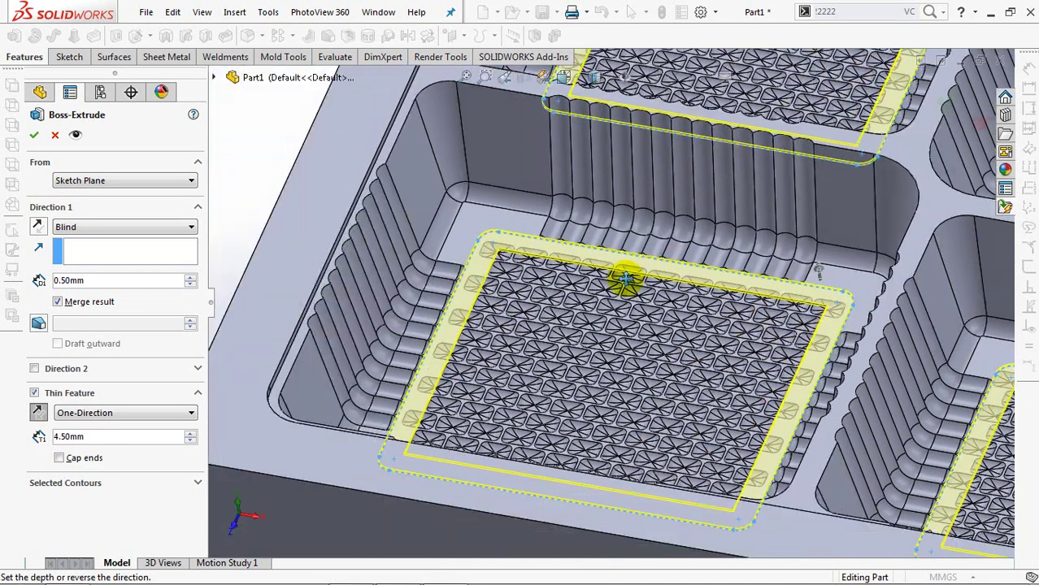
pyautogui.scroll(-2, 492, 223)
pyautogui.scroll(2, 492, 223)
pyautogui.scroll(-2, 485, 249)
pyautogui.scroll(2, 499, 255)
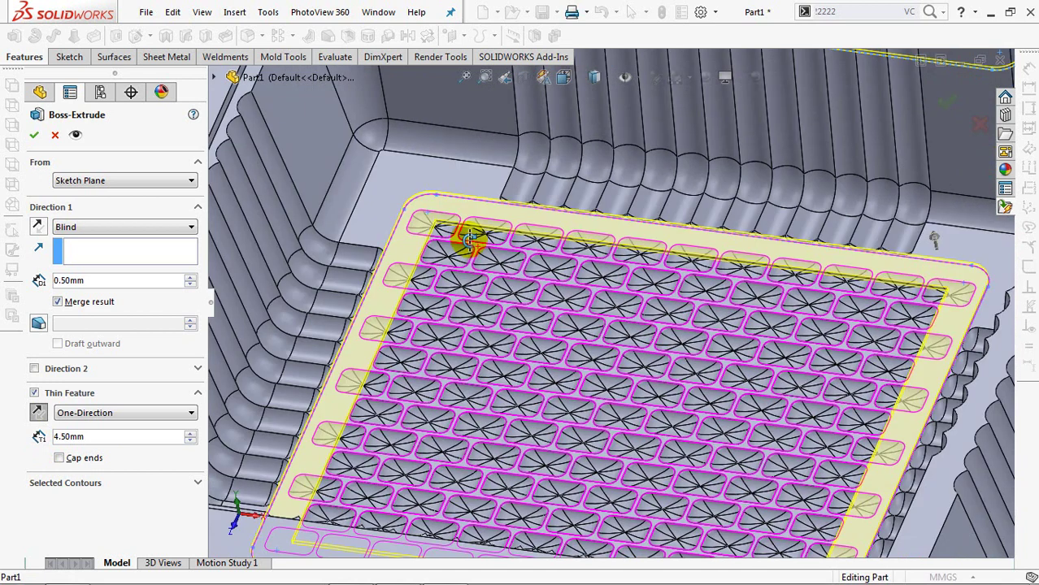
pyautogui.scroll(-1, 466, 239)
pyautogui.click(35, 368)
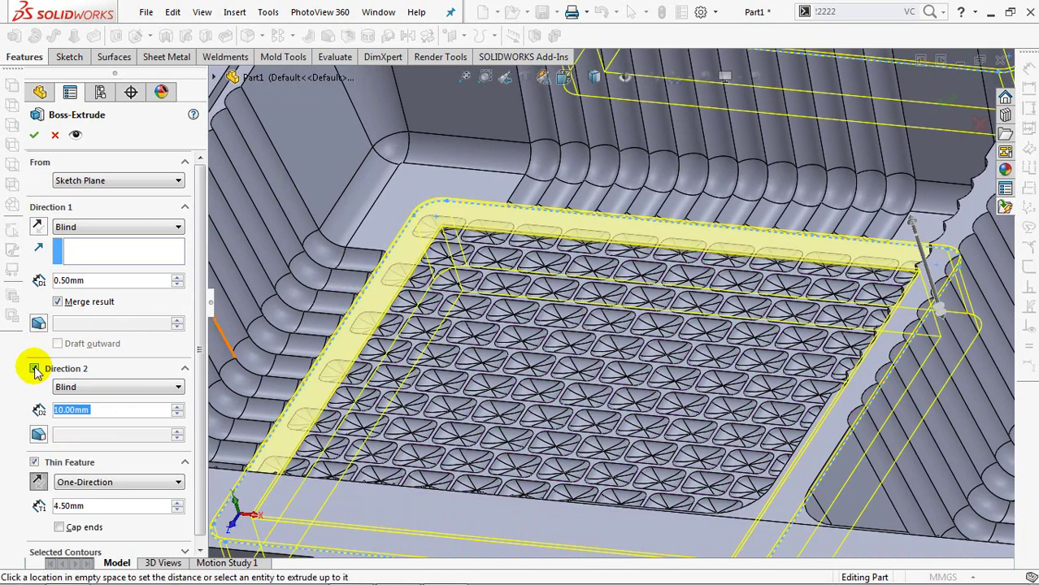
pyautogui.click(89, 388)
pyautogui.click(92, 416)
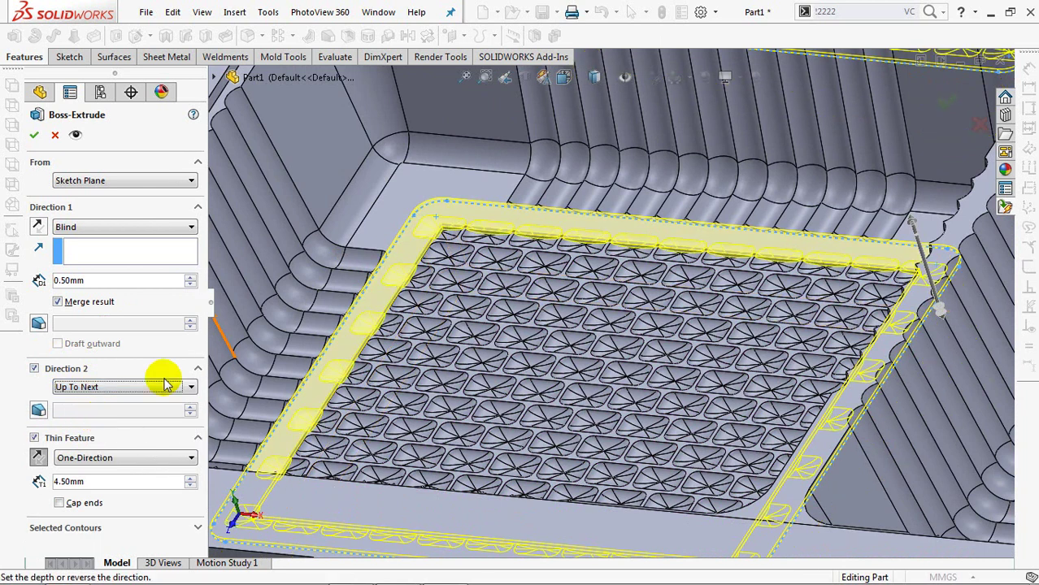
pyautogui.scroll(2, 452, 325)
pyautogui.scroll(2, 455, 329)
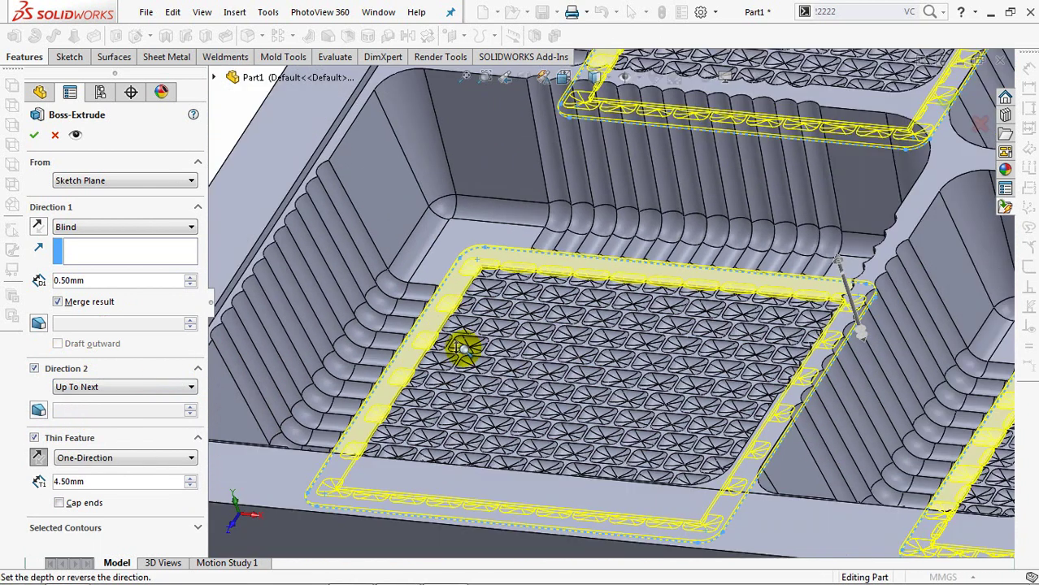
pyautogui.scroll(2, 462, 349)
pyautogui.scroll(-2, 462, 353)
pyautogui.scroll(-2, 459, 337)
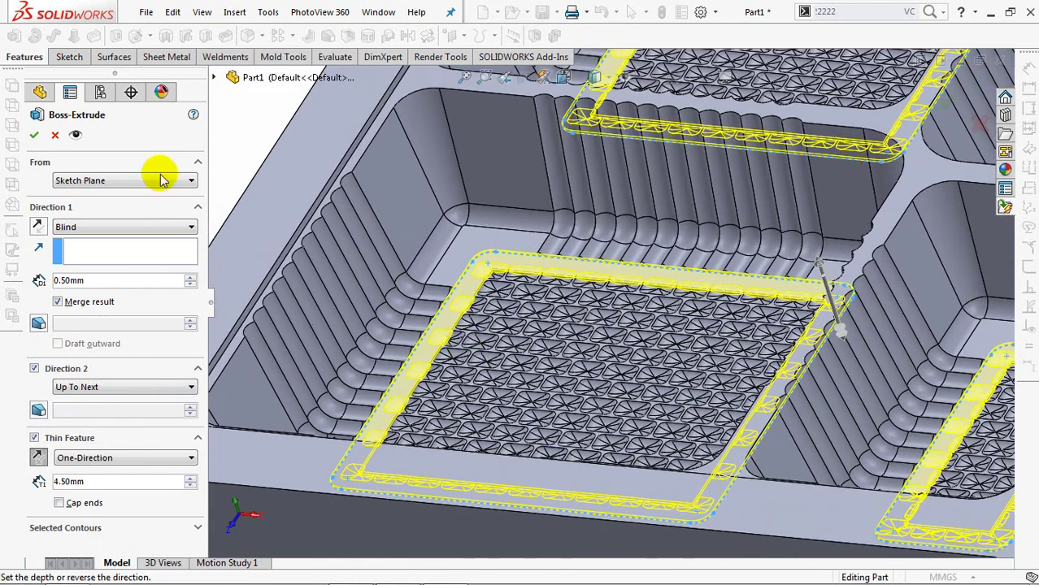
pyautogui.click(31, 140)
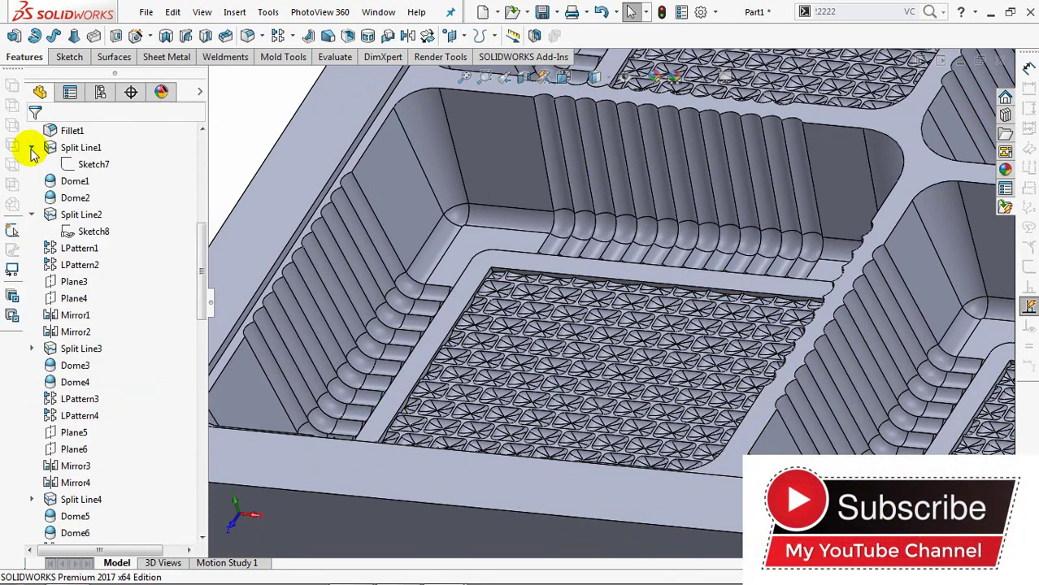
# Start an extruded-boss sketch on the floor of the bottom-left square pocket
pyautogui.moveTo(278, 167)
pyautogui.mouseDown(button='middle')
pyautogui.moveTo(343, 234)
pyautogui.moveTo(310, 198)
pyautogui.moveTo(295, 199)
pyautogui.mouseUp(button='middle')
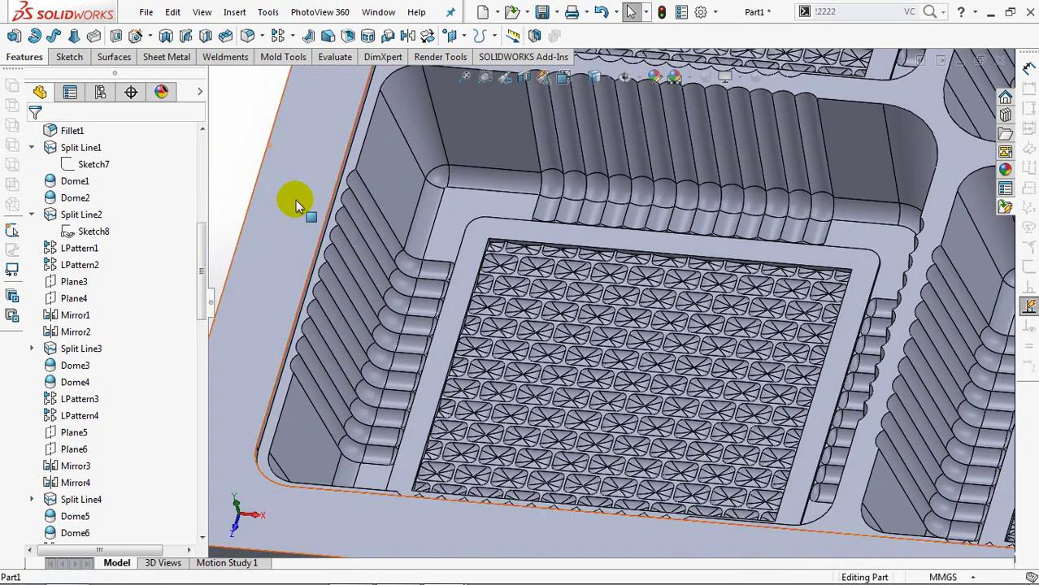
pyautogui.click(22, 57)
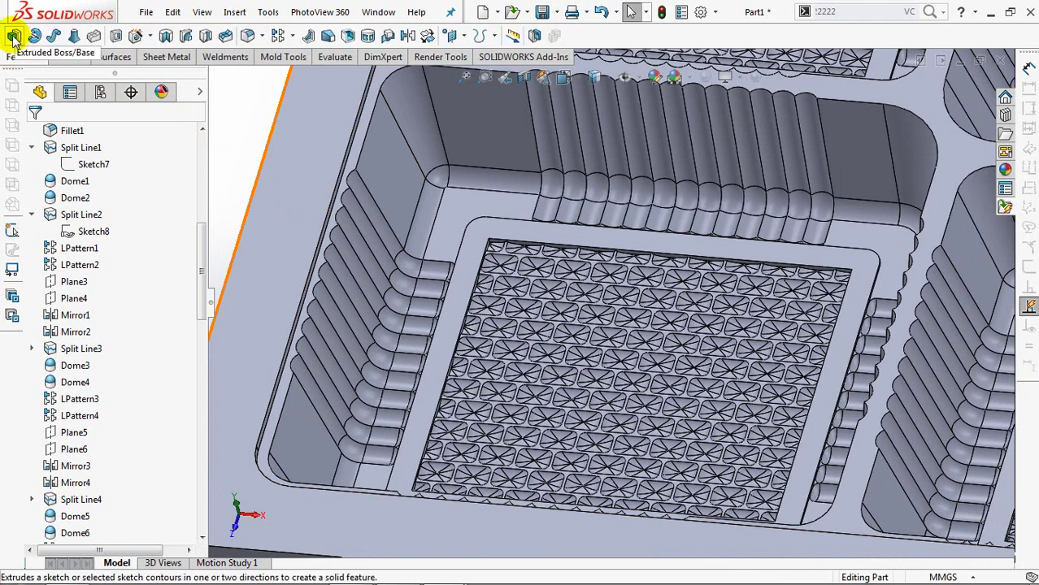
pyautogui.click(15, 35)
pyautogui.click(449, 213)
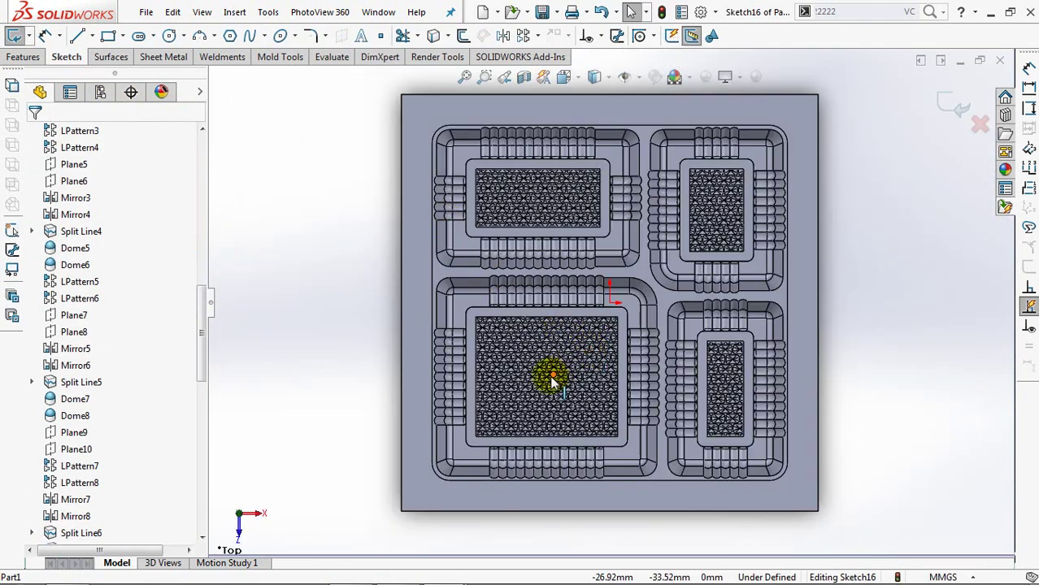
pyautogui.scroll(-2, 542, 358)
pyautogui.scroll(-1, 561, 268)
pyautogui.scroll(-1, 540, 268)
pyautogui.scroll(-1, 541, 264)
pyautogui.moveTo(545, 260)
pyautogui.keyDown('ctrl'); pyautogui.mouseDown(button='middle')
pyautogui.moveTo(589, 274)
pyautogui.moveTo(578, 252)
pyautogui.mouseUp(button='middle'); pyautogui.keyUp('ctrl')
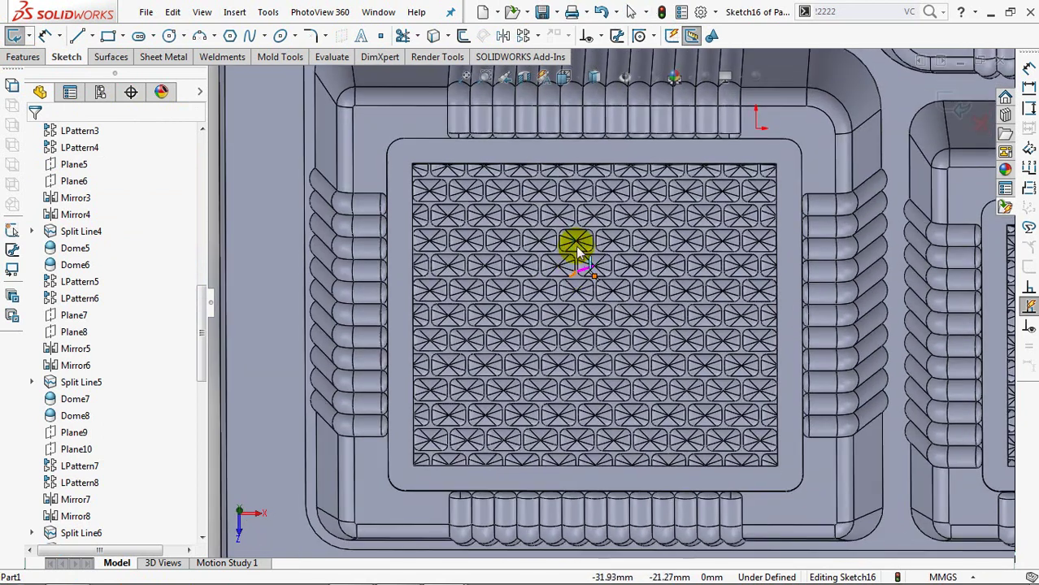
pyautogui.press('f')
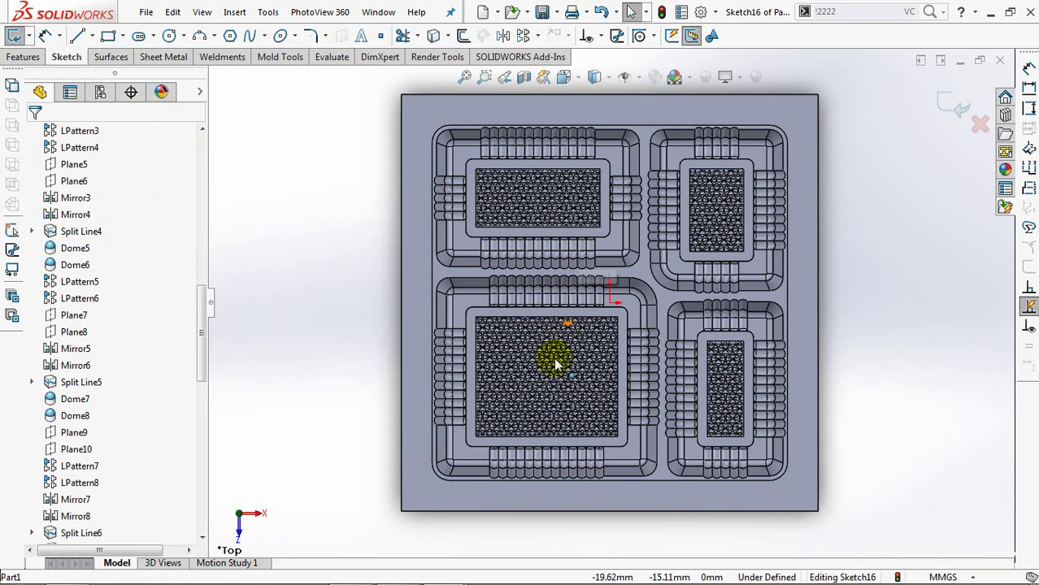
pyautogui.scroll(-3, 551, 333)
pyautogui.keyDown('ctrl'); pyautogui.moveTo(565, 276); pyautogui.dragTo(644, 134, button='middle'); pyautogui.keyUp('ctrl')
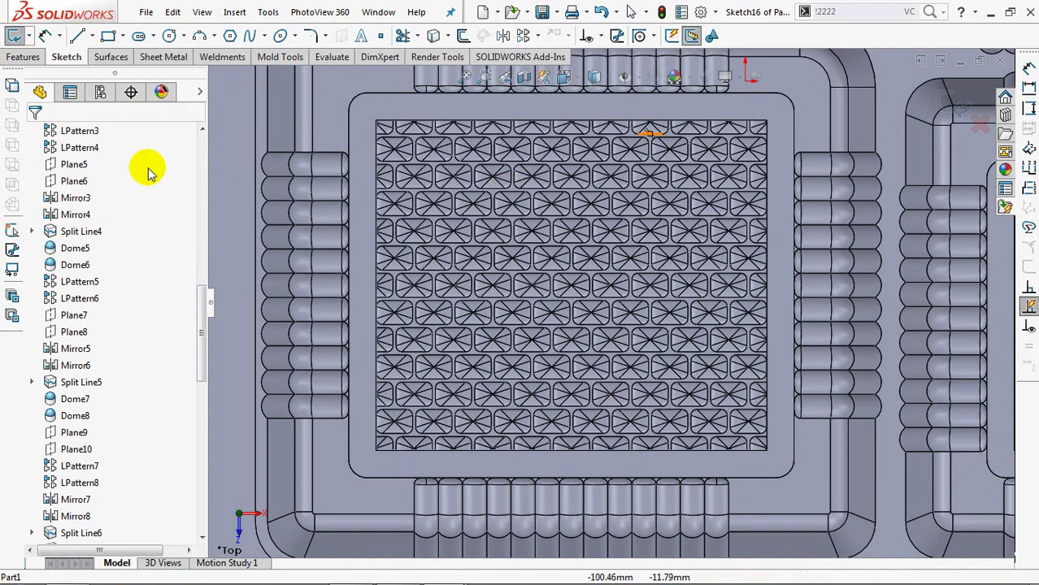
# Draw a center rectangle on the pocket's texture panel
pyautogui.click(122, 36)
pyautogui.click(161, 74)
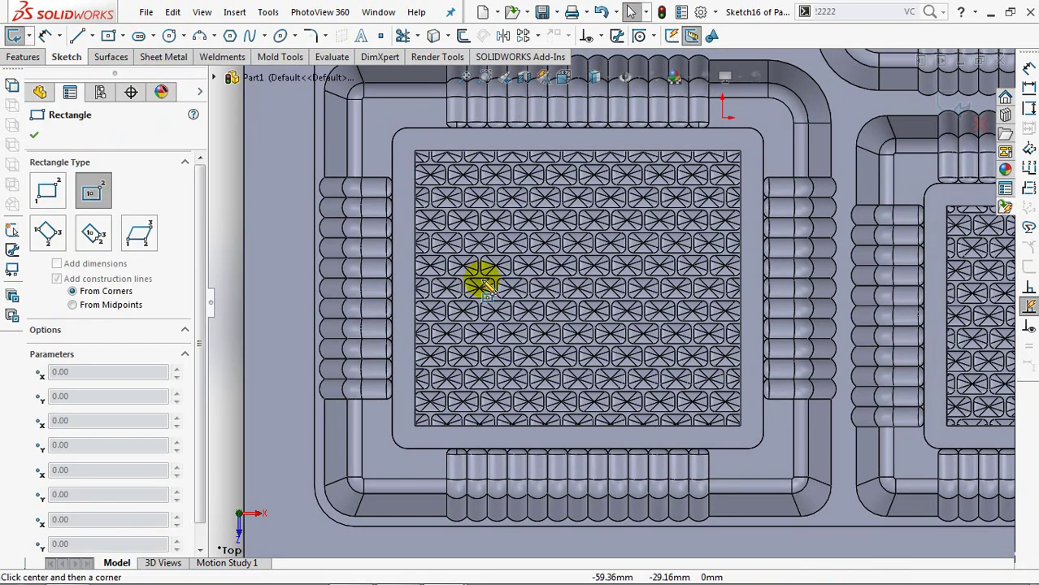
pyautogui.click(578, 289)
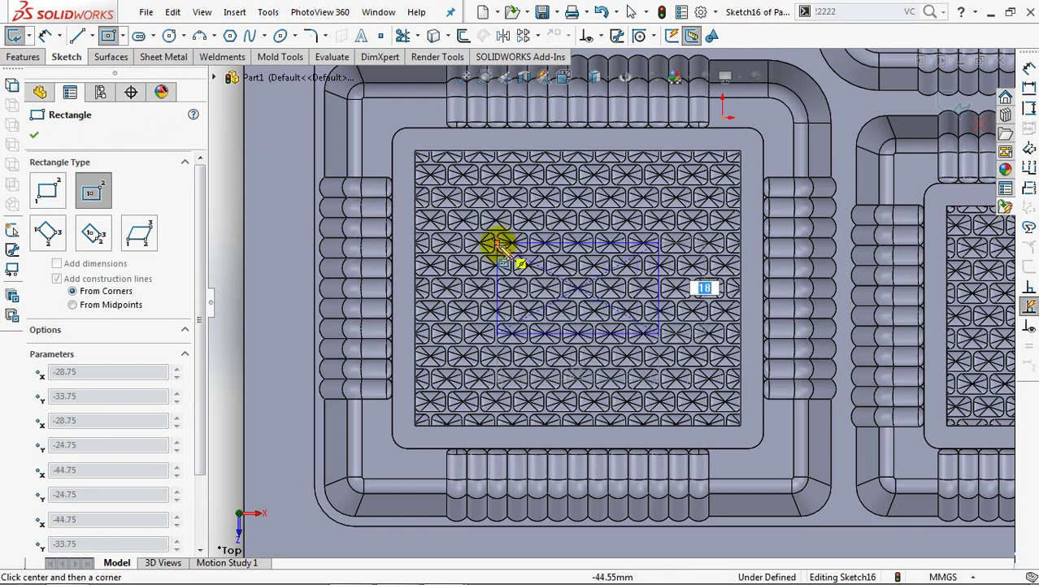
pyautogui.scroll(-2, 497, 244)
pyautogui.scroll(-2, 493, 232)
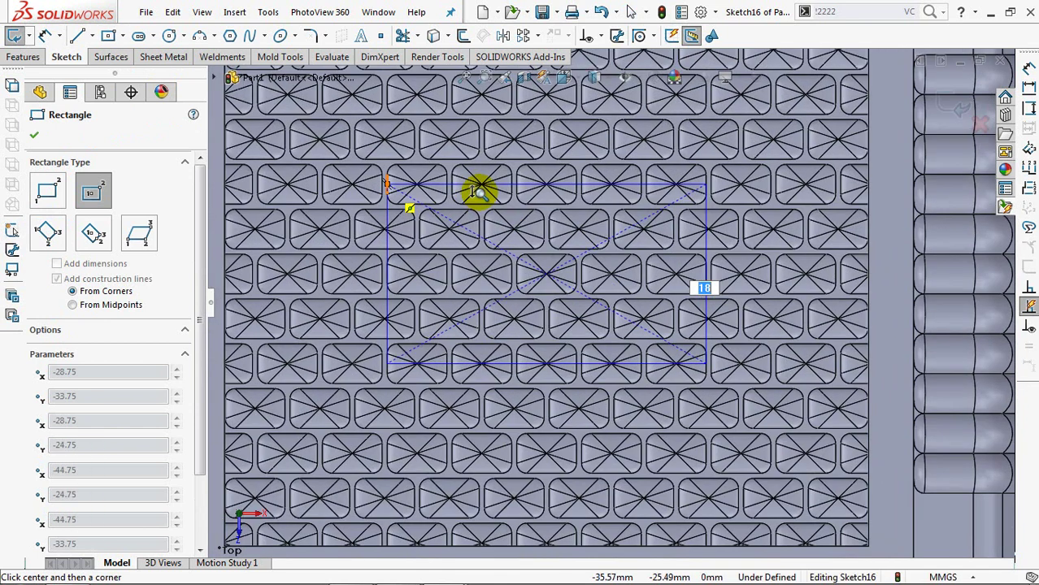
pyautogui.click(376, 186)
pyautogui.click(35, 136)
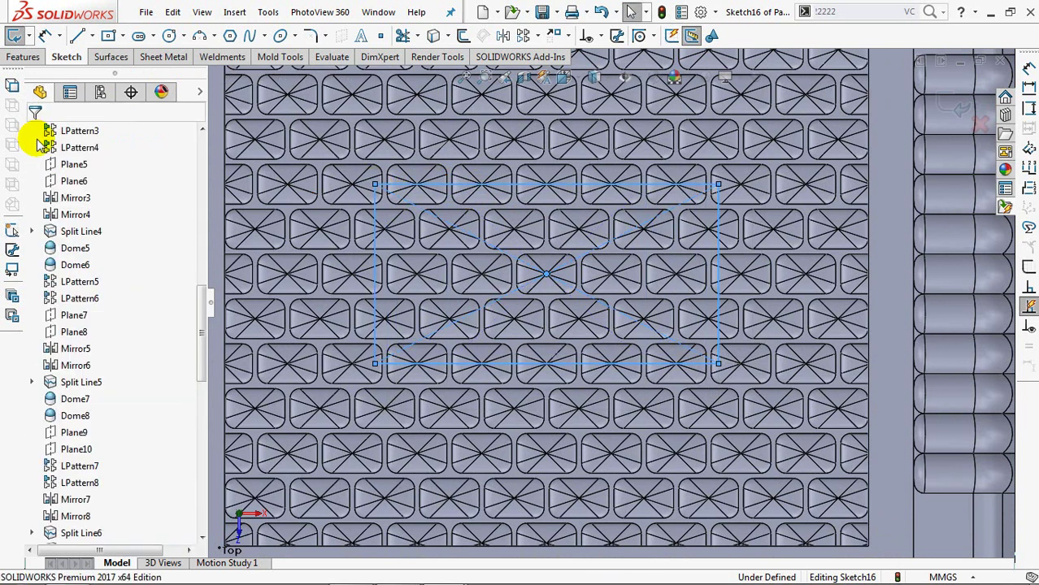
# Add a coincident relation between a rectangle point and an edge to fully define the sketch
pyautogui.click(600, 36)
pyautogui.click(646, 74)
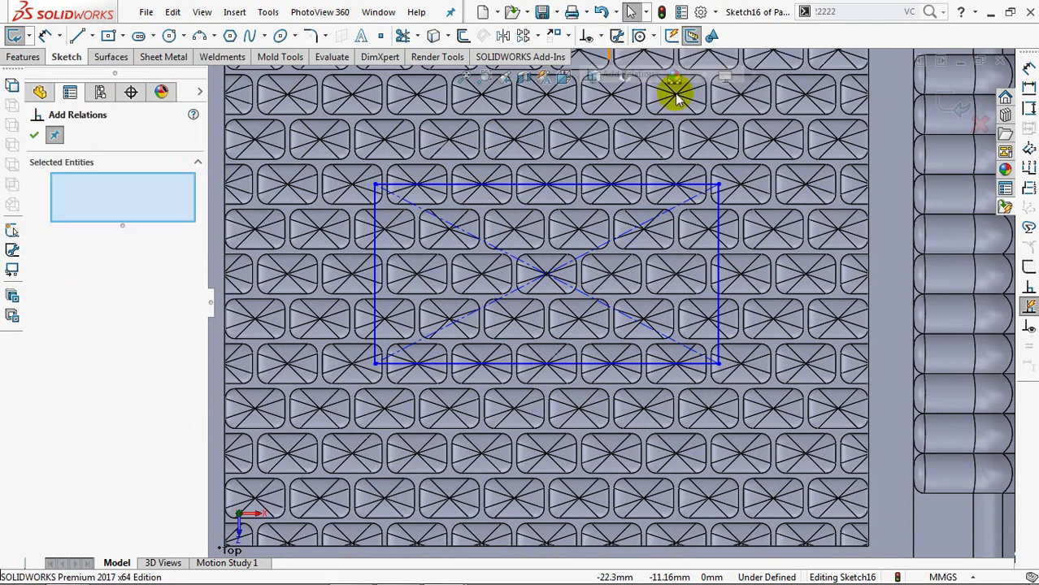
pyautogui.click(555, 186)
pyautogui.click(300, 300)
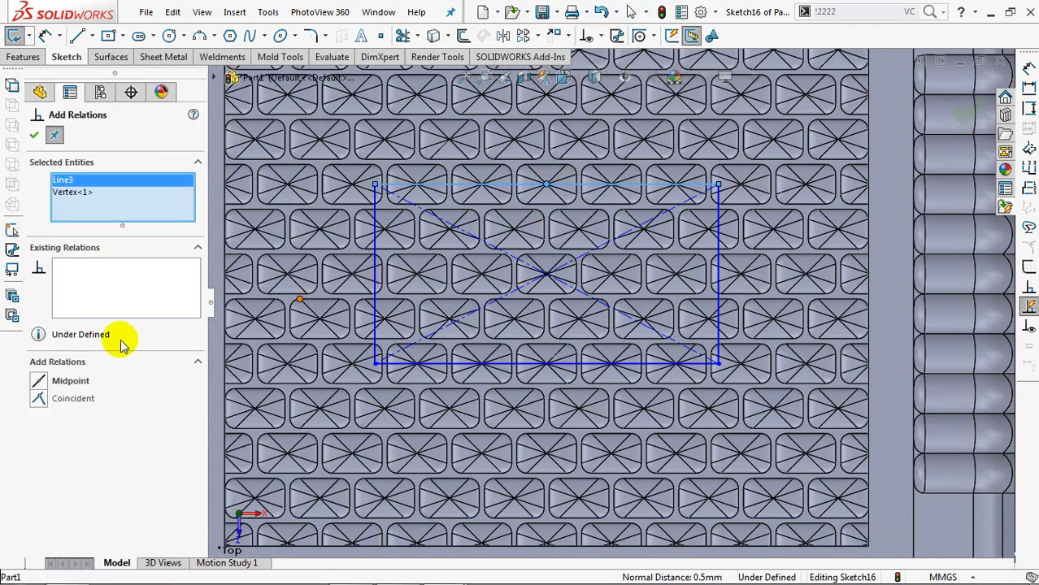
pyautogui.click(376, 269)
pyautogui.click(38, 400)
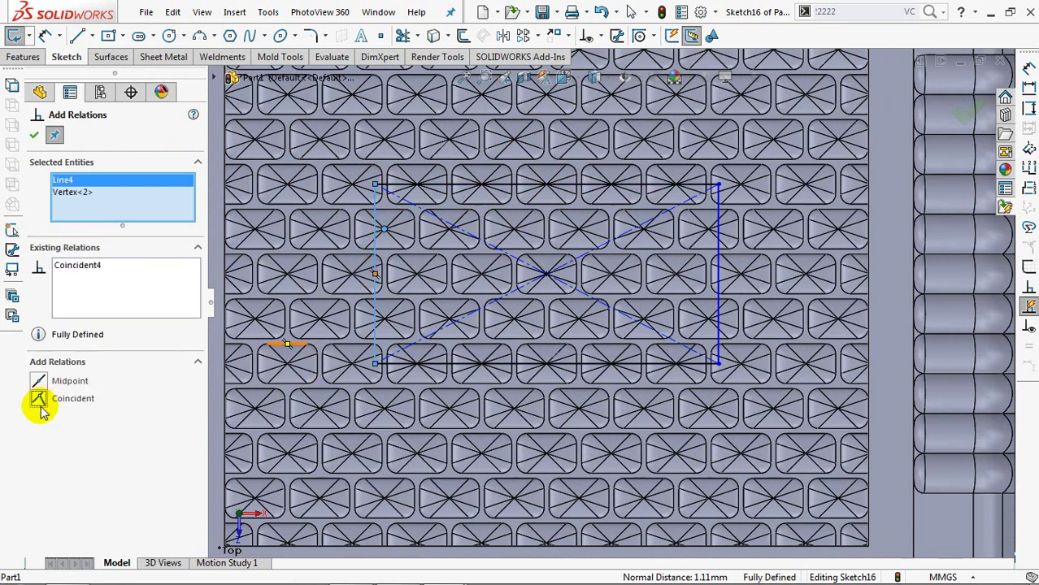
pyautogui.click(33, 135)
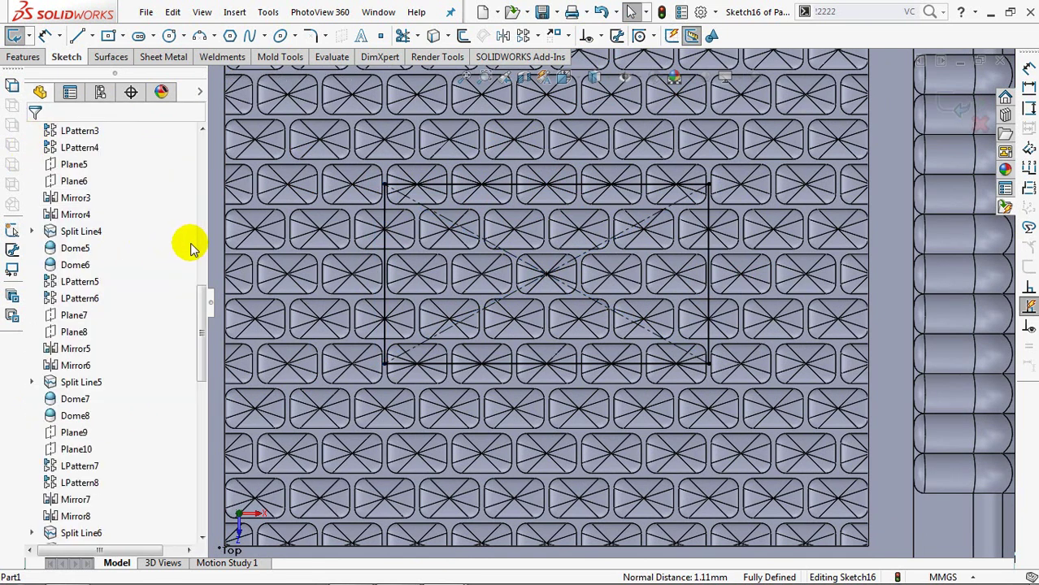
# Round all four rectangle corners with 3 mm sketch fillets
pyautogui.click(312, 36)
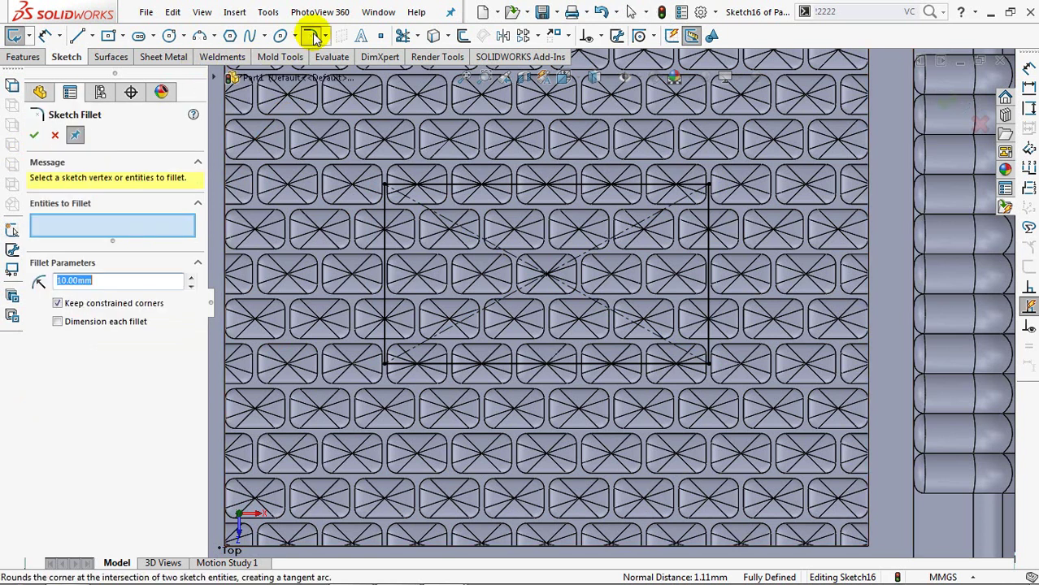
pyautogui.write('3')
pyautogui.click(383, 185)
pyautogui.click(548, 313)
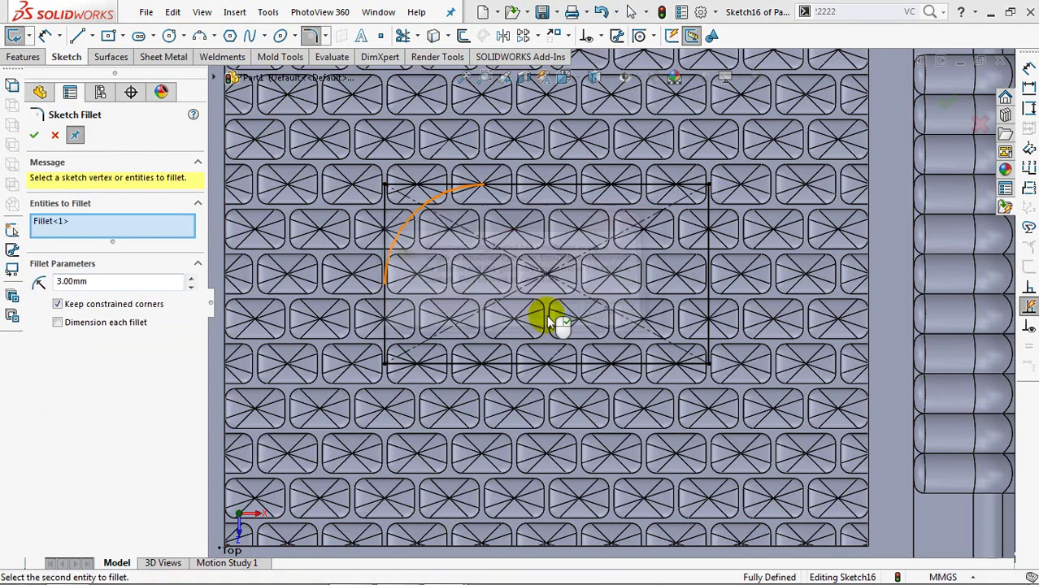
pyautogui.click(384, 364)
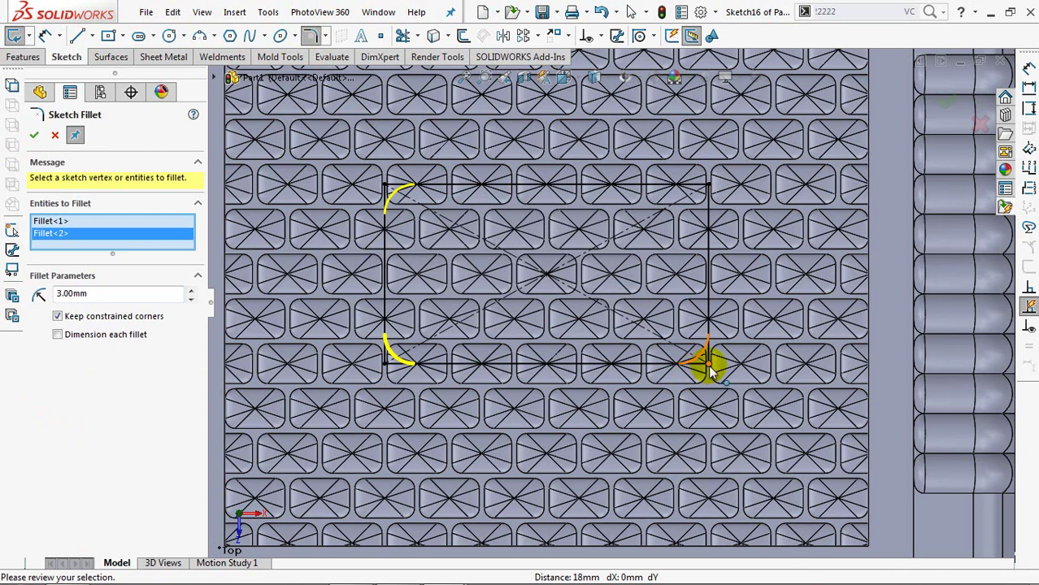
pyautogui.click(709, 363)
pyautogui.click(708, 186)
pyautogui.click(558, 312)
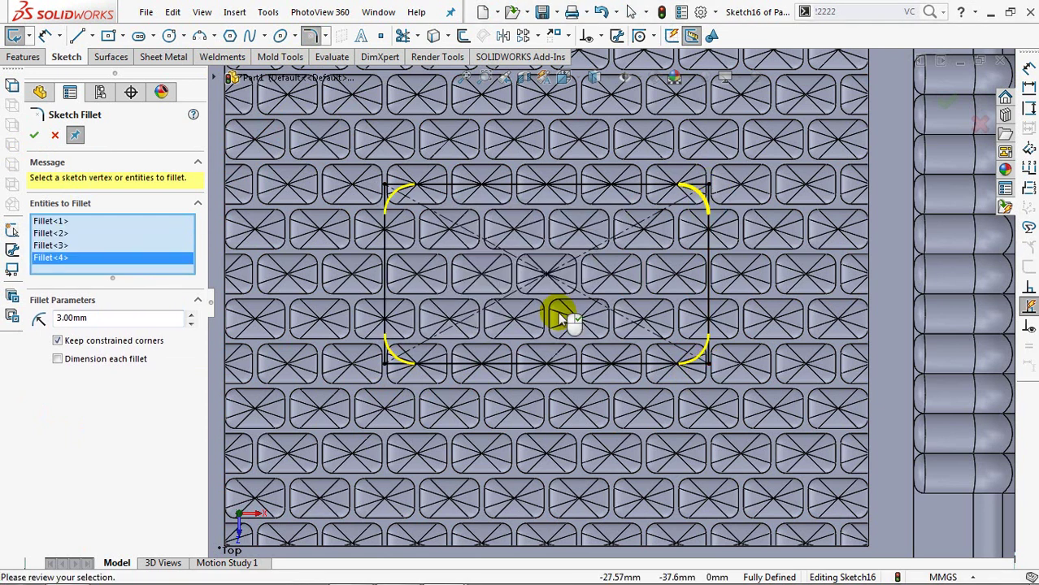
pyautogui.click(34, 136)
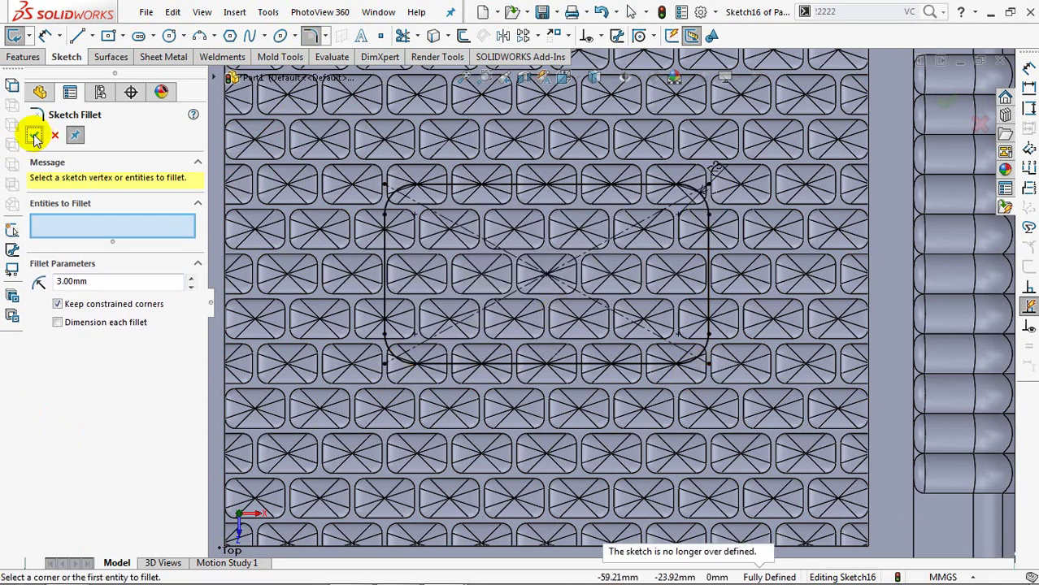
pyautogui.click(56, 136)
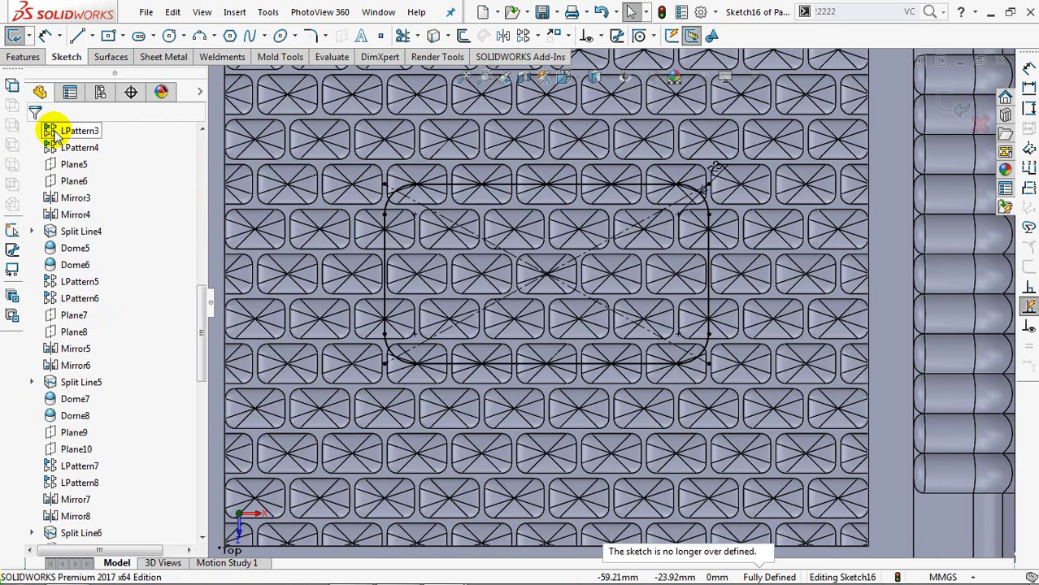
# Boss-extrude the rounded rectangle Up To Next to form a flat pad over the texture
pyautogui.click(953, 105)
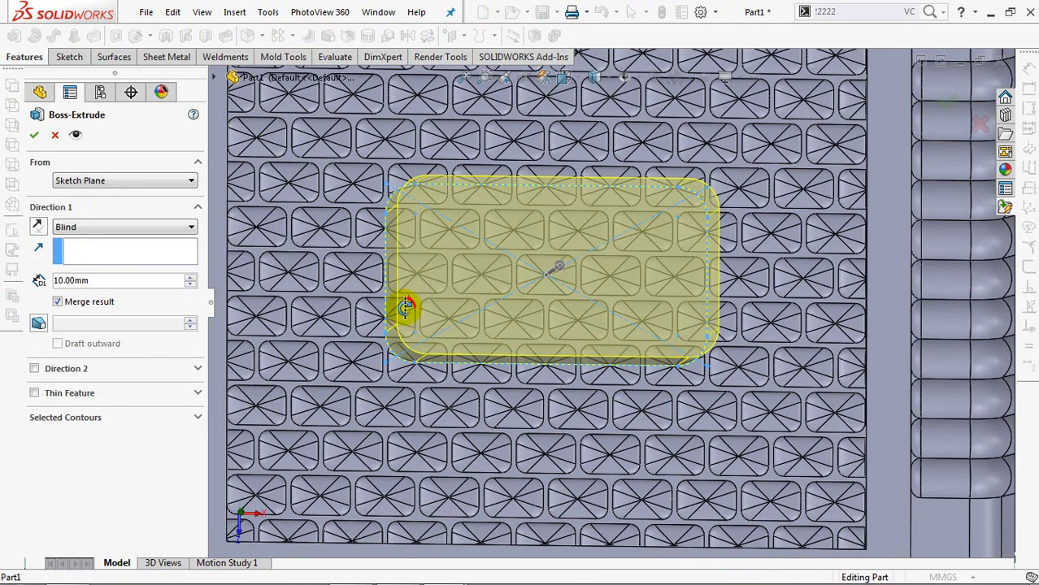
pyautogui.moveTo(406, 314); pyautogui.dragTo(397, 331, button='middle')
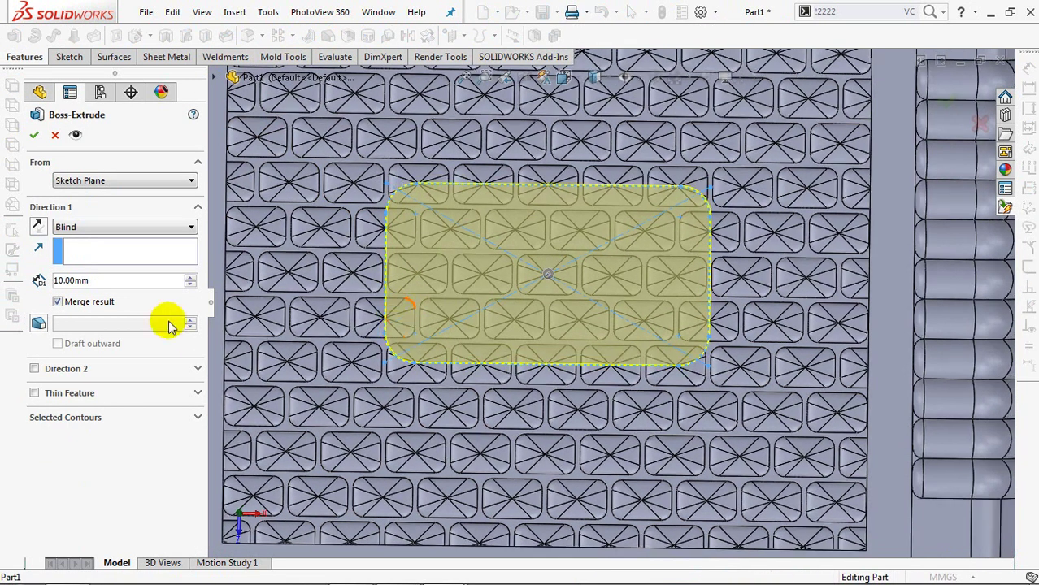
pyautogui.moveTo(274, 330)
pyautogui.mouseDown(button='middle')
pyautogui.moveTo(352, 261)
pyautogui.moveTo(227, 260)
pyautogui.mouseUp(button='middle')
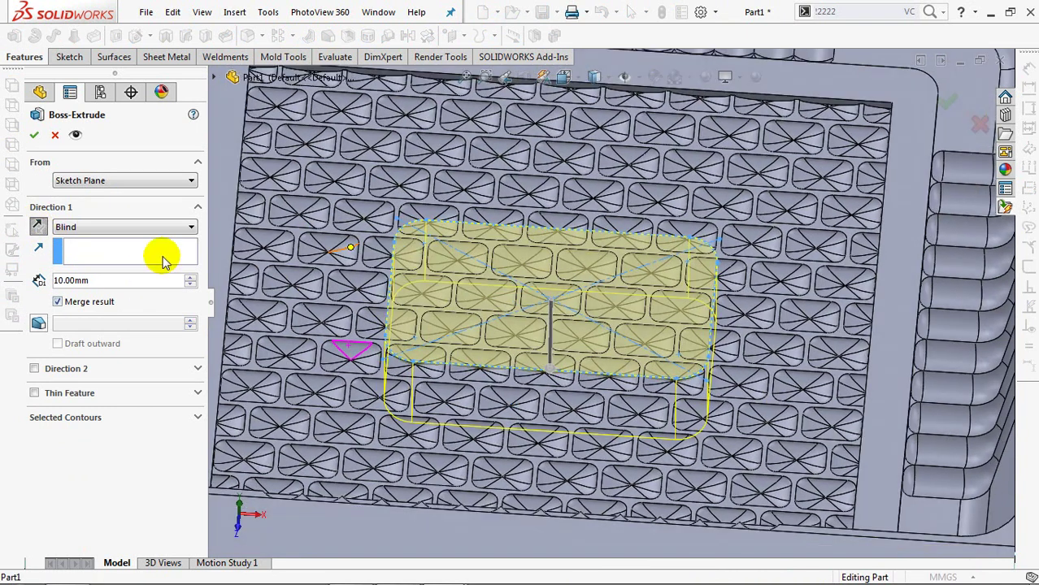
pyautogui.click(105, 228)
pyautogui.click(108, 259)
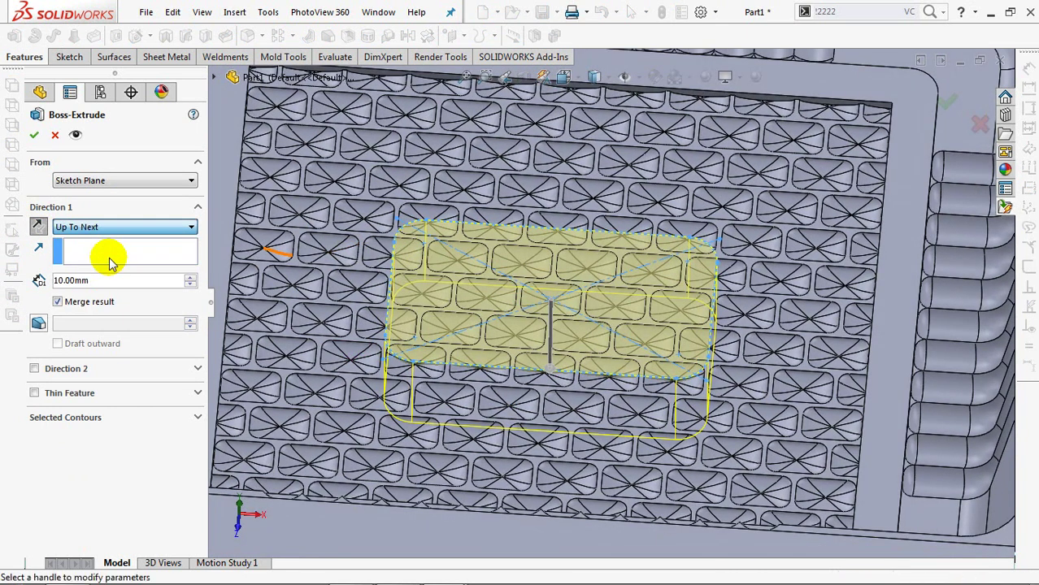
pyautogui.click(35, 135)
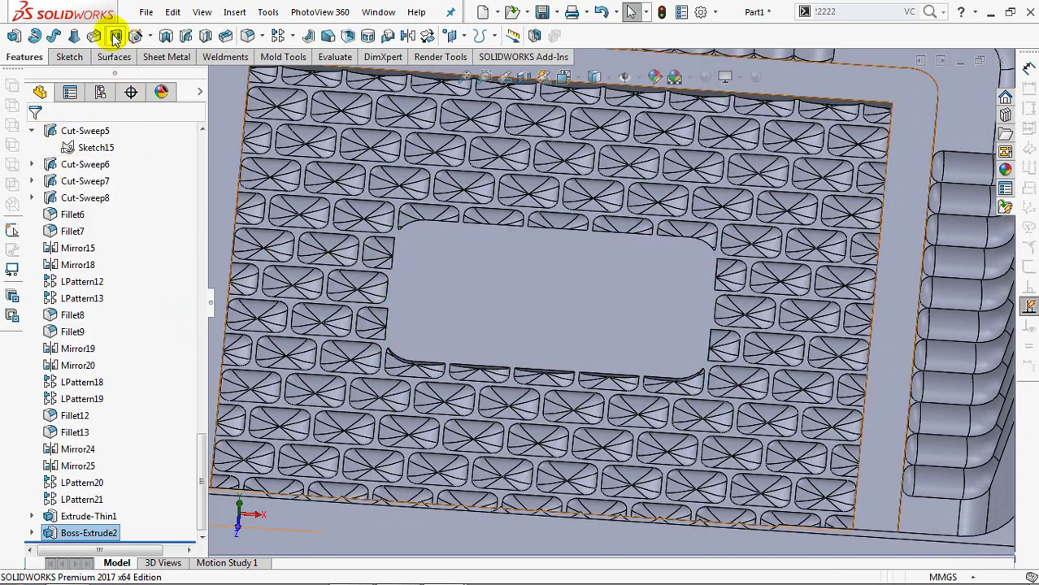
pyautogui.click(116, 36)
# On the pad face, offset the Sketch16 outline 1.5 mm inward with Reverse checked
pyautogui.click(511, 266)
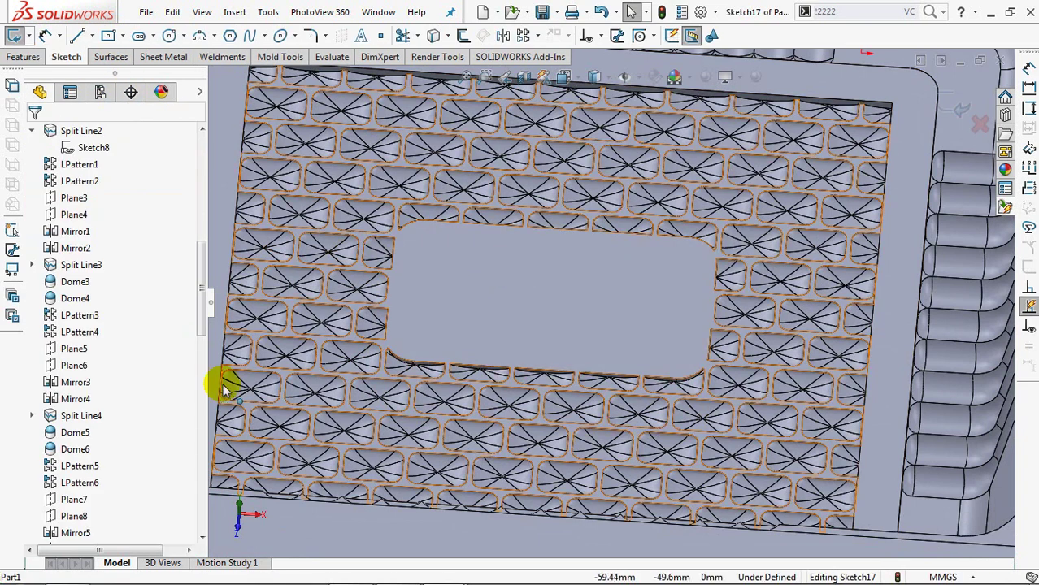
pyautogui.moveTo(204, 313); pyautogui.dragTo(208, 523)
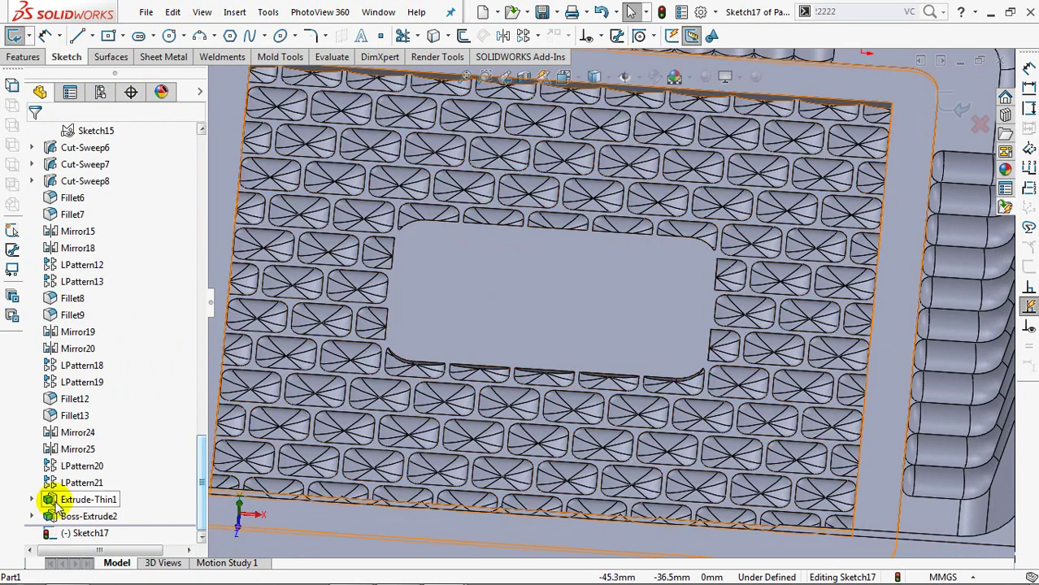
pyautogui.click(31, 516)
pyautogui.click(89, 532)
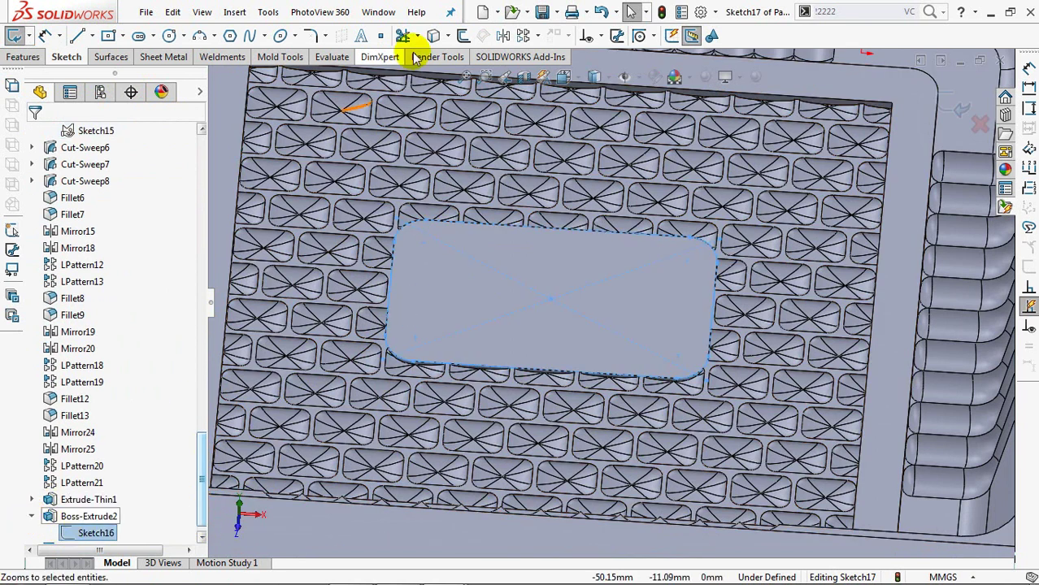
pyautogui.click(462, 35)
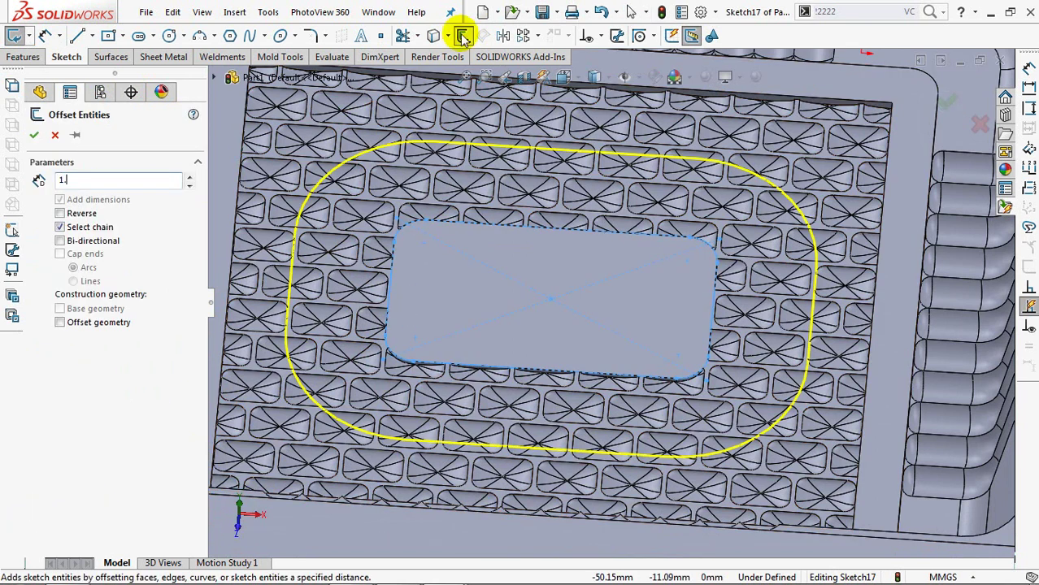
pyautogui.write('.5')
pyautogui.press('Return')
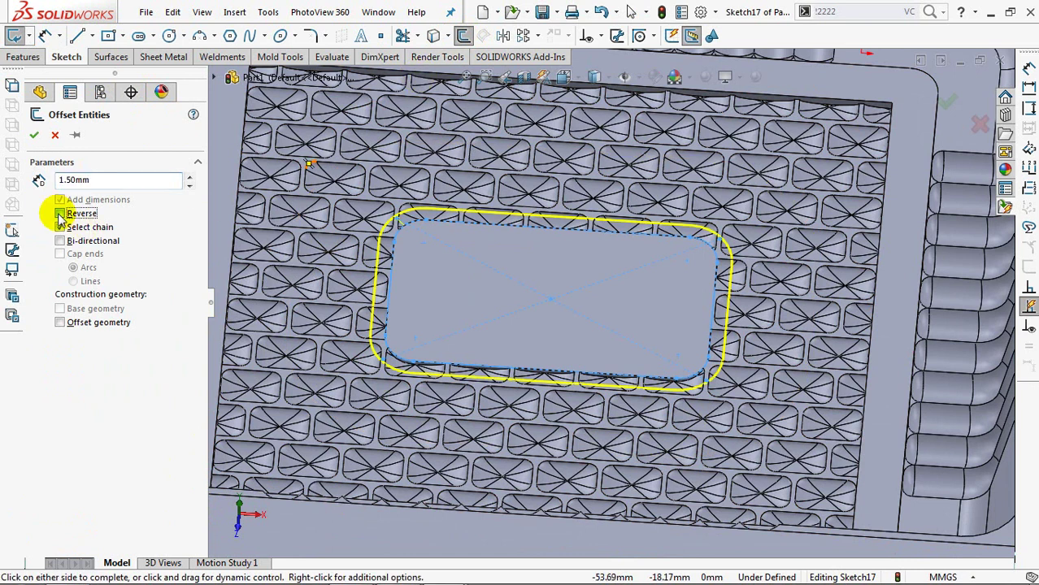
pyautogui.click(60, 213)
pyautogui.click(33, 135)
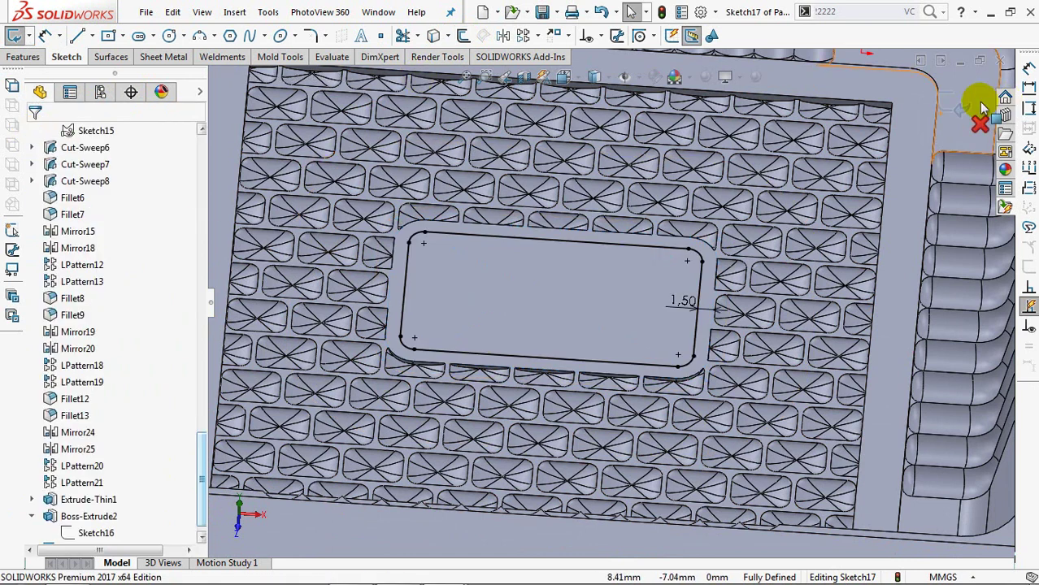
# Cut the offset outline 0.5 mm deep as a blind extruded cut
pyautogui.click(951, 102)
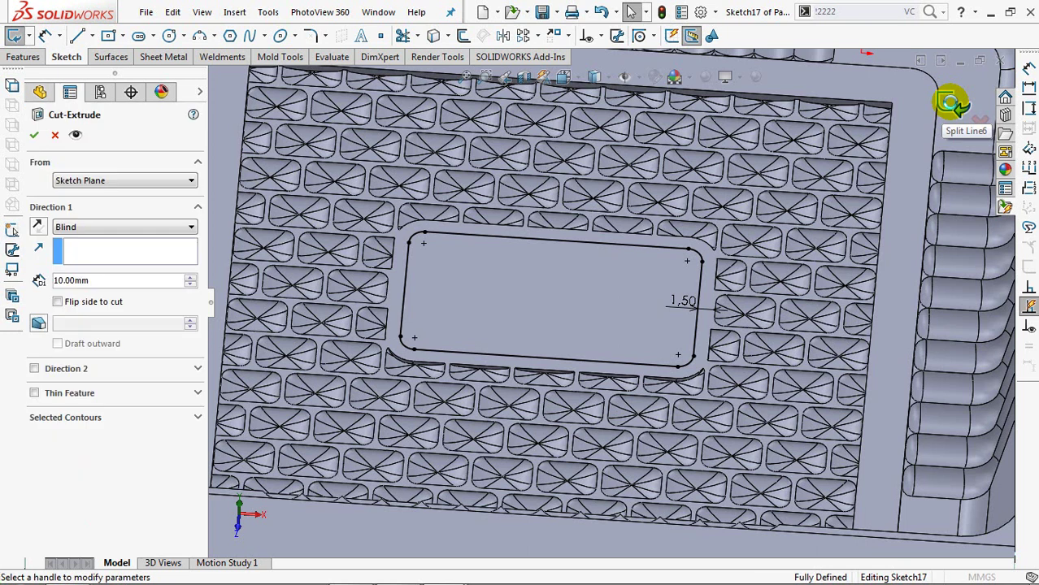
pyautogui.write('0.5')
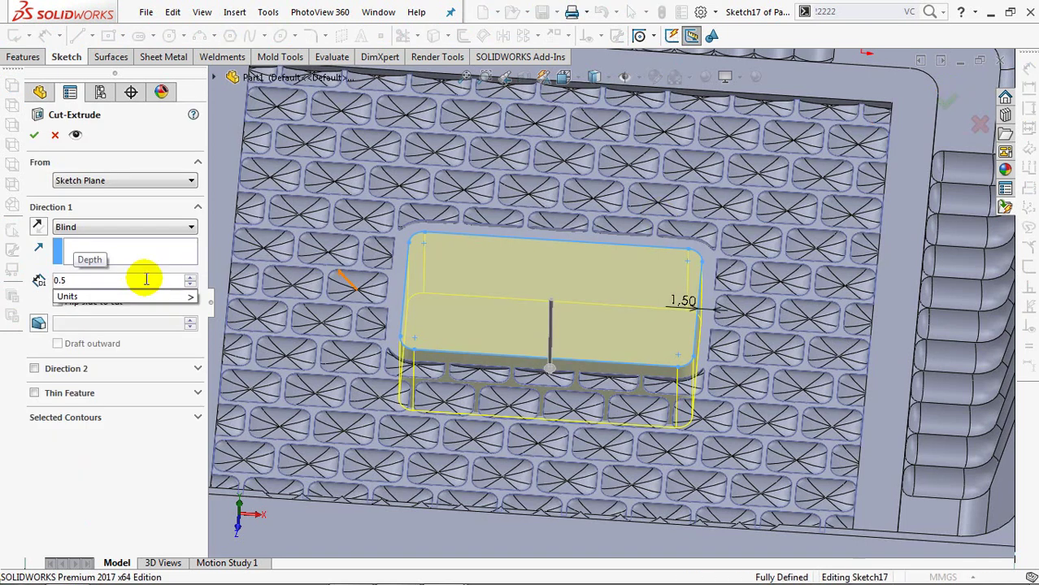
pyautogui.press('Return')
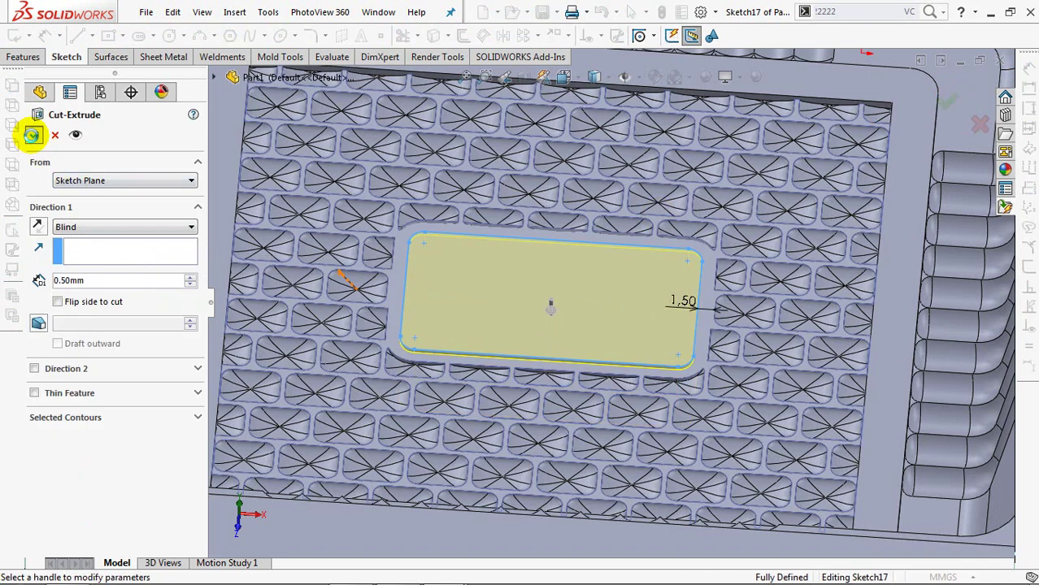
pyautogui.click(31, 135)
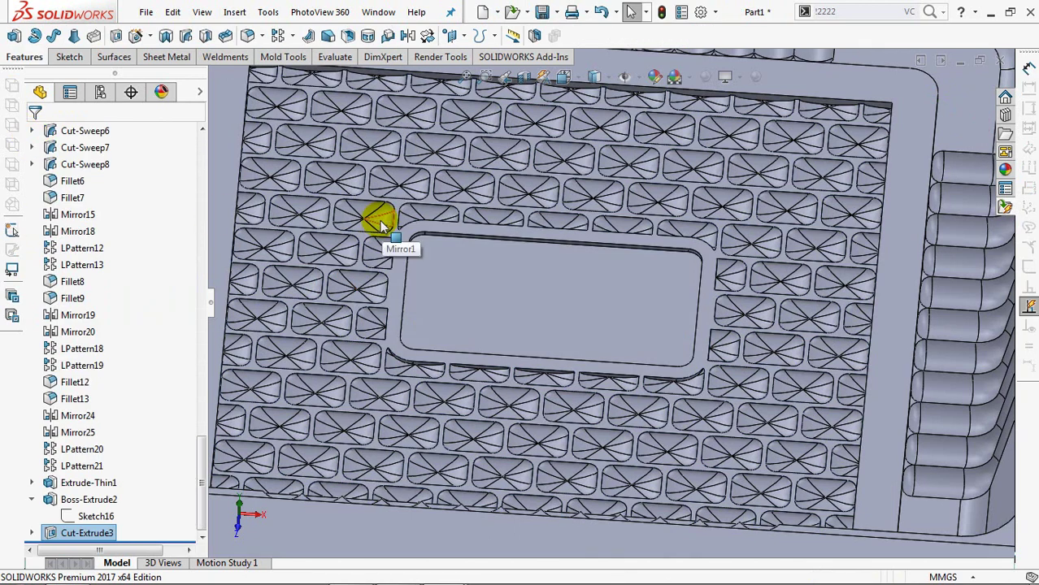
# Start a fillet and select the full recess edge loop of the large textured panel
pyautogui.scroll(2, 406, 276)
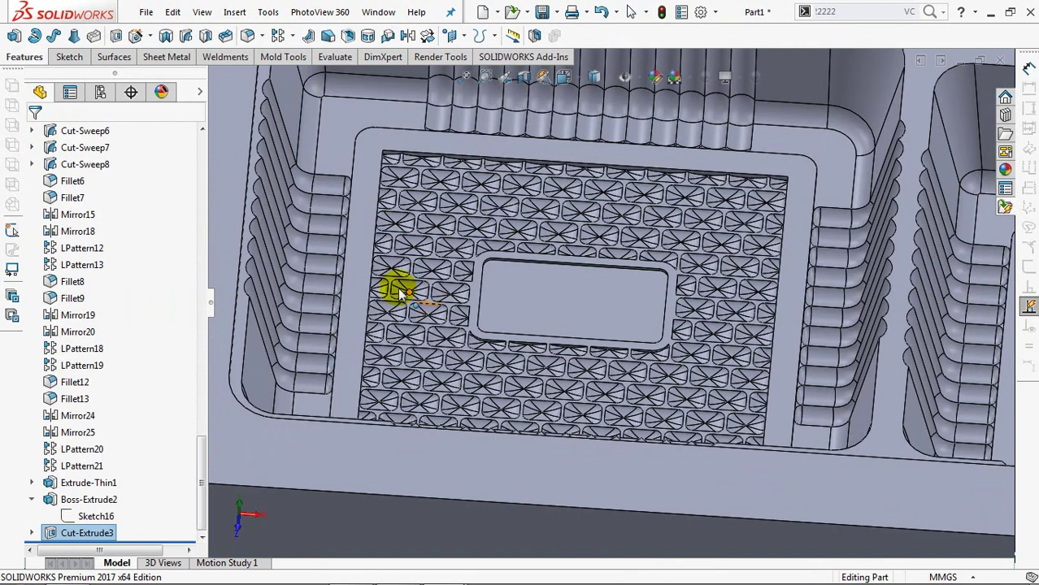
pyautogui.scroll(2, 378, 279)
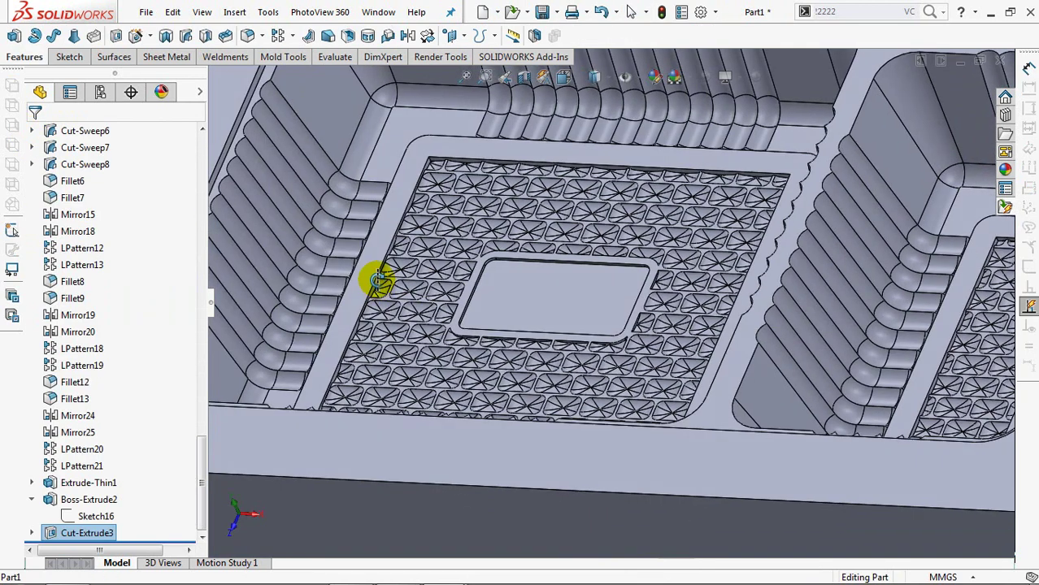
pyautogui.click(250, 36)
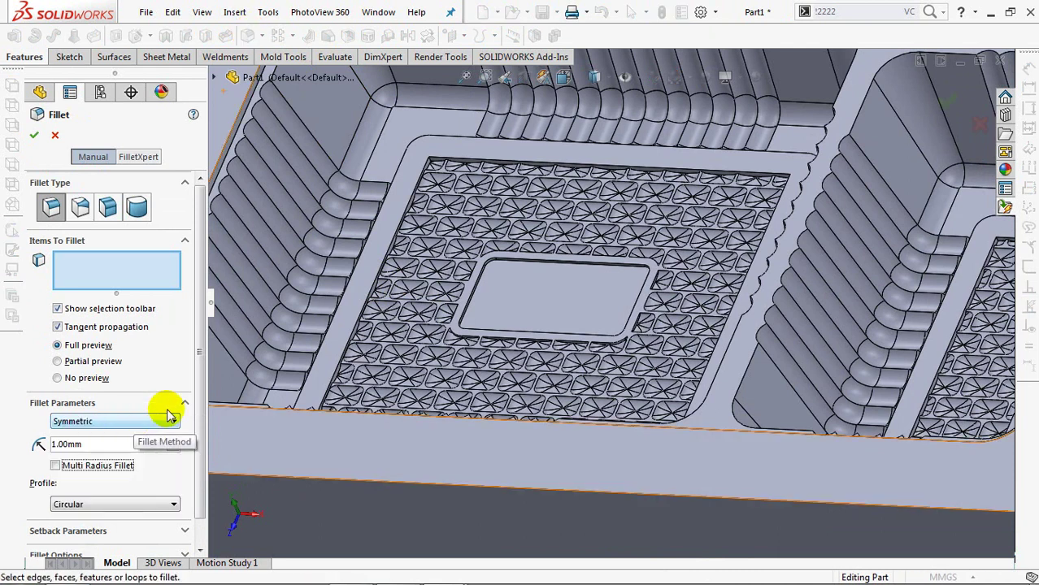
pyautogui.hotkey('shift', 'z')
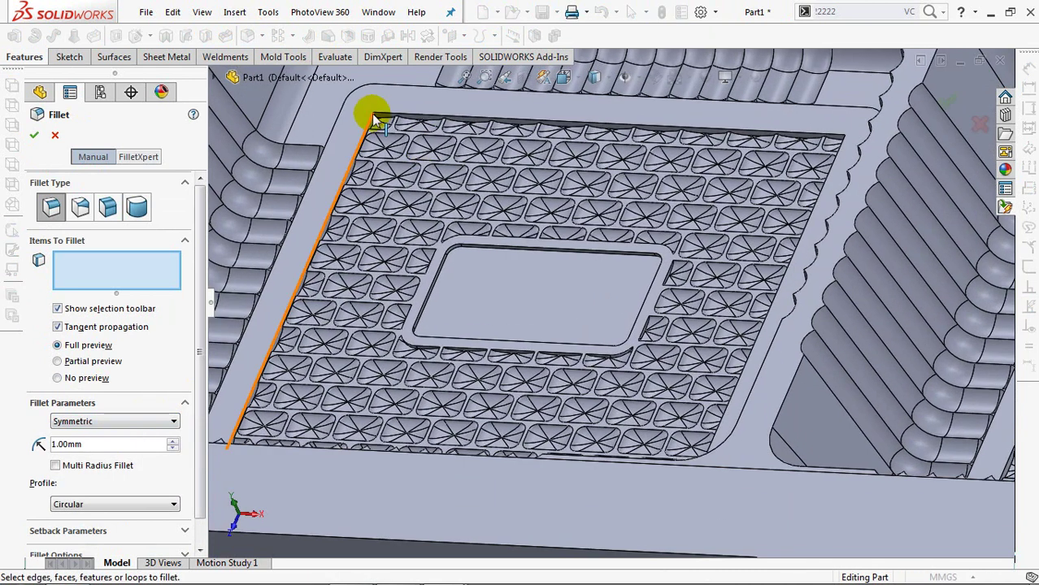
pyautogui.click(375, 116)
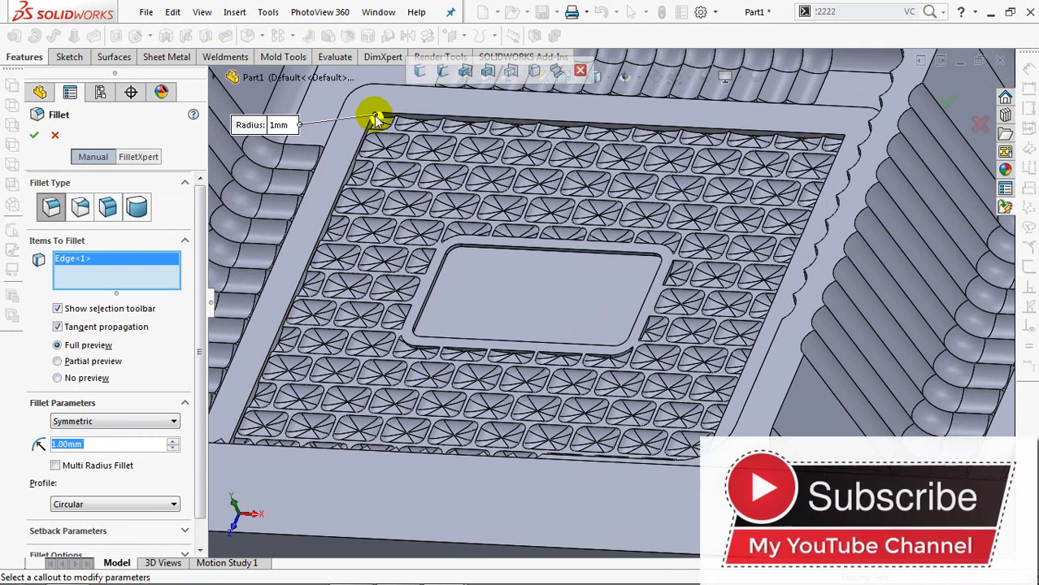
pyautogui.click(419, 73)
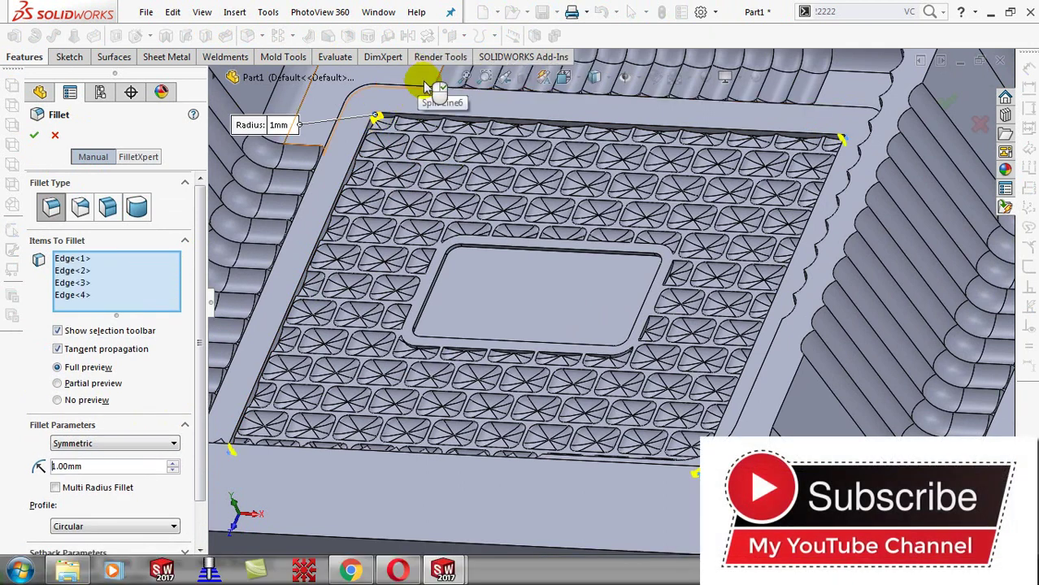
# Add the narrow side panel's recess edge loop and apply the 1 mm fillet
pyautogui.moveTo(661, 261)
pyautogui.mouseDown(button='middle')
pyautogui.moveTo(523, 215)
pyautogui.moveTo(640, 224)
pyautogui.mouseUp(button='middle')
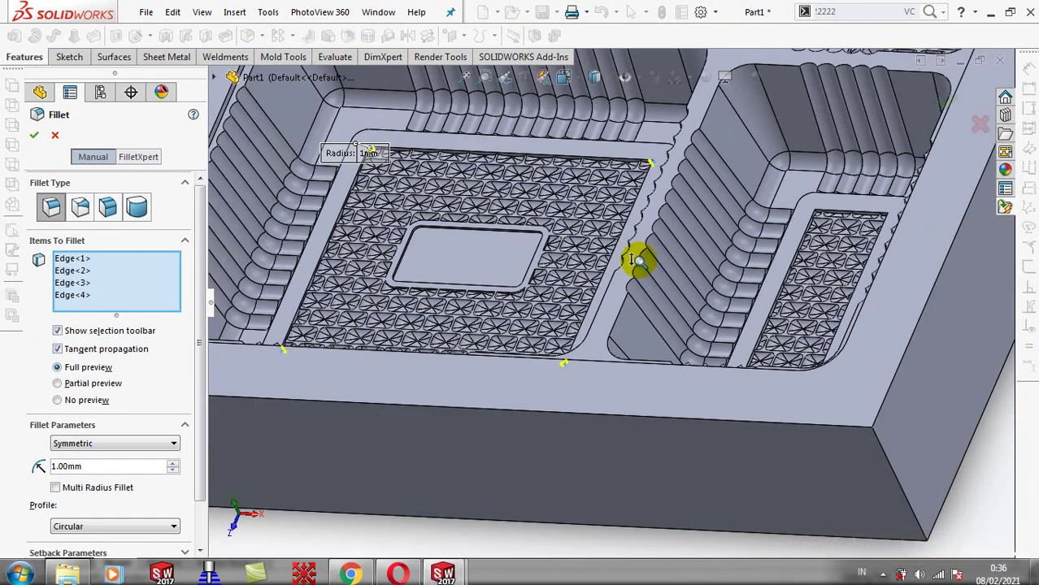
pyautogui.moveTo(556, 232)
pyautogui.mouseDown(button='middle')
pyautogui.moveTo(642, 231)
pyautogui.moveTo(634, 186)
pyautogui.mouseUp(button='middle')
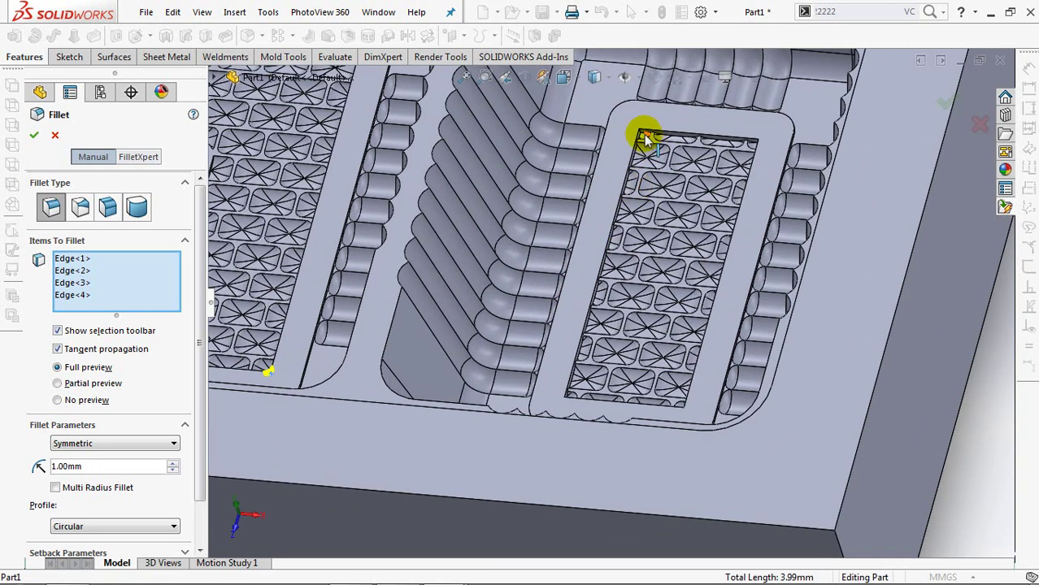
pyautogui.scroll(-2, 661, 134)
pyautogui.moveTo(663, 132)
pyautogui.mouseDown(button='middle')
pyautogui.moveTo(640, 220)
pyautogui.moveTo(653, 180)
pyautogui.mouseUp(button='middle')
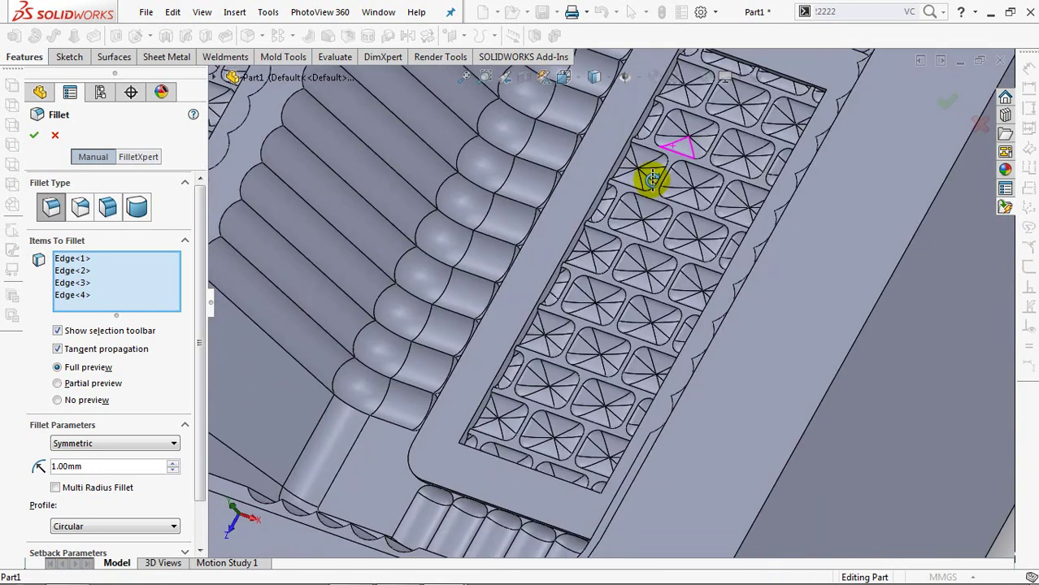
pyautogui.scroll(-1, 662, 220)
pyautogui.scroll(-1, 683, 235)
pyautogui.scroll(-1, 719, 169)
pyautogui.scroll(-1, 715, 122)
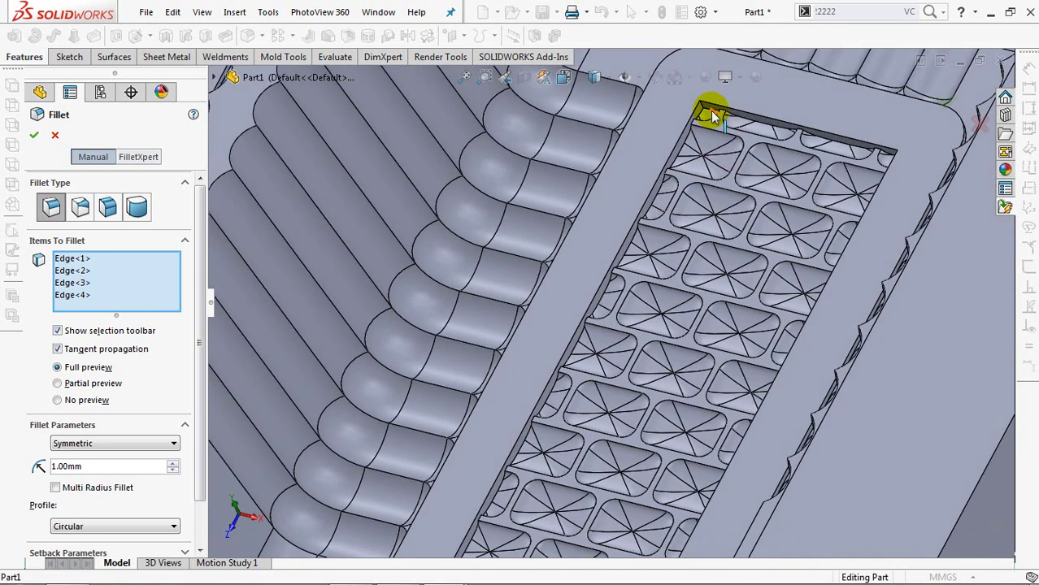
pyautogui.click(705, 112)
pyautogui.click(702, 111)
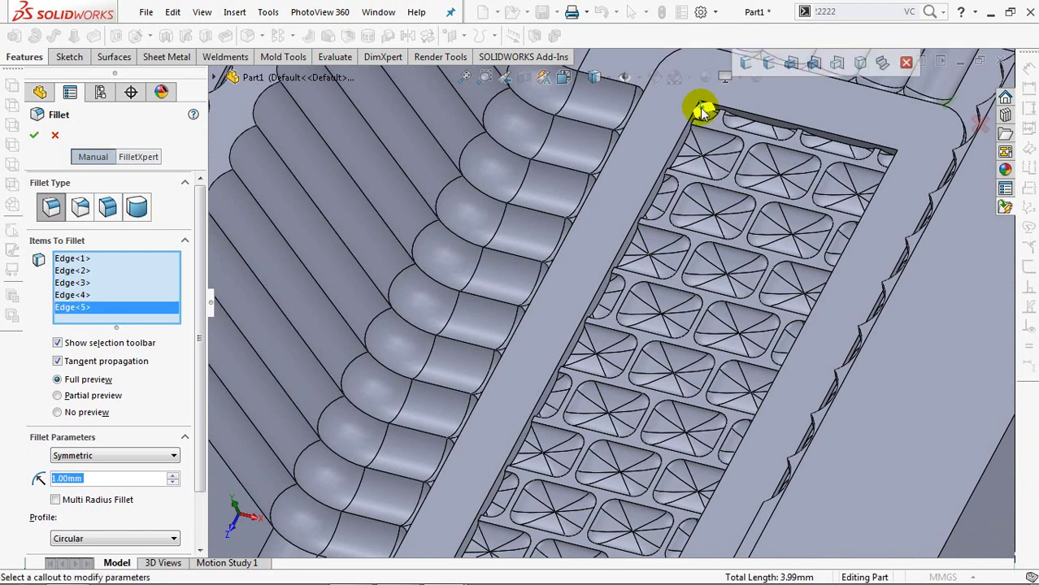
pyautogui.click(745, 65)
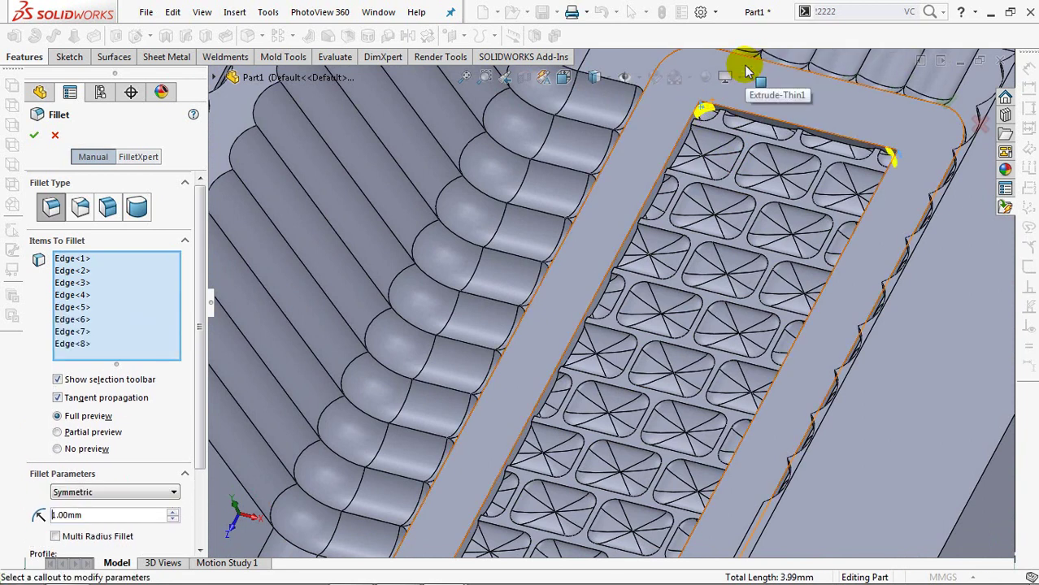
pyautogui.scroll(2, 652, 201)
pyautogui.scroll(2, 653, 203)
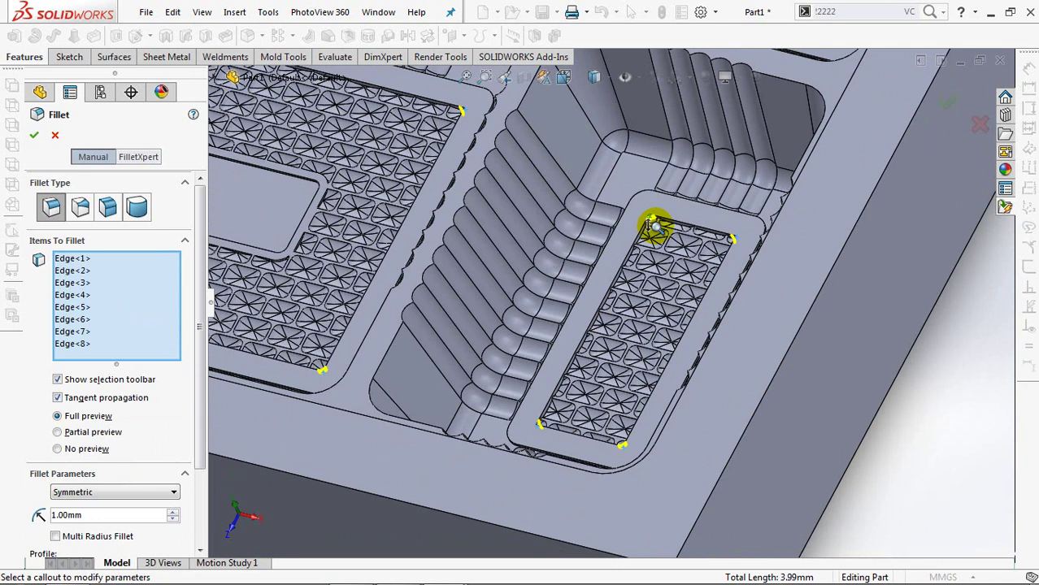
pyautogui.click(34, 140)
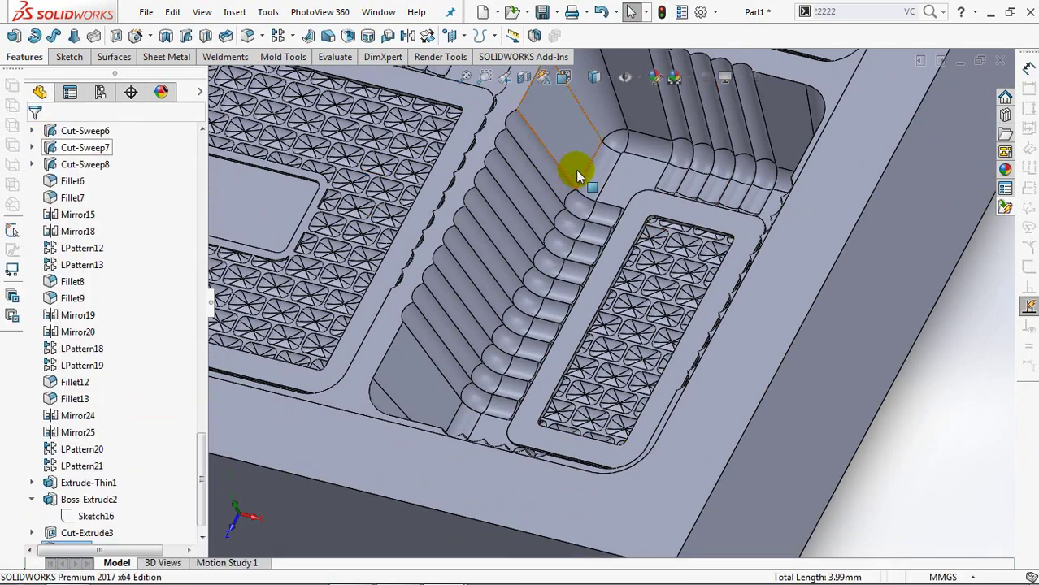
# Start a new 1 mm fillet and select the next panel's full recess edge loop
pyautogui.scroll(-3, 729, 240)
pyautogui.scroll(2, 733, 190)
pyautogui.scroll(-2, 737, 225)
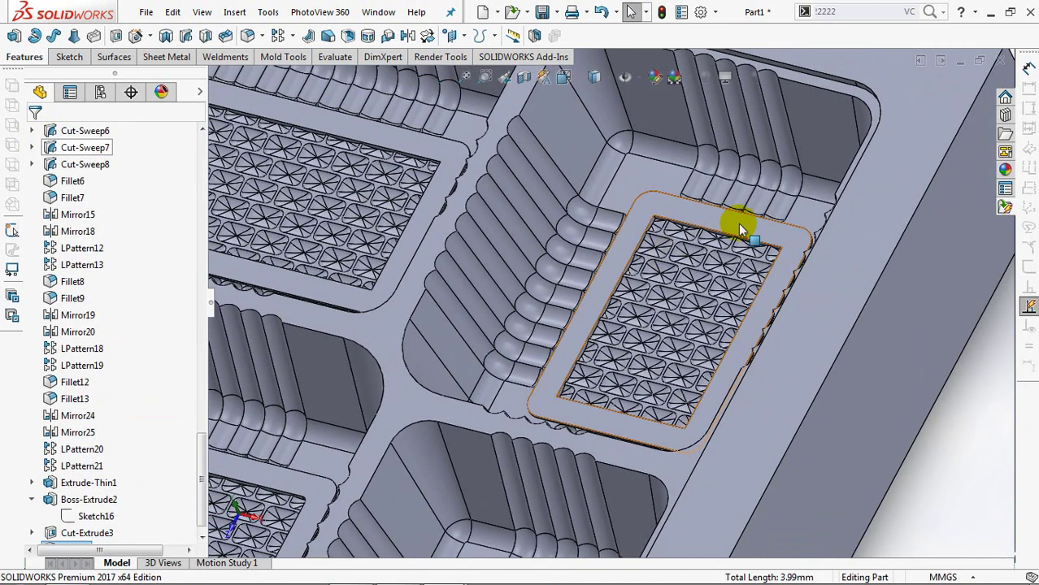
pyautogui.scroll(-2, 730, 183)
pyautogui.scroll(-3, 628, 211)
pyautogui.scroll(1, 617, 216)
pyautogui.scroll(1, 537, 228)
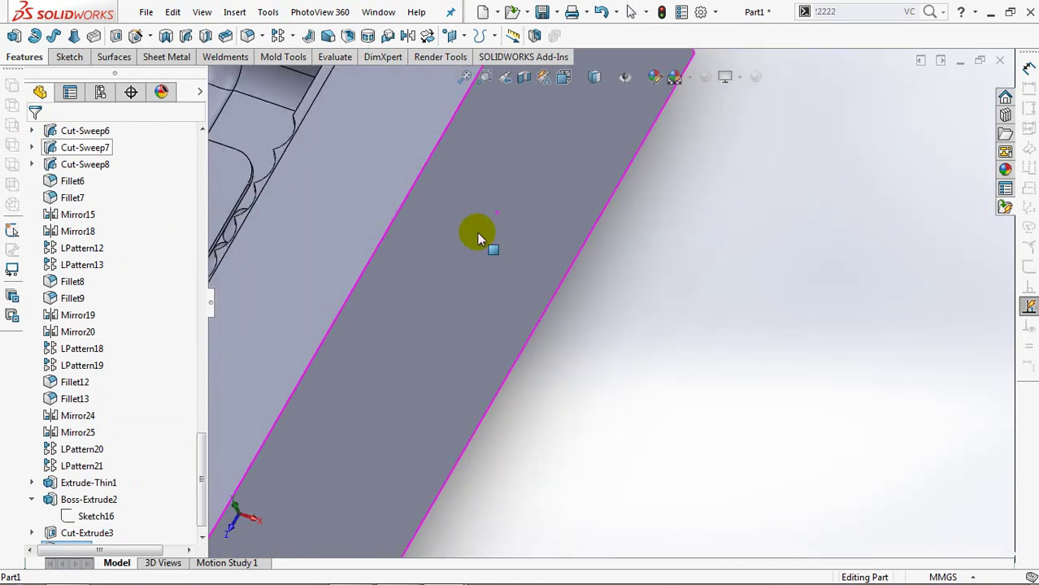
pyautogui.scroll(2, 561, 234)
pyautogui.scroll(-1, 654, 221)
pyautogui.click(248, 40)
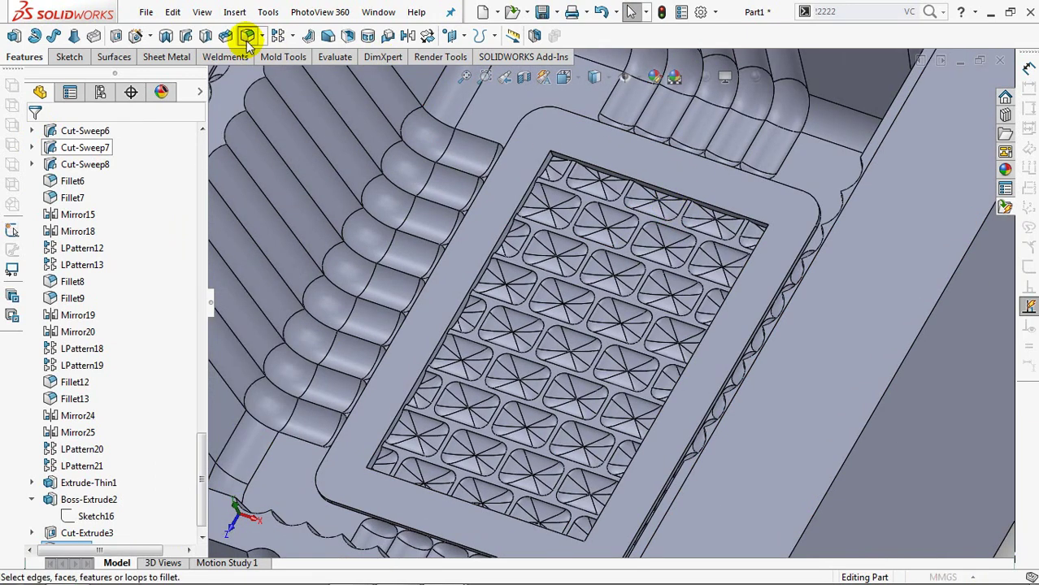
pyautogui.click(551, 155)
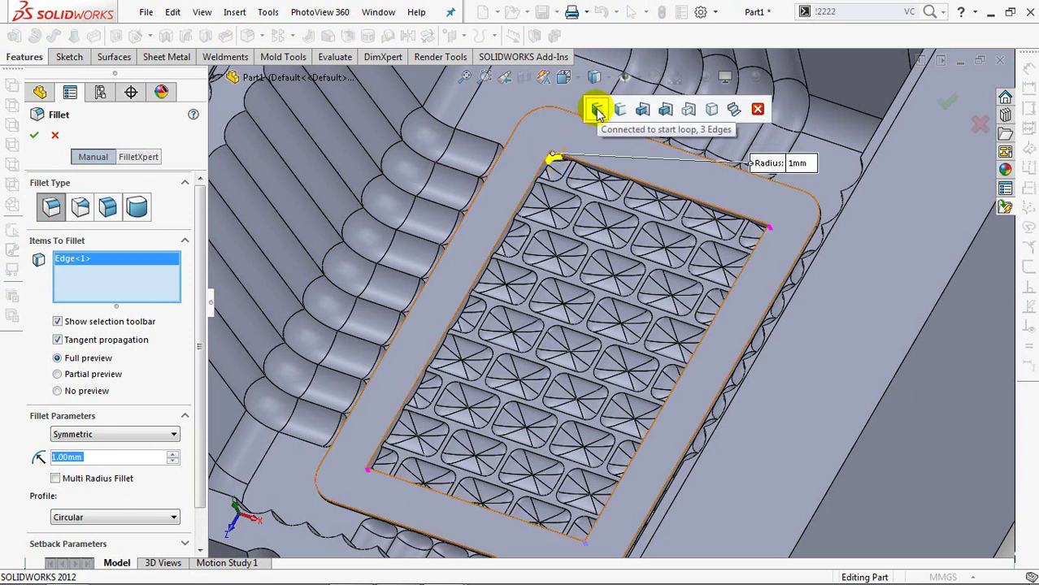
pyautogui.click(595, 111)
# Add the neighbouring panel's recess edge loop to the same fillet
pyautogui.moveTo(617, 293)
pyautogui.keyDown('ctrl'); pyautogui.mouseDown(button='middle')
pyautogui.moveTo(729, 381)
pyautogui.moveTo(394, 232)
pyautogui.moveTo(433, 267)
pyautogui.moveTo(441, 182)
pyautogui.moveTo(425, 126)
pyautogui.mouseUp(button='middle'); pyautogui.keyUp('ctrl')
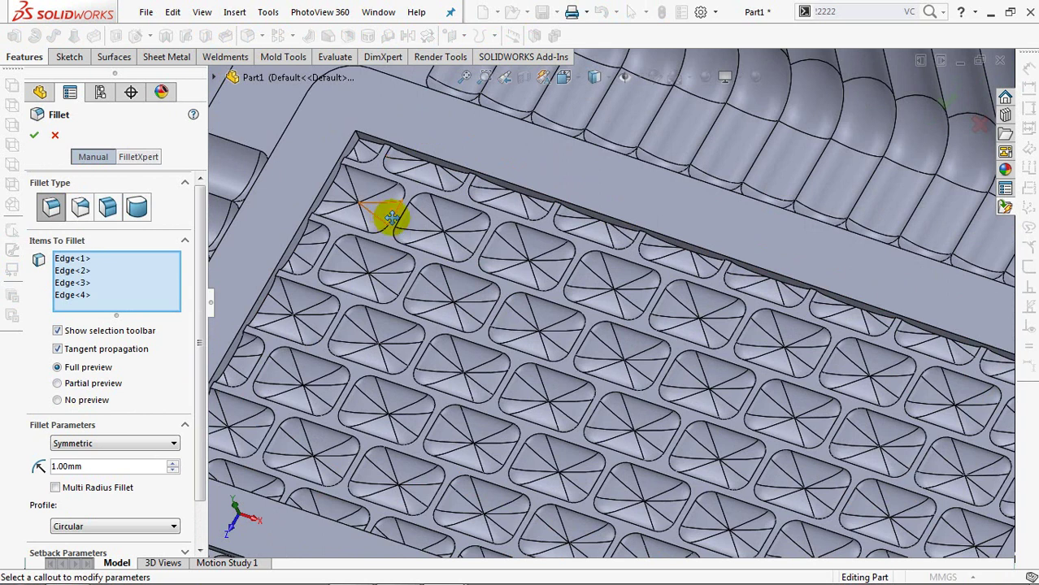
pyautogui.keyDown('ctrl'); pyautogui.moveTo(389, 213); pyautogui.dragTo(485, 152, button='middle'); pyautogui.keyUp('ctrl')
pyautogui.click(479, 130)
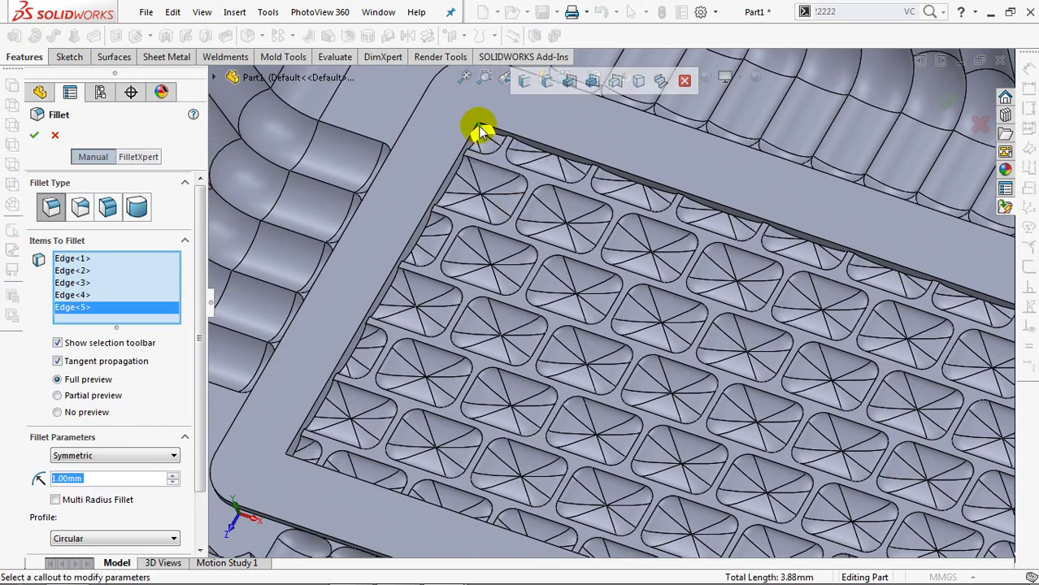
pyautogui.click(523, 83)
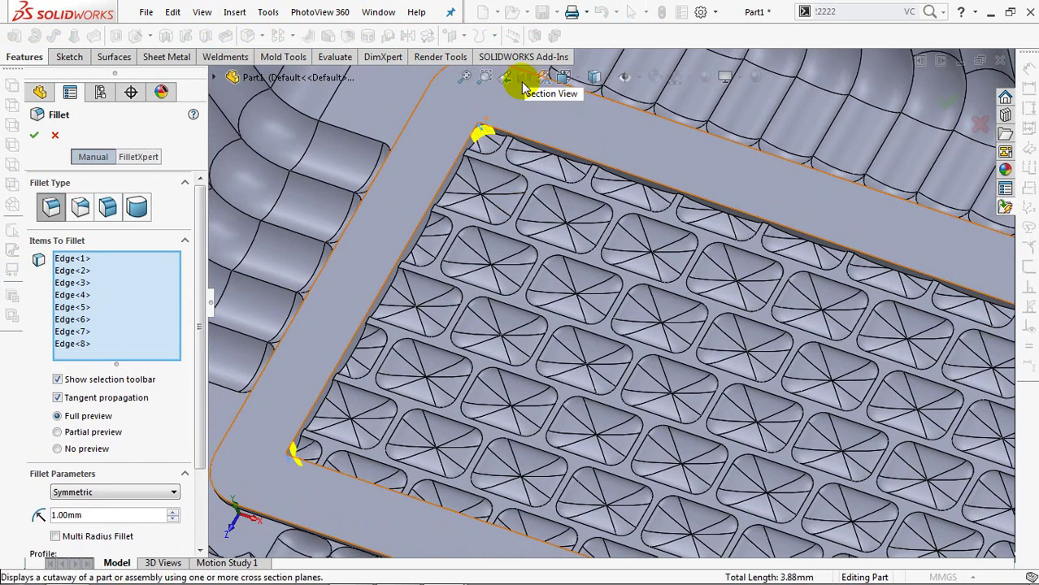
pyautogui.scroll(5, 478, 241)
pyautogui.keyDown('ctrl'); pyautogui.moveTo(483, 269); pyautogui.dragTo(231, 147, button='middle'); pyautogui.keyUp('ctrl')
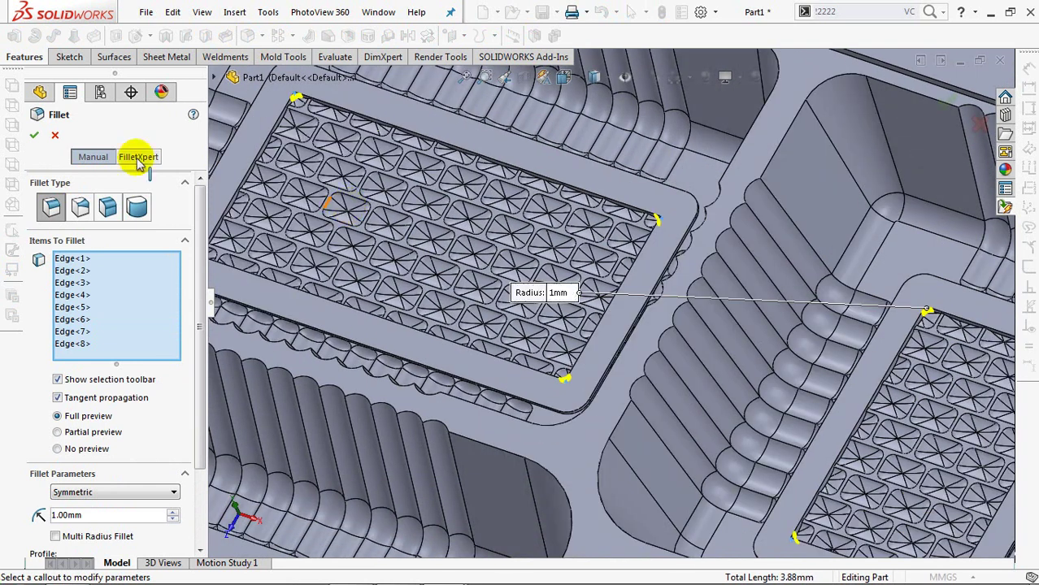
# Apply the second 1 mm fillet and view the finished tray in isometric orientation
pyautogui.click(34, 136)
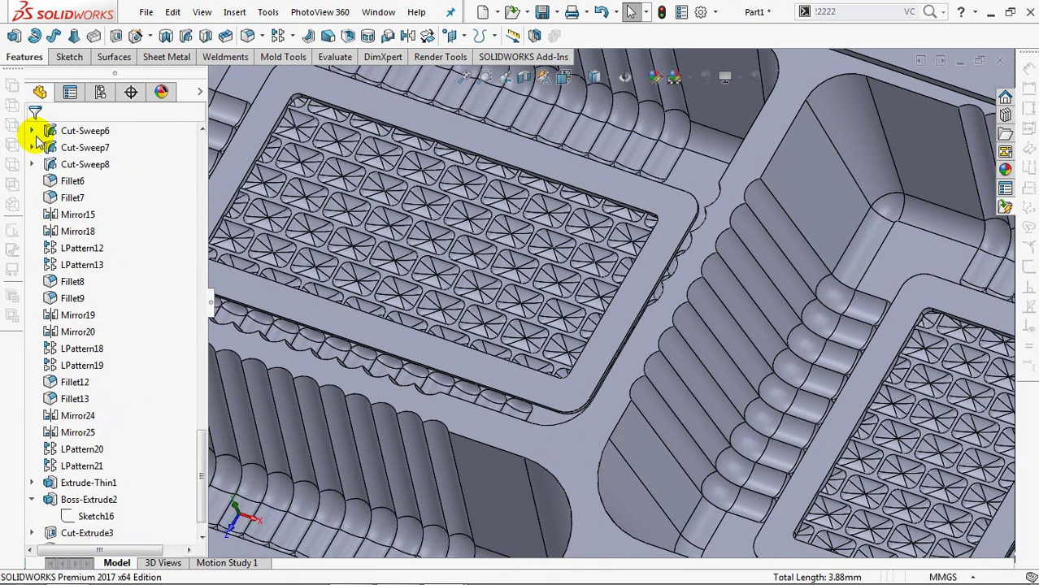
pyautogui.hotkey('ctrl', '5')
pyautogui.moveTo(340, 317)
pyautogui.mouseDown(button='middle')
pyautogui.moveTo(317, 262)
pyautogui.moveTo(299, 283)
pyautogui.moveTo(351, 179)
pyautogui.moveTo(366, 271)
pyautogui.mouseUp(button='middle')
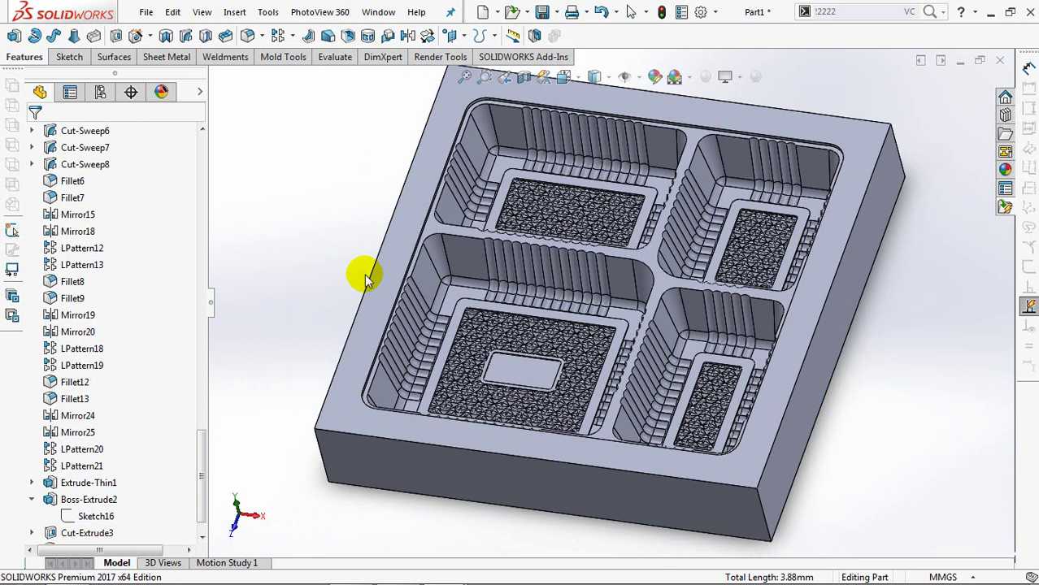
pyautogui.hotkey('ctrl', '7')
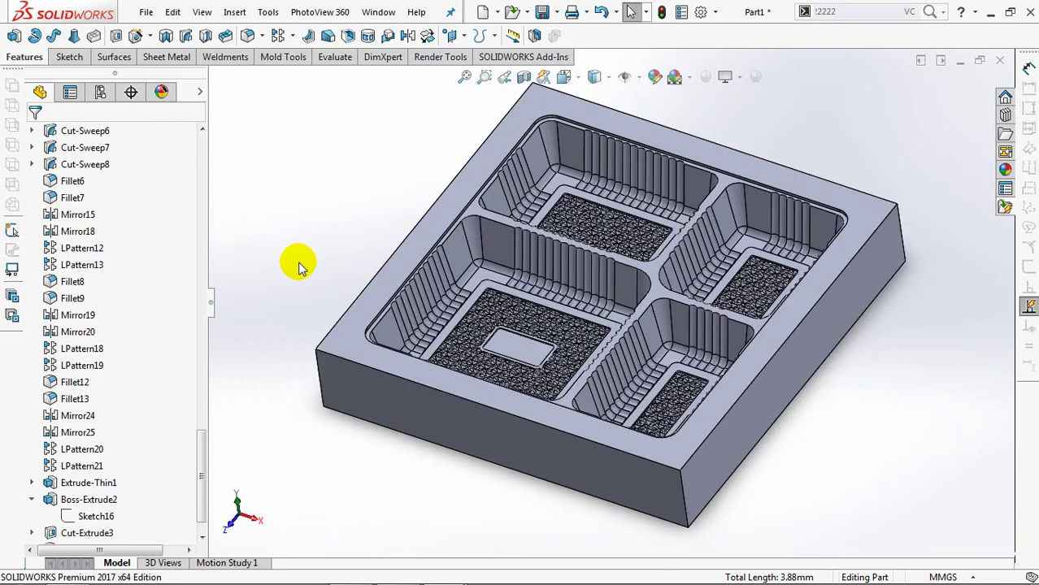